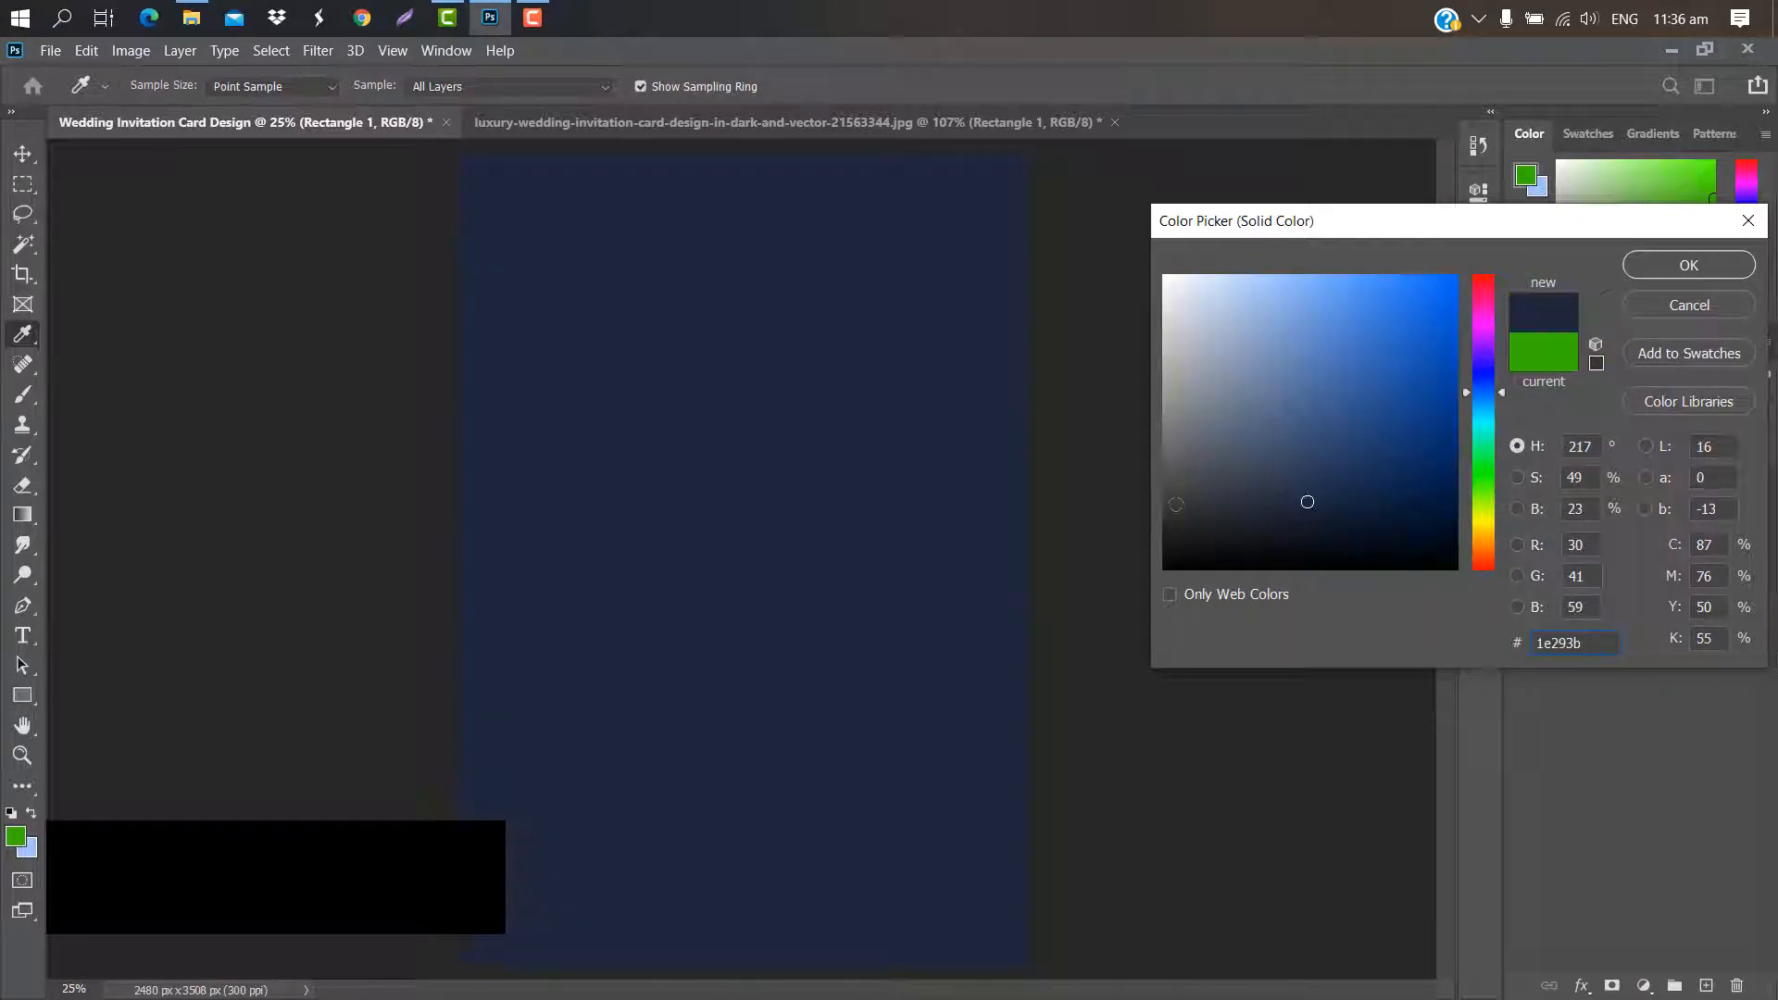
Apply the 1e293b fill and draw a vertical rectangle about 713 × 3678 px over the card's left side, stacked above Rectangle 1
{"action": "left_click", "coordinate": [1687, 263]}
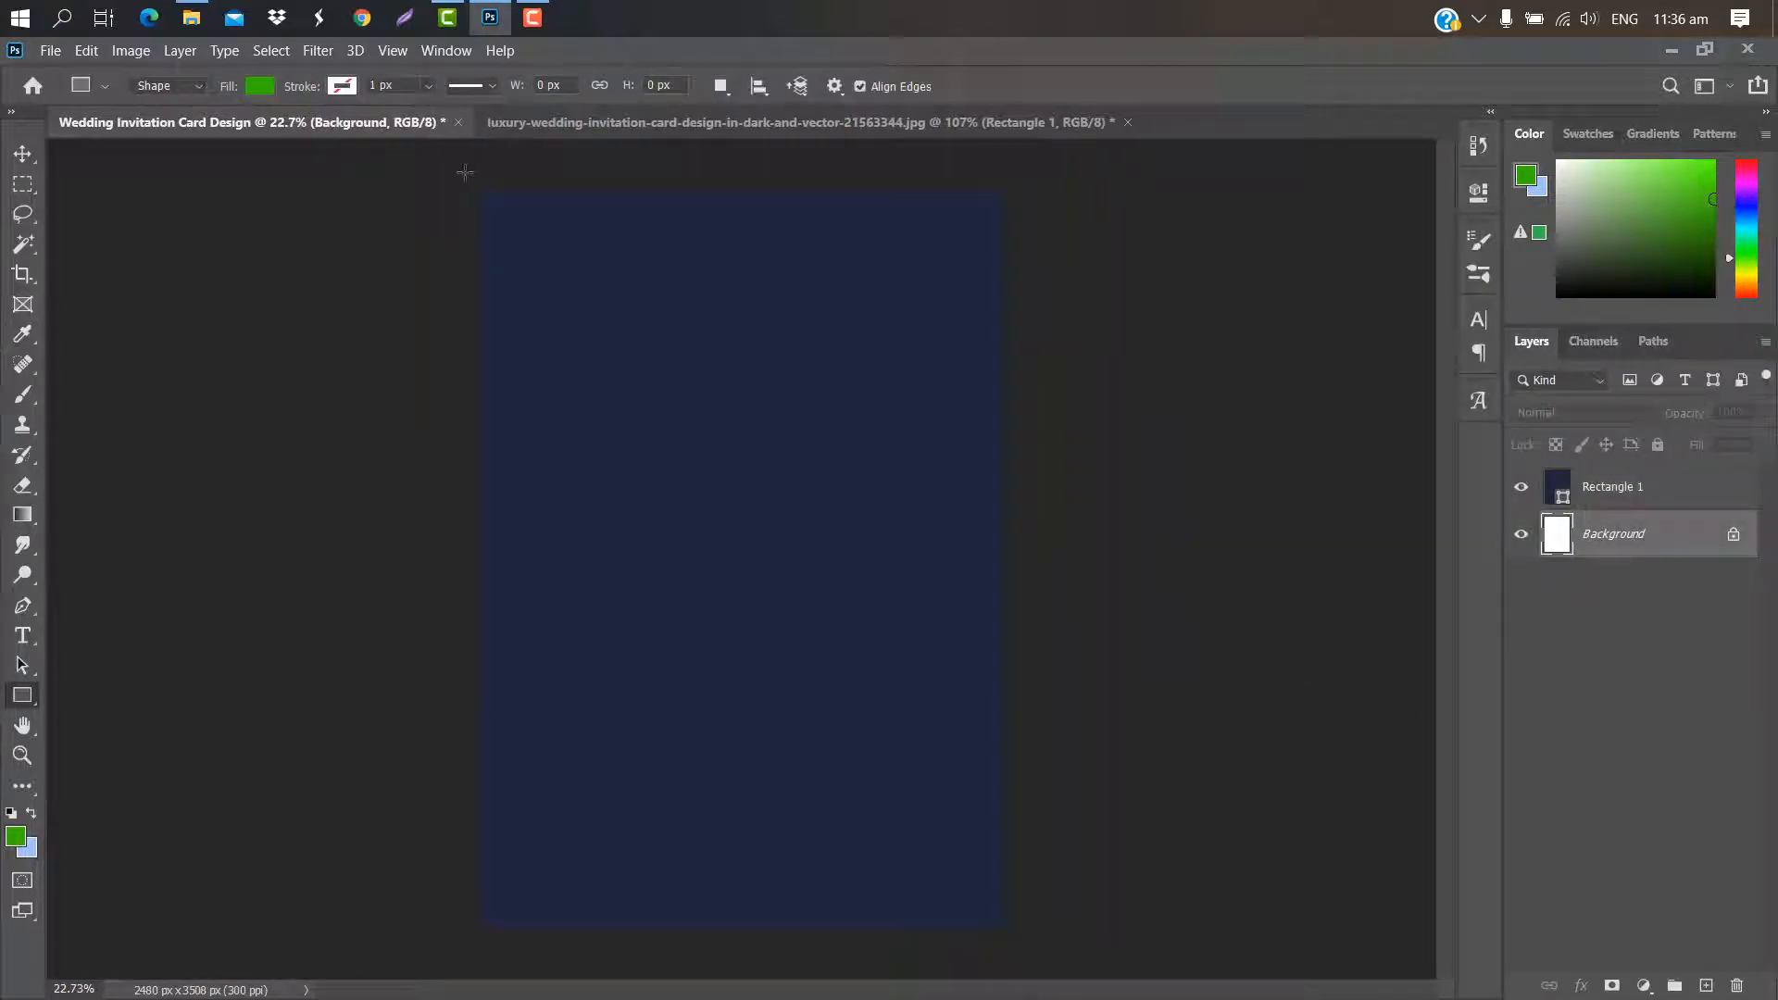
{"action": "left_click_drag", "start_coordinate": [465, 172], "coordinate": [615, 946]}
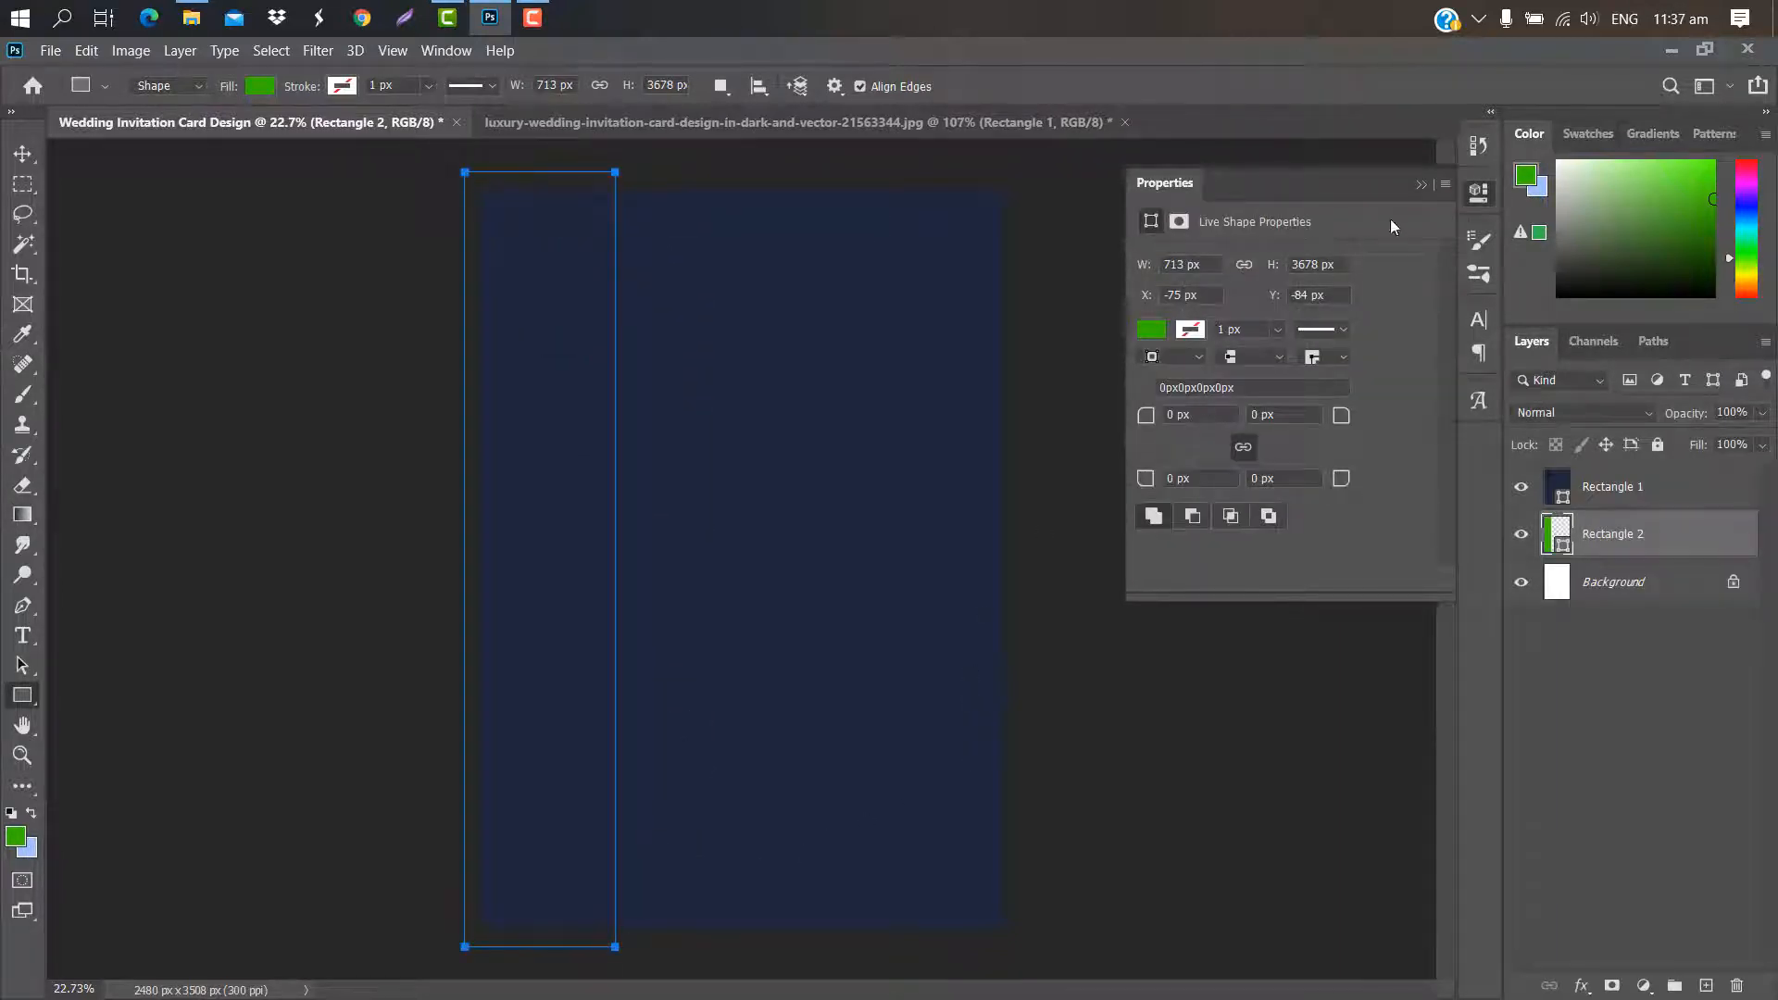
{"action": "left_click", "coordinate": [1421, 185]}
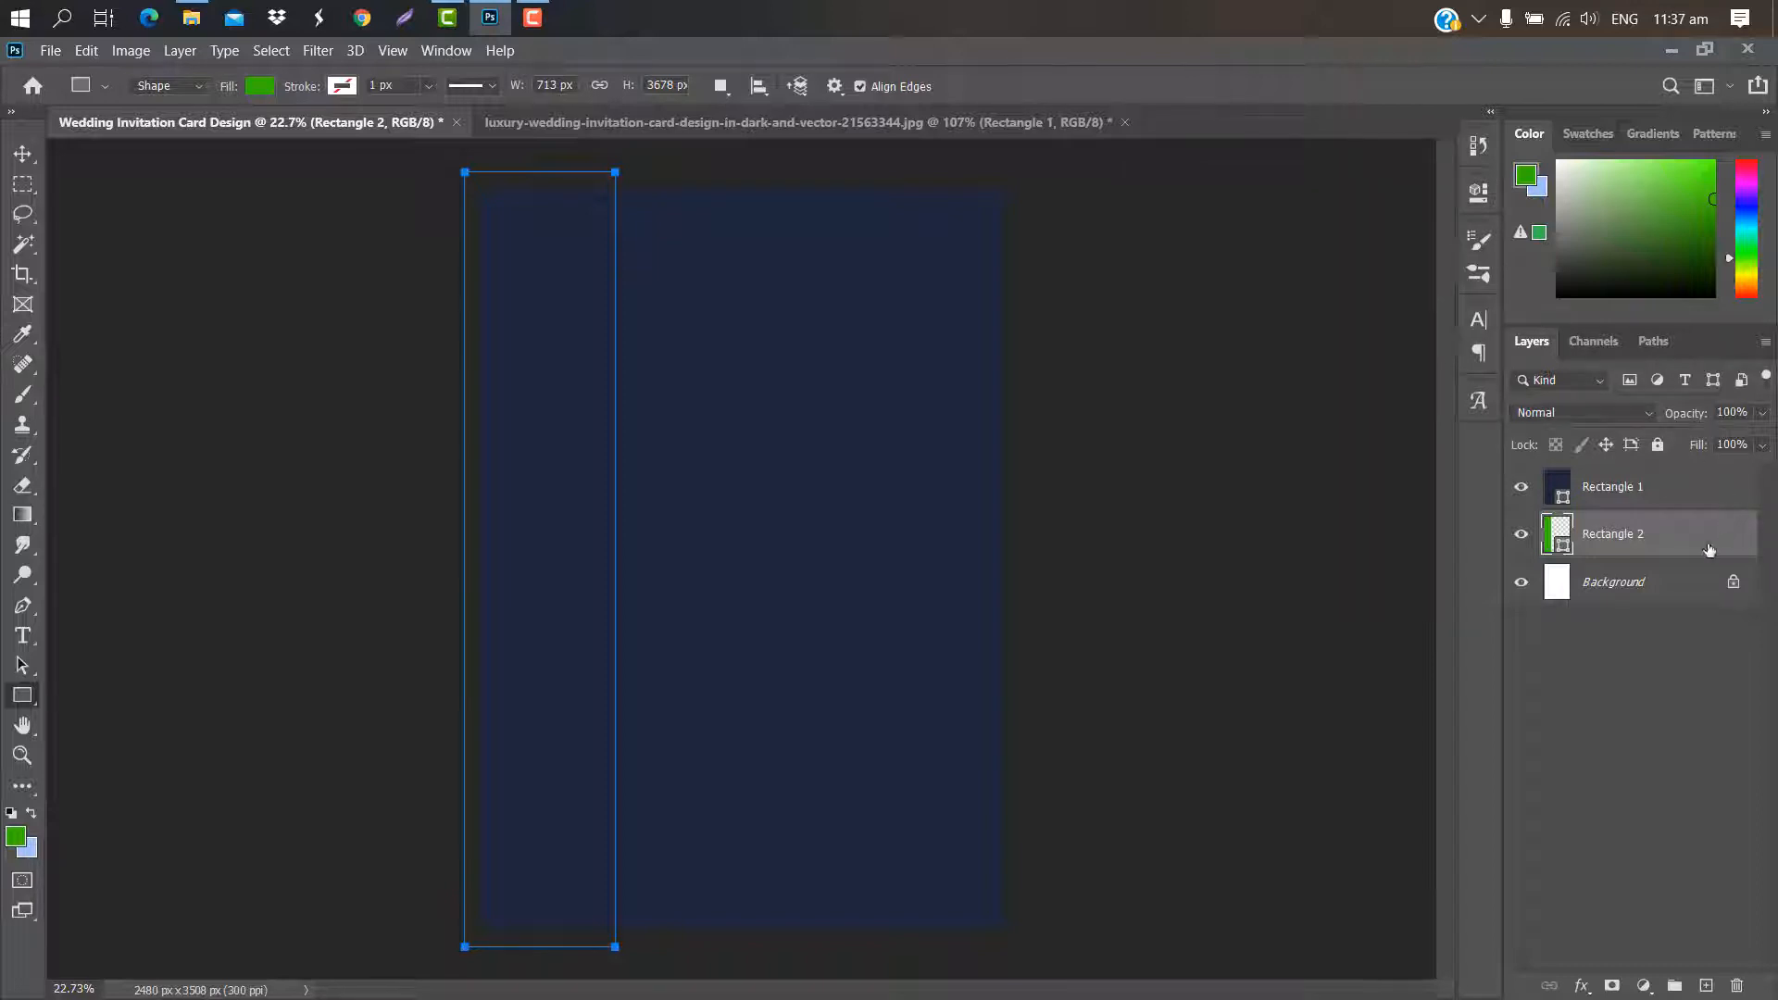
{"action": "left_click_drag", "start_coordinate": [1709, 550], "coordinate": [1691, 491]}
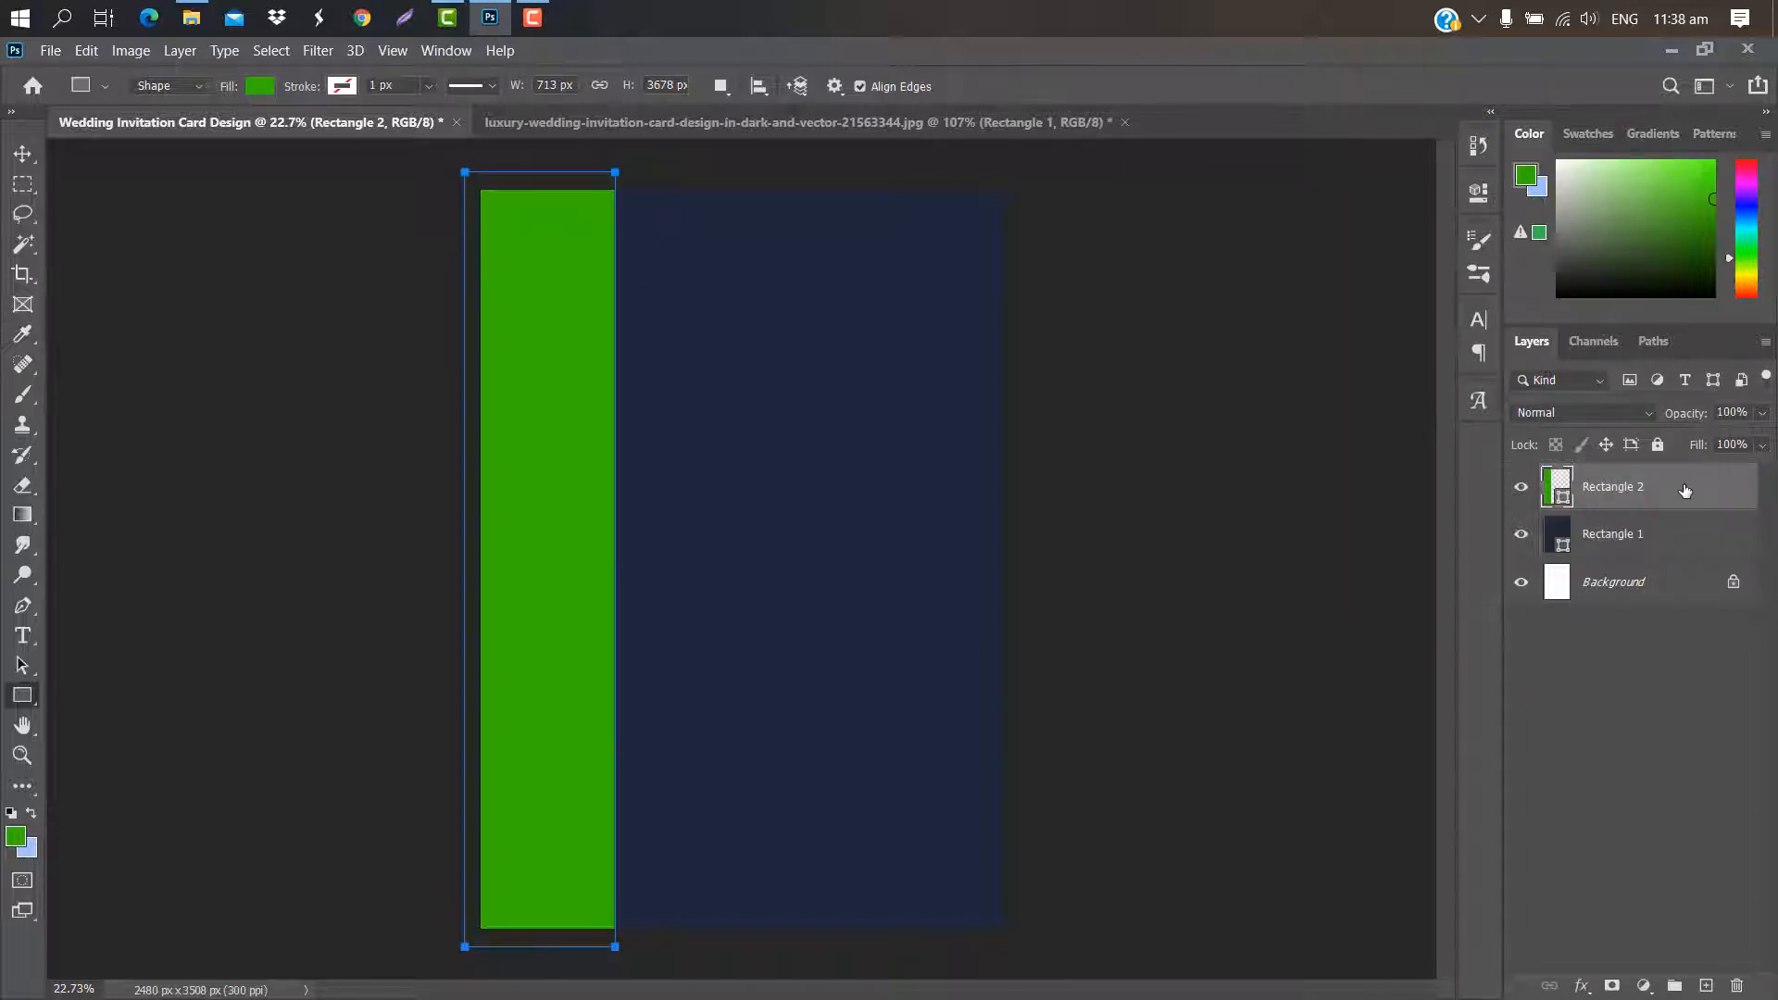
Add a gradient overlay to Rectangle 2 and move its two colour stops to the opposite ends of the gradient
{"action": "double_click", "coordinate": [1685, 490]}
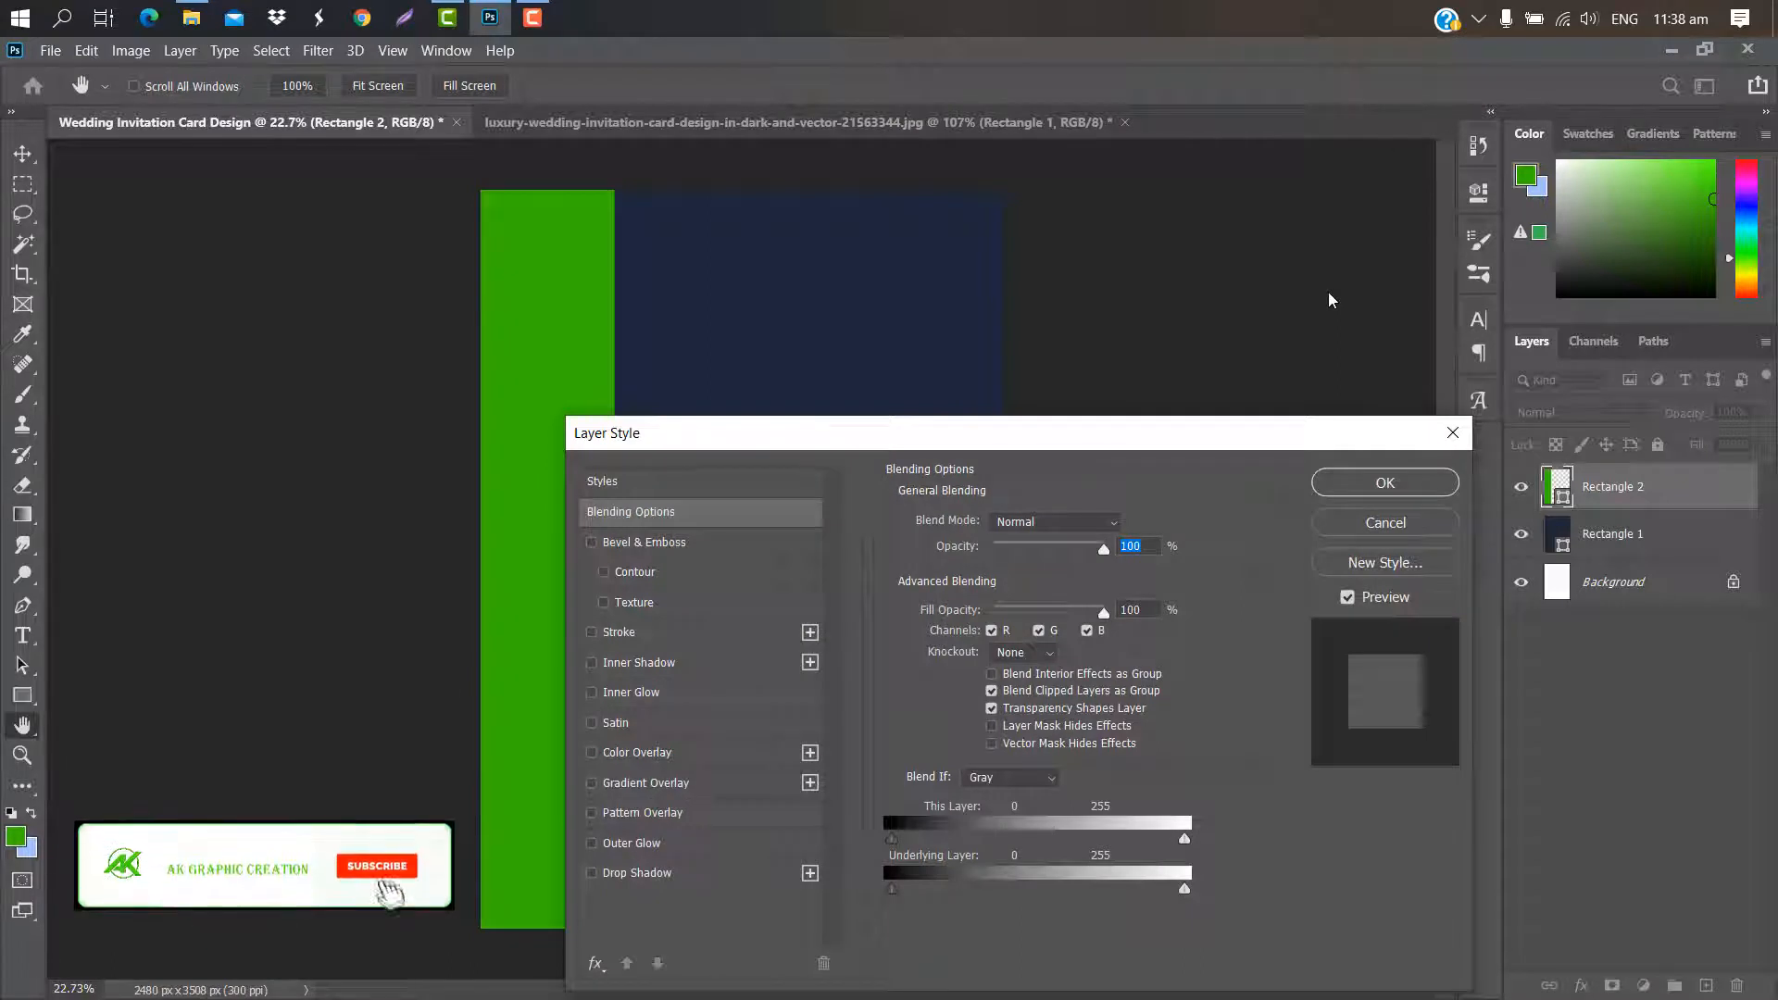
{"action": "left_click_drag", "start_coordinate": [1224, 433], "coordinate": [1514, 109]}
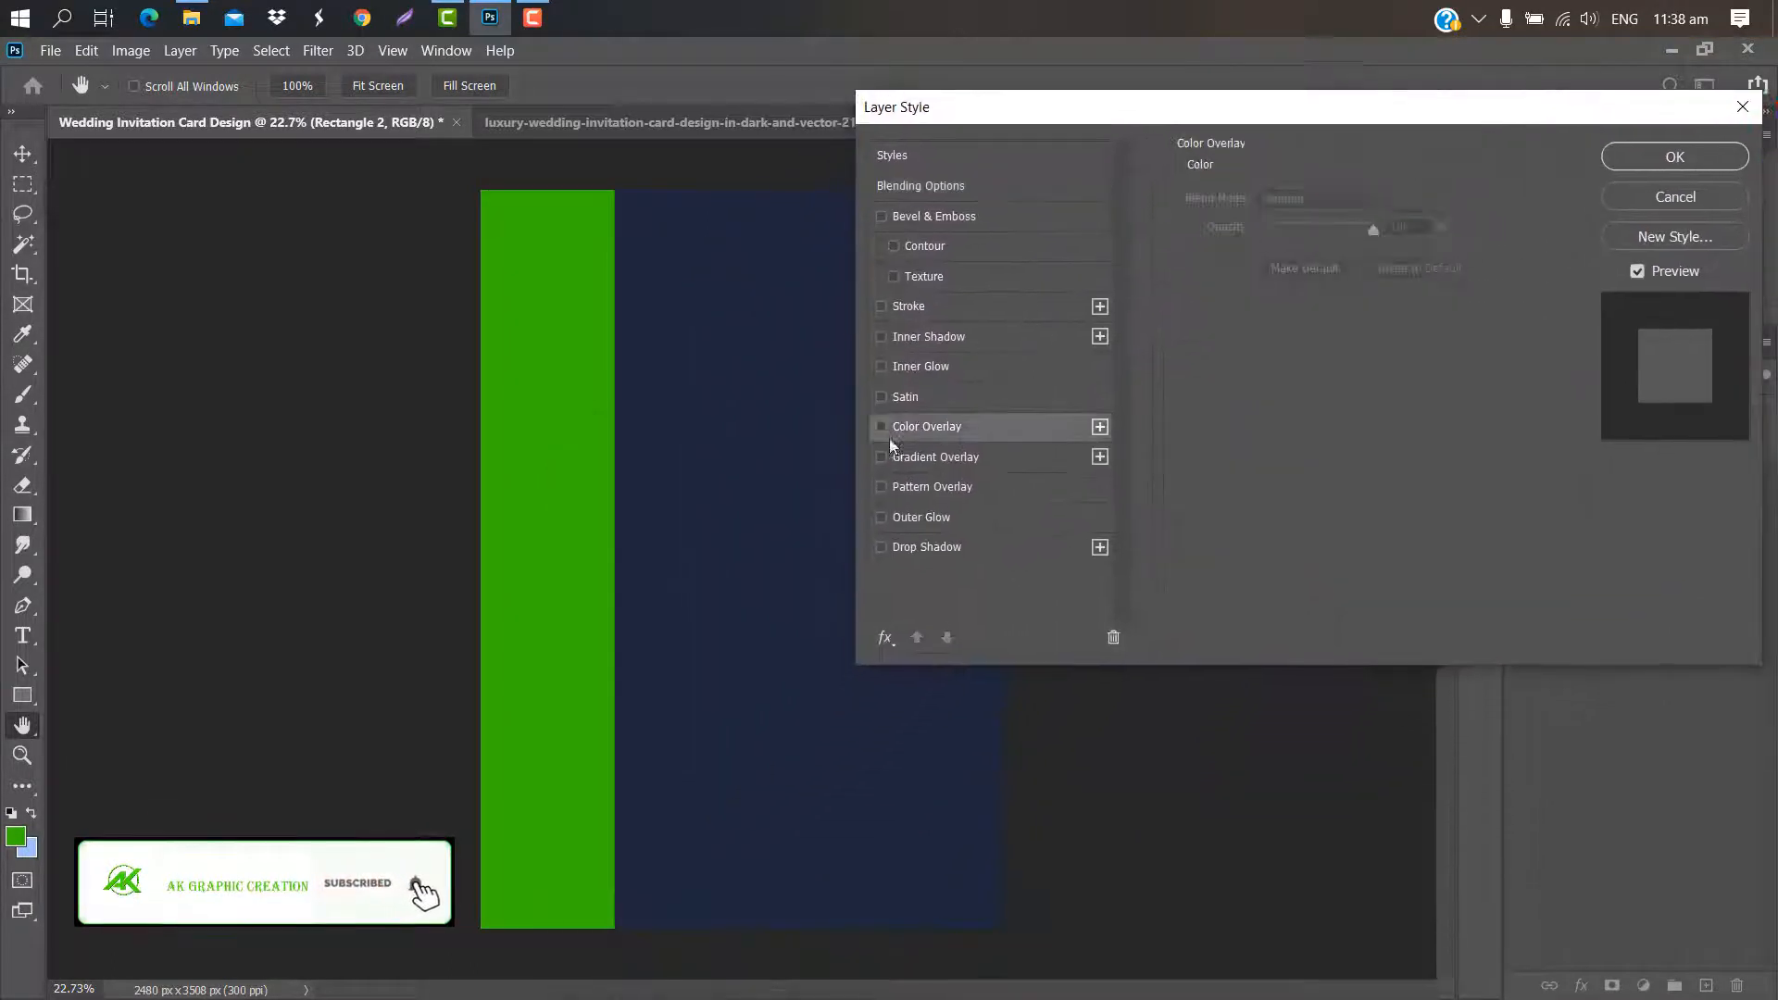
{"action": "left_click", "coordinate": [973, 454]}
{"action": "left_click", "coordinate": [1316, 250]}
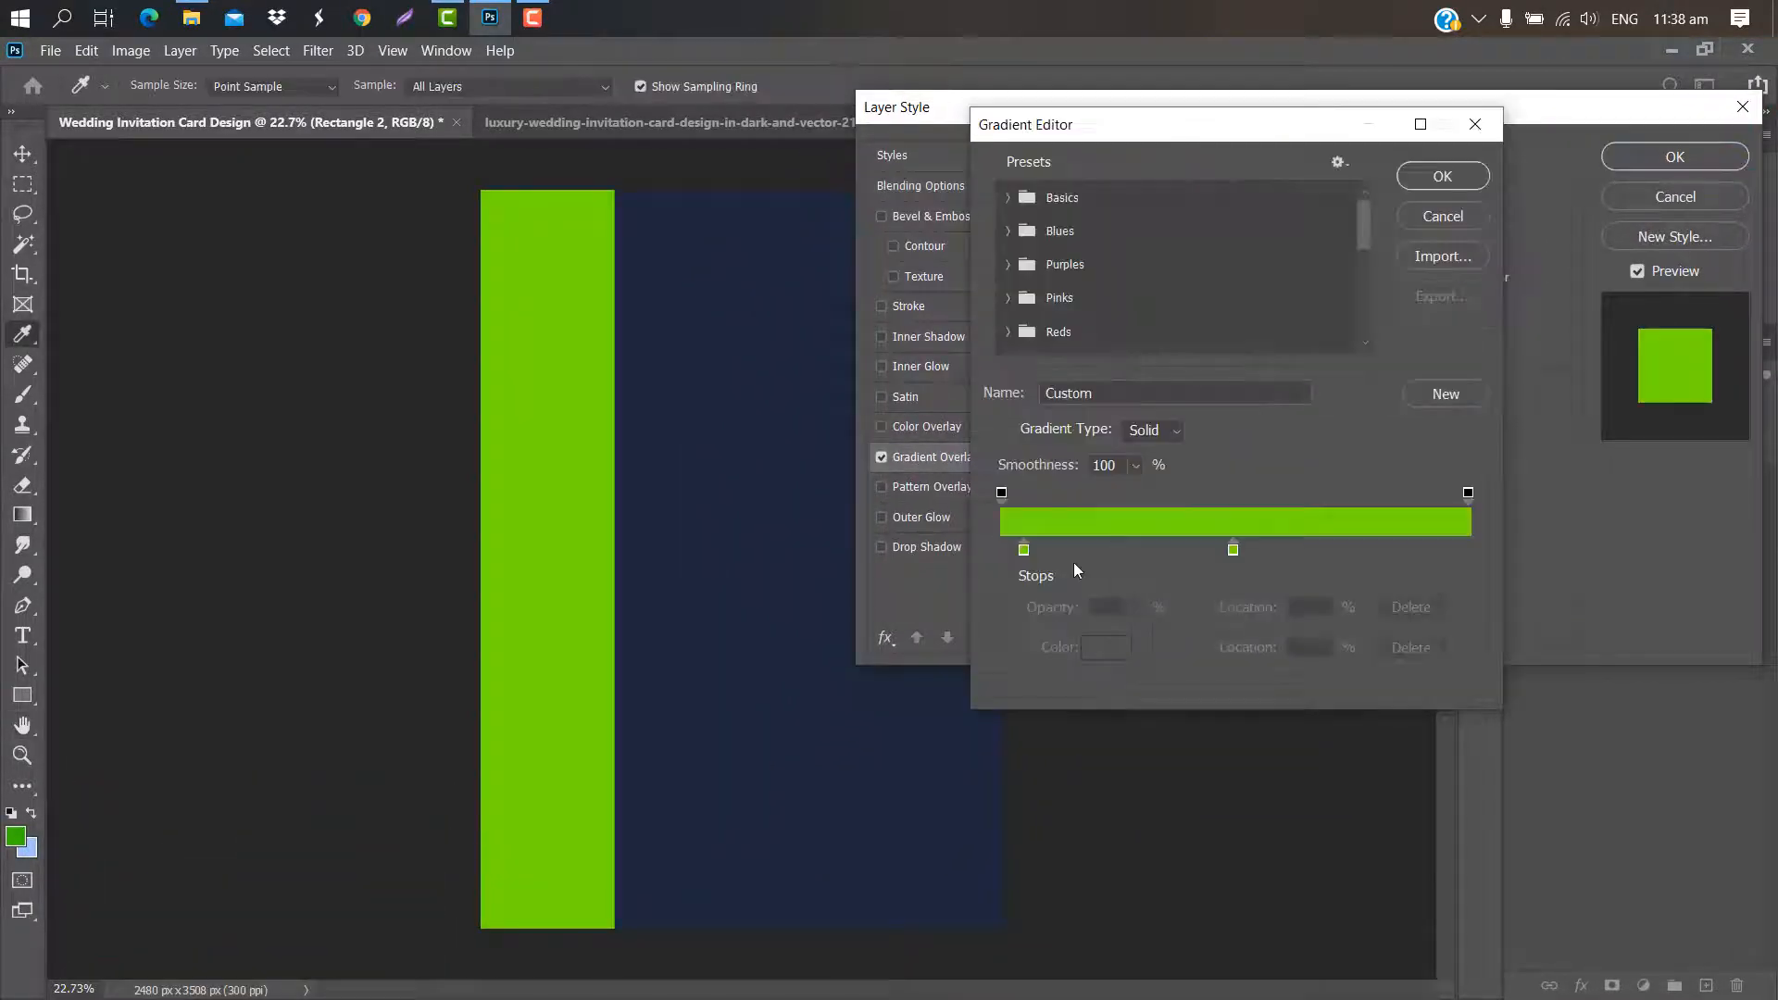
{"action": "left_click", "coordinate": [1233, 551]}
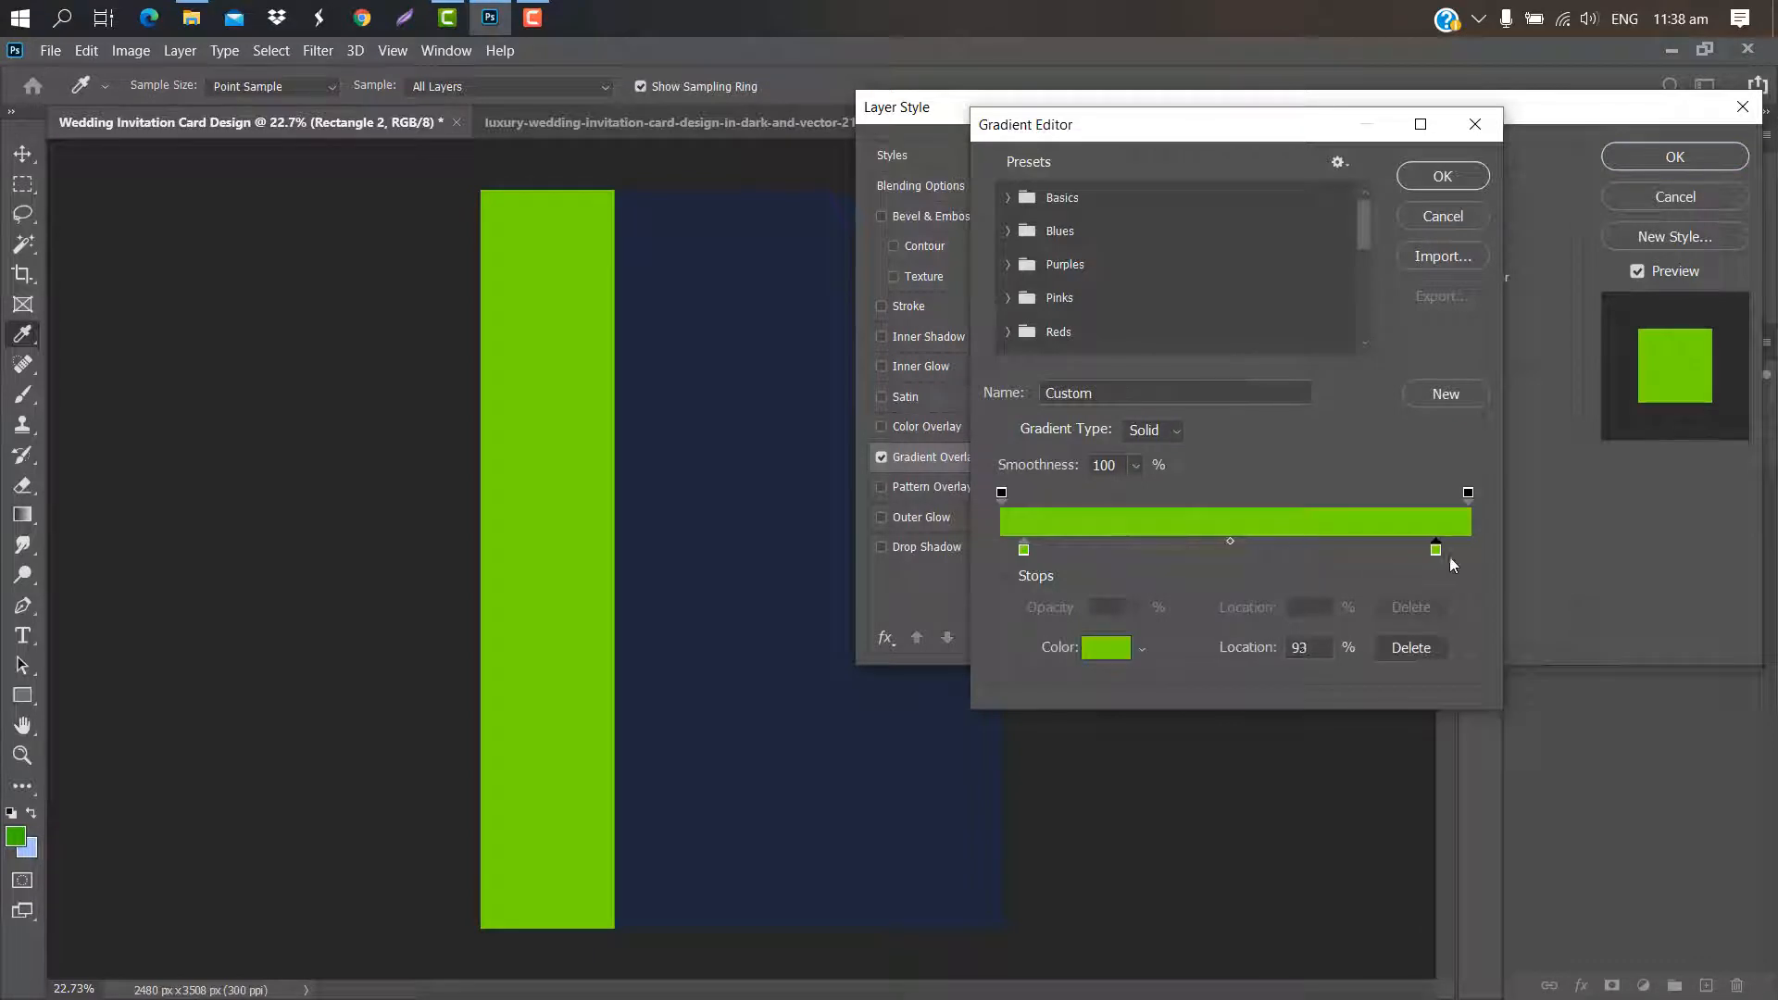
{"action": "left_click_drag", "start_coordinate": [1437, 551], "coordinate": [1485, 557]}
Colour the gradient's starting stop 222d41 and its ending stop 091124
{"action": "double_click", "coordinate": [1002, 549]}
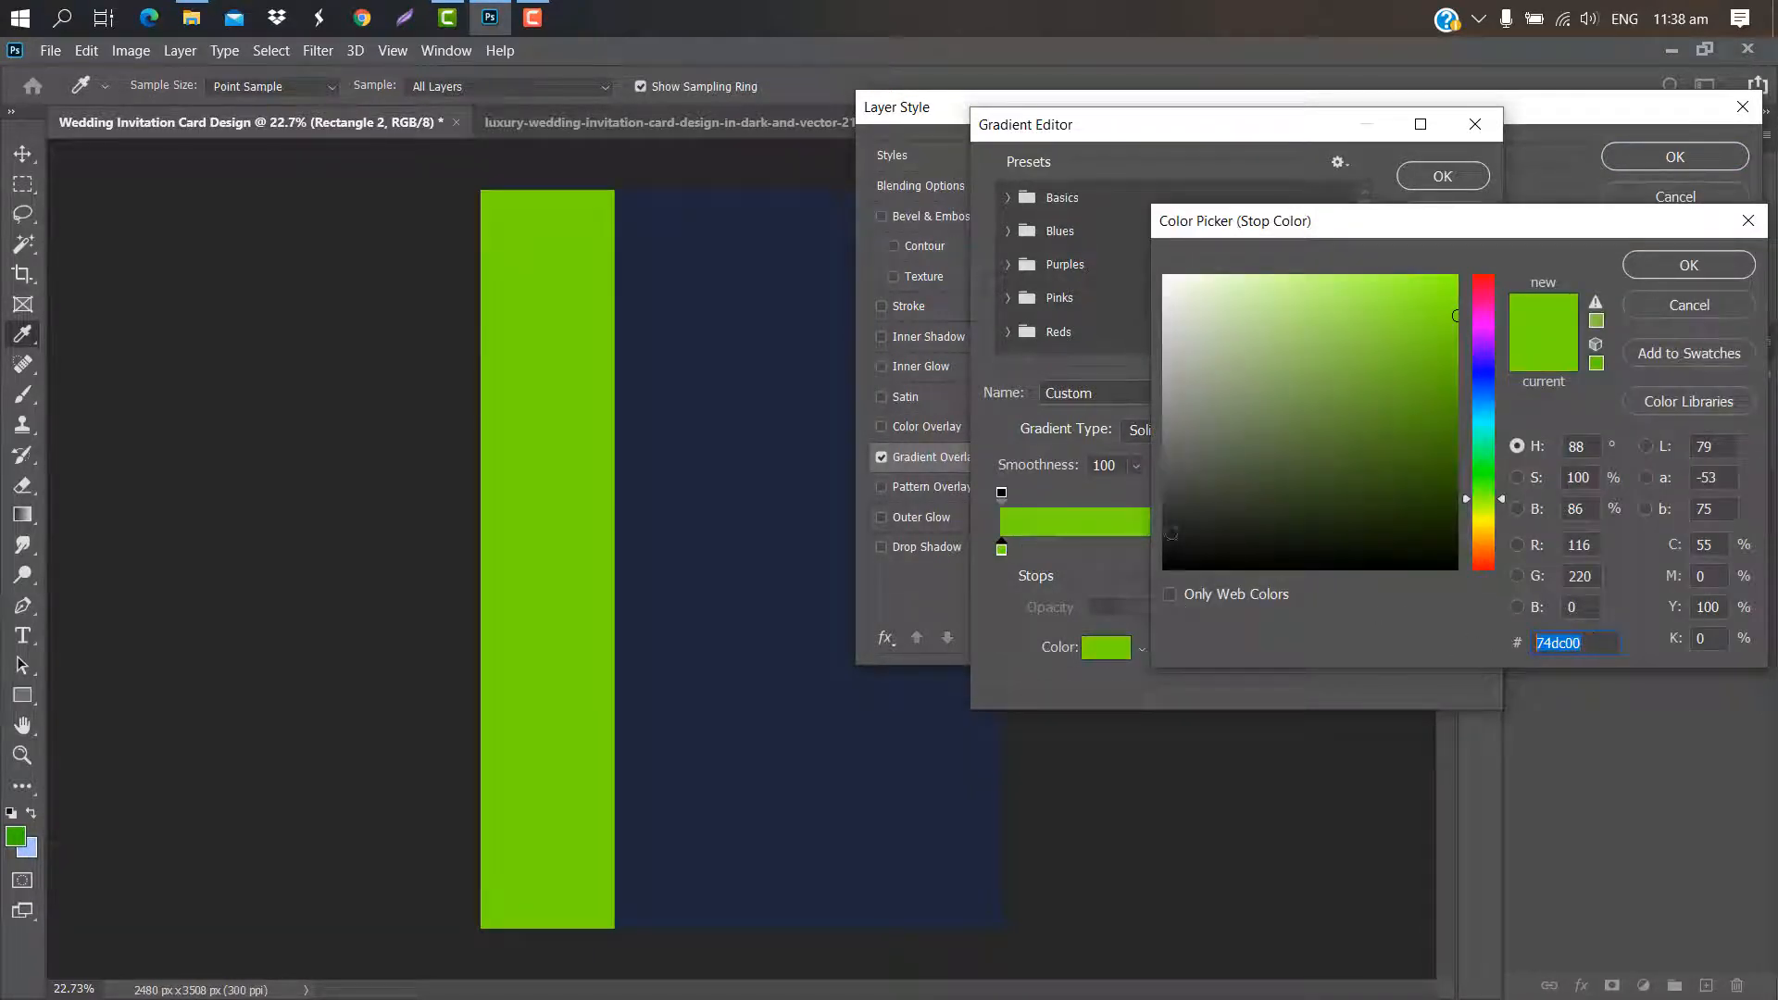
{"action": "type", "text": "222d41"}
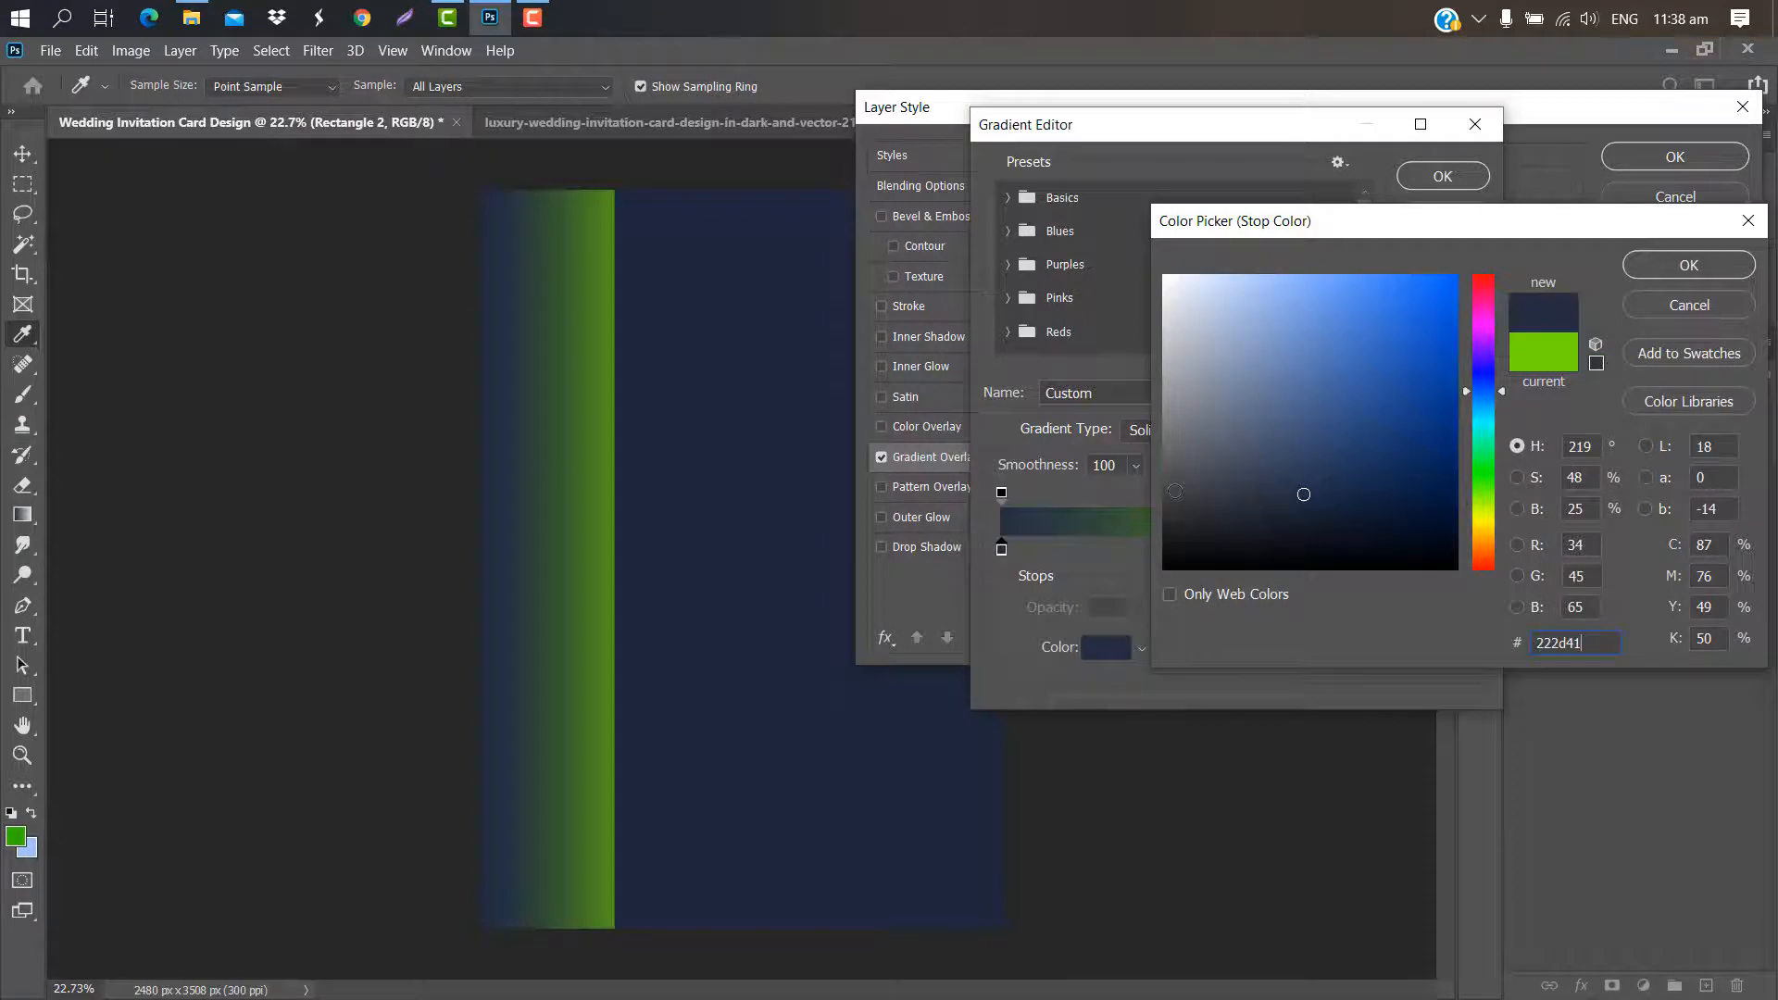
{"action": "left_click", "coordinate": [1689, 267]}
{"action": "double_click", "coordinate": [1468, 550]}
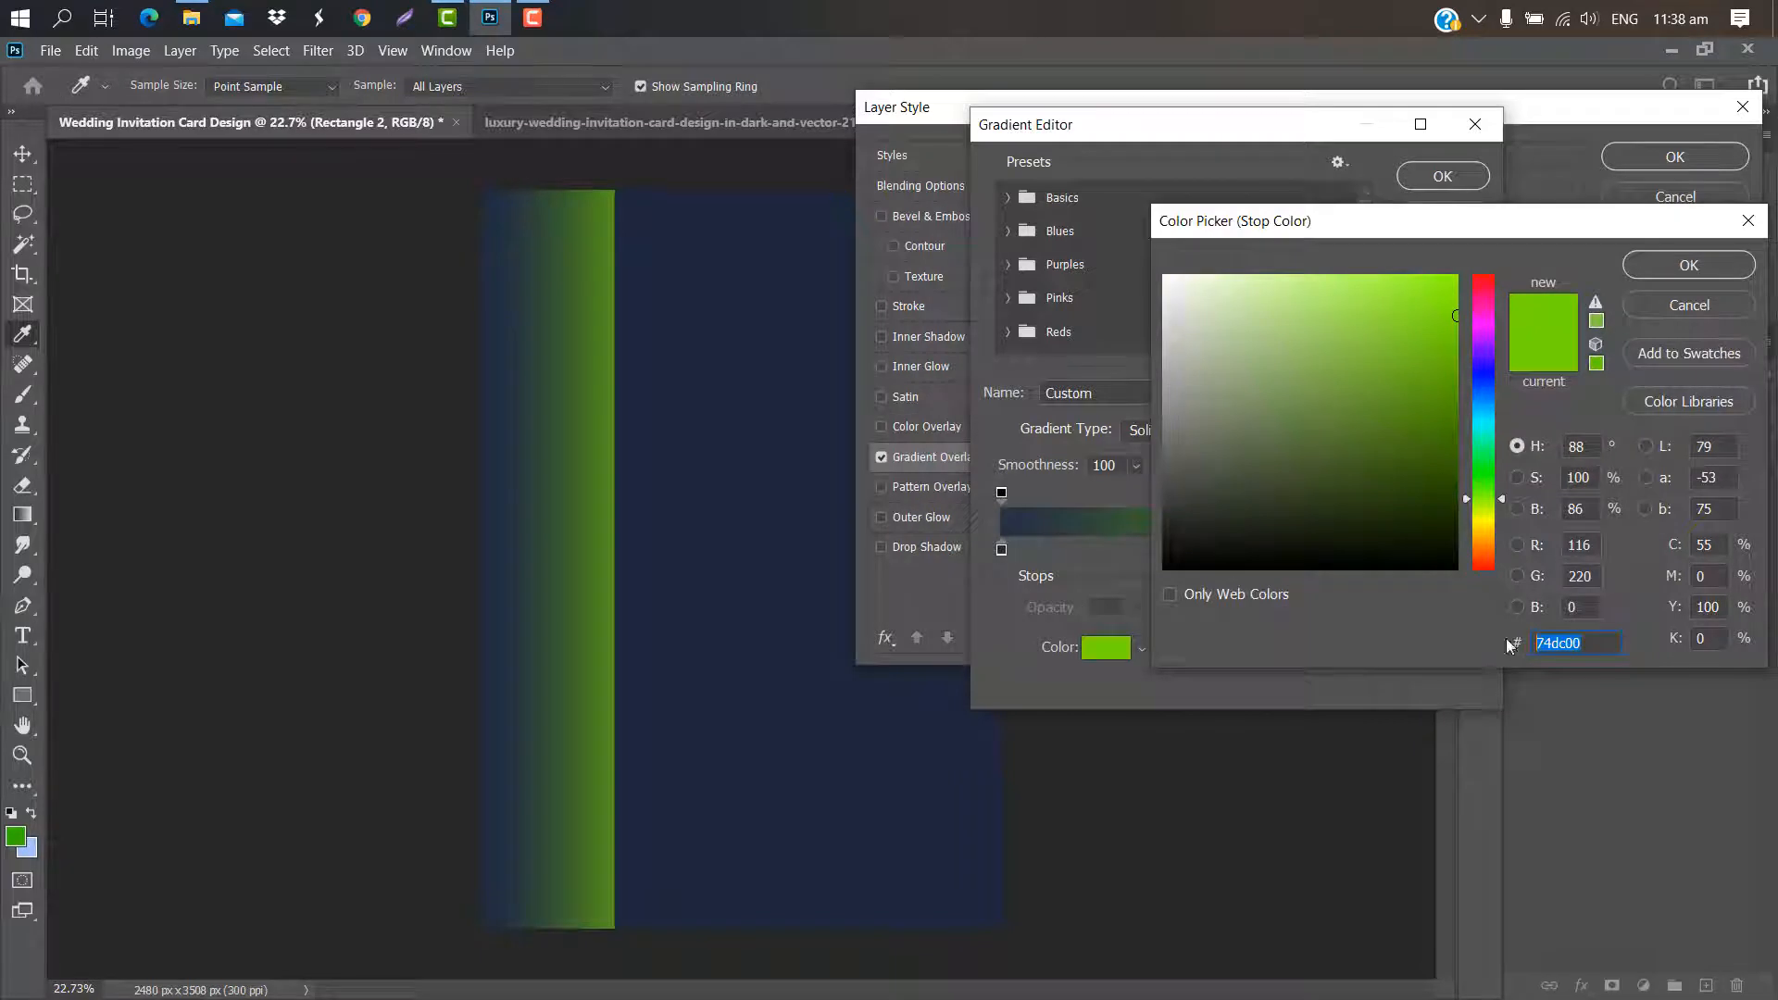
{"action": "type", "text": "091124"}
{"action": "left_click", "coordinate": [1673, 268]}
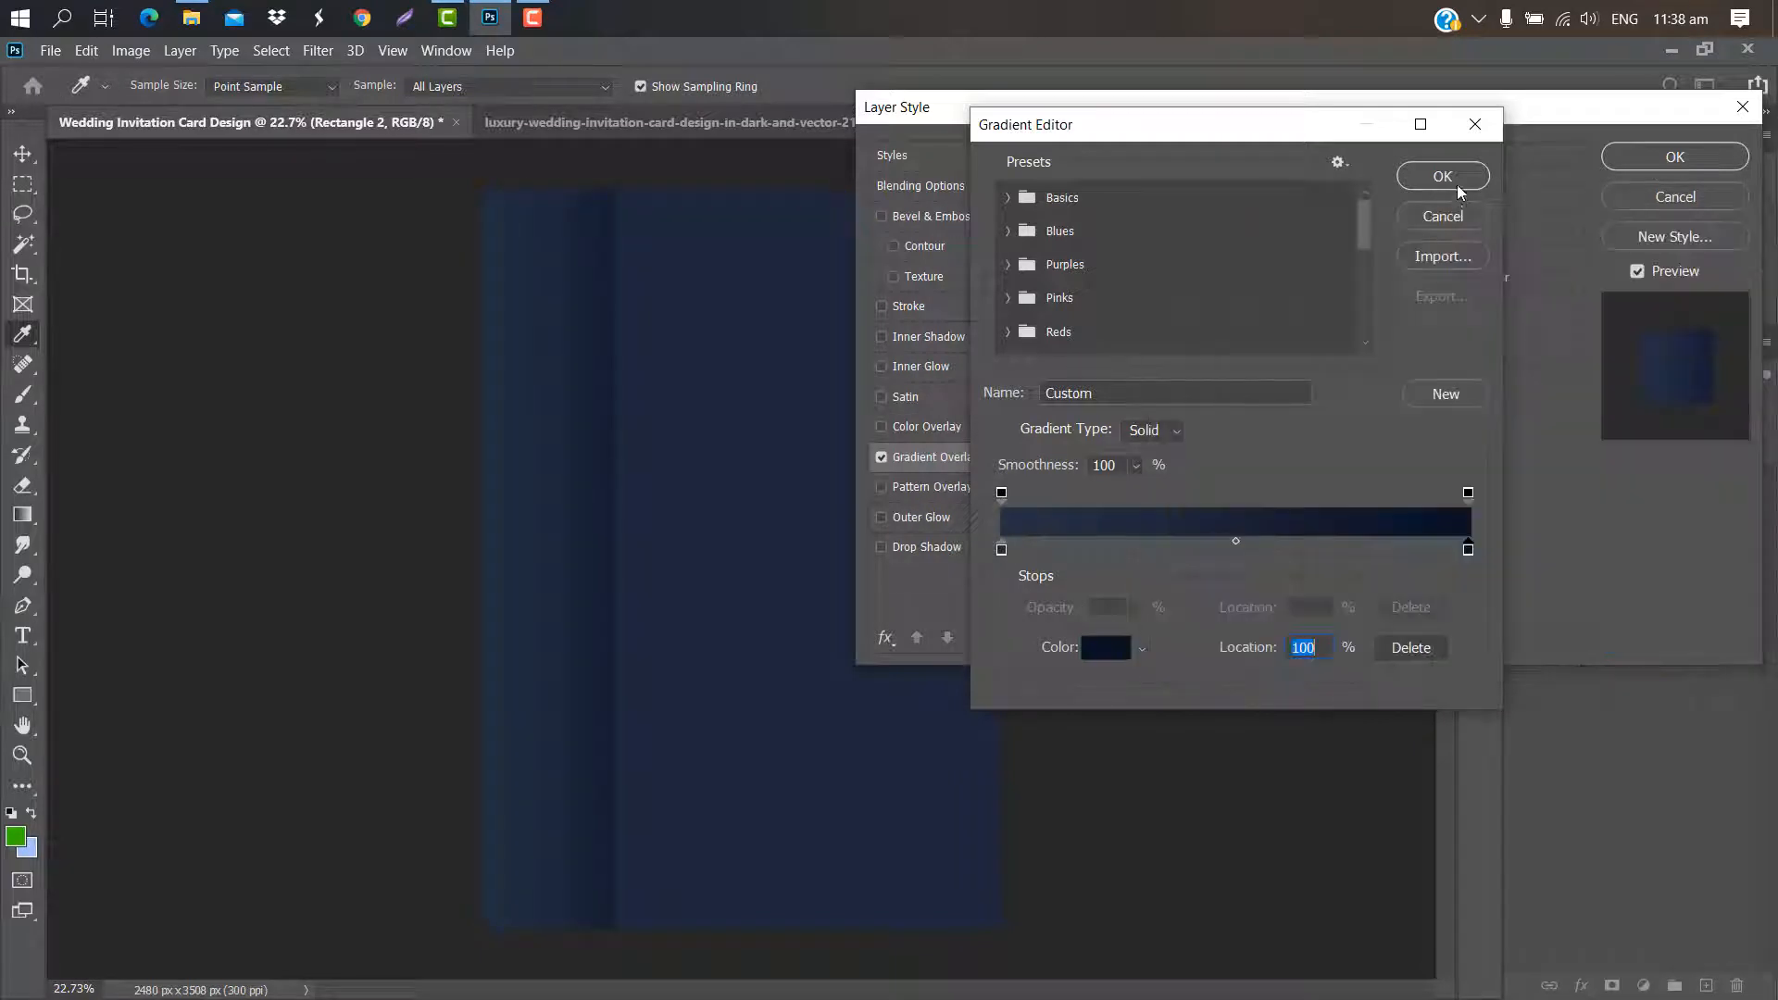
{"action": "left_click", "coordinate": [1443, 176]}
Set the gradient overlay angle of Rectangle 2 to -90° and apply the layer style
{"action": "left_click", "coordinate": [1292, 320]}
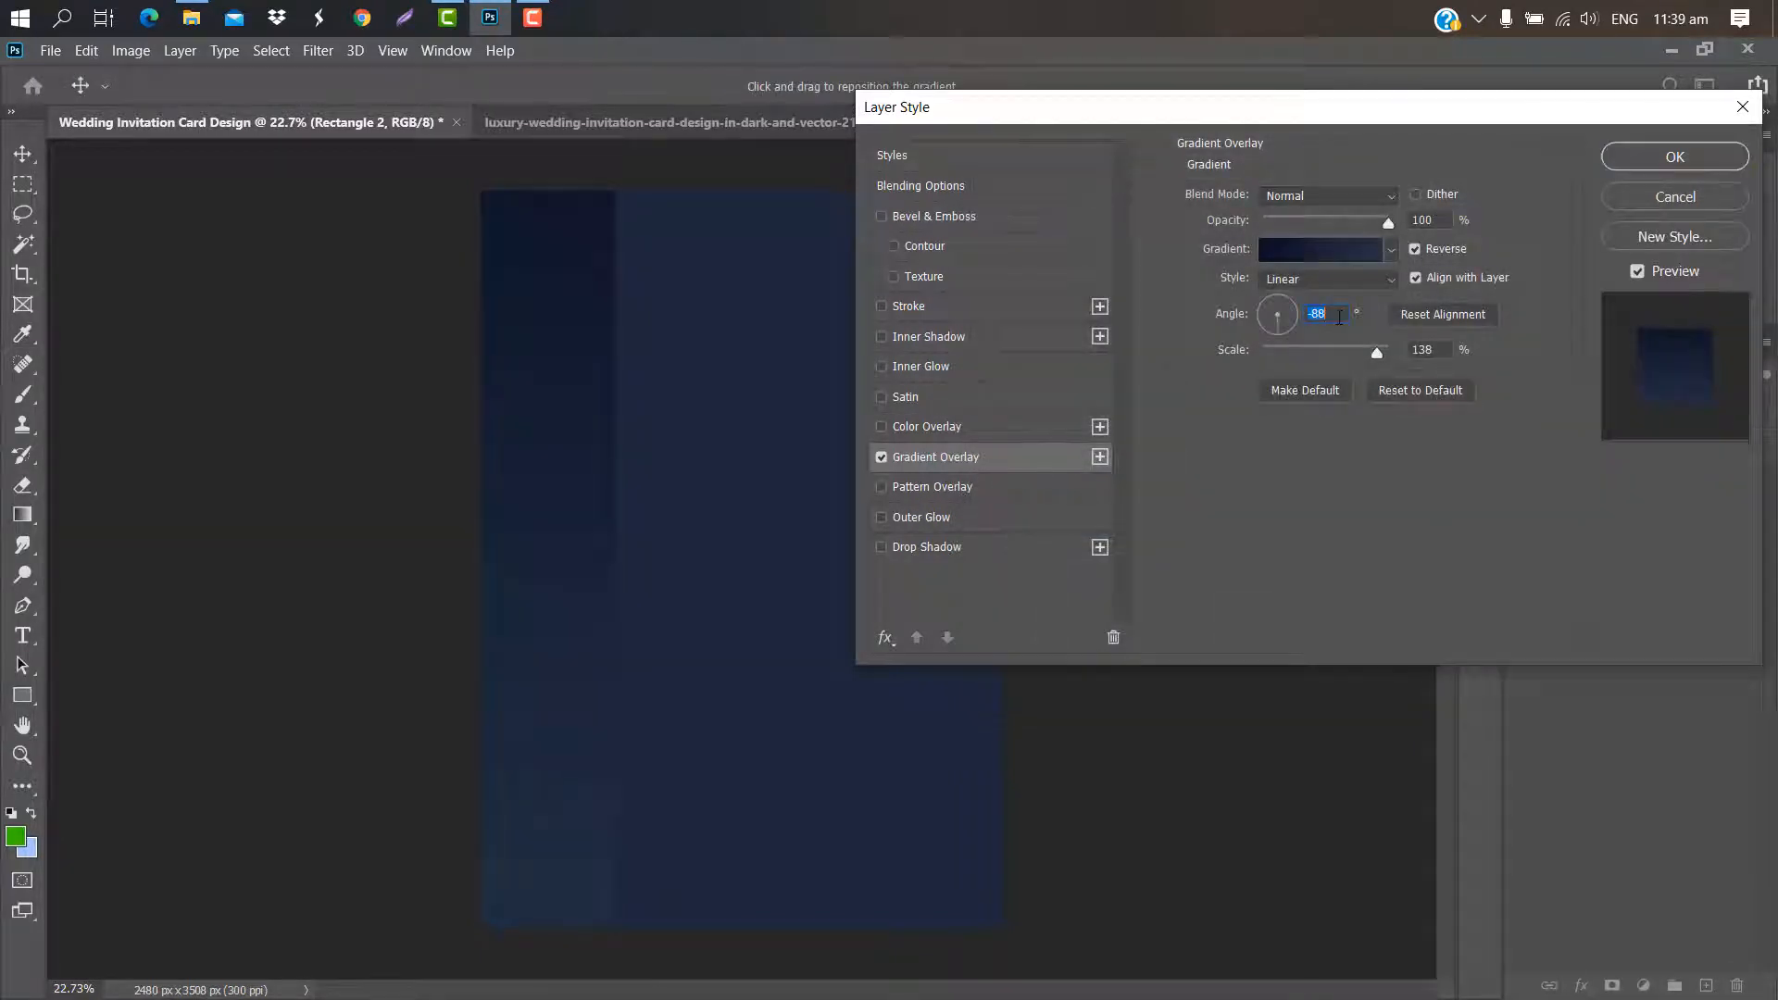
{"action": "type", "text": "0"}
{"action": "left_click", "coordinate": [1663, 161]}
Add the same dark blue gradient overlay to Rectangle 1 with its angle set to 90°
{"action": "double_click", "coordinate": [1696, 594]}
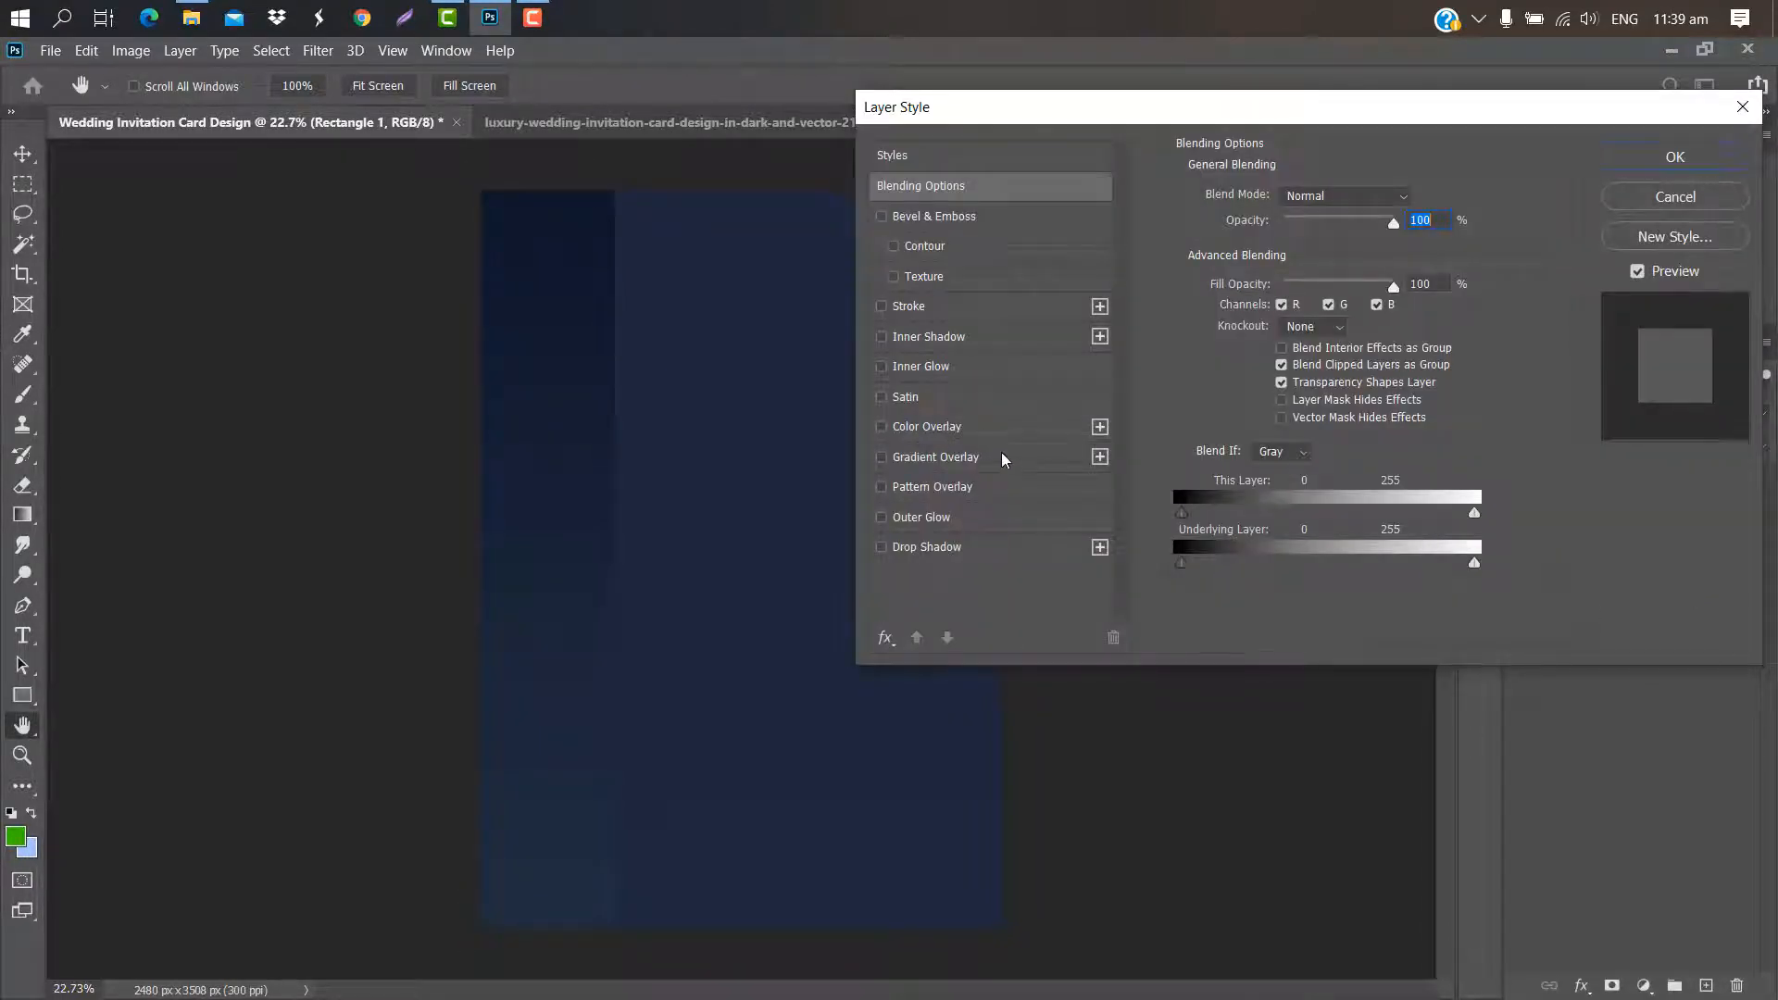
{"action": "left_click", "coordinate": [1000, 458]}
{"action": "left_click_drag", "start_coordinate": [1332, 312], "coordinate": [1295, 321]}
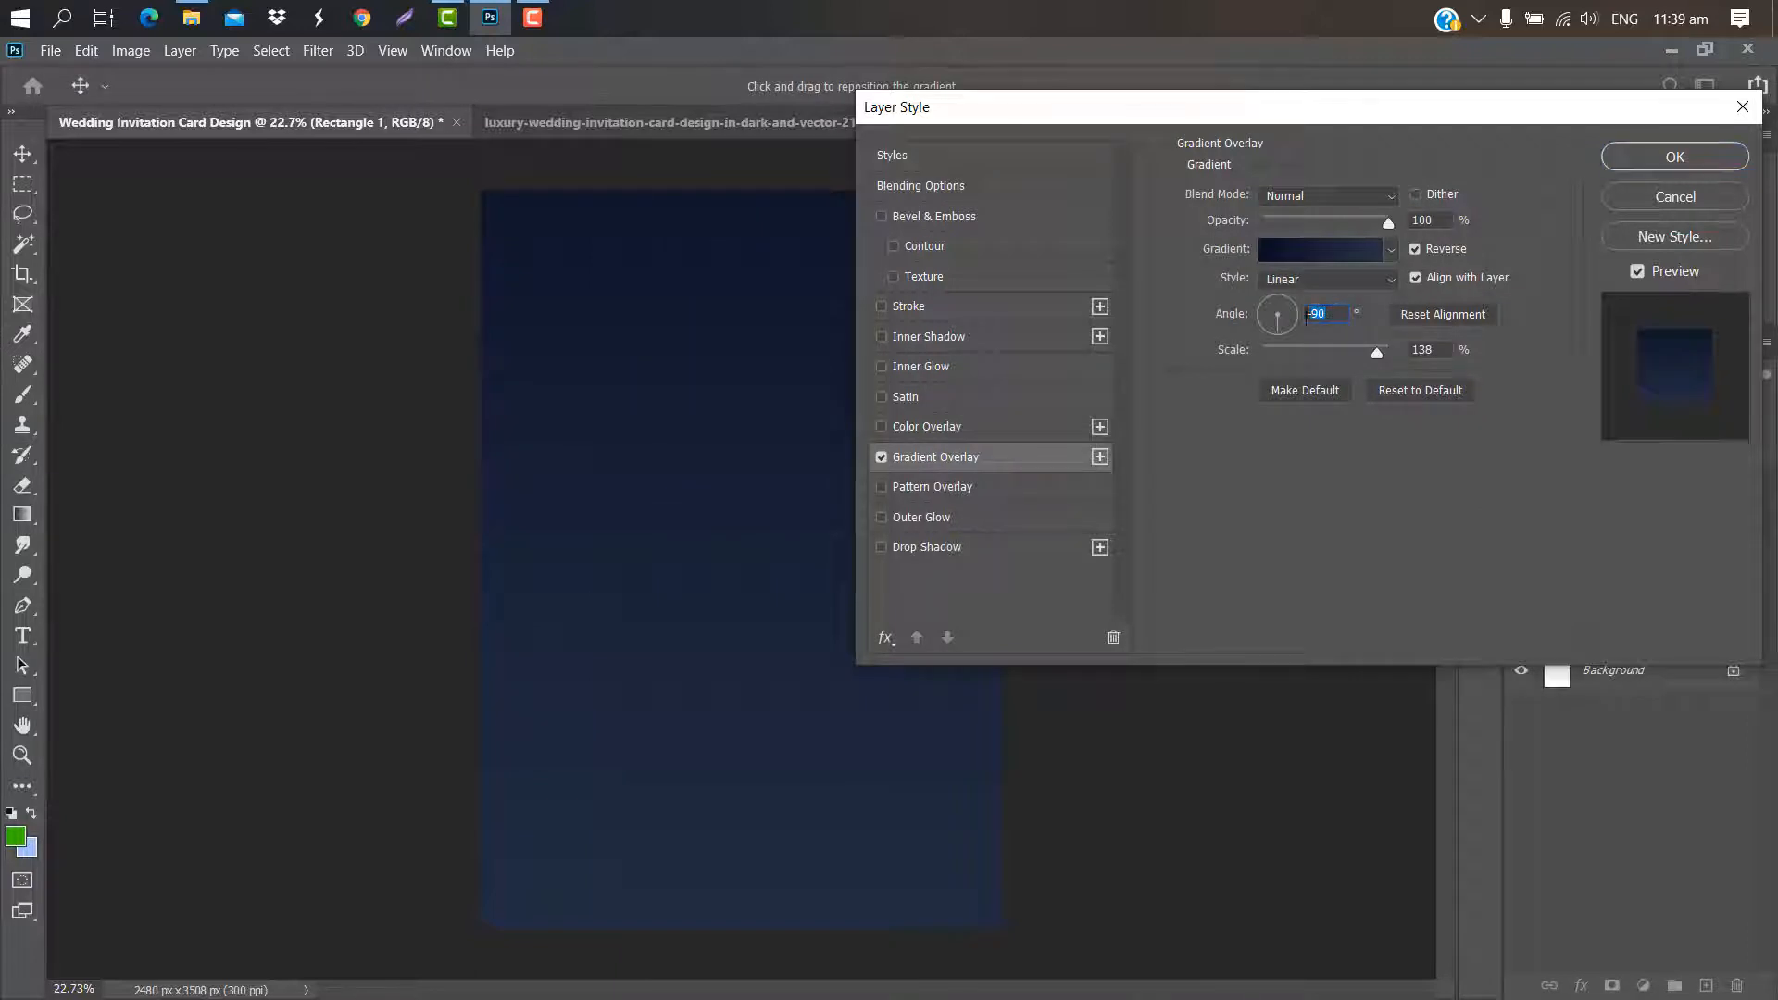
{"action": "type", "text": "90"}
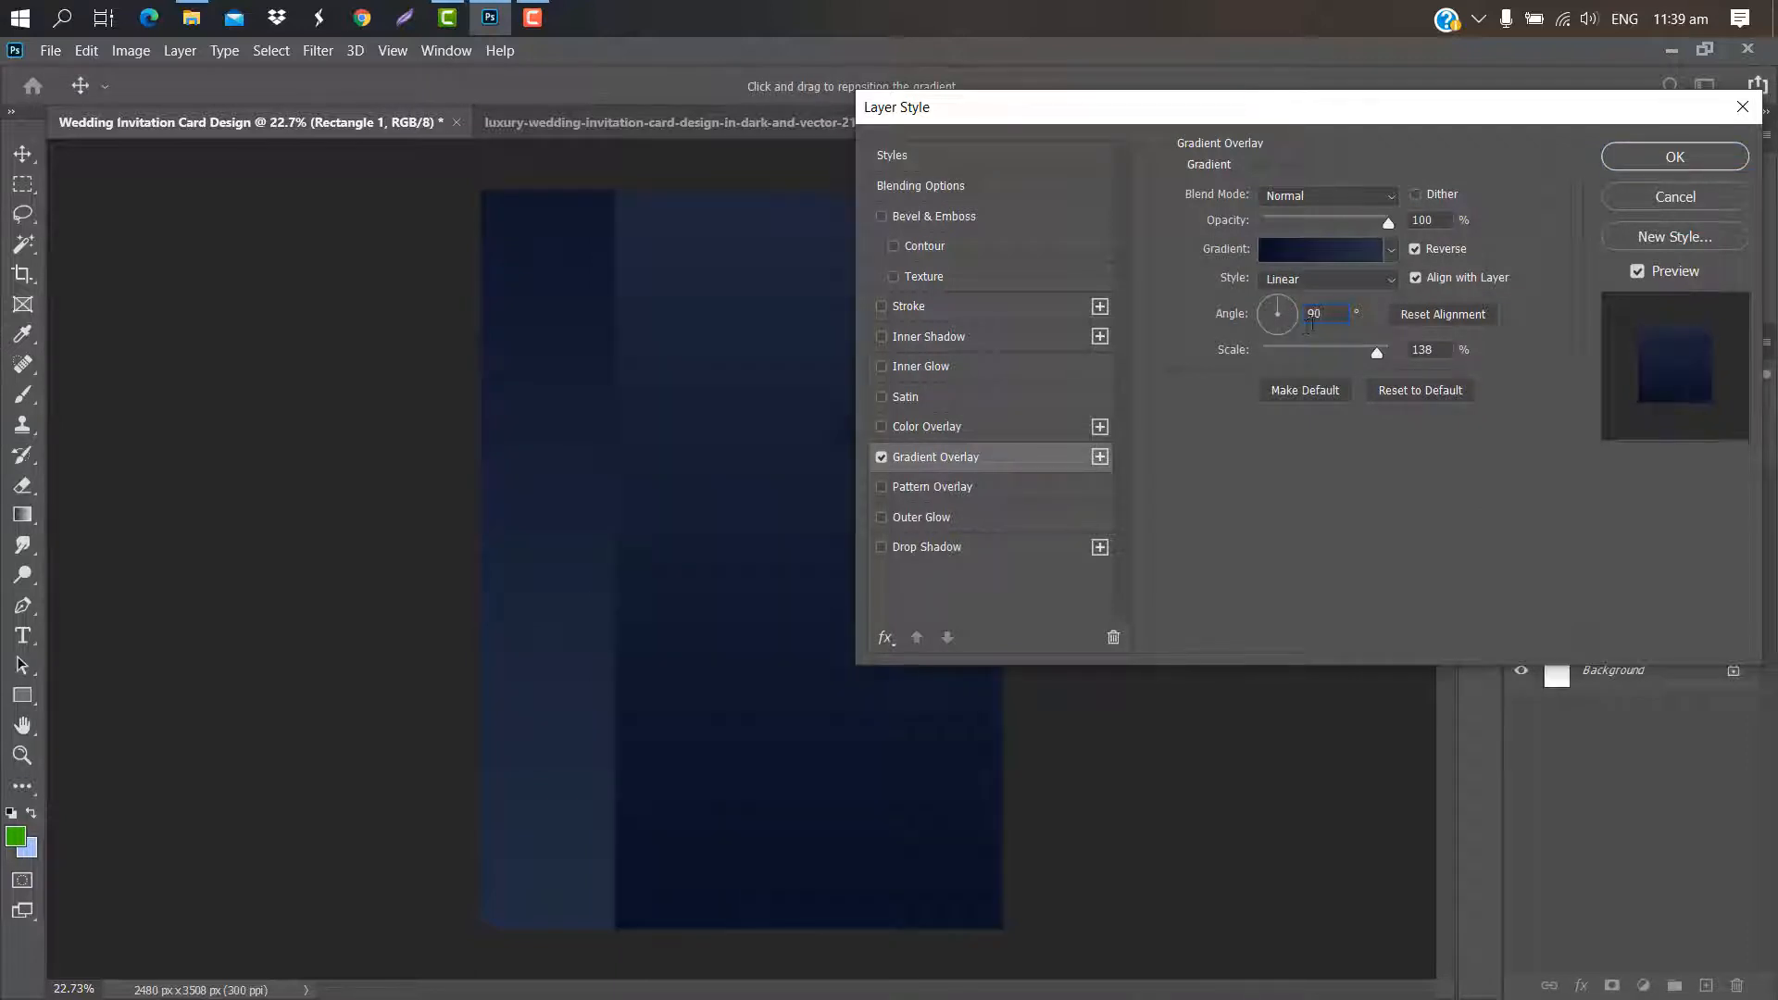
{"action": "left_click", "coordinate": [1653, 157]}
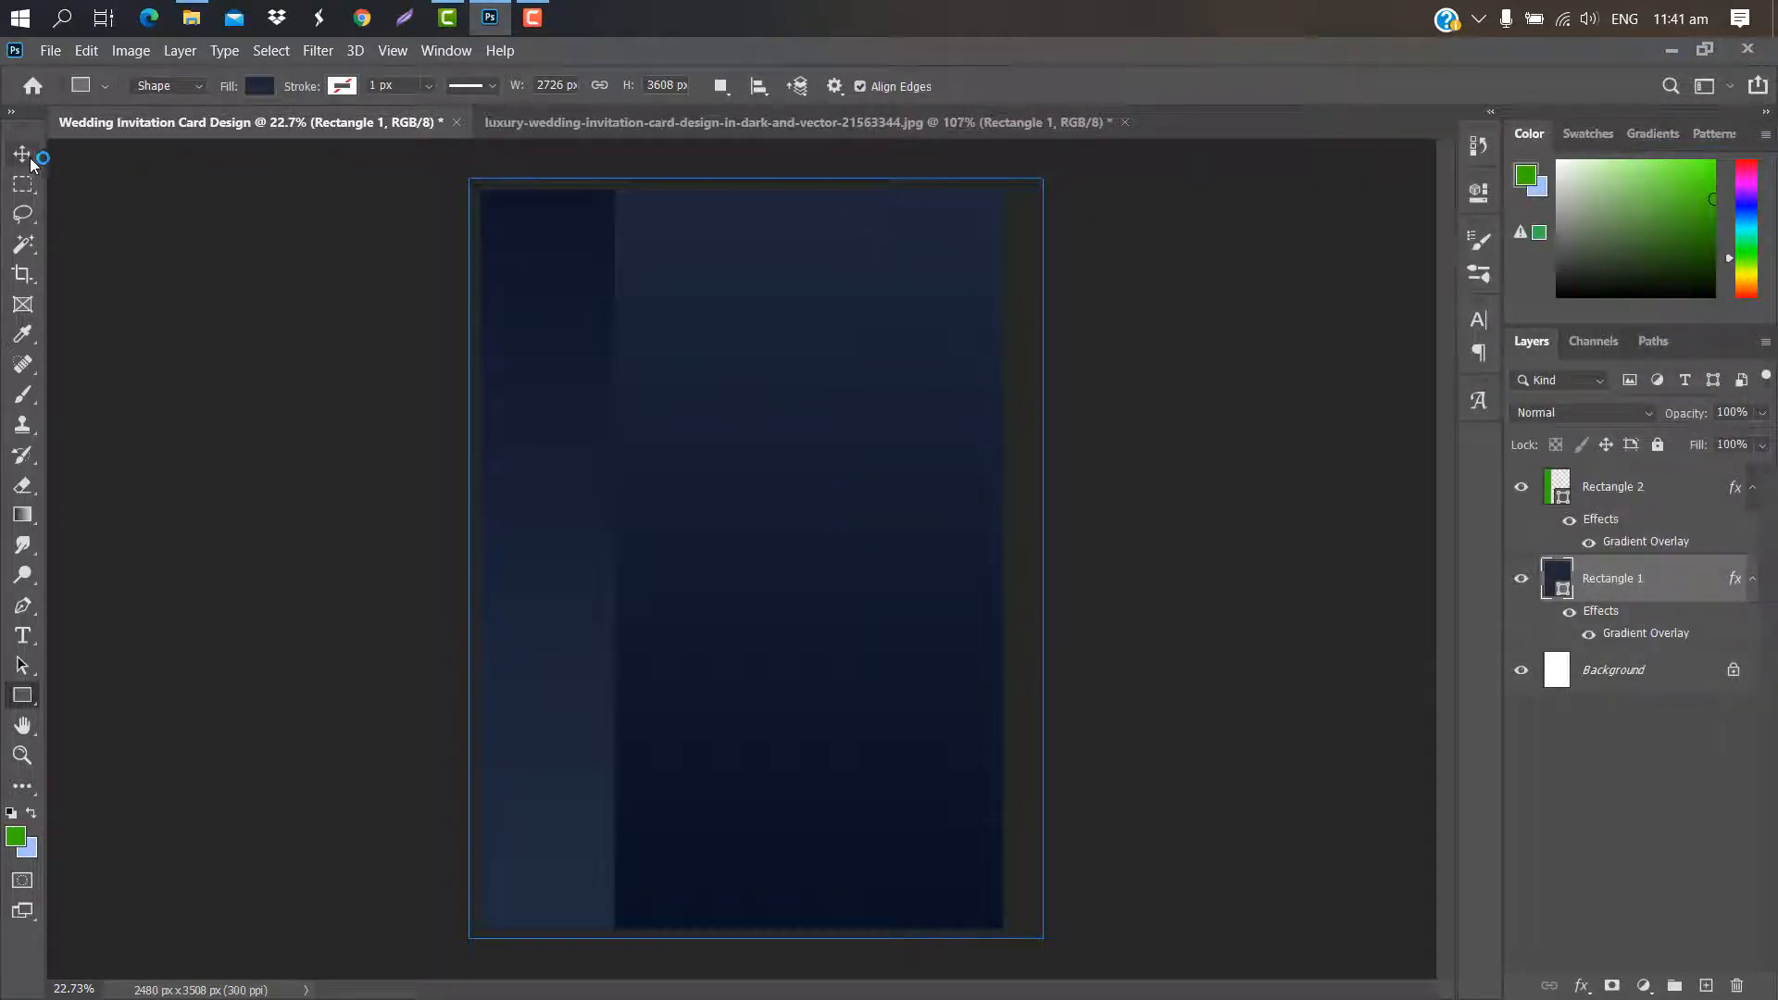
Stack Rectangle 1 above Rectangle 2 and shift it sideways to uncover the strip along the card's left side
{"action": "left_click", "coordinate": [20, 156]}
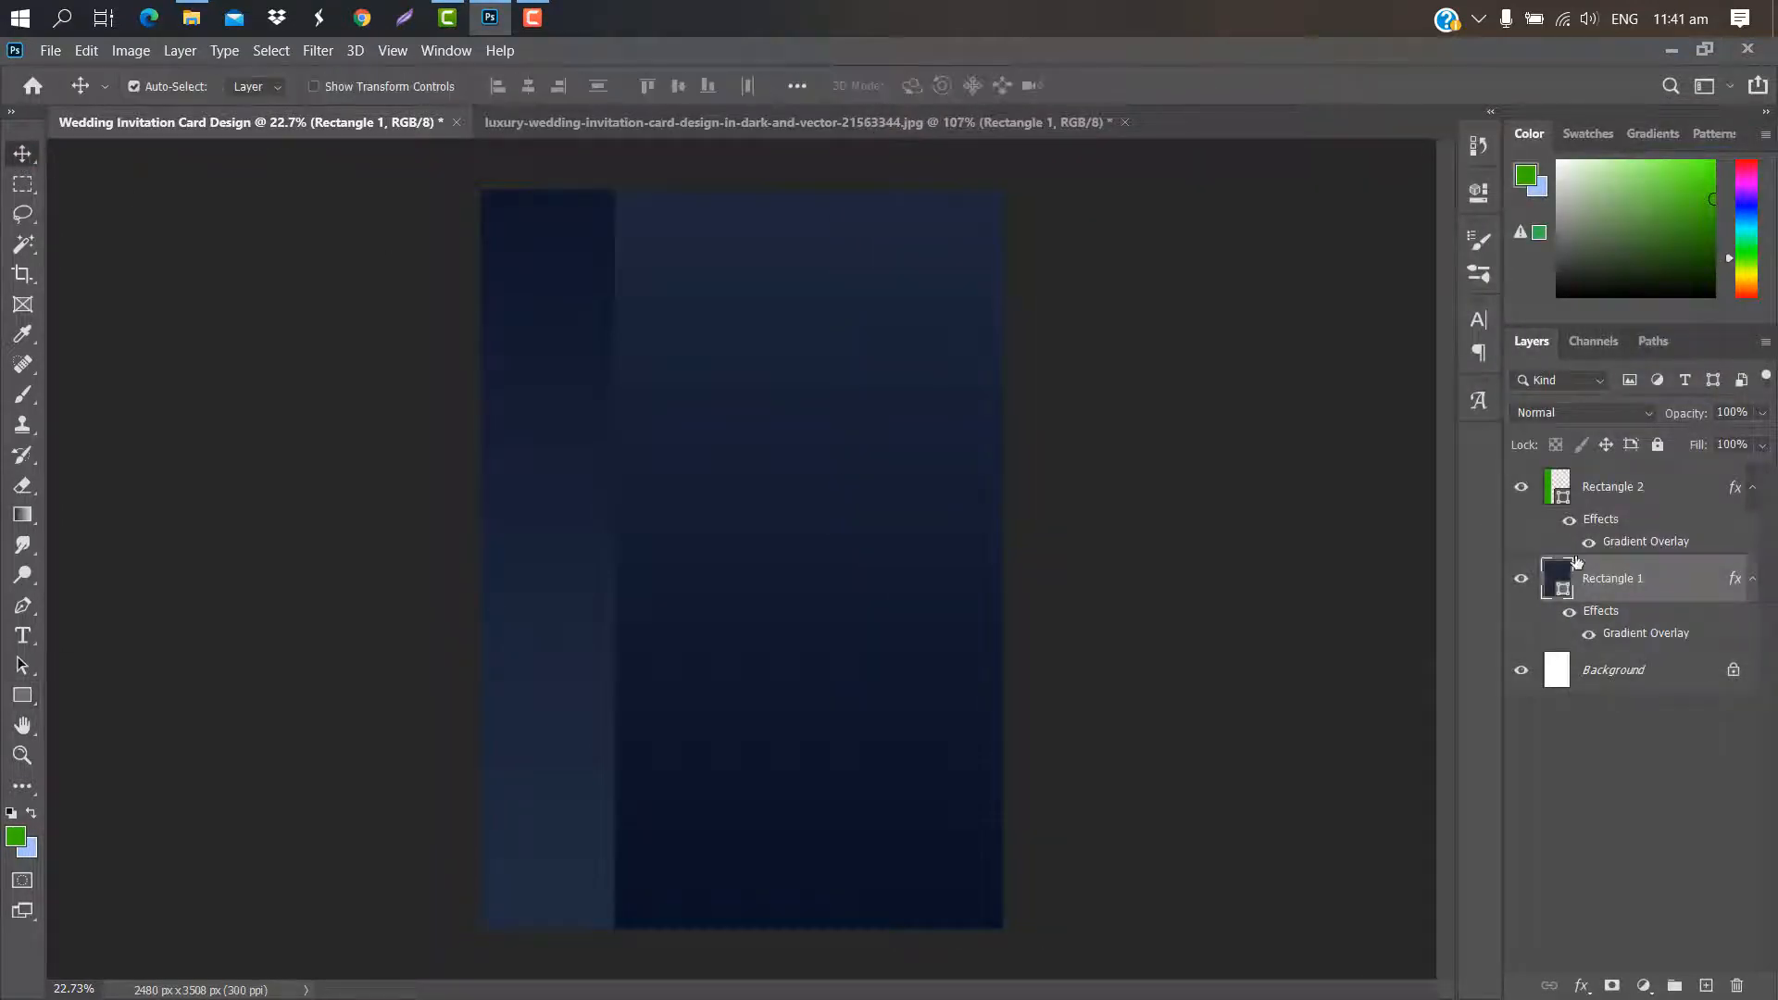
{"action": "left_click_drag", "start_coordinate": [1707, 584], "coordinate": [1683, 478]}
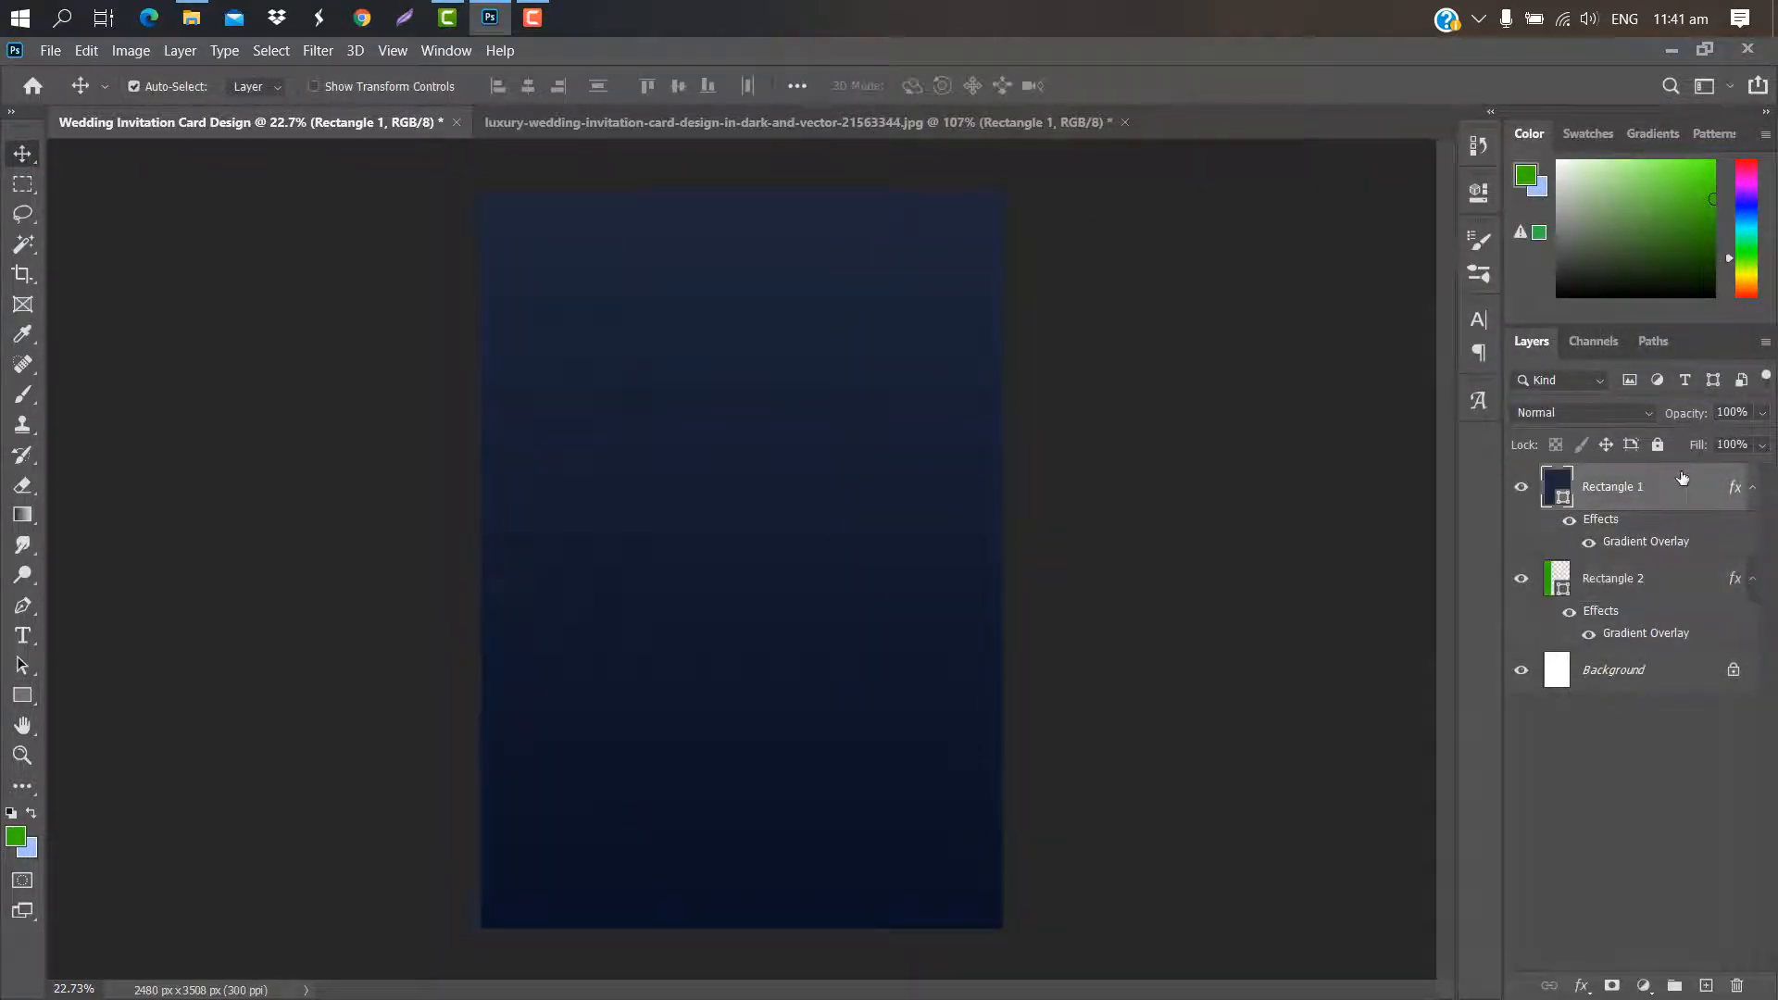
{"action": "key", "text": "ctrl+t"}
{"action": "left_click_drag", "start_coordinate": [695, 544], "coordinate": [819, 544]}
{"action": "scroll", "coordinate": [819, 544], "scroll_direction": "up", "scroll_amount": 3}
{"action": "left_click", "coordinate": [1147, 86]}
{"action": "scroll", "coordinate": [752, 361], "scroll_direction": "down", "scroll_amount": 4}
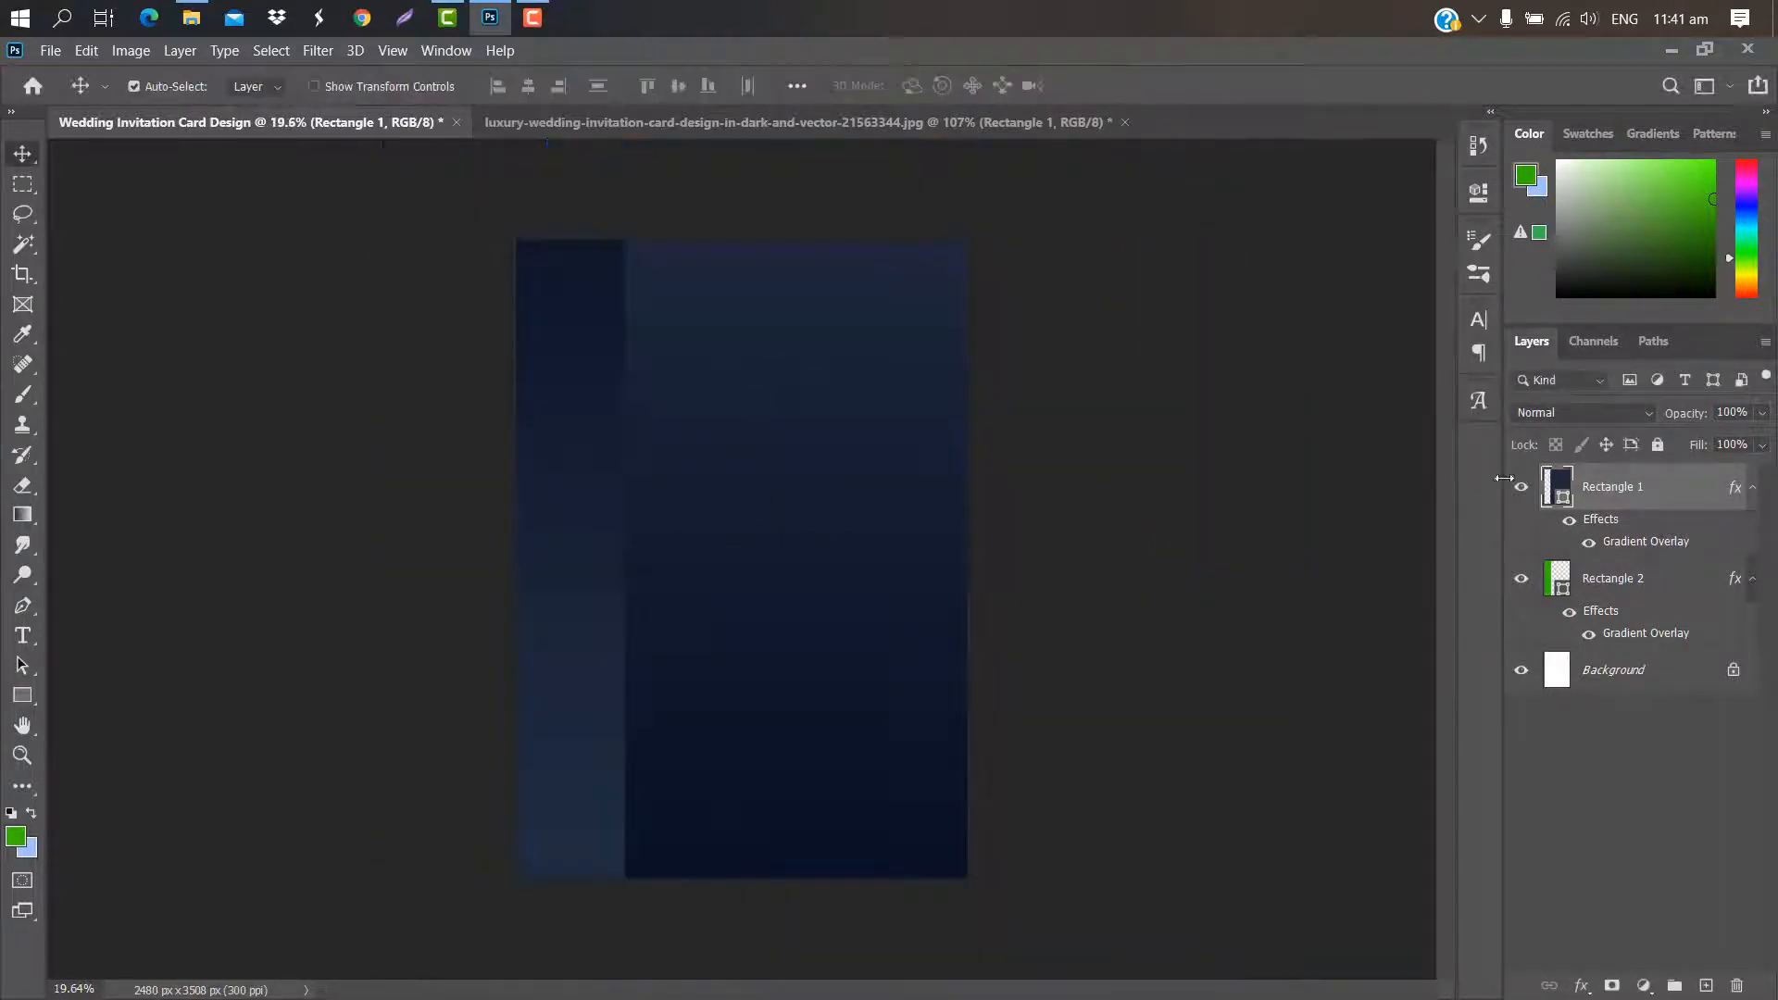
Add a Multiply drop shadow to Rectangle 1 with 100% opacity, 13 px distance, 22% spread and 40 px size
{"action": "scroll", "coordinate": [1505, 478], "scroll_direction": "up", "scroll_amount": 1}
{"action": "double_click", "coordinate": [1686, 496]}
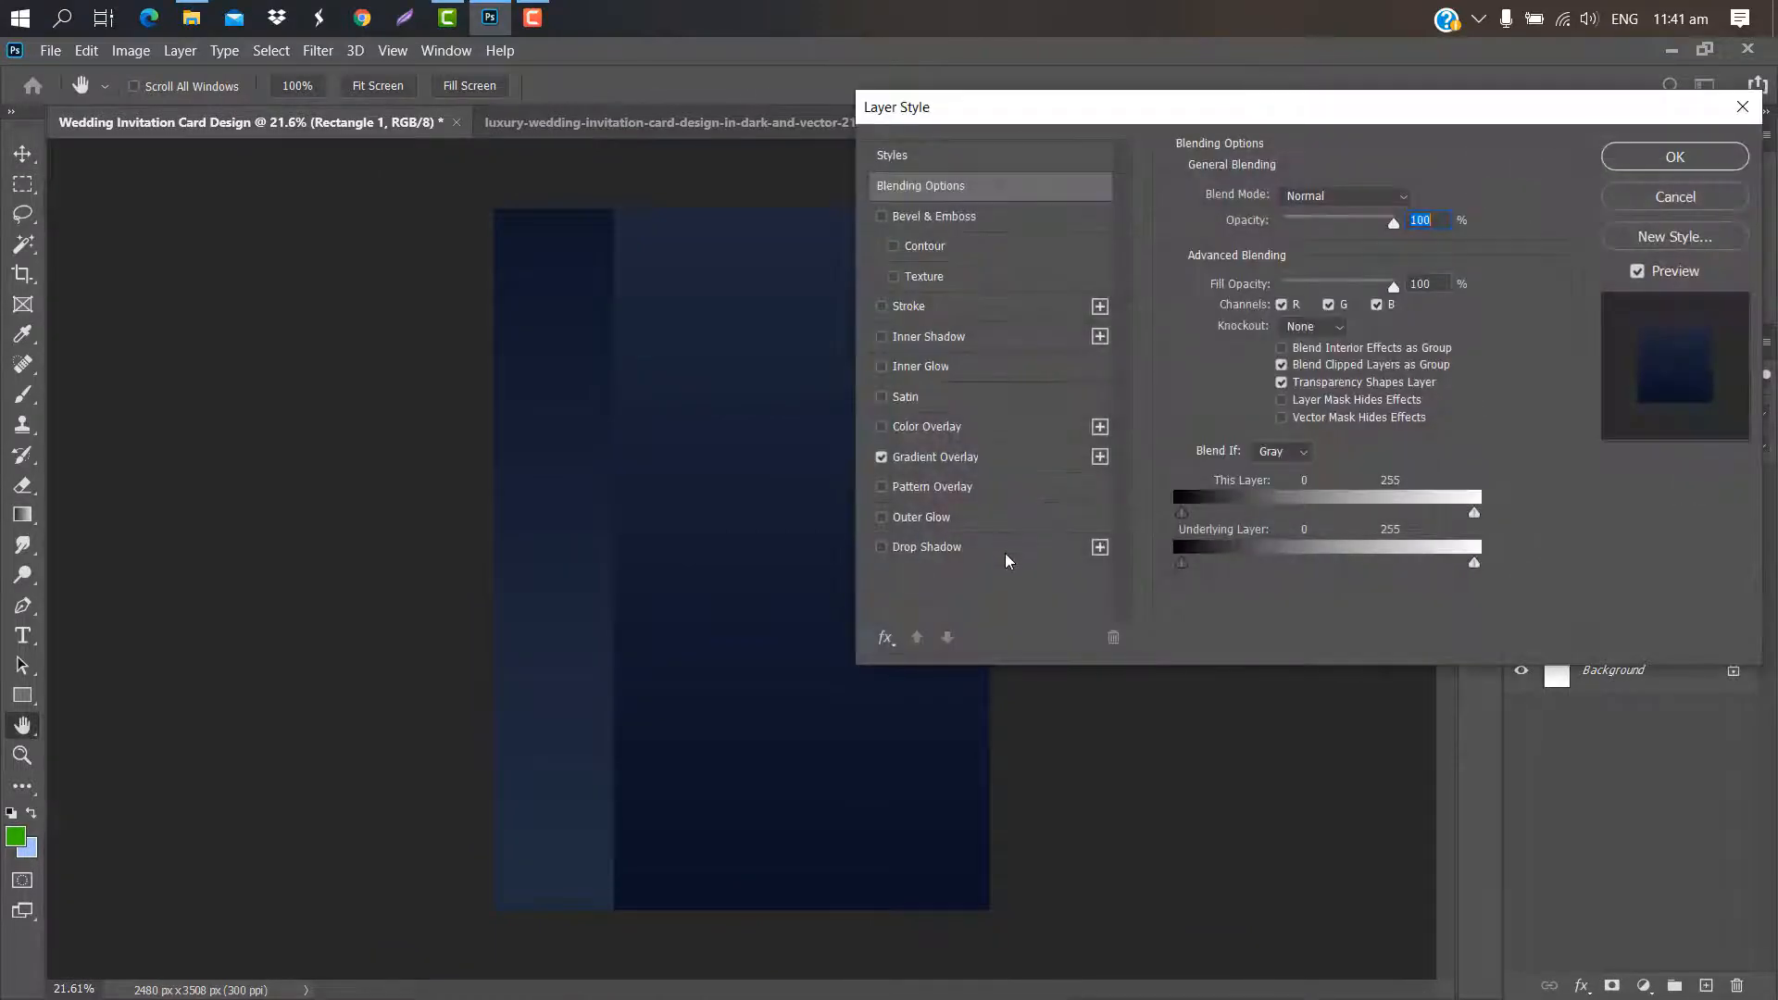
{"action": "left_click", "coordinate": [1008, 561]}
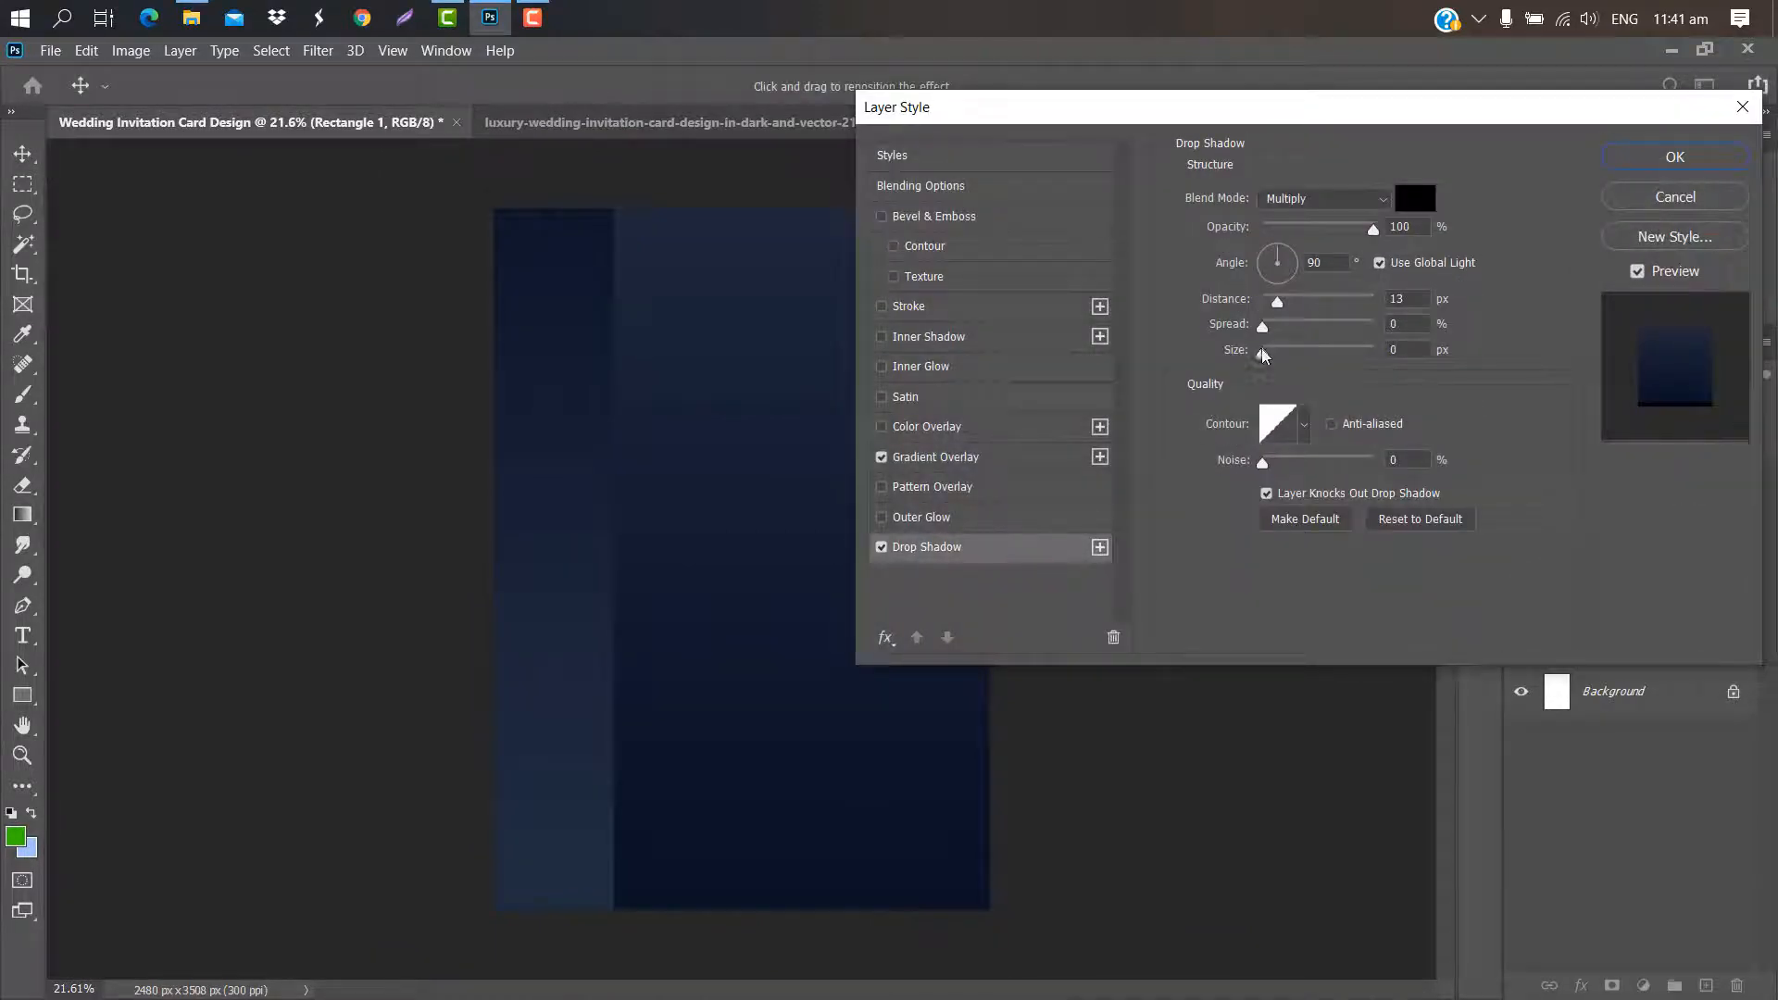
{"action": "mouse_move", "coordinate": [1262, 326]}
{"action": "left_mouse_down"}
{"action": "mouse_move", "coordinate": [1287, 352]}
{"action": "mouse_move", "coordinate": [1288, 332]}
{"action": "left_mouse_up"}
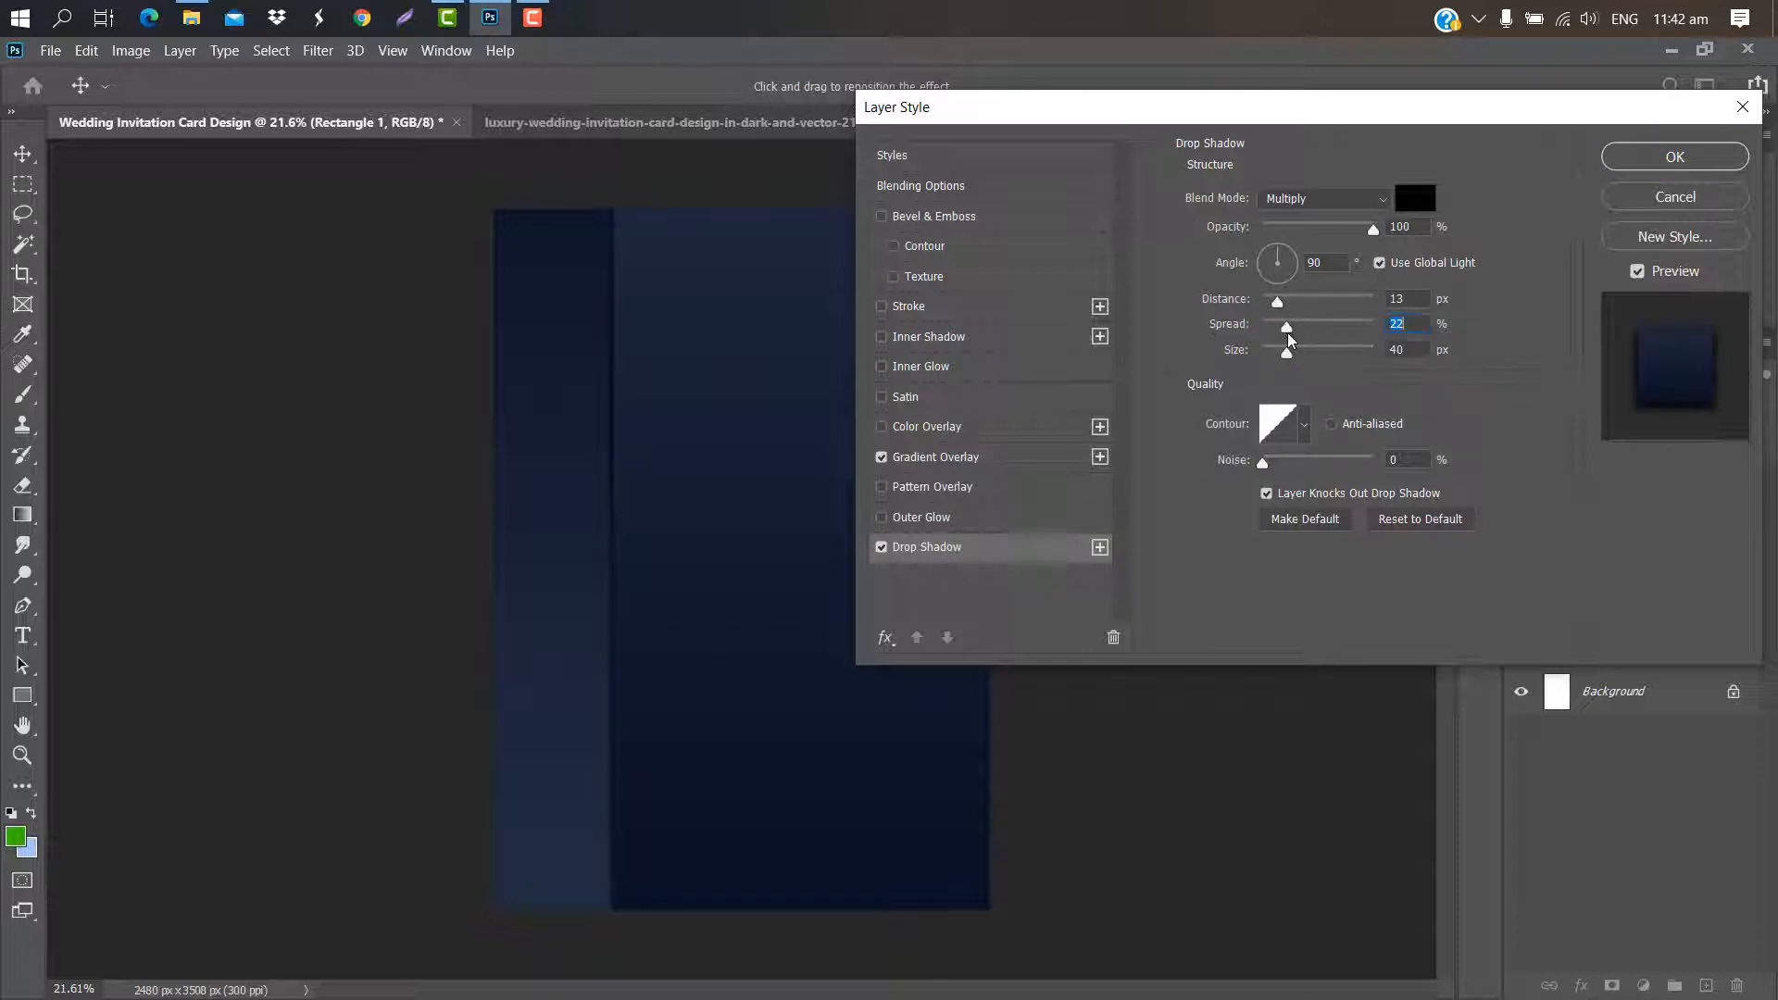
{"action": "left_click", "coordinate": [1665, 165]}
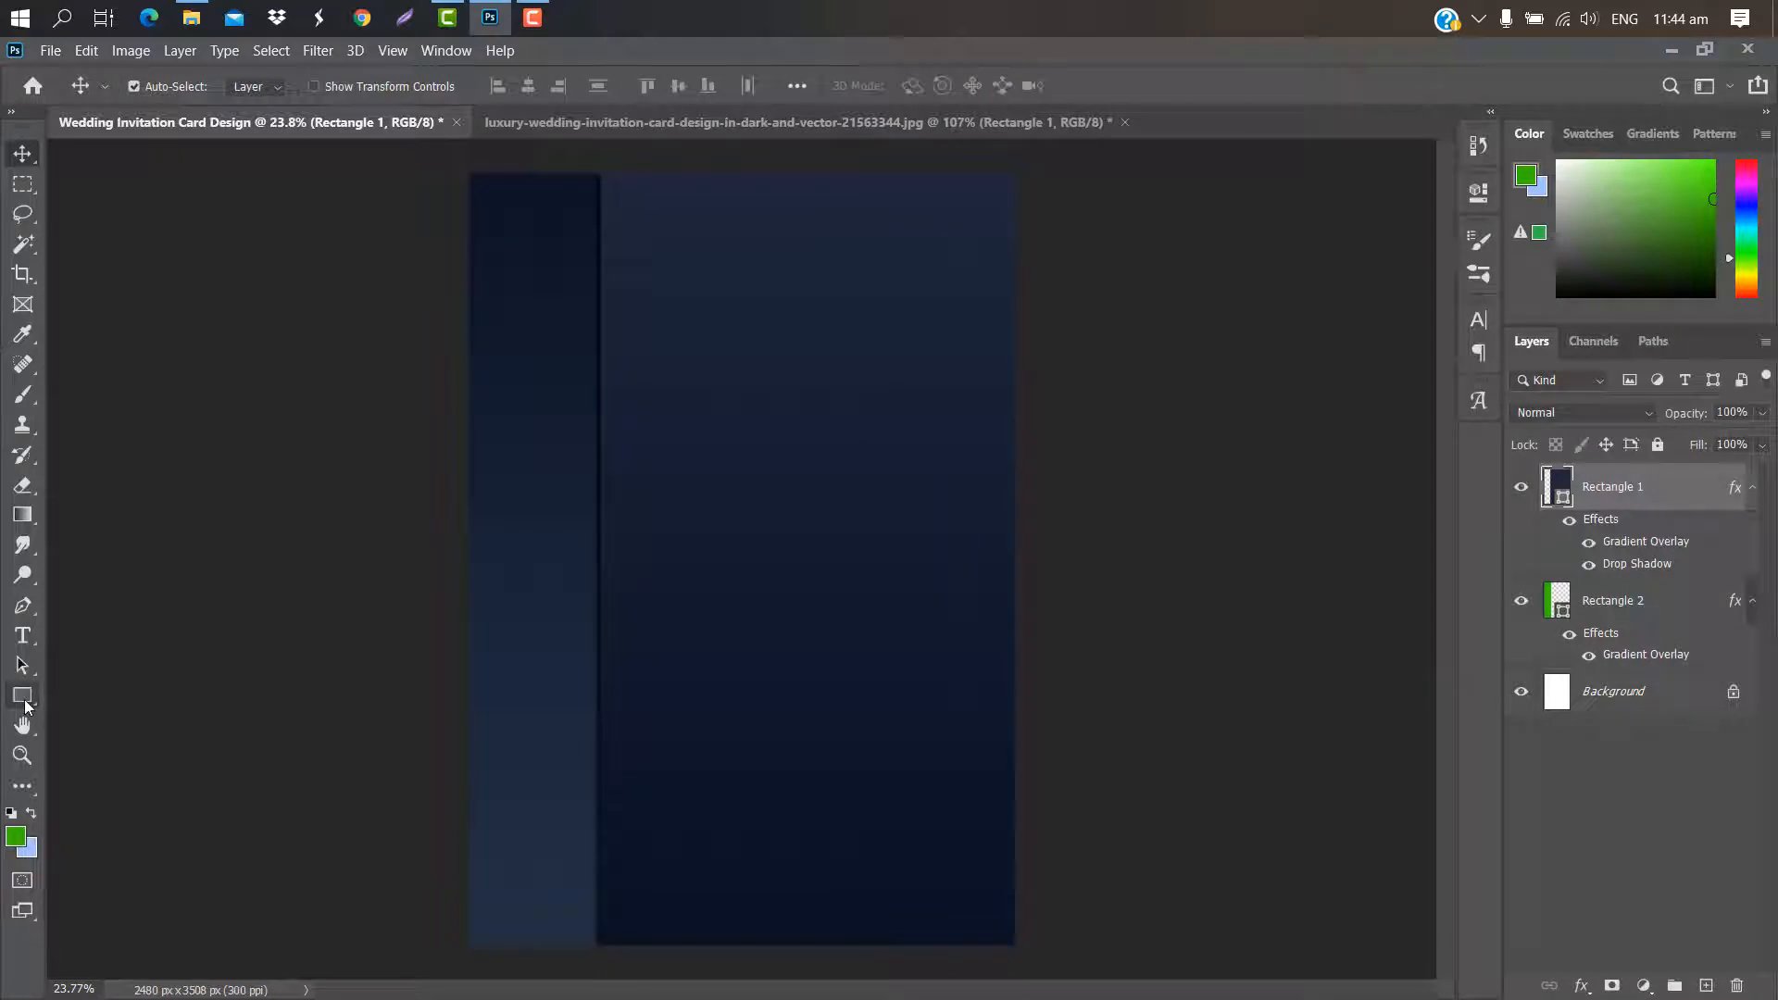
Draw a thin vertical line rectangle about 17 × 3598 px just inside Rectangle 1's left edge and place its layer on top
{"action": "left_click", "coordinate": [25, 704]}
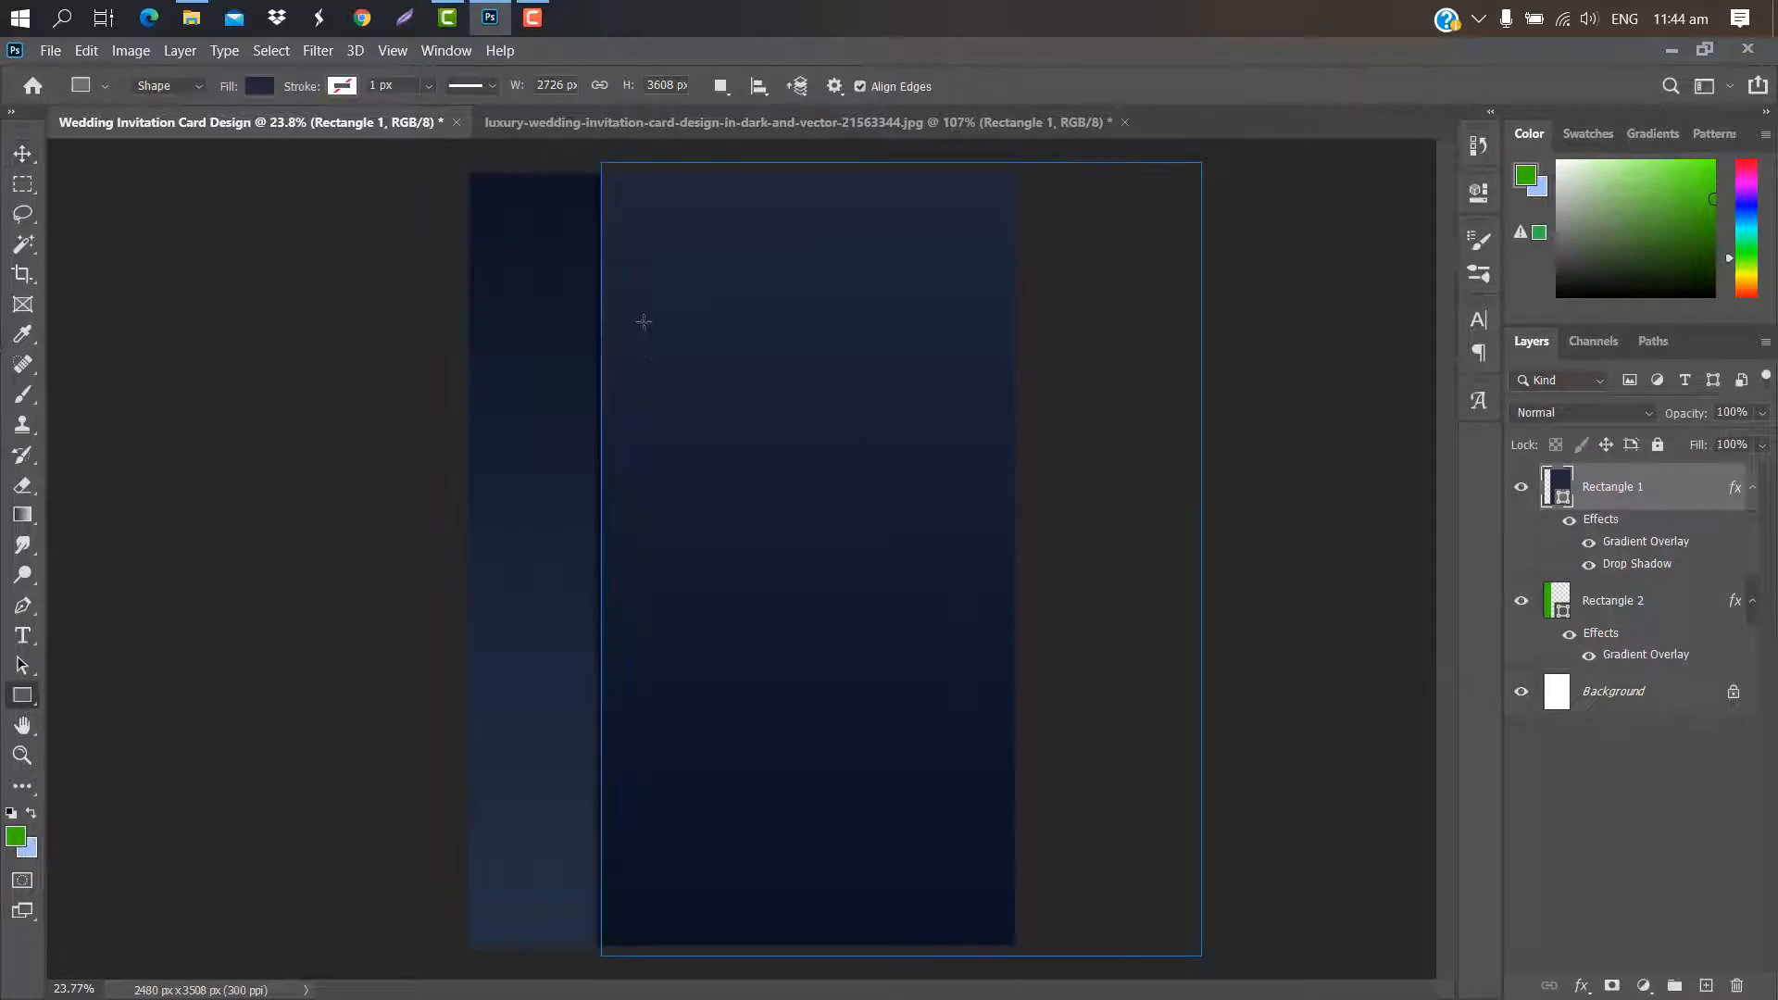
{"action": "left_click", "coordinate": [1667, 706]}
{"action": "left_click_drag", "start_coordinate": [620, 168], "coordinate": [623, 961]}
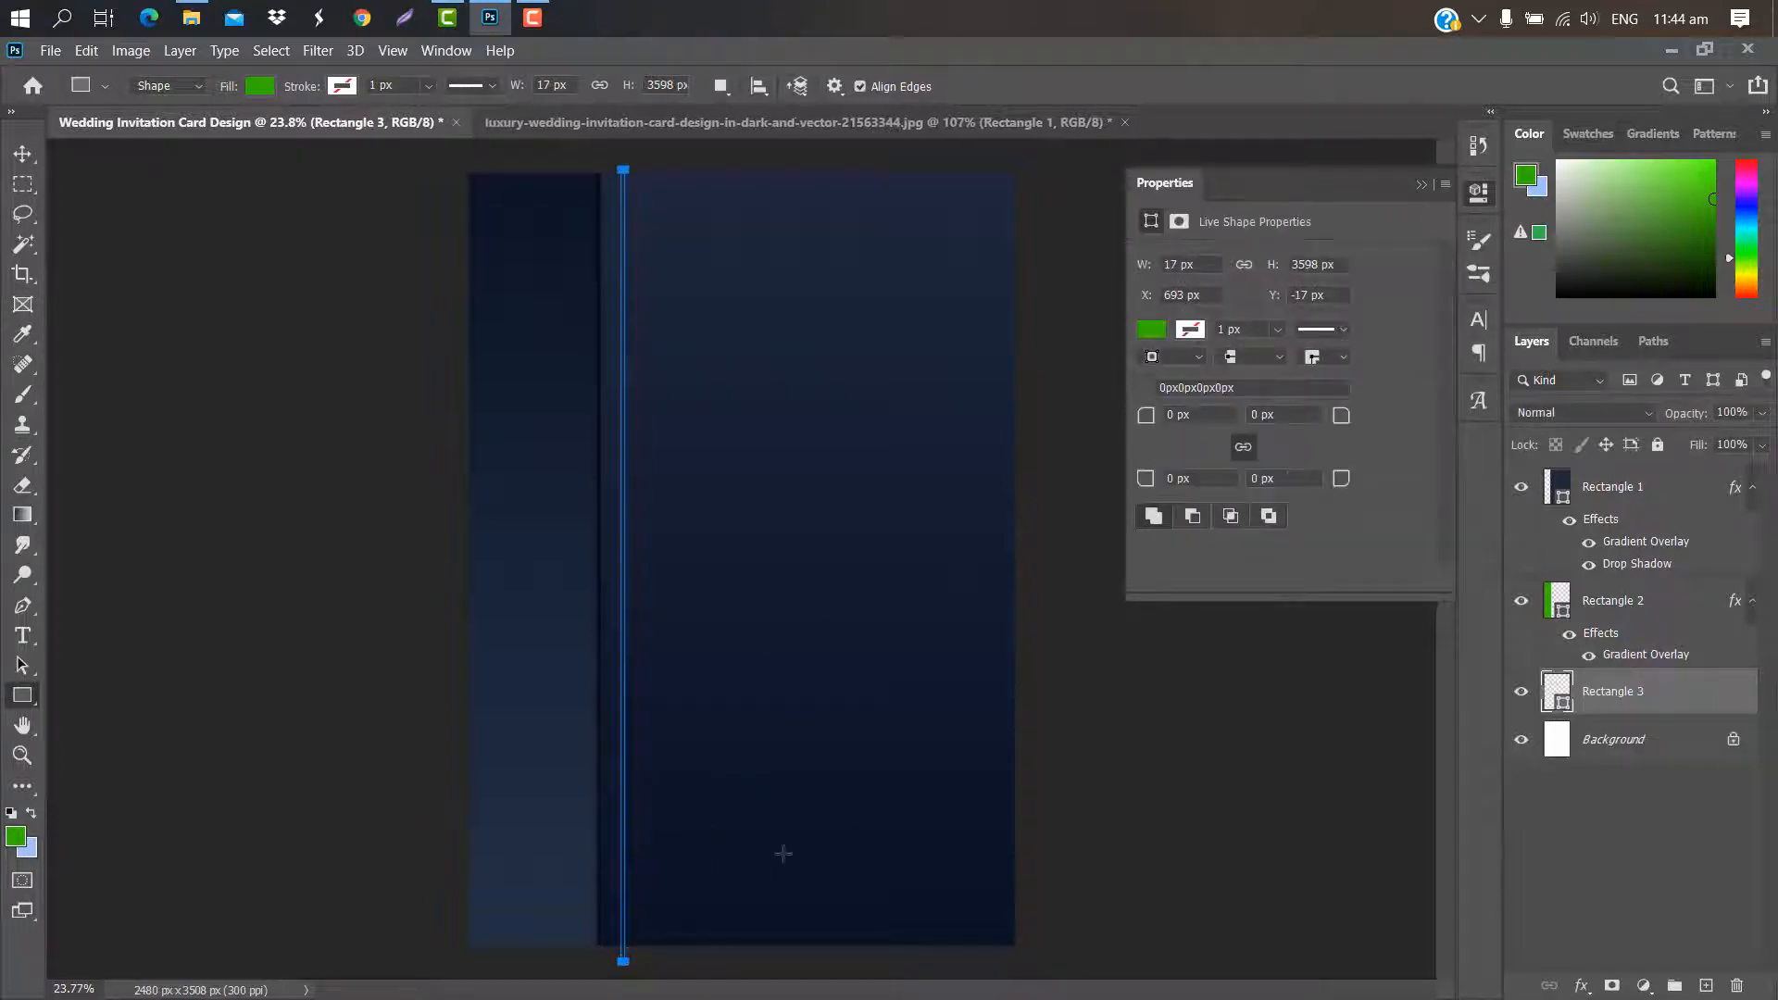
{"action": "left_click", "coordinate": [1422, 185]}
{"action": "left_click_drag", "start_coordinate": [1667, 702], "coordinate": [1716, 488]}
Give the thin line a gradient overlay using the Gold 8 preset from the PrettyWebz Gold set
{"action": "double_click", "coordinate": [1716, 489]}
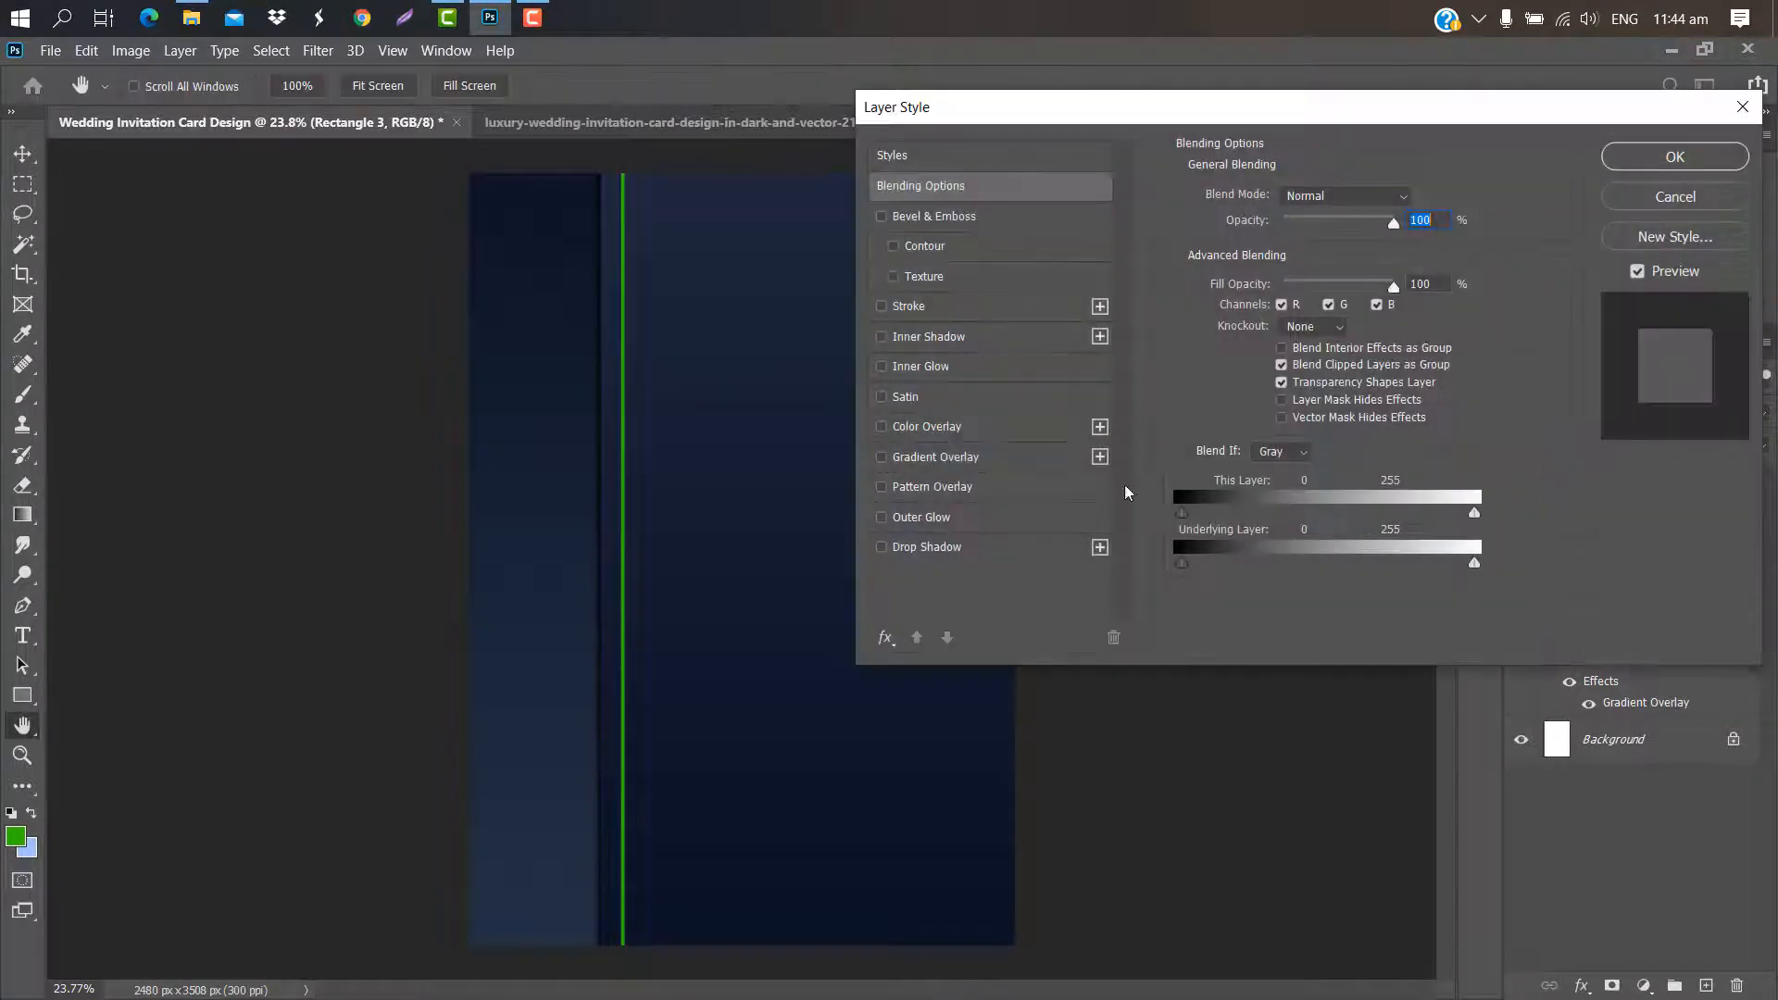
{"action": "left_click", "coordinate": [1022, 460]}
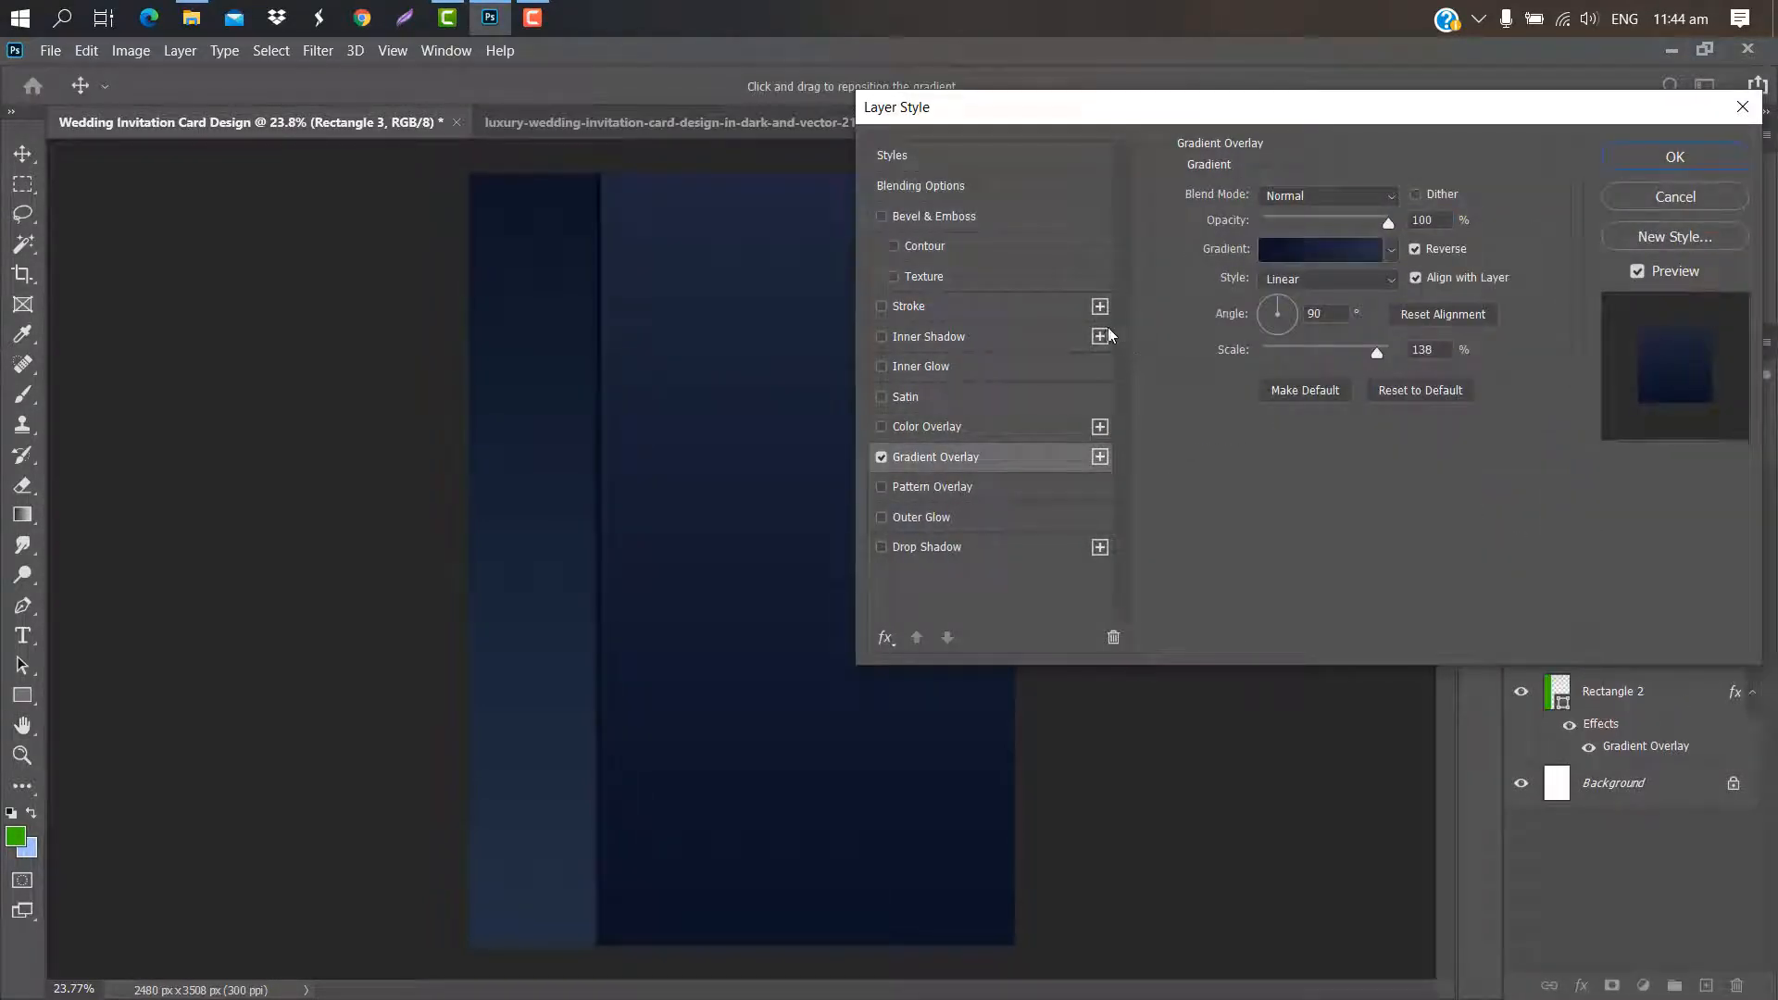
{"action": "left_click", "coordinate": [1319, 248]}
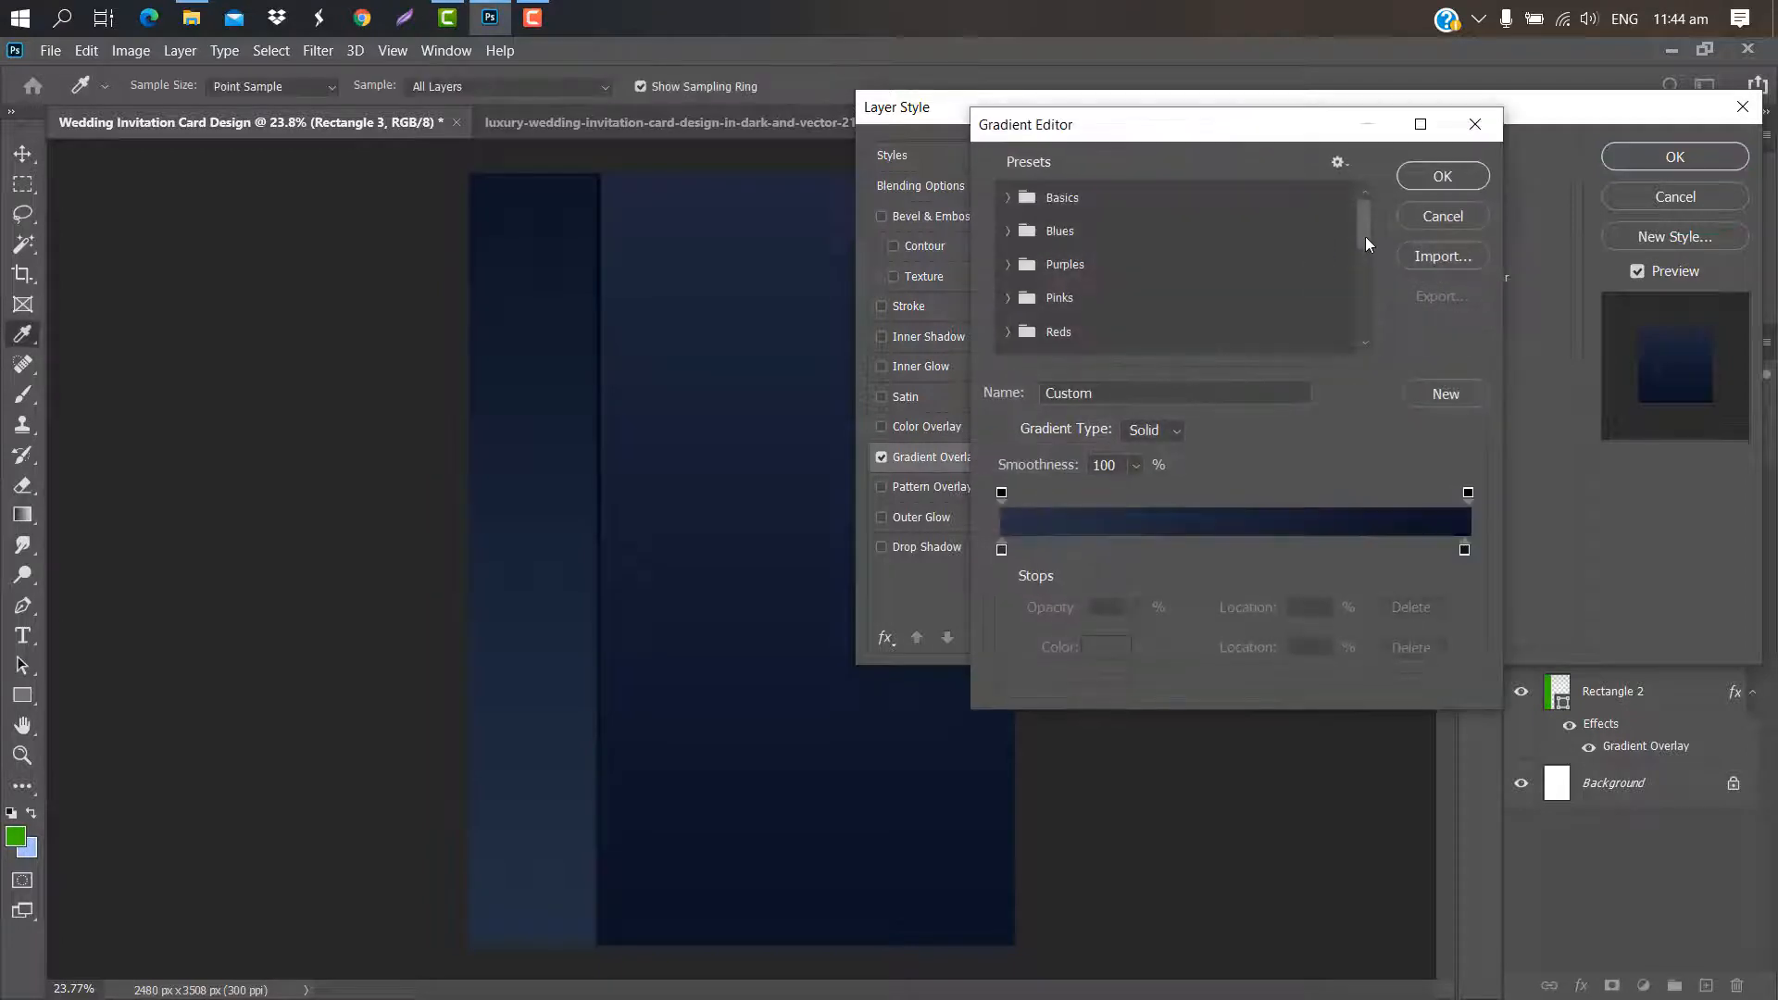
{"action": "left_click_drag", "start_coordinate": [1365, 237], "coordinate": [1365, 310]}
{"action": "left_click", "coordinate": [1010, 304]}
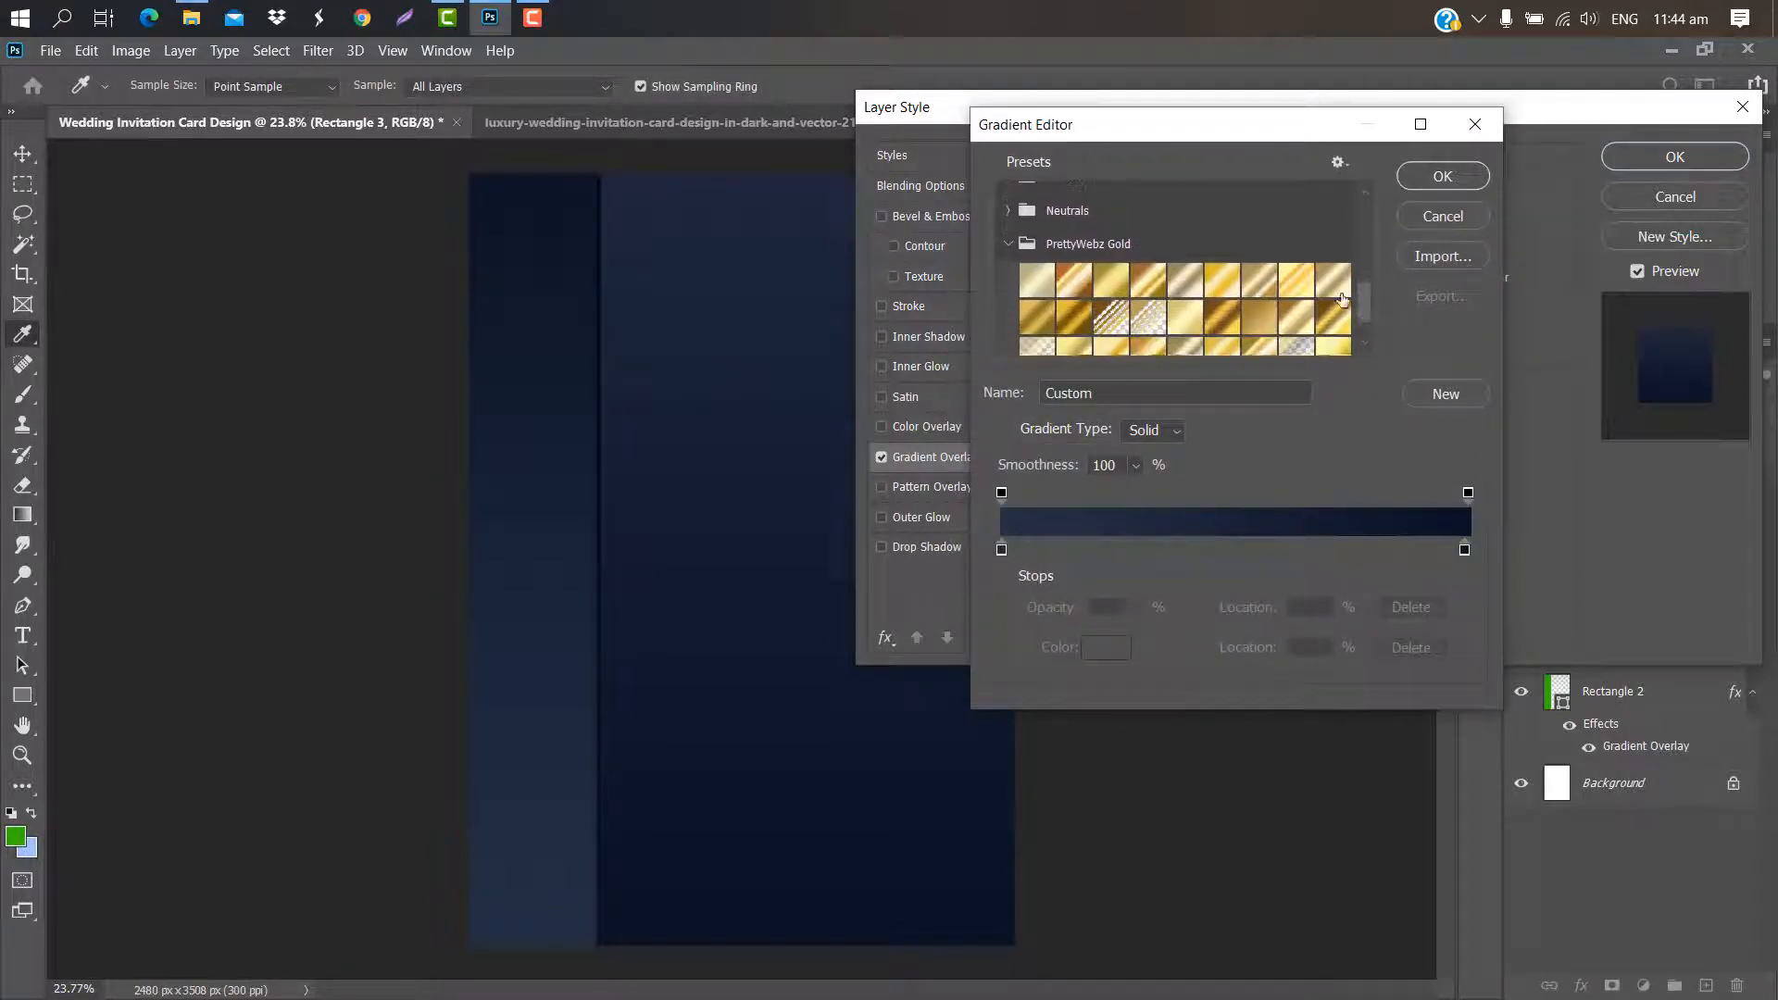
{"action": "left_click", "coordinate": [1223, 280]}
{"action": "scroll", "coordinate": [1297, 241], "scroll_direction": "up", "scroll_amount": 1}
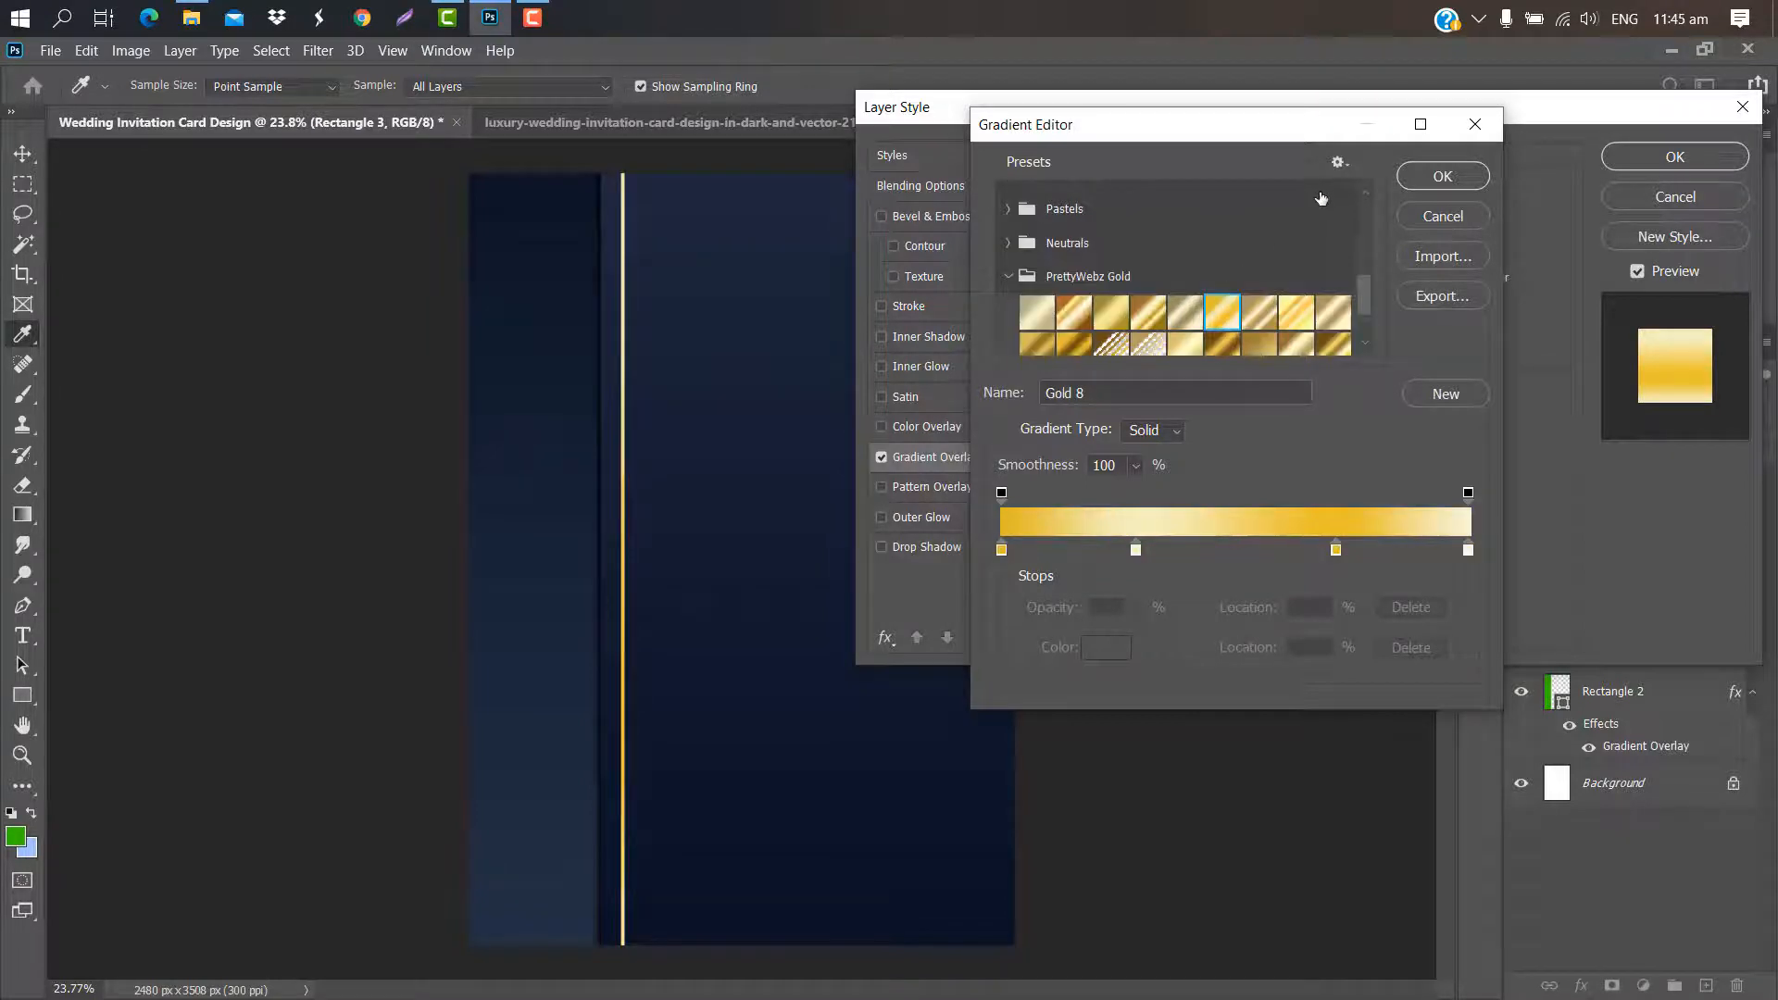
{"action": "left_click", "coordinate": [1442, 175]}
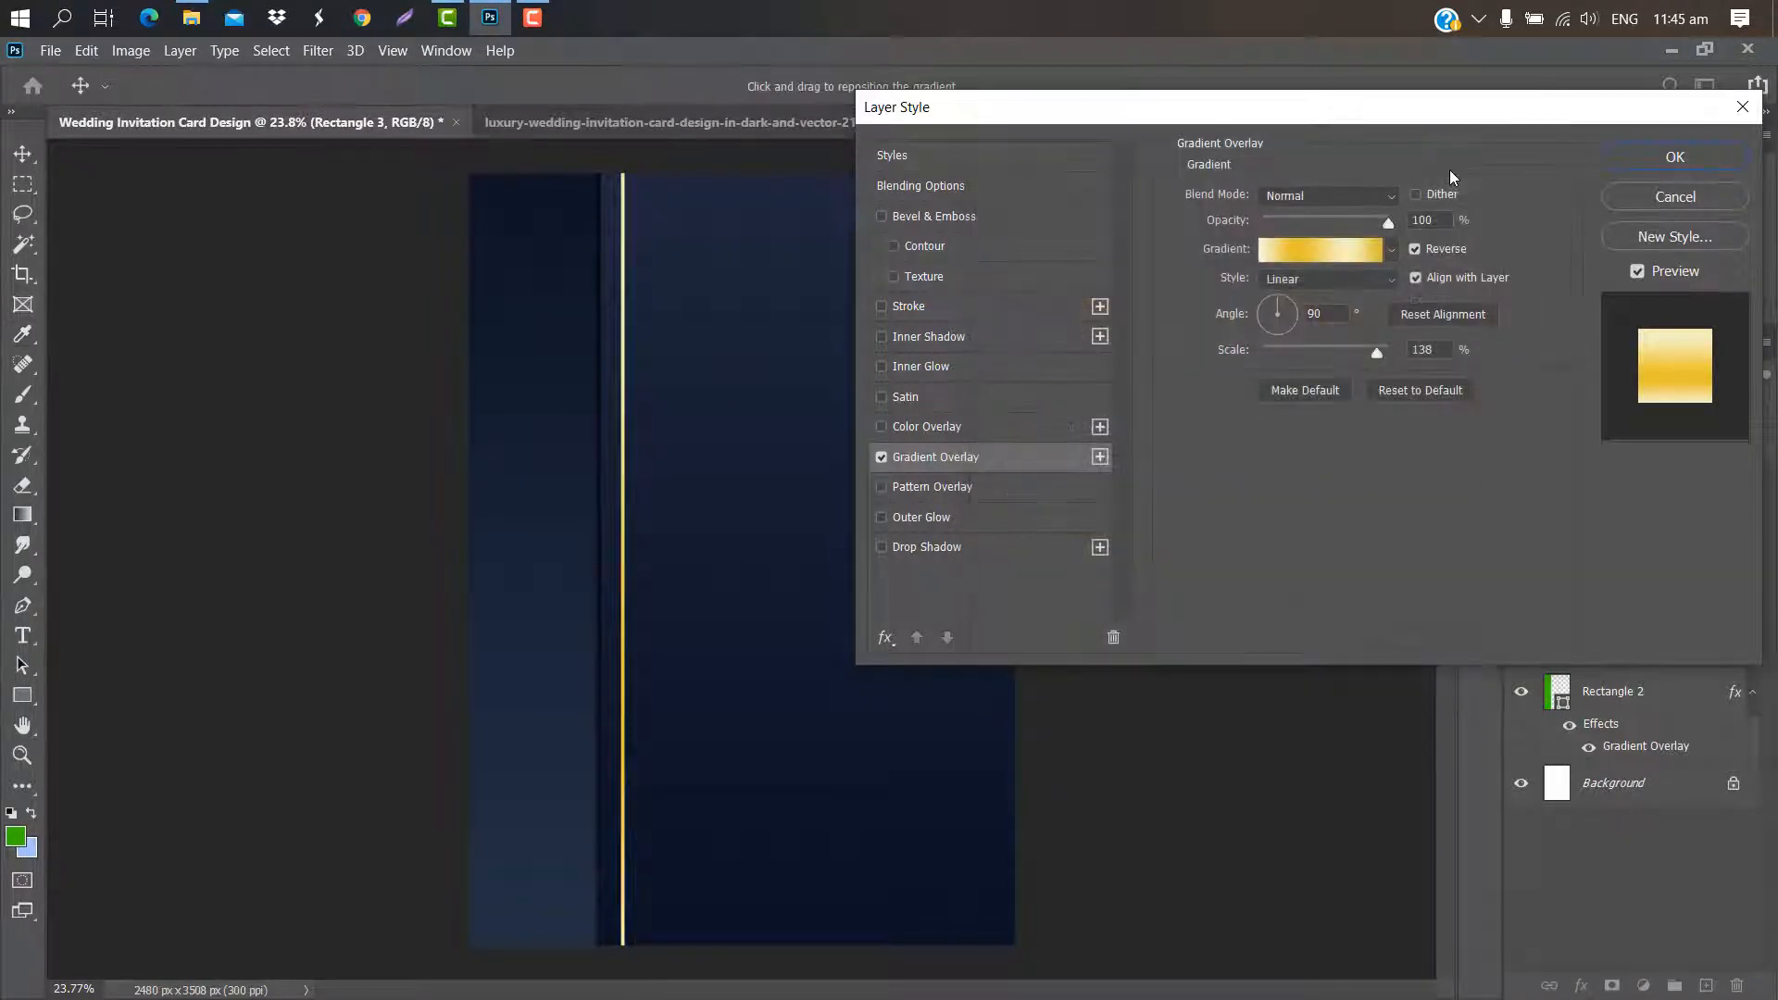
{"action": "left_click", "coordinate": [1675, 156]}
Make the vertical gold line Rectangle 3 thinner by moving its right edge inward
{"action": "left_click", "coordinate": [28, 152]}
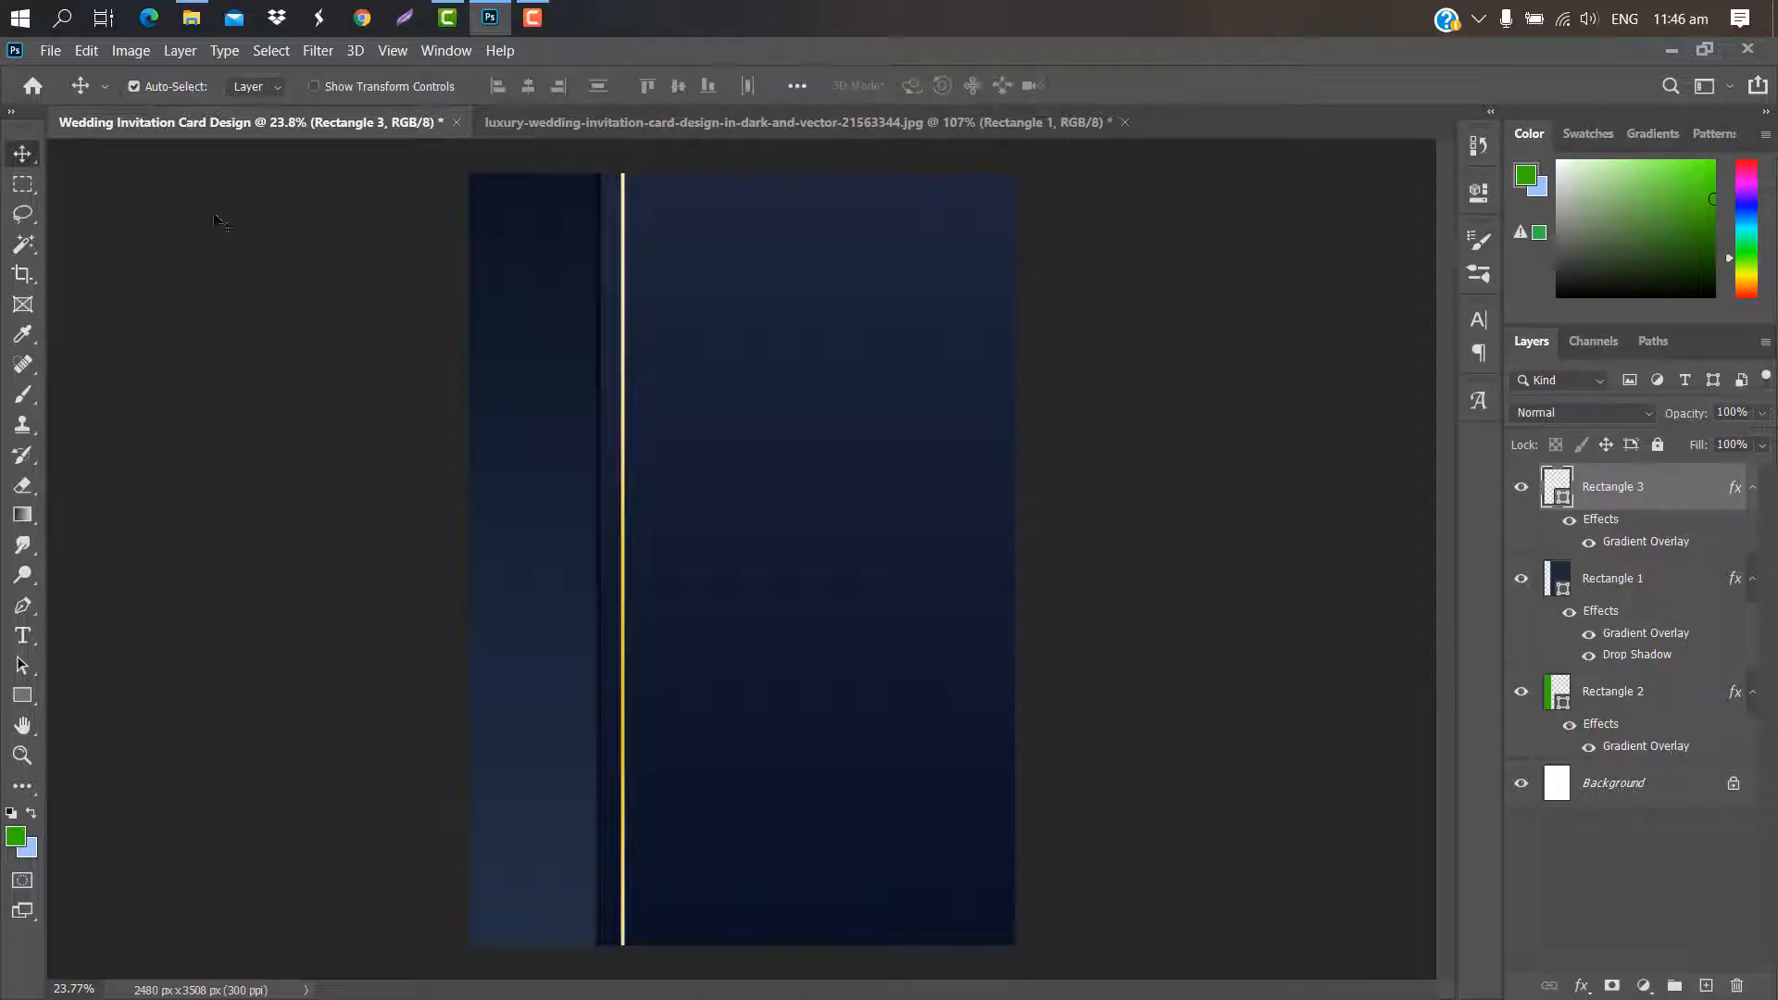
{"action": "key", "text": "ctrl+t"}
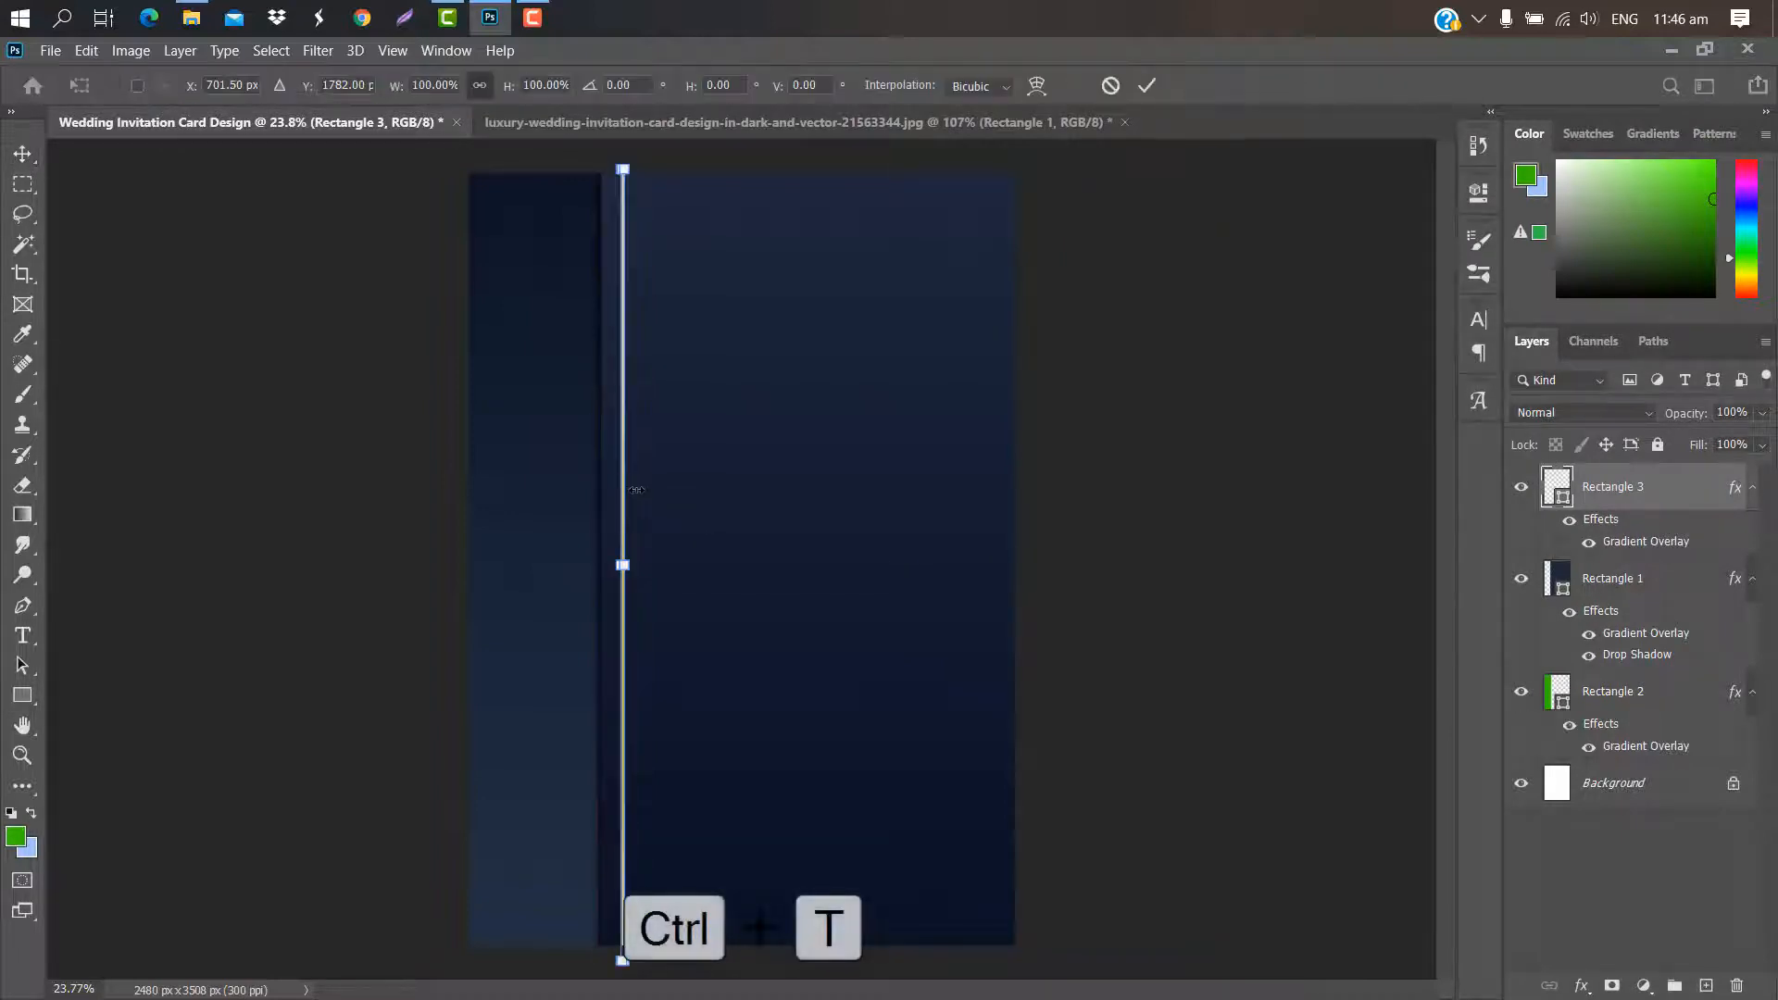
{"action": "scroll", "coordinate": [624, 516], "scroll_direction": "up", "scroll_amount": 10}
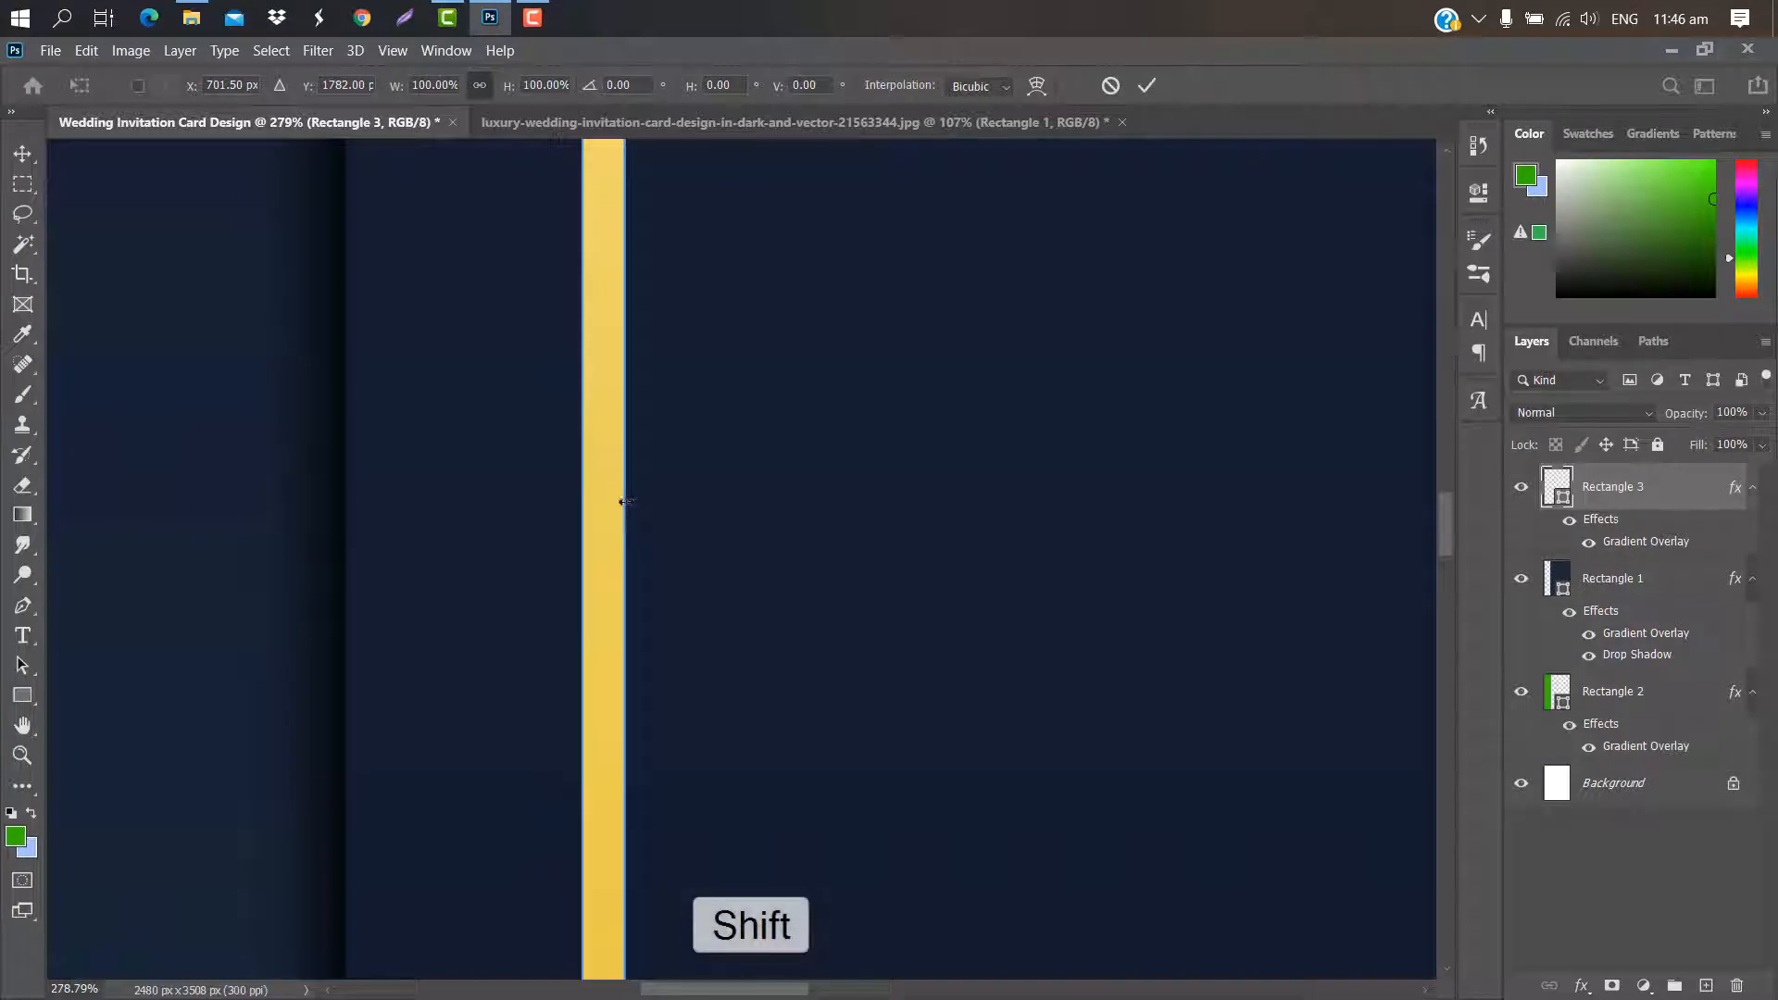
{"action": "left_click_drag", "start_coordinate": [626, 502], "coordinate": [610, 484]}
{"action": "scroll", "coordinate": [609, 484], "scroll_direction": "down", "scroll_amount": 10}
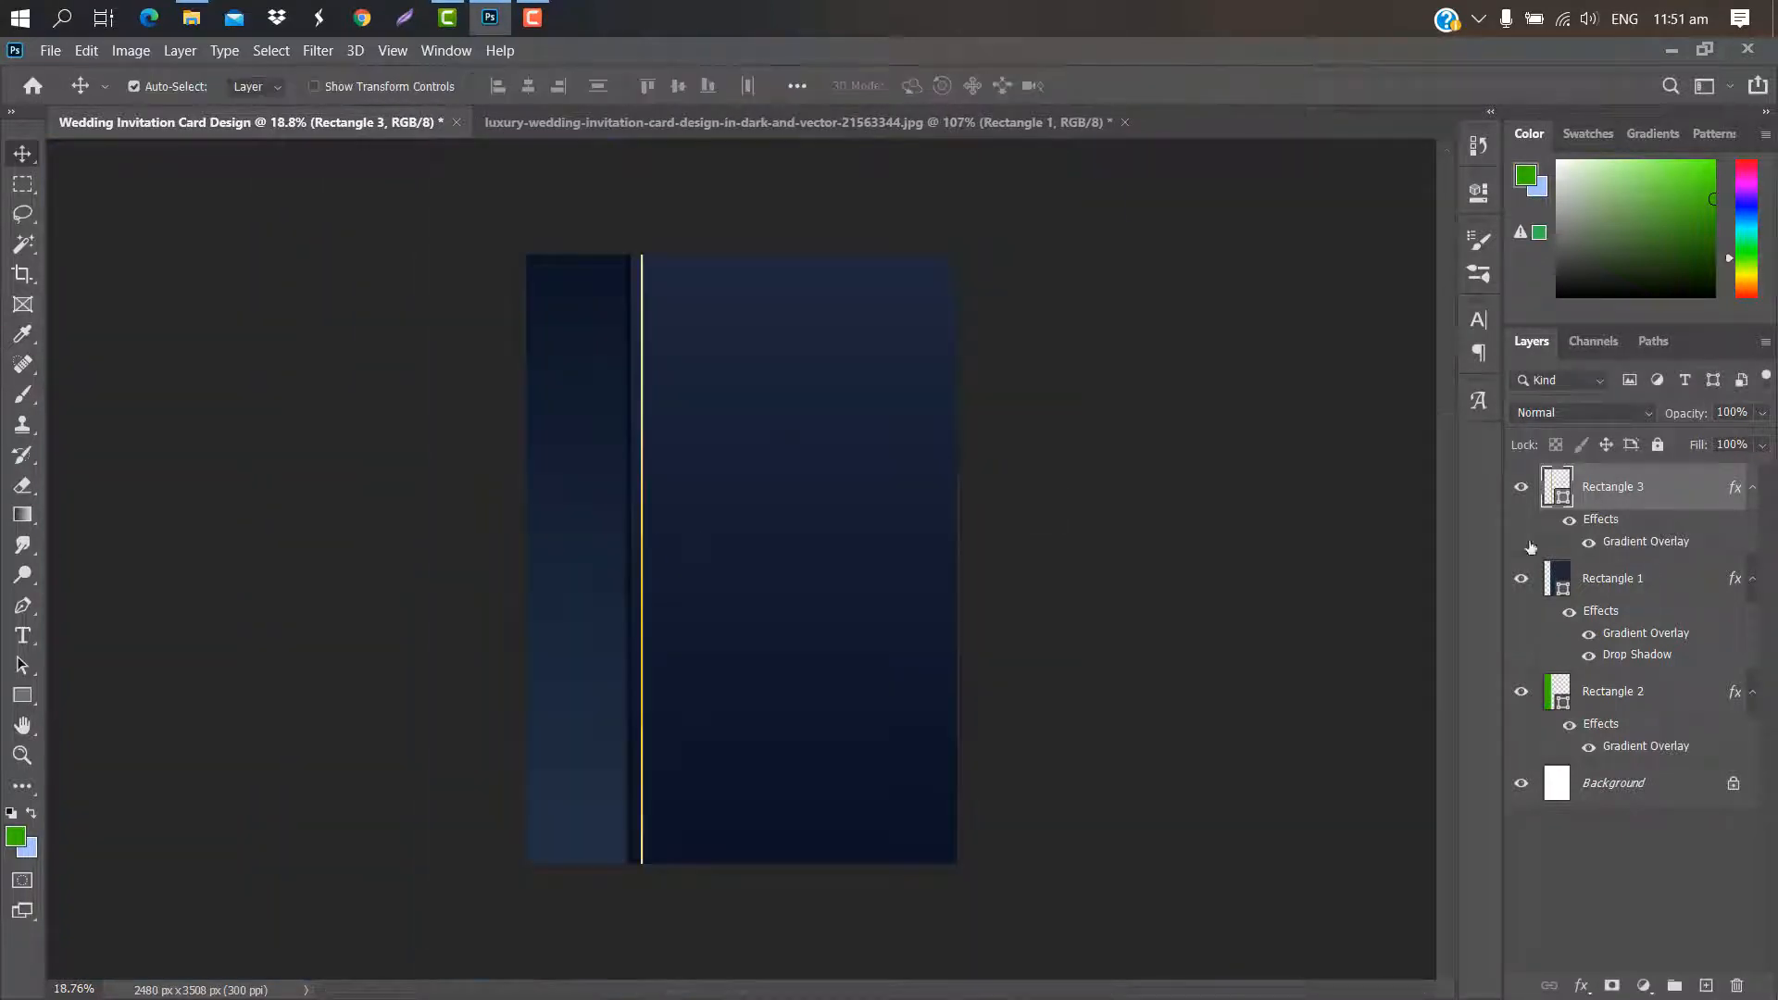
Duplicate the gold line beneath Rectangle 1, rotate the copy 90° and place it across the card's top at about X 847, Y 68 px
{"action": "left_click_drag", "start_coordinate": [1676, 491], "coordinate": [1670, 766]}
{"action": "key", "text": "ctrl+t"}
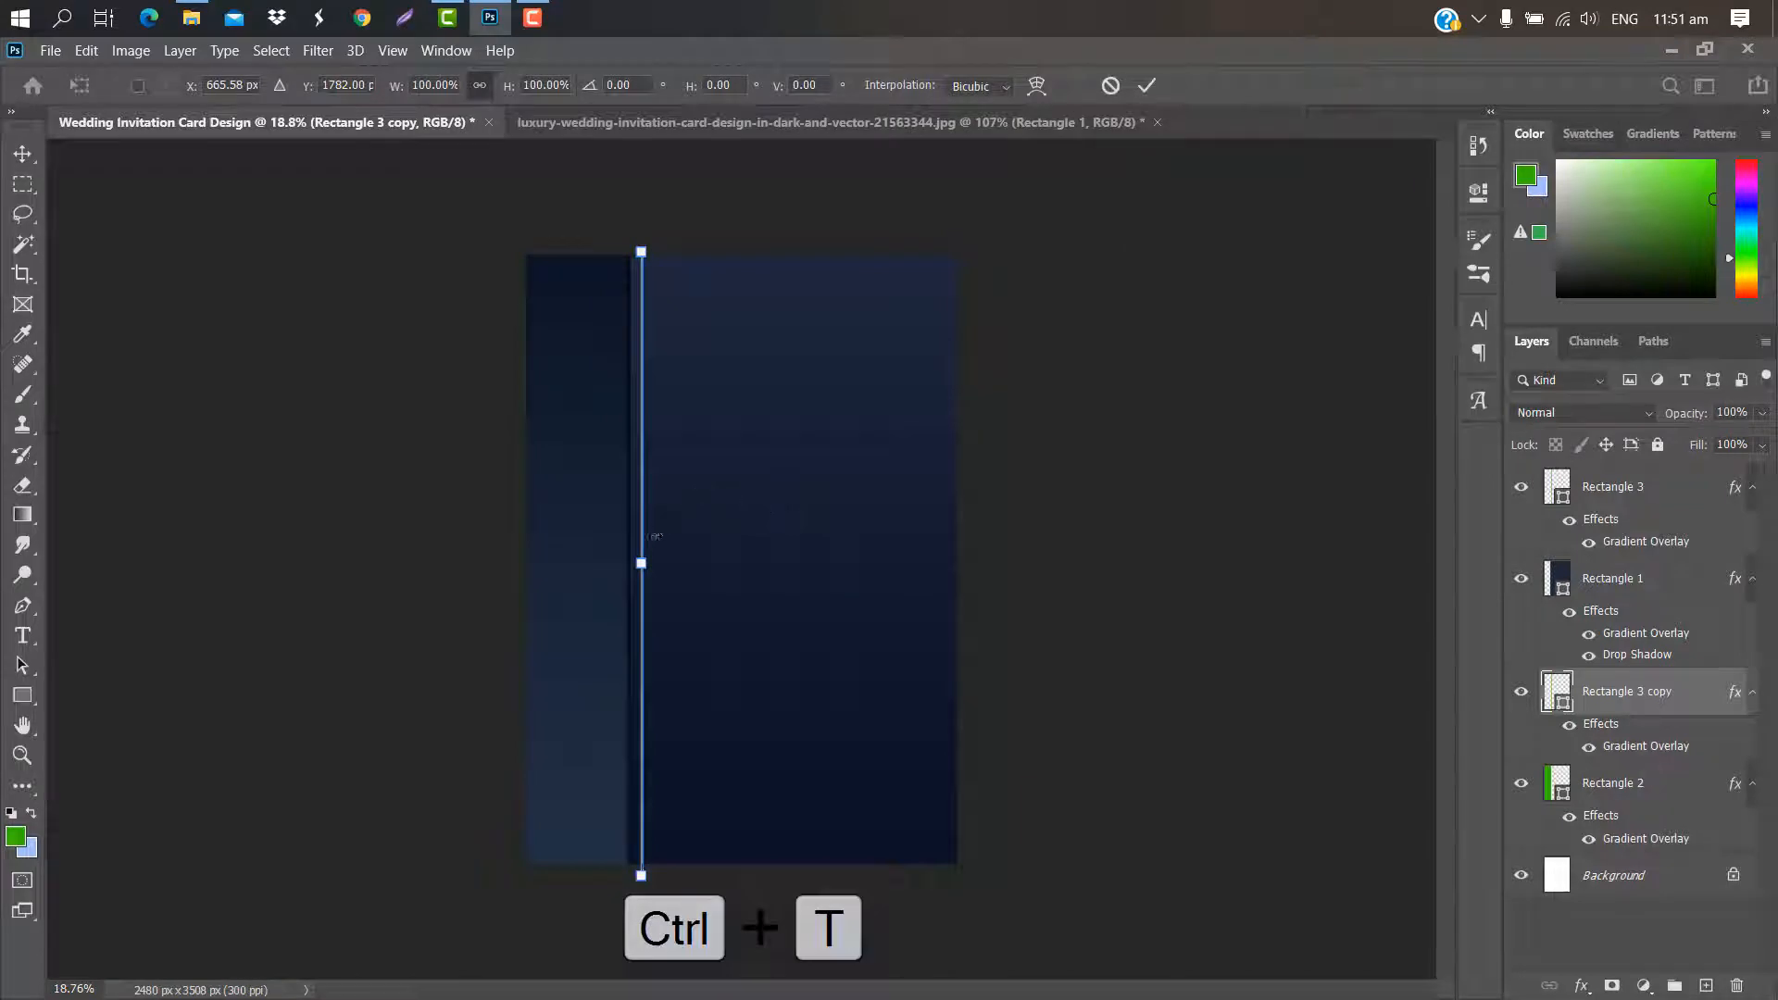
{"action": "left_click", "coordinate": [618, 84]}
{"action": "type", "text": "9"}
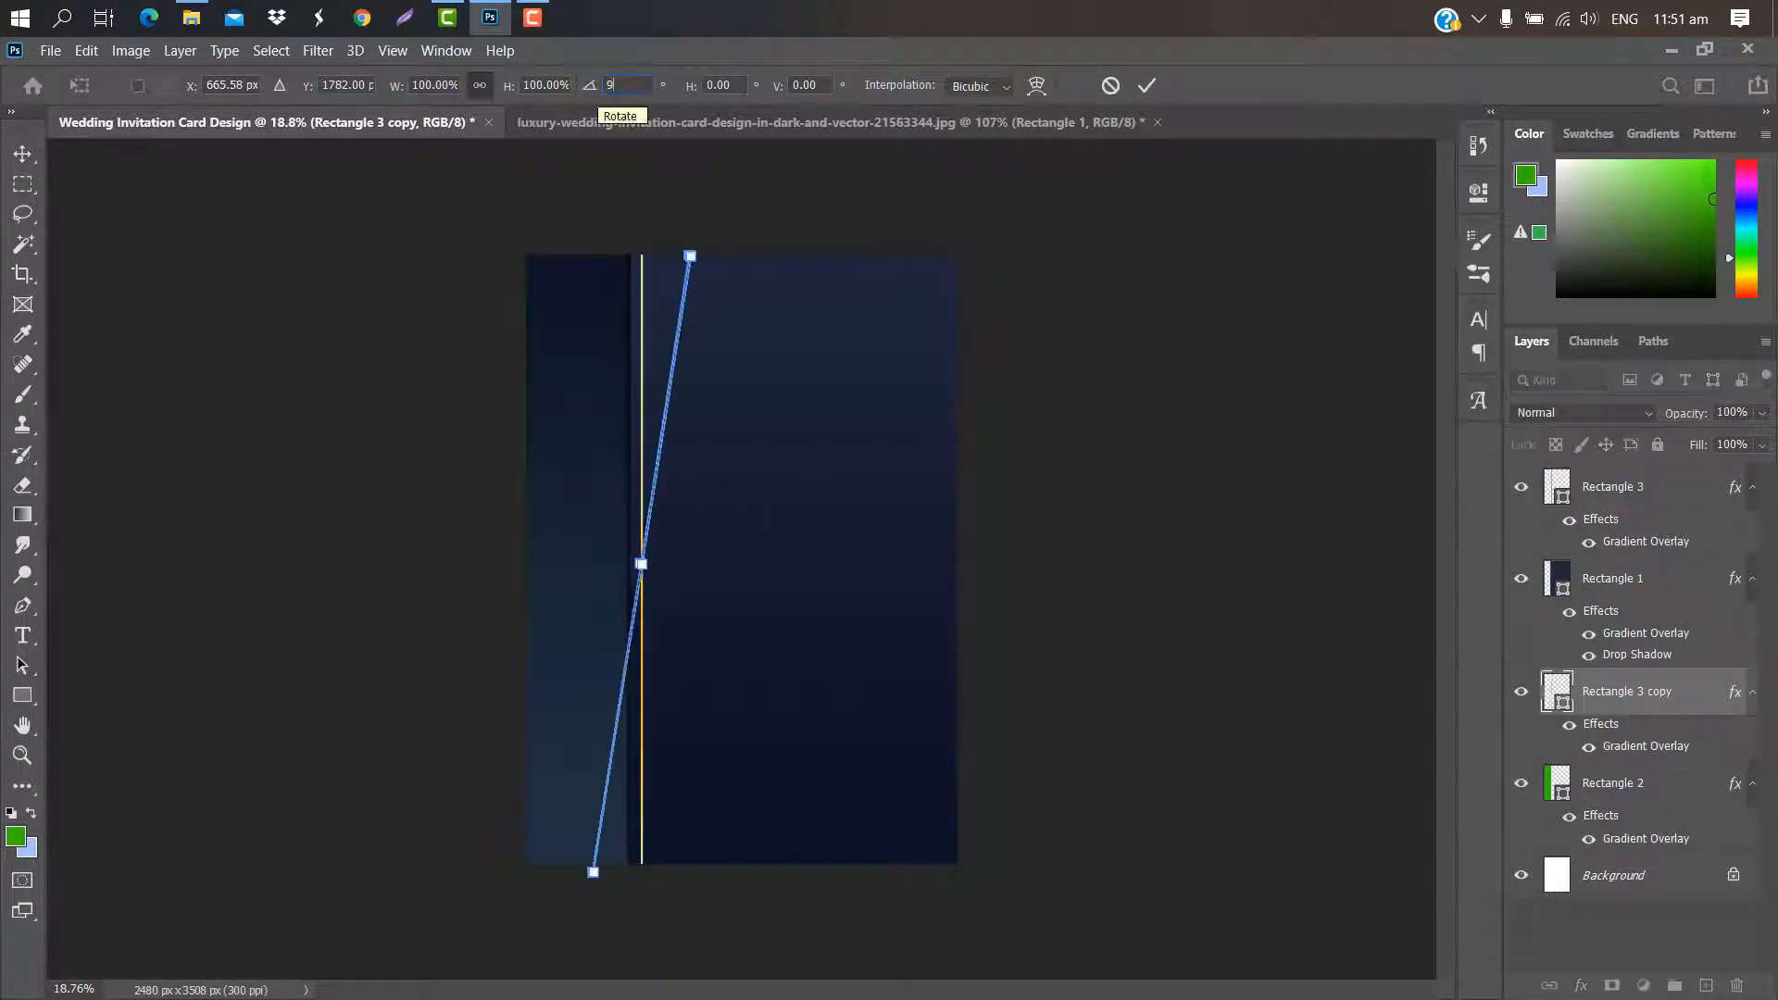
{"action": "type", "text": "0"}
{"action": "left_click_drag", "start_coordinate": [642, 566], "coordinate": [674, 269]}
{"action": "scroll", "coordinate": [667, 262], "scroll_direction": "up", "scroll_amount": 3}
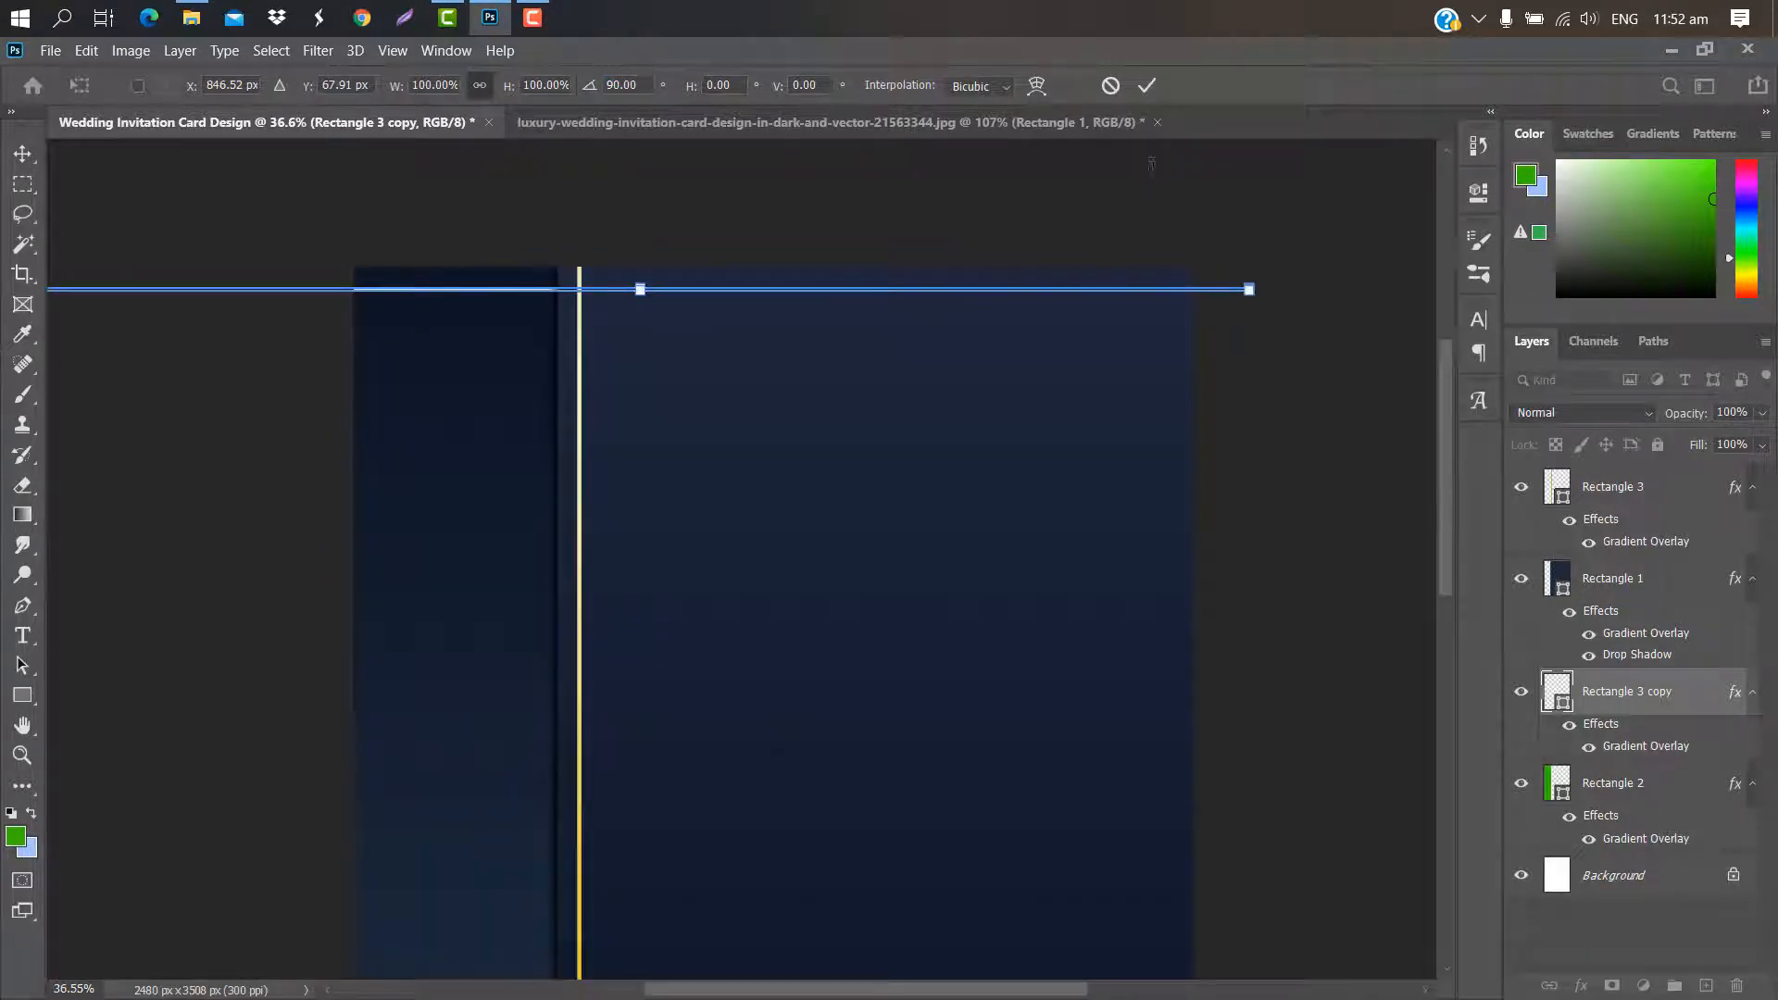
{"action": "left_click", "coordinate": [1147, 85]}
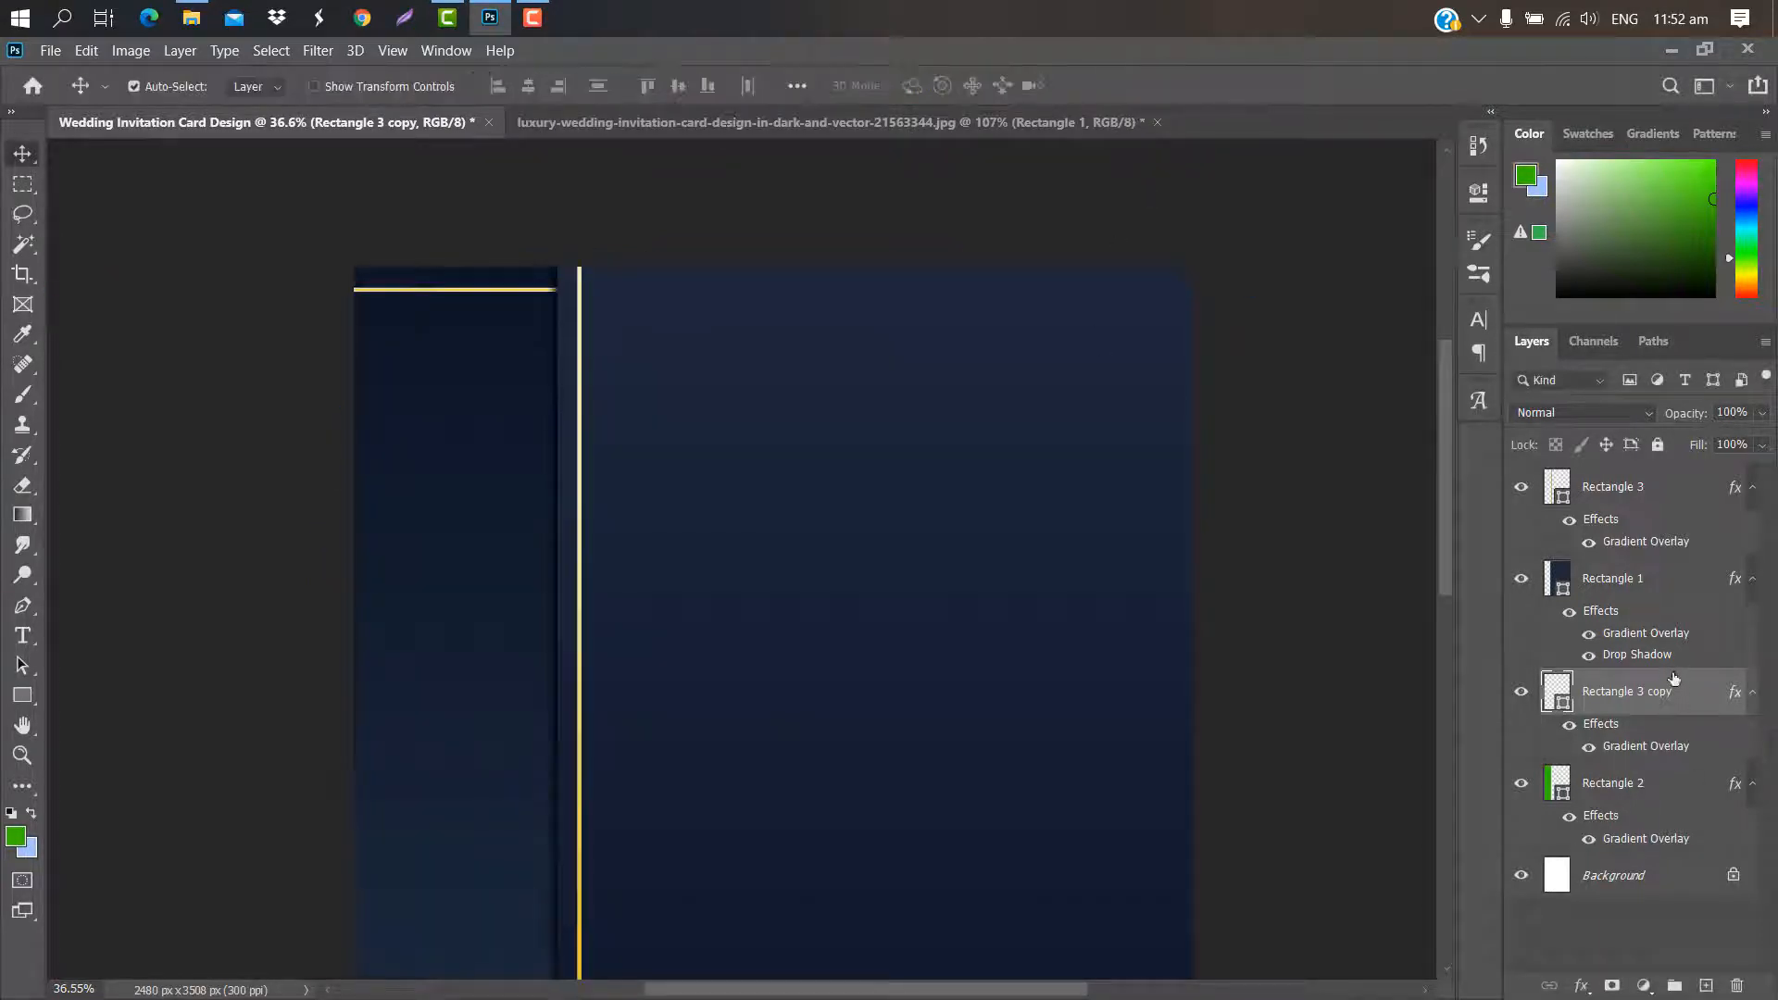
Duplicate the horizontal gold line, stack the copy above Rectangle 1 and shift it right until it starts at the vertical line
{"action": "left_click_drag", "start_coordinate": [1686, 699], "coordinate": [1706, 977]}
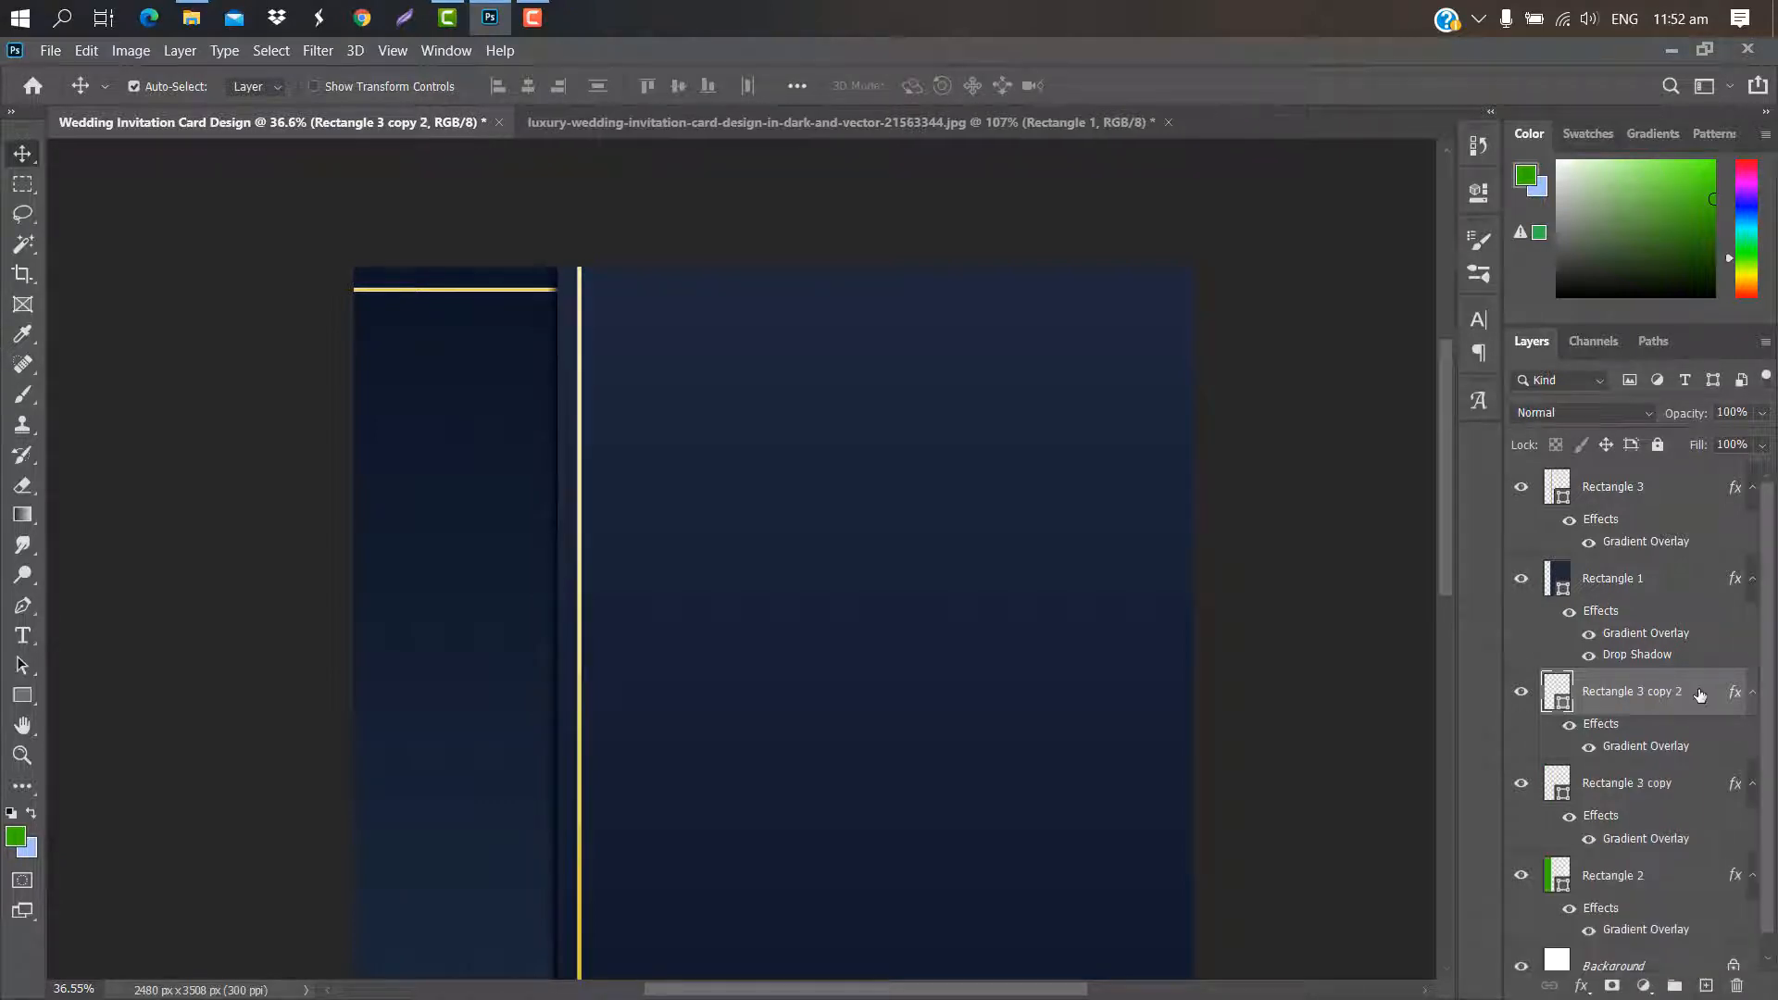
{"action": "left_click_drag", "start_coordinate": [1699, 695], "coordinate": [1667, 553]}
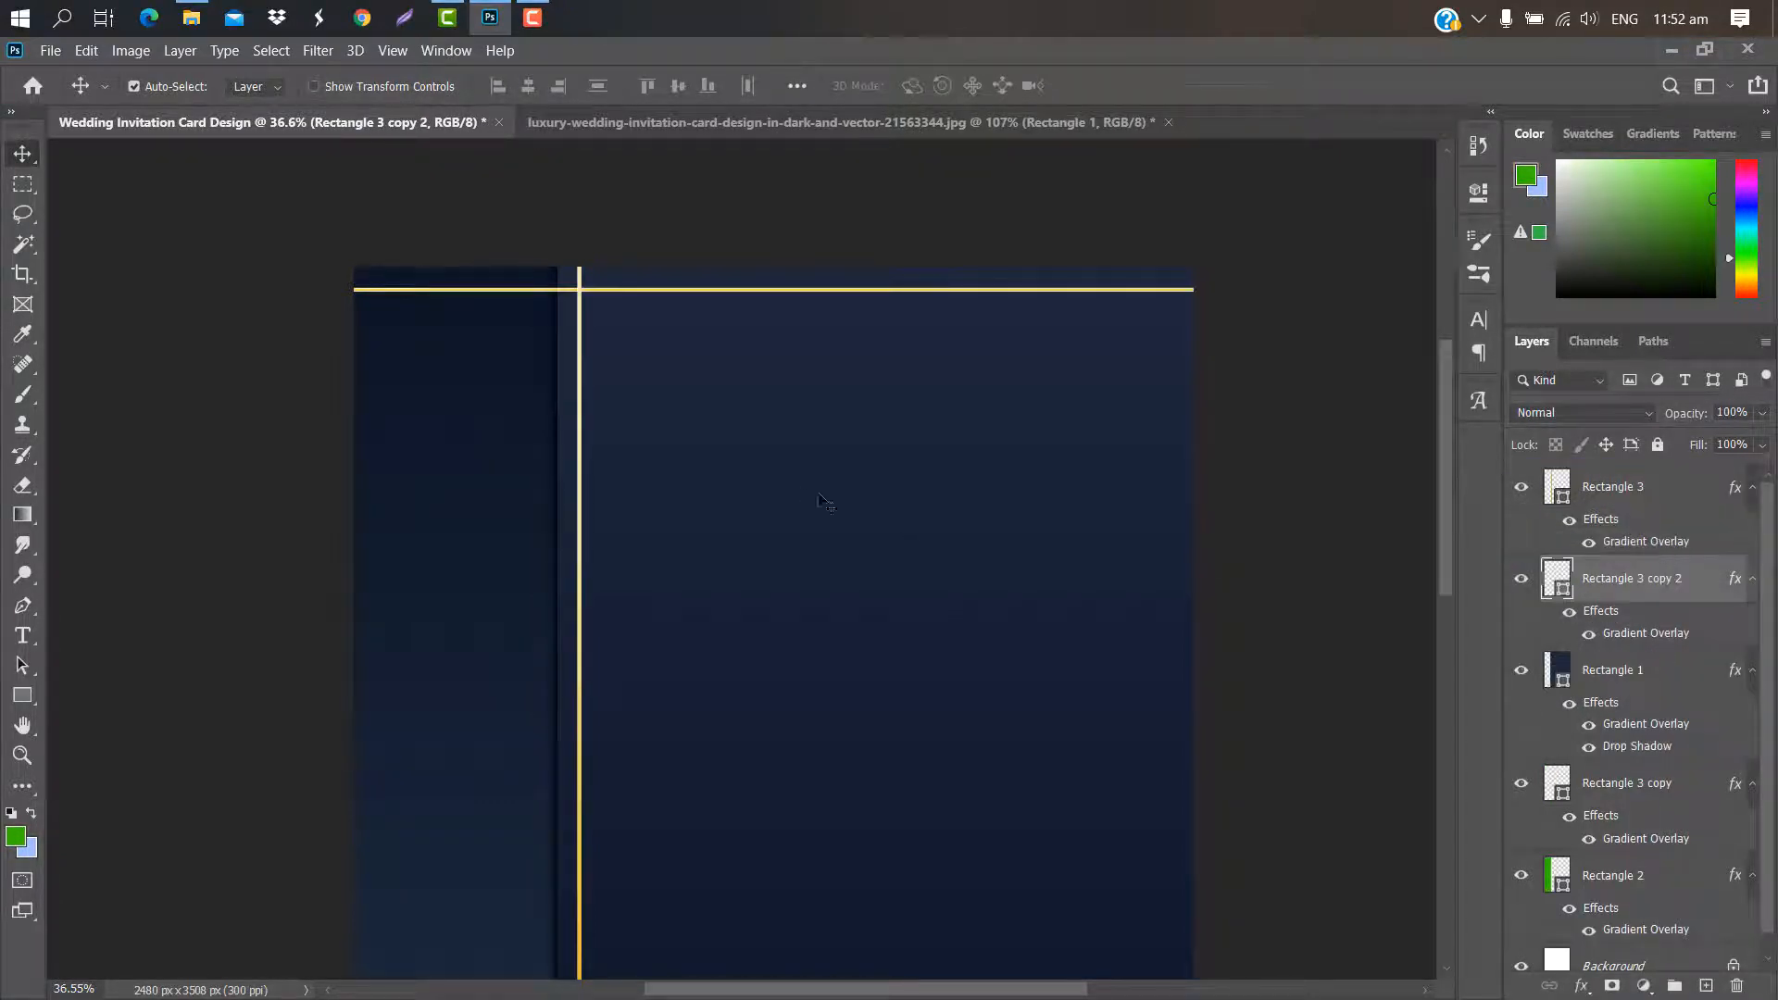
{"action": "key", "text": "ctrl+t"}
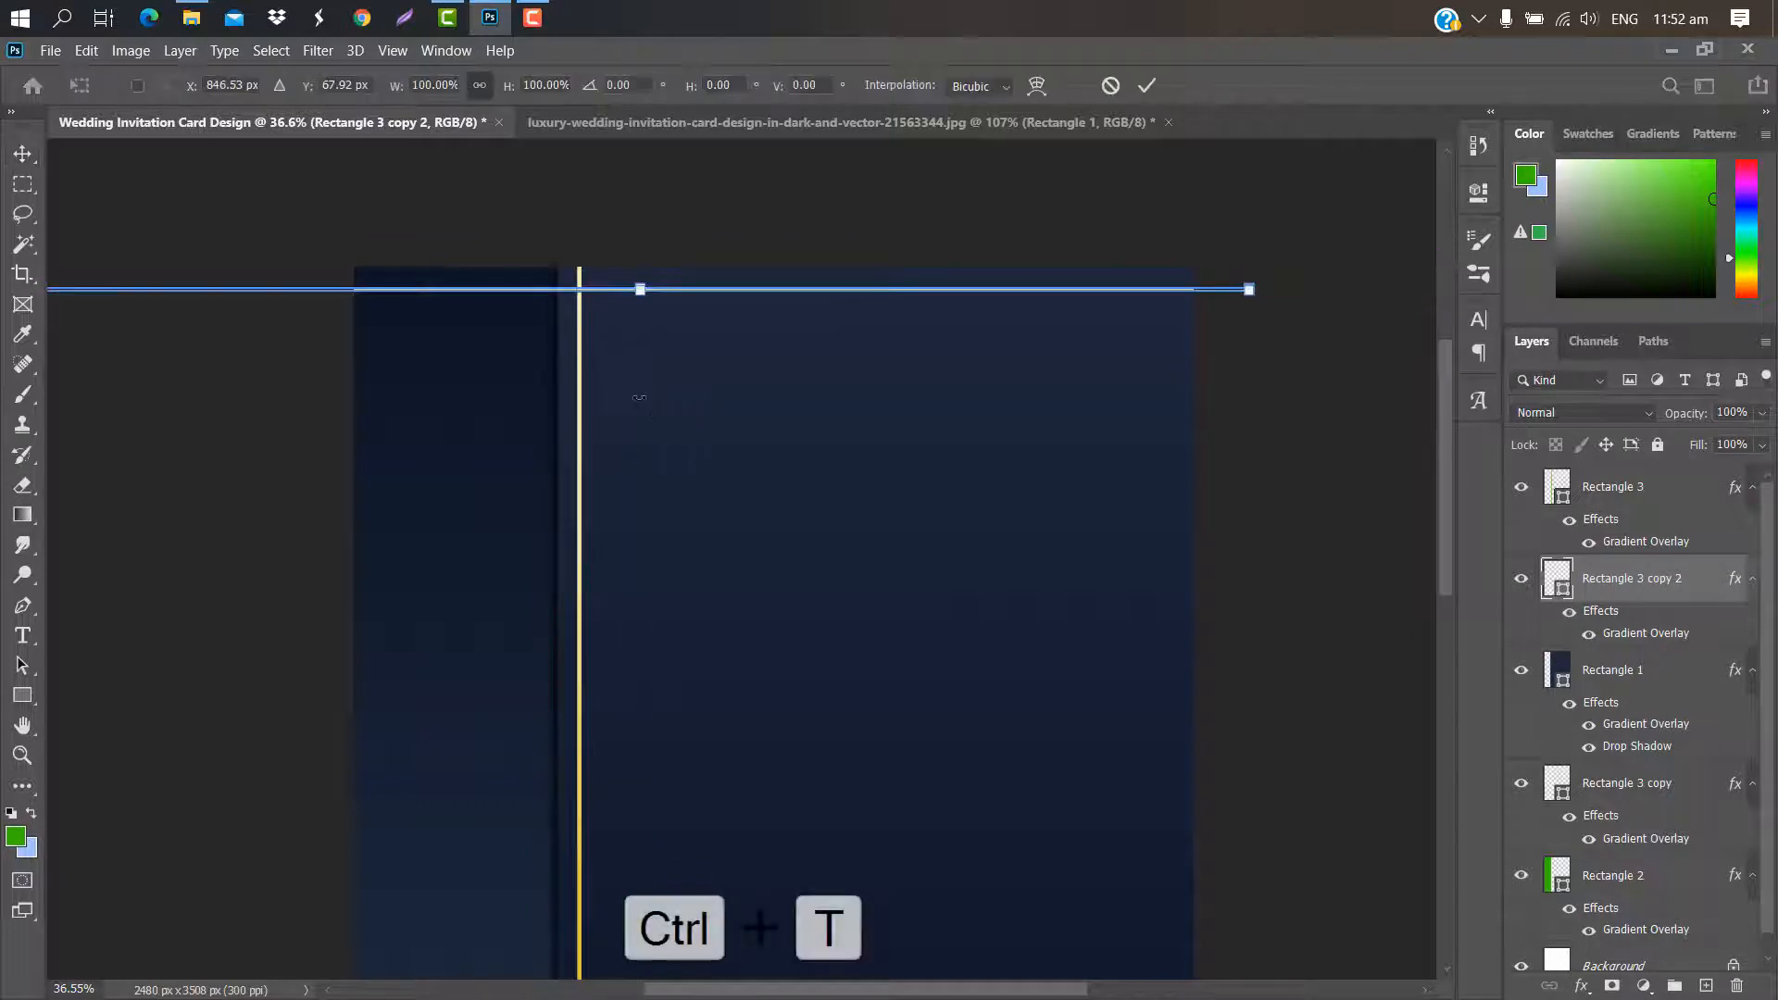
{"action": "key", "text": "Right"}
{"action": "key", "text": "Right"}
{"action": "key", "text": "Right"}
{"action": "key", "text": "Right"}
{"action": "key", "text": "Right"}
{"action": "key", "text": "Right"}
{"action": "key", "text": "Right"}
{"action": "key", "text": "Right"}
{"action": "key", "text": "Right"}
{"action": "key", "text": "Right"}
{"action": "key", "text": "Right"}
{"action": "key", "text": "Right"}
{"action": "key", "text": "Right"}
{"action": "key", "text": "Right"}
{"action": "key", "text": "Right"}
{"action": "key", "text": "Right"}
{"action": "key", "text": "Right"}
{"action": "key", "text": "Right"}
{"action": "key", "text": "Right"}
{"action": "key", "text": "Right"}
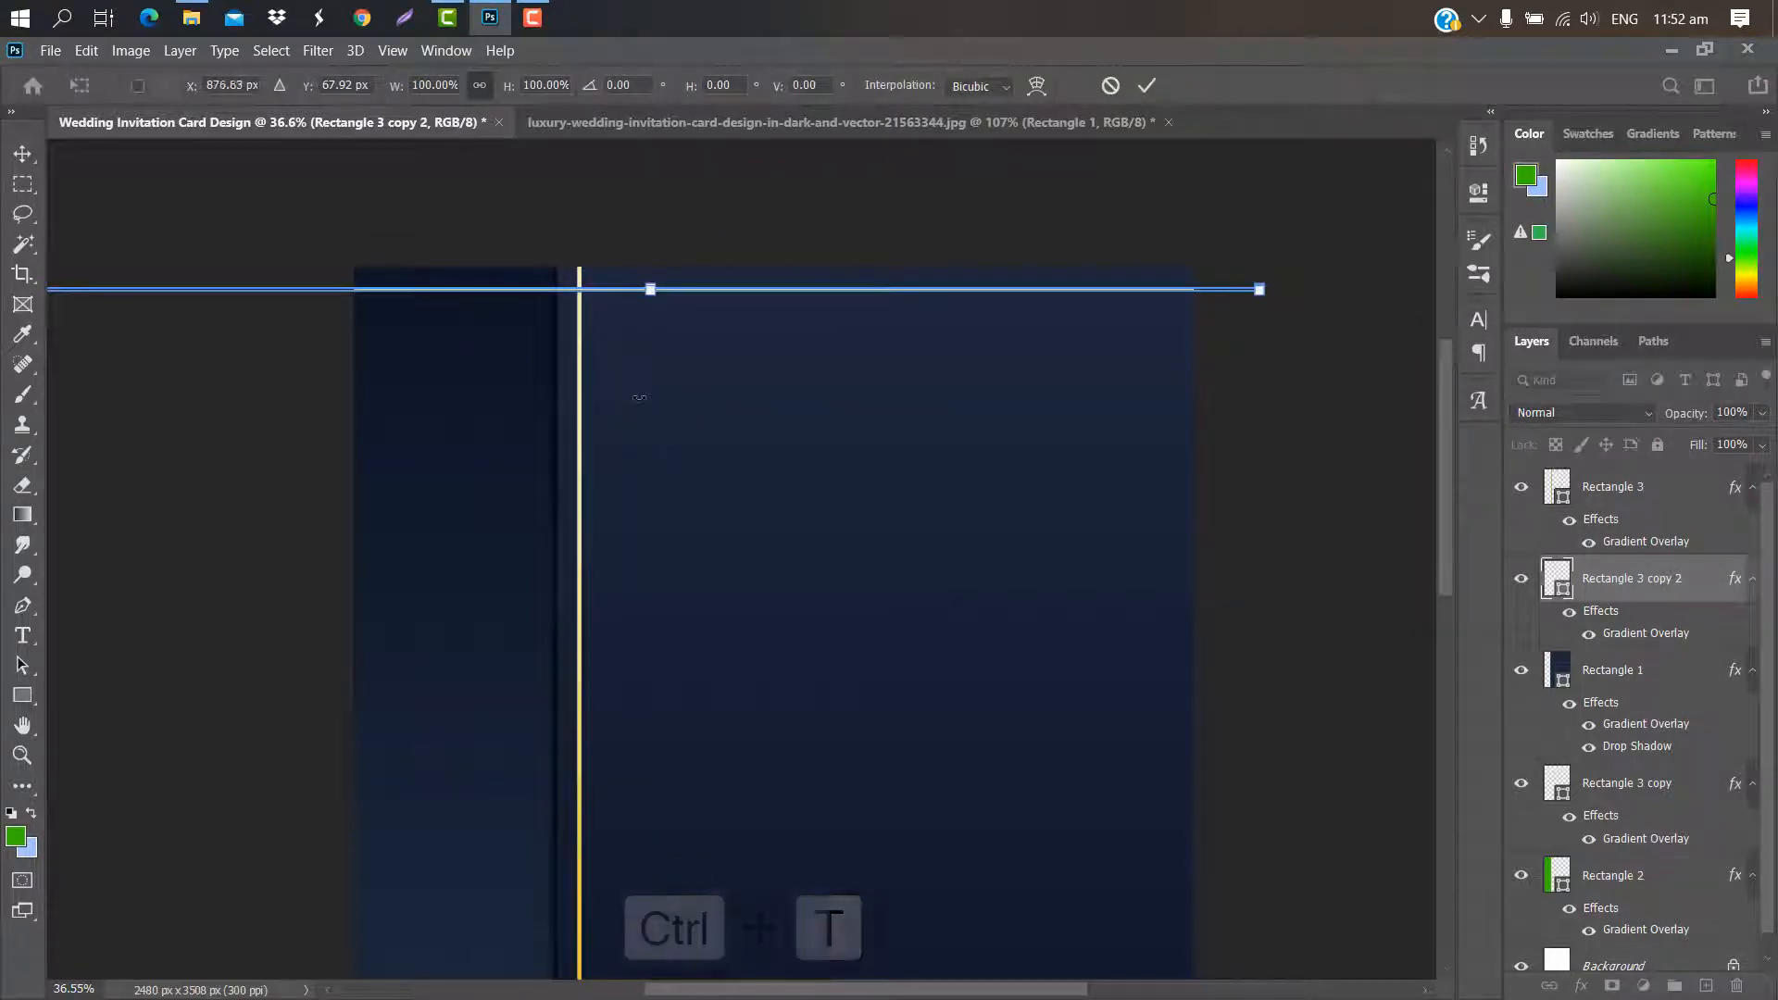
{"action": "key", "text": "shift+Right"}
{"action": "key", "text": "shift+Right"}
{"action": "key", "text": "shift+Right"}
{"action": "key", "text": "shift+Right"}
{"action": "key", "text": "shift+Right"}
{"action": "key", "text": "shift+Right"}
{"action": "key", "text": "shift+Right"}
{"action": "key", "text": "shift+Right"}
{"action": "key", "text": "shift+Right"}
{"action": "key", "text": "shift+Right"}
{"action": "key", "text": "shift+Right"}
{"action": "key", "text": "shift+Right"}
{"action": "key", "text": "shift+Right"}
{"action": "key", "text": "shift+Right"}
{"action": "key", "text": "shift+Right"}
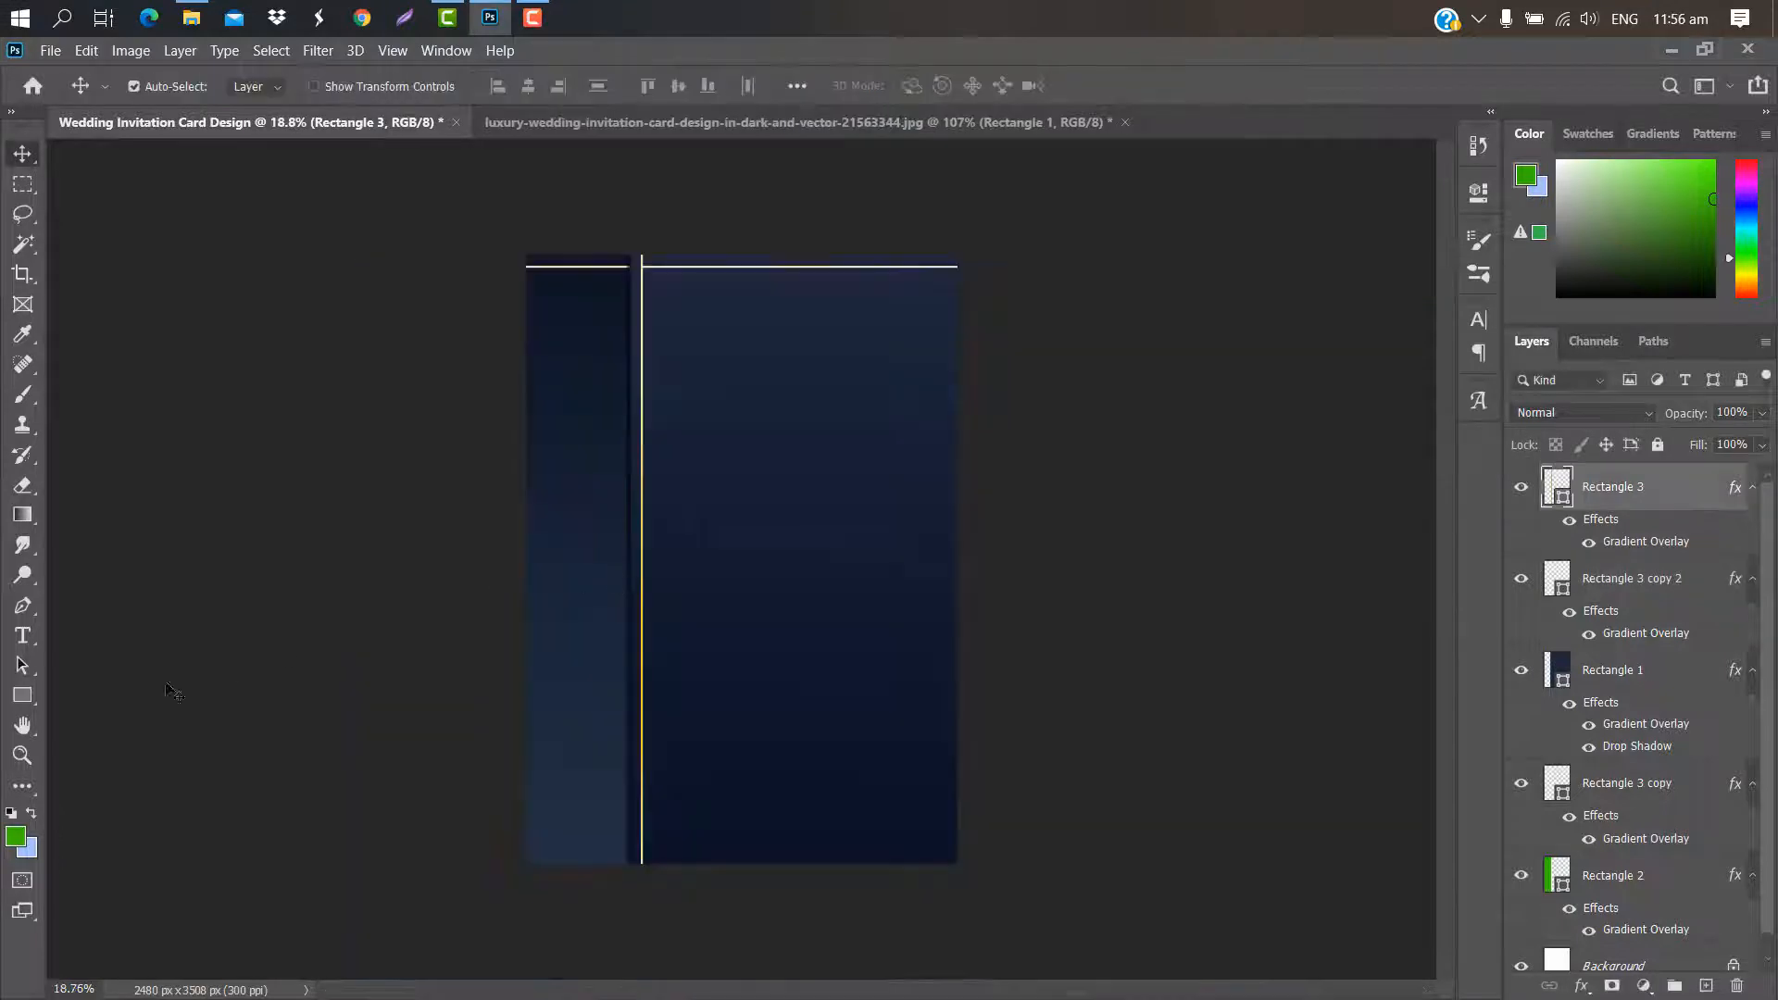
Draw a circle about 538 px in diameter on the right panel with the Ellipse tool and place its layer on top
{"action": "left_click_drag", "start_coordinate": [23, 695], "coordinate": [213, 713]}
{"action": "left_click_drag", "start_coordinate": [731, 423], "coordinate": [827, 611]}
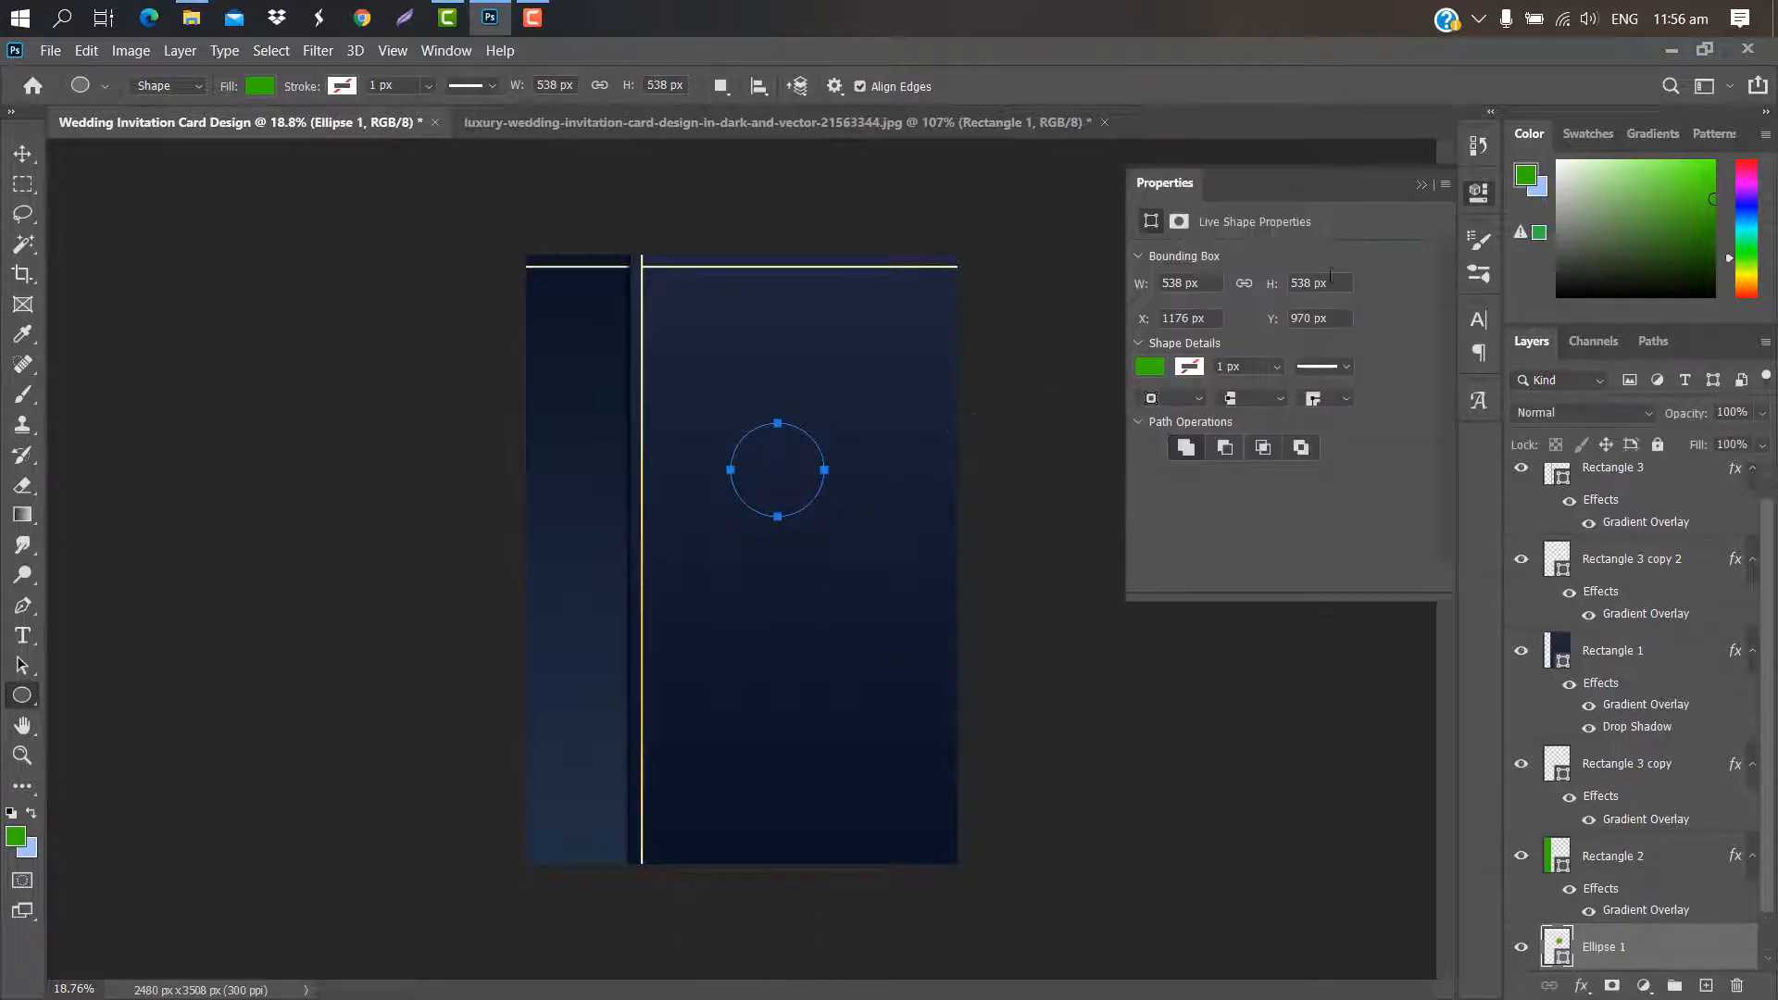
{"action": "left_click", "coordinate": [1422, 188]}
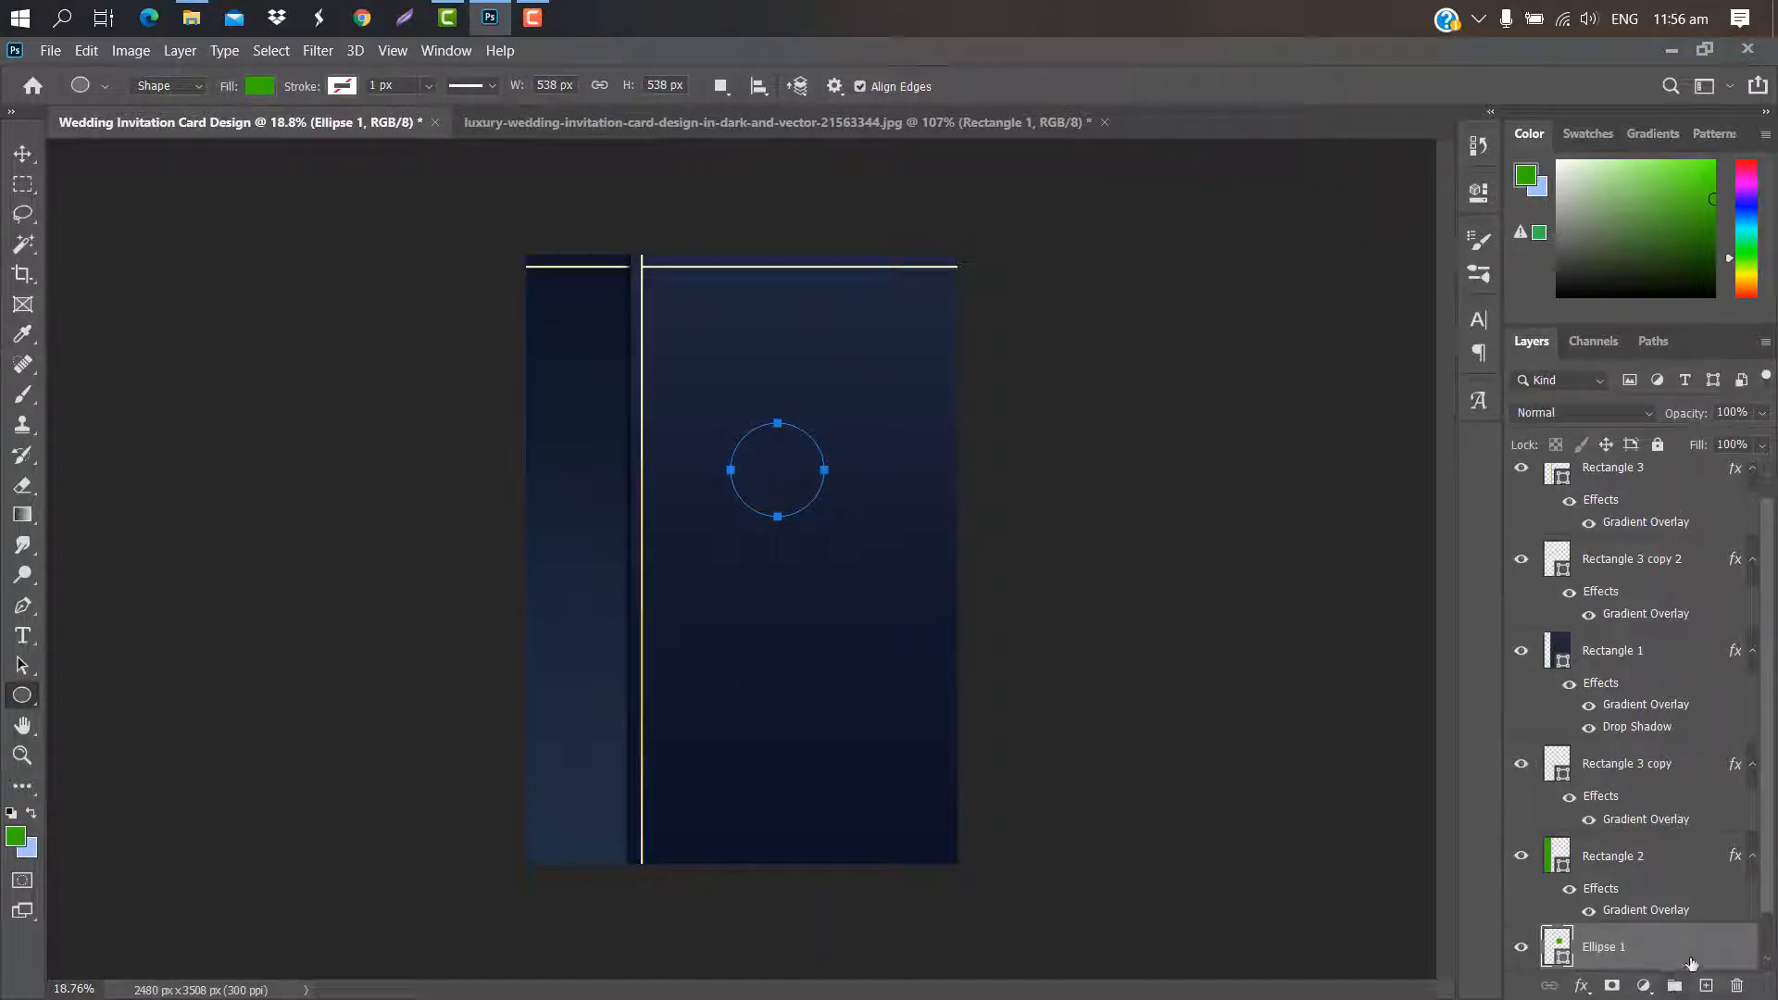
{"action": "left_click_drag", "start_coordinate": [1692, 959], "coordinate": [1658, 458]}
{"action": "left_click", "coordinate": [22, 153]}
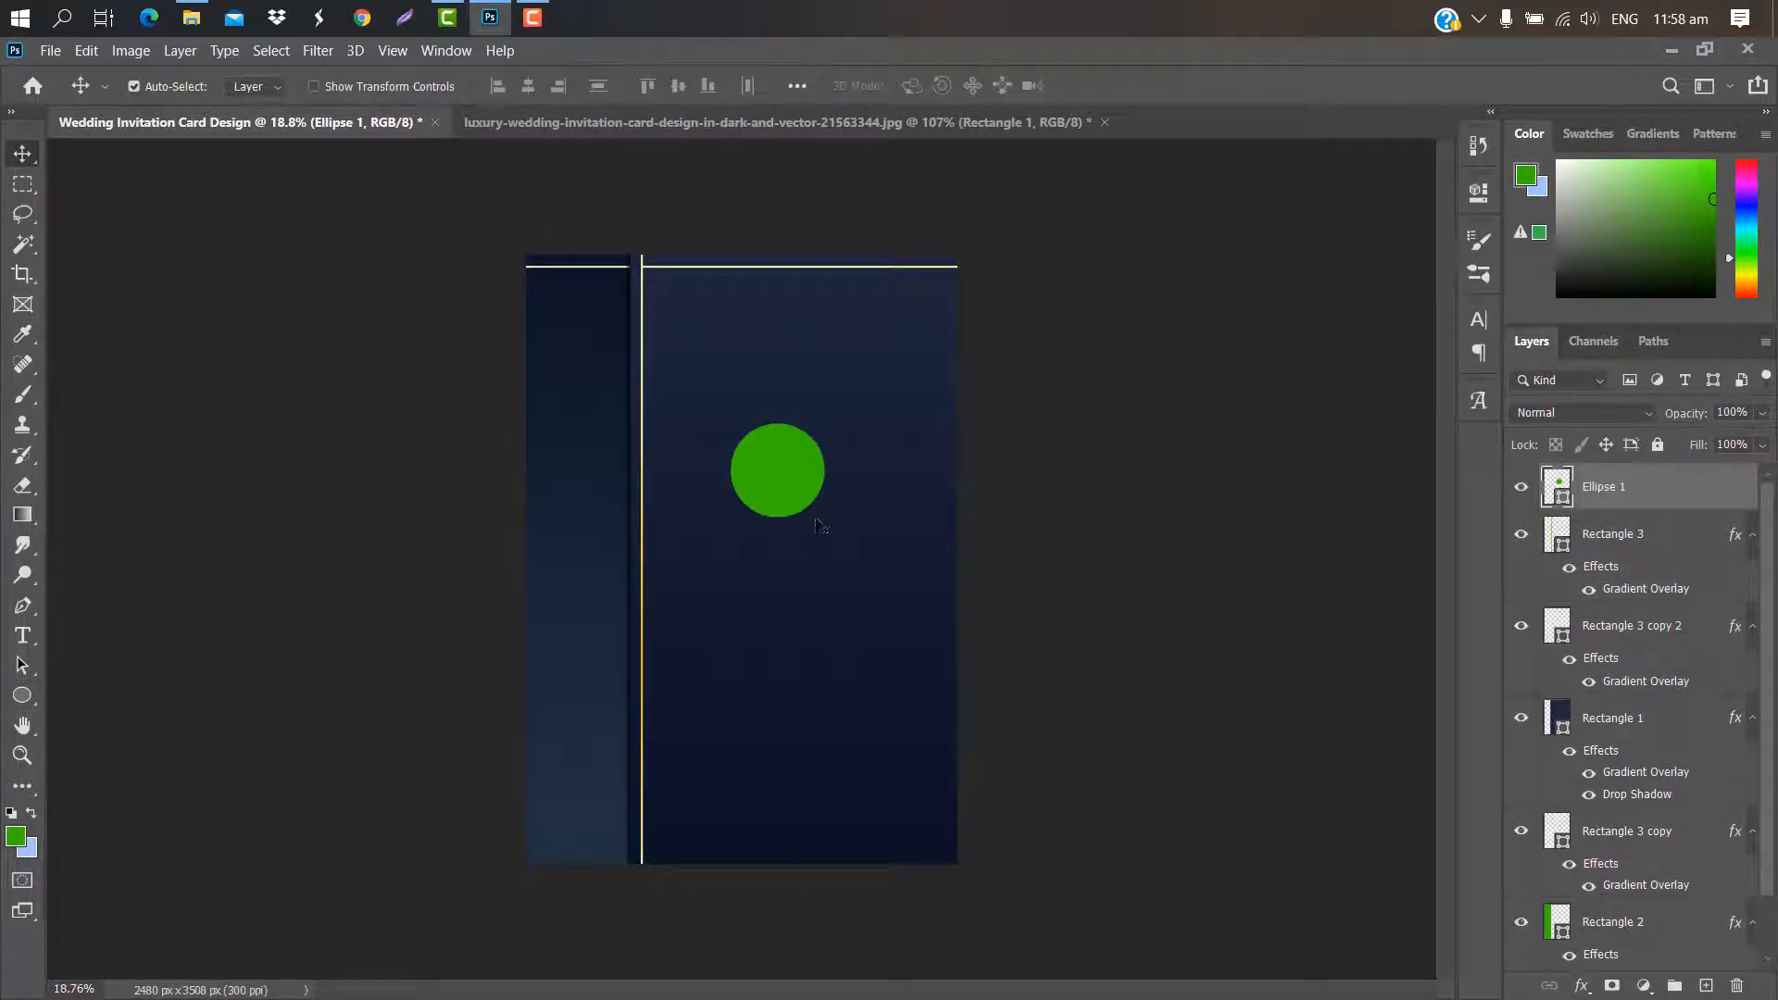
Add a gradient overlay to the circle and remove the gradient's two middle color stops
{"action": "double_click", "coordinate": [1675, 496]}
{"action": "left_click", "coordinate": [1018, 458]}
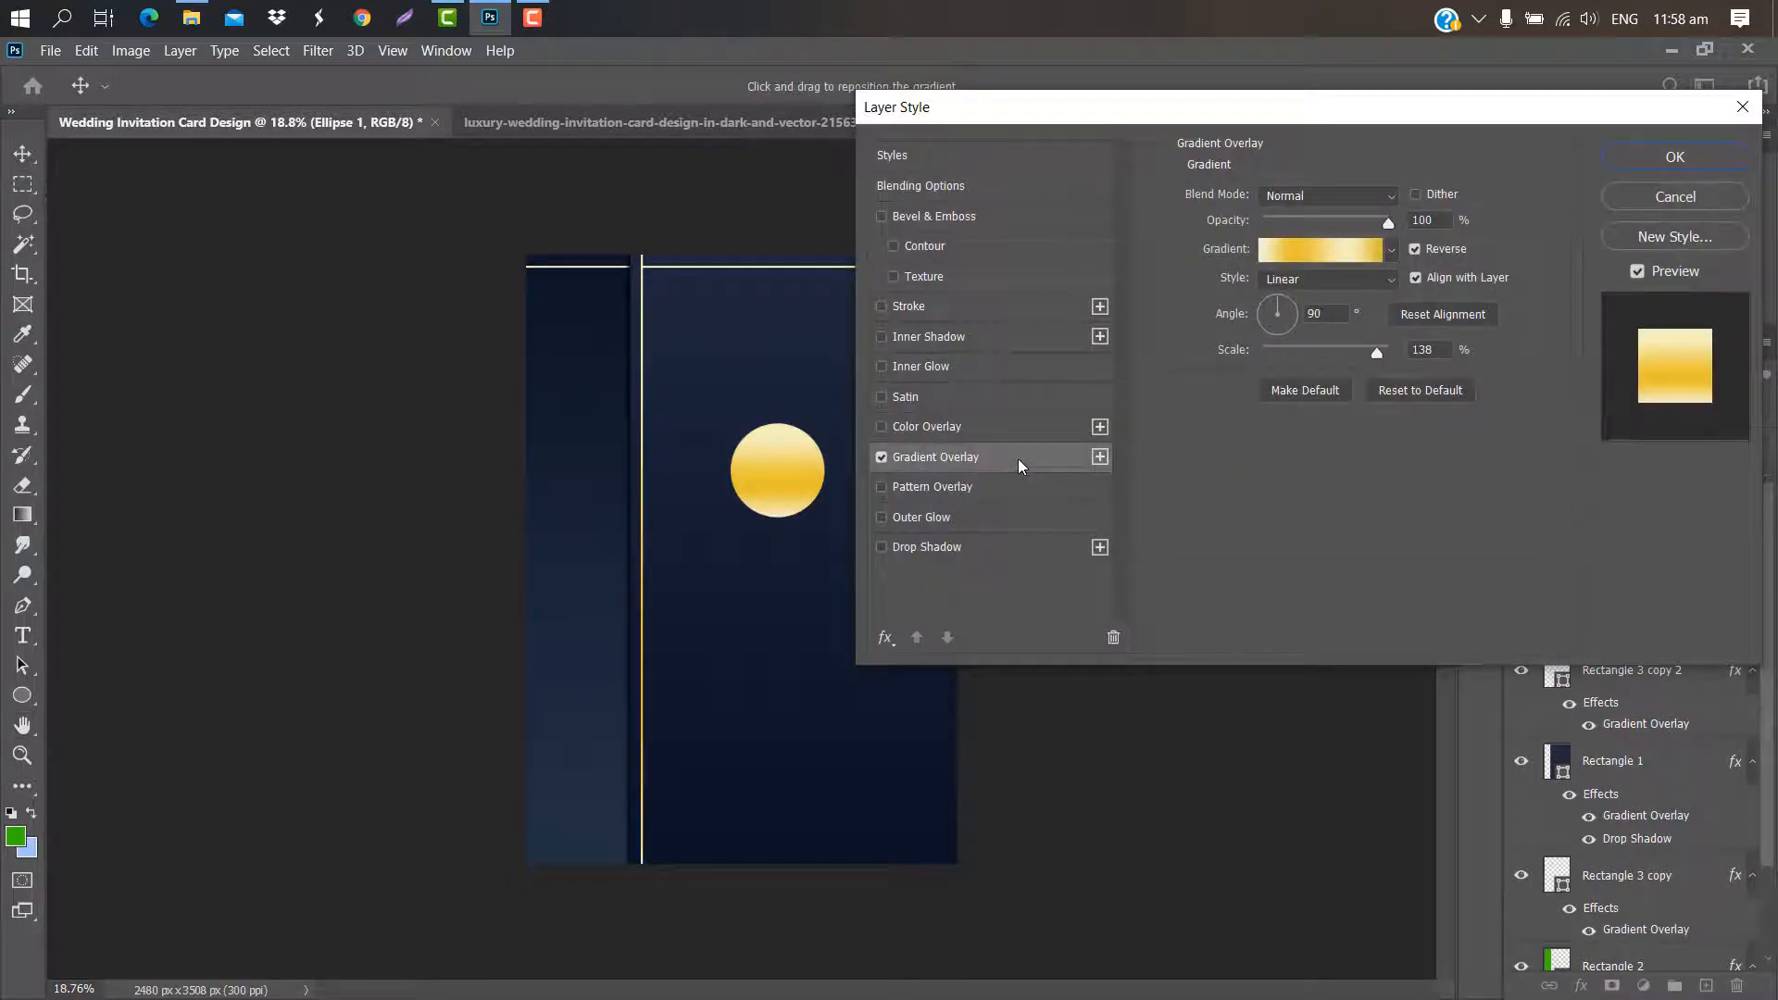
{"action": "left_click", "coordinate": [1324, 248]}
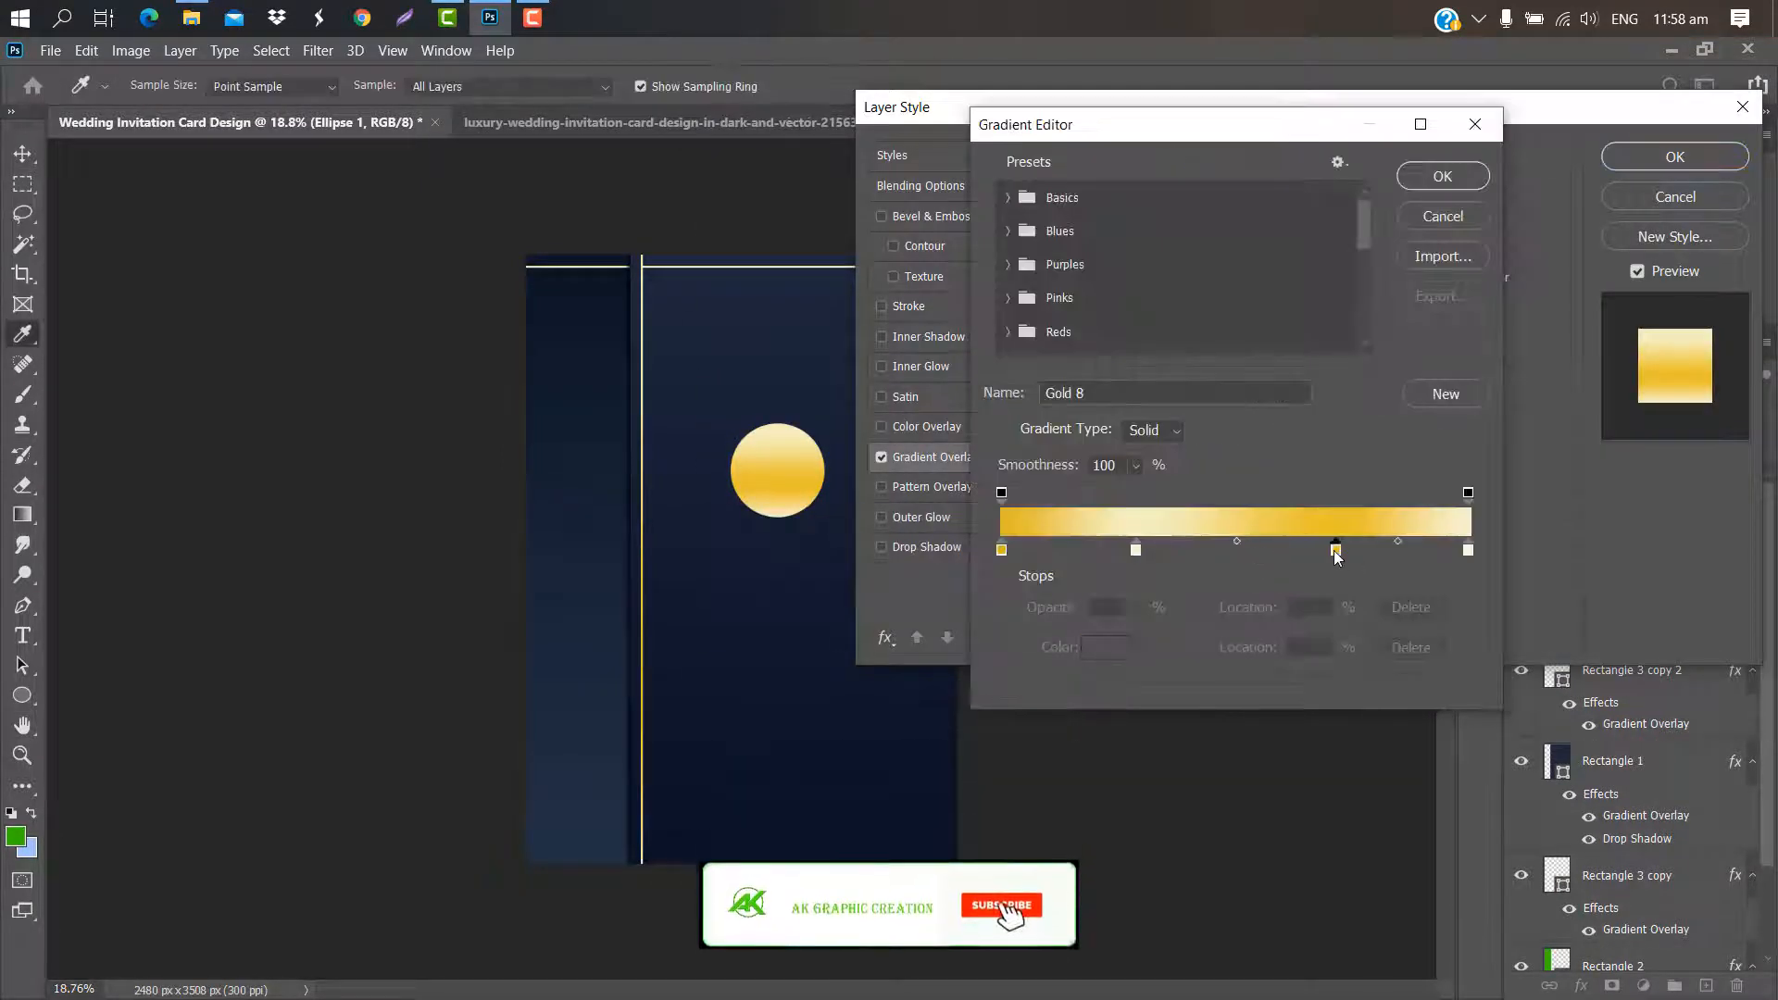
{"action": "left_click", "coordinate": [1335, 550]}
{"action": "left_click", "coordinate": [1400, 647]}
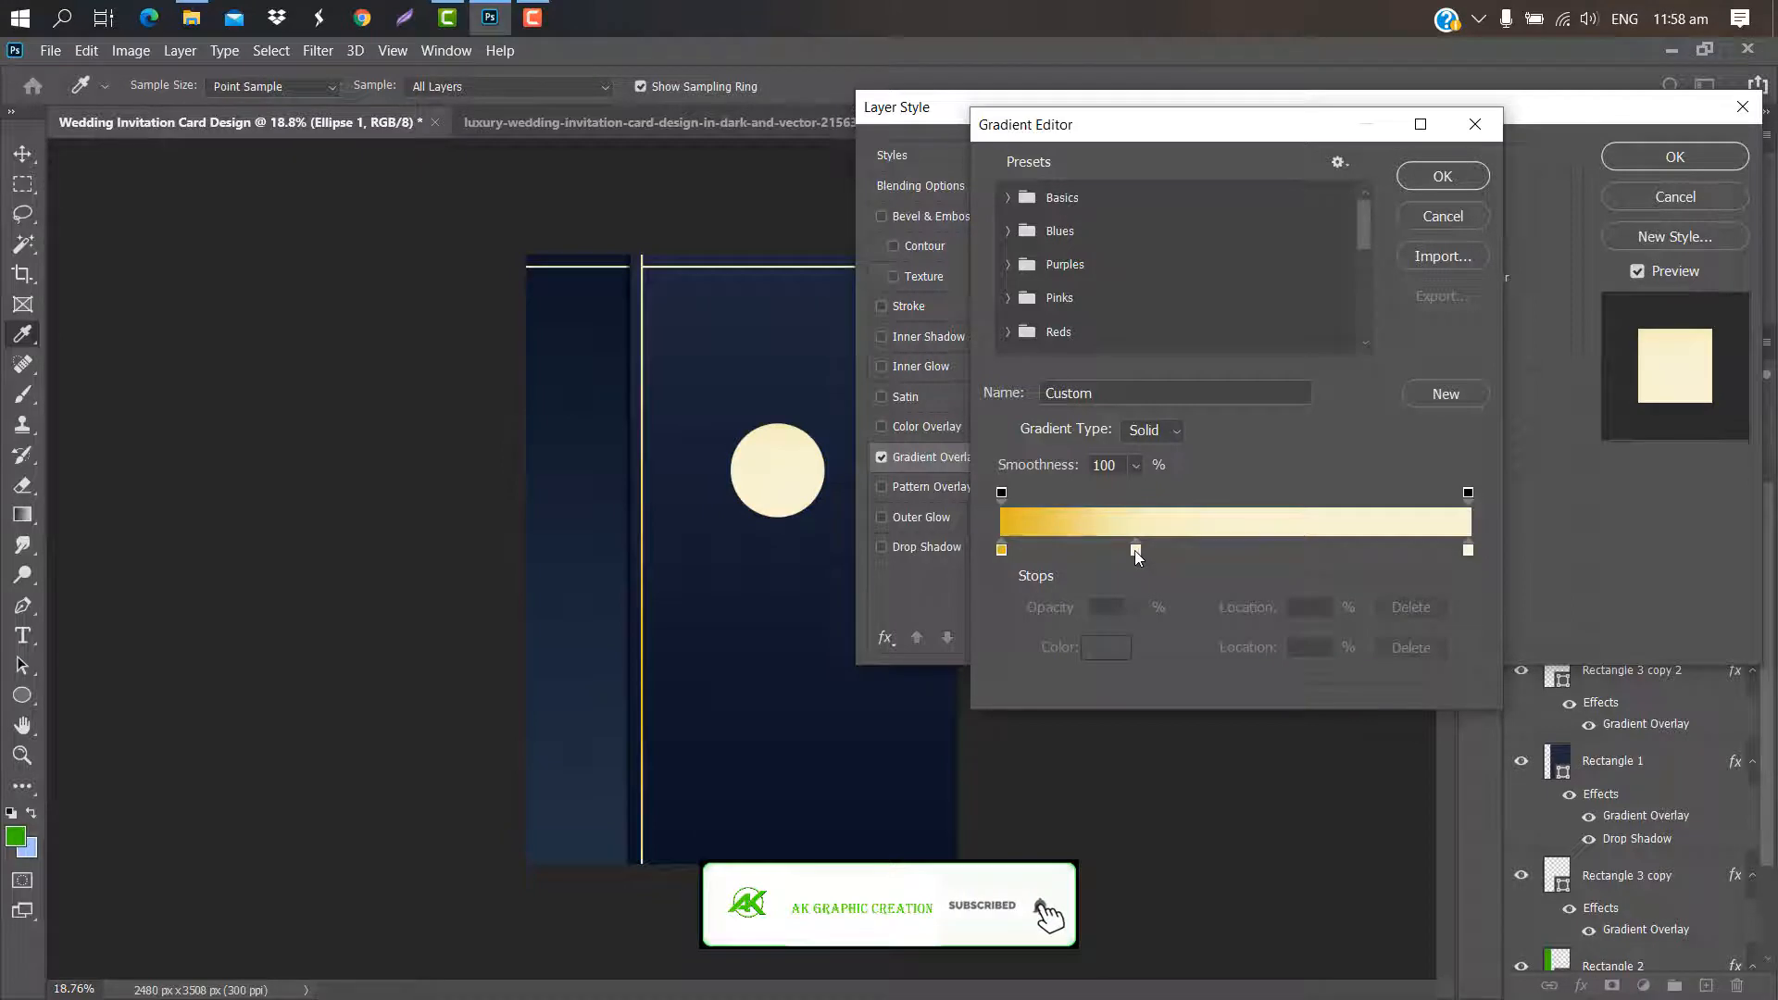
{"action": "left_click", "coordinate": [1135, 550]}
{"action": "left_click", "coordinate": [1407, 647]}
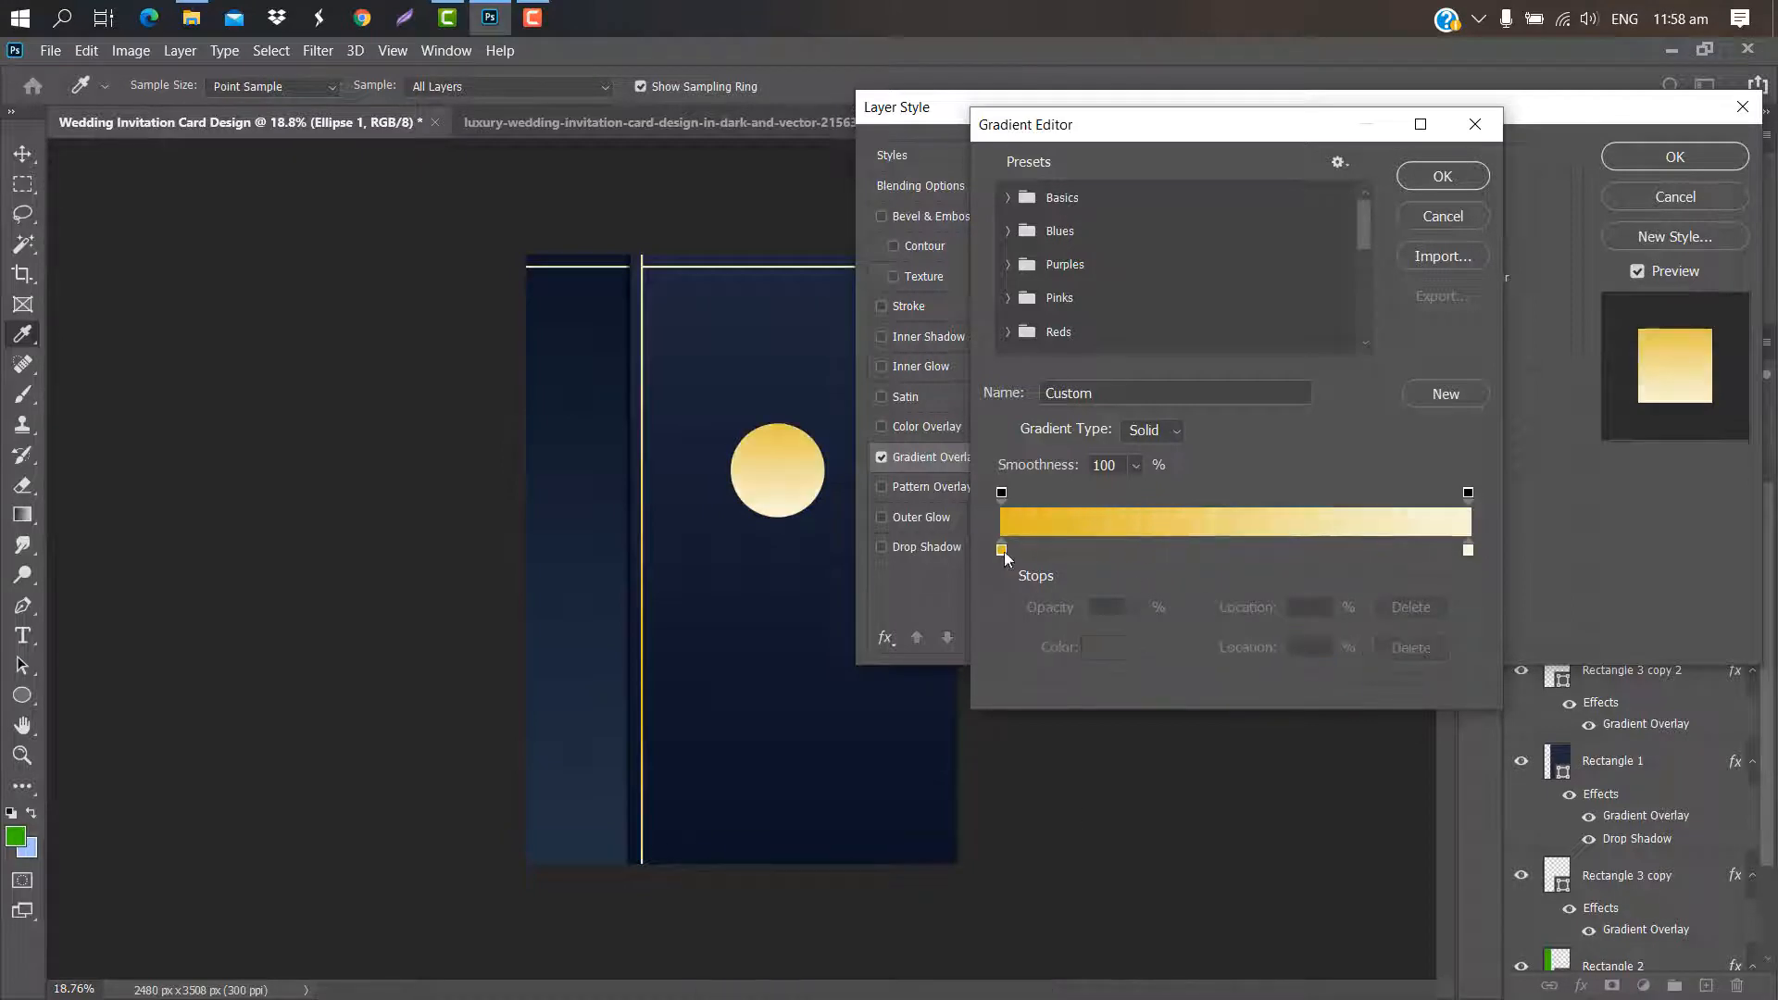
Recolor the circle gradient's end stops to 223042 and 0b1326 sampled from the panels, and turn its angle so it runs horizontally
{"action": "double_click", "coordinate": [1002, 548]}
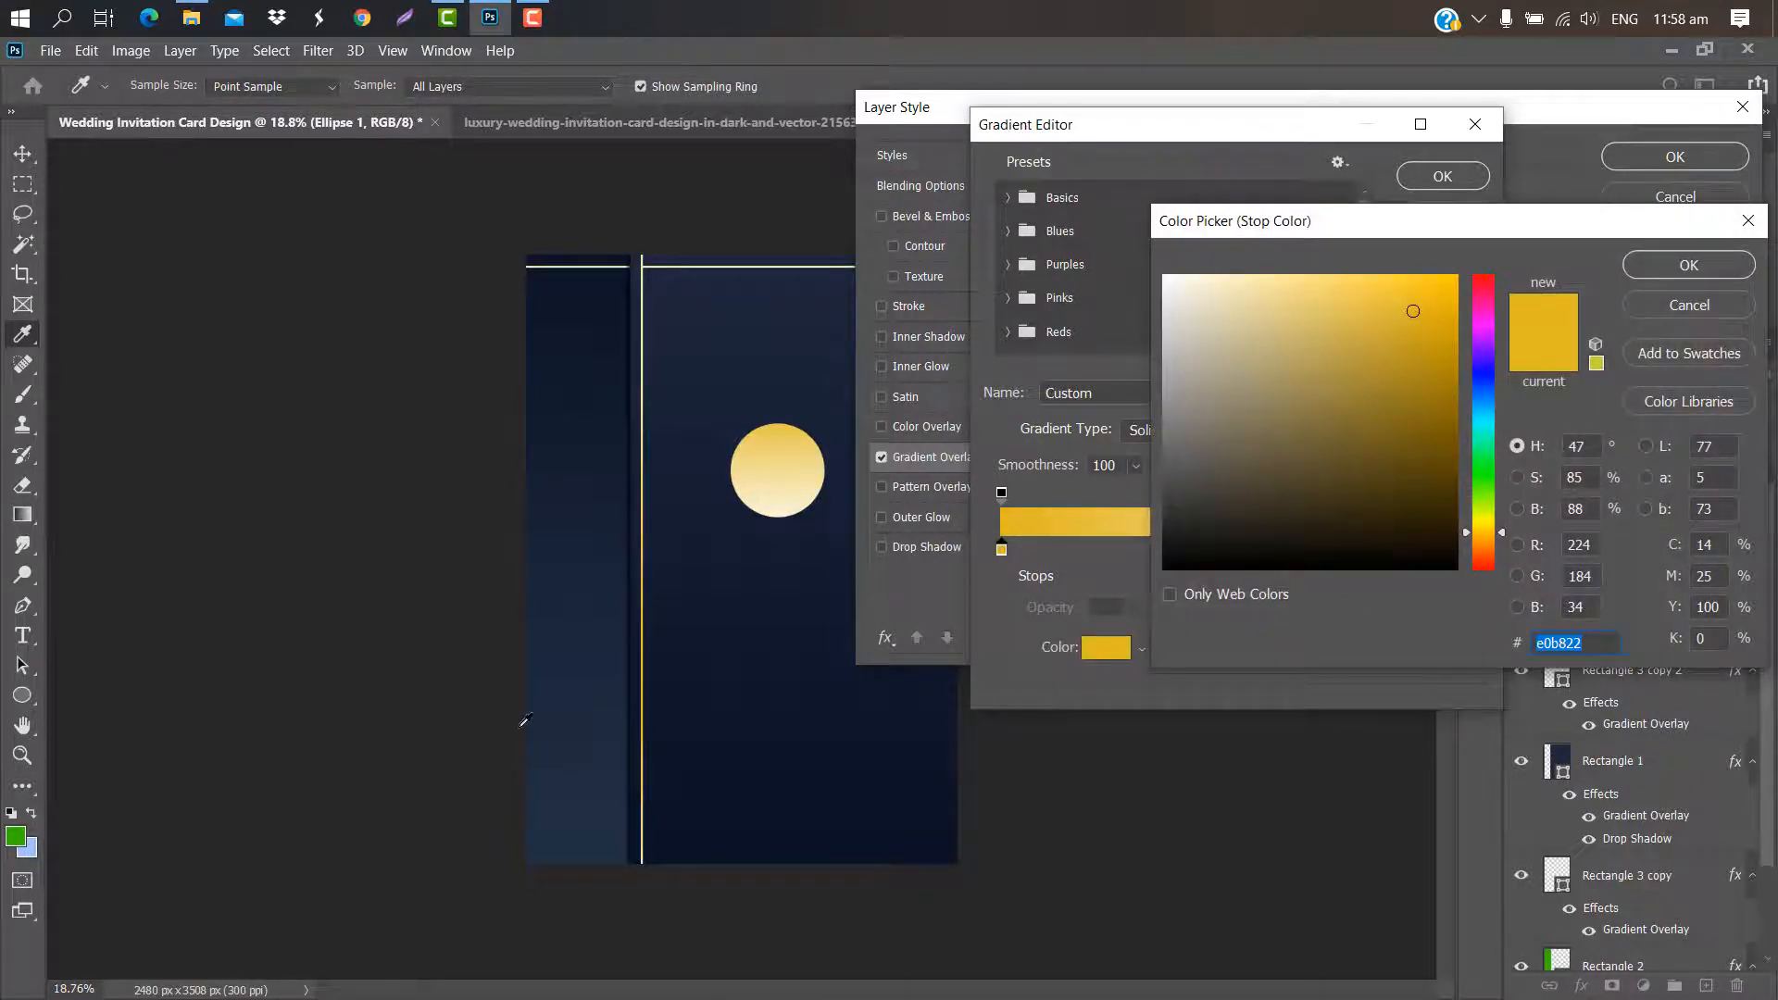
{"action": "left_click", "coordinate": [778, 624]}
{"action": "left_click", "coordinate": [593, 849]}
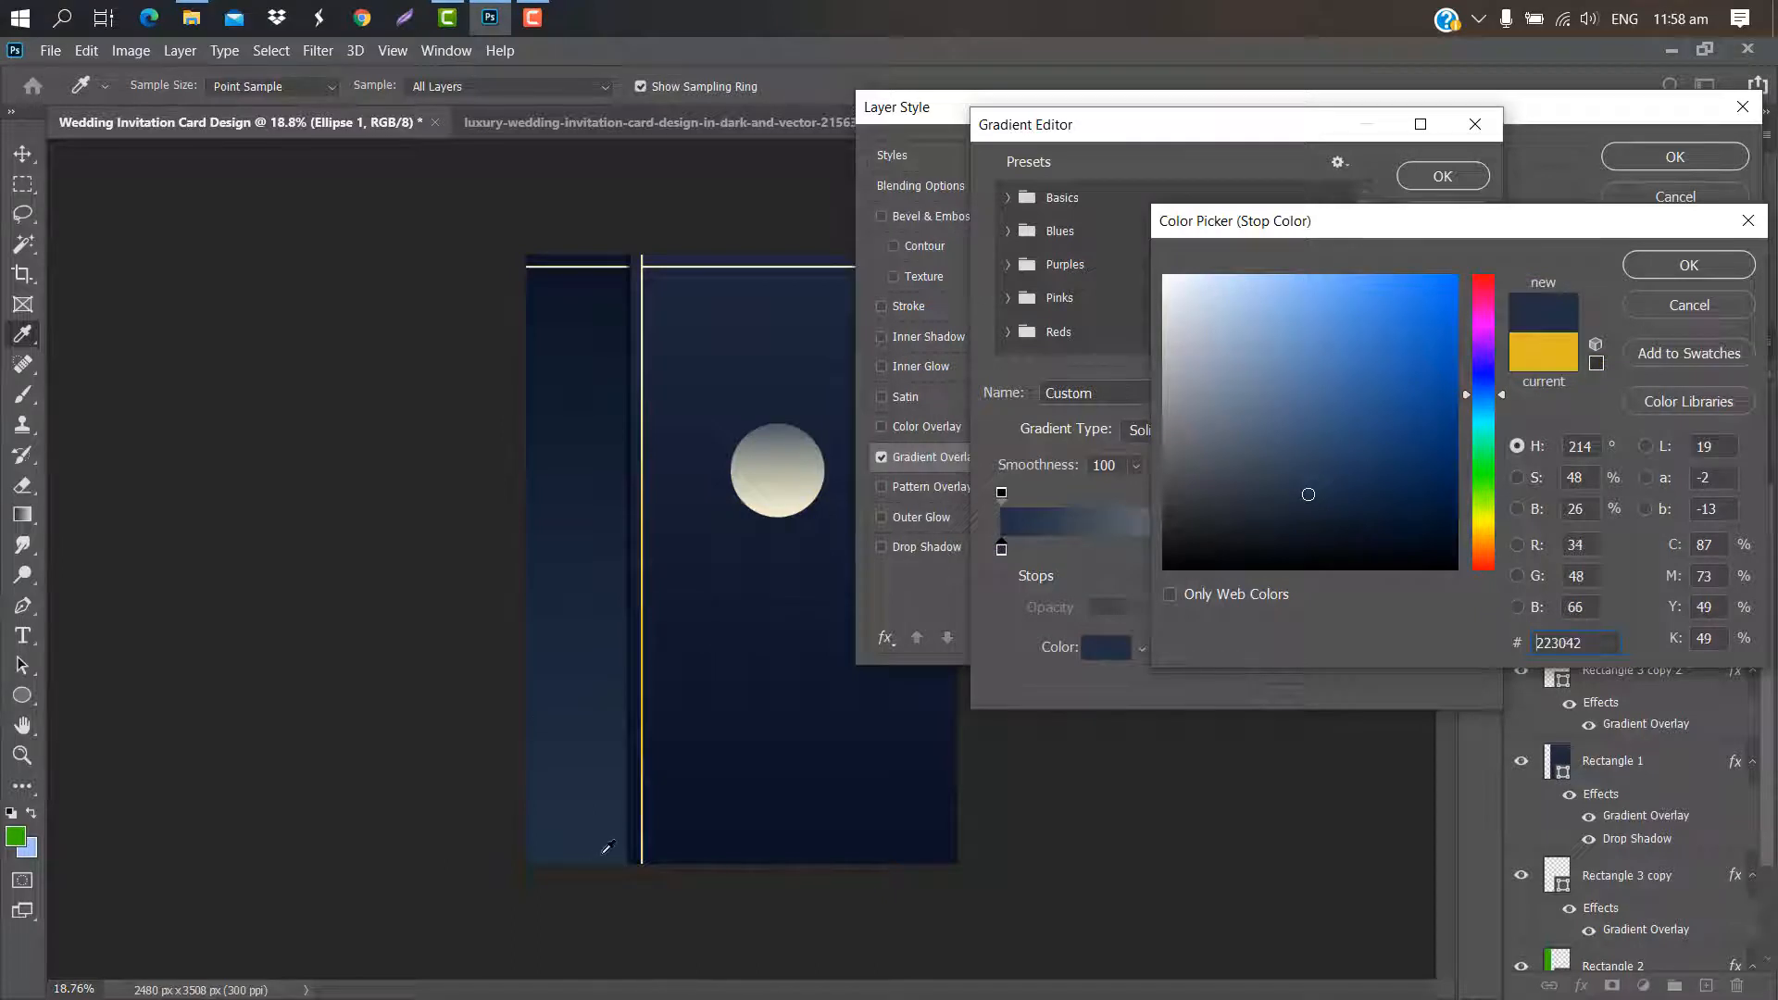
{"action": "left_click", "coordinate": [1662, 268]}
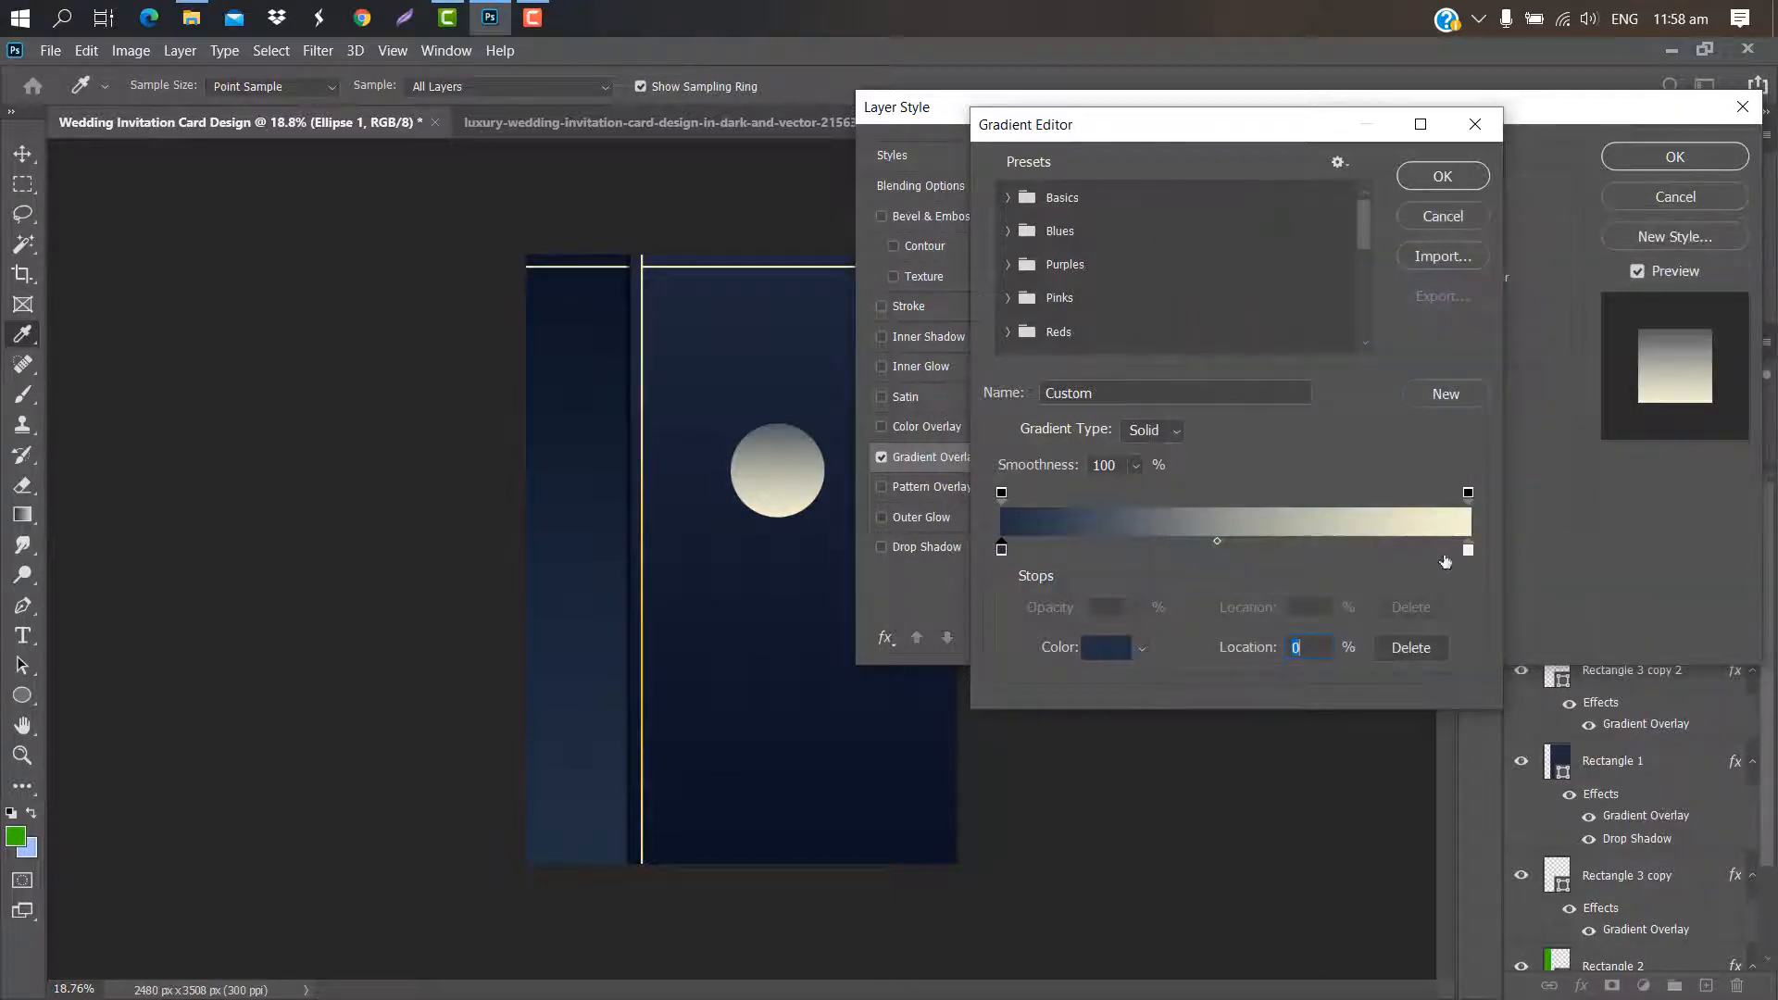
{"action": "double_click", "coordinate": [1468, 550]}
{"action": "left_click", "coordinate": [918, 840]}
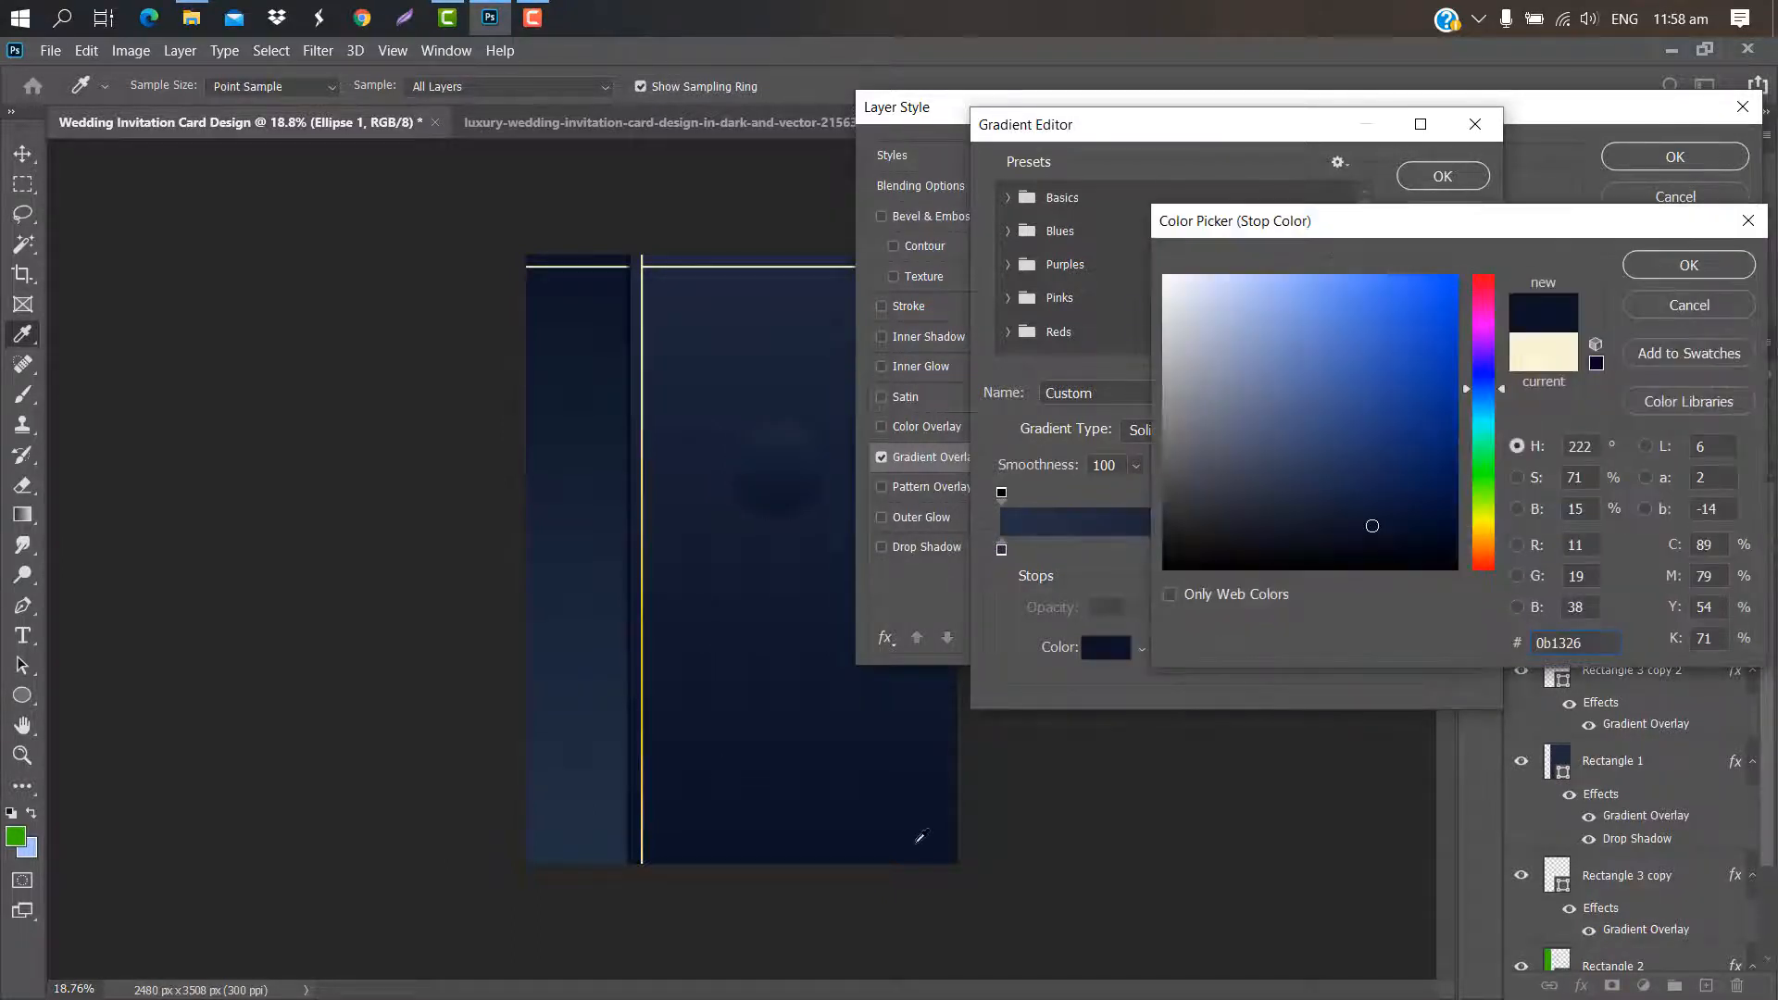
{"action": "left_click", "coordinate": [1678, 269]}
{"action": "left_click", "coordinate": [1442, 177]}
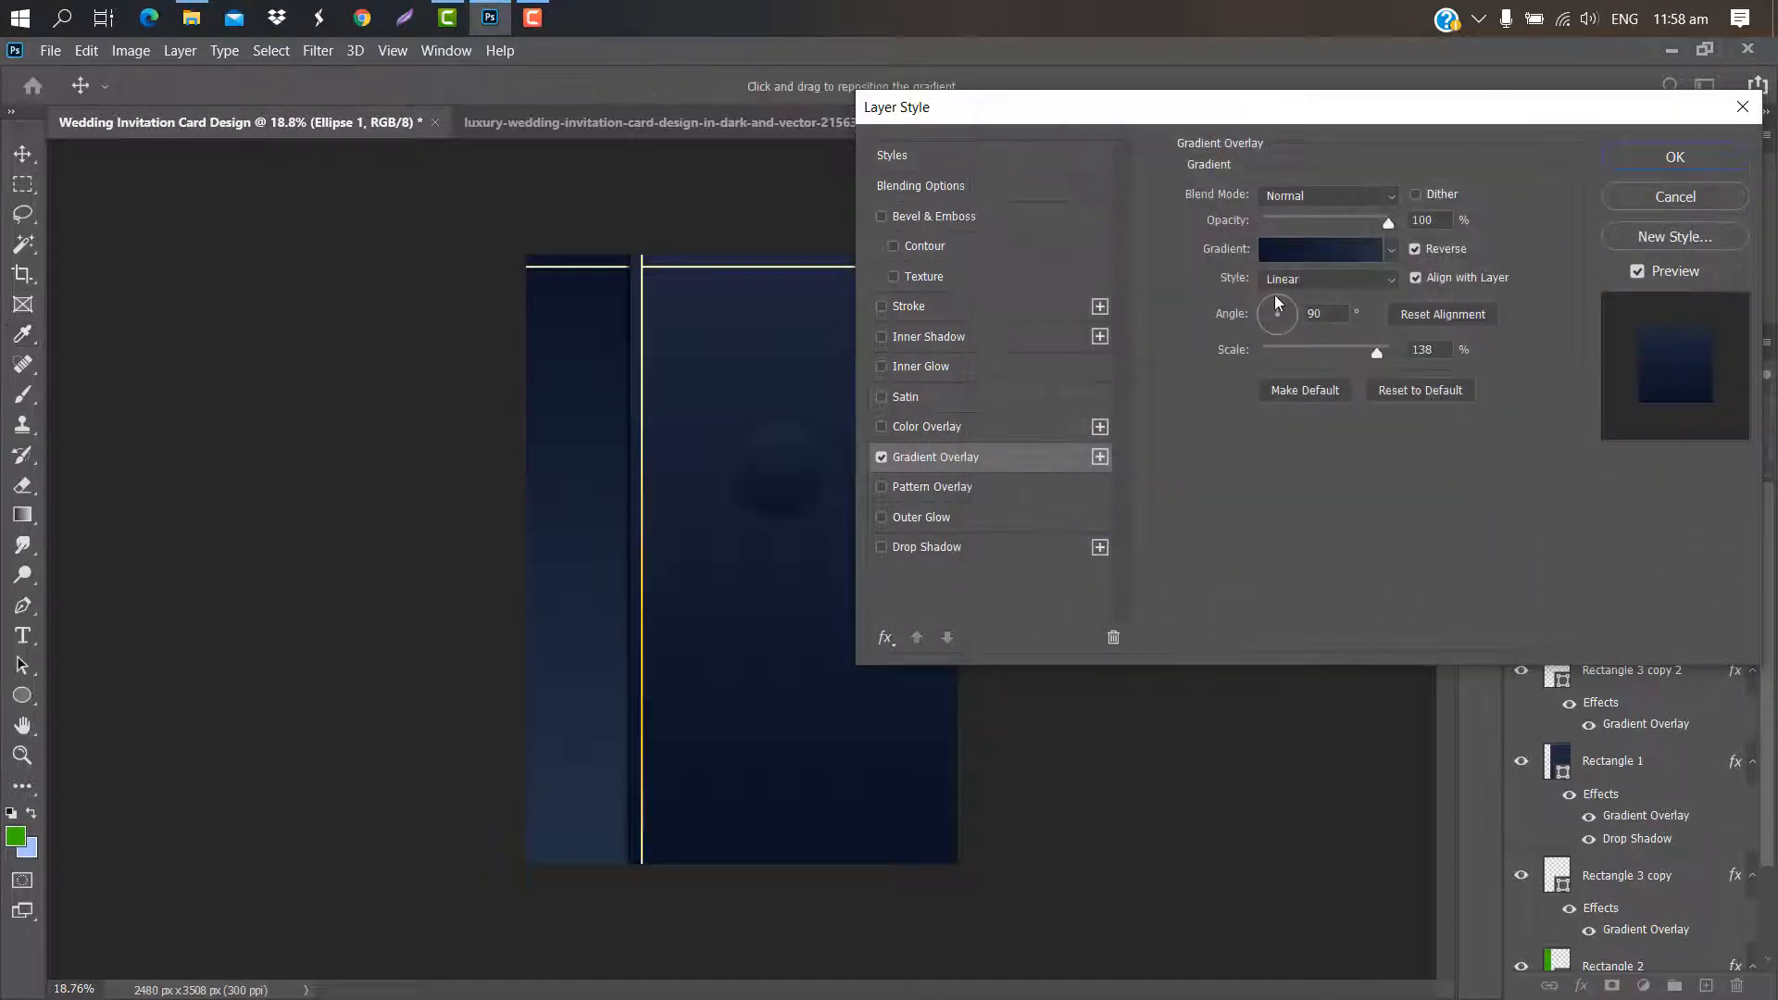
{"action": "left_click", "coordinate": [1258, 315]}
{"action": "left_click", "coordinate": [1694, 160]}
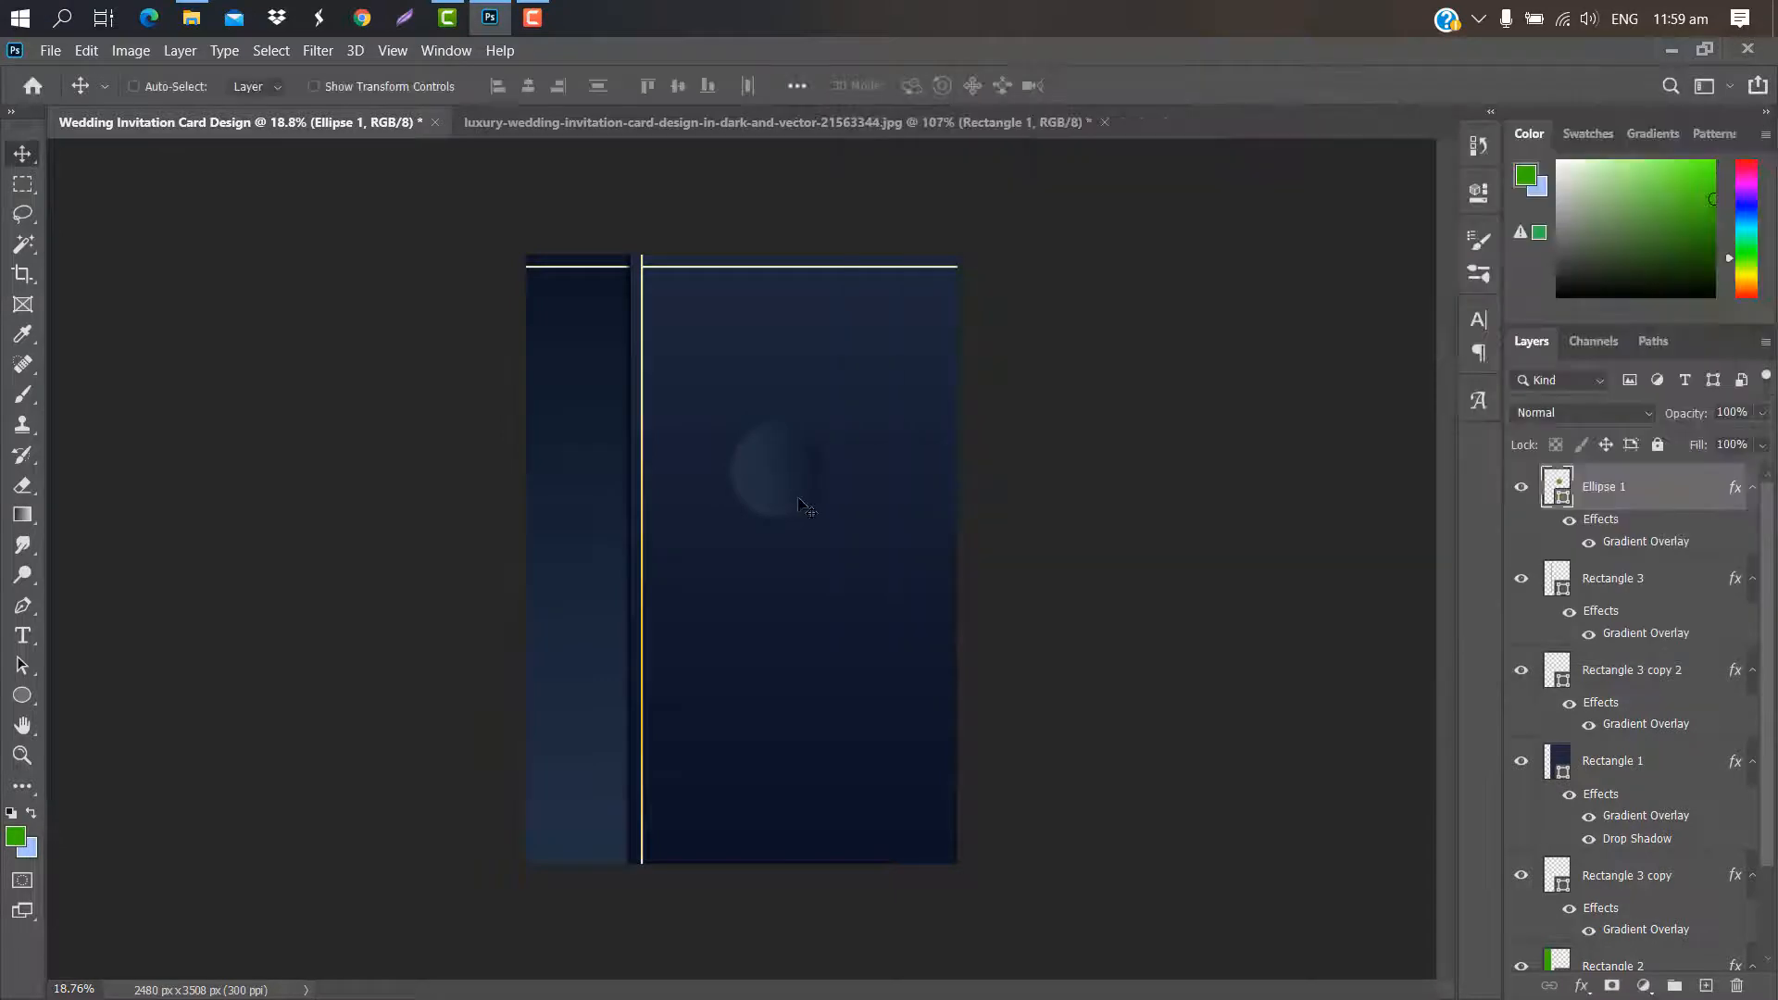
Move the circle onto the vertical gold line in the card's upper part, centered at about X 660, Y 908 px
{"action": "key", "text": "ctrl+t"}
{"action": "left_click_drag", "start_coordinate": [787, 475], "coordinate": [651, 417]}
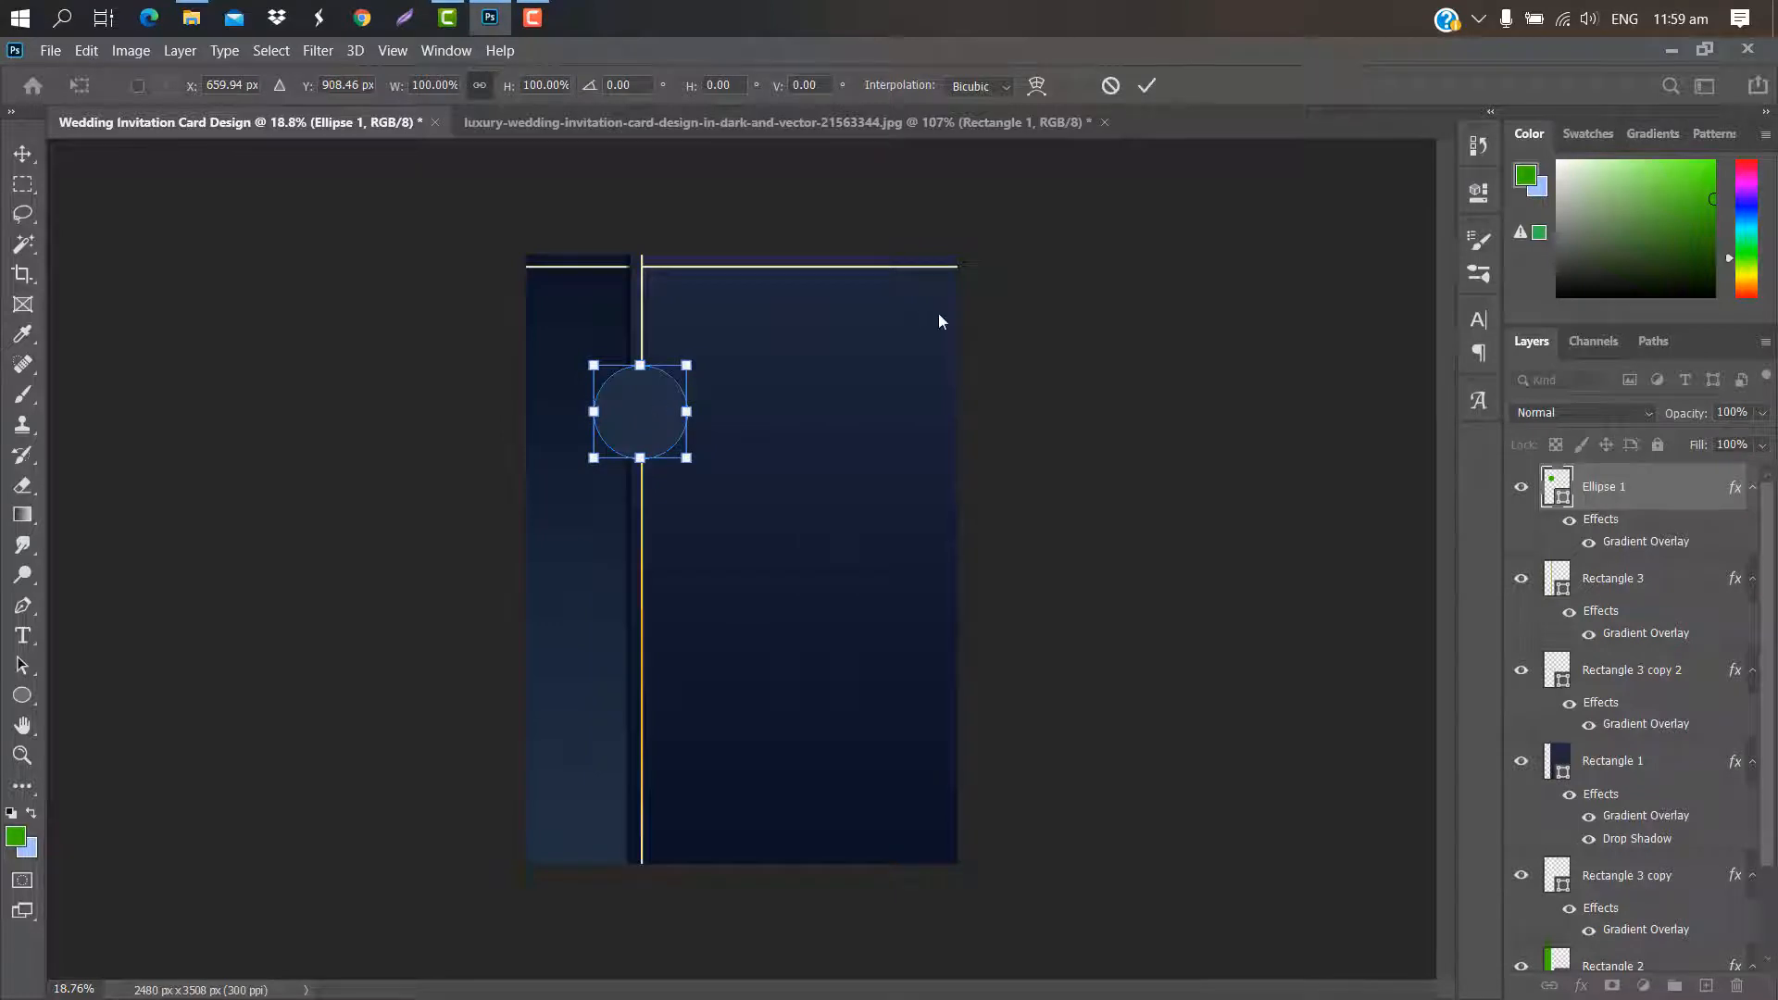
{"action": "left_click", "coordinate": [1146, 86]}
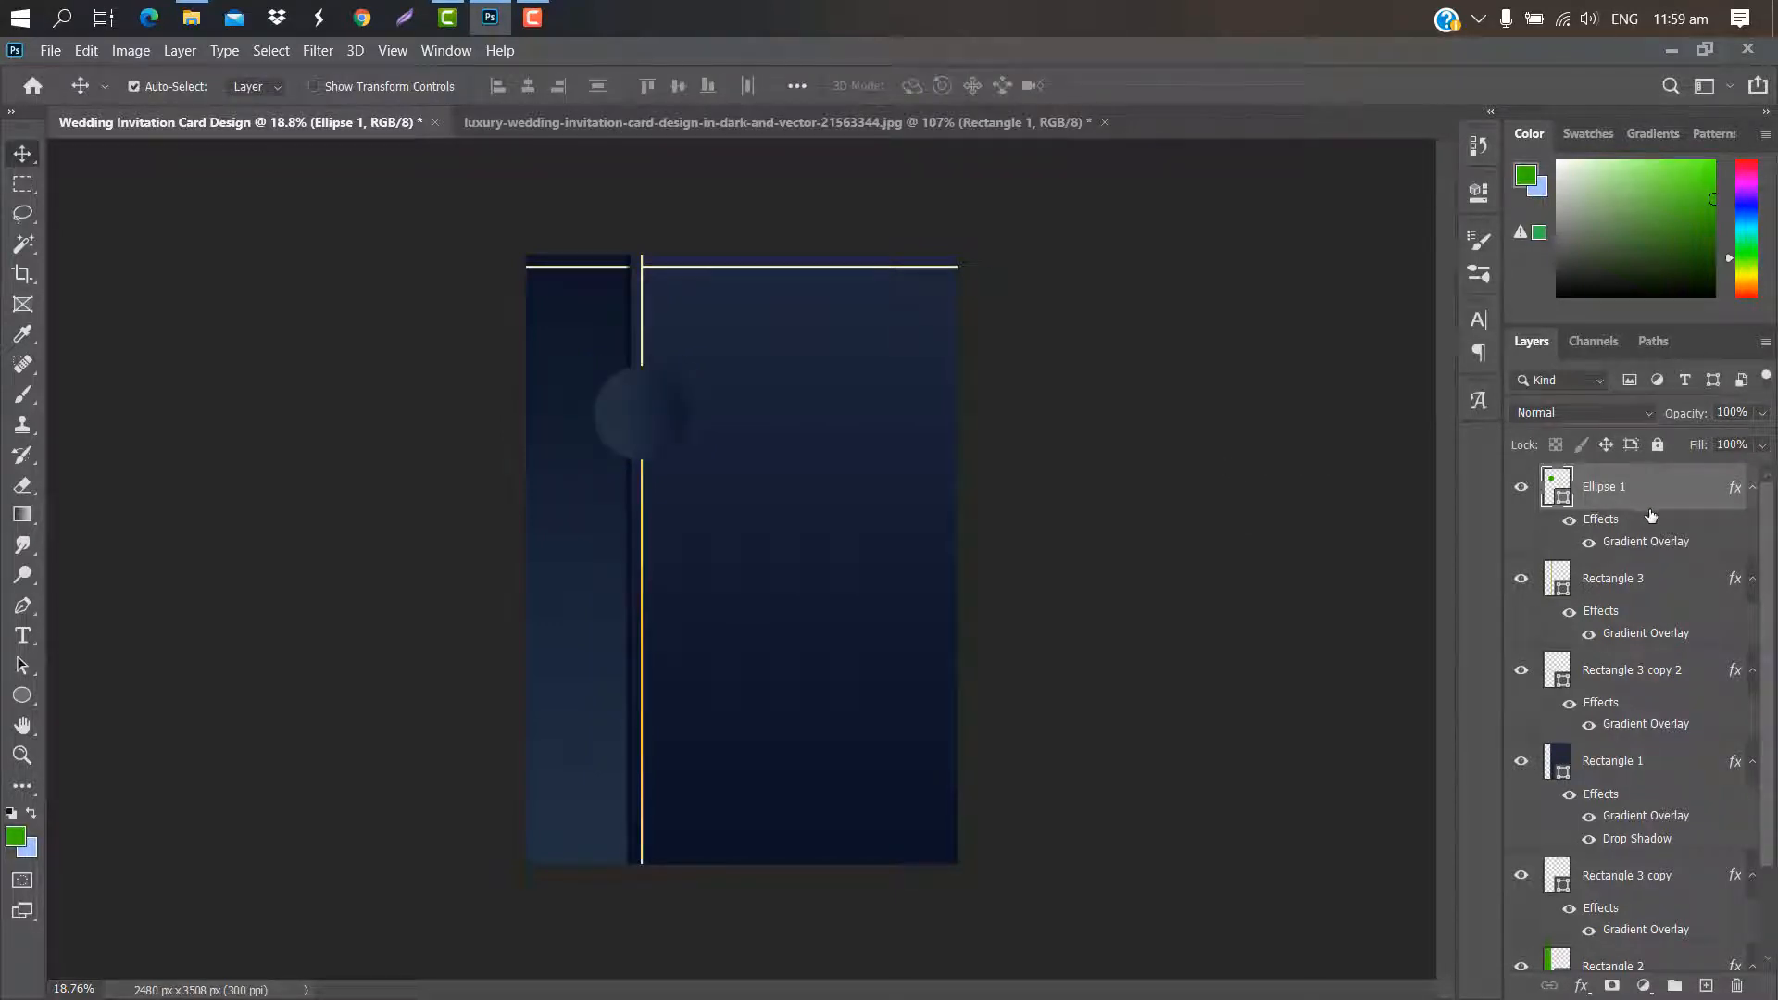
Add a Multiply drop shadow to the circle with 100% opacity, 0 px distance, 0% spread and 16 px size
{"action": "double_click", "coordinate": [1683, 501]}
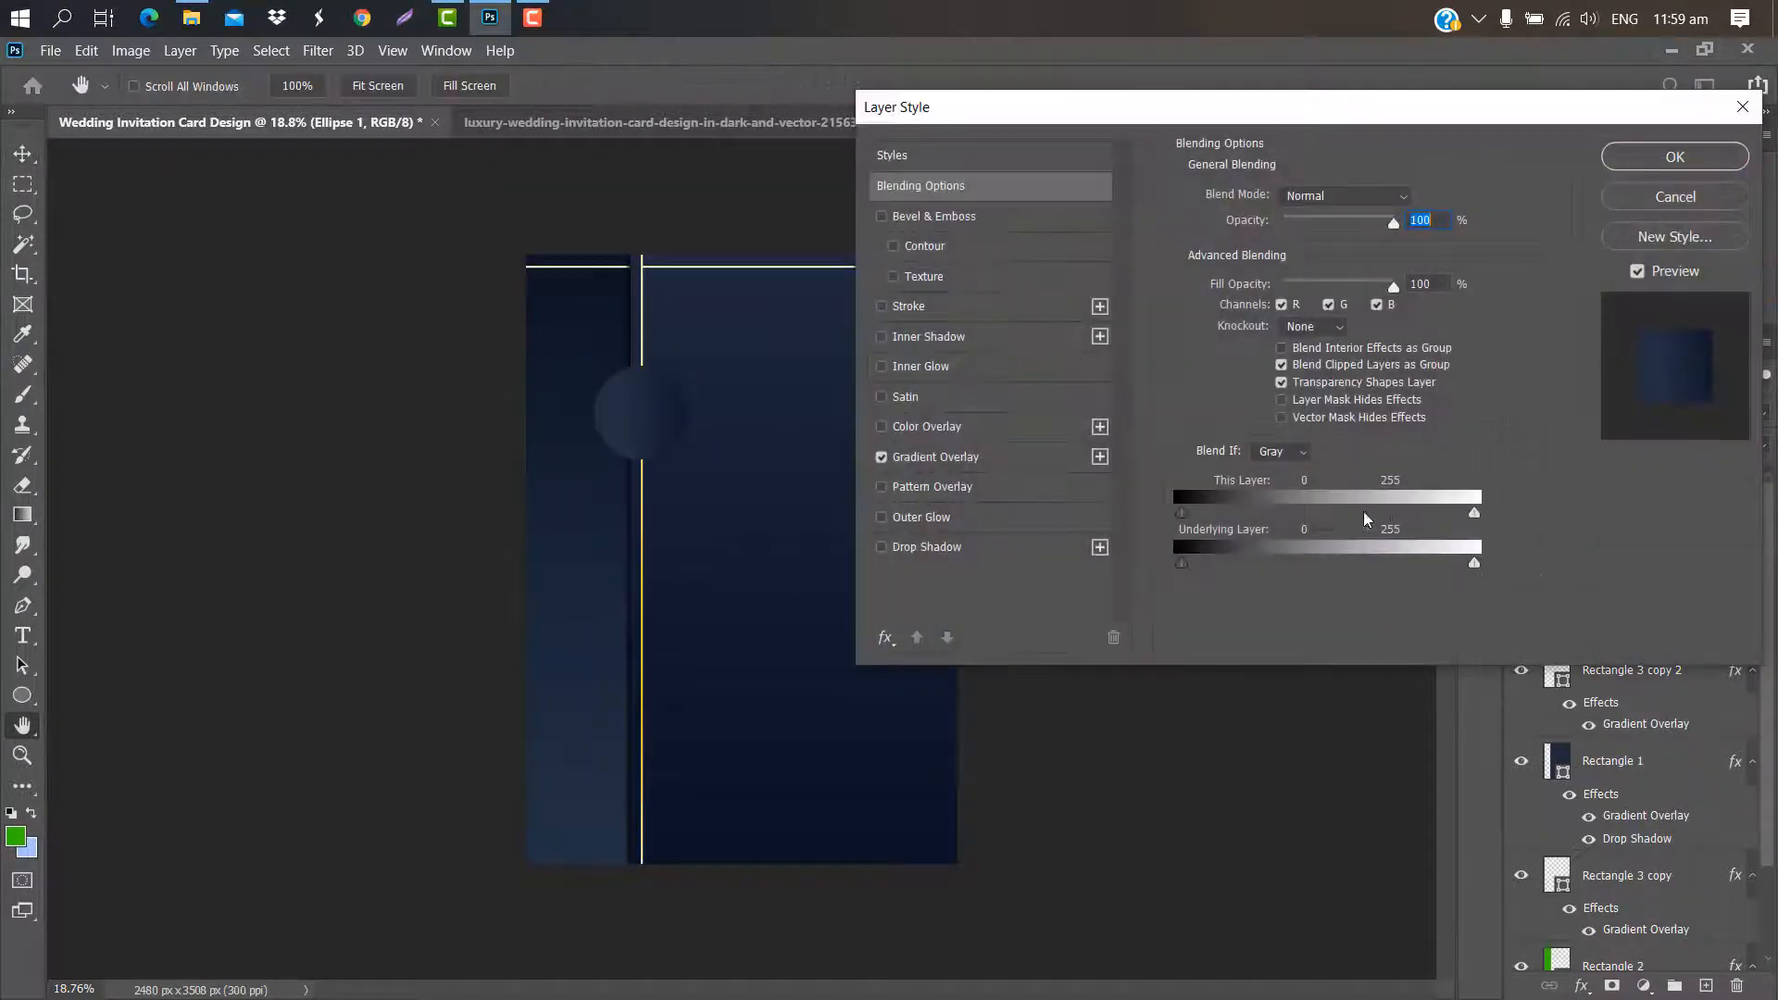
{"action": "left_click", "coordinate": [926, 546]}
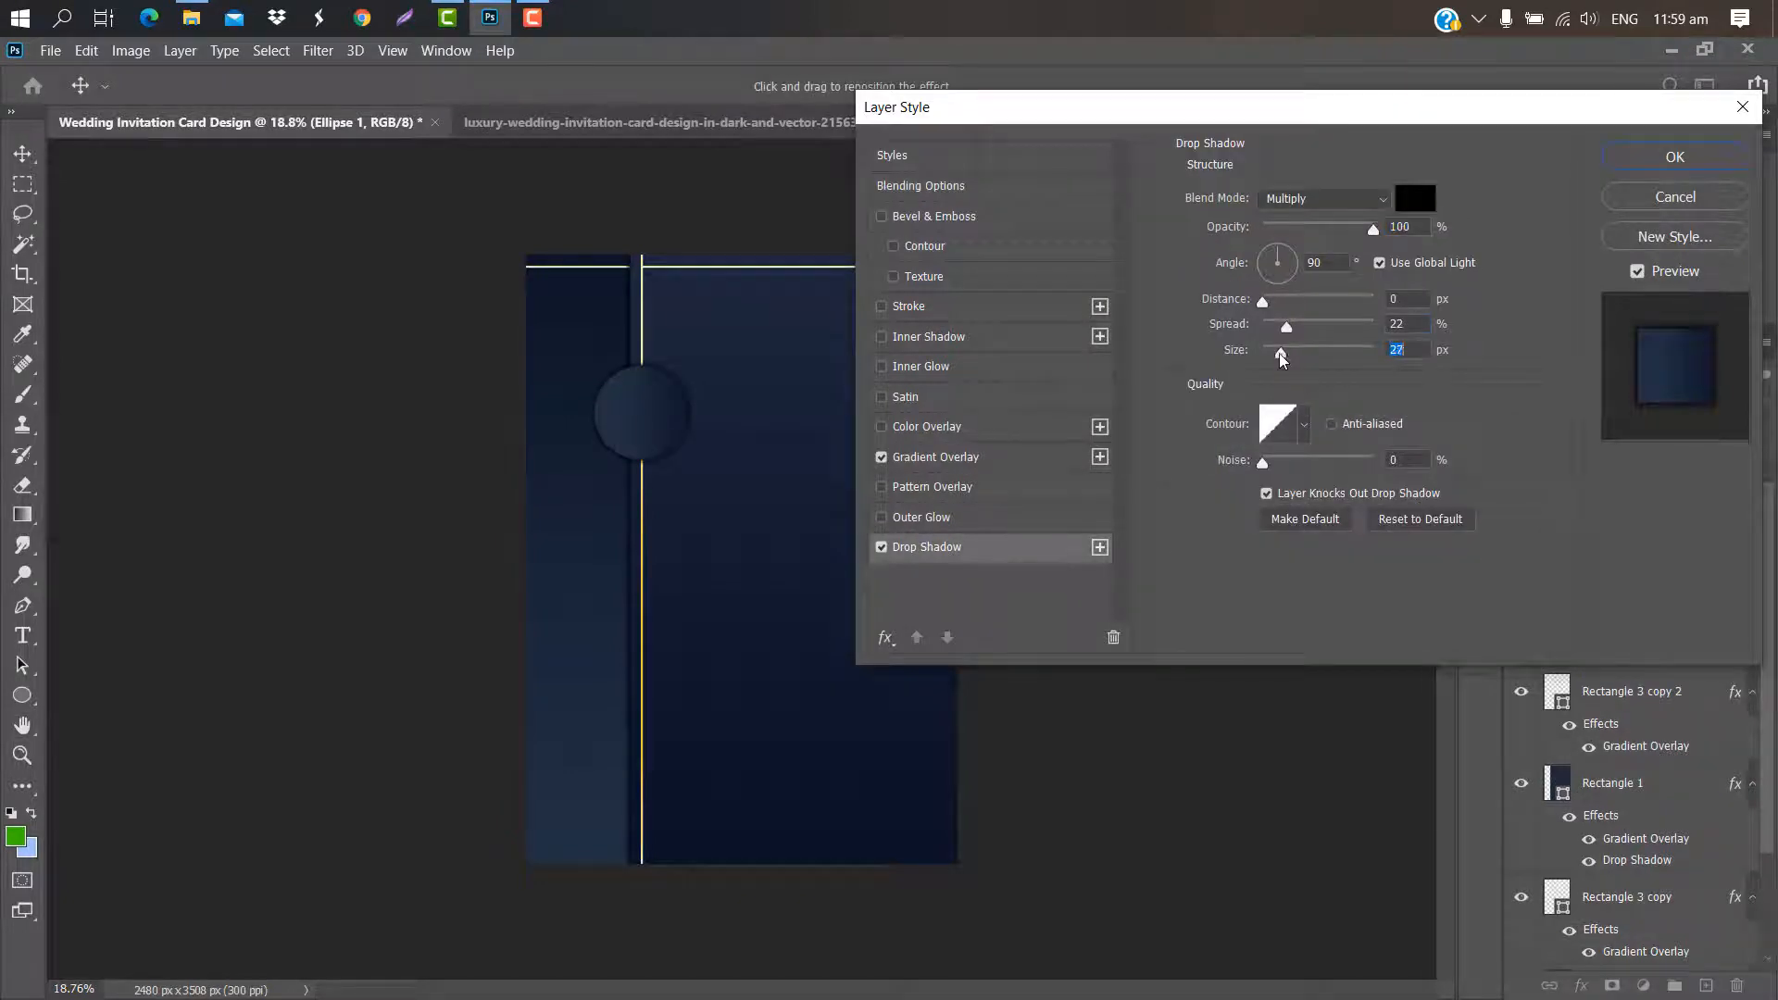
{"action": "left_click_drag", "start_coordinate": [1275, 326], "coordinate": [1282, 351]}
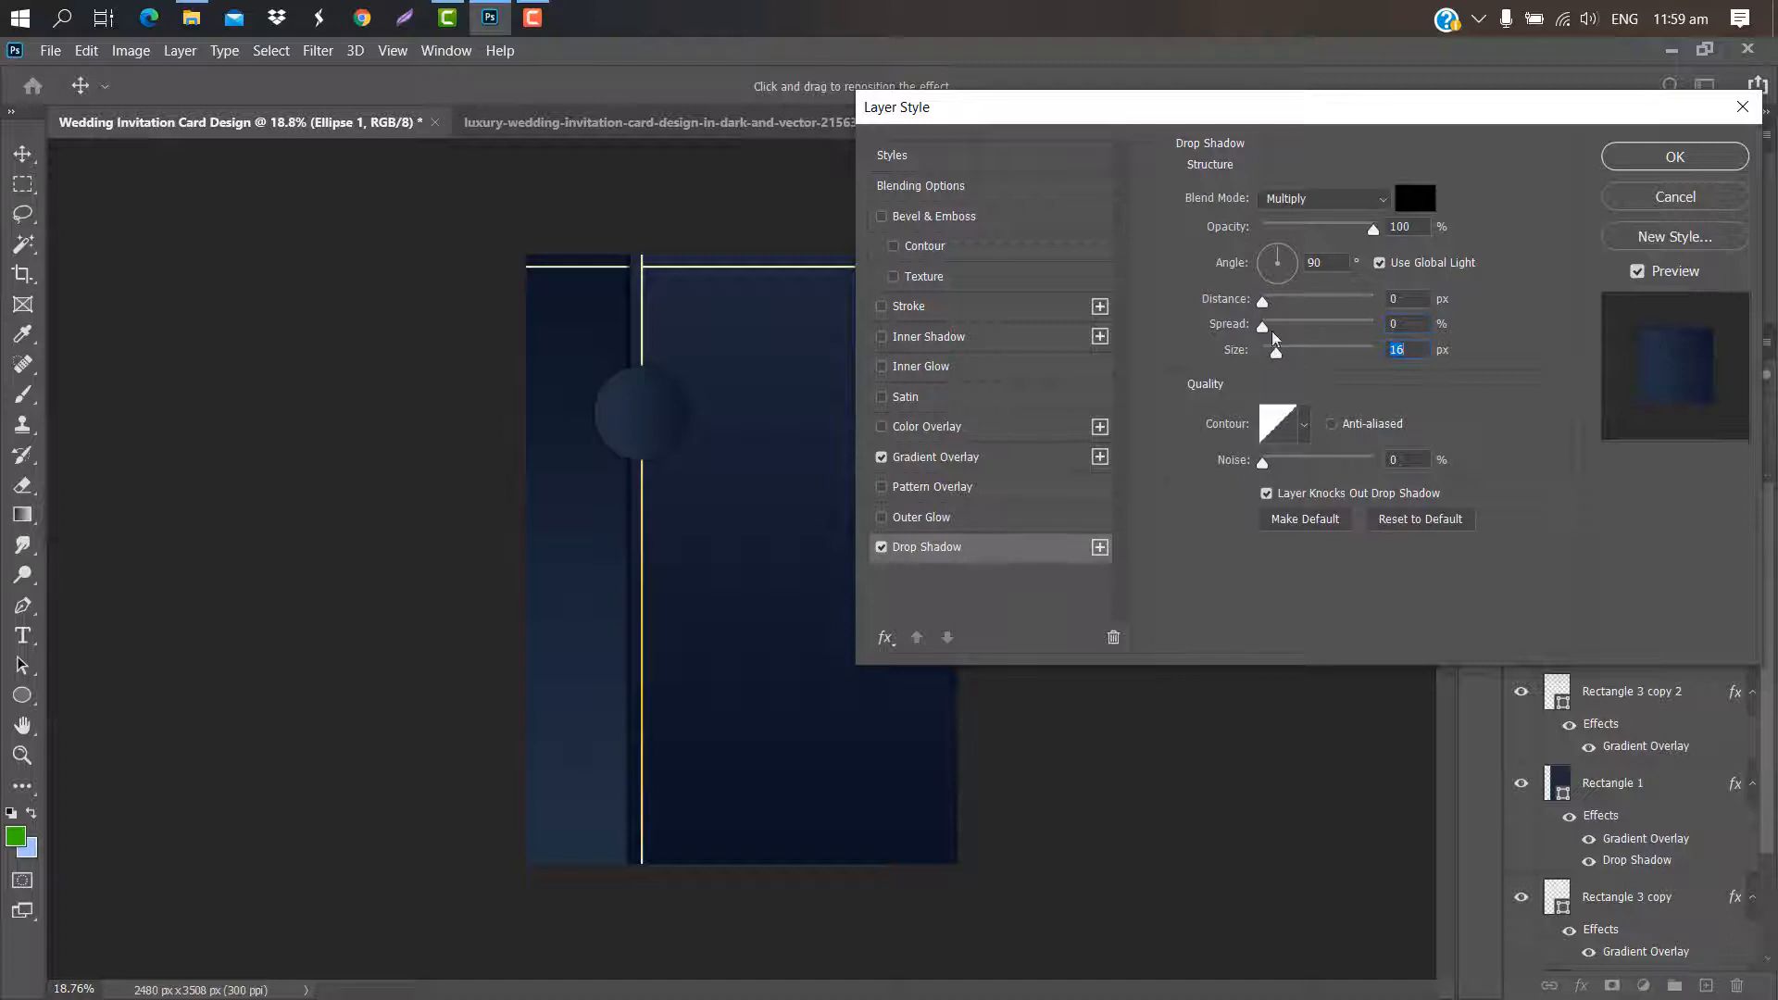
{"action": "left_click", "coordinate": [1674, 156]}
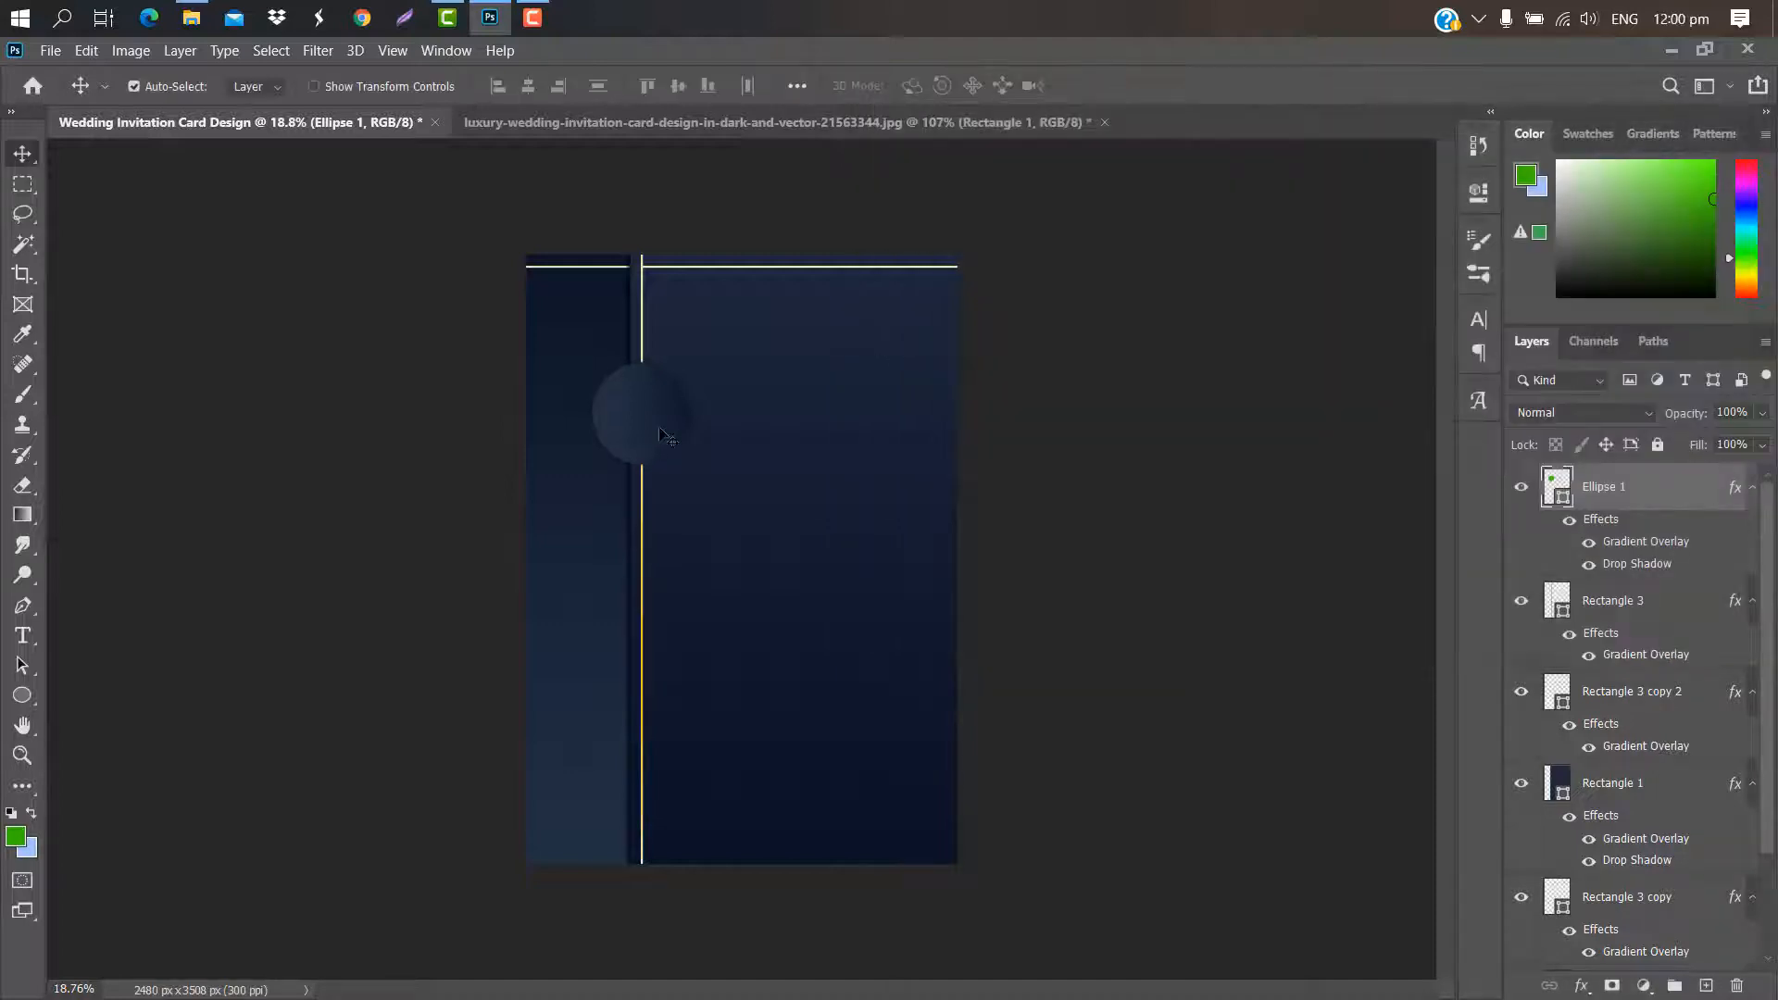
Duplicate the circle twice down the vertical gold line, leaving even gaps between the three circles
{"action": "left_click_drag", "start_coordinate": [663, 431], "coordinate": [665, 565]}
{"action": "left_click_drag", "start_coordinate": [680, 651], "coordinate": [662, 721]}
Select all three circles and move them together about 80 px down the vertical gold line
{"action": "left_click", "coordinate": [1671, 604], "text": "shift"}
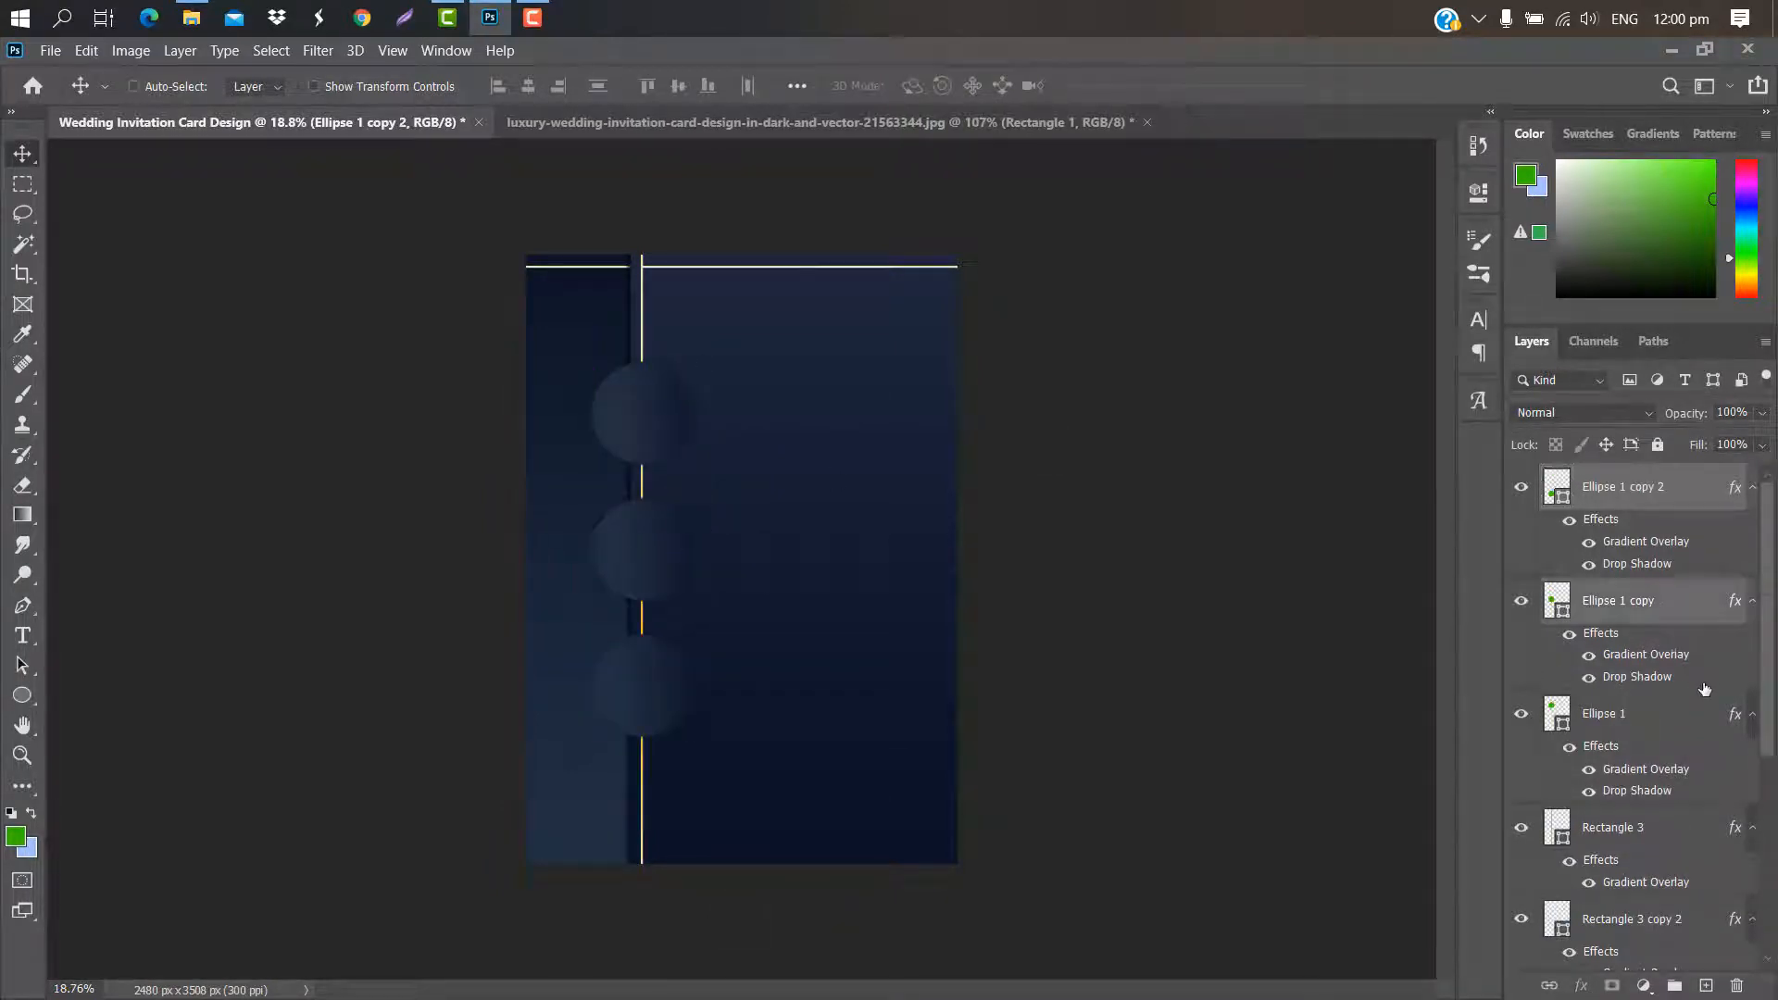
{"action": "left_click", "coordinate": [1661, 711], "text": "ctrl"}
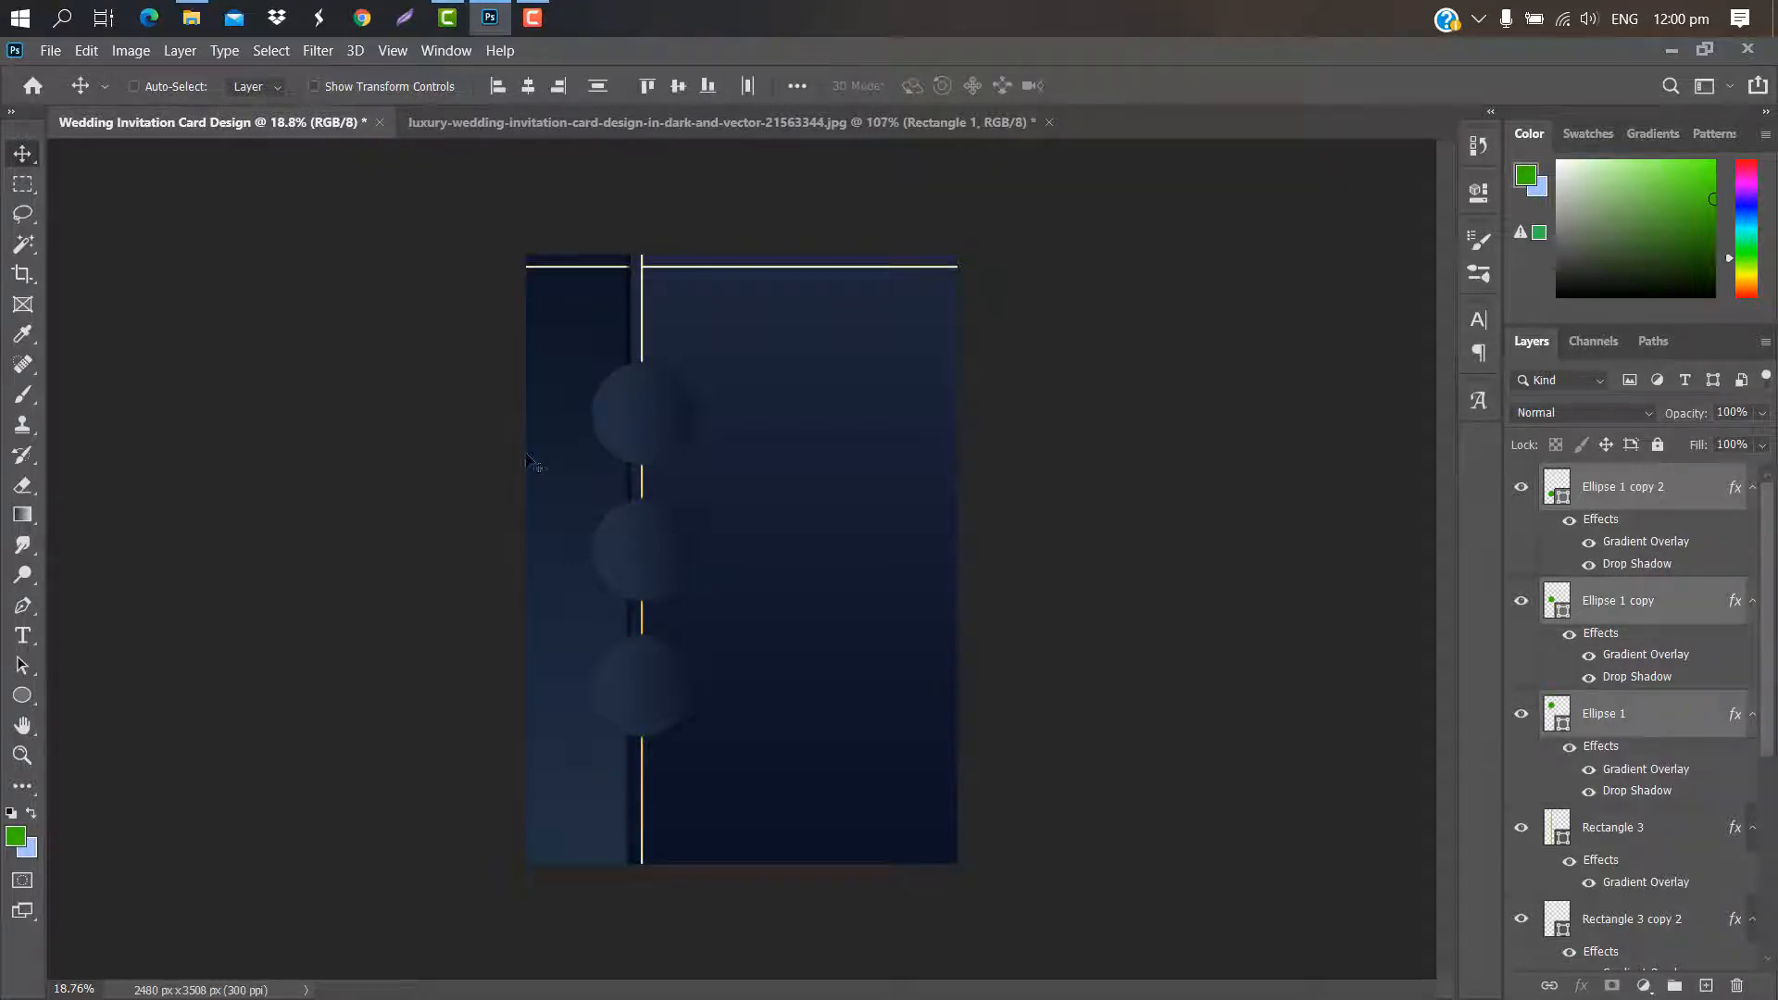
{"action": "key", "text": "ctrl+t"}
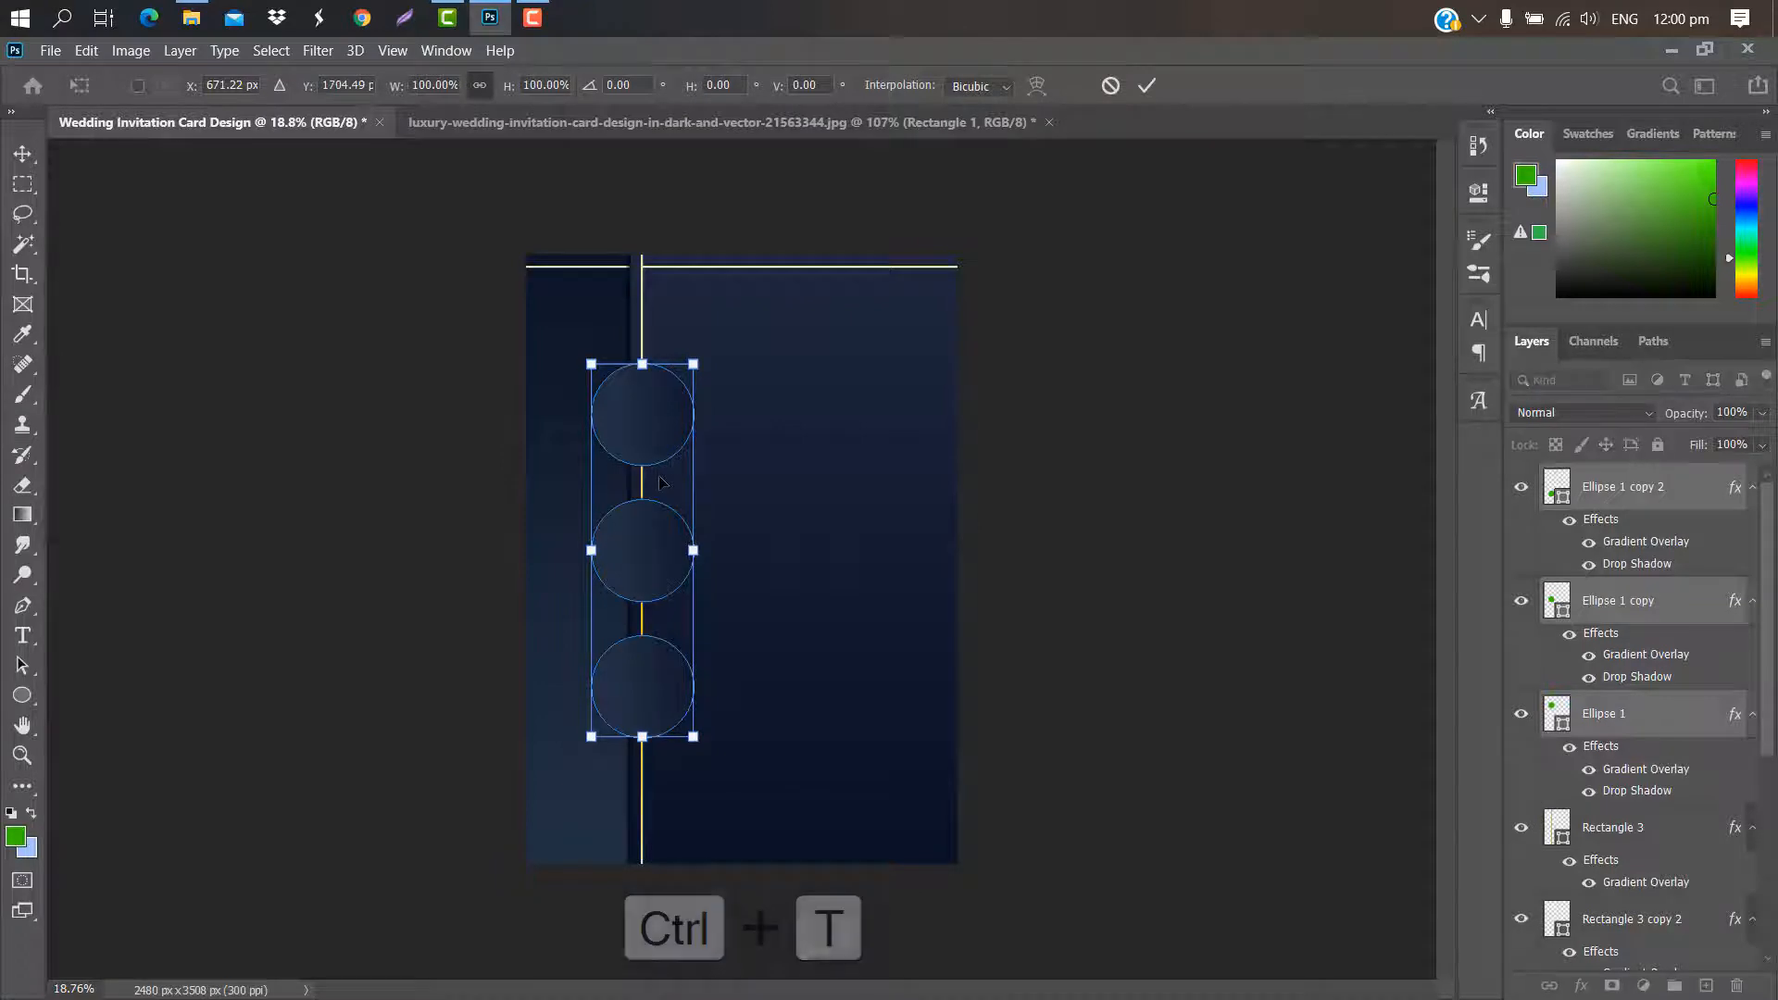
{"action": "key", "text": "shift+Down"}
{"action": "key", "text": "shift+Down"}
{"action": "key", "text": "shift+Down"}
{"action": "key", "text": "shift+Down"}
{"action": "key", "text": "shift+Down"}
{"action": "key", "text": "shift+Down"}
{"action": "key", "text": "shift+Down"}
{"action": "key", "text": "shift+Down"}
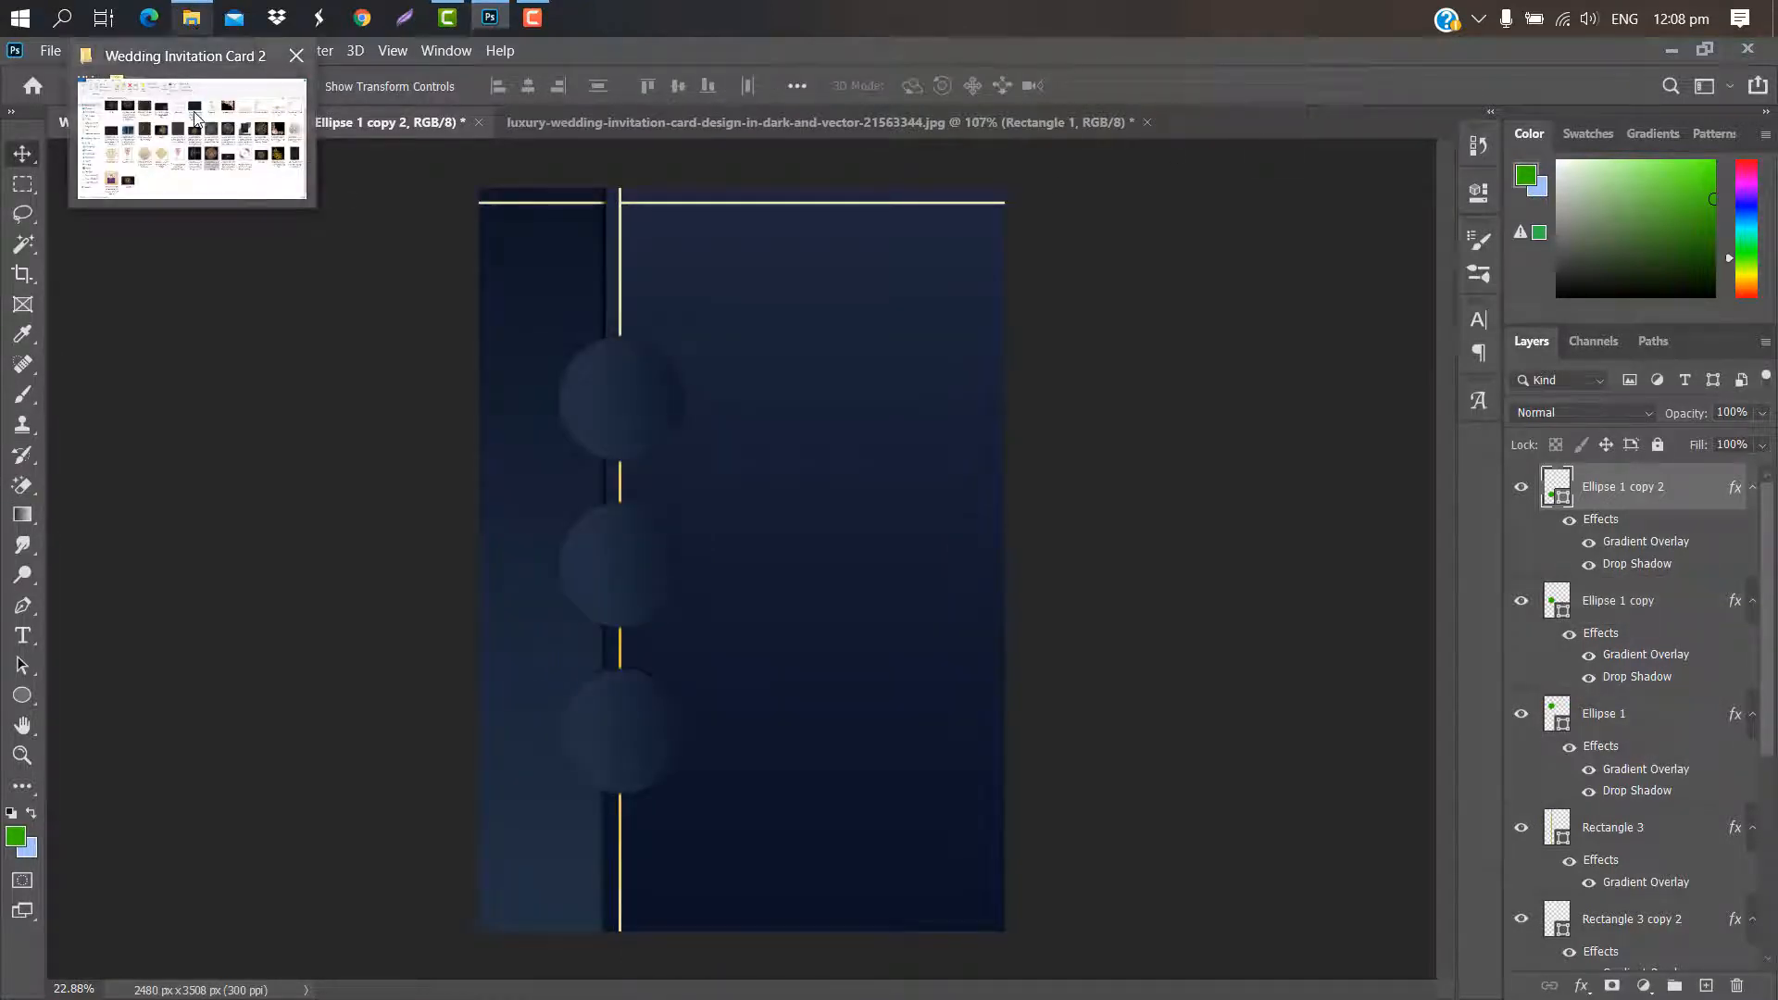
Place the image pngtree-luxury-mandala-background-png-image_2189043 from the Wedding Invitation Card 2 folder on the card at its fitted size
{"action": "left_click", "coordinate": [190, 23]}
{"action": "left_click_drag", "start_coordinate": [1038, 644], "coordinate": [684, 403]}
{"action": "left_click", "coordinate": [1122, 85]}
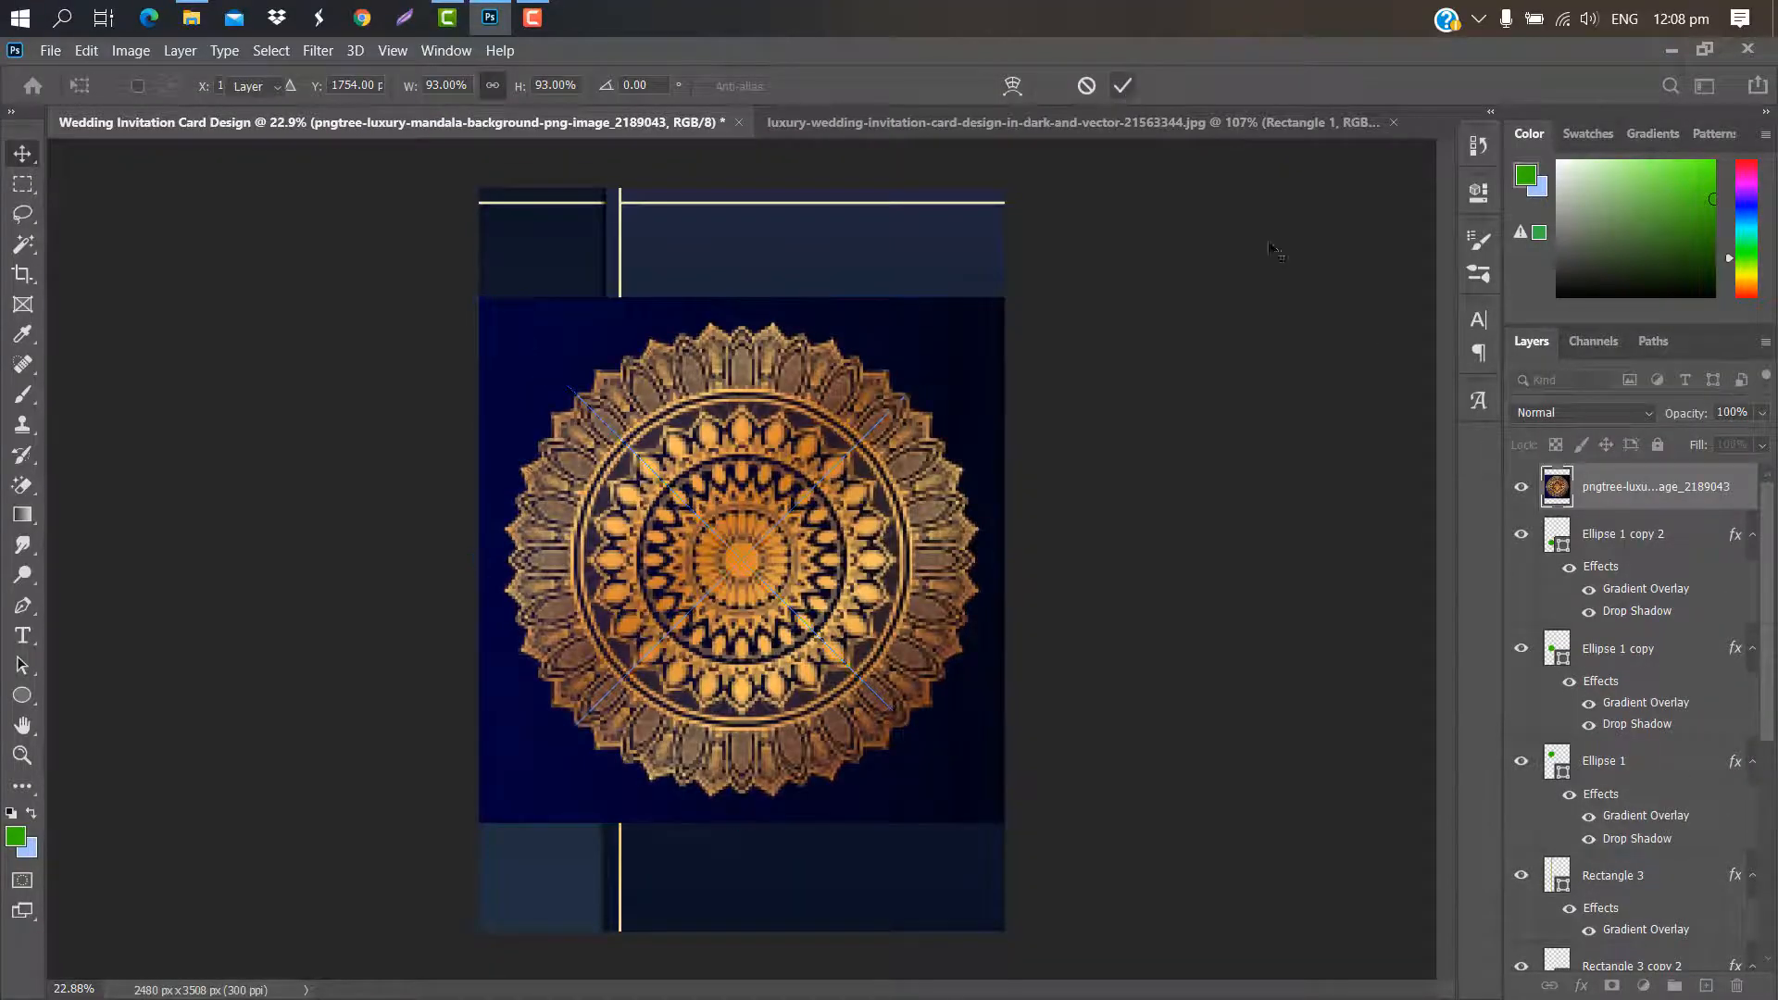
Rasterize the mandala layer and erase its dark blue background with the Magic Eraser at tolerance 32
{"action": "right_click", "coordinate": [1751, 491]}
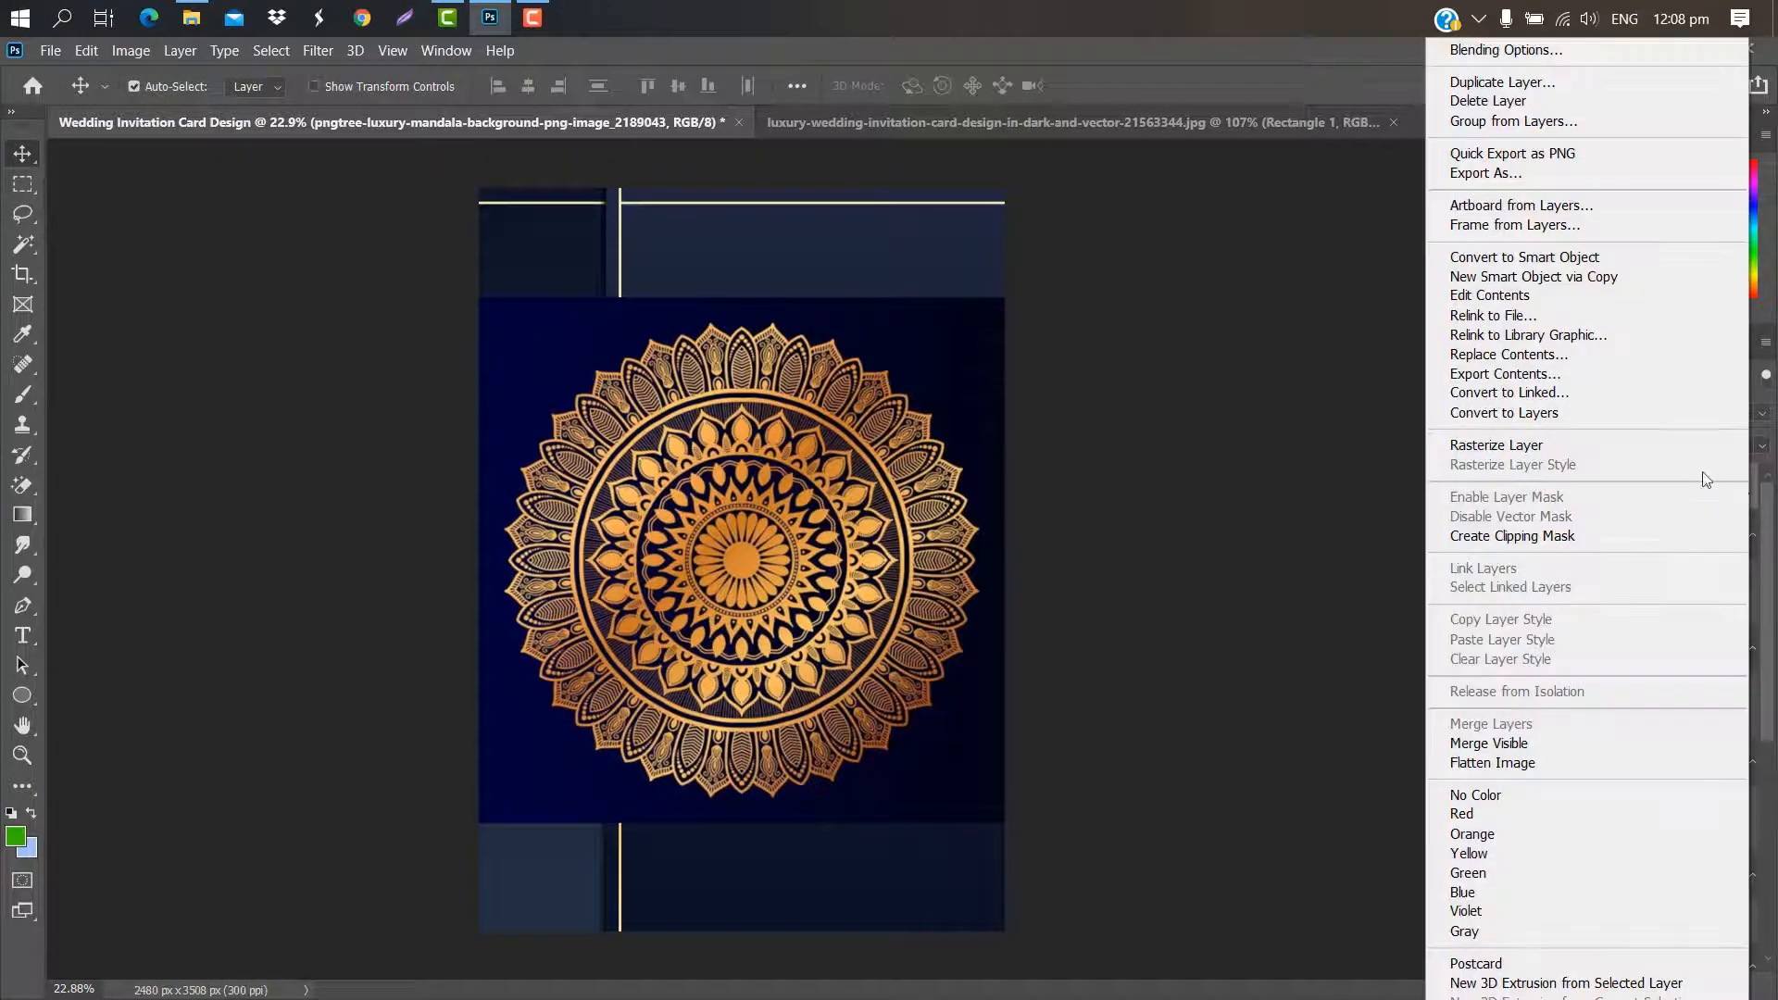
{"action": "left_click", "coordinate": [1519, 444]}
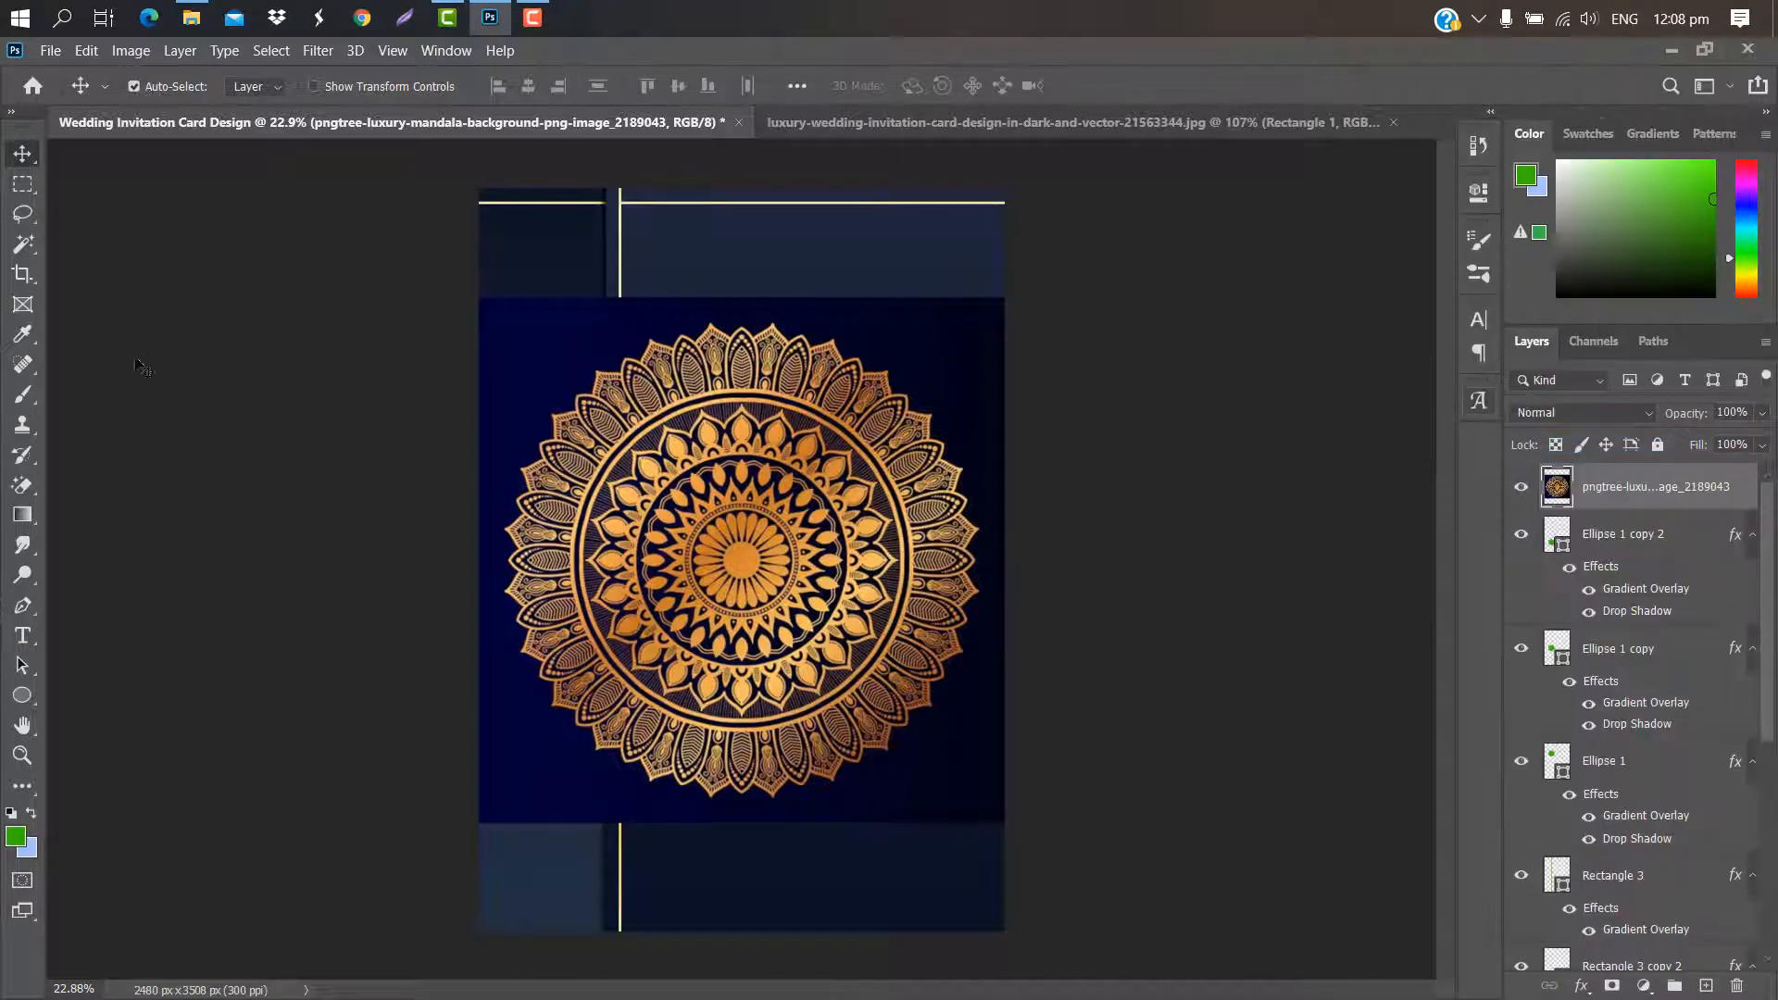
{"action": "left_click", "coordinate": [22, 485]}
{"action": "left_click", "coordinate": [118, 526]}
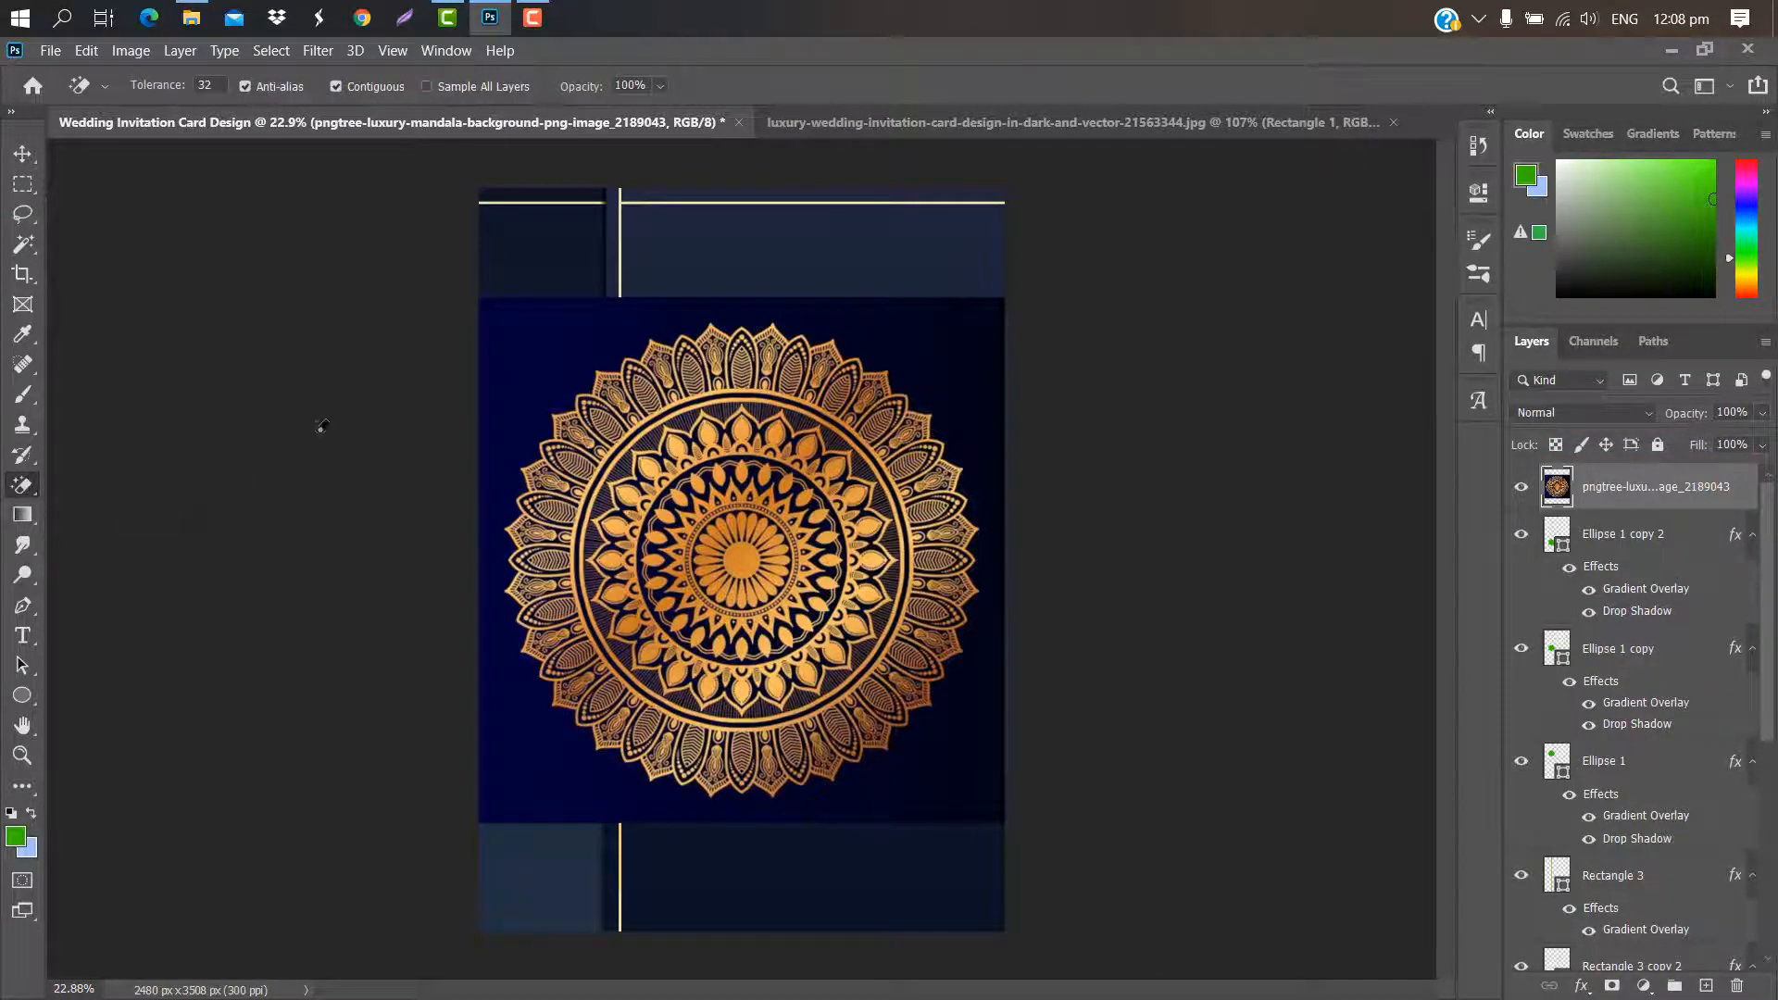
{"action": "left_click", "coordinate": [900, 340]}
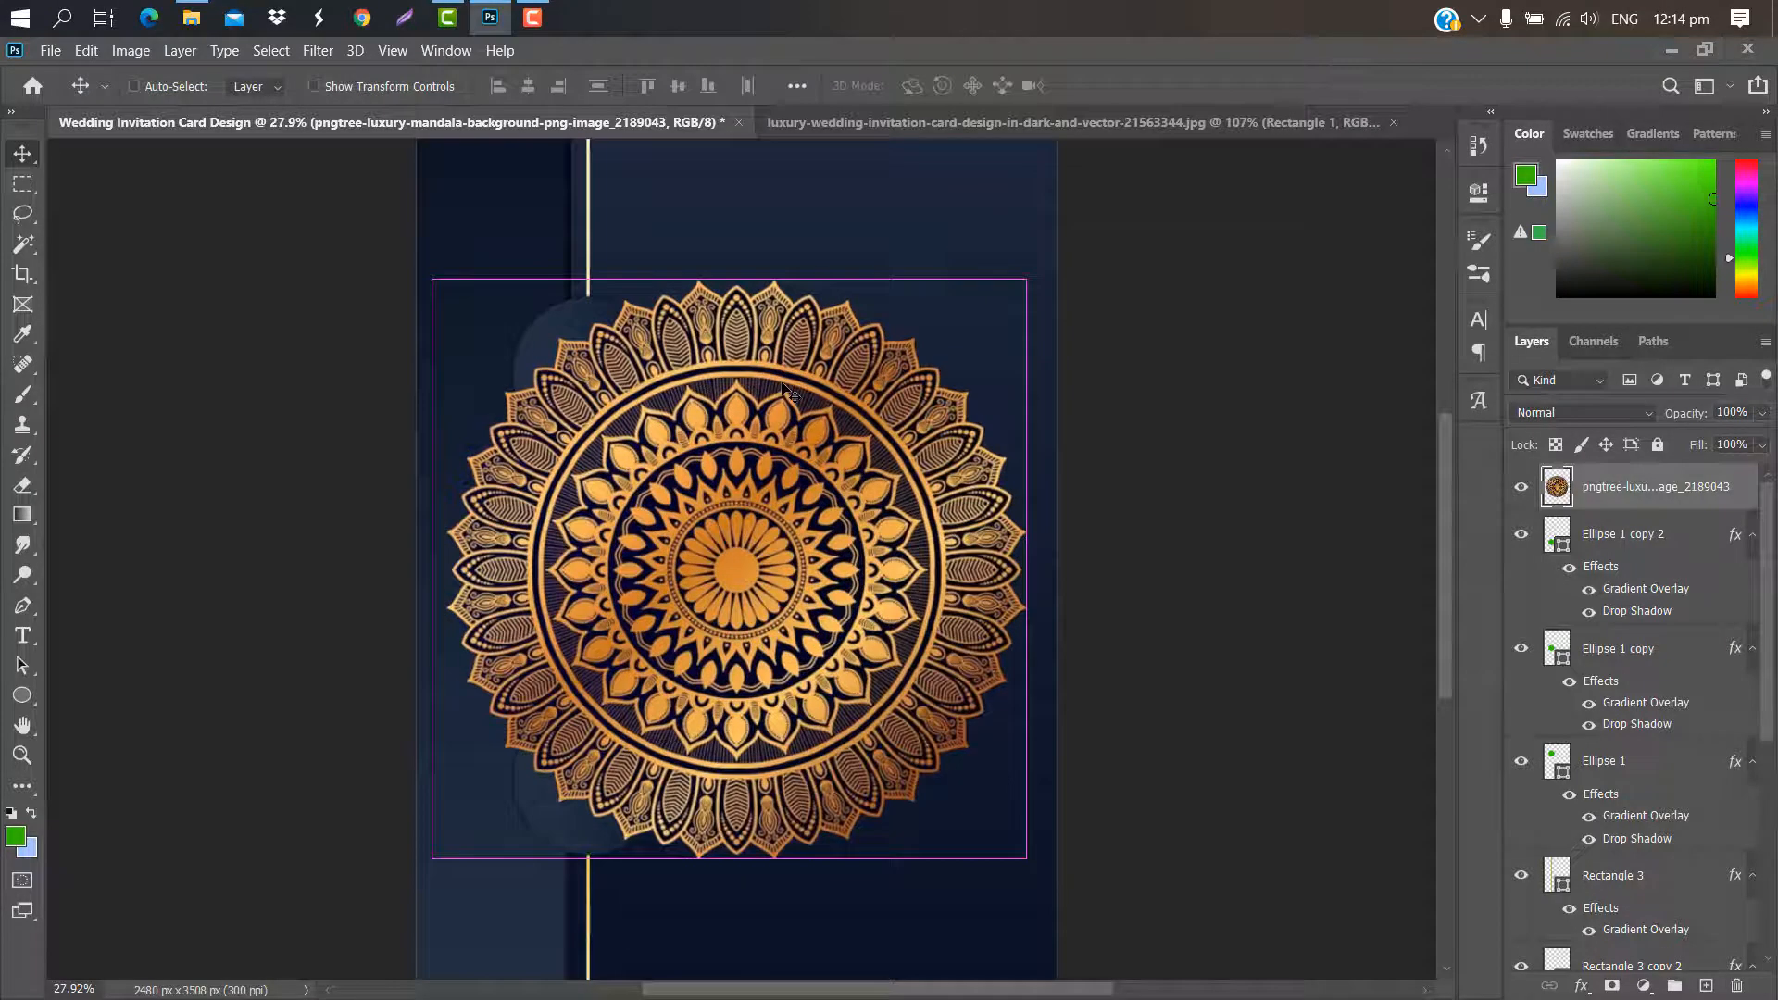
Scale the mandala proportionally to about 22.15% and center it inside the uppermost circle, at about X 670, Y 995 px
{"action": "key", "text": "ctrl+t"}
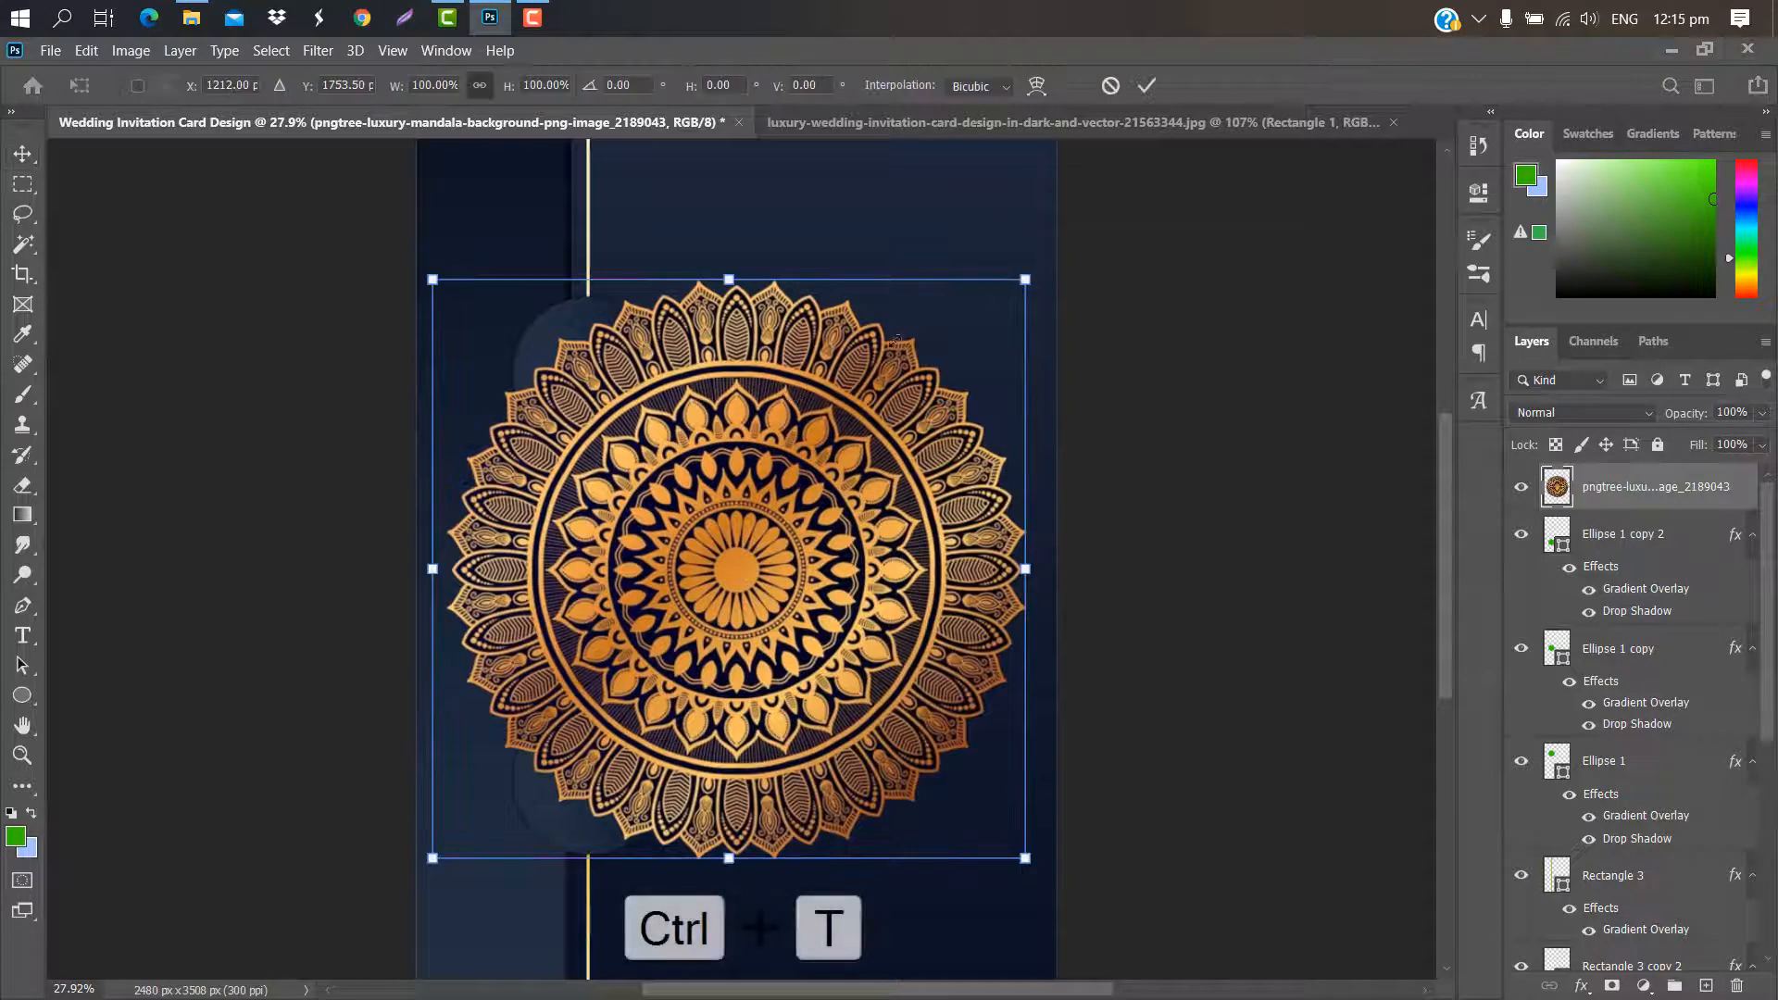
{"action": "left_click_drag", "start_coordinate": [1038, 278], "coordinate": [581, 650]}
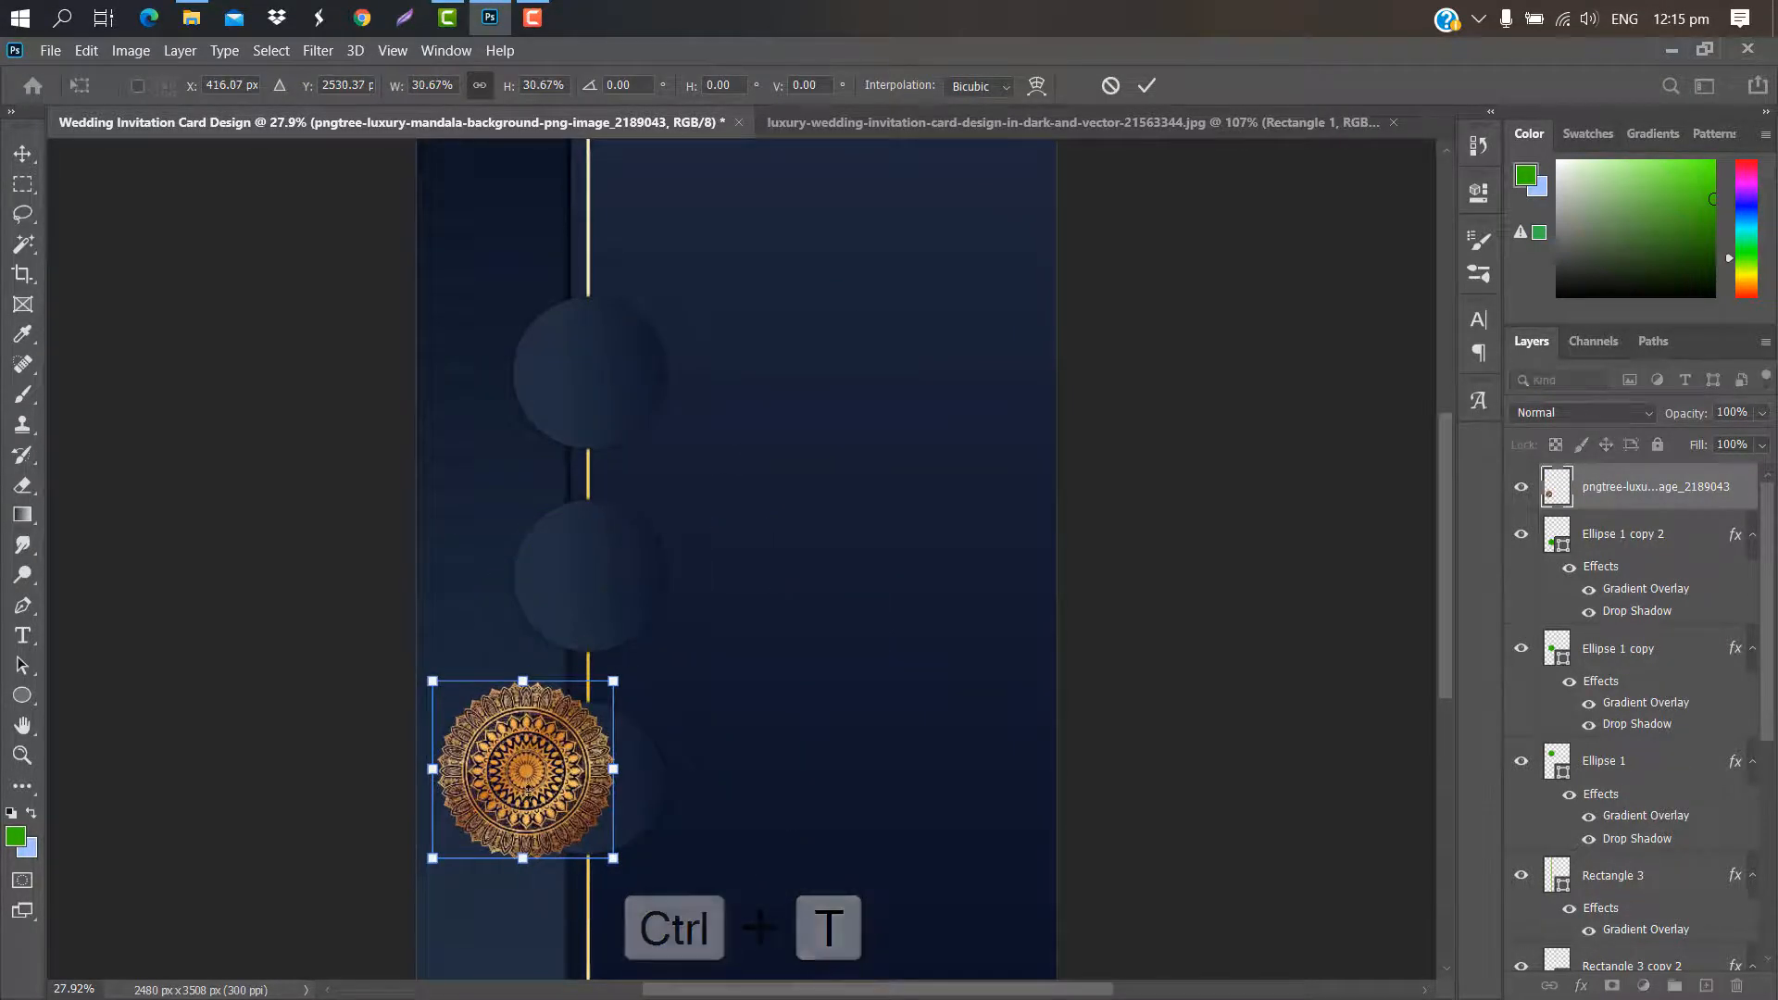
{"action": "left_click_drag", "start_coordinate": [537, 769], "coordinate": [602, 387]}
{"action": "left_click_drag", "start_coordinate": [680, 296], "coordinate": [612, 364]}
{"action": "left_click_drag", "start_coordinate": [561, 427], "coordinate": [585, 380]}
{"action": "scroll", "coordinate": [598, 383], "scroll_direction": "up", "scroll_amount": 5}
{"action": "left_click_drag", "start_coordinate": [686, 230], "coordinate": [725, 199]}
{"action": "left_click_drag", "start_coordinate": [626, 288], "coordinate": [628, 300]}
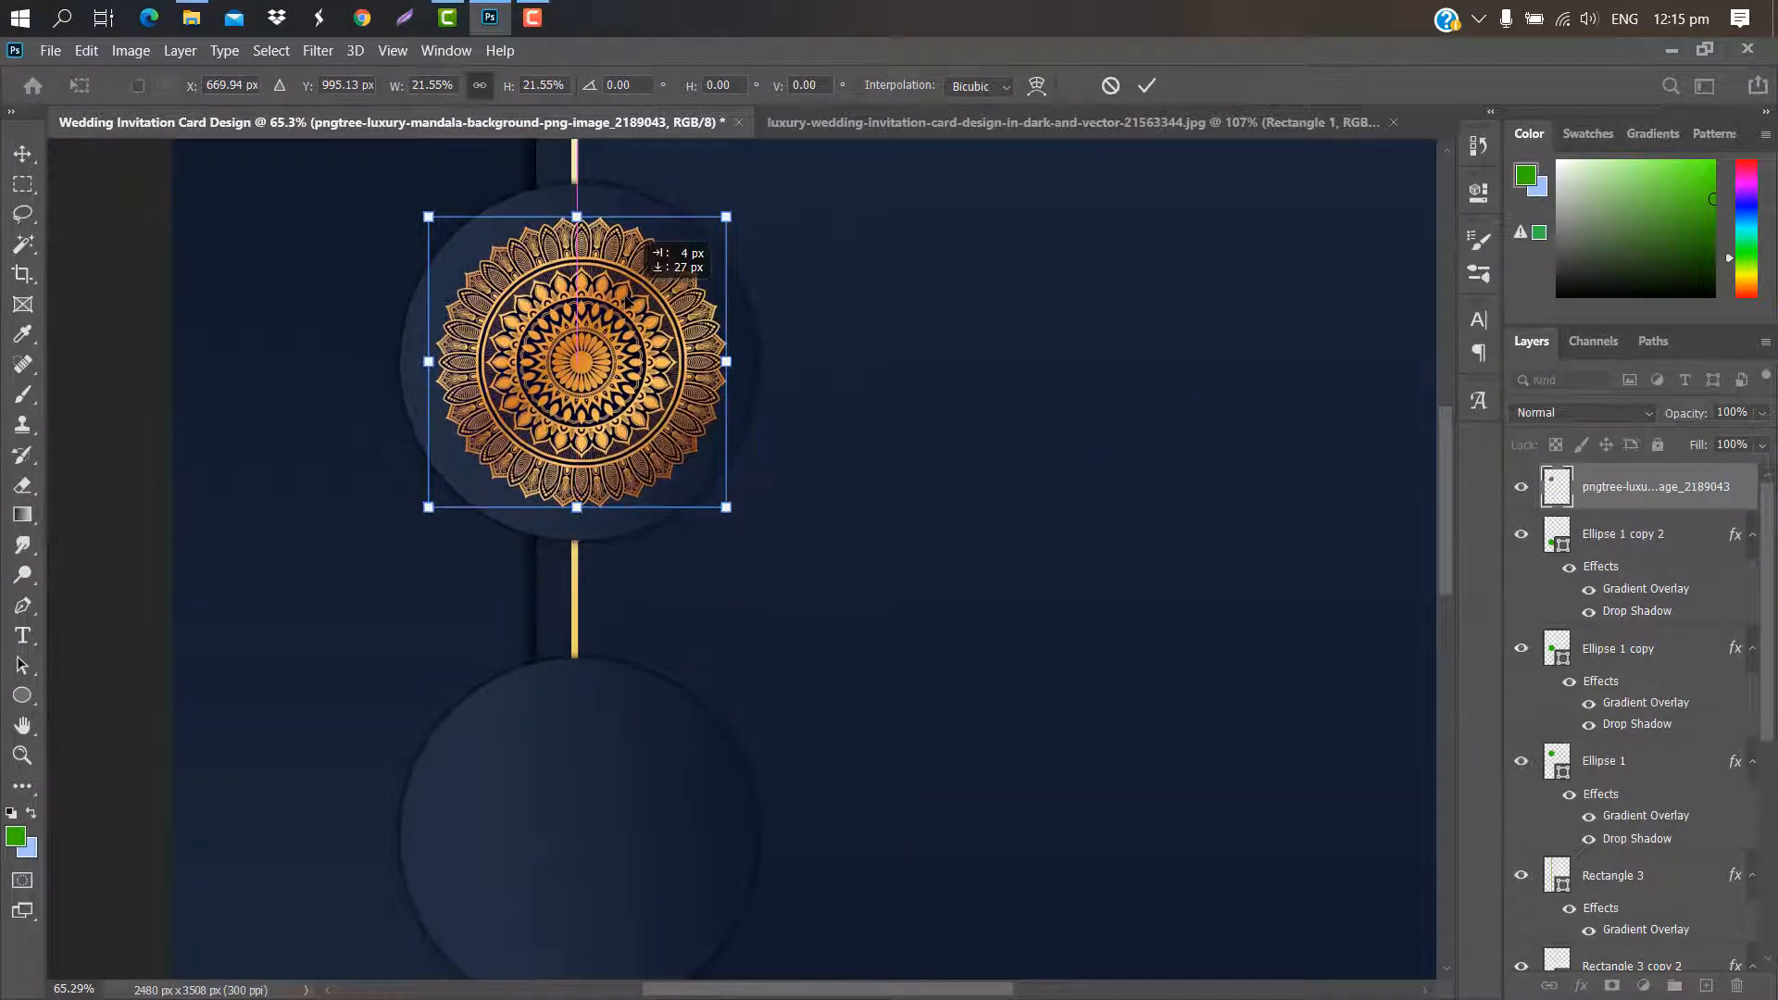
{"action": "left_click_drag", "start_coordinate": [726, 217], "coordinate": [731, 212]}
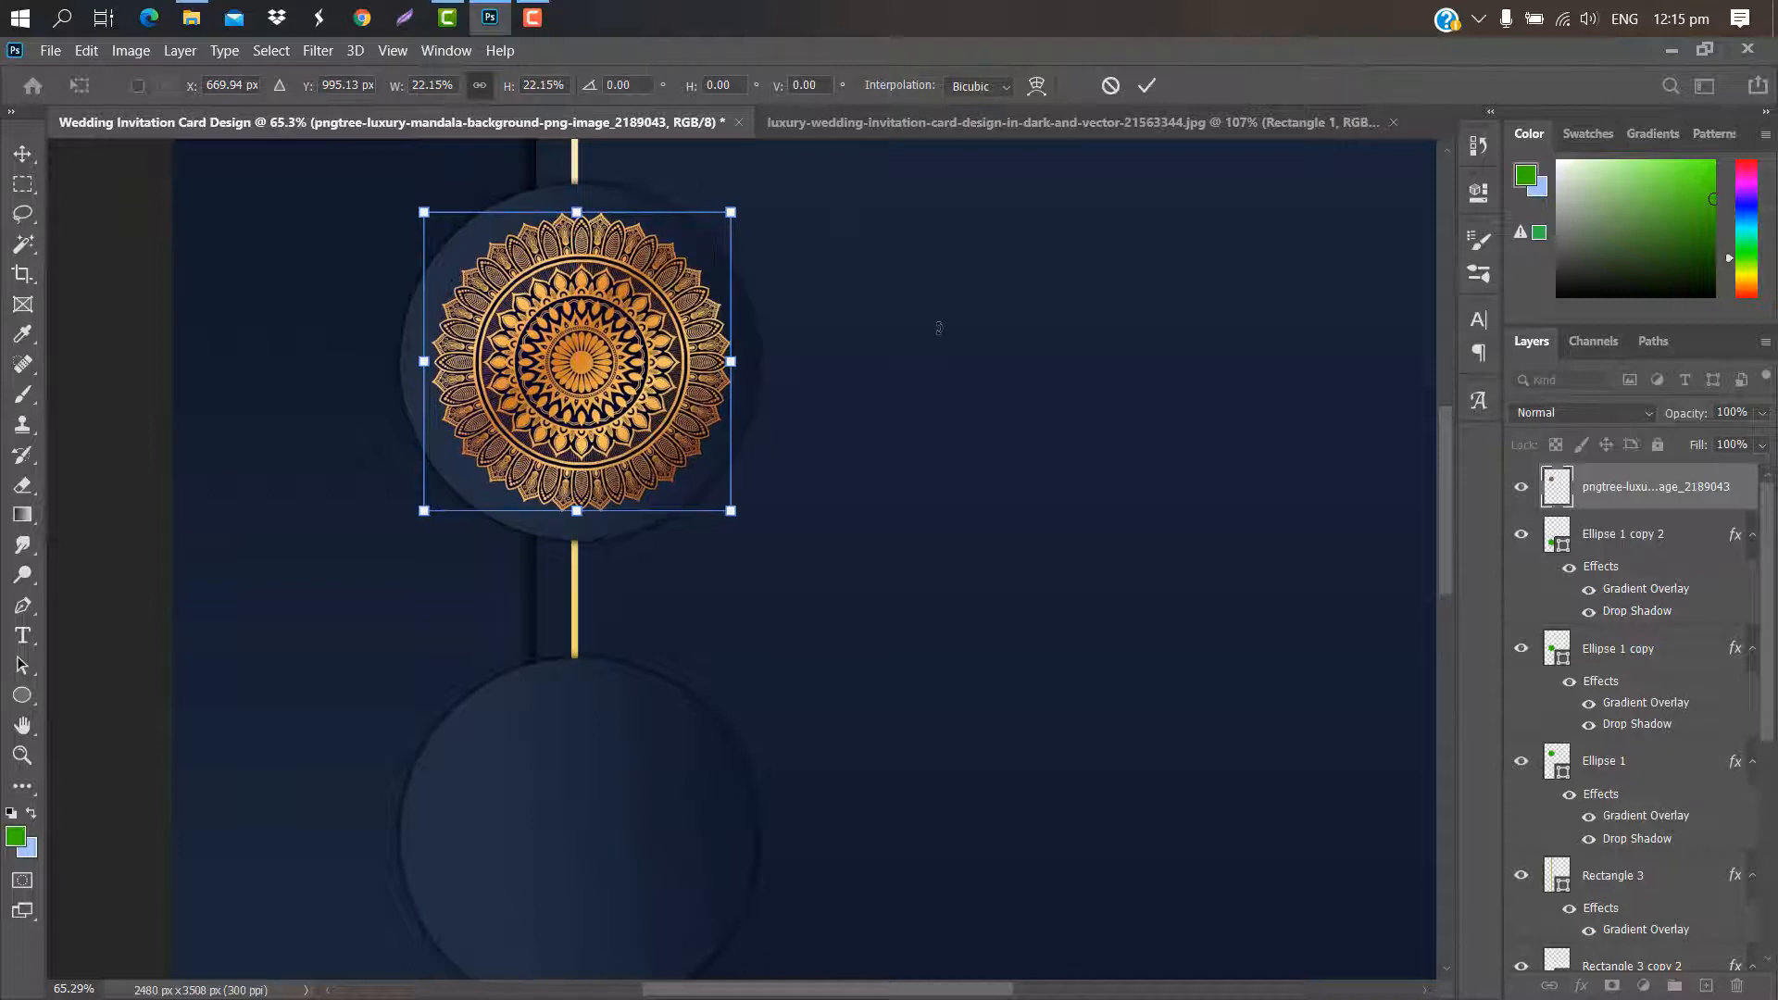
{"action": "left_click", "coordinate": [1146, 86]}
Duplicate the mandala and center the copy inside the middle circle, at about X 666, Y 1782 px
{"action": "scroll", "coordinate": [655, 315], "scroll_direction": "down", "scroll_amount": 3}
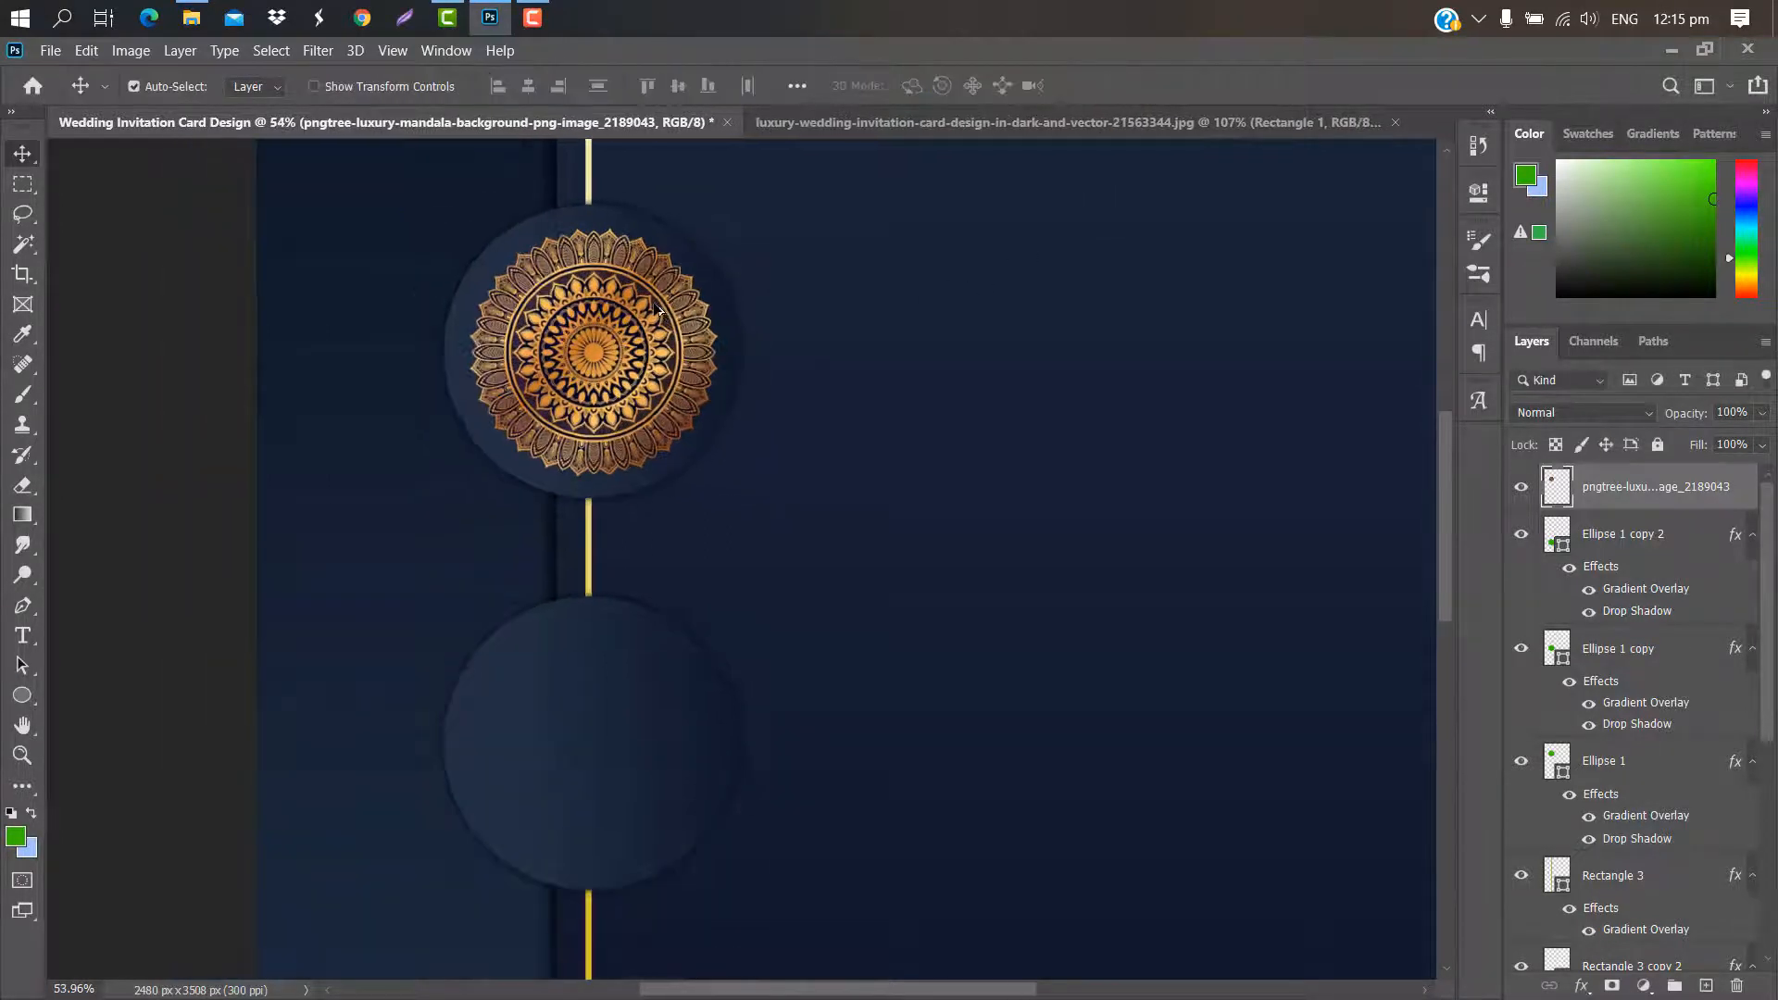
{"action": "scroll", "coordinate": [655, 315], "scroll_direction": "up", "scroll_amount": 2}
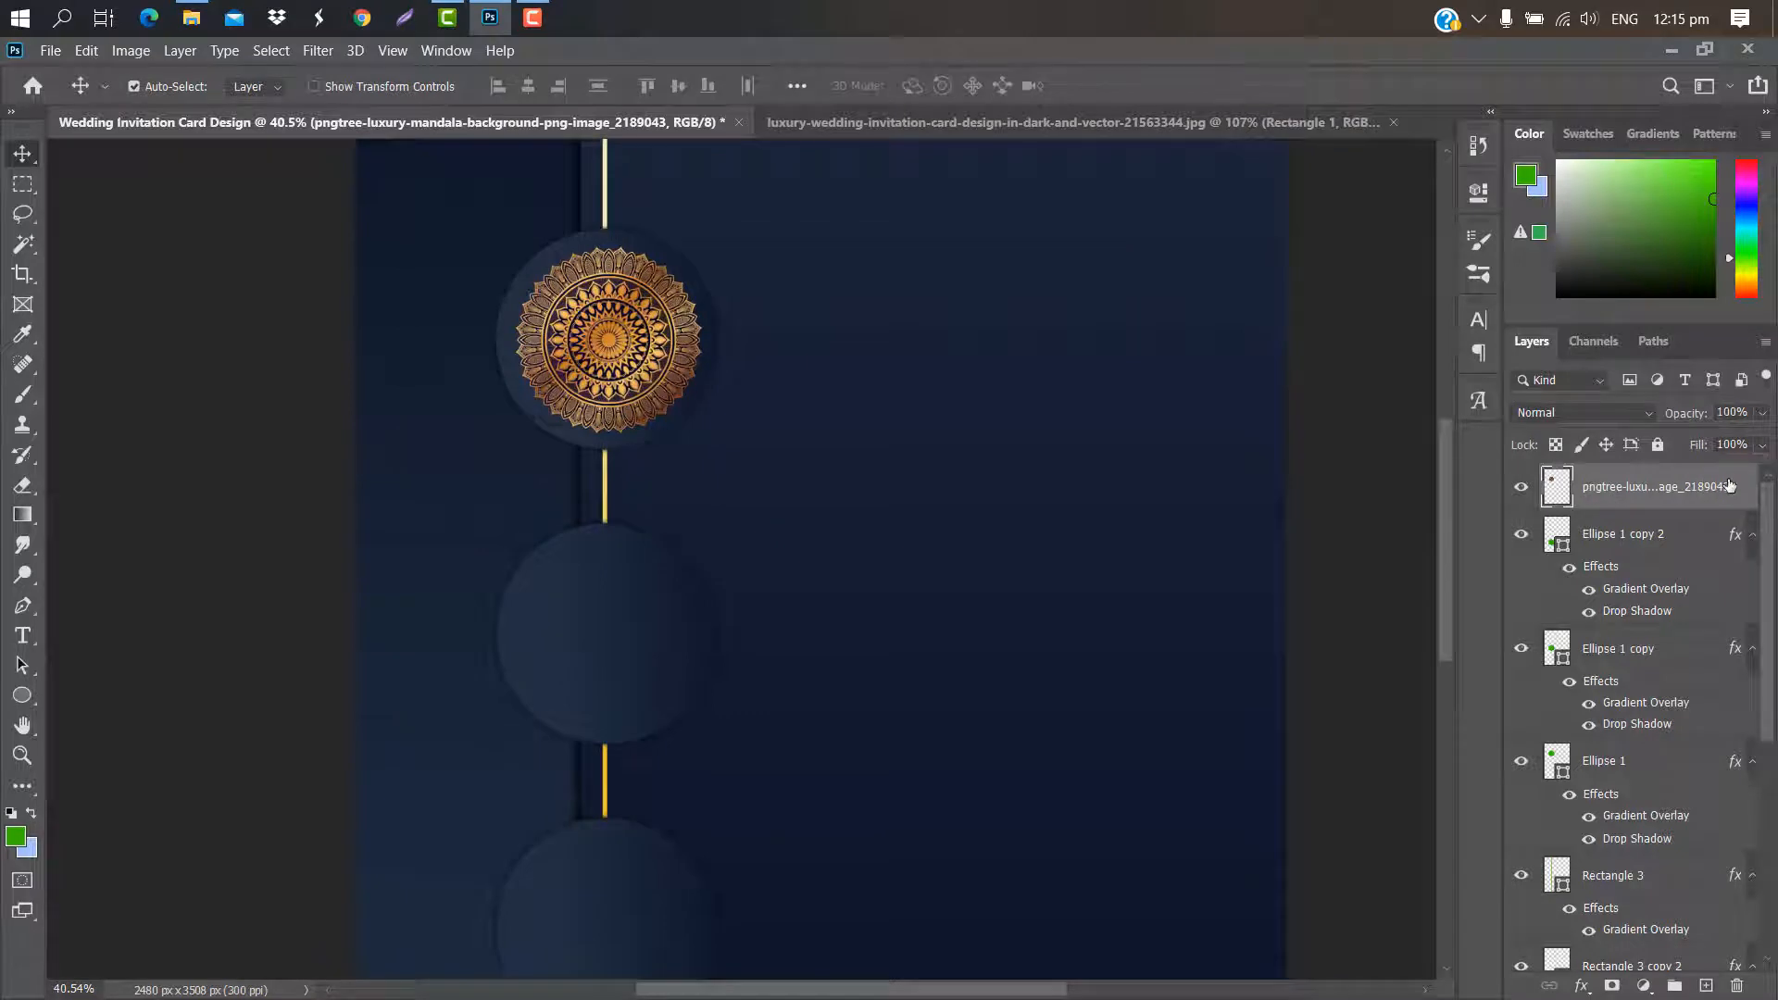
{"action": "left_click_drag", "start_coordinate": [1729, 486], "coordinate": [1706, 985]}
{"action": "key", "text": "ctrl+t"}
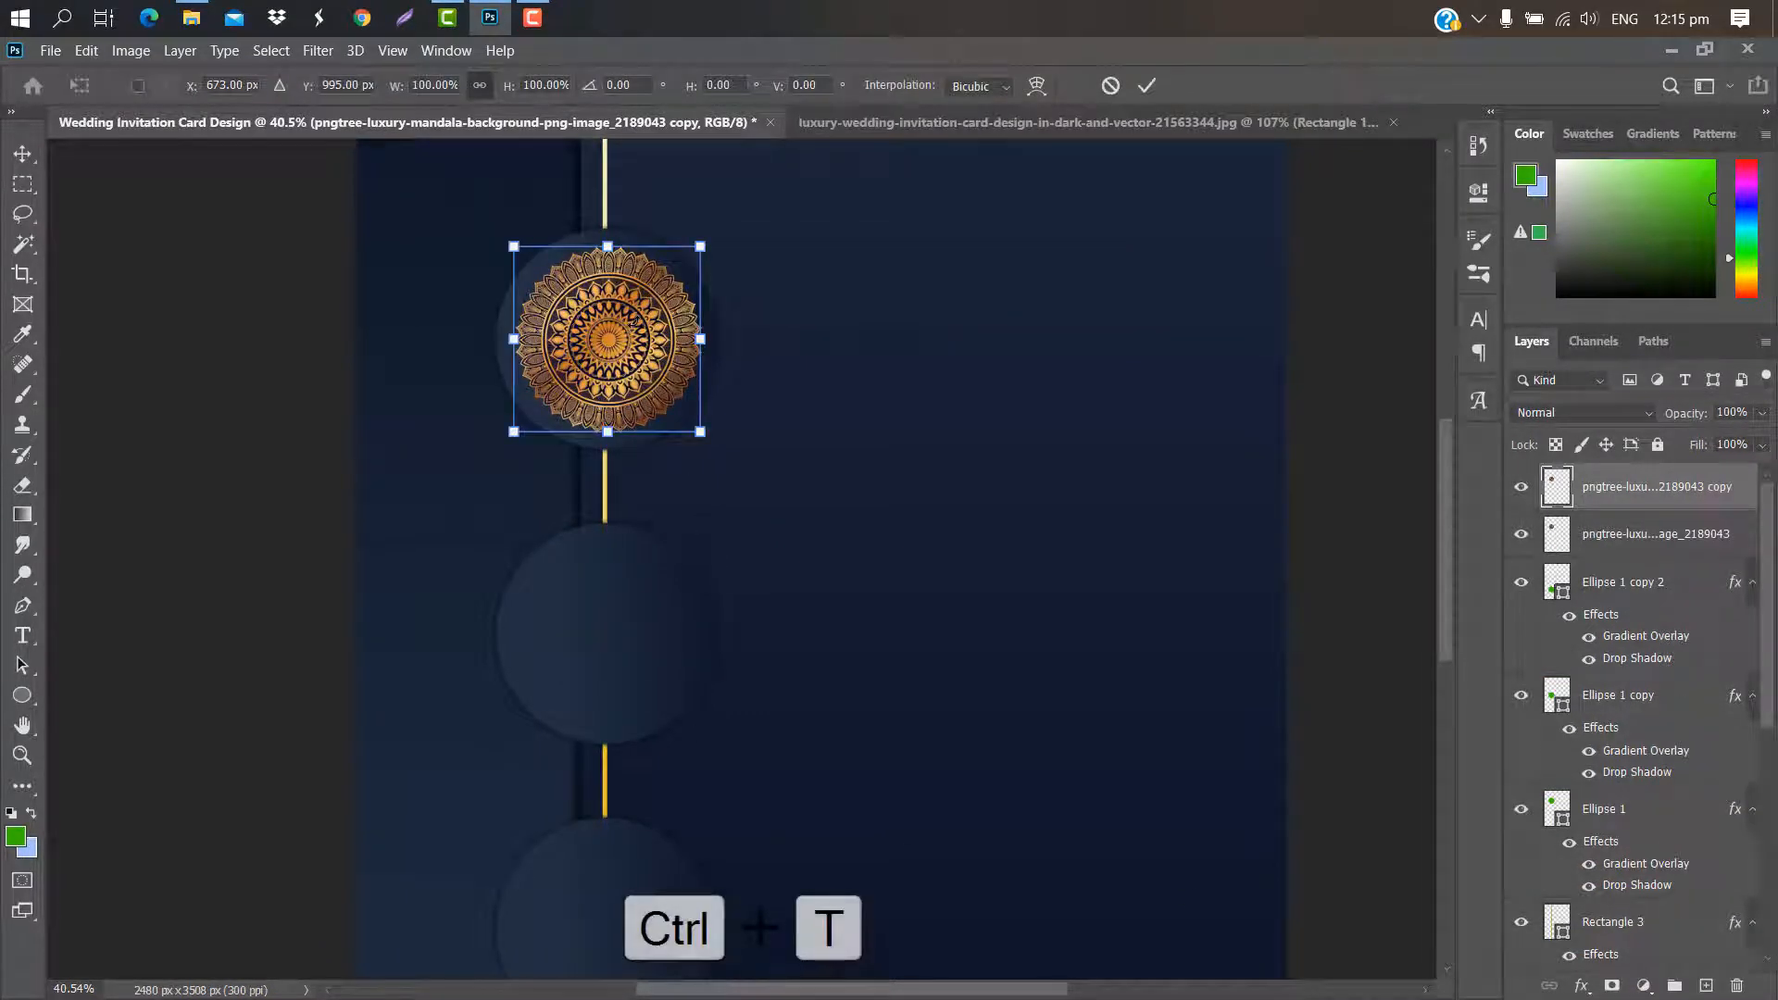
{"action": "left_click_drag", "start_coordinate": [633, 326], "coordinate": [643, 607]}
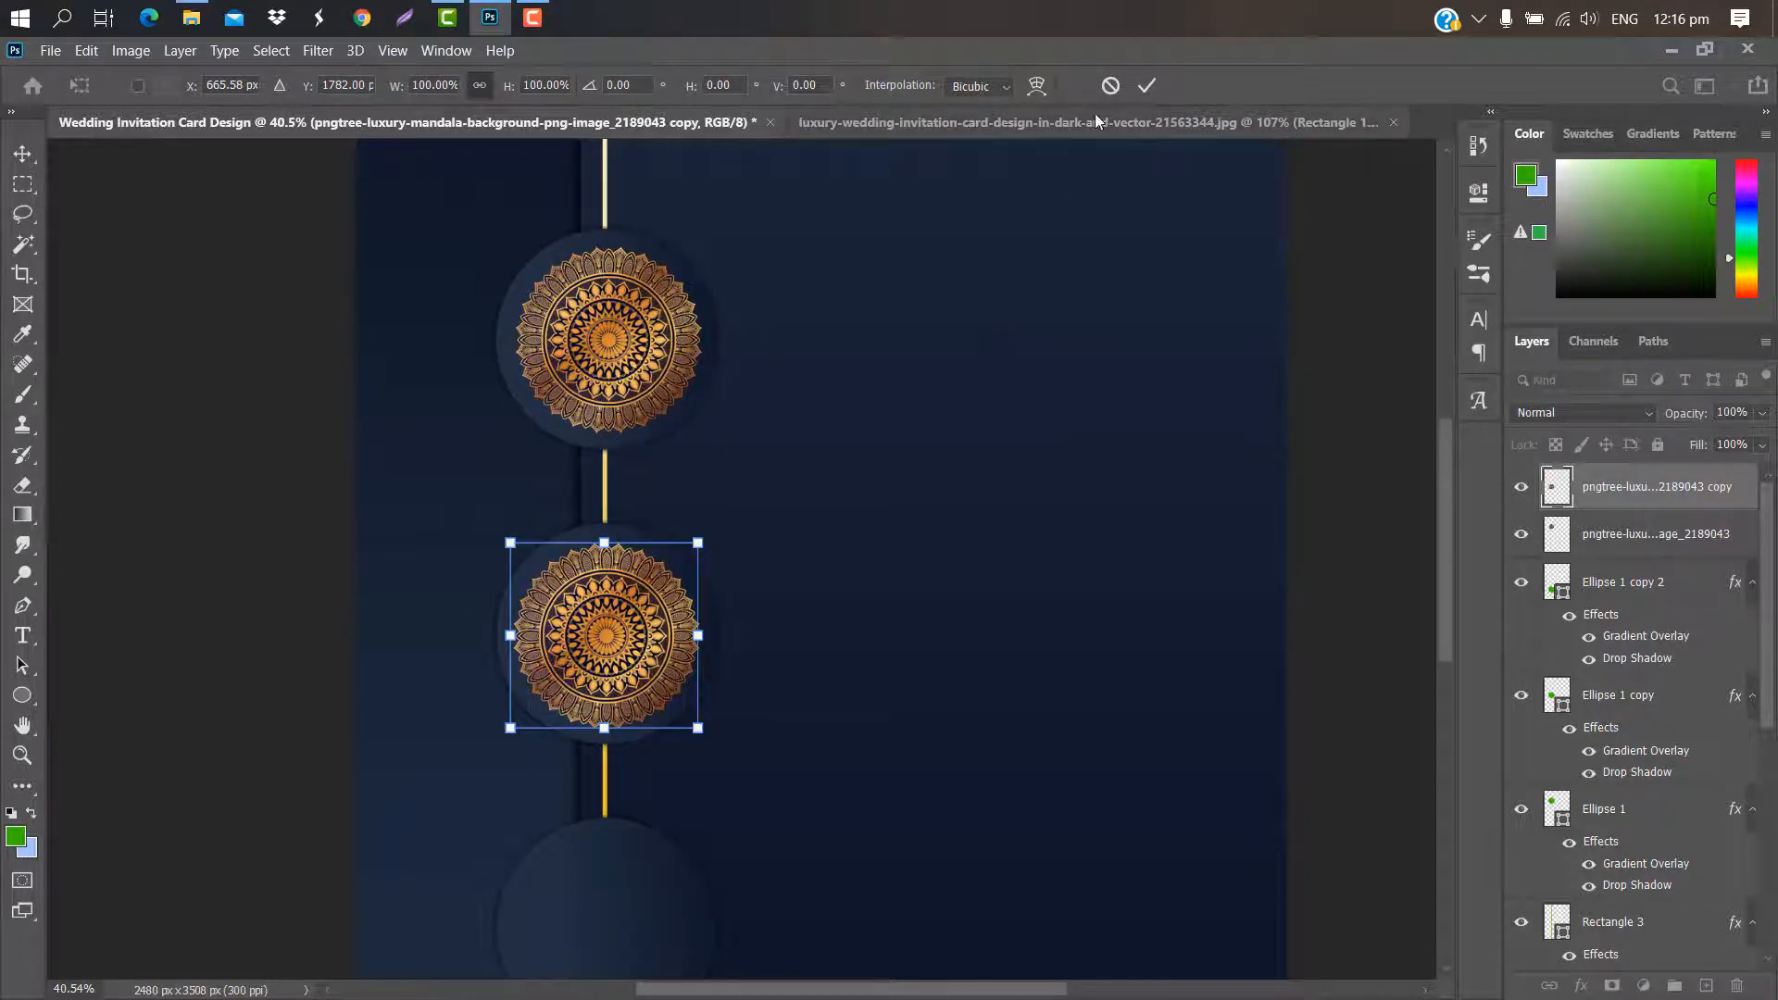
{"action": "left_click", "coordinate": [1146, 85]}
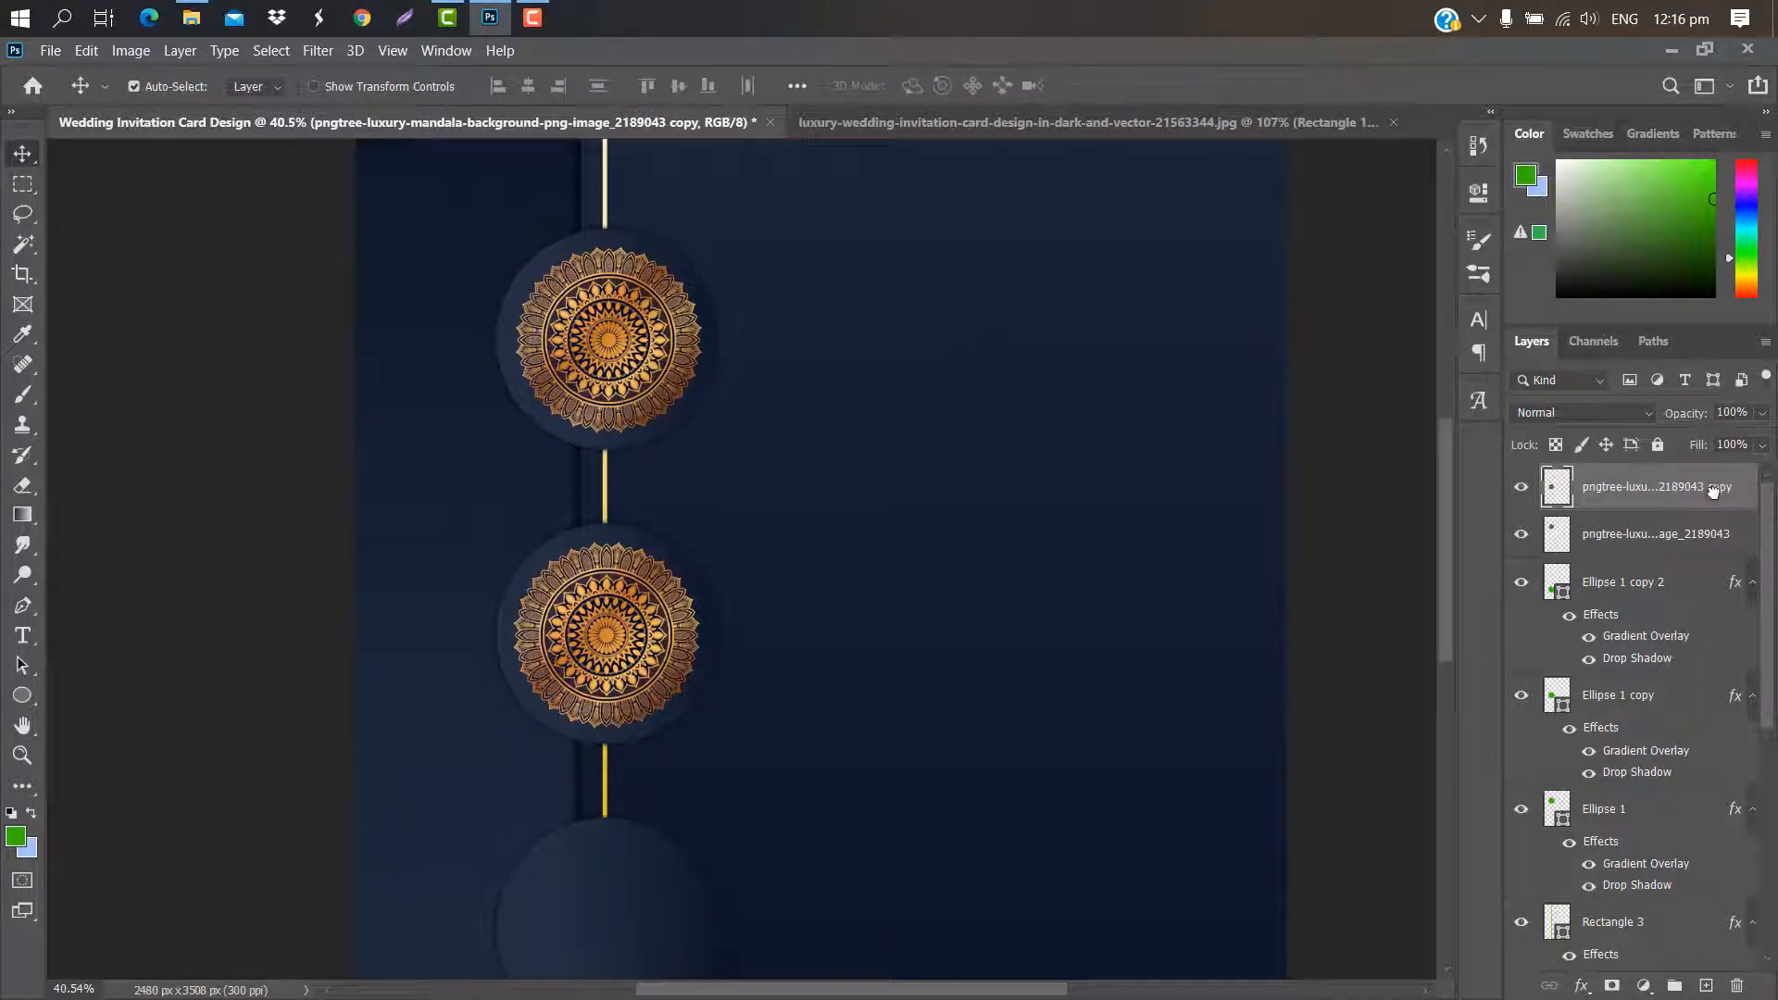
Duplicate the middle mandala and center the copy inside the lowest circle
{"action": "left_click_drag", "start_coordinate": [1714, 491], "coordinate": [1709, 985]}
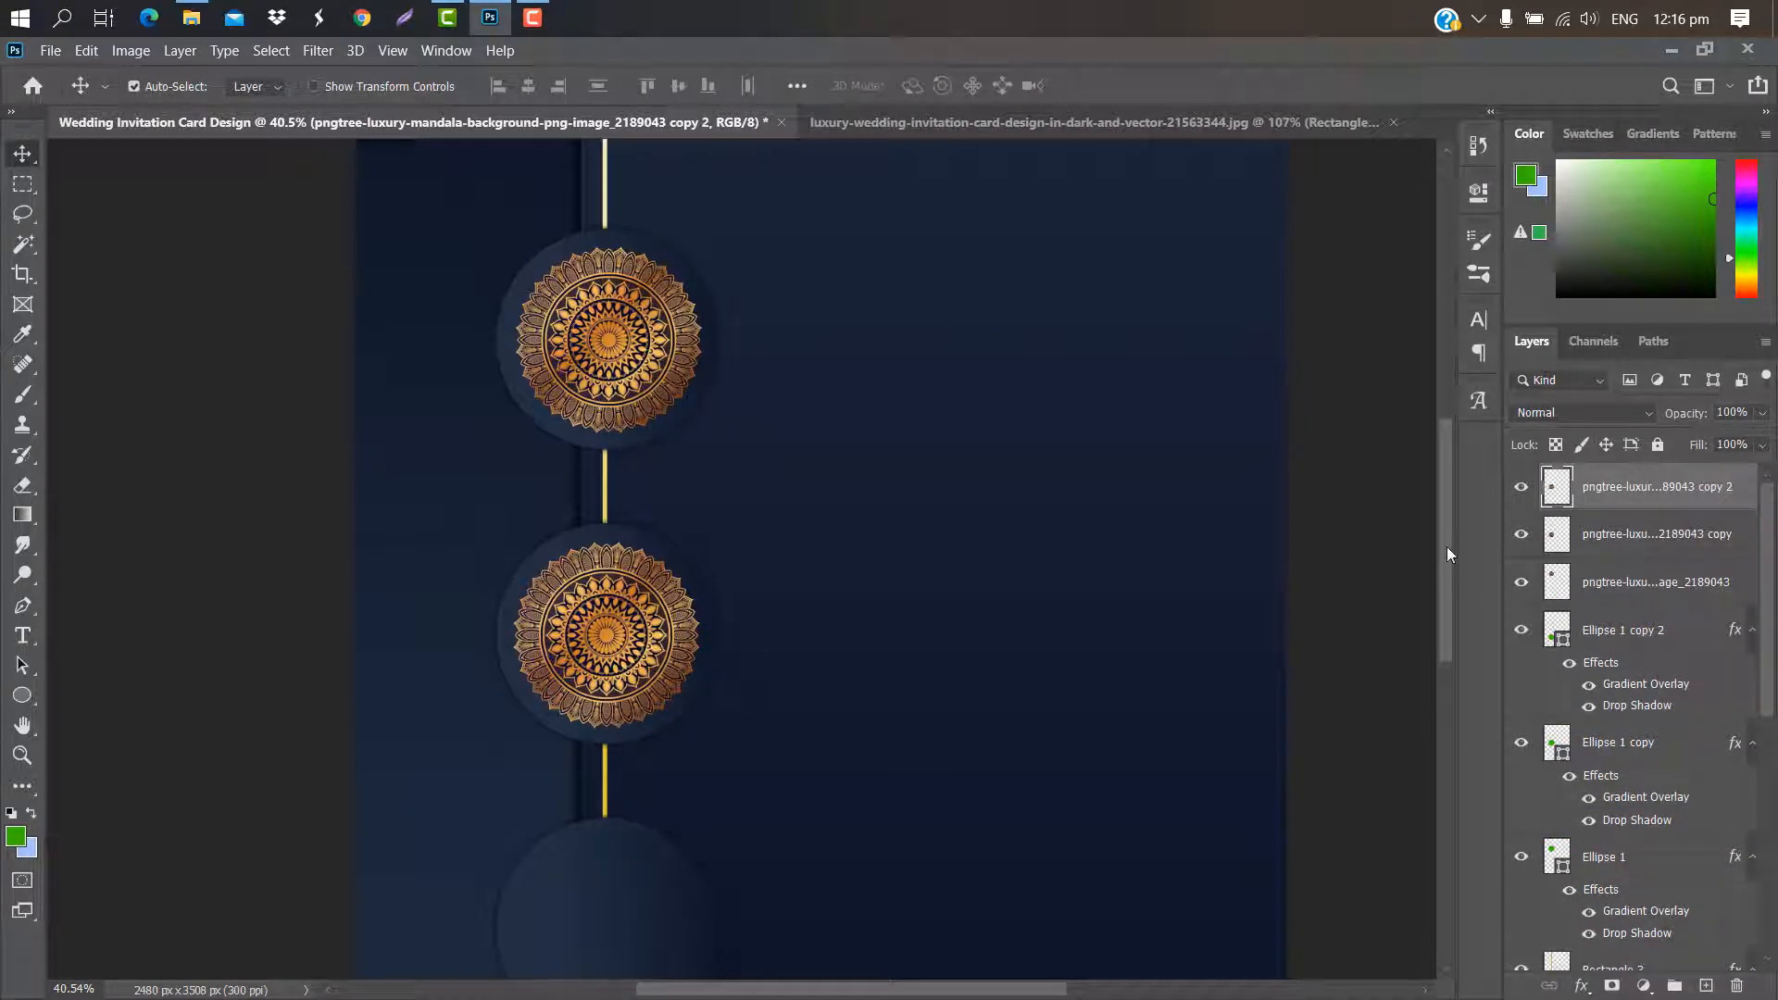
{"action": "left_click_drag", "start_coordinate": [1446, 547], "coordinate": [1443, 598]}
{"action": "key", "text": "ctrl+t"}
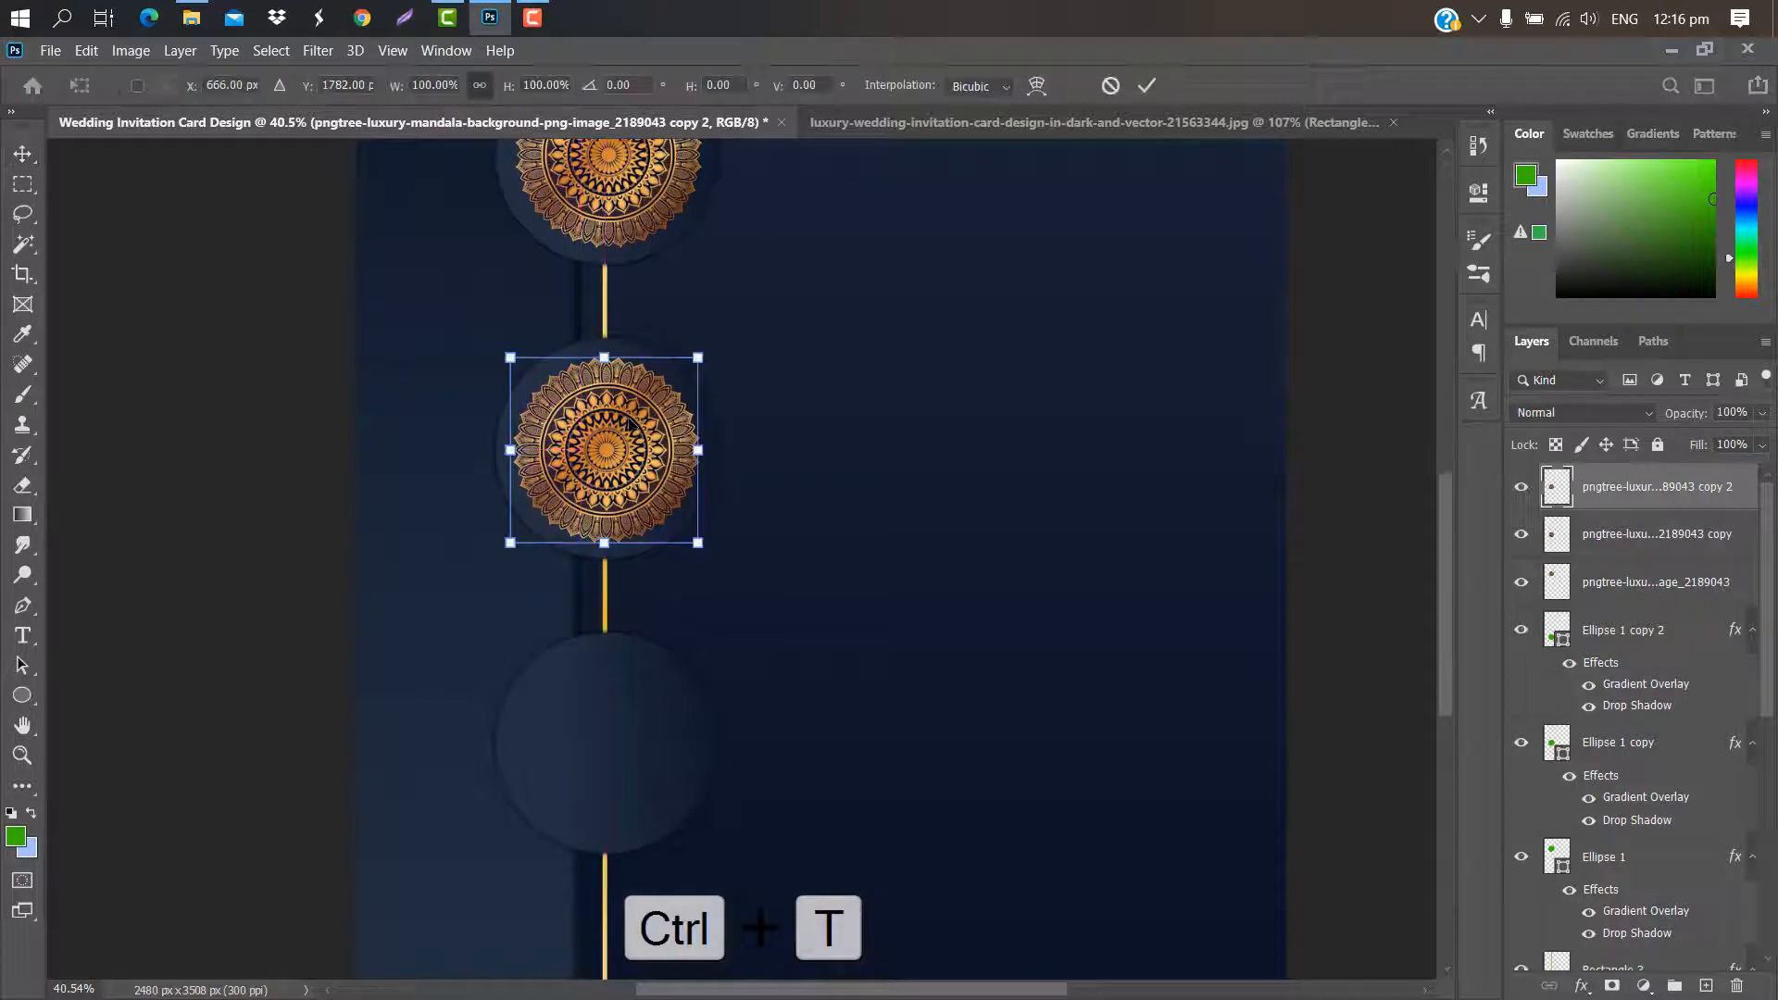
{"action": "left_click_drag", "start_coordinate": [649, 380], "coordinate": [658, 664]}
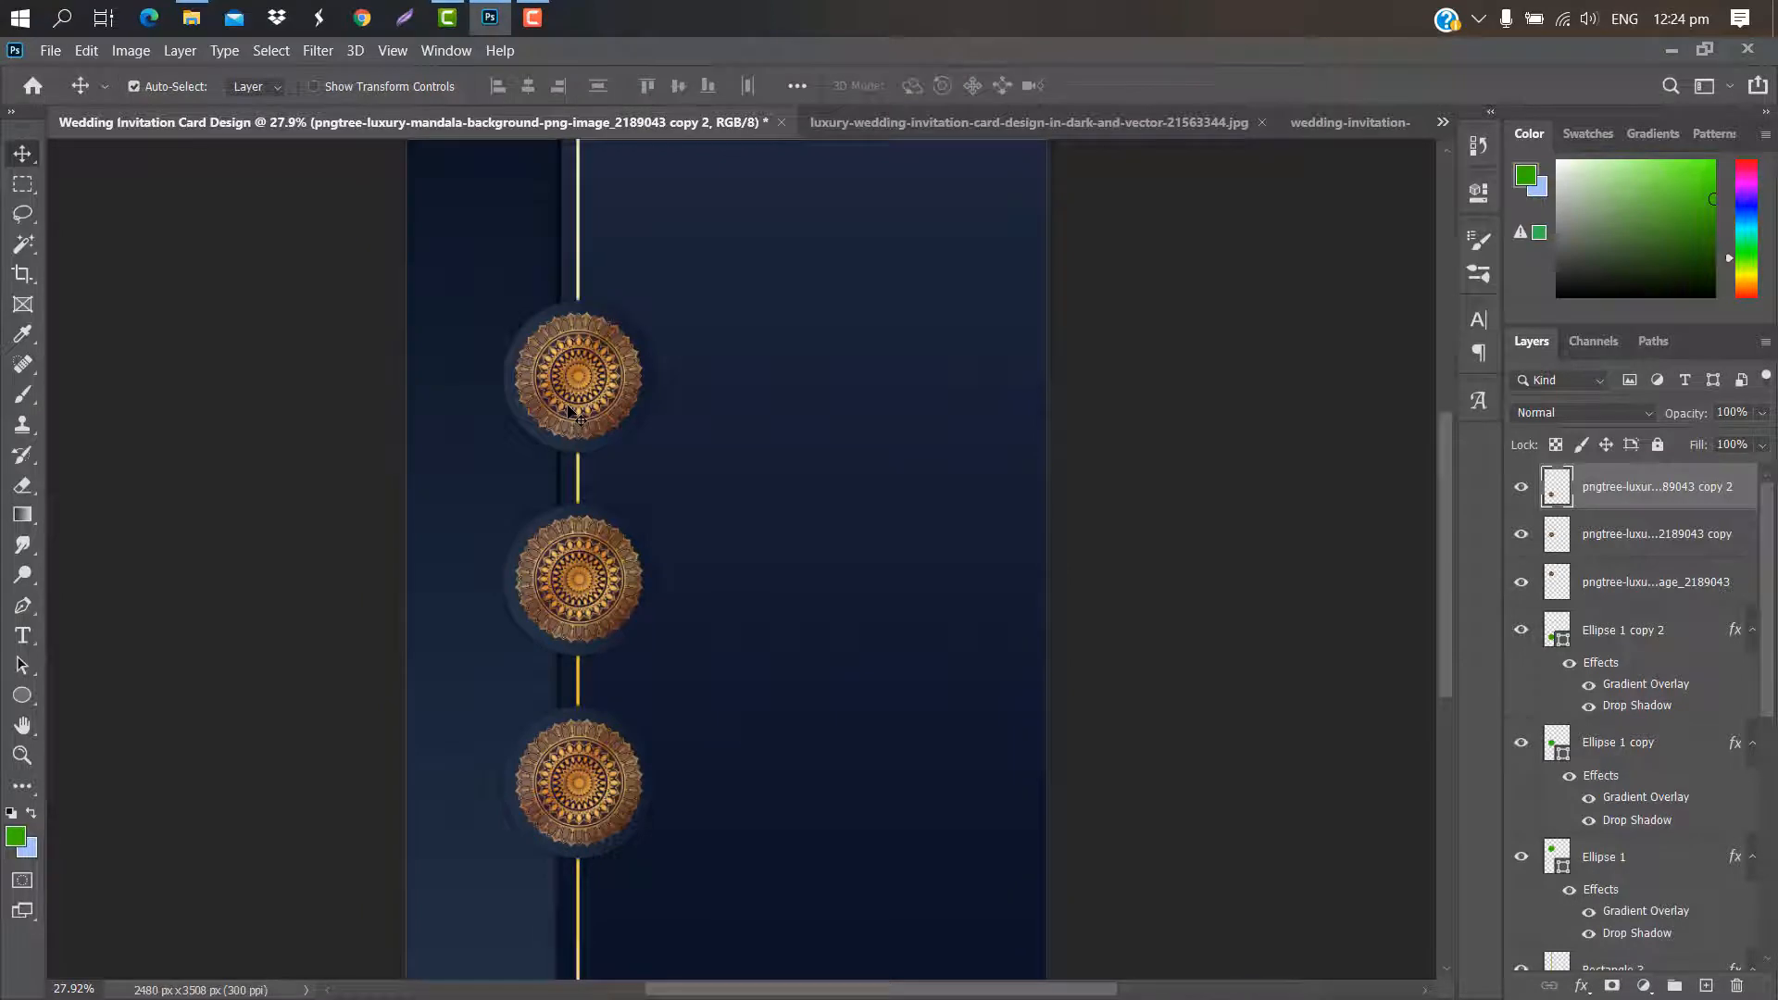
Add the white Comfortaa text "YOU ARE CORDIALLY INVITED" above the circles on the wide panel, centered at about X 1578, Y 487 px
{"action": "key", "text": "t"}
{"action": "left_click", "coordinate": [673, 275]}
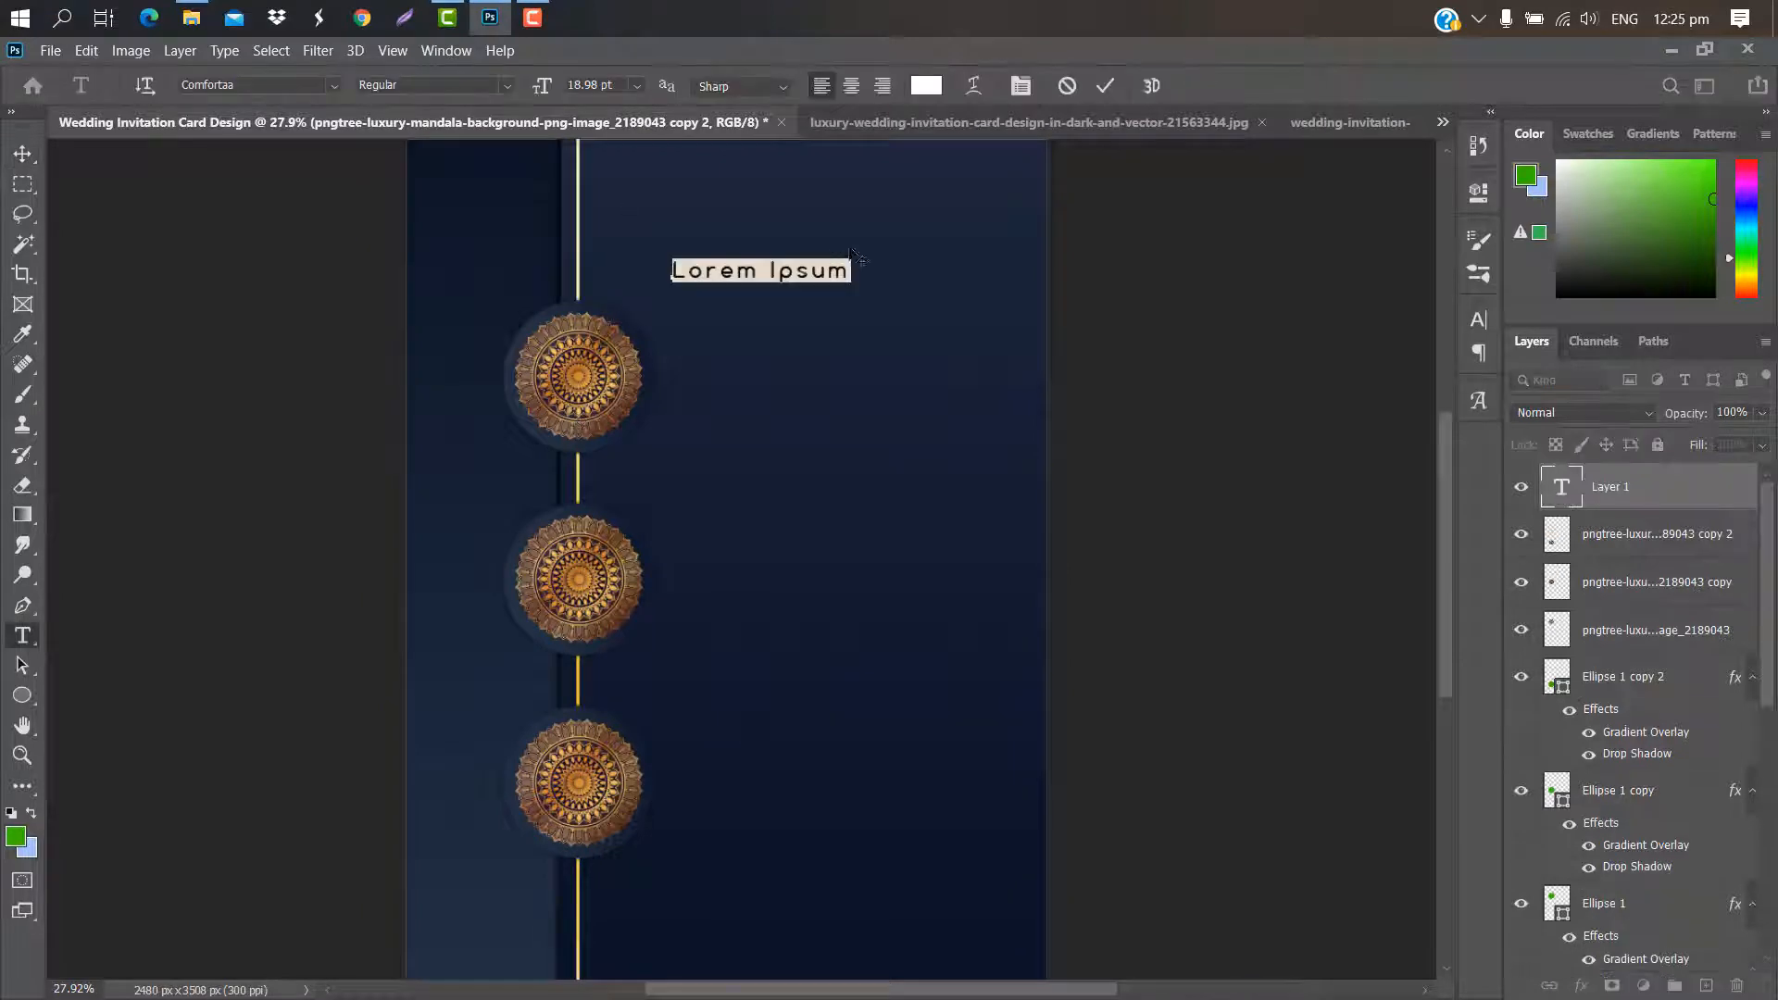
{"action": "type", "text": "YOU ARE CORDIALLY INVITE"}
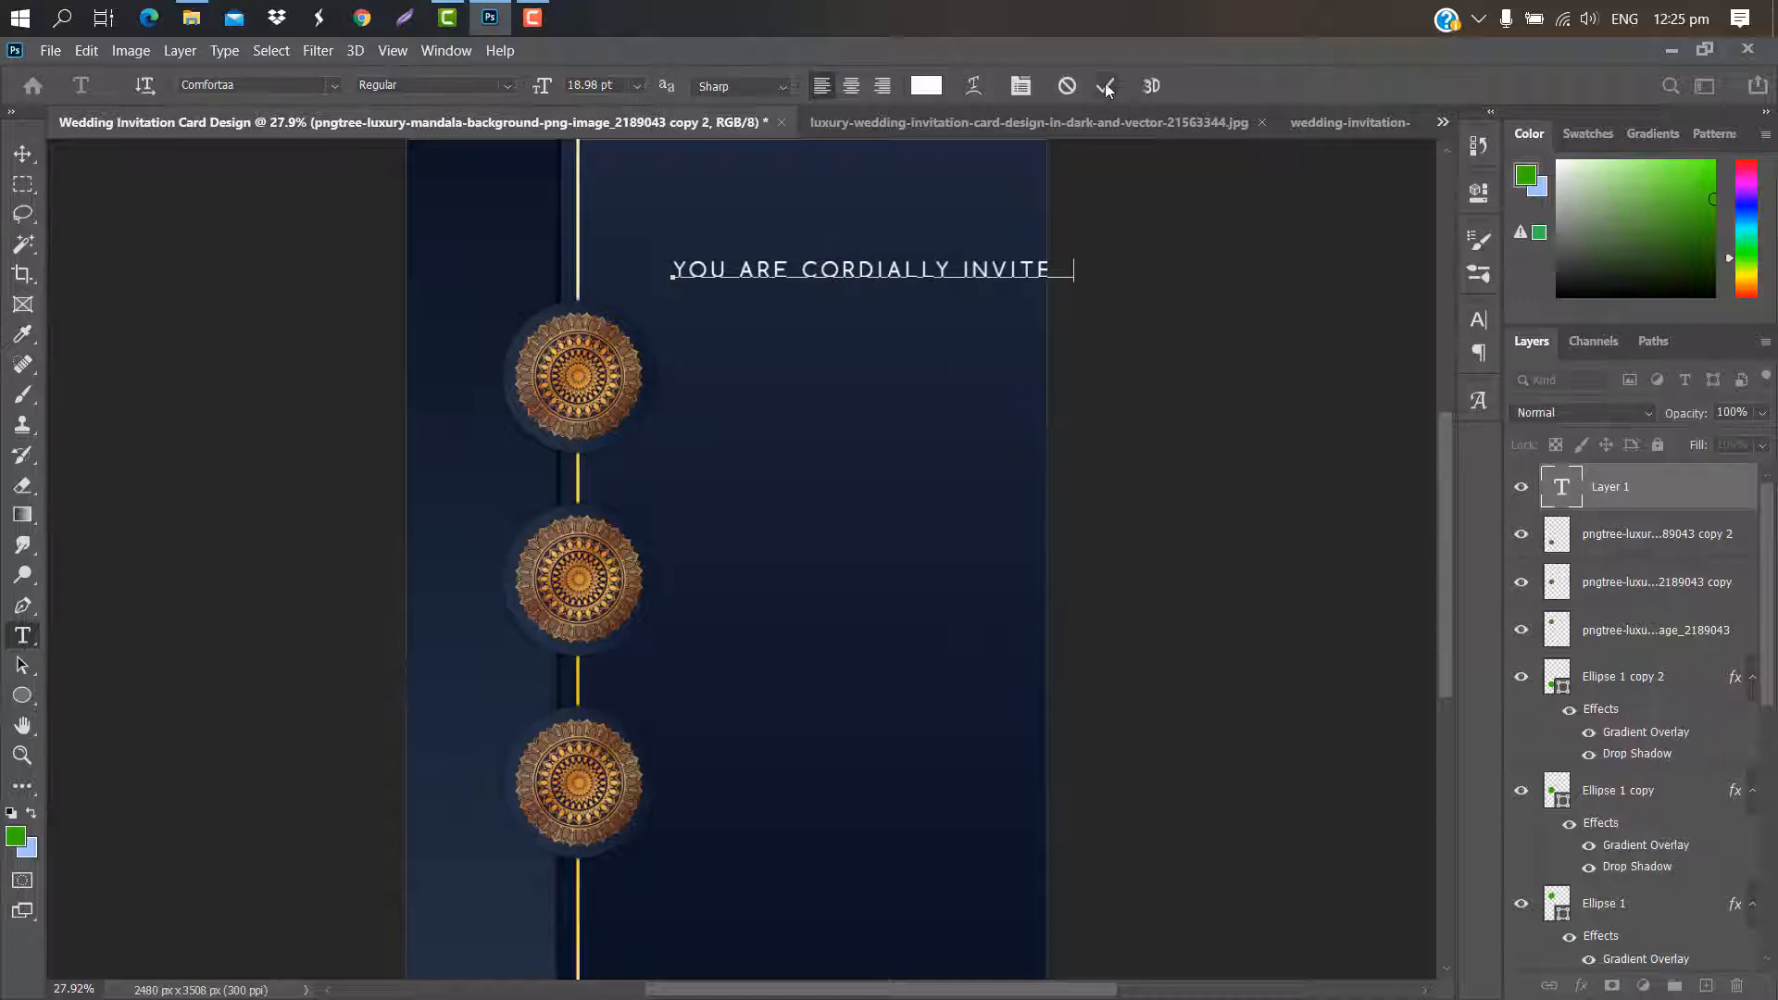
{"action": "key", "text": "ctrl+t"}
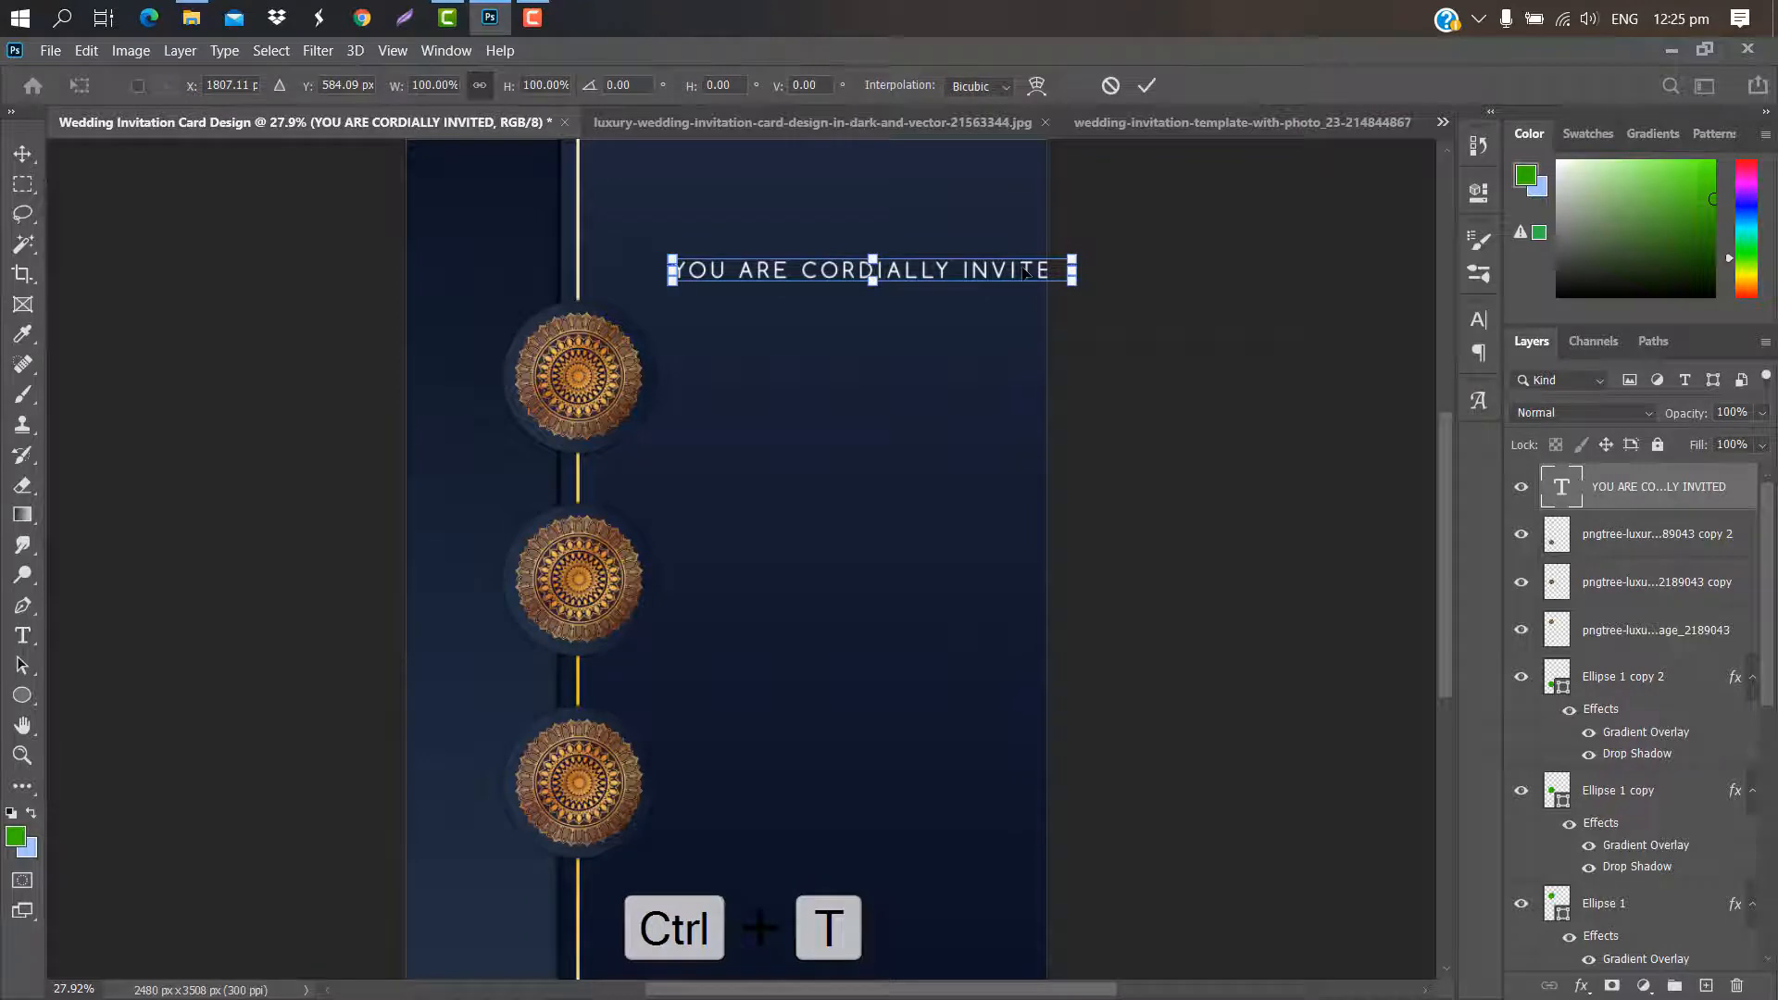
{"action": "left_click_drag", "start_coordinate": [1026, 272], "coordinate": [974, 252]}
{"action": "scroll", "coordinate": [990, 212], "scroll_direction": "down", "scroll_amount": 1}
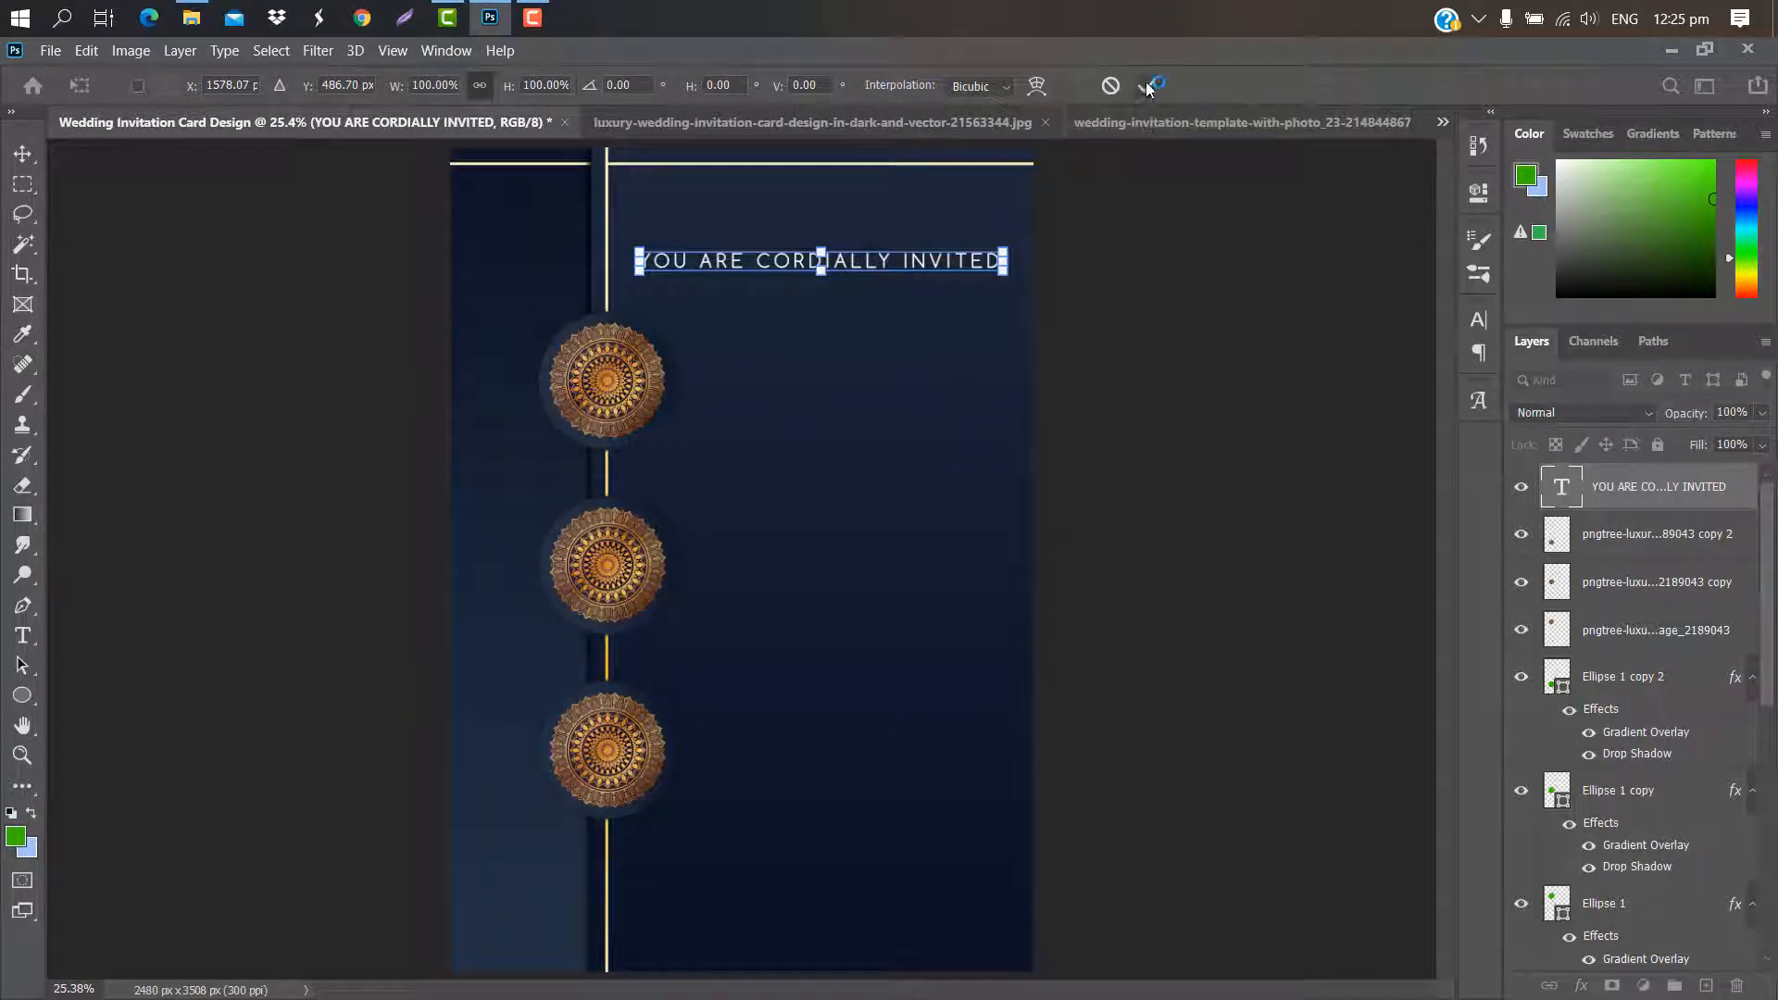
{"action": "left_click", "coordinate": [1147, 85]}
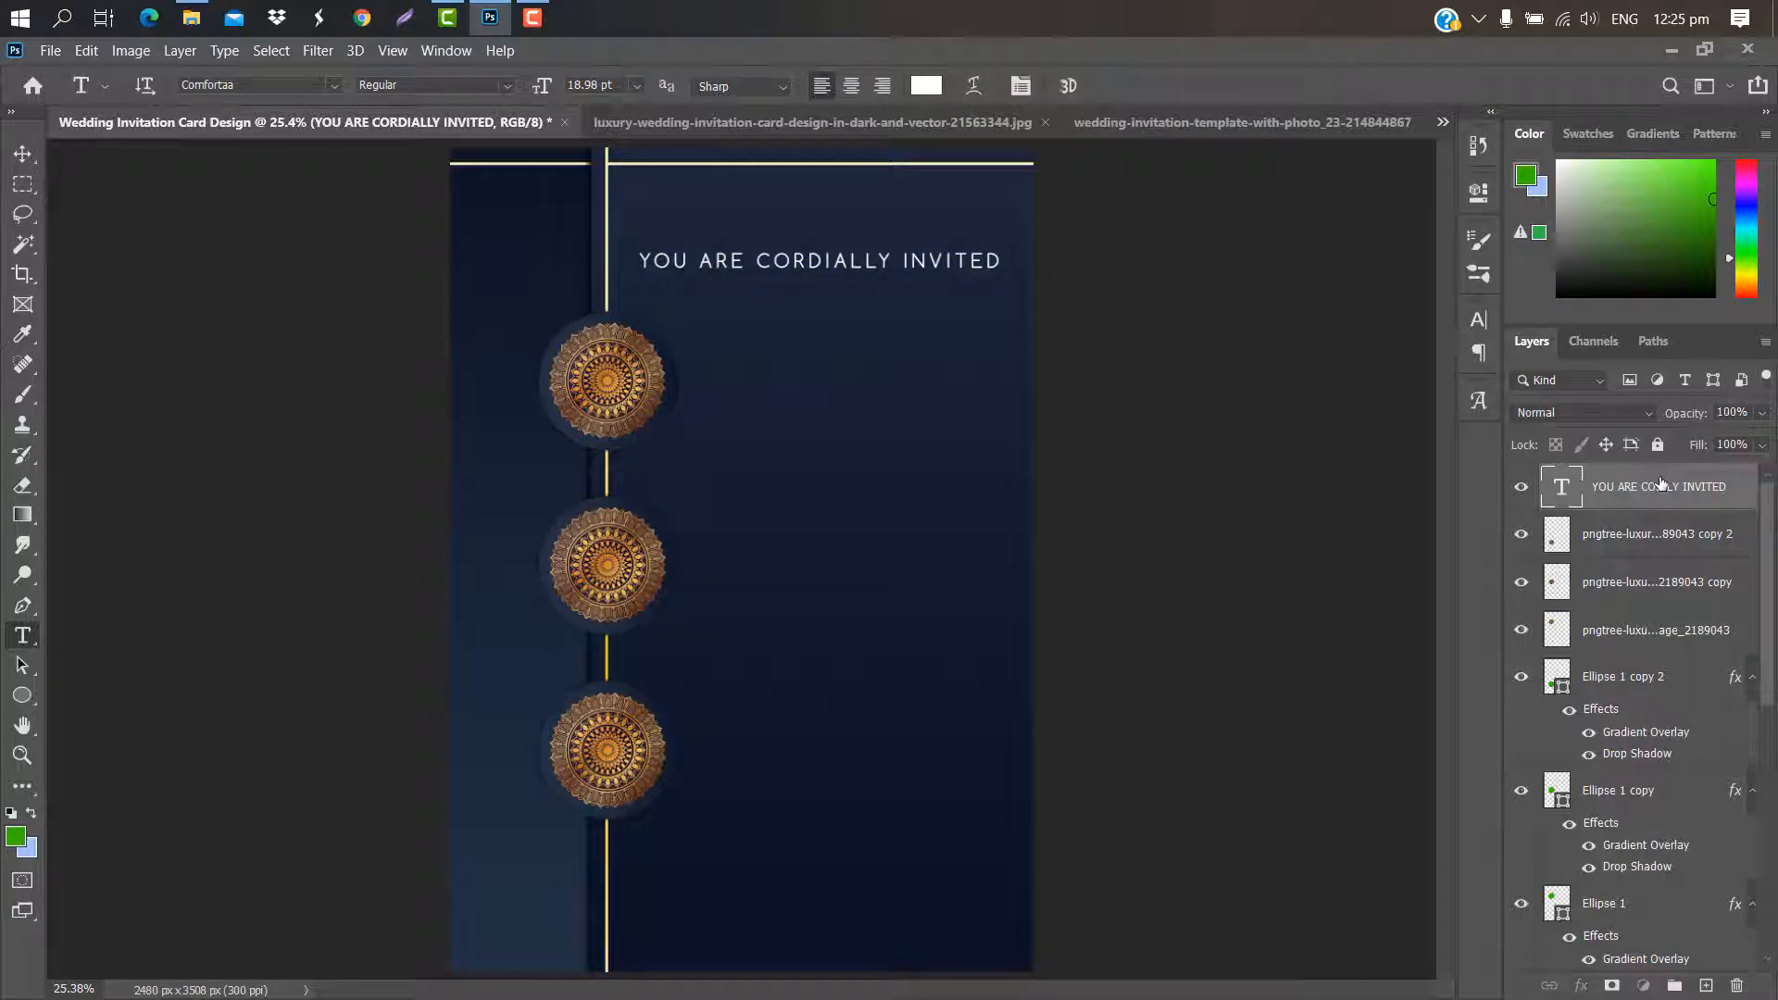
Duplicate the text line below the original and change the copy to "TO THE WEDDING OF"
{"action": "left_click_drag", "start_coordinate": [1660, 484], "coordinate": [1715, 987]}
{"action": "key", "text": "ctrl+t"}
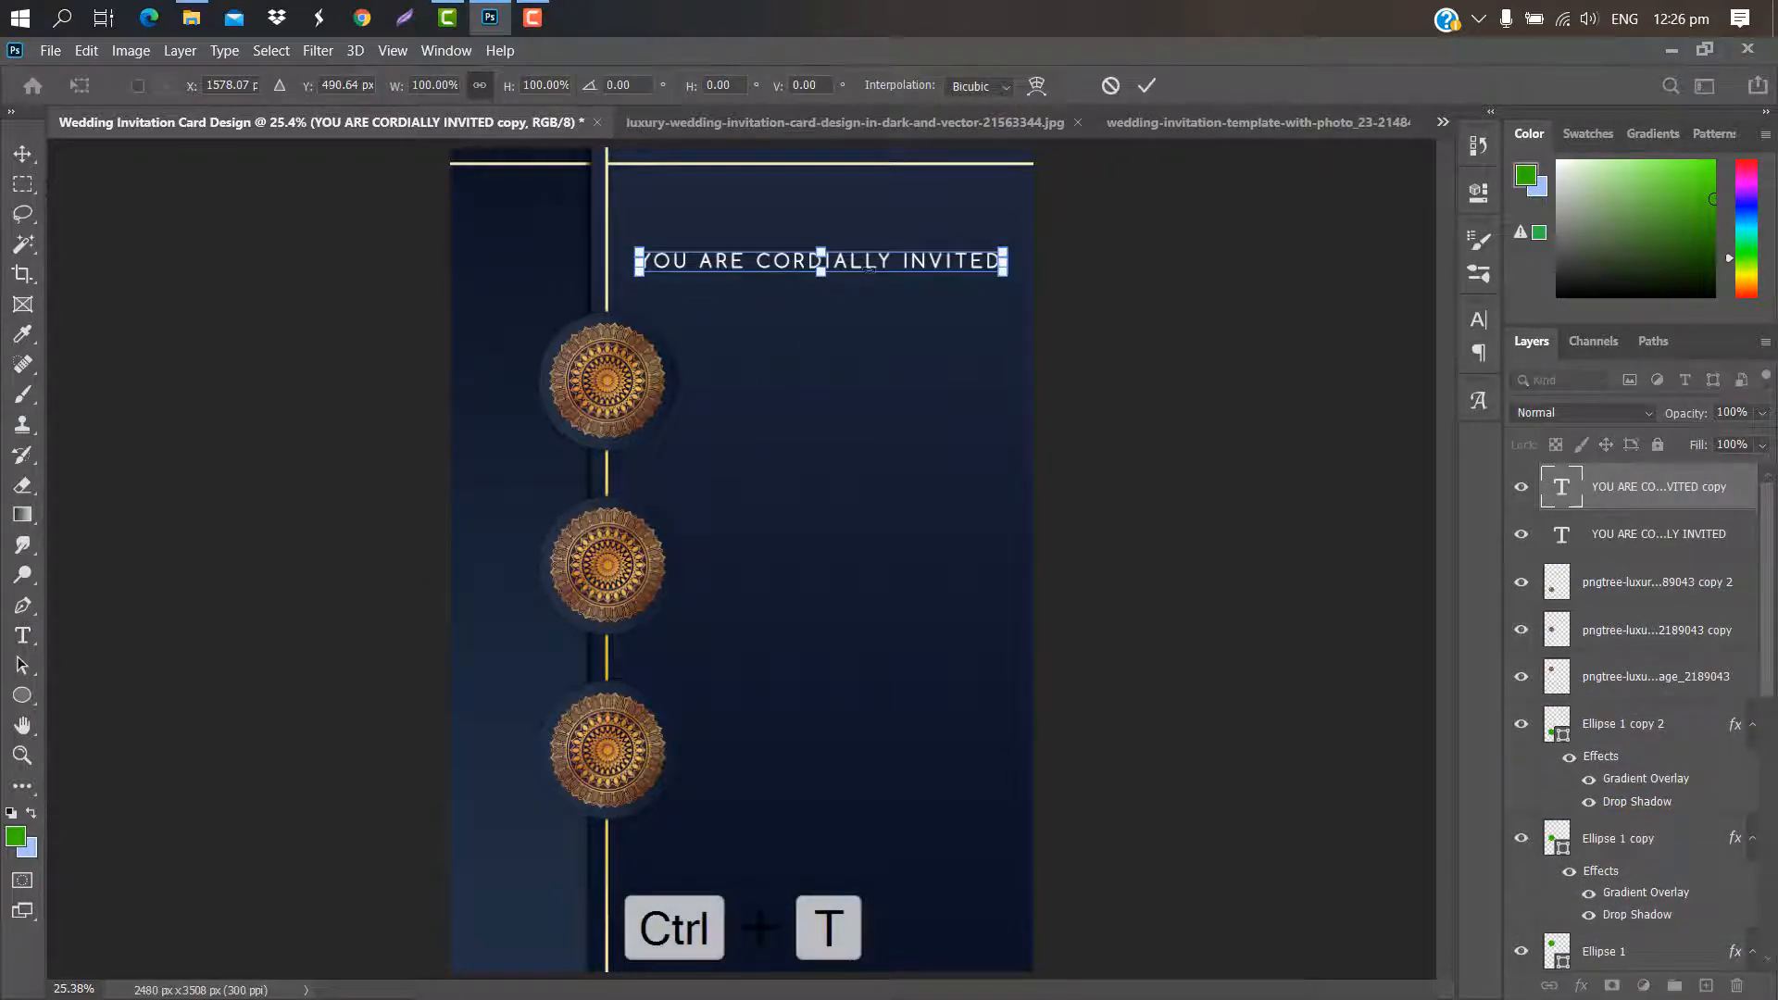
{"action": "left_click_drag", "start_coordinate": [871, 266], "coordinate": [888, 326]}
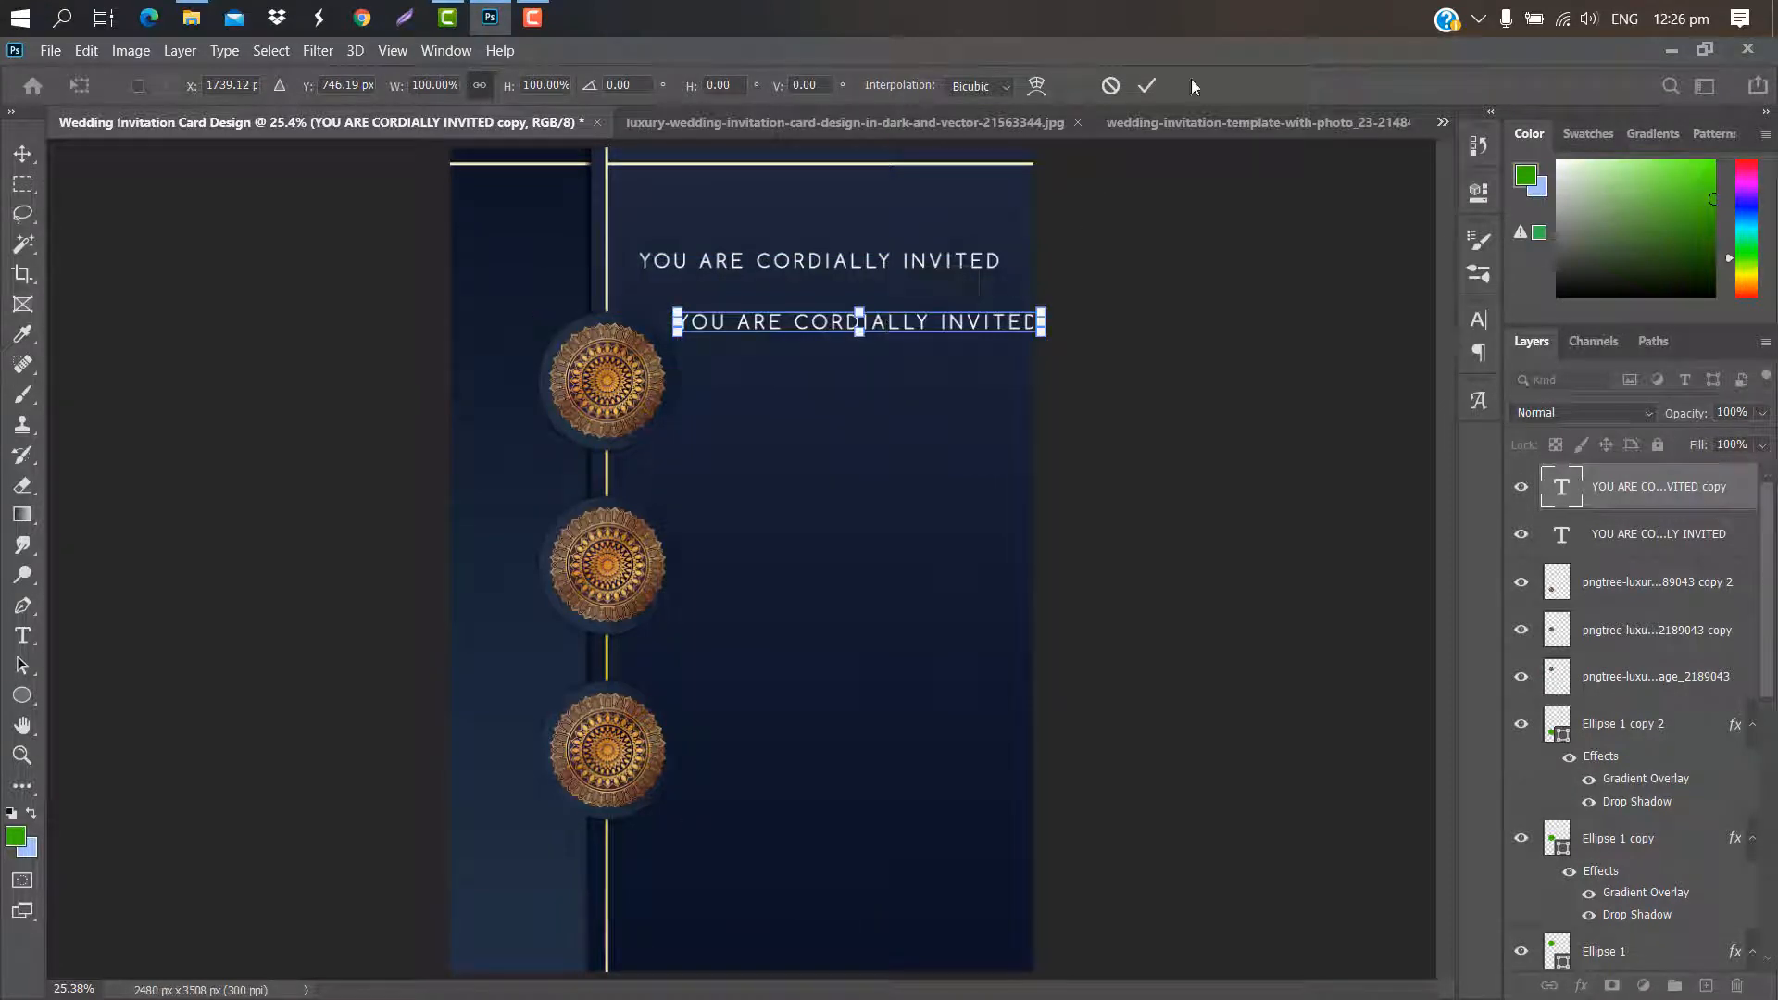
{"action": "left_click", "coordinate": [1147, 86]}
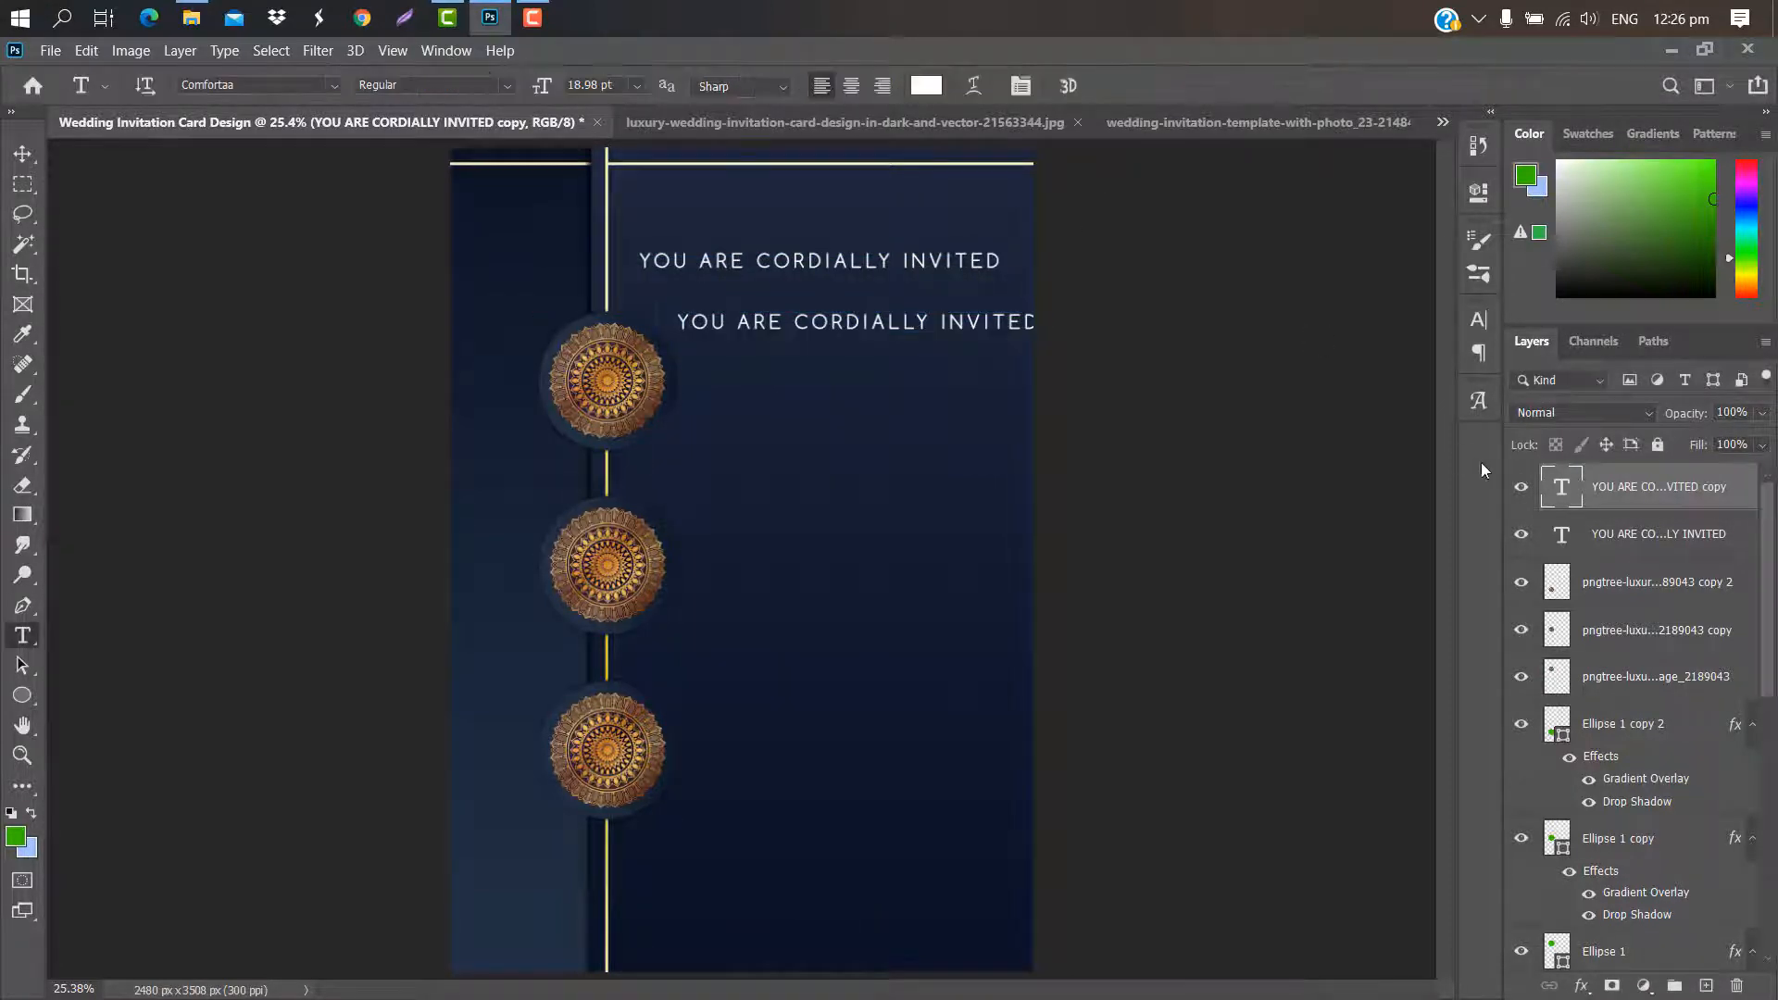
{"action": "double_click", "coordinate": [1564, 489]}
{"action": "key", "text": "BackSpace"}
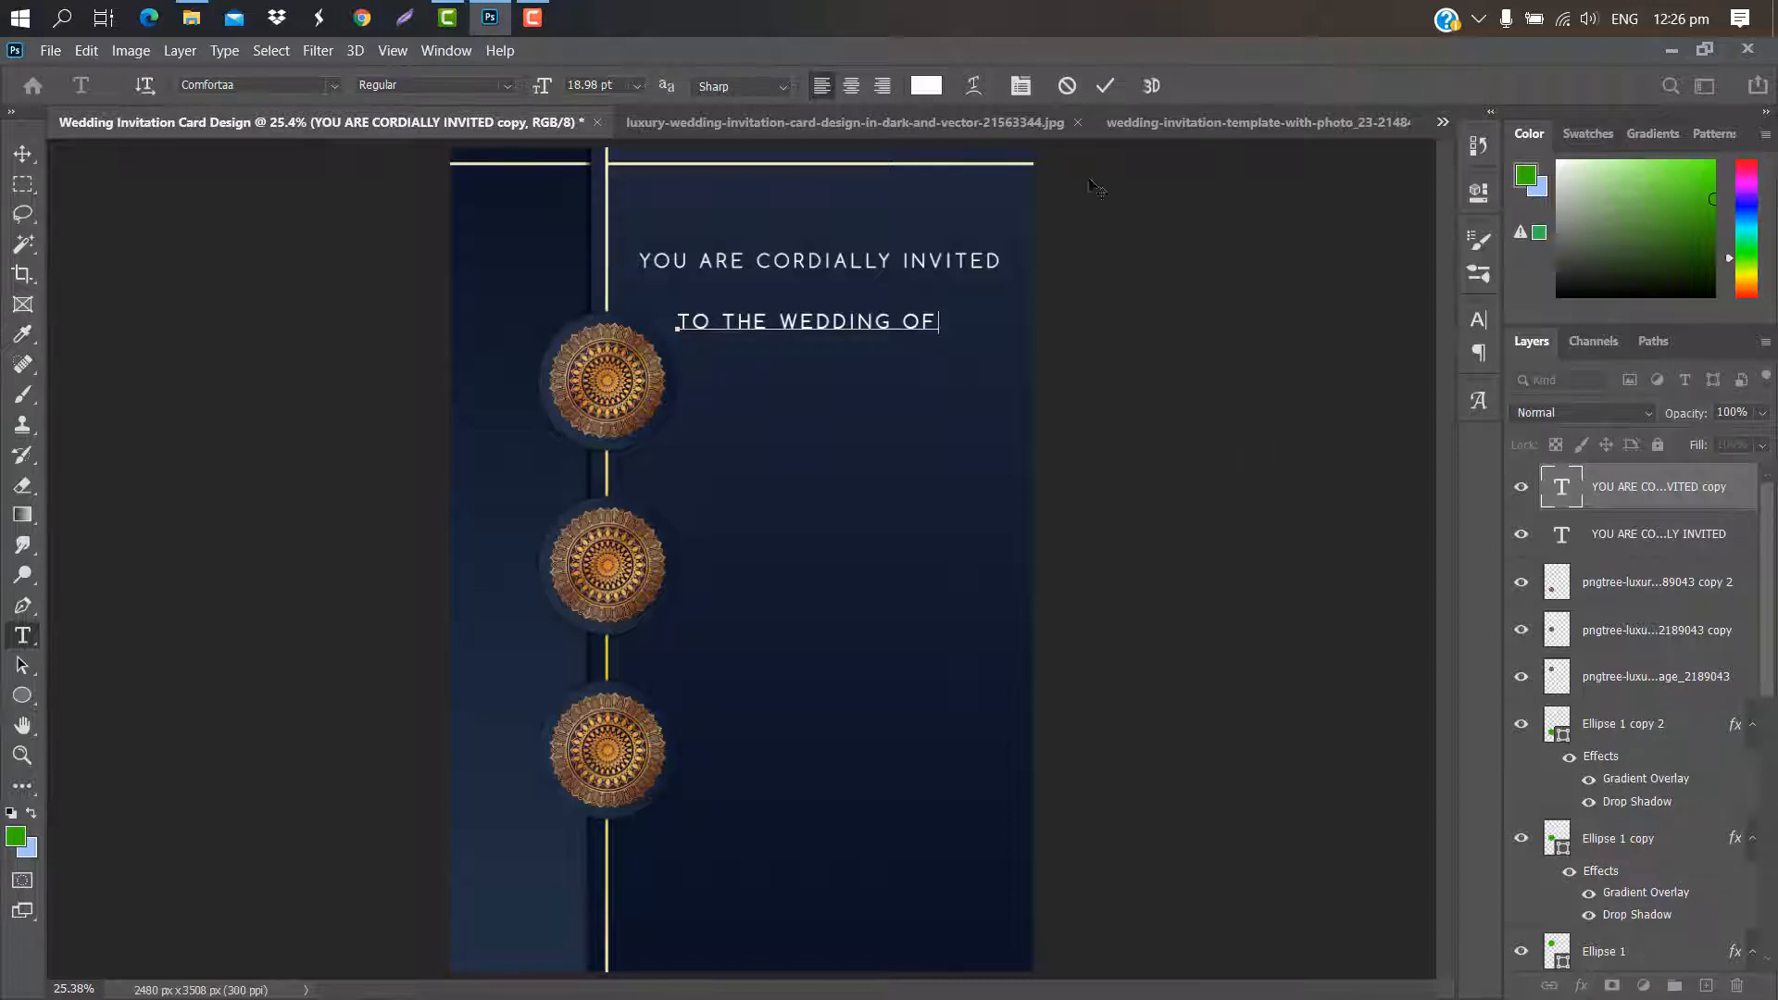
{"action": "key", "text": "ctrl+Return"}
Move "TO THE WEDDING OF" up closer to the first text line, to about Y 663 px
{"action": "key", "text": "ctrl+t"}
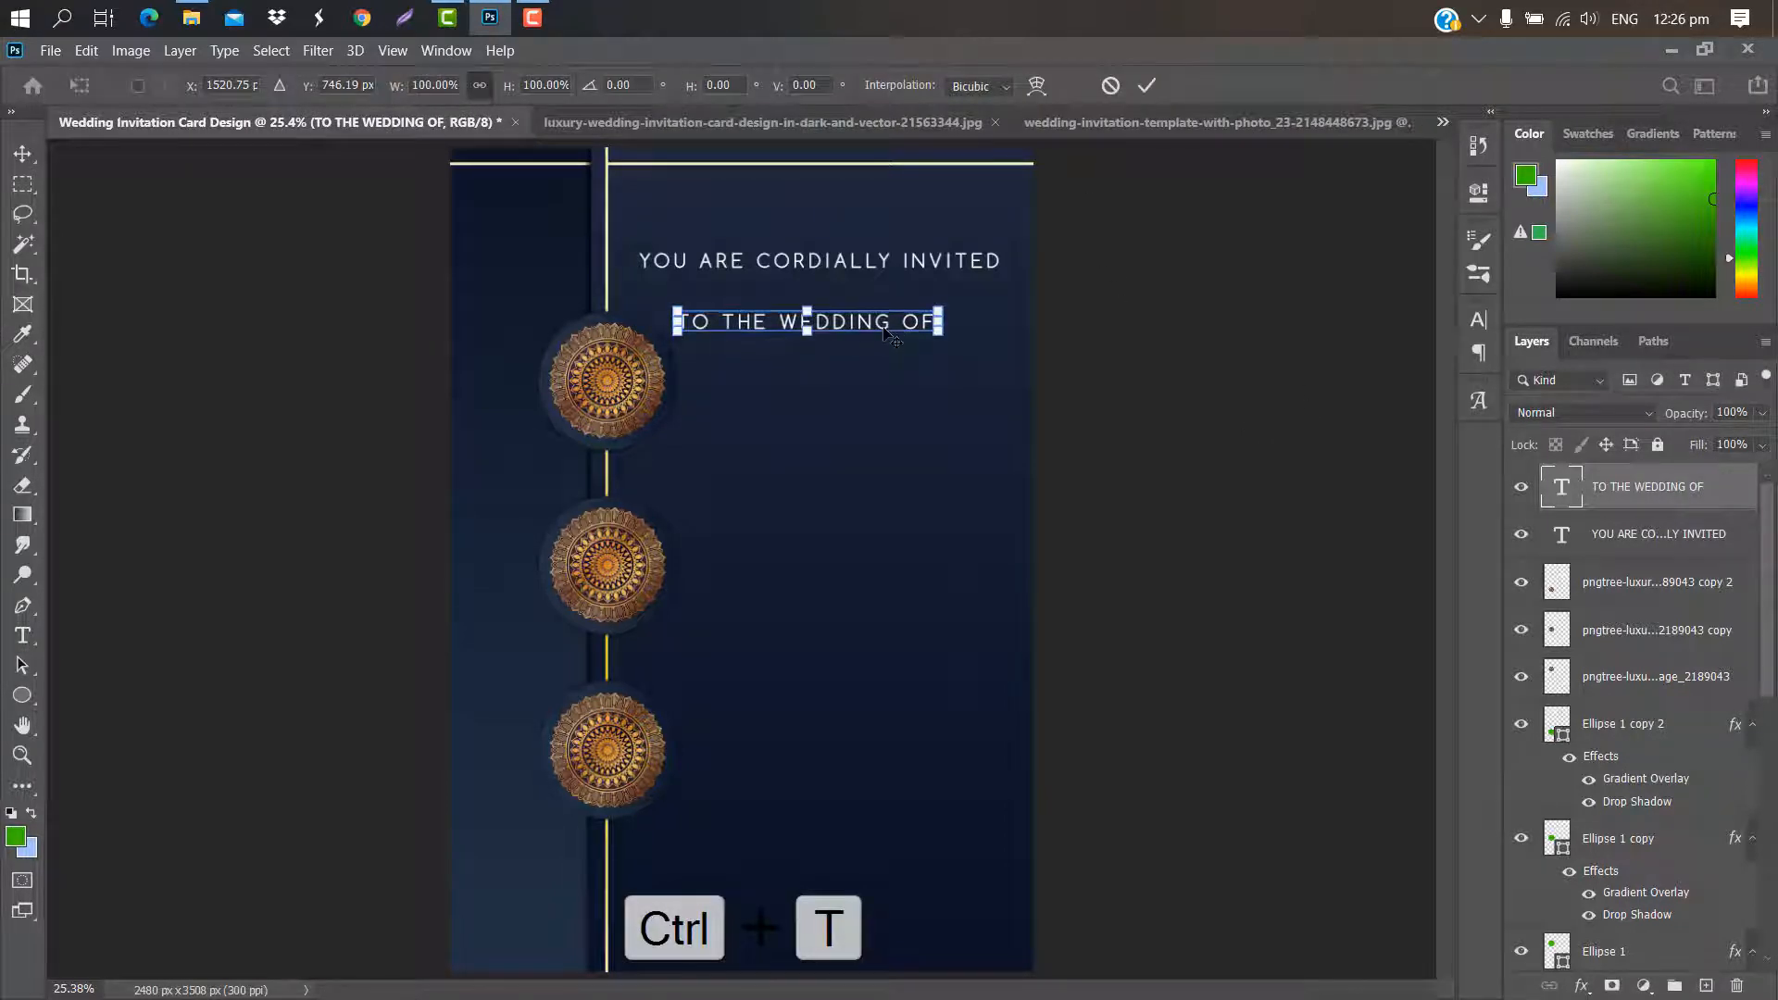
{"action": "key", "text": "shift+Up"}
{"action": "key", "text": "shift+Up"}
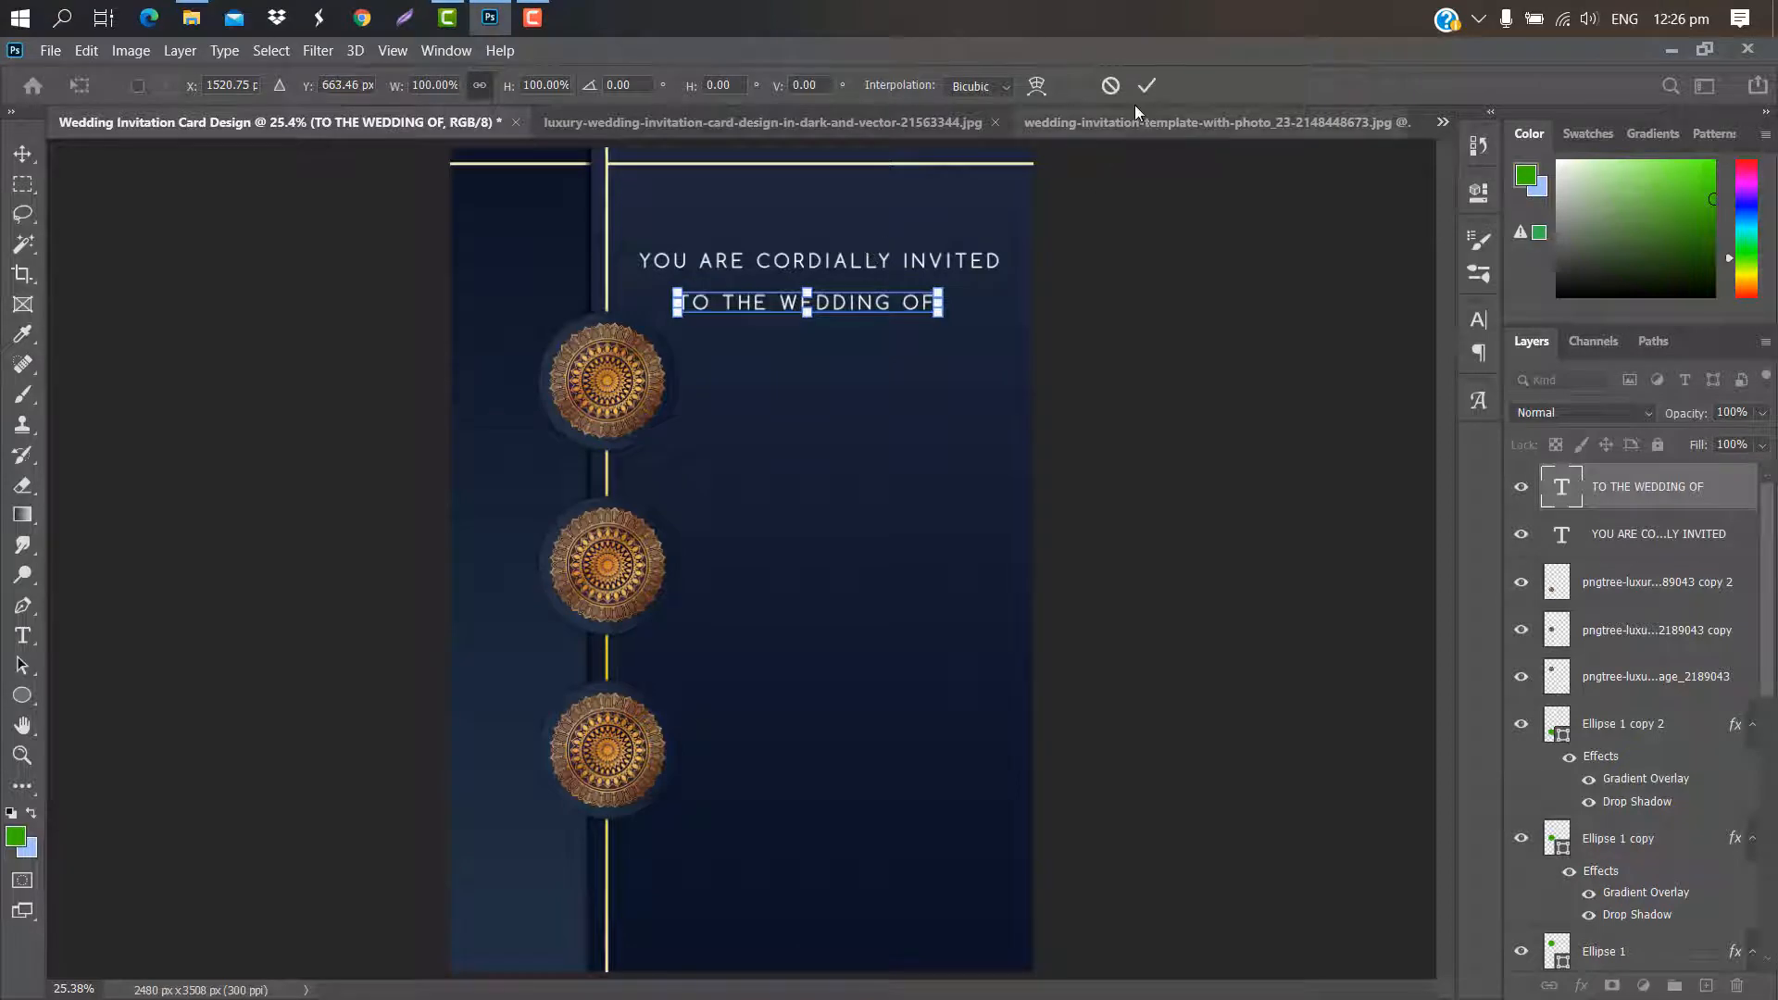
{"action": "left_click", "coordinate": [1147, 86]}
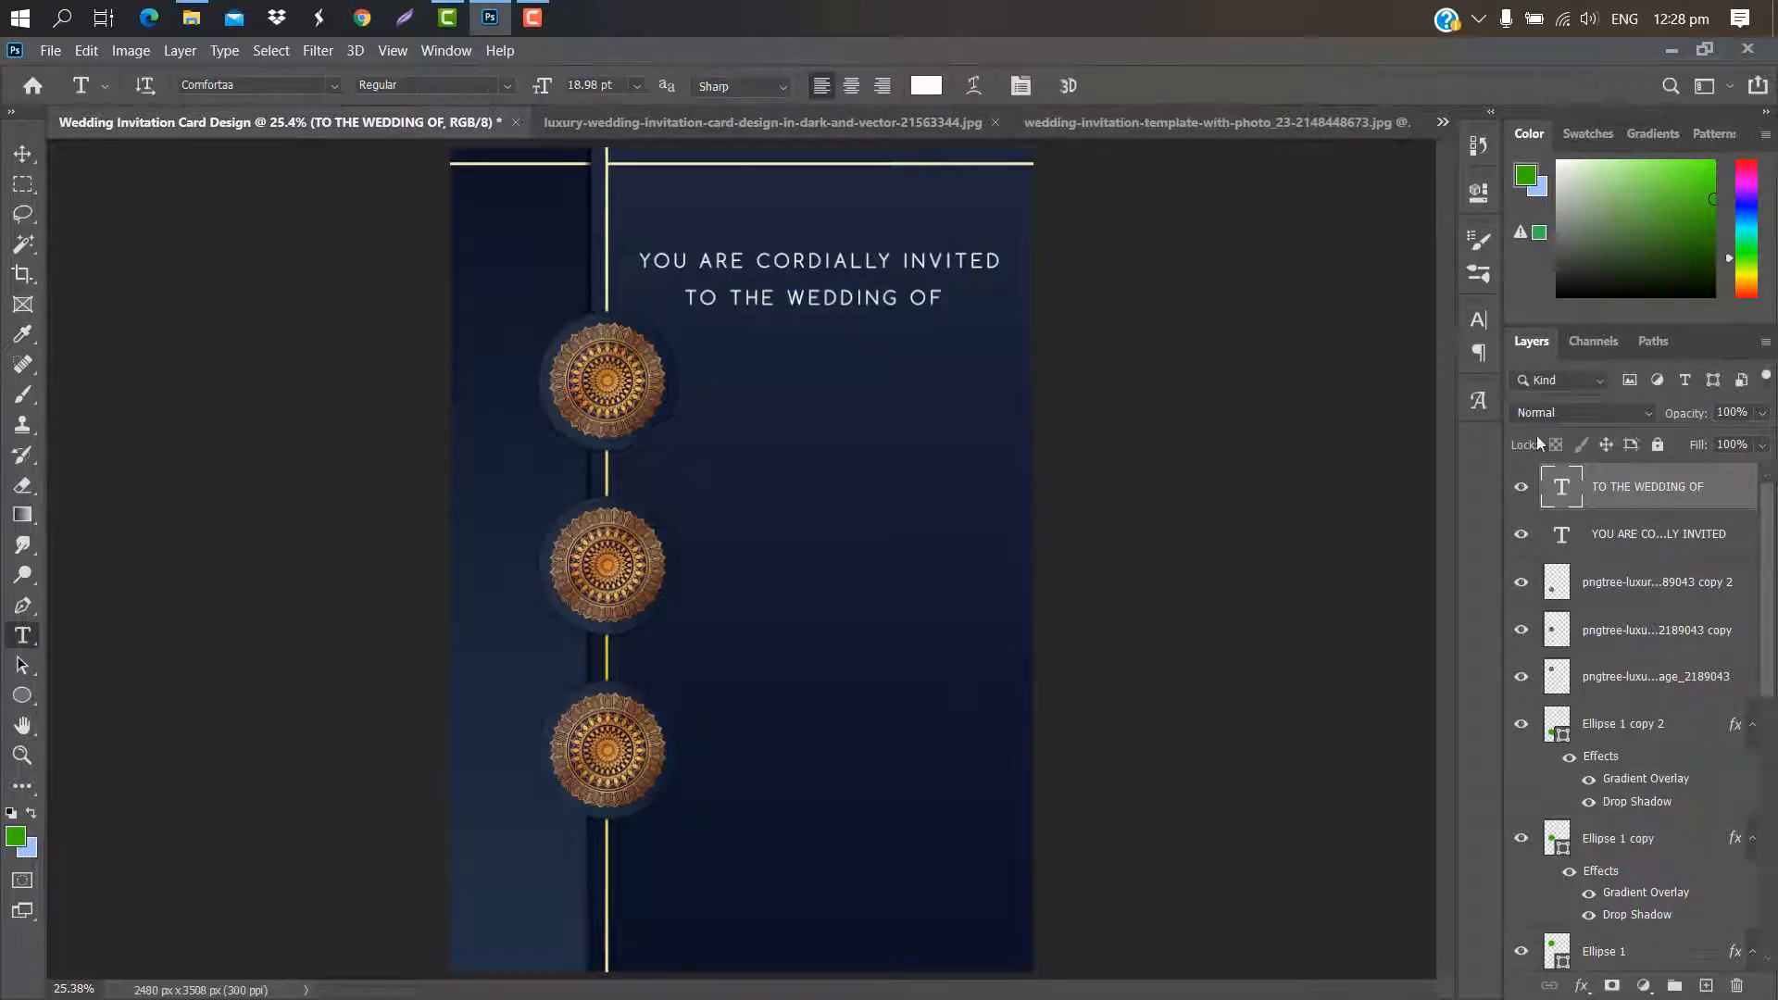
Move the two heading lines "YOU ARE CORDIALLY INVITED" and "TO THE WEDDING OF" together slightly down and a touch to the right
{"action": "left_click", "coordinate": [1674, 544], "text": "shift"}
{"action": "key", "text": "ctrl+t"}
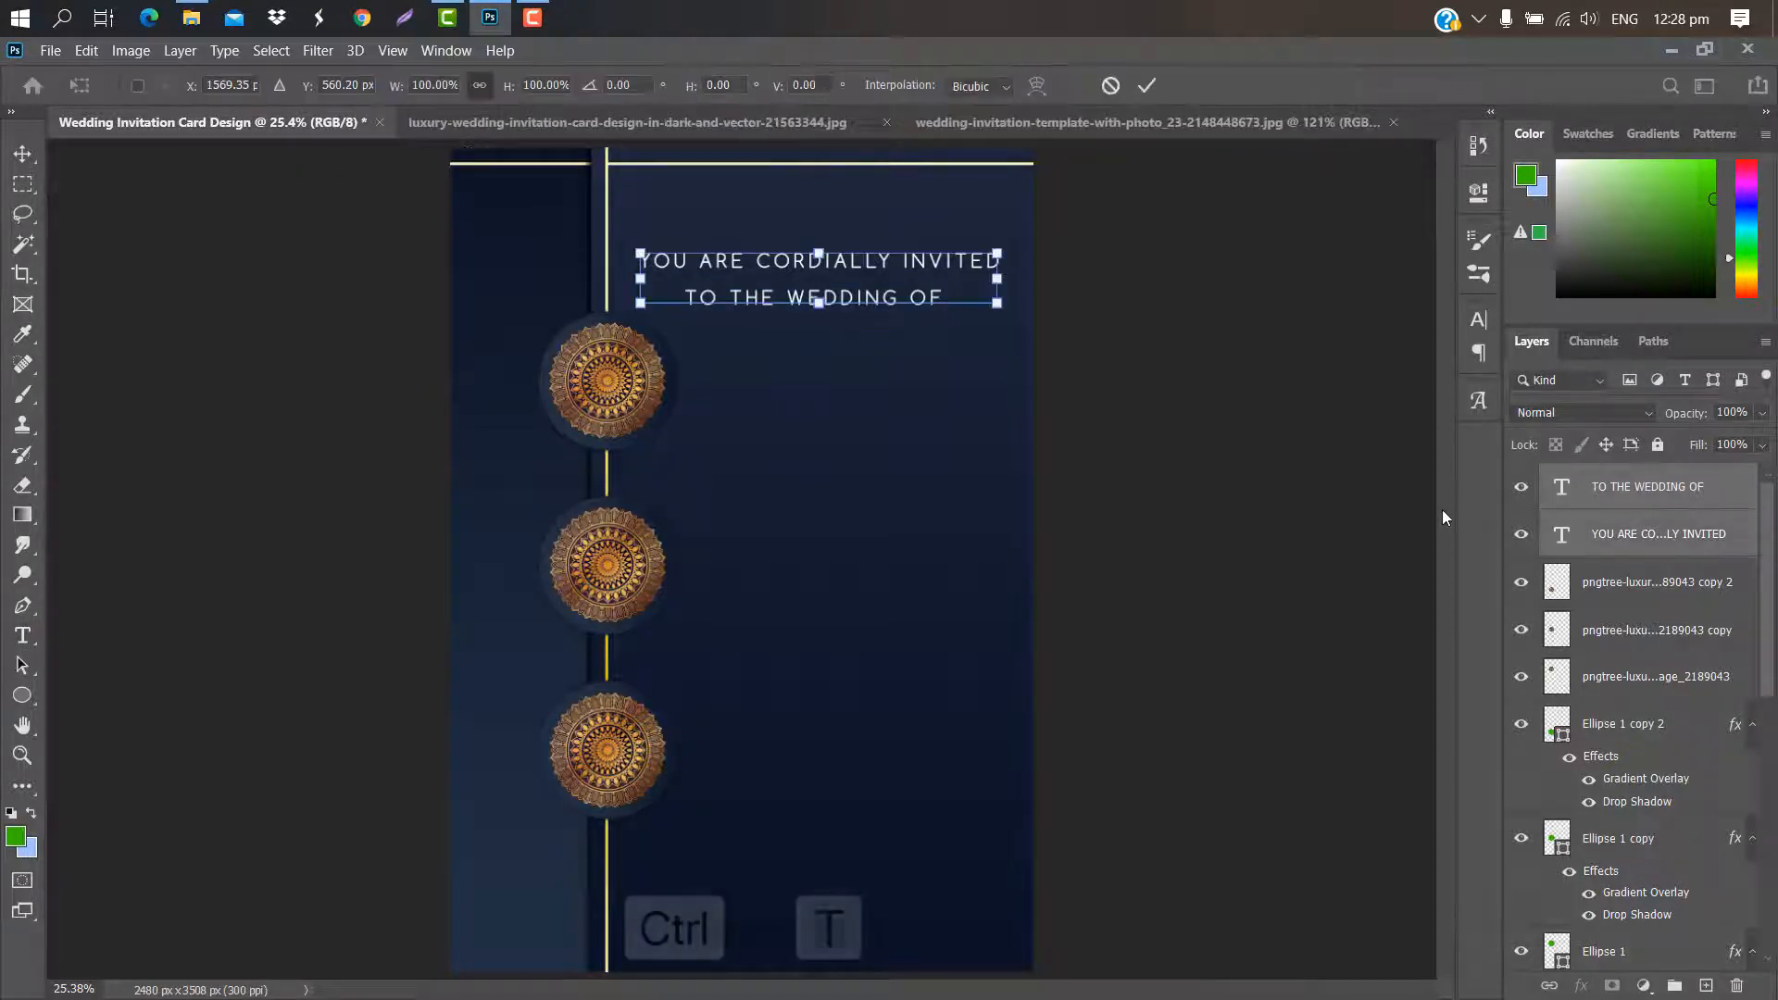
{"action": "key", "text": "Down"}
{"action": "key", "text": "Down"}
{"action": "key", "text": "Down"}
{"action": "key", "text": "Down"}
{"action": "key", "text": "Down"}
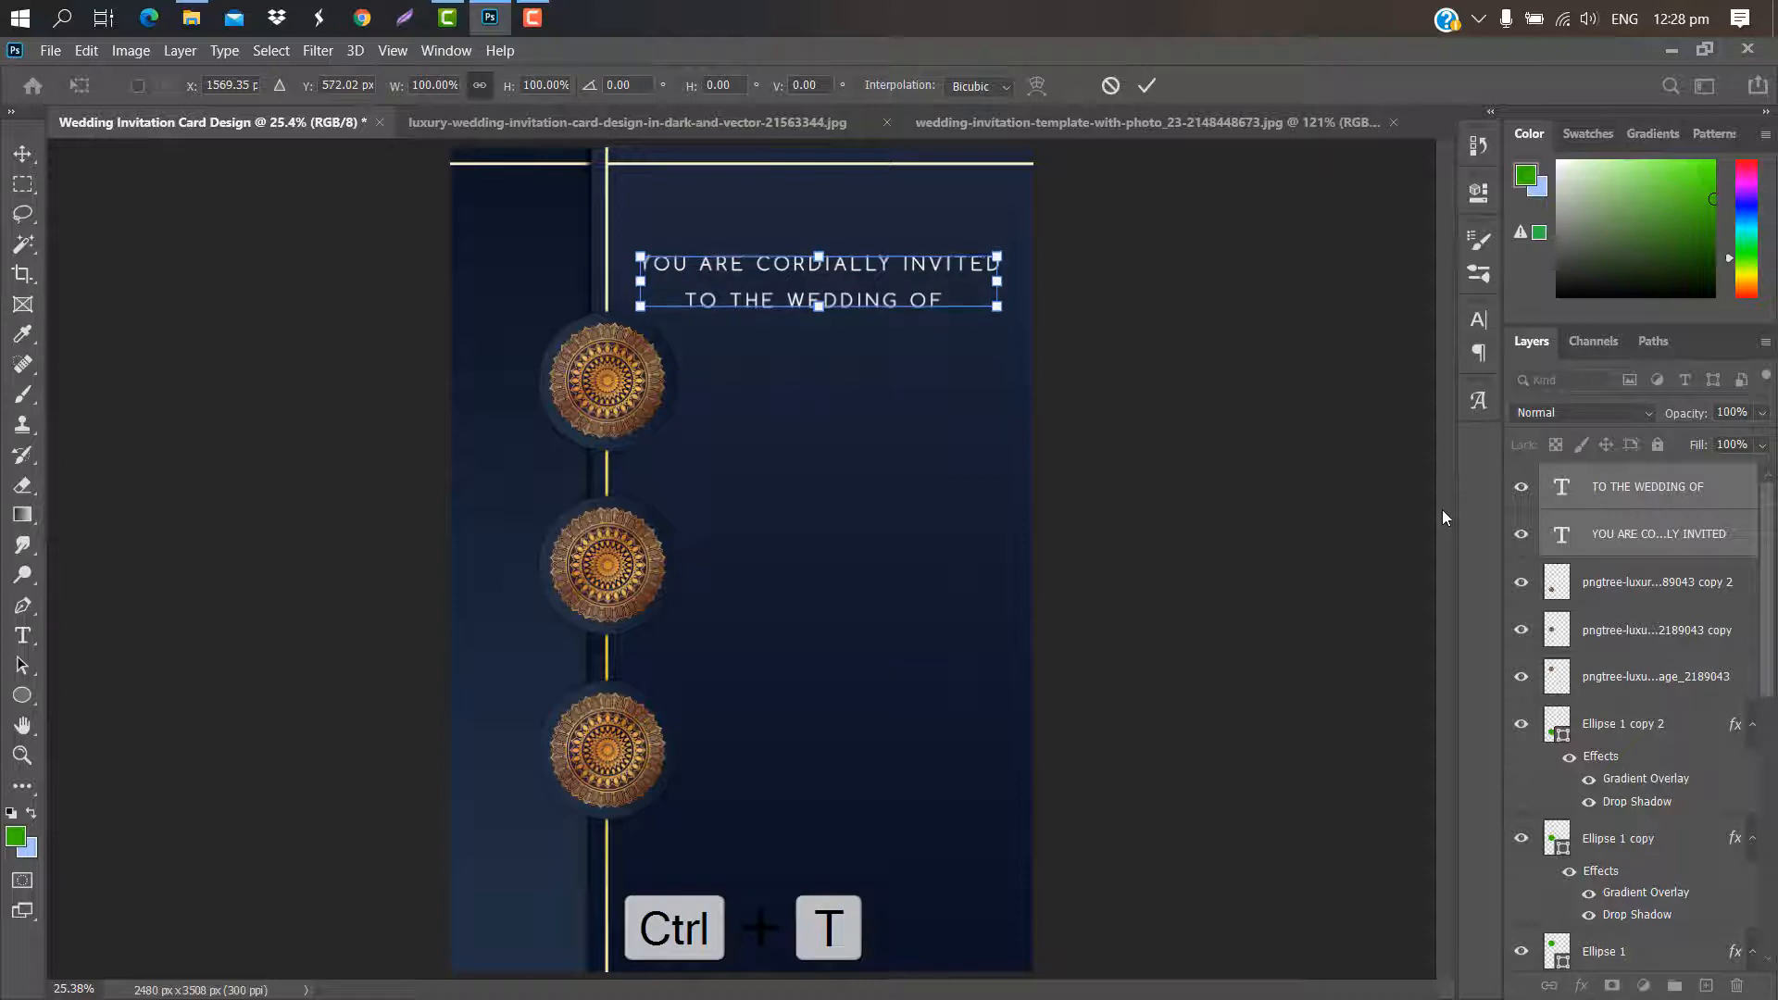
{"action": "key", "text": "shift+Down"}
{"action": "key", "text": "Right"}
{"action": "key", "text": "Right"}
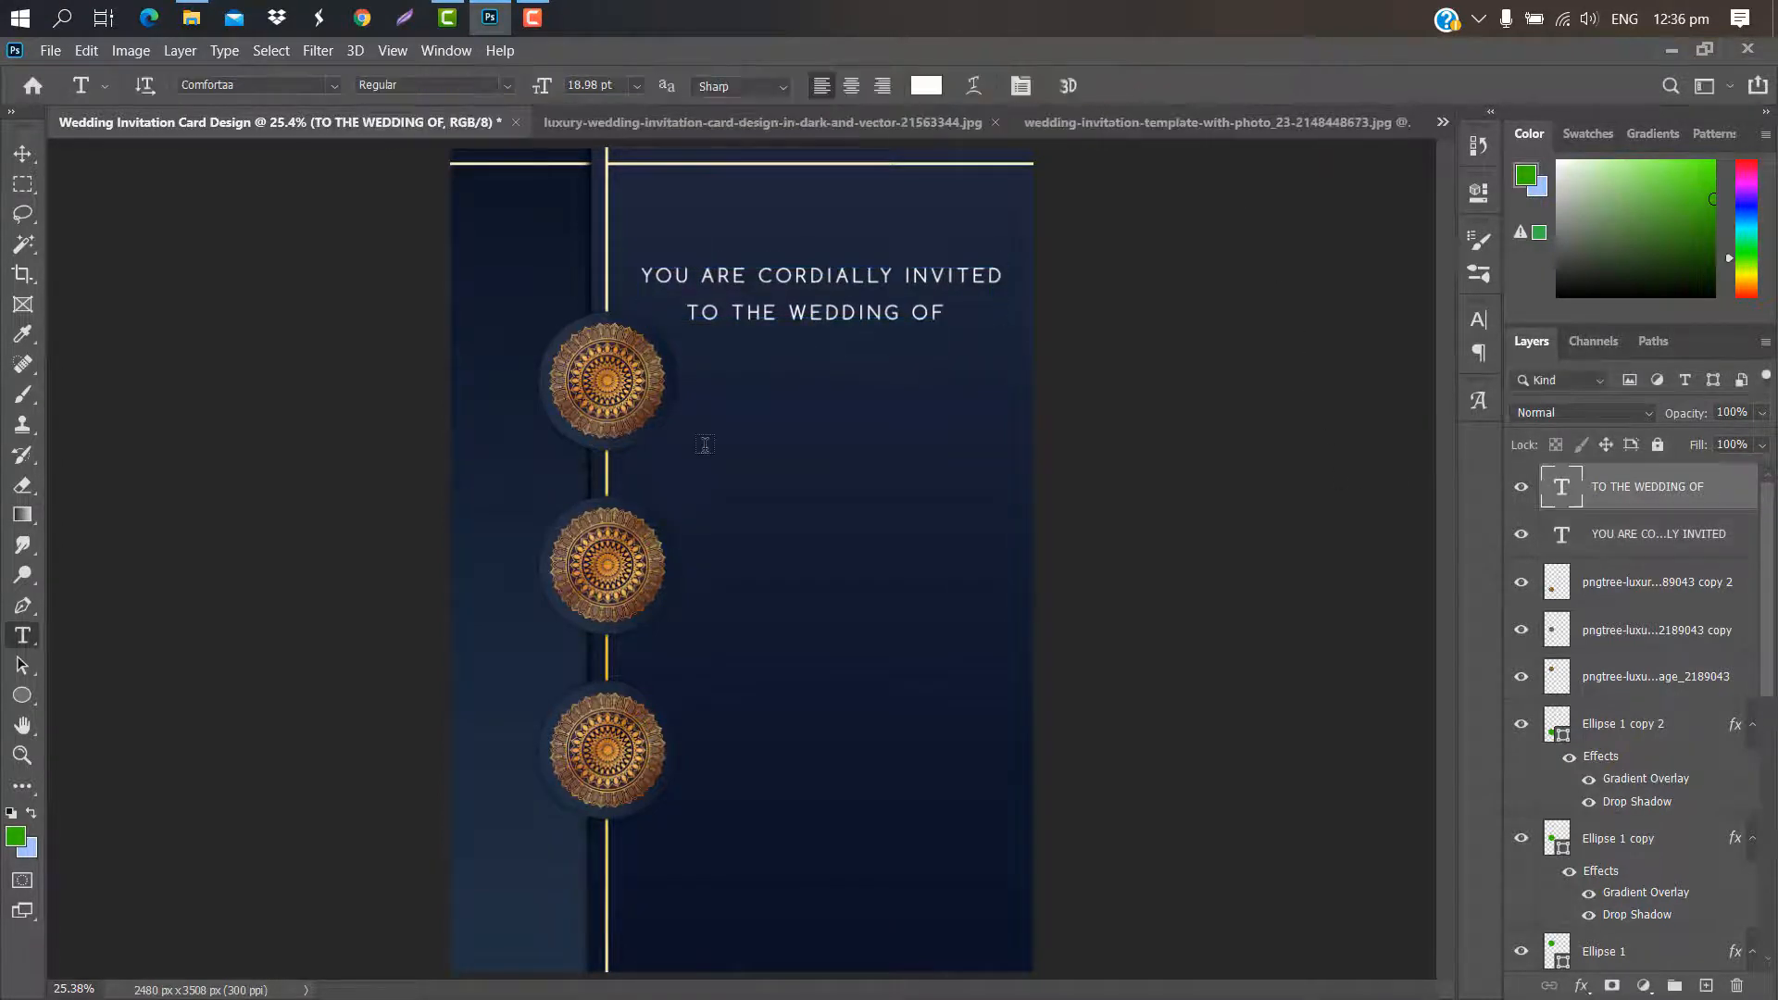
Add the bride's first name as white text below the heading lines and scale it up to about 366%
{"action": "left_click", "coordinate": [705, 445]}
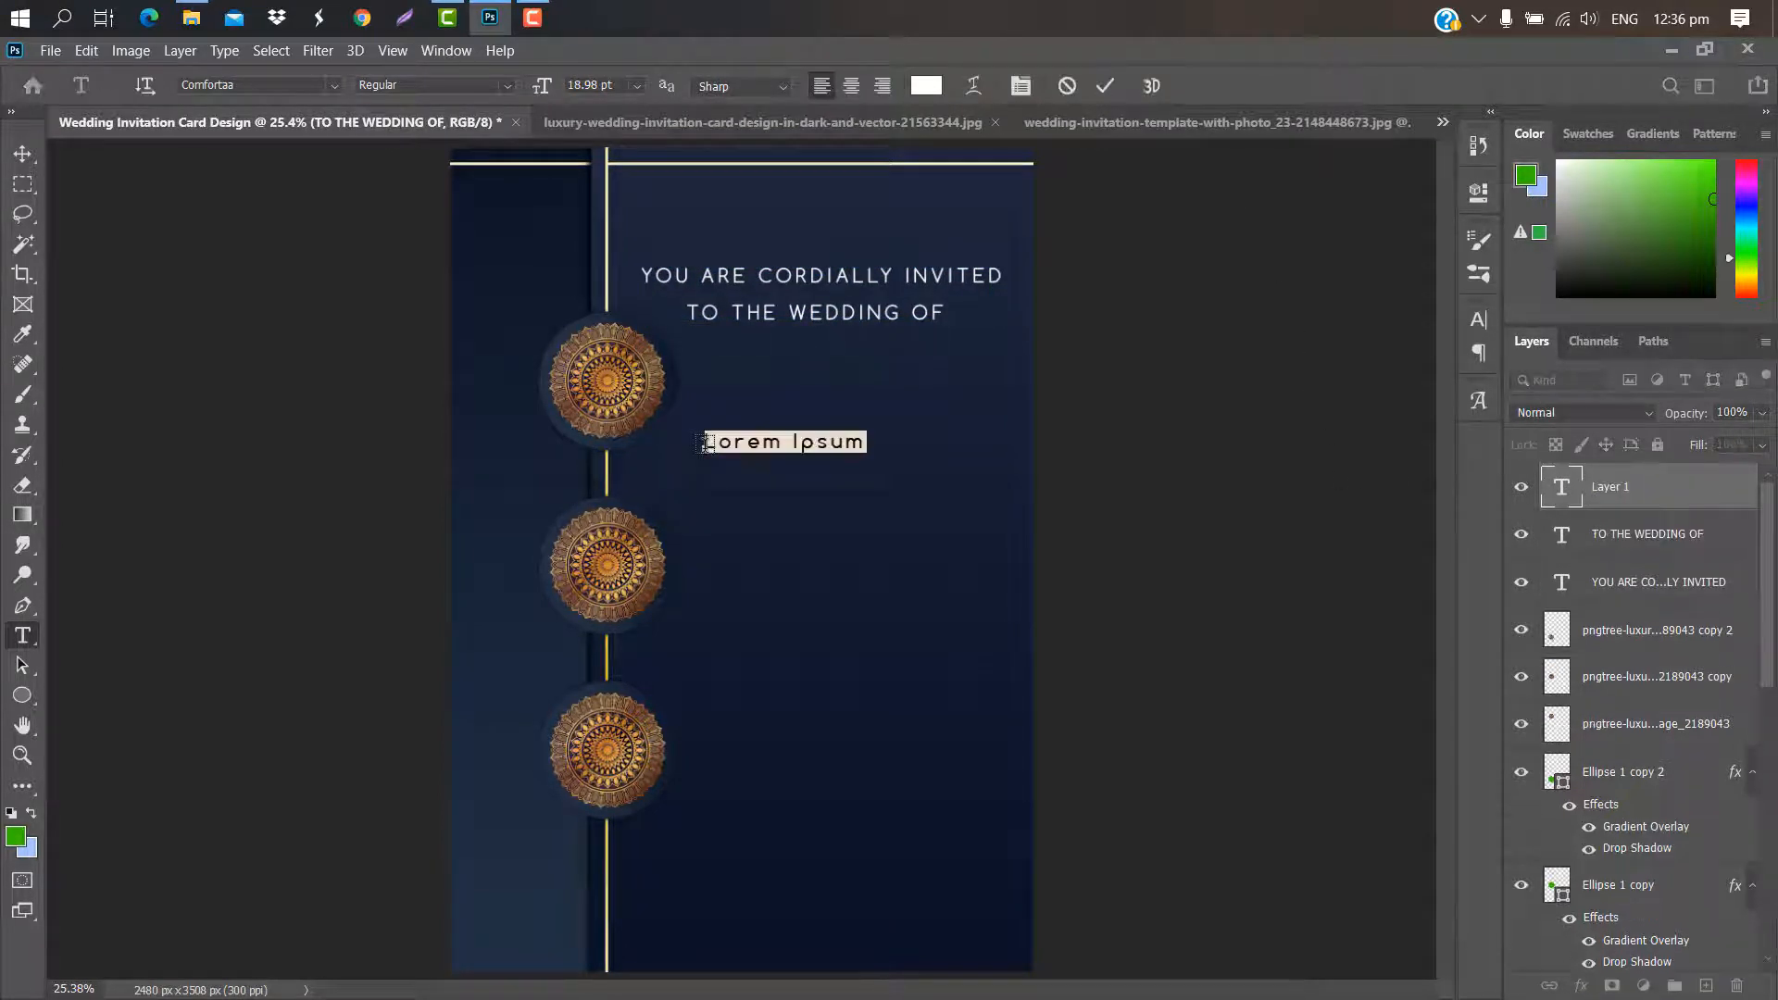
{"action": "key", "text": "BackSpace"}
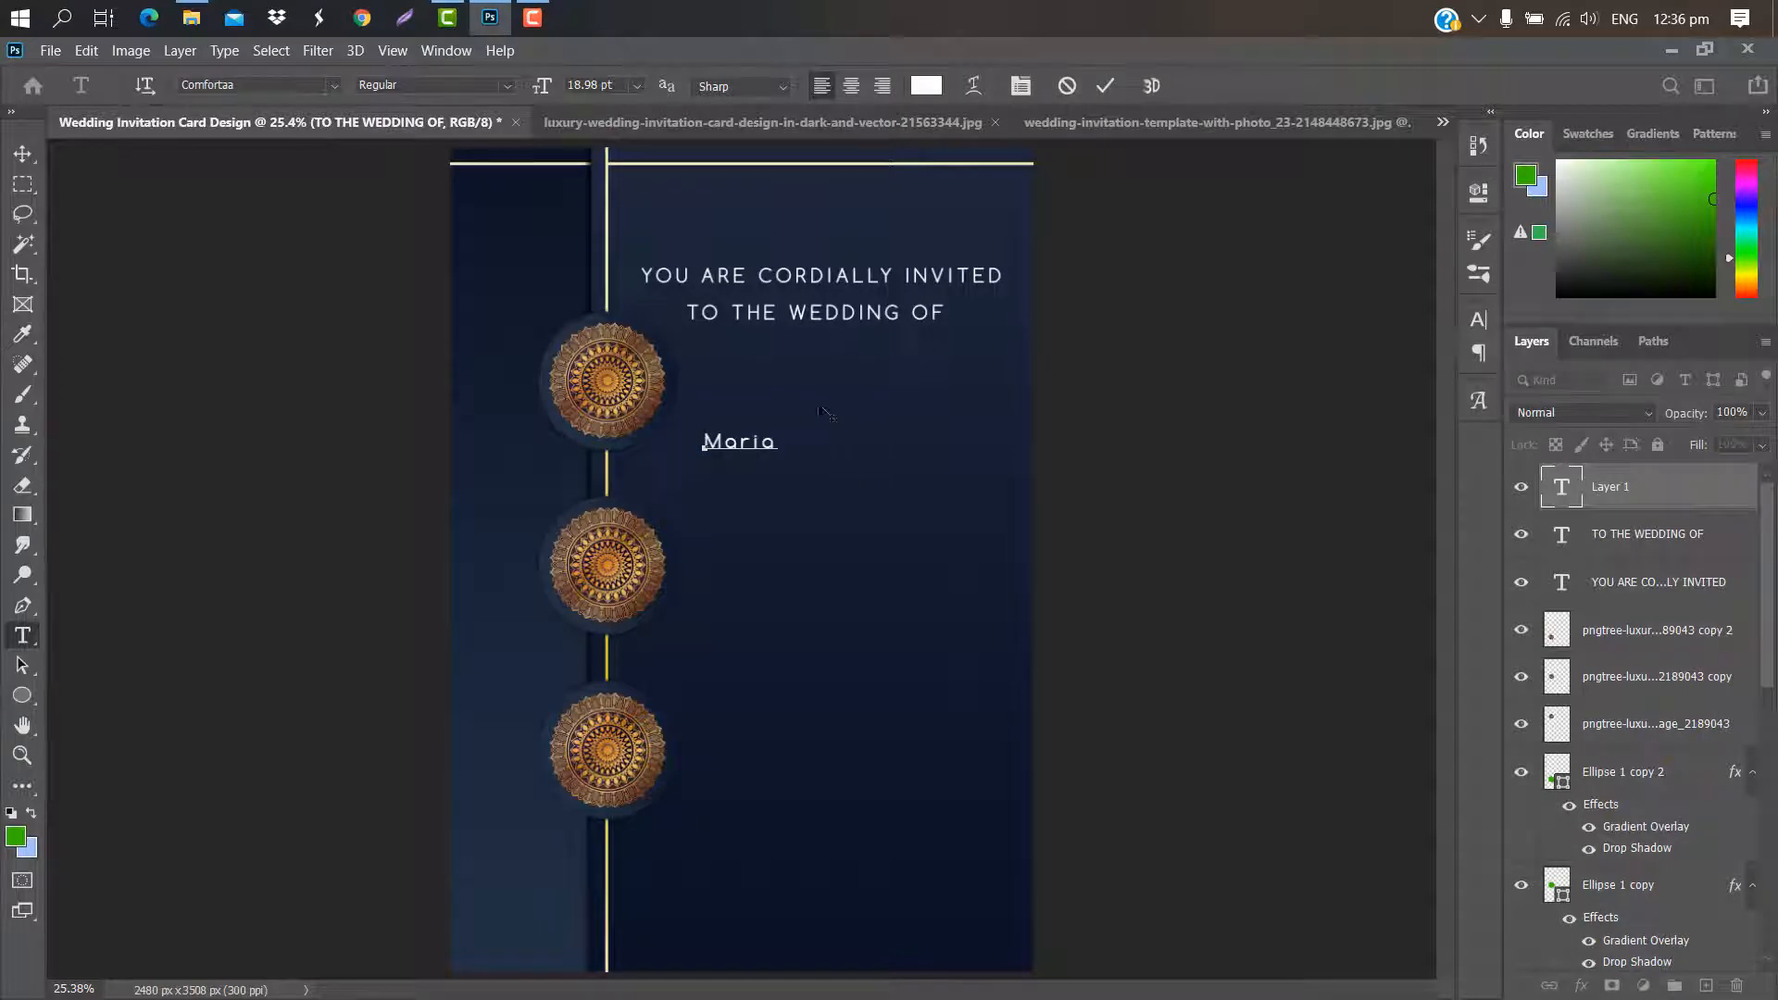
{"action": "type", "text": "Maria"}
{"action": "left_click", "coordinate": [1105, 85]}
{"action": "key", "text": "ctrl+t"}
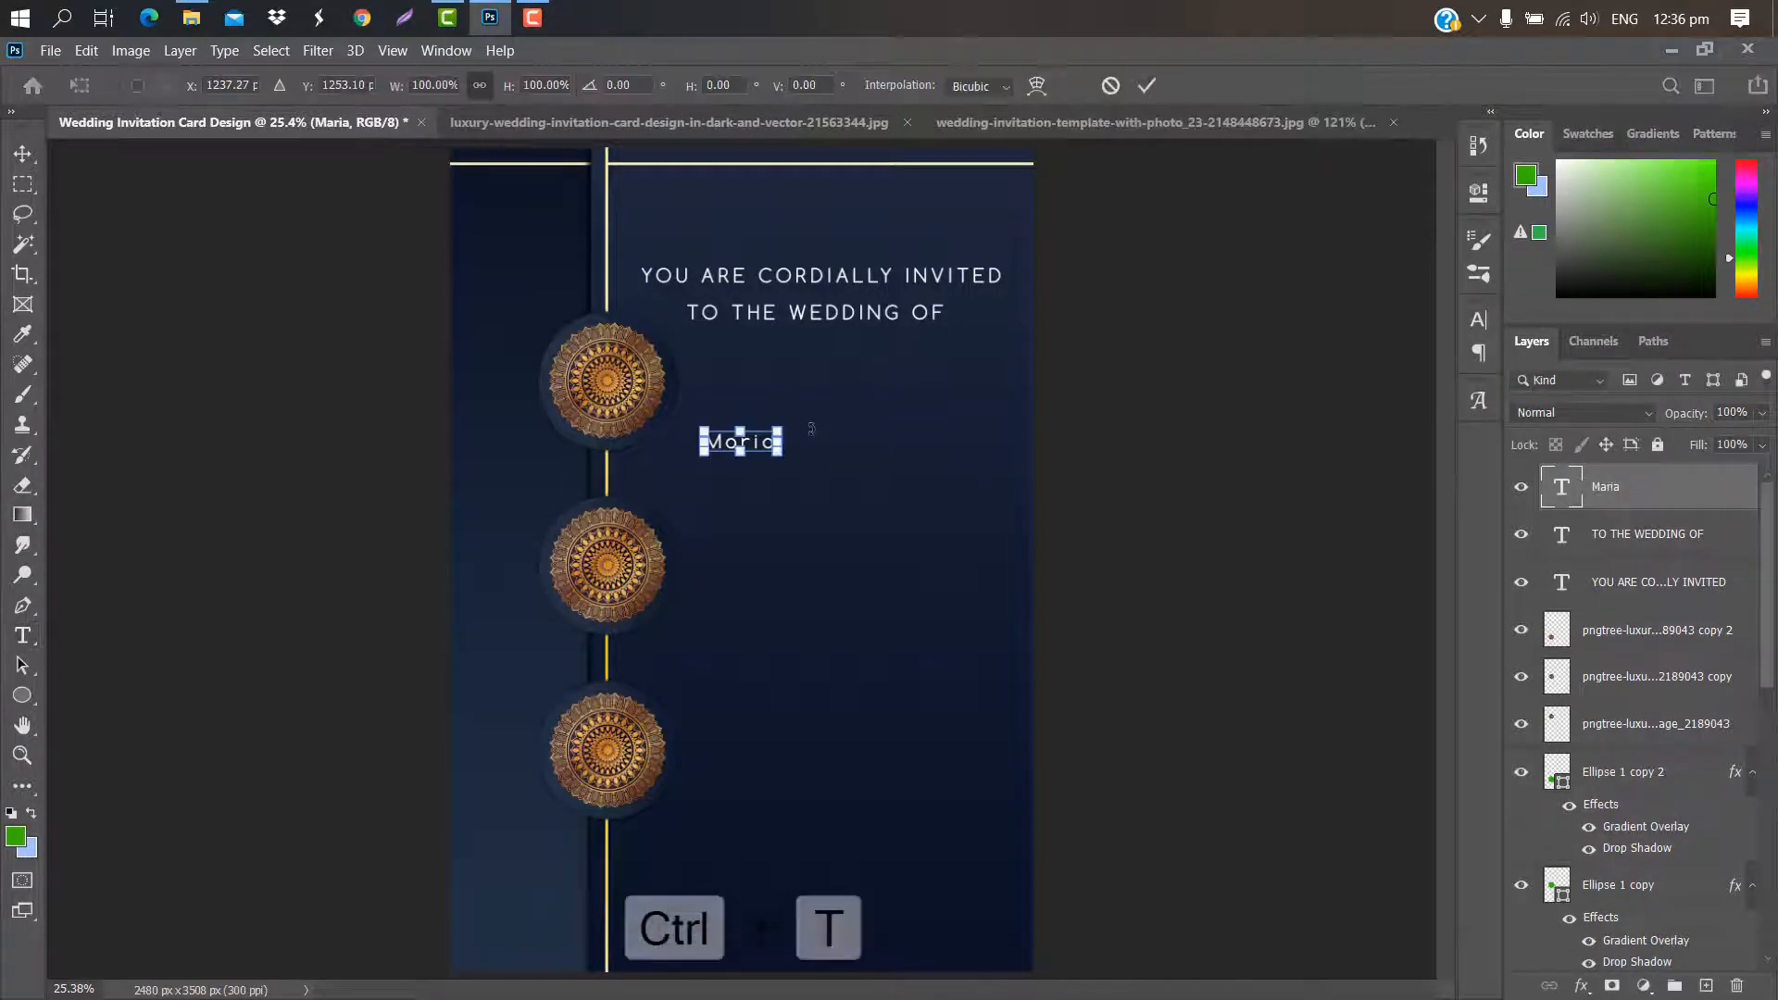
{"action": "left_click_drag", "start_coordinate": [779, 431], "coordinate": [967, 418]}
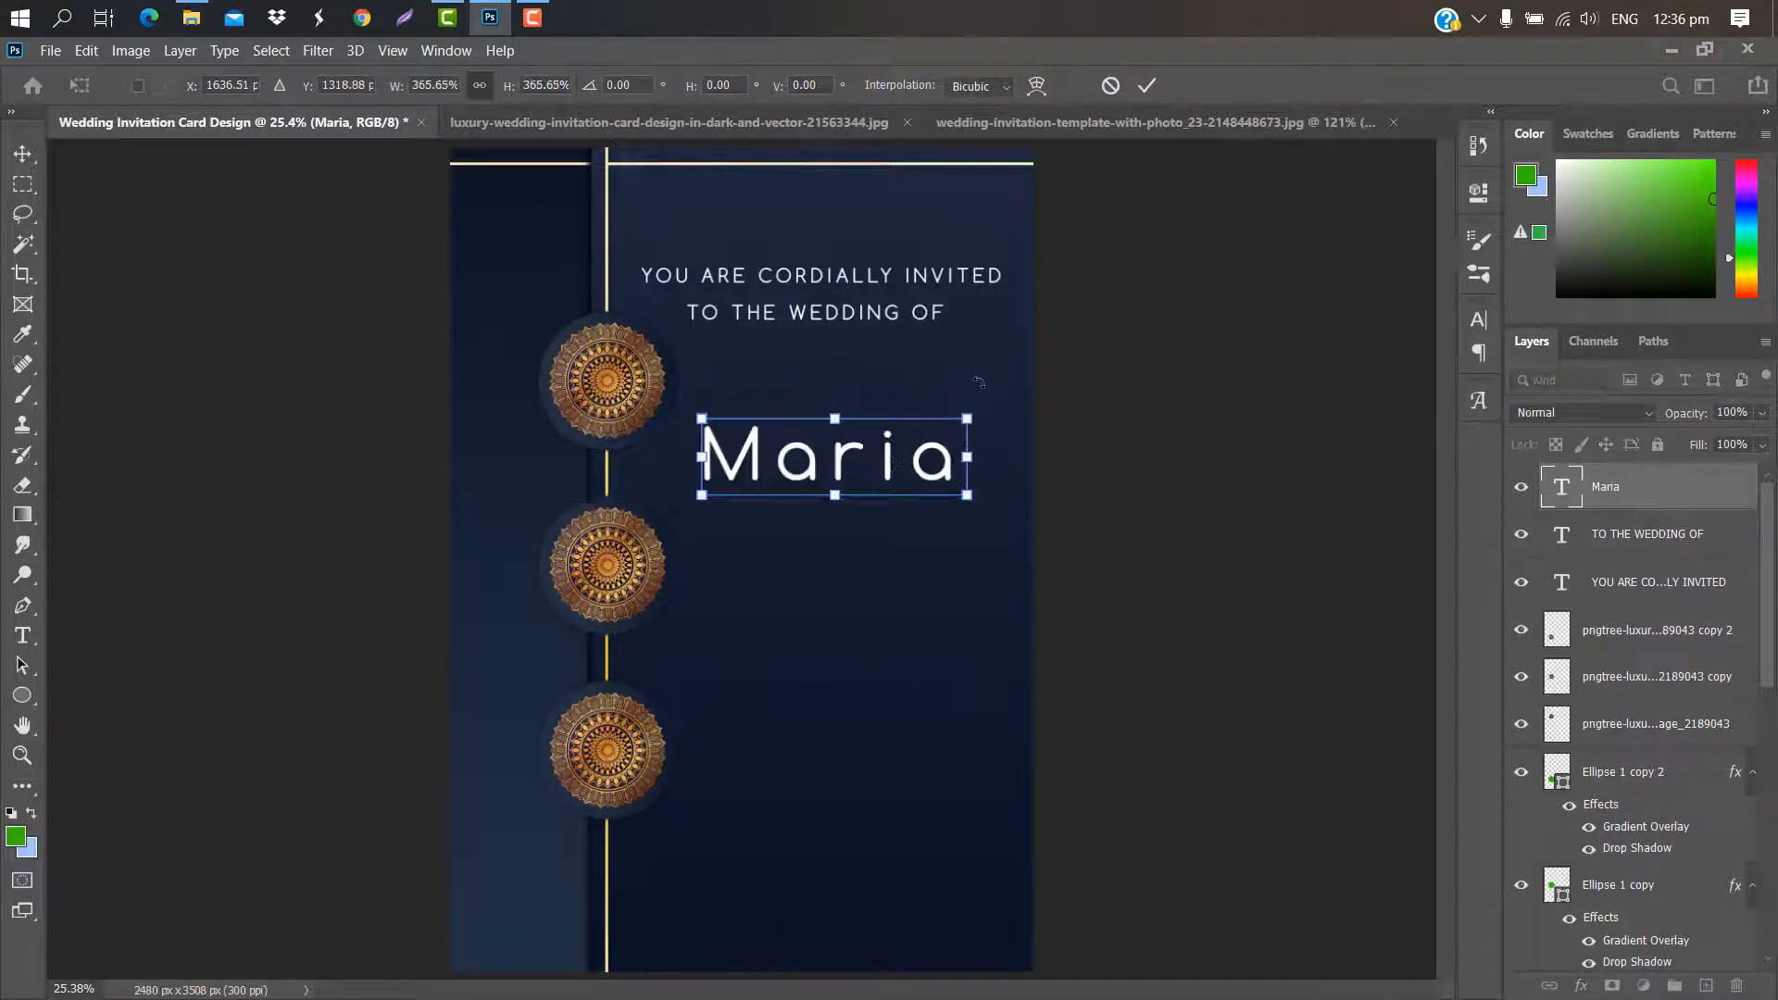
{"action": "left_click", "coordinate": [1147, 86]}
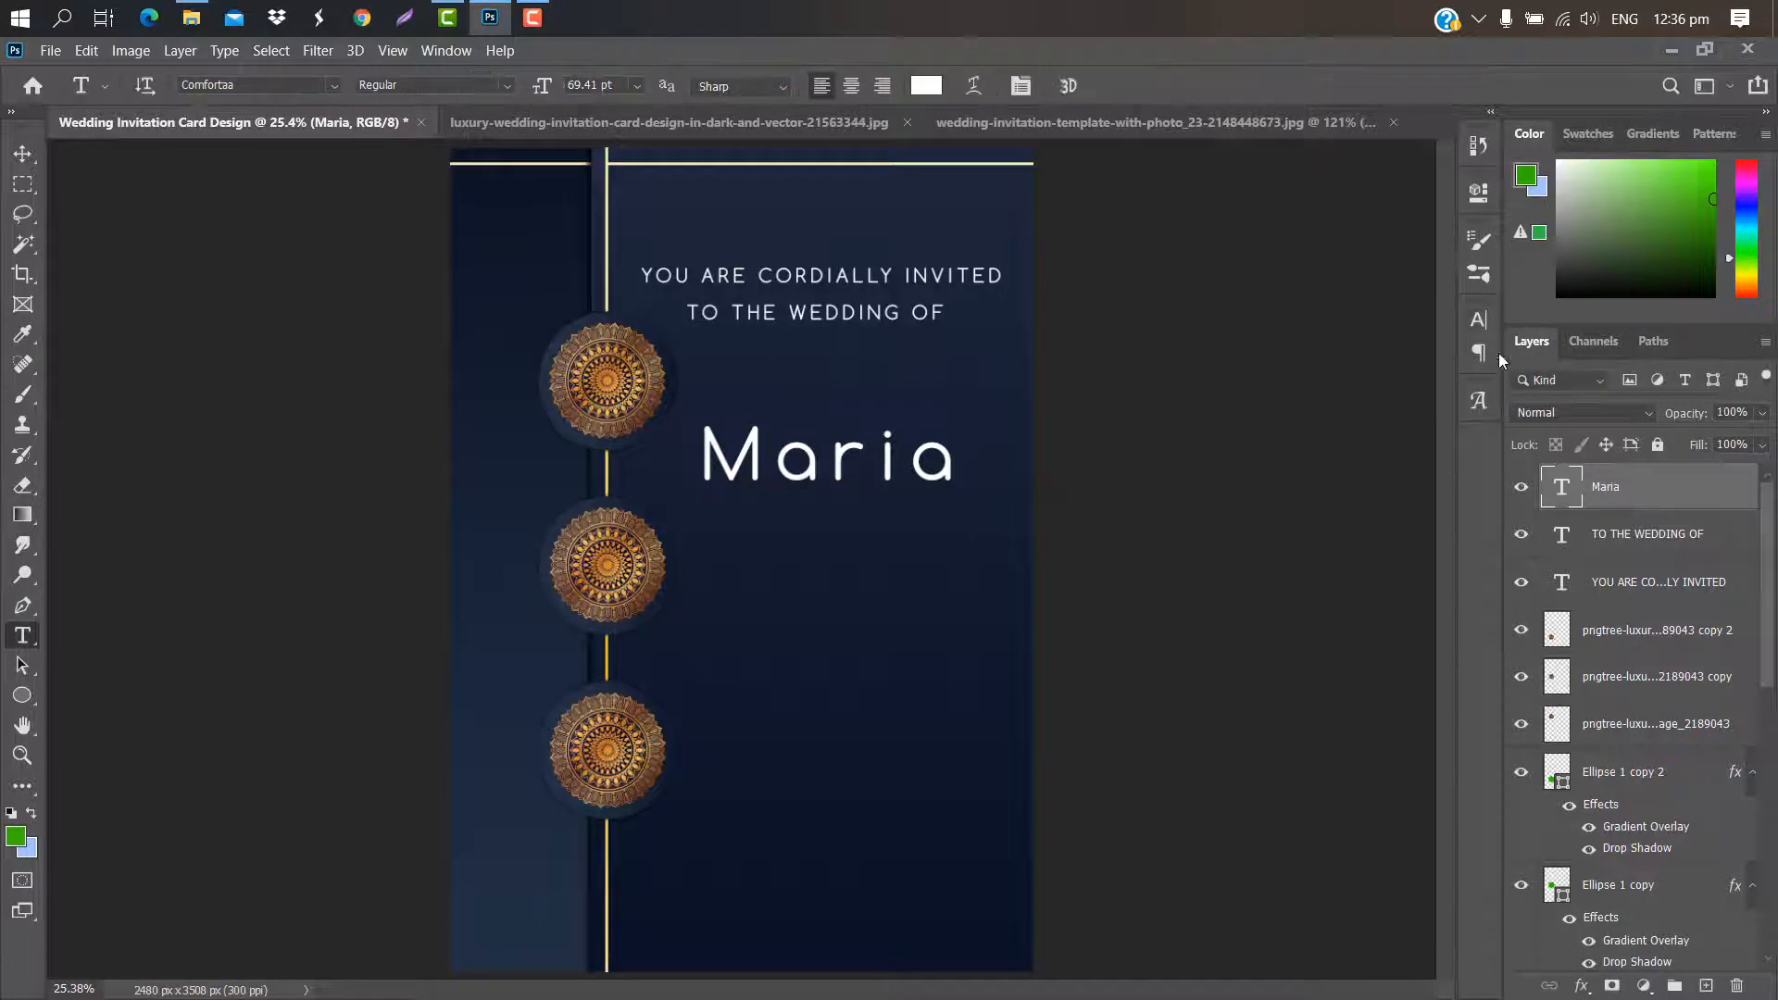
Change the font of the bride's name to Dream Her
{"action": "left_click", "coordinate": [1480, 320]}
{"action": "left_click", "coordinate": [1342, 355]}
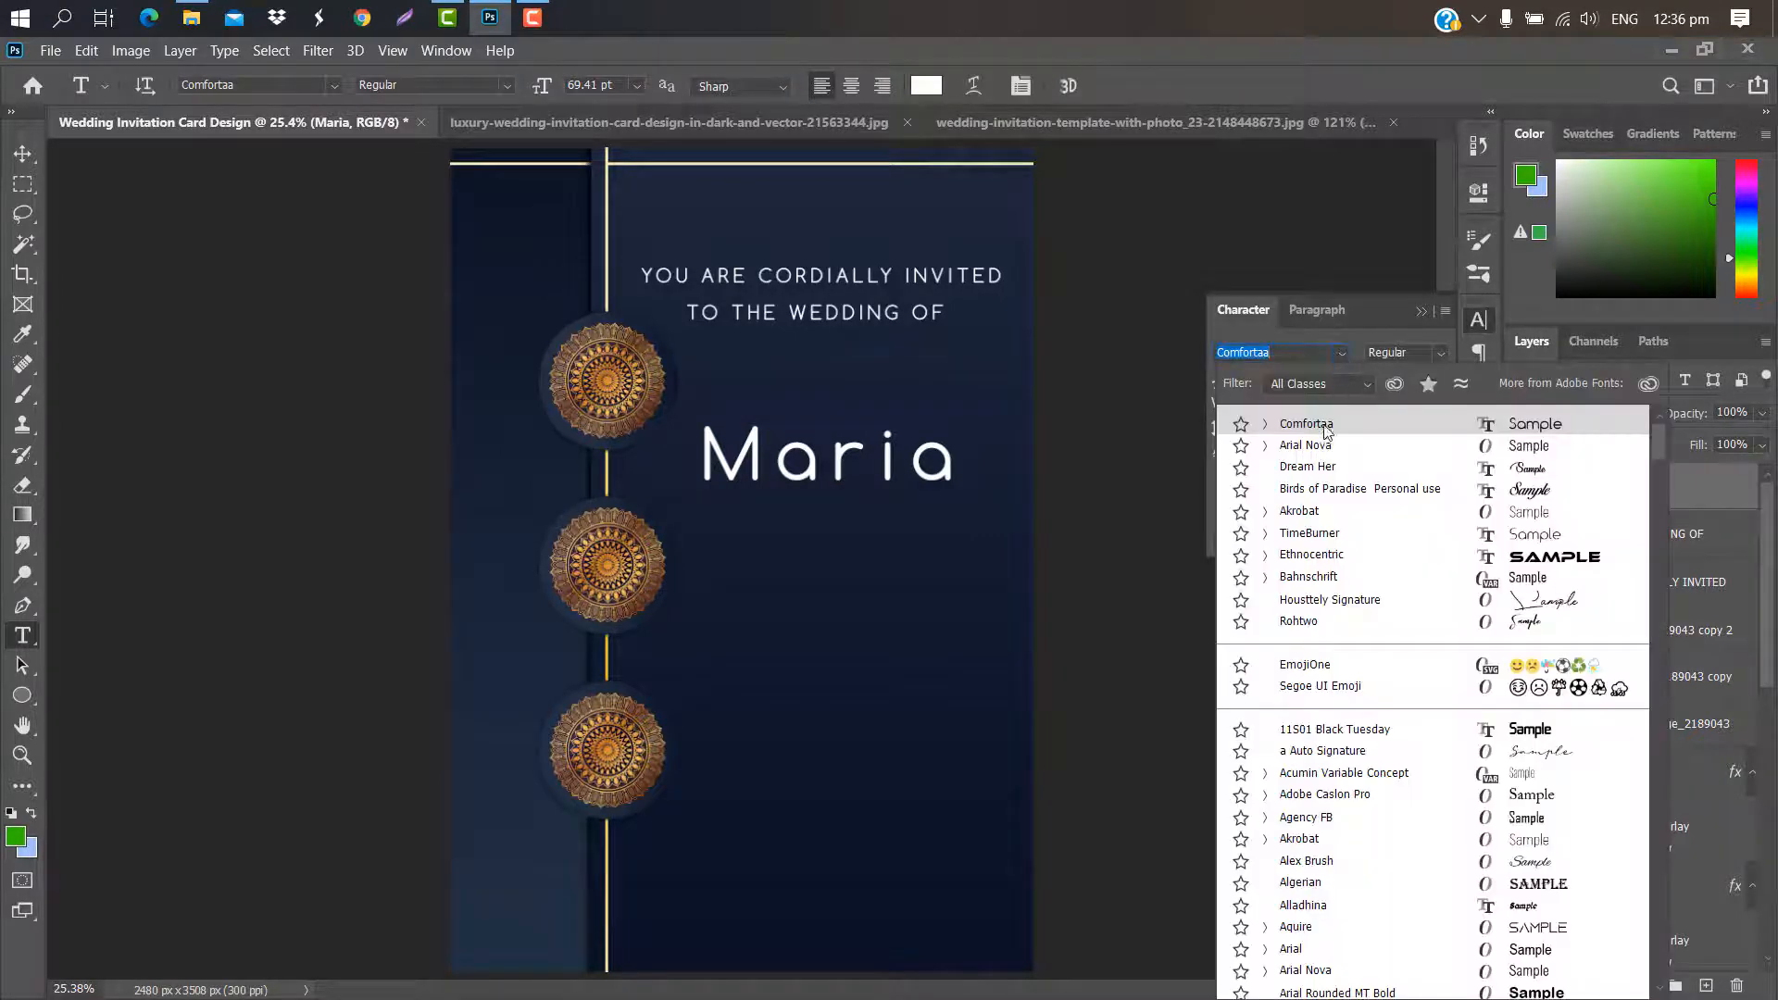
{"action": "left_click", "coordinate": [1325, 468]}
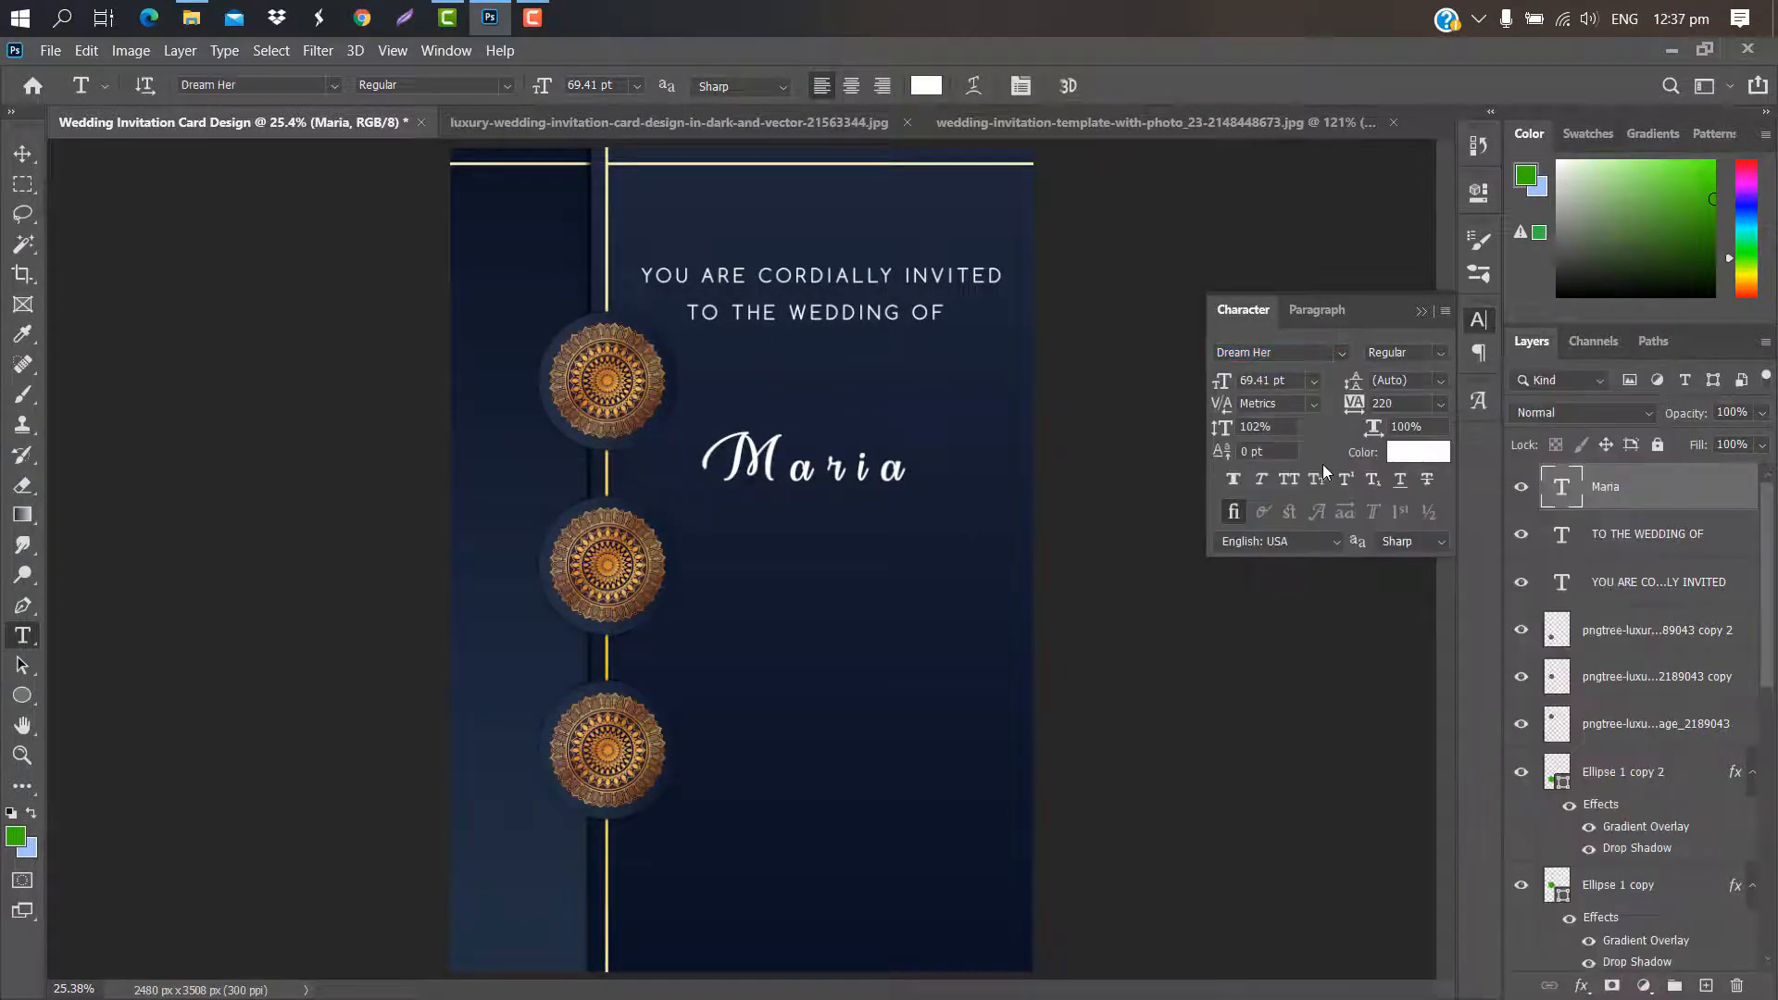
{"action": "left_click", "coordinate": [1421, 311]}
Enlarge the bride's name to about 137% and place it at about X 1634, Y 1413 px
{"action": "key", "text": "ctrl+t"}
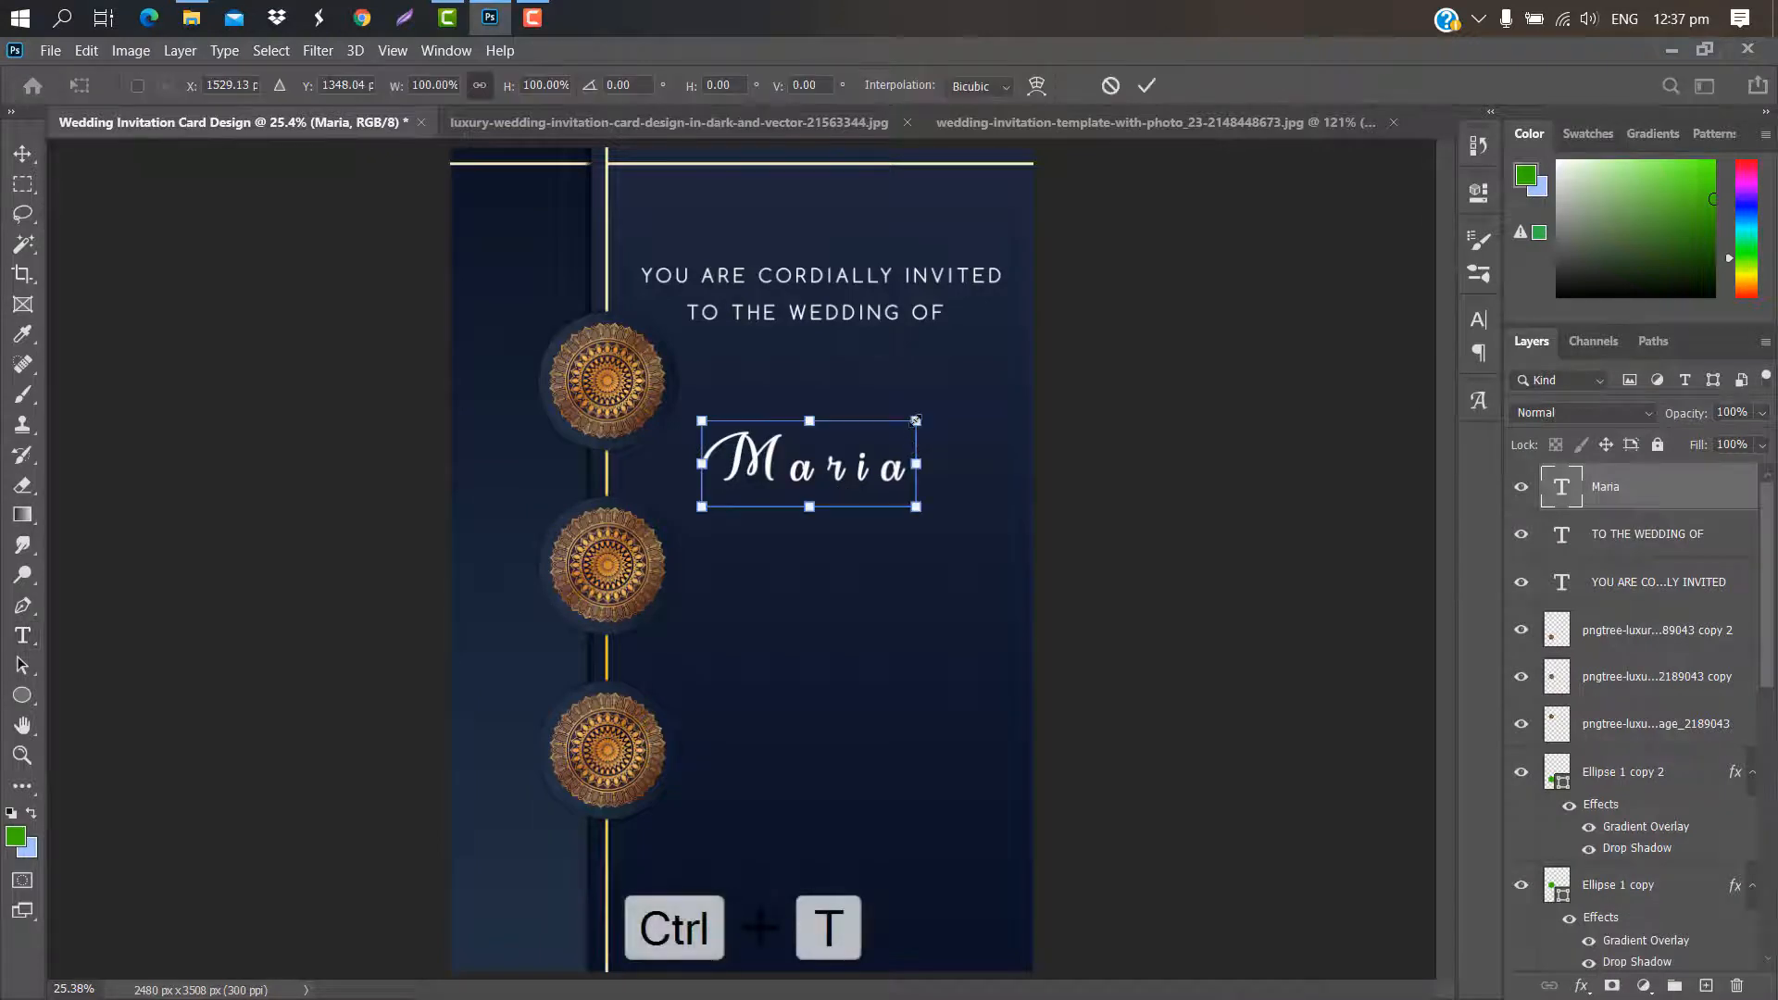
{"action": "left_click_drag", "start_coordinate": [916, 421], "coordinate": [980, 349]}
{"action": "left_click_drag", "start_coordinate": [918, 457], "coordinate": [903, 487]}
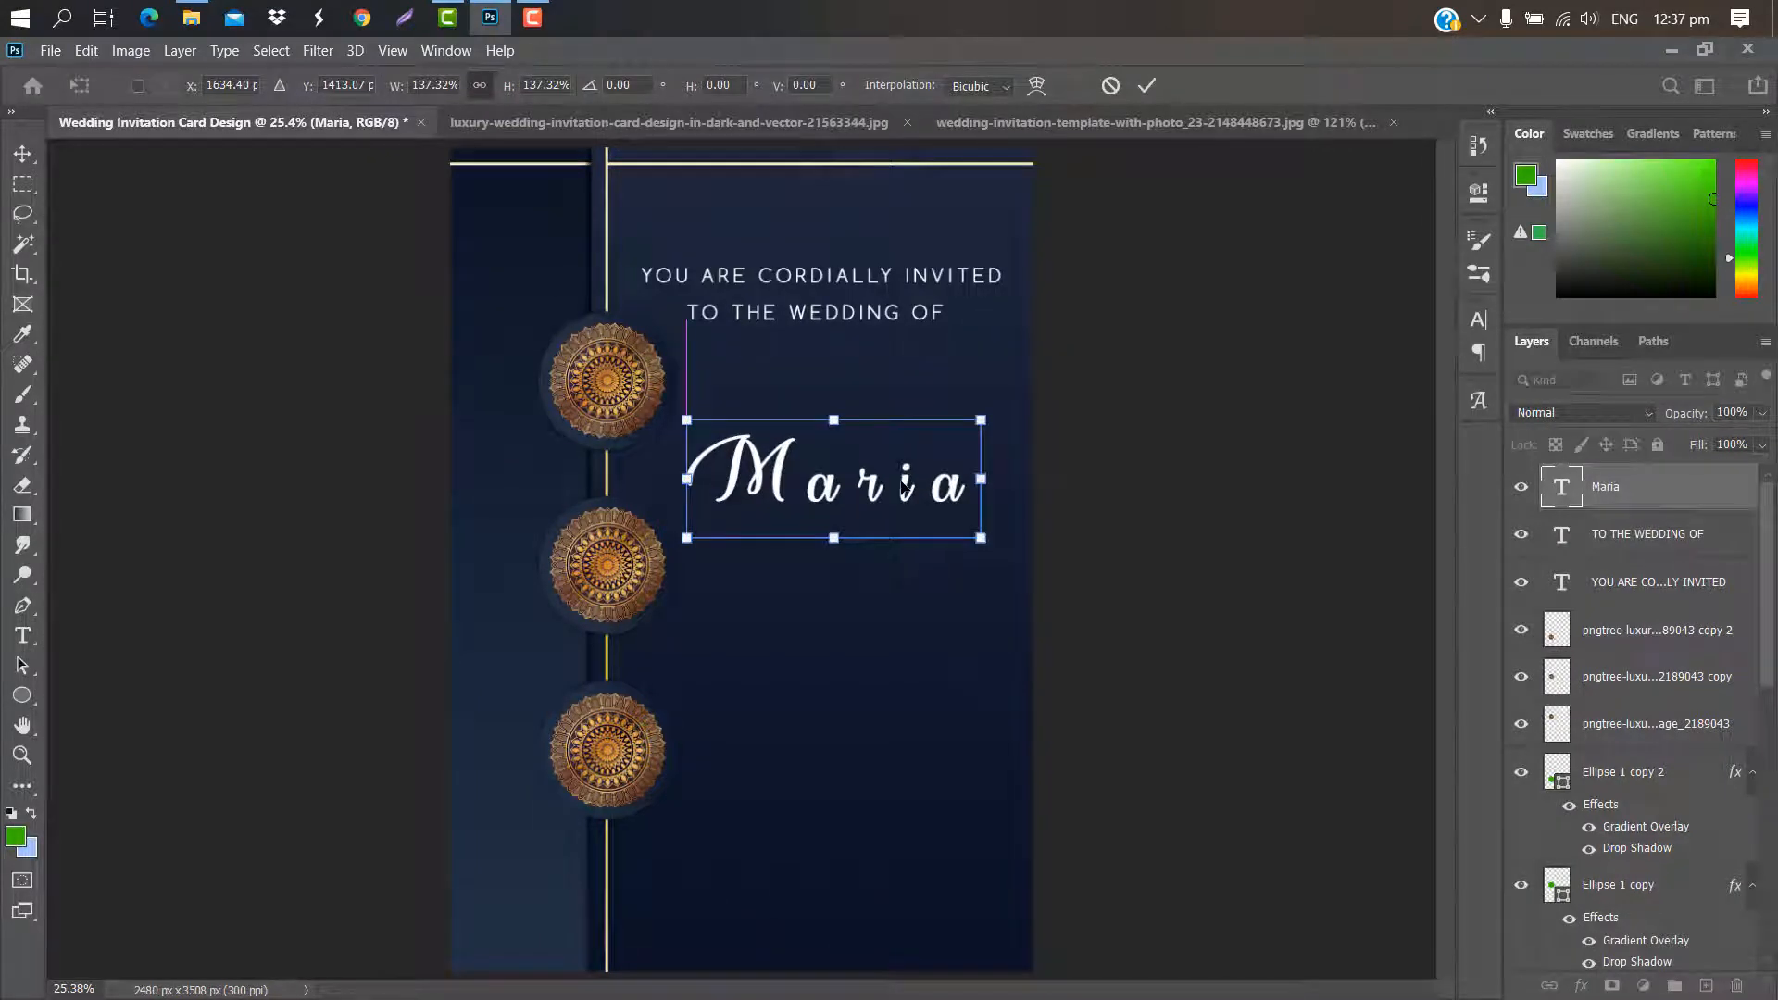
{"action": "left_click", "coordinate": [1150, 82]}
Apply a reversed linear gold Gradient Overlay to the bride's name, with angle -175° and scale 138%
{"action": "double_click", "coordinate": [1718, 495]}
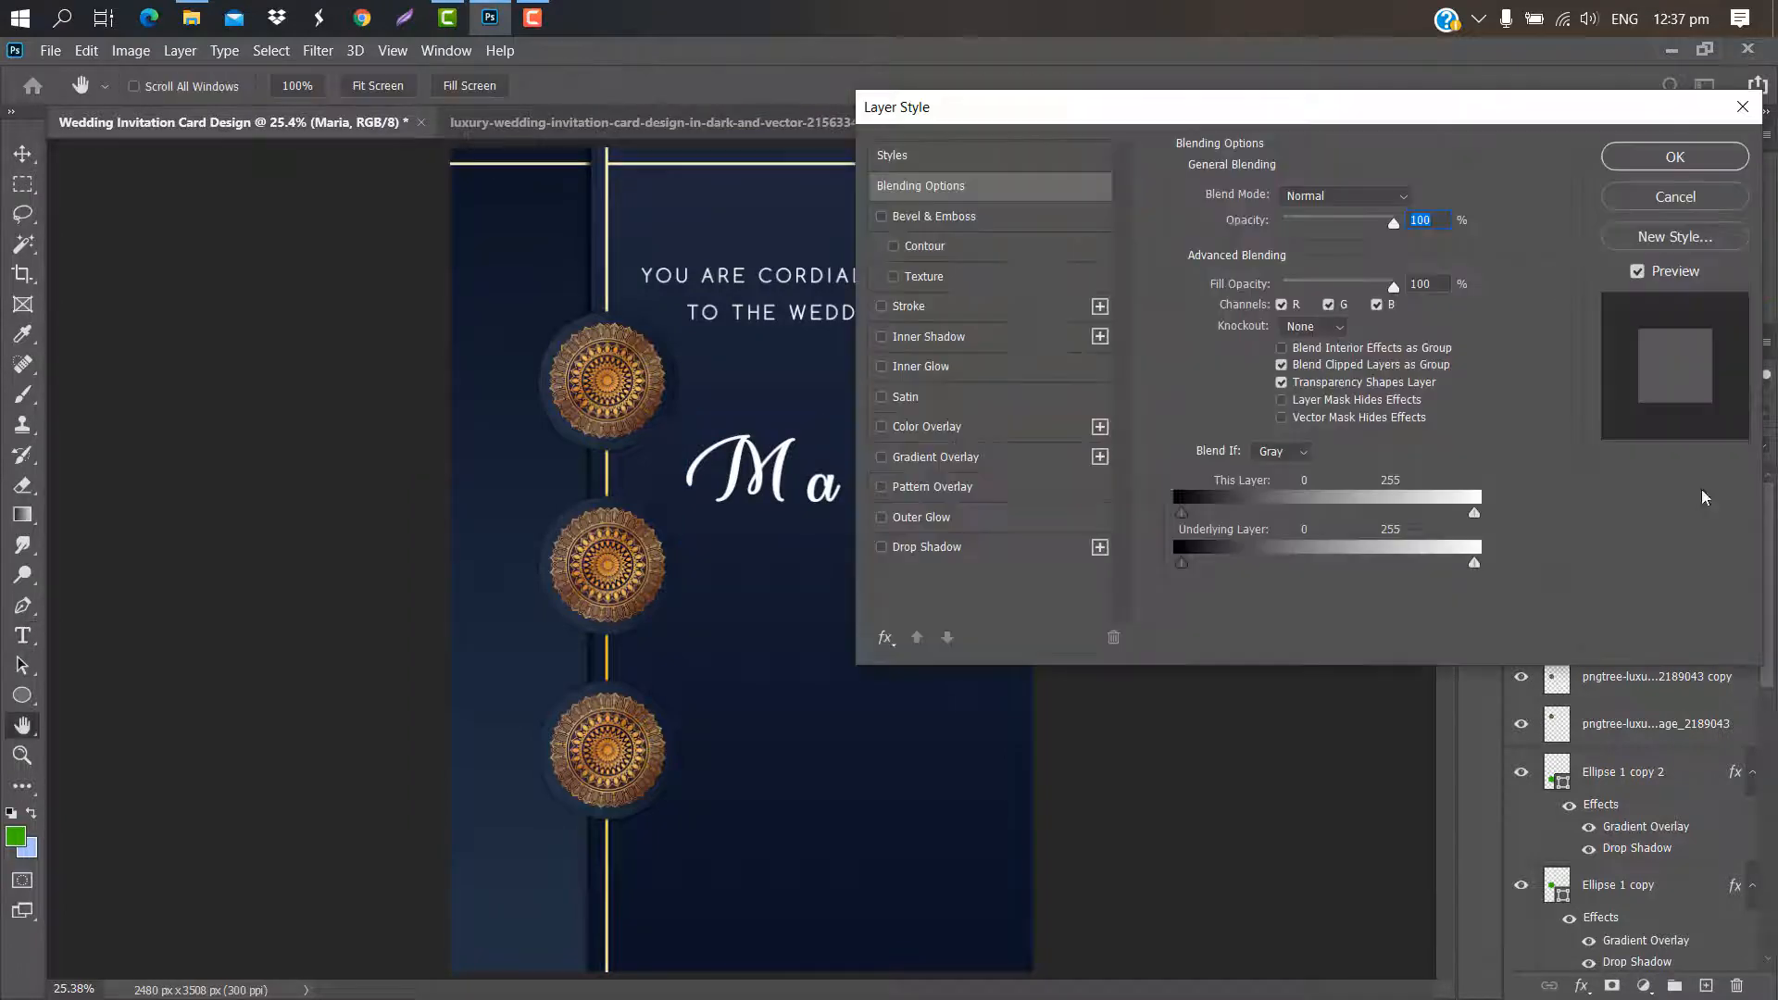
{"action": "left_click", "coordinate": [1007, 460]}
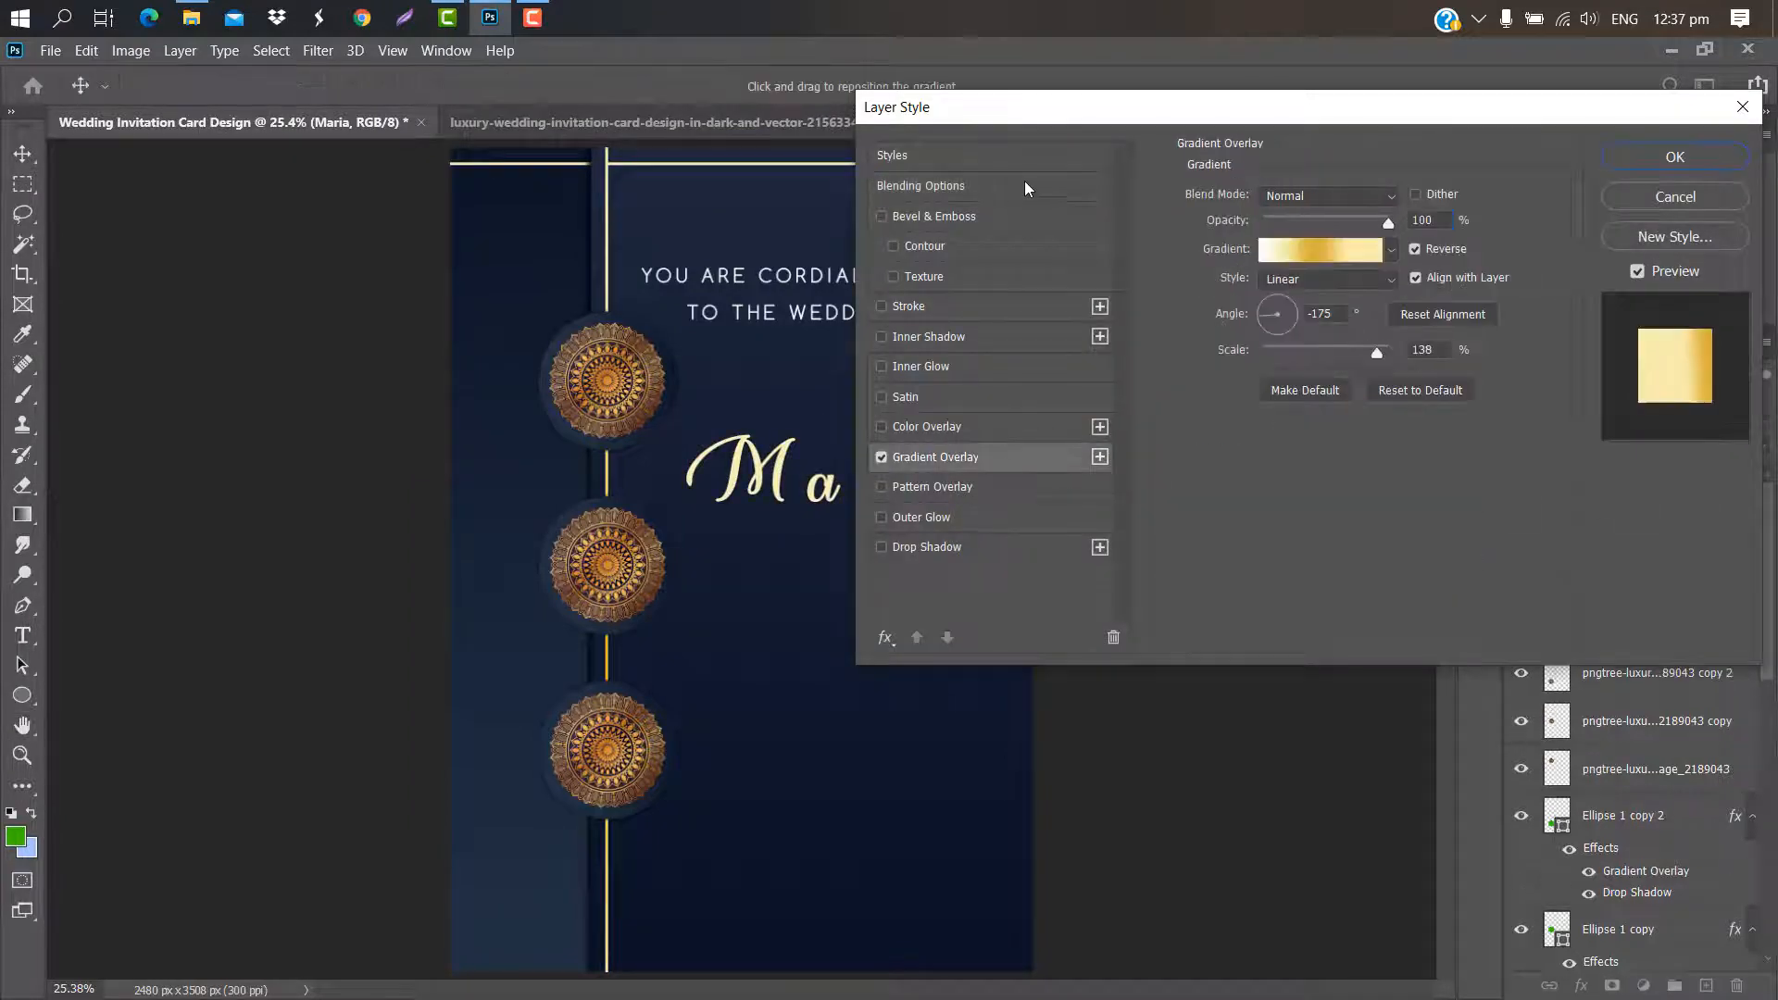
{"action": "left_click_drag", "start_coordinate": [1097, 108], "coordinate": [1224, 69]}
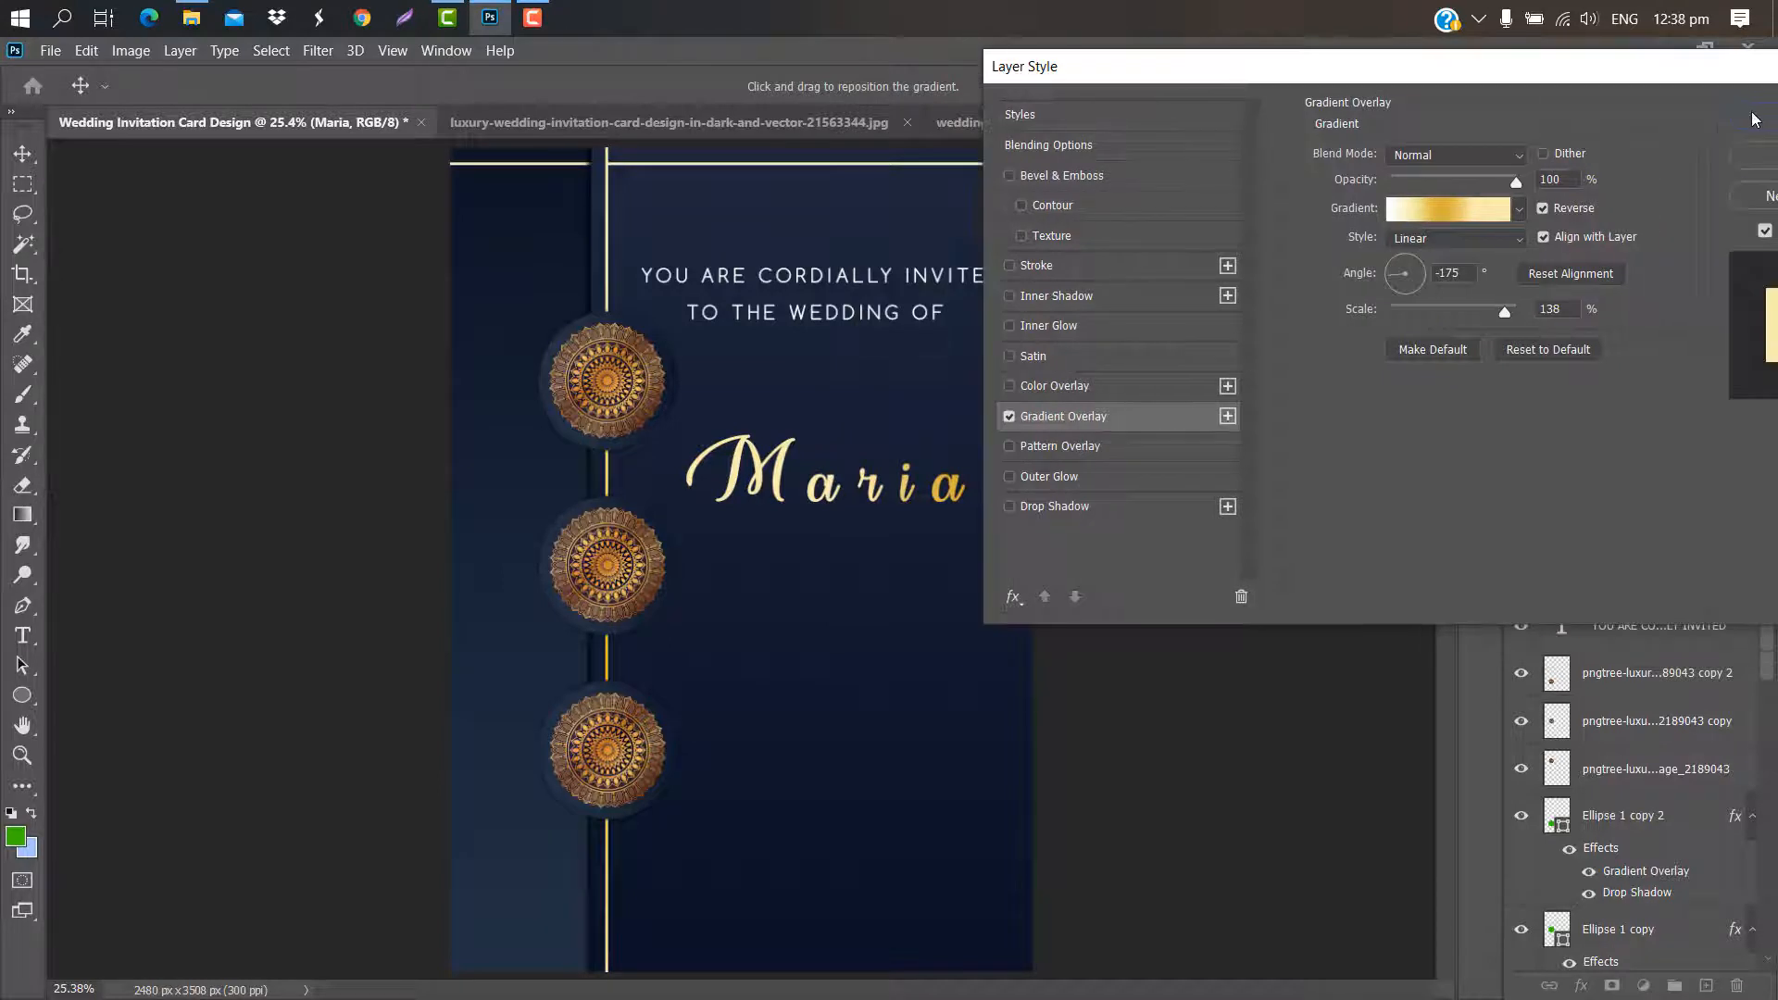
{"action": "left_click", "coordinate": [1758, 112]}
Duplicate the gold name and move the copy straight down to about X 1637, Y 2277 px, leaving a gap between them
{"action": "left_click_drag", "start_coordinate": [1642, 489], "coordinate": [1708, 985]}
{"action": "key", "text": "ctrl+t"}
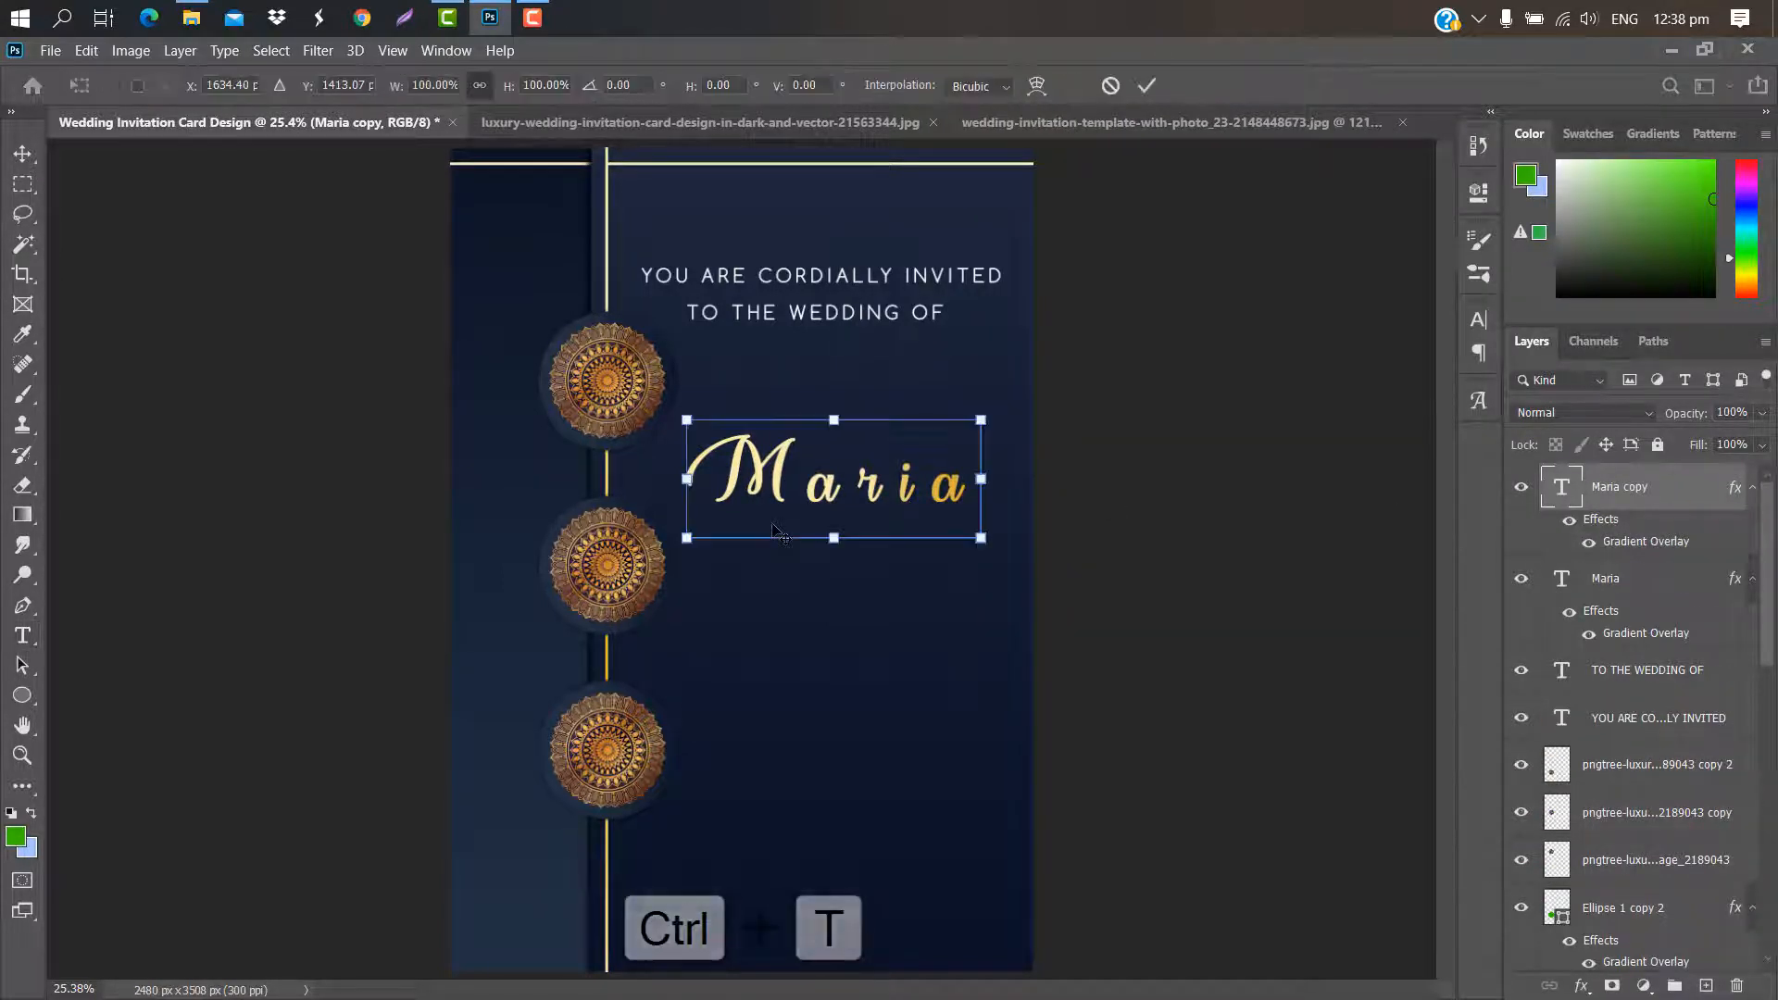
{"action": "key", "text": "Down"}
{"action": "key", "text": "Down"}
{"action": "key", "text": "Down"}
{"action": "key", "text": "Down"}
{"action": "key", "text": "Down"}
{"action": "key", "text": "Down"}
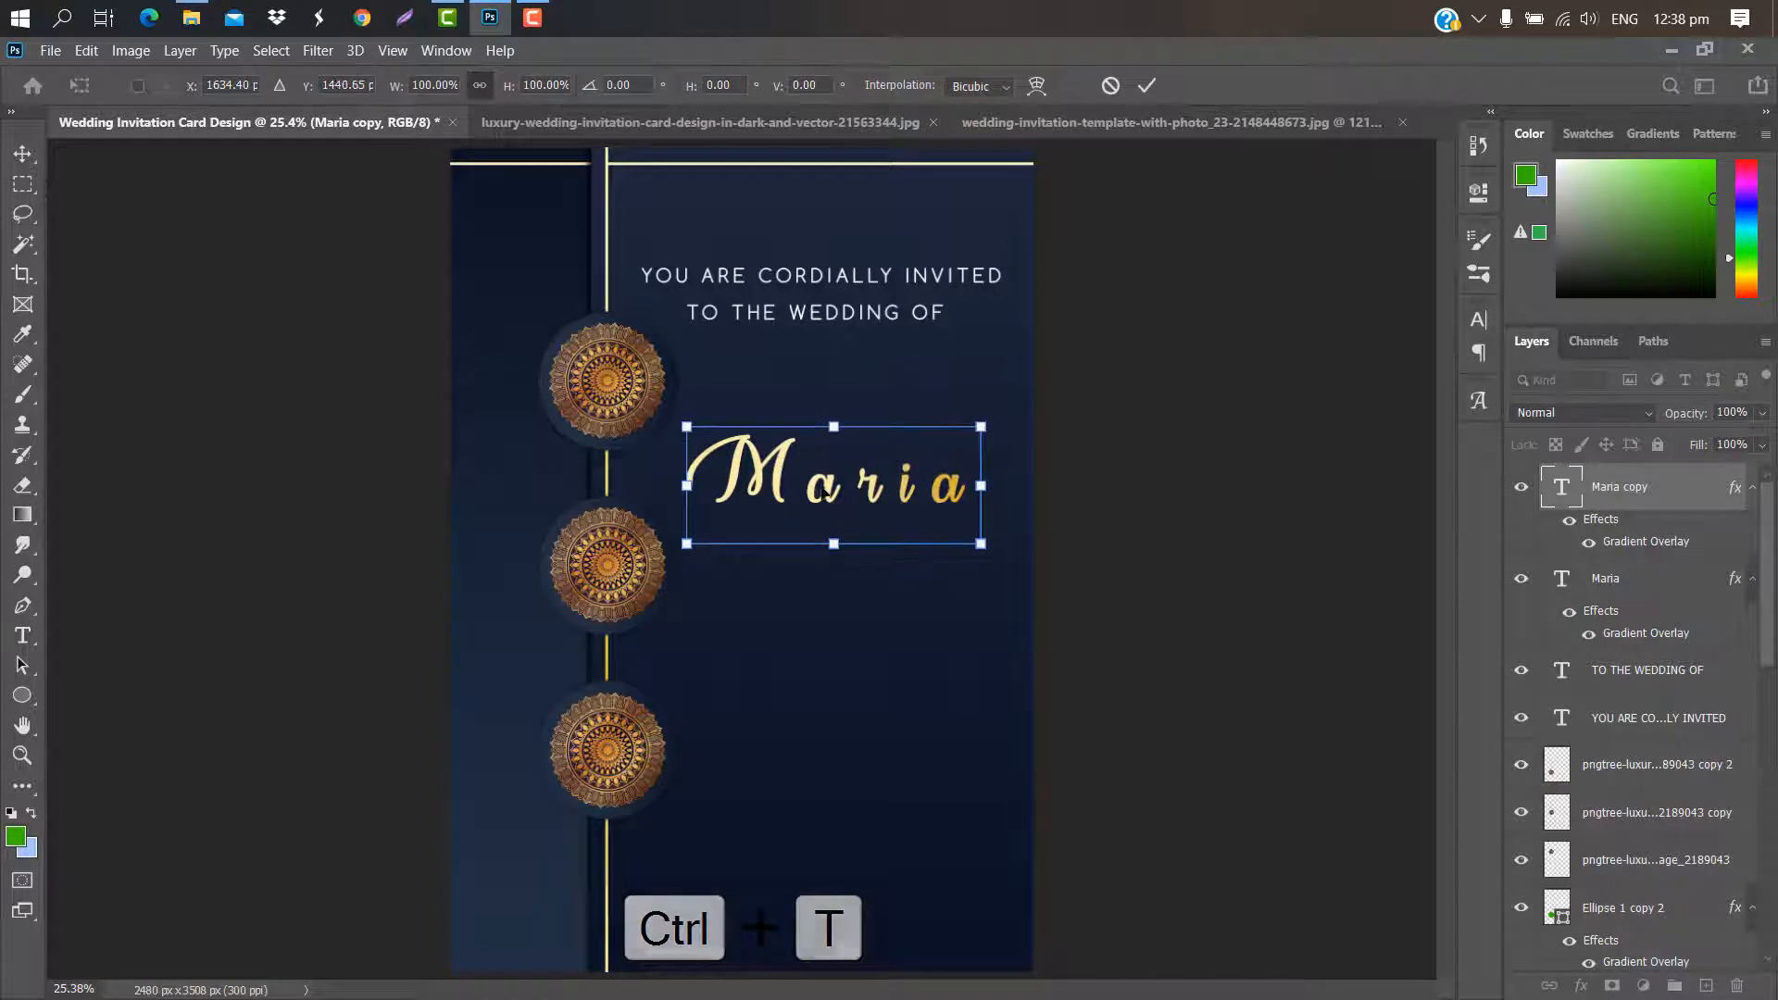
{"action": "left_click_drag", "start_coordinate": [824, 474], "coordinate": [826, 672]}
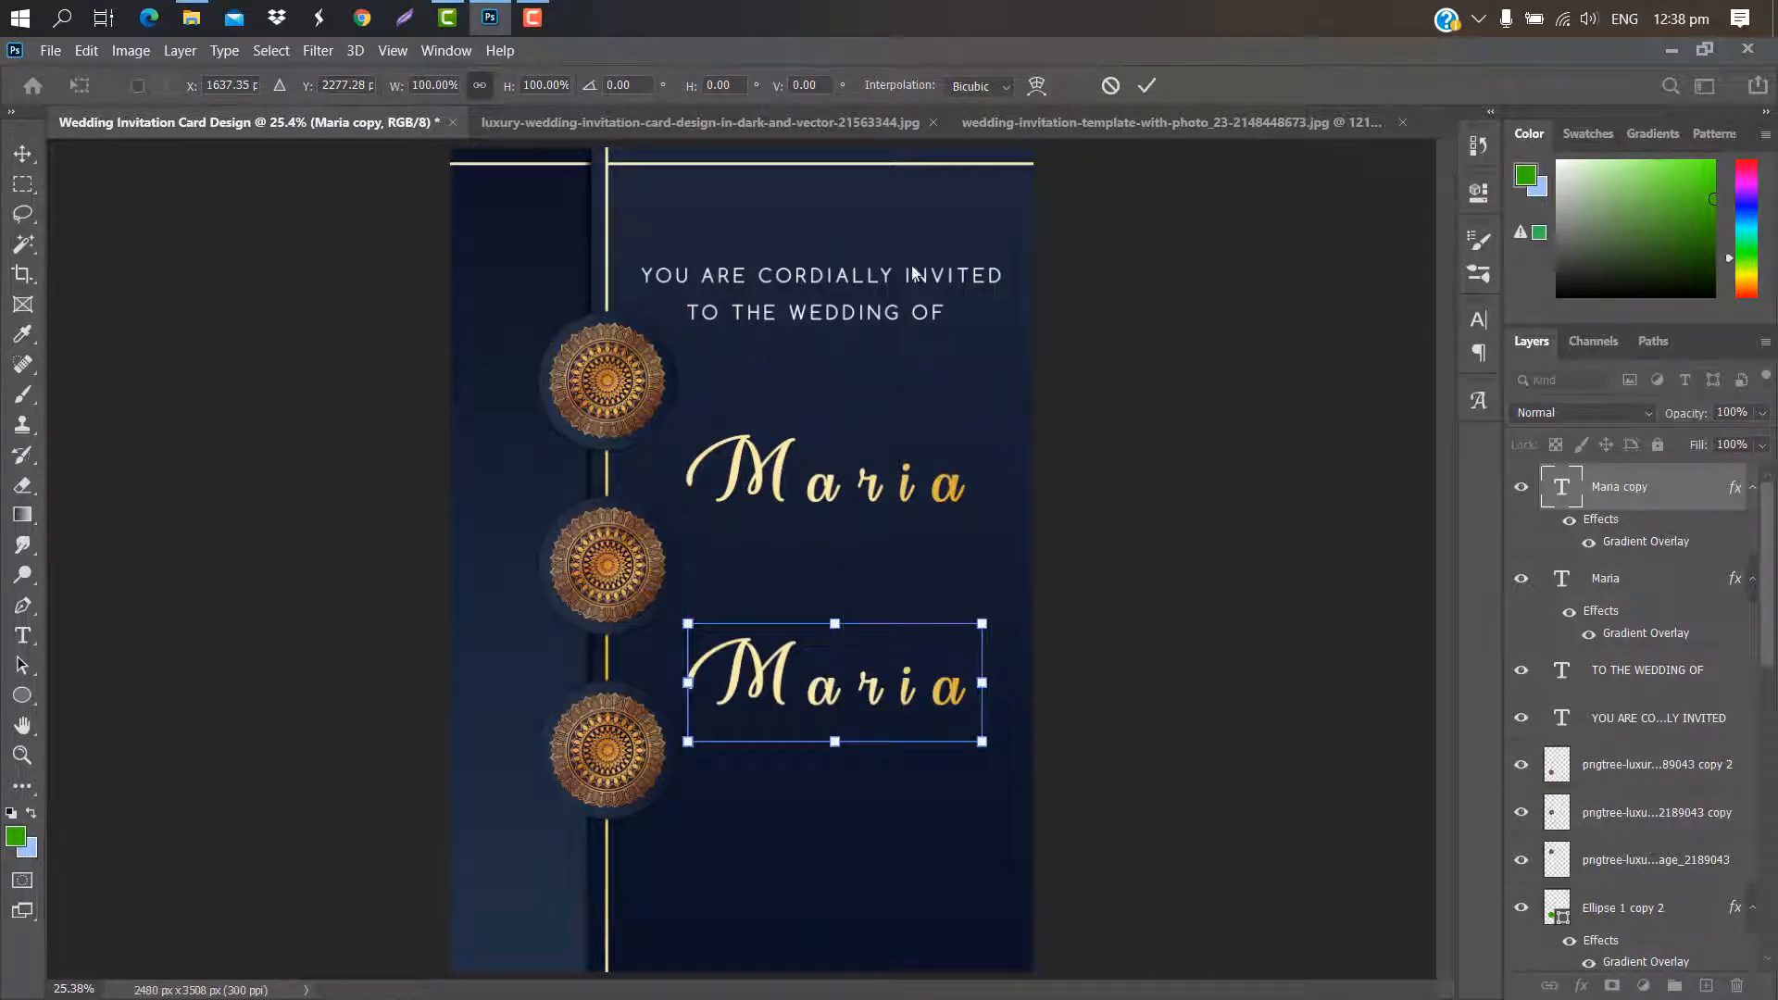
{"action": "left_click", "coordinate": [1145, 84]}
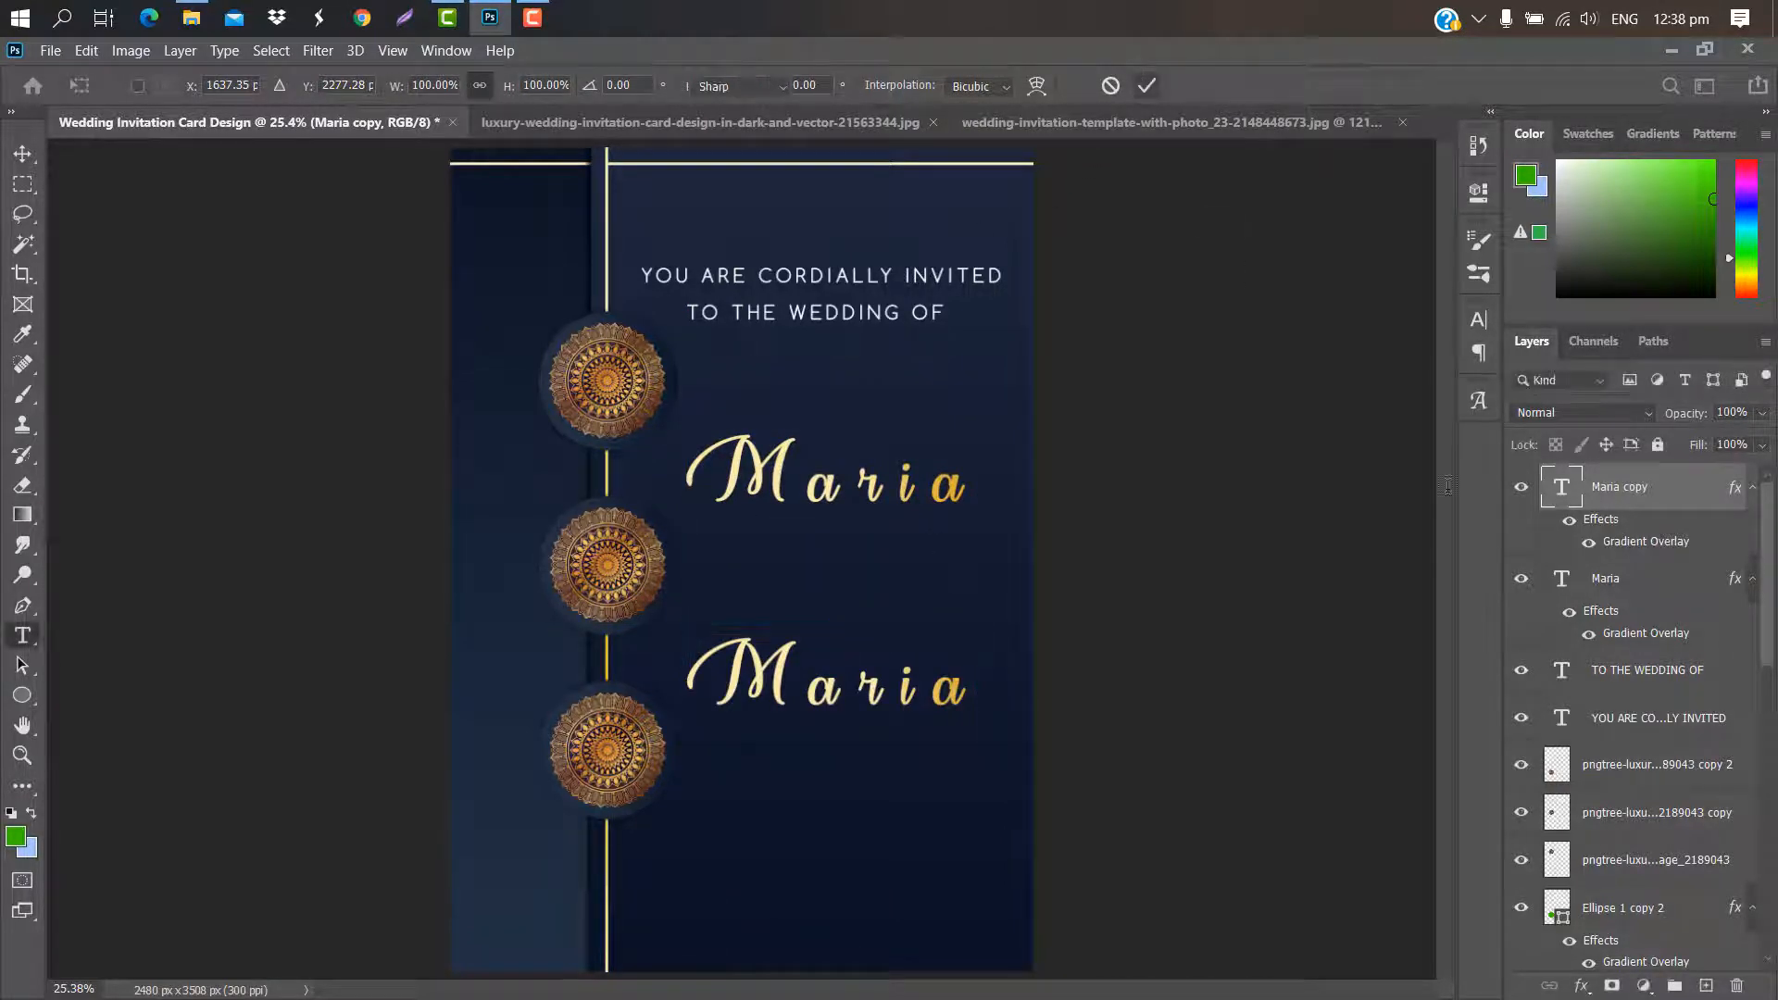
Replace the text of the lower name copy with the groom's first name
{"action": "double_click", "coordinate": [1563, 488]}
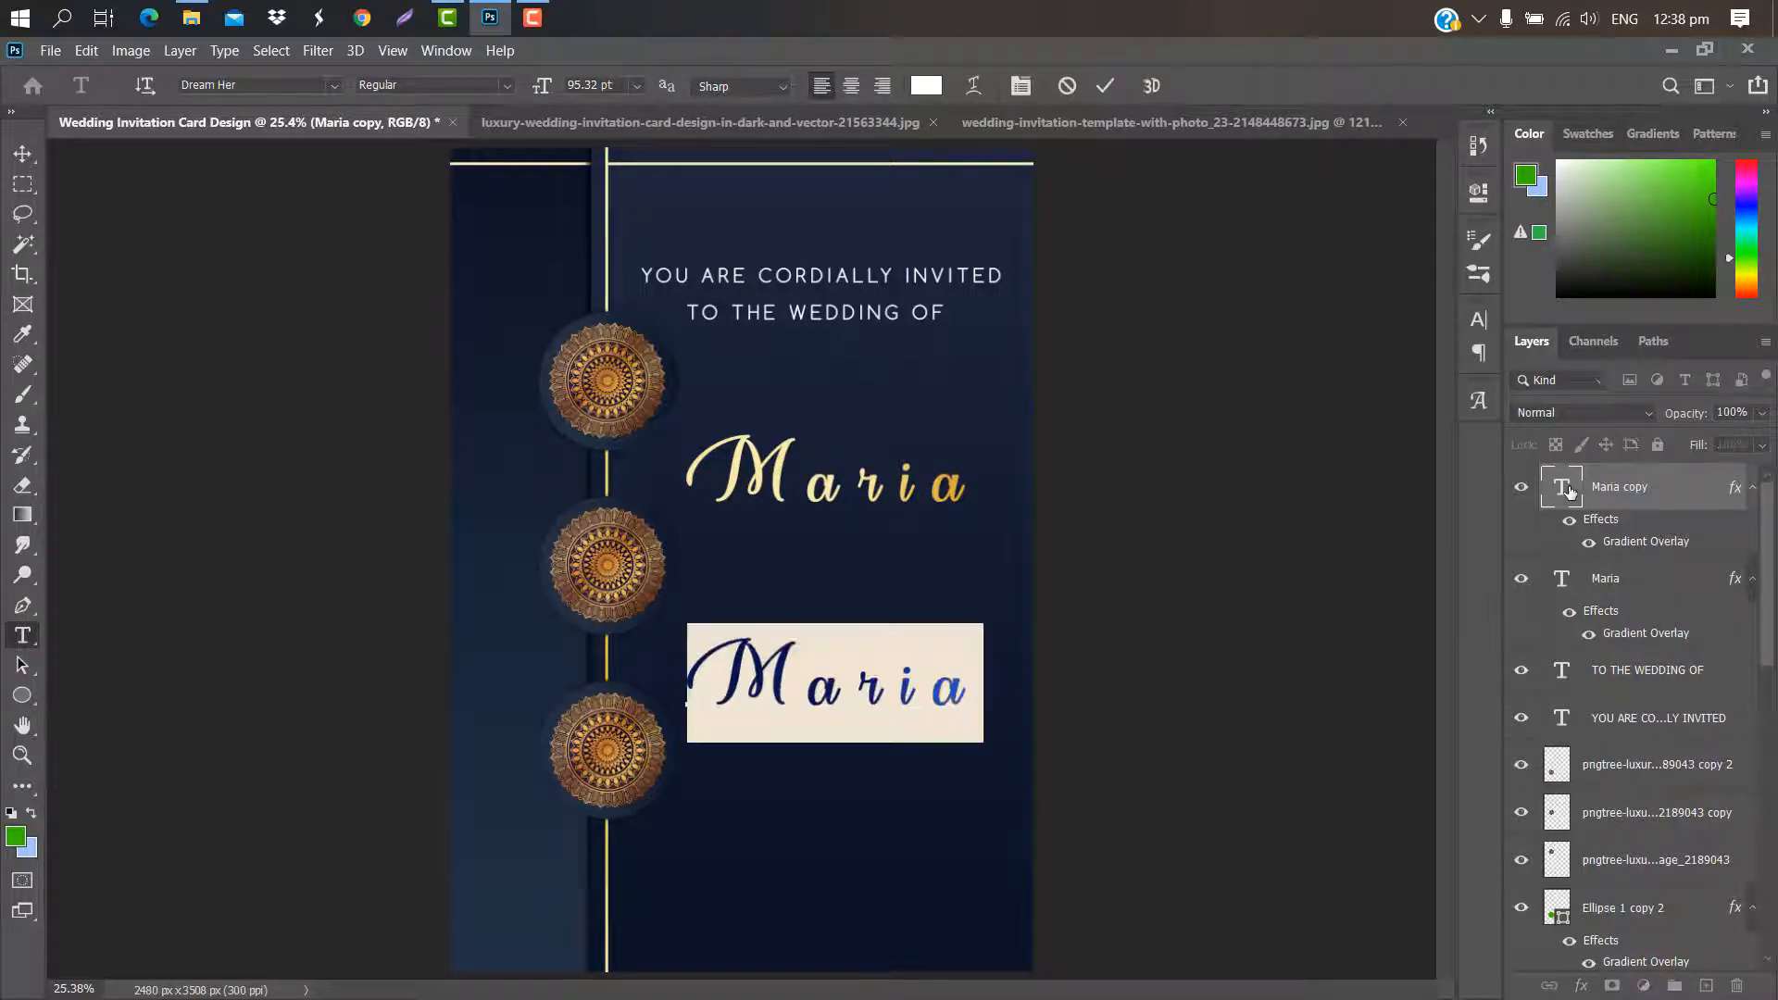
{"action": "key", "text": "BackSpace"}
{"action": "type", "text": "D"}
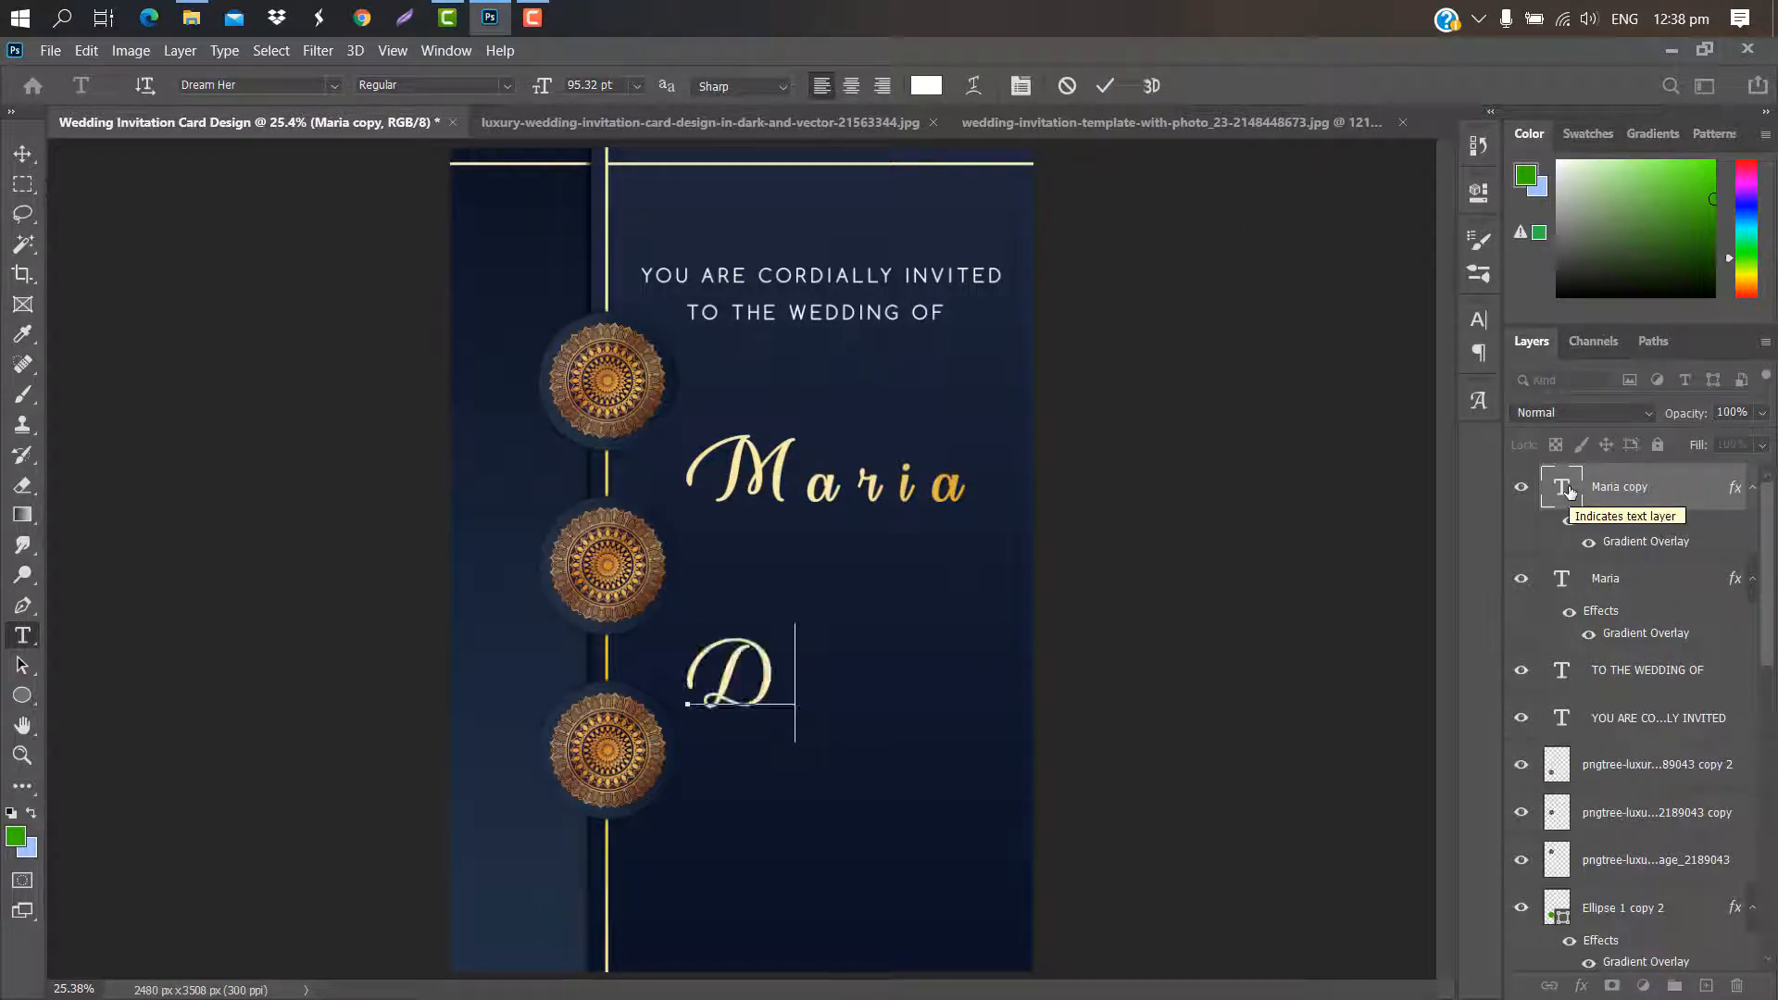
{"action": "type", "text": "av"}
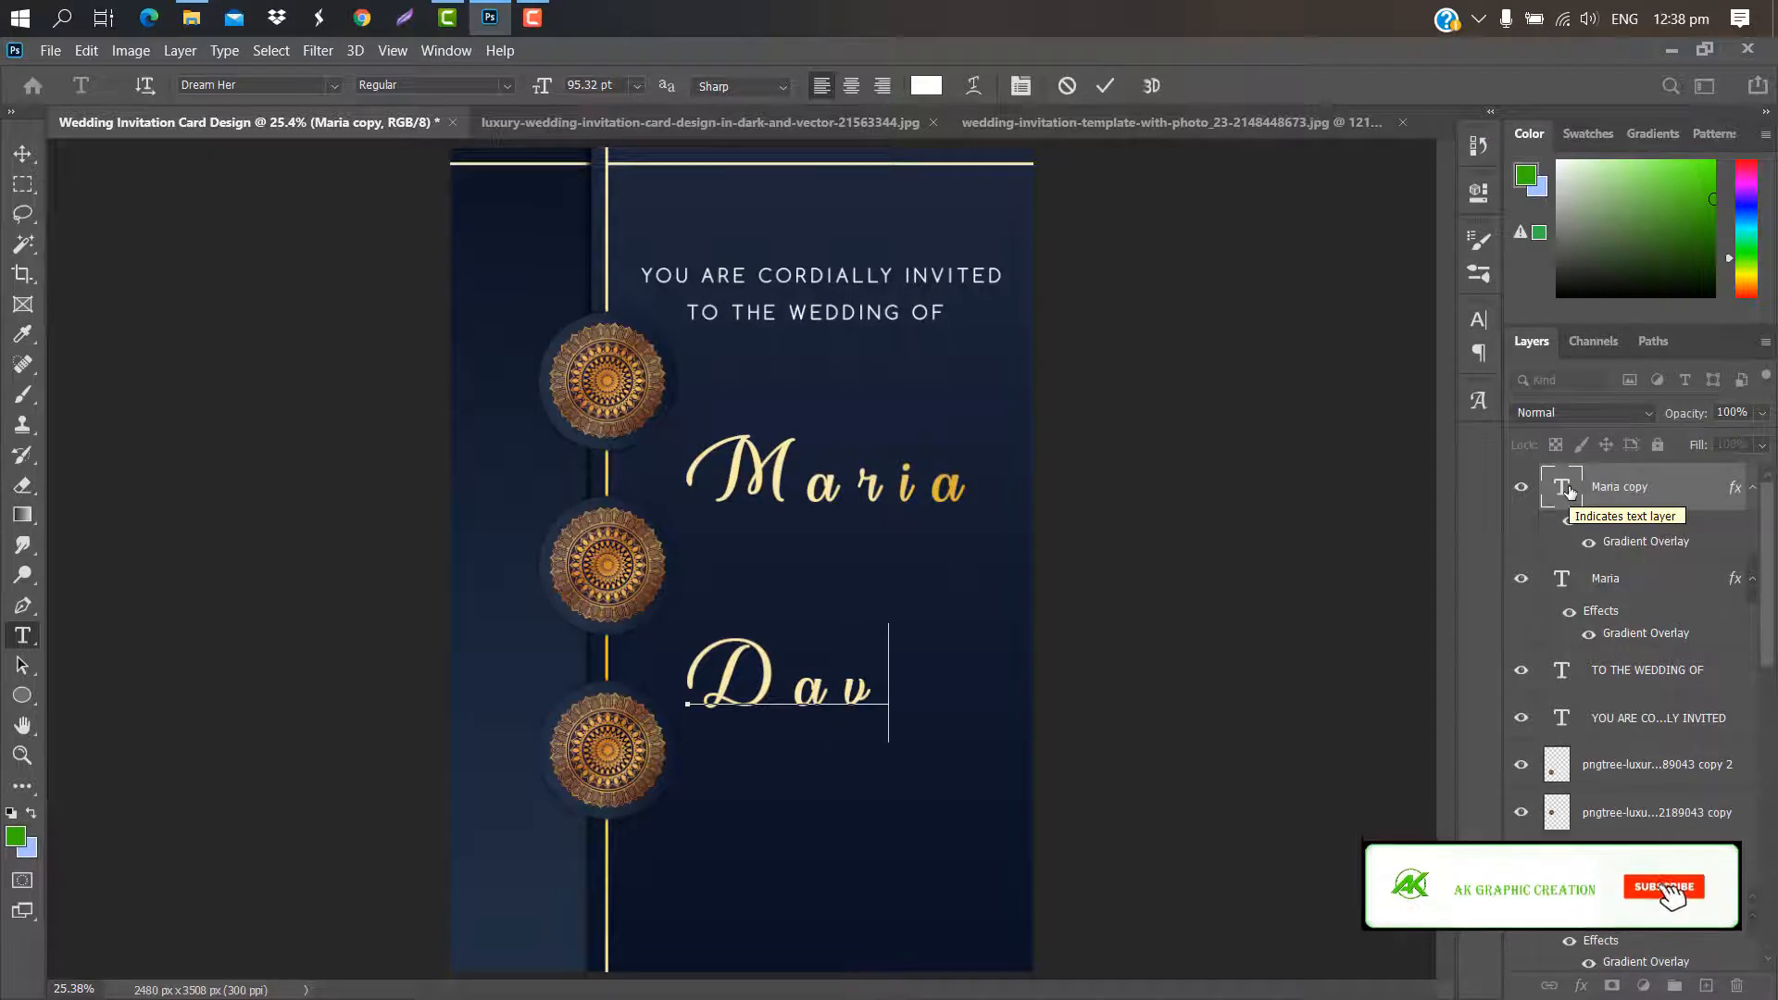
{"action": "type", "text": "id"}
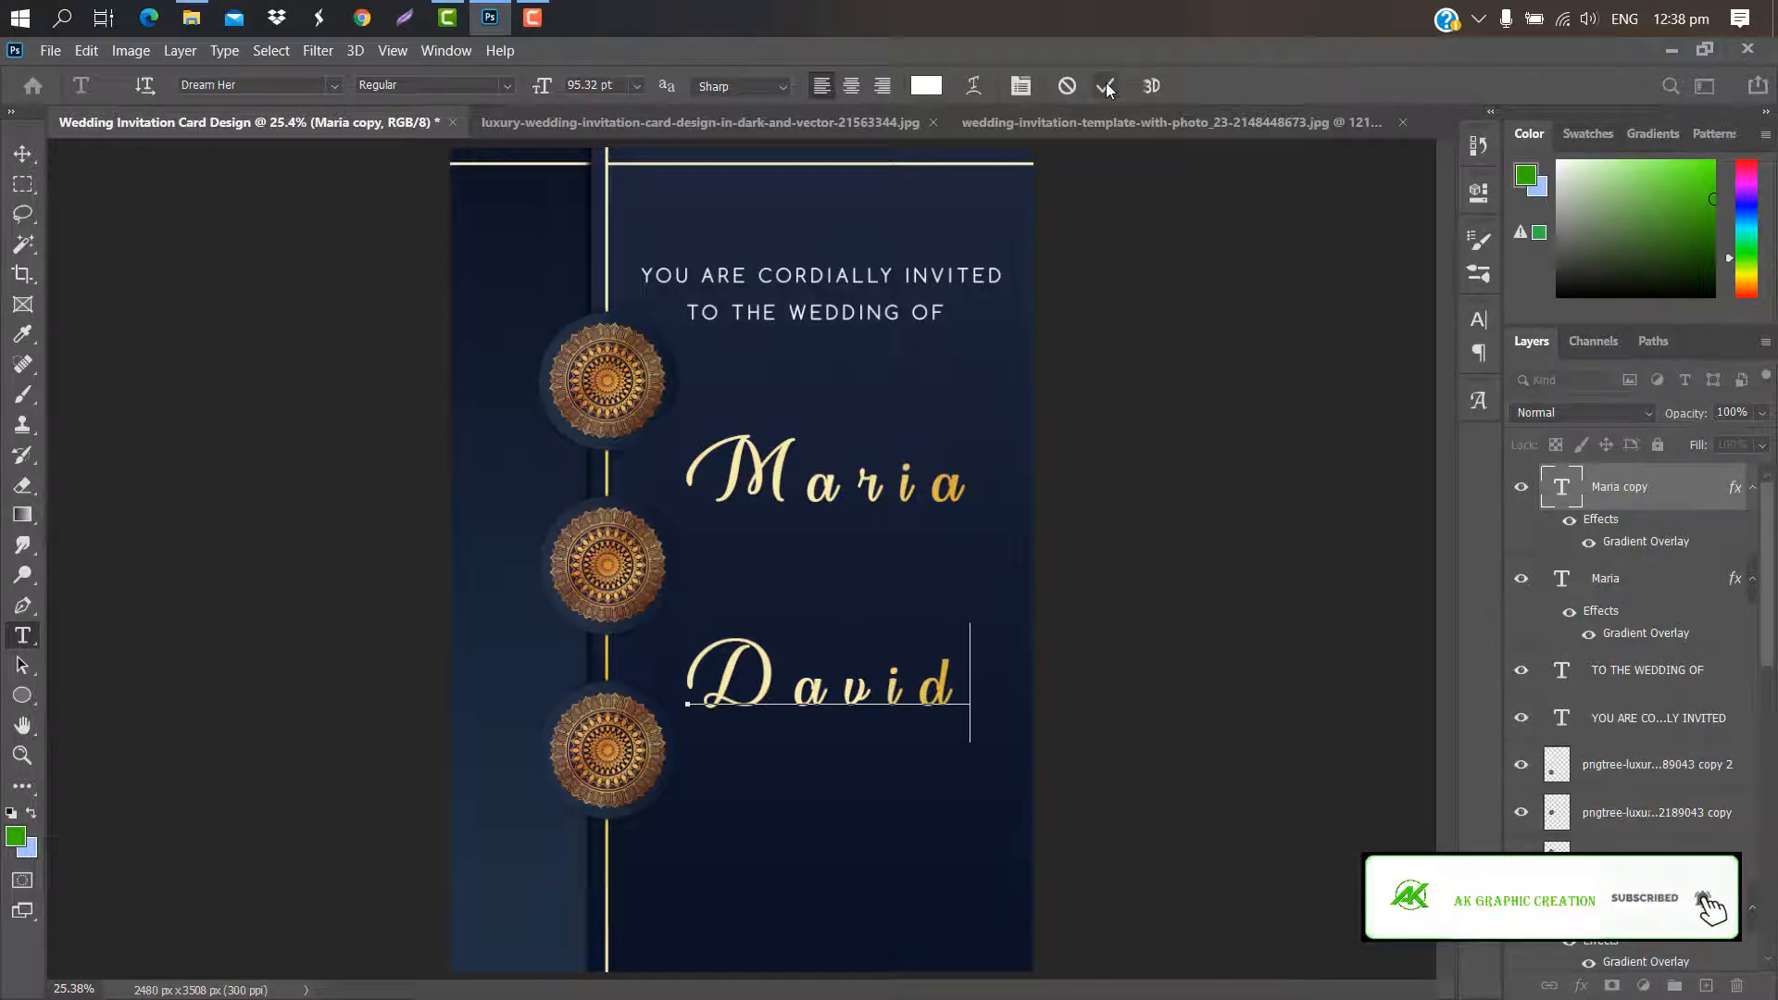
{"action": "left_click", "coordinate": [1105, 86]}
Add an "&" between the two names and scale it to about 613%, centered at about X 1646, Y 1837 px
{"action": "left_click", "coordinate": [791, 580]}
{"action": "key", "text": "BackSpace"}
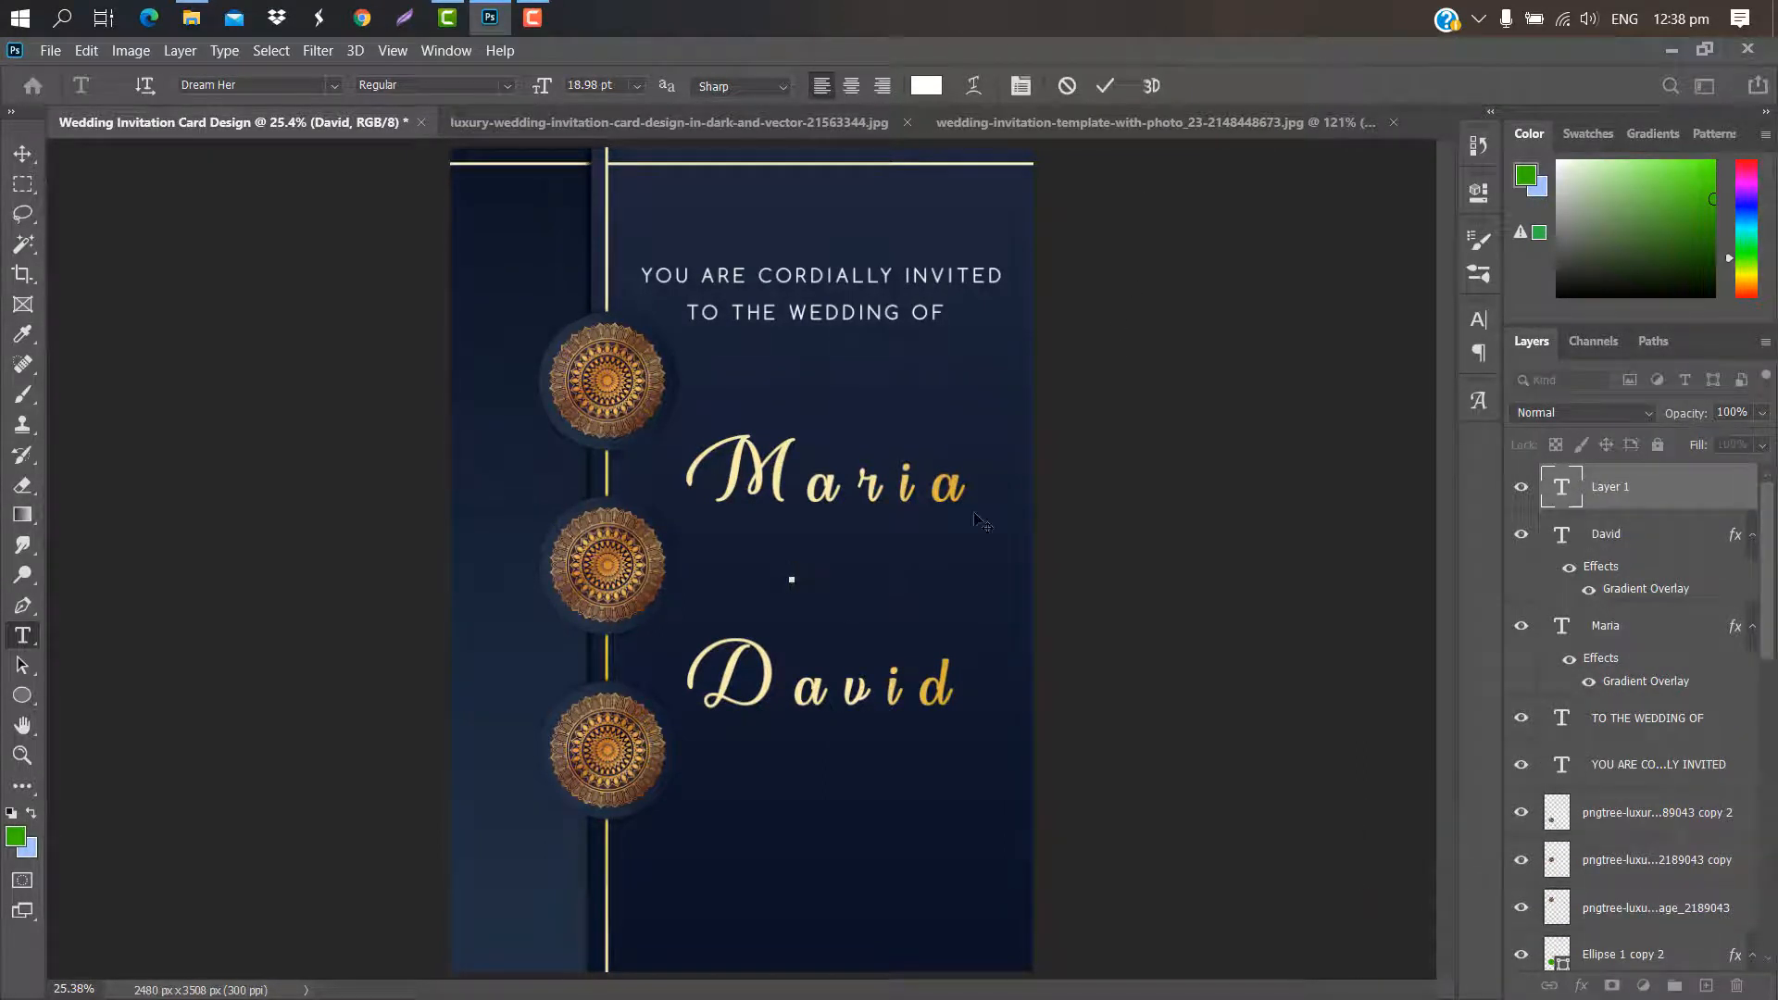
{"action": "type", "text": "&"}
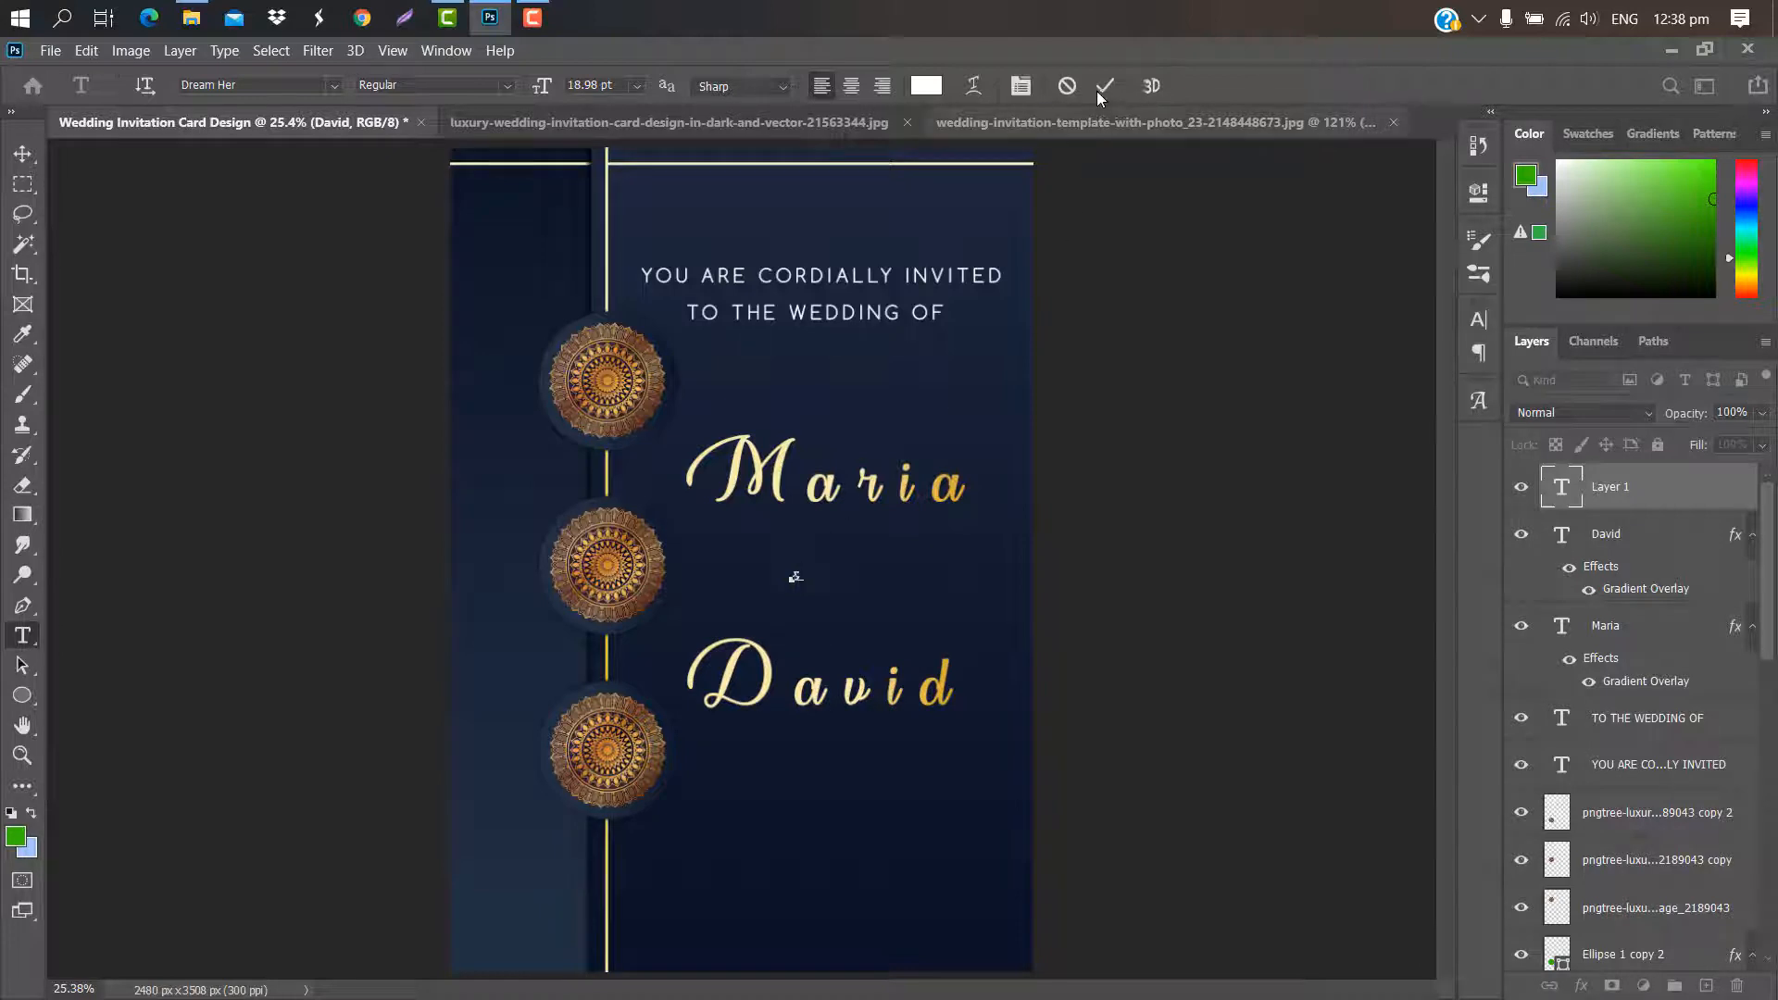
{"action": "key", "text": "ctrl+t"}
{"action": "left_click_drag", "start_coordinate": [821, 537], "coordinate": [891, 460]}
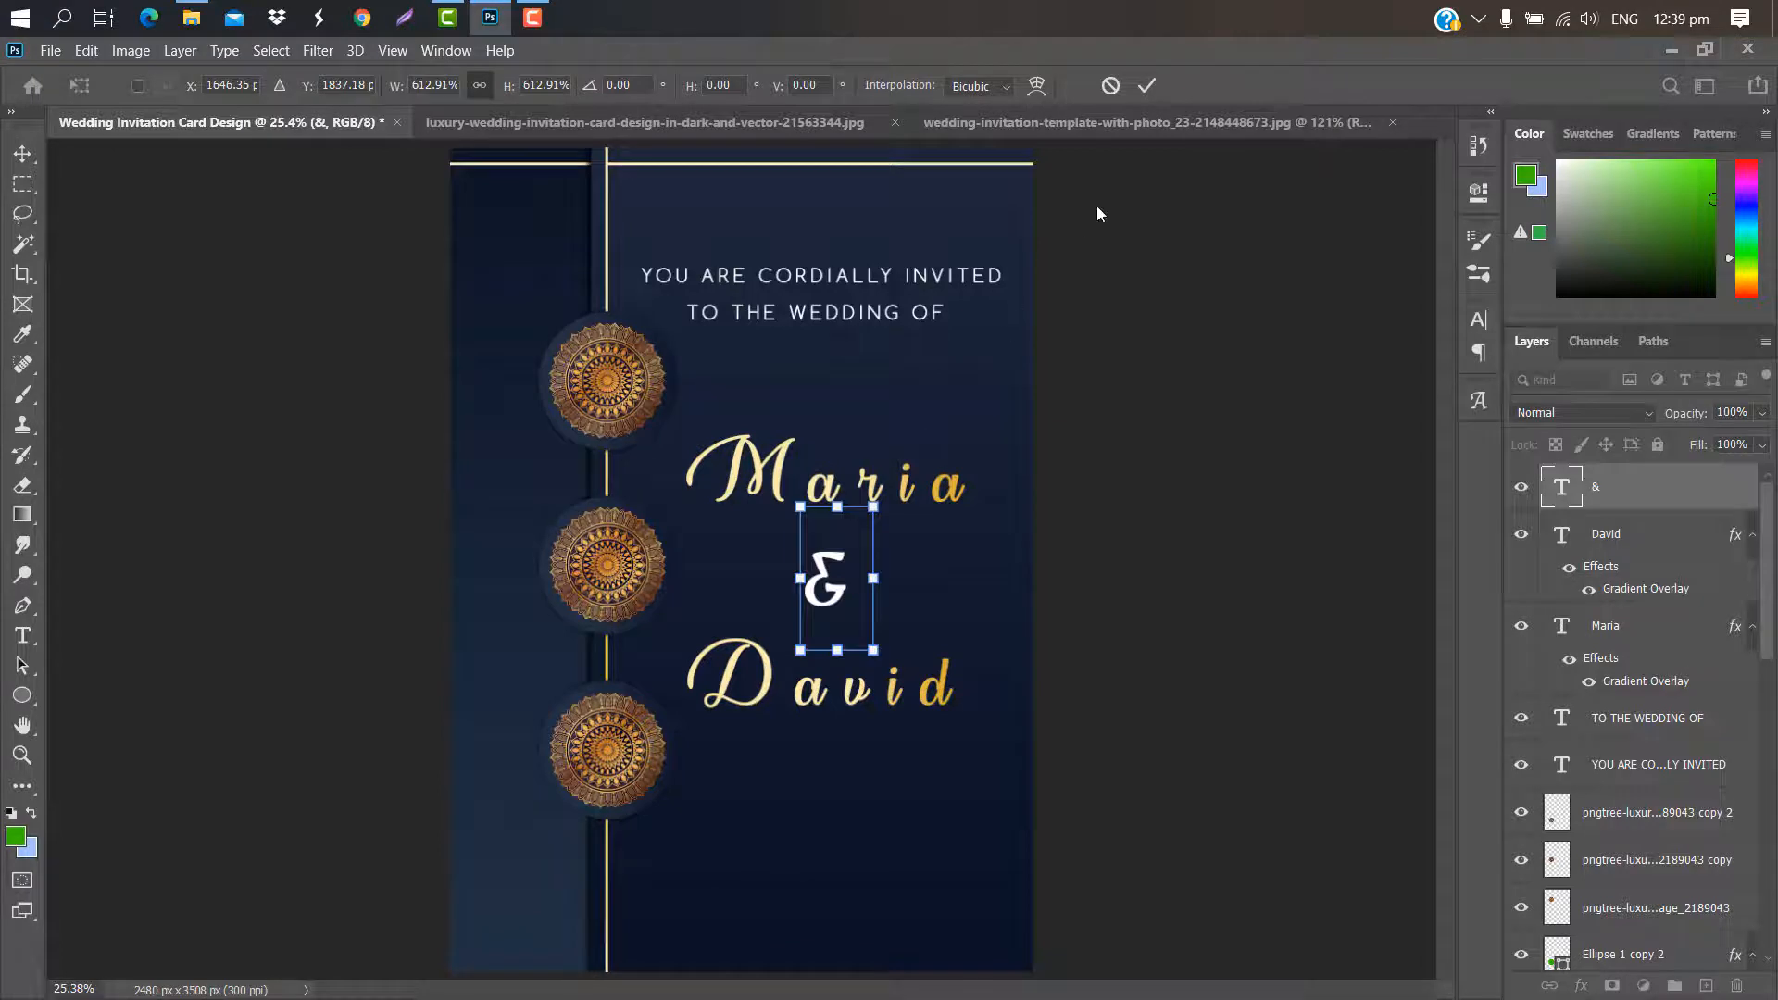
{"action": "key", "text": "Return"}
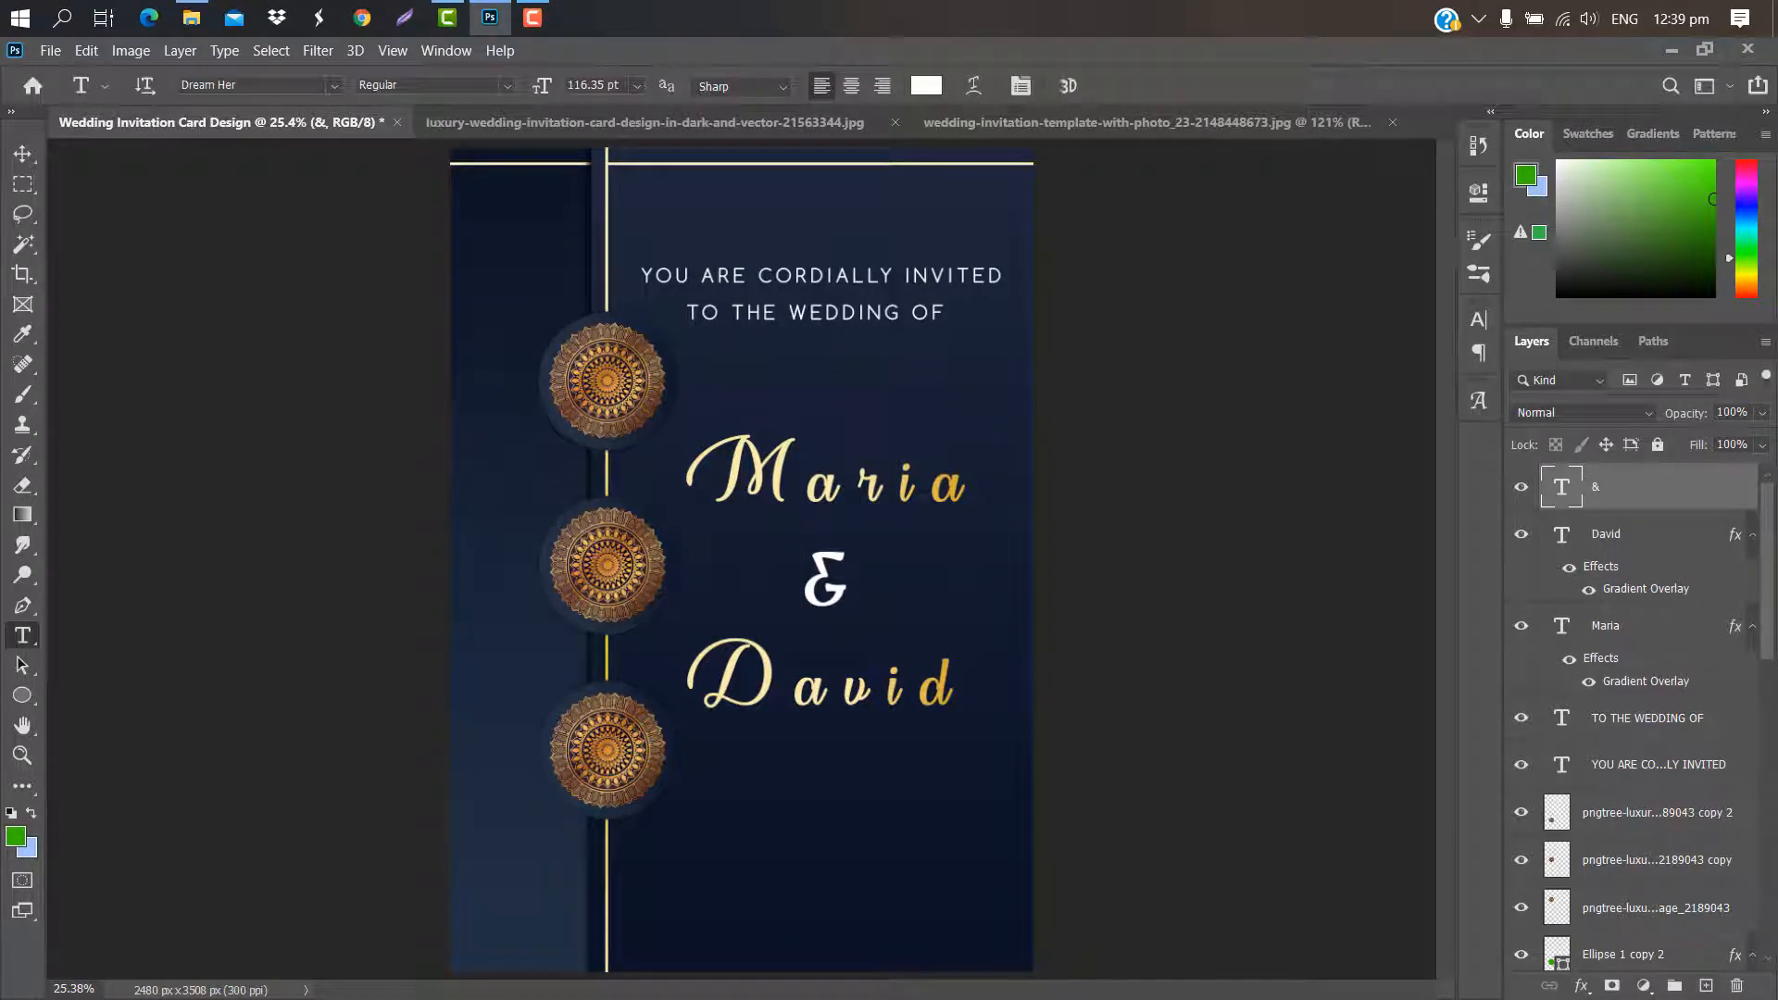
Give the "&" the same reversed linear gold Gradient Overlay, with angle -175° and scale 138%
{"action": "double_click", "coordinate": [1705, 491]}
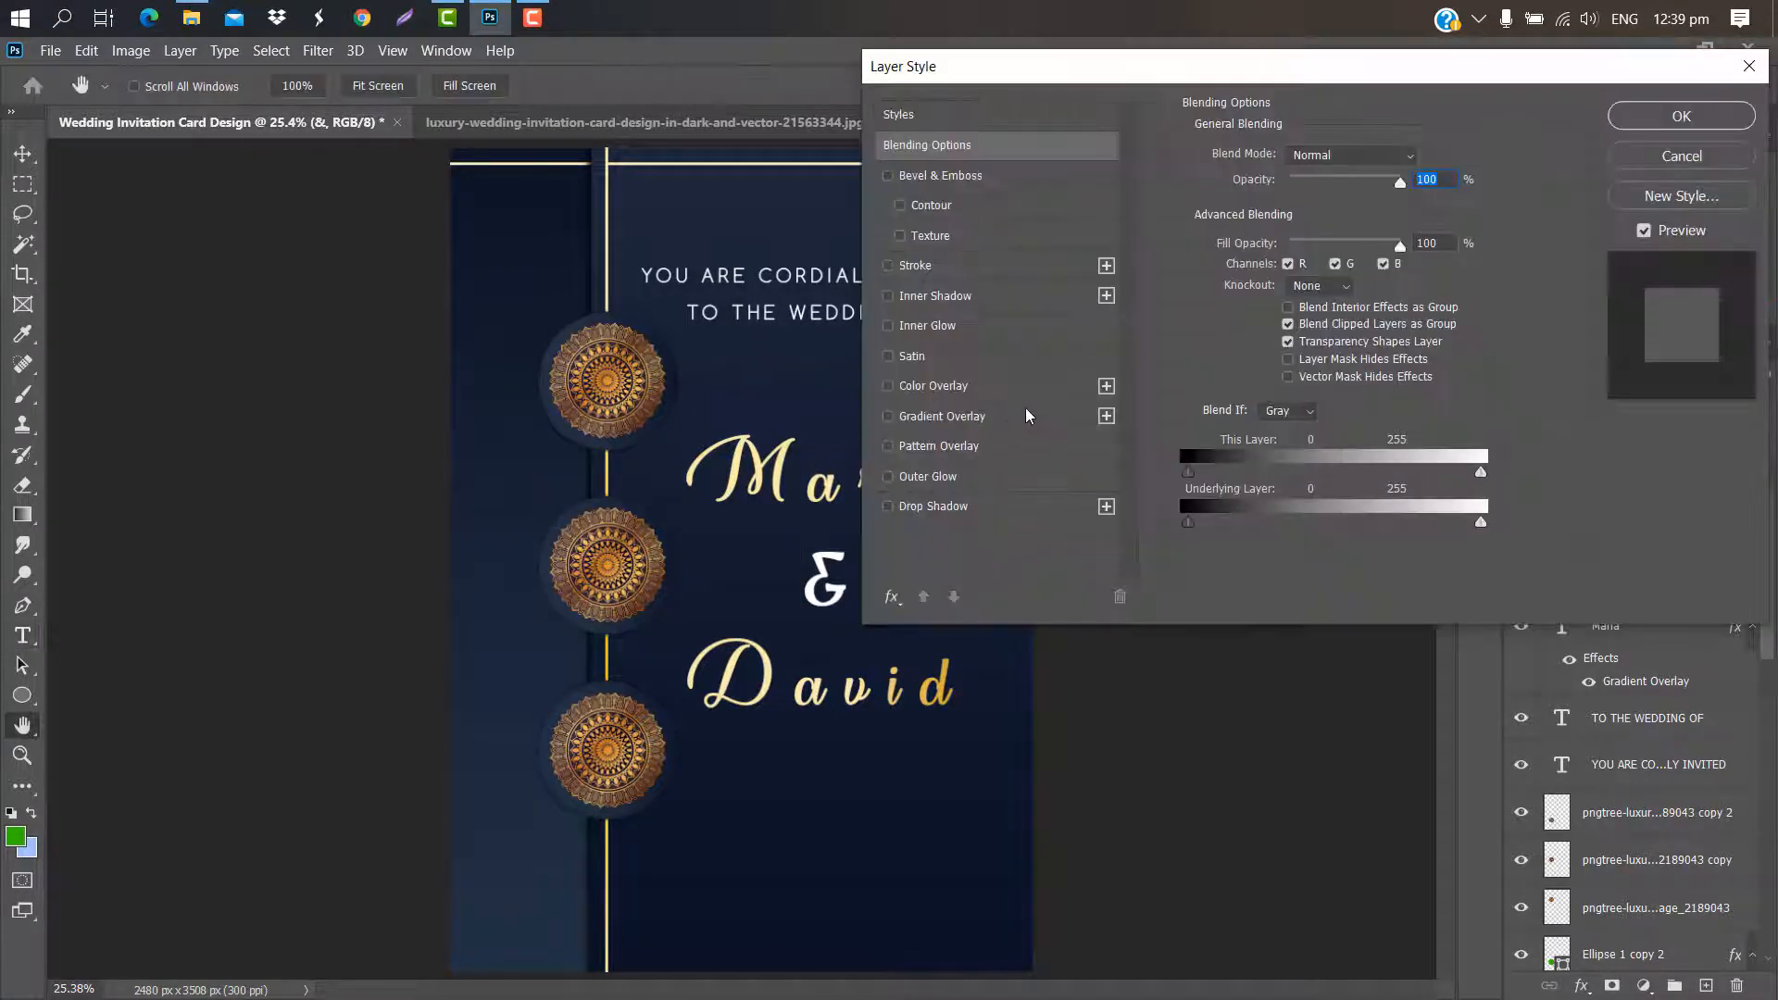
{"action": "left_click", "coordinate": [1019, 415]}
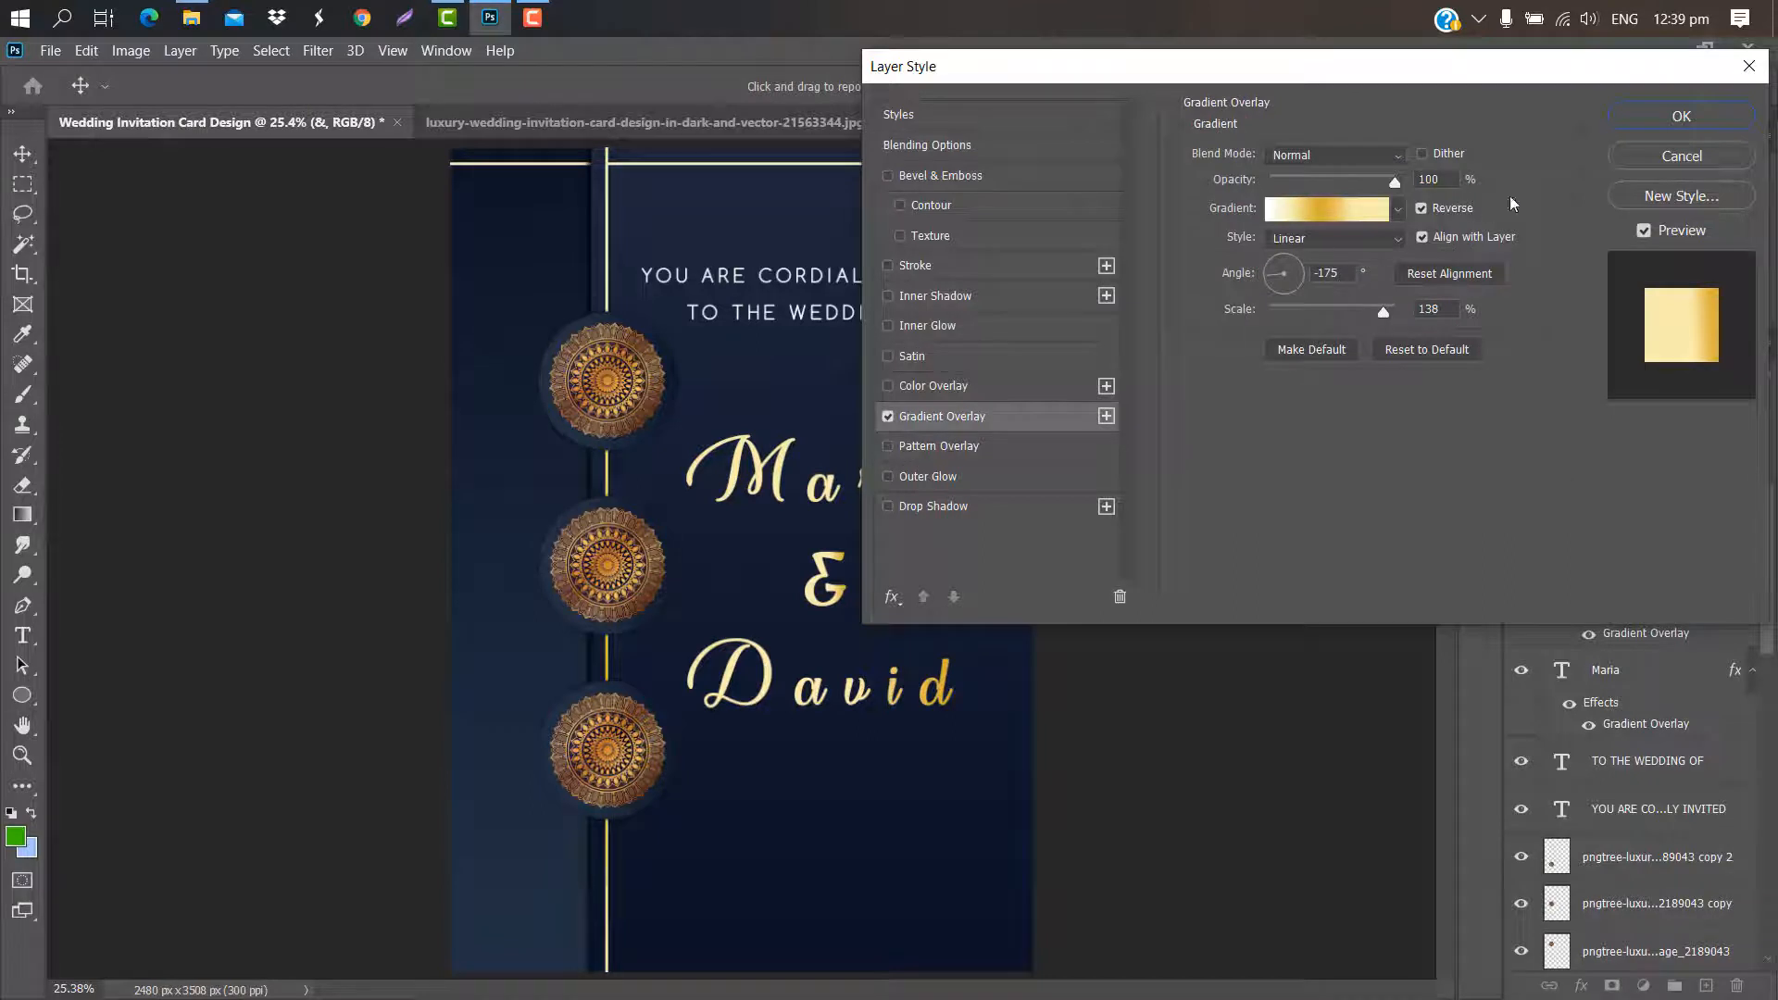
{"action": "left_click", "coordinate": [1683, 112]}
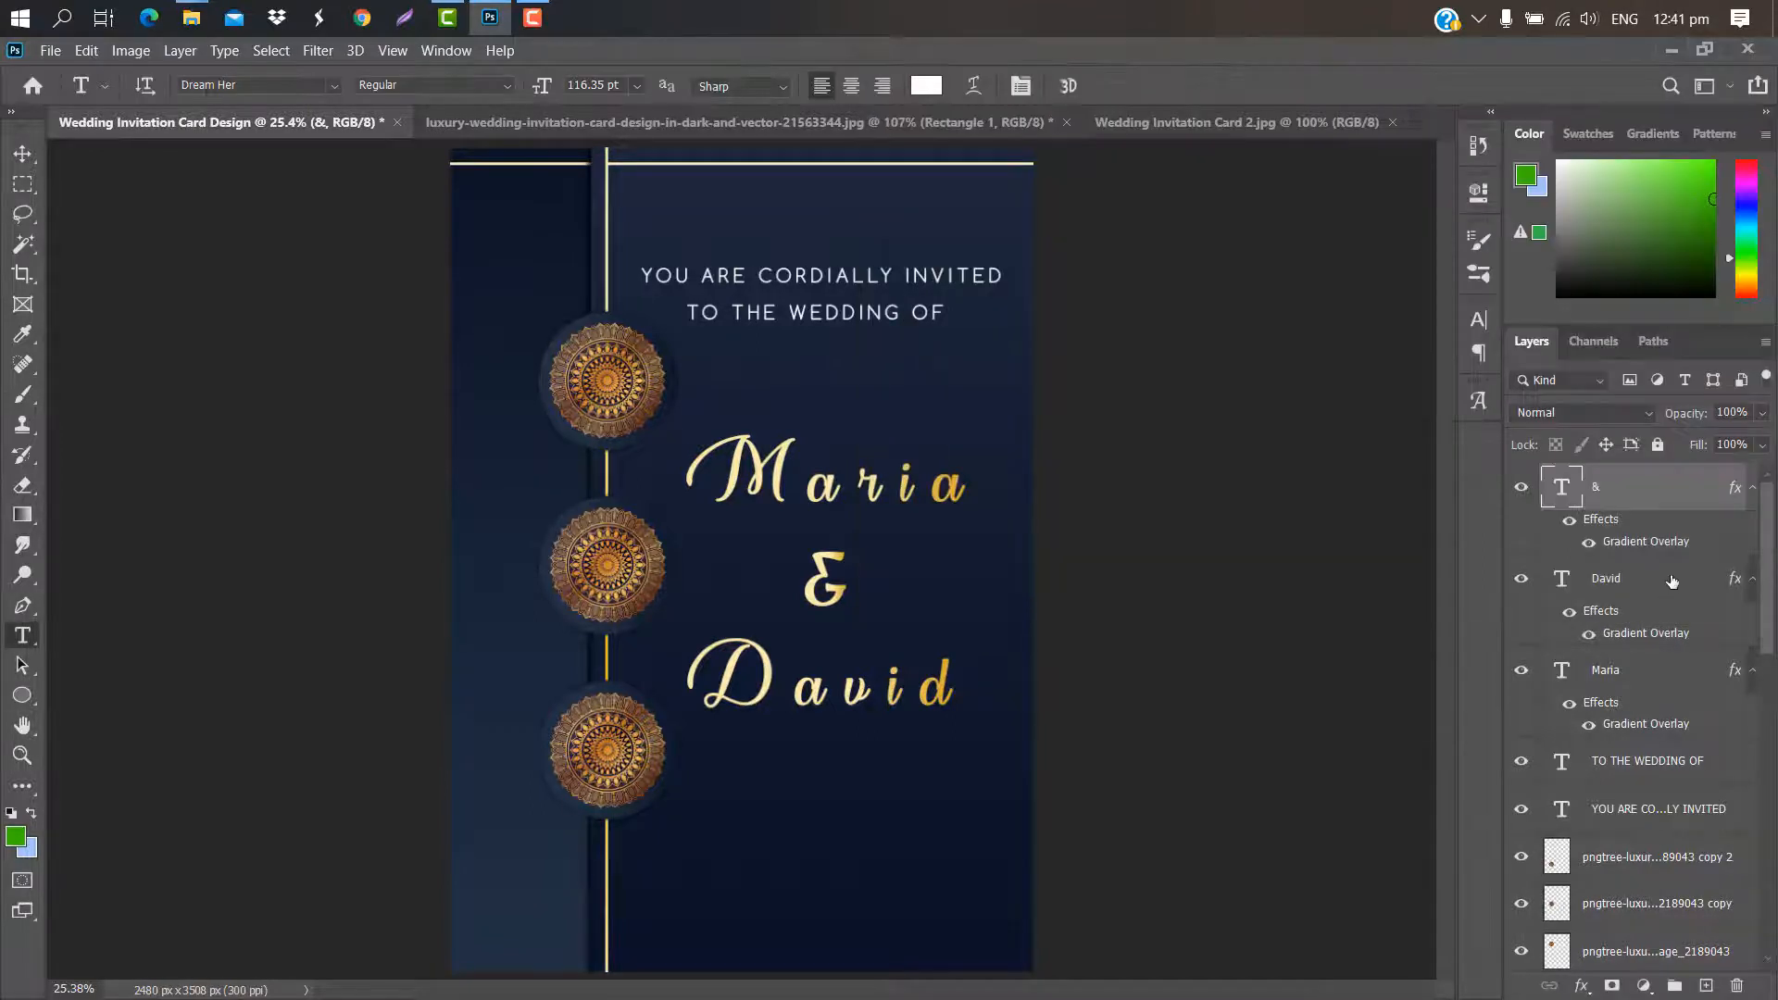
Scale both names and the "&" together down to about 90% and shift them slightly up and right to center them under the heading
{"action": "left_click", "coordinate": [1672, 581], "text": "shift"}
{"action": "left_click", "coordinate": [1671, 675], "text": "shift"}
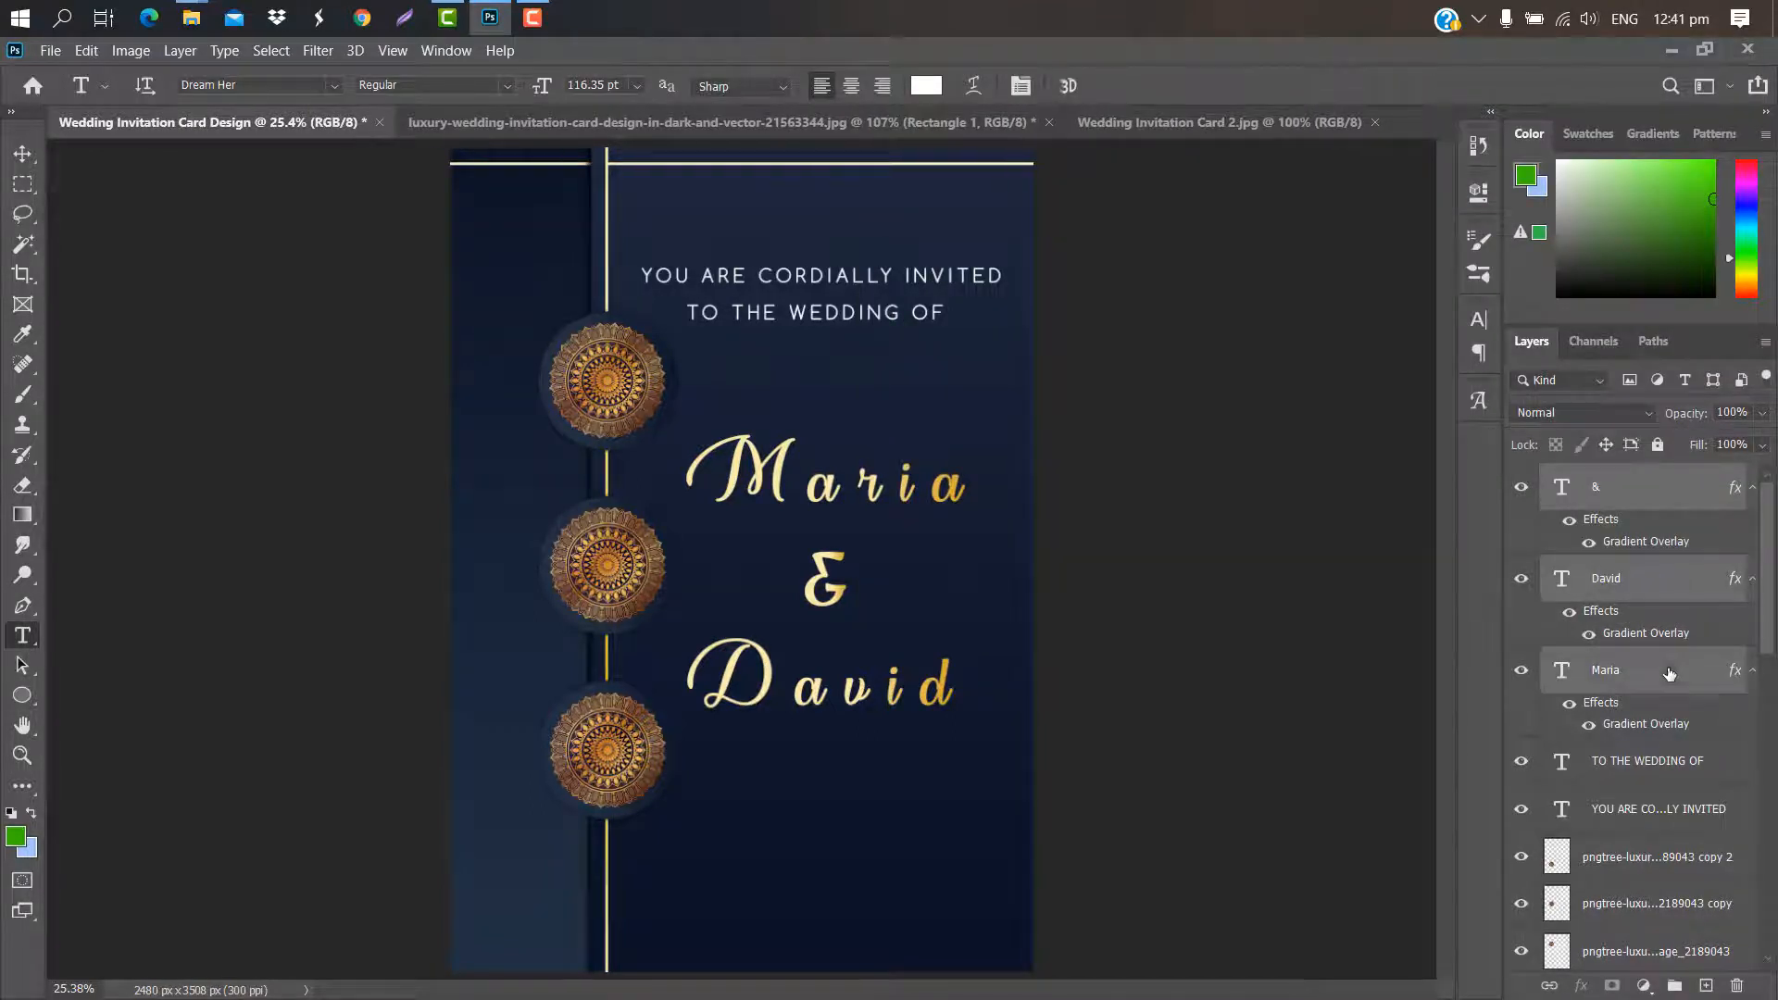
{"action": "key", "text": "ctrl+t"}
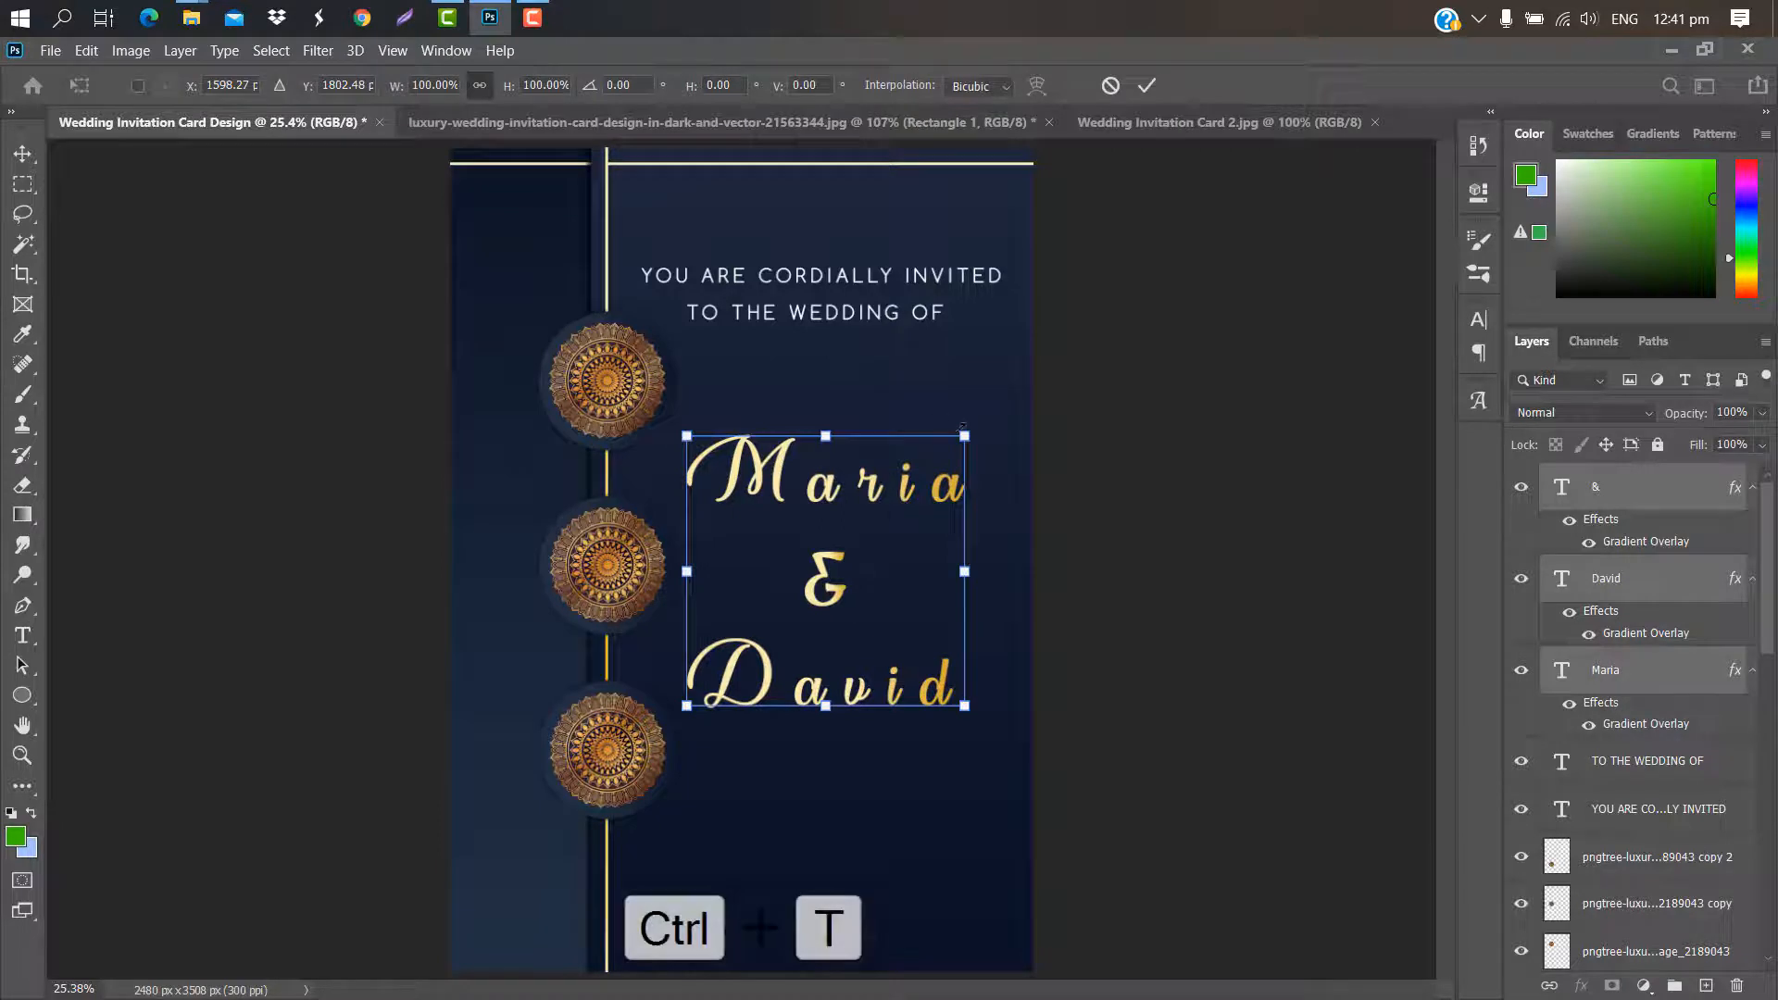
{"action": "left_click_drag", "start_coordinate": [963, 434], "coordinate": [946, 425]}
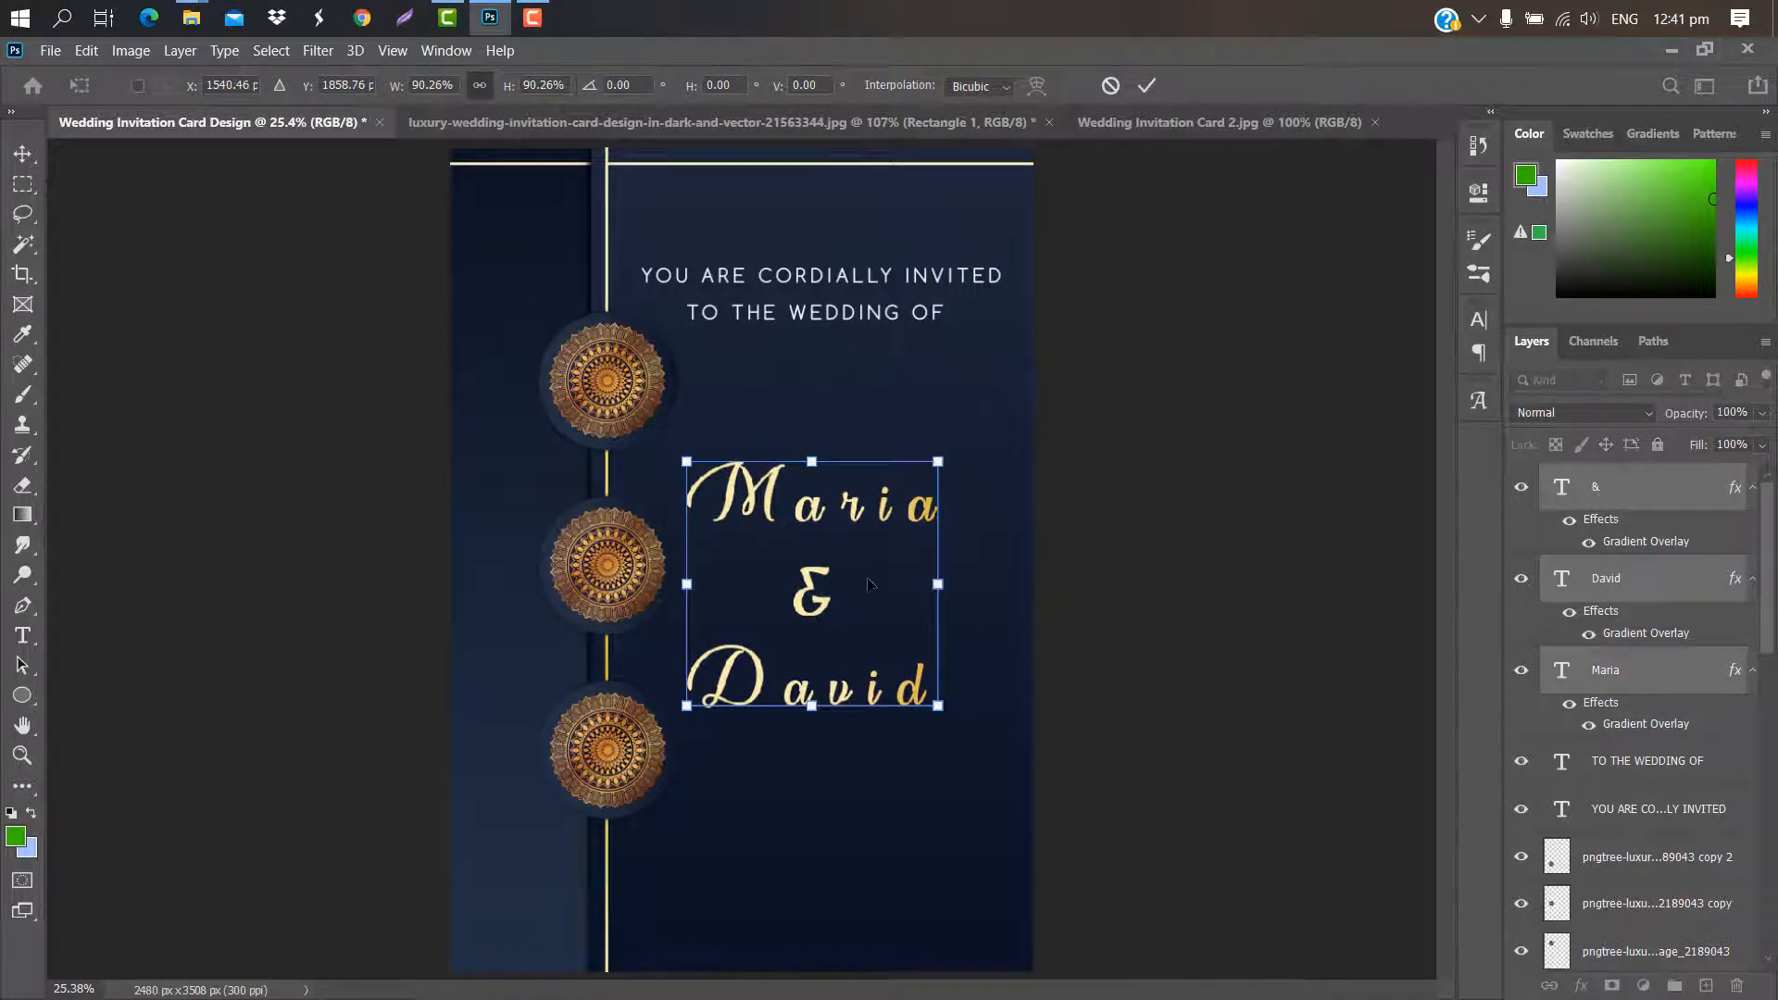
{"action": "left_click", "coordinate": [1151, 86]}
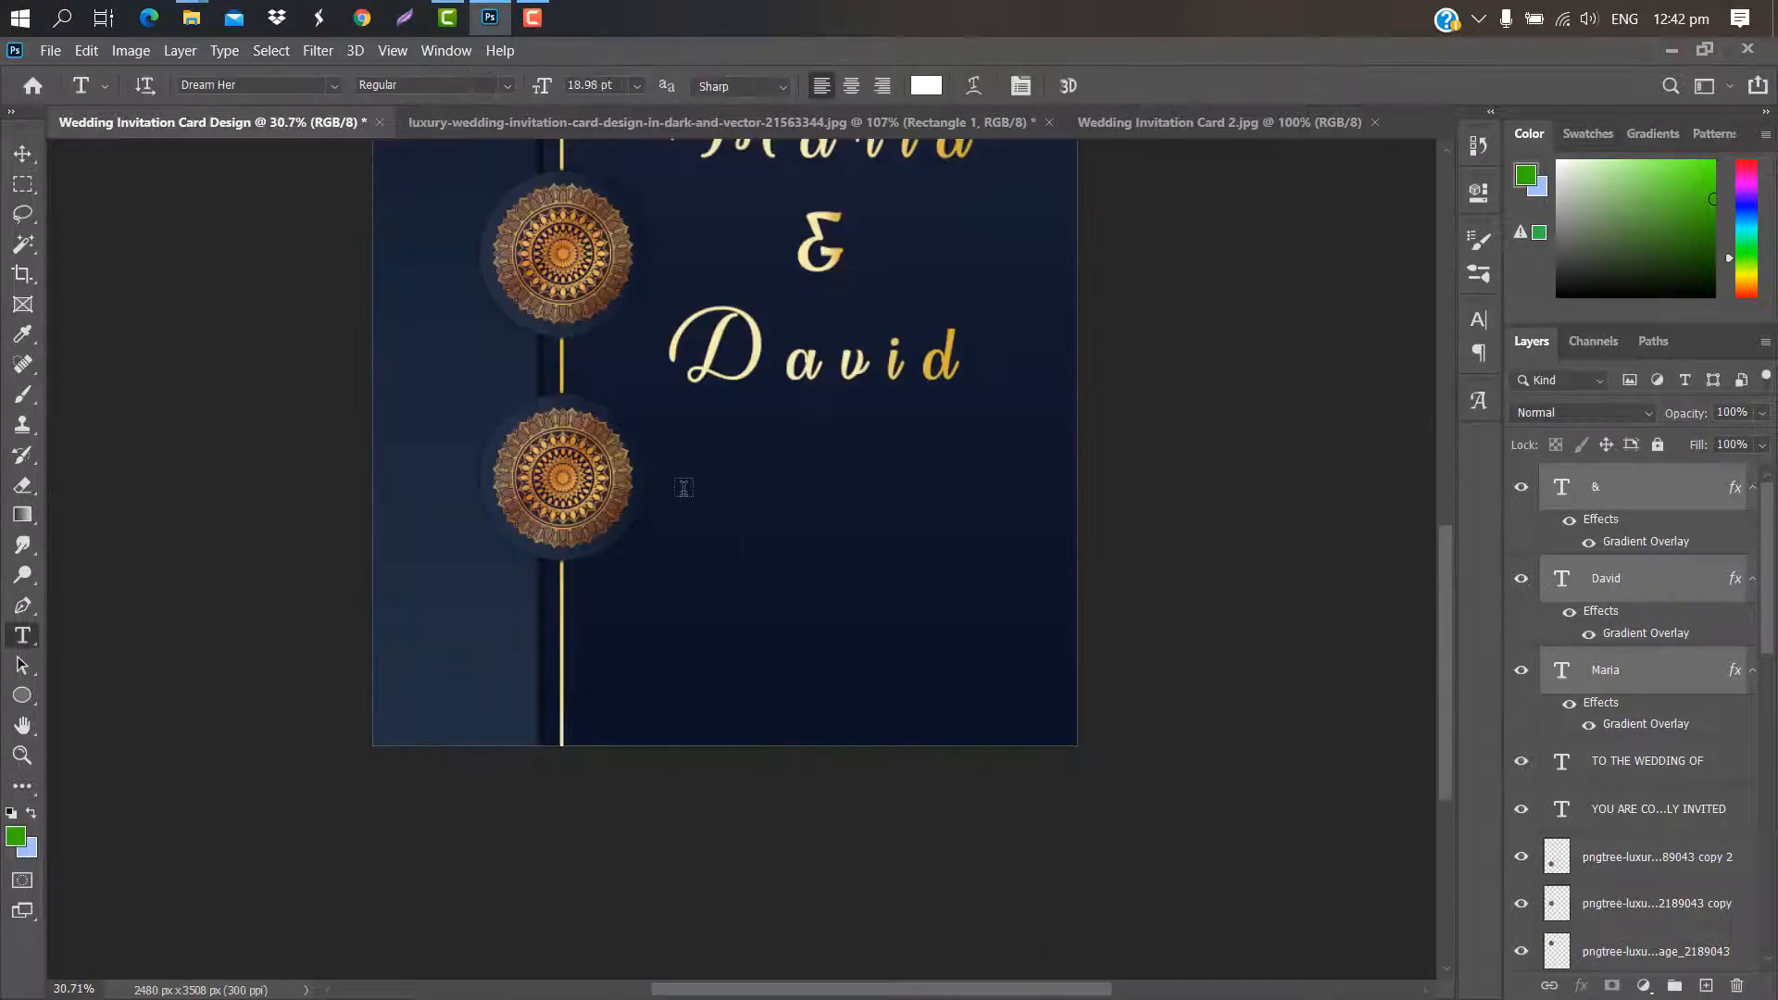
Add the text "DEC" below the lower name, near the third mandala circle
{"action": "left_click", "coordinate": [684, 488]}
{"action": "key", "text": "BackSpace"}
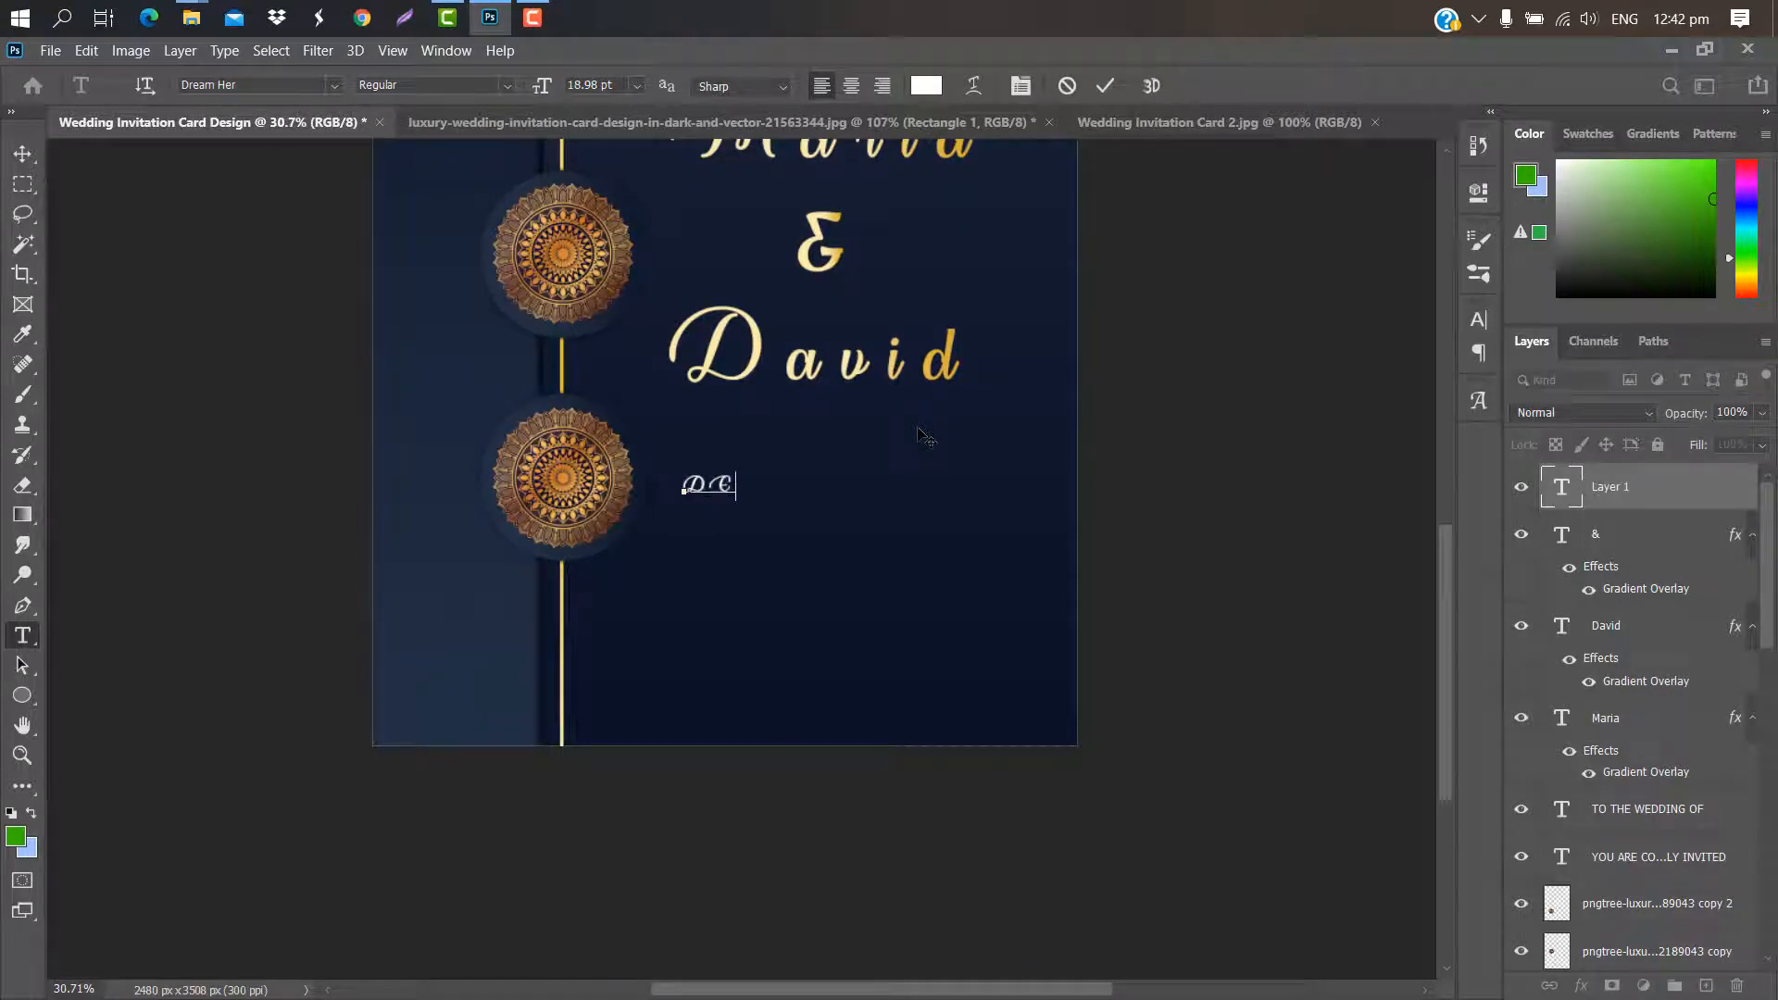
{"action": "left_click", "coordinate": [1091, 196]}
Set the font of the "DEC" text to Comfortaa Bold
{"action": "left_click", "coordinate": [1479, 324]}
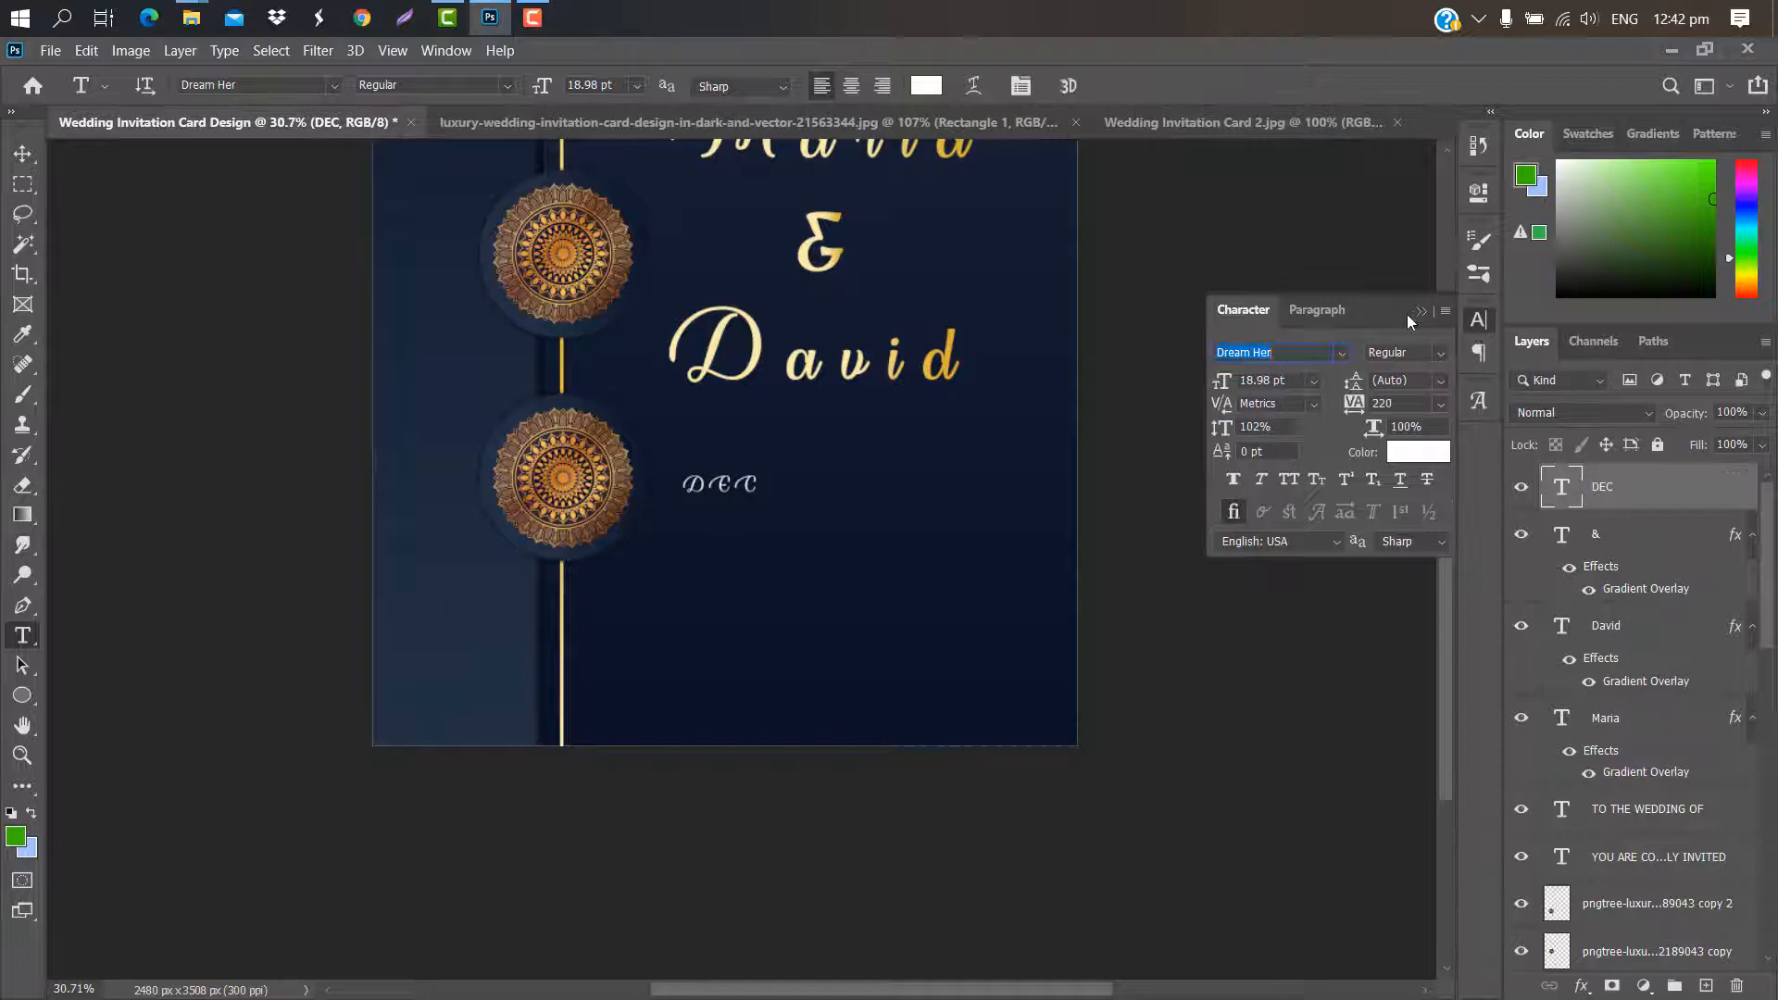
{"action": "left_click", "coordinate": [1342, 353]}
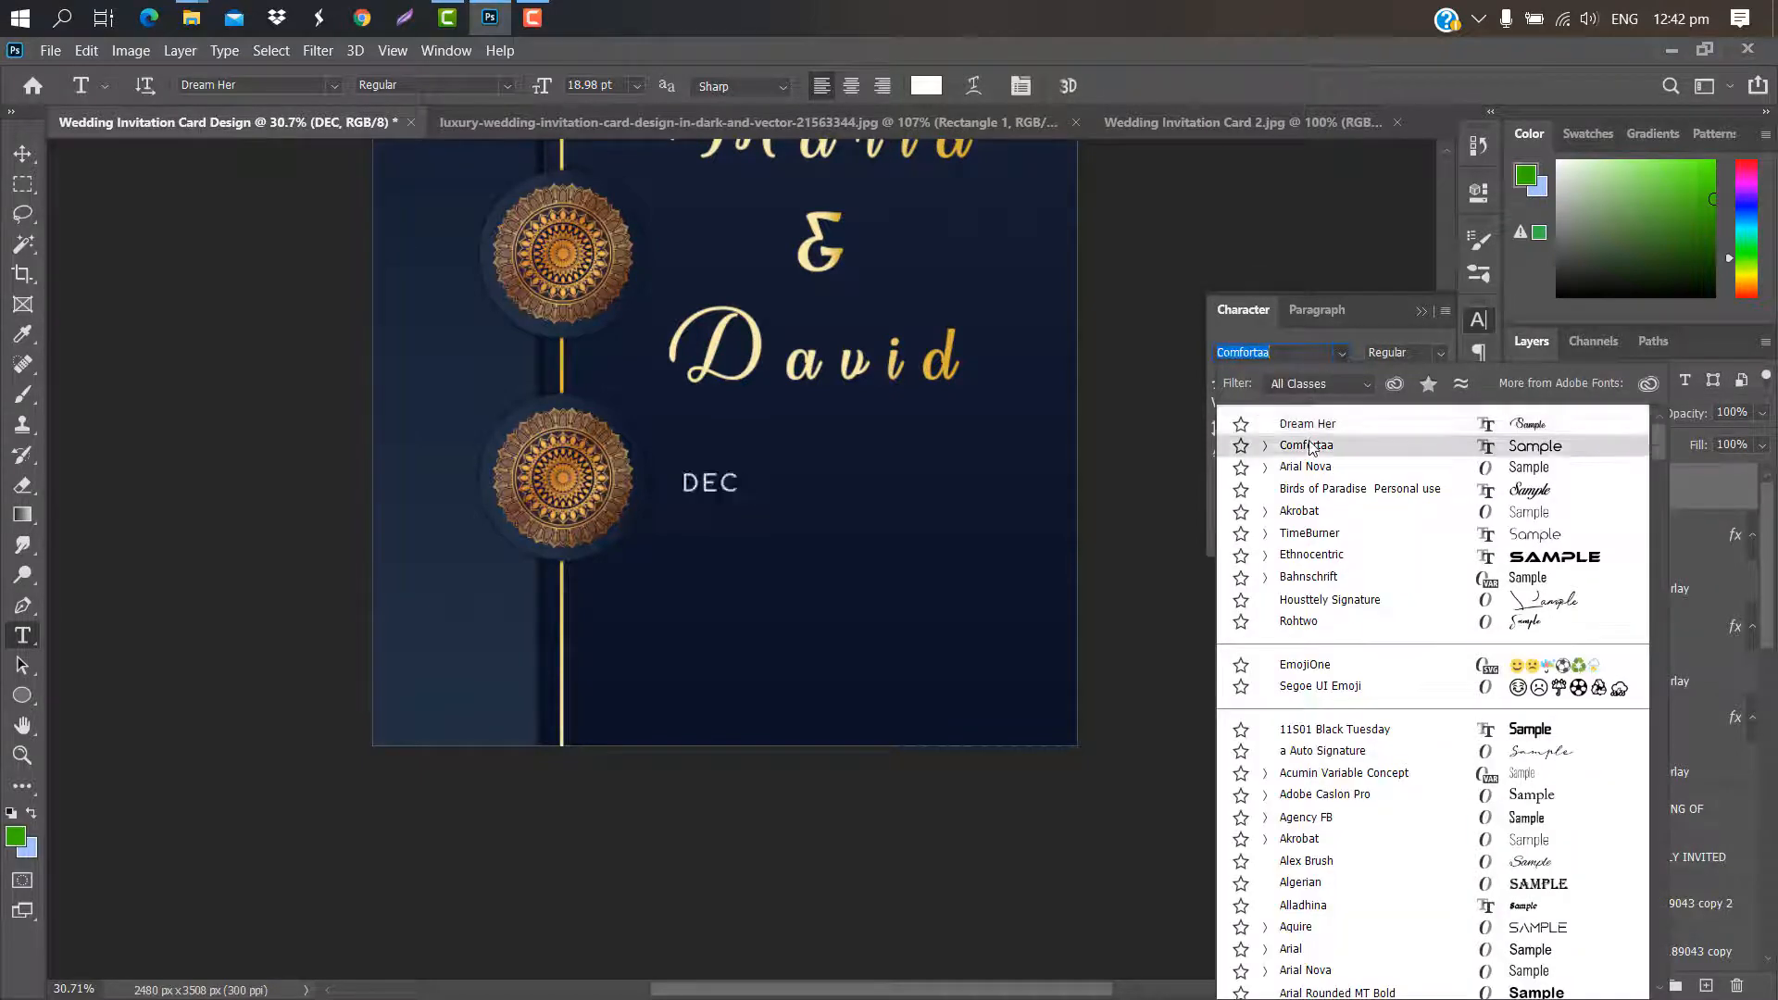
{"action": "left_click", "coordinate": [1307, 446]}
{"action": "left_click", "coordinate": [1441, 352]}
{"action": "left_click", "coordinate": [1403, 411]}
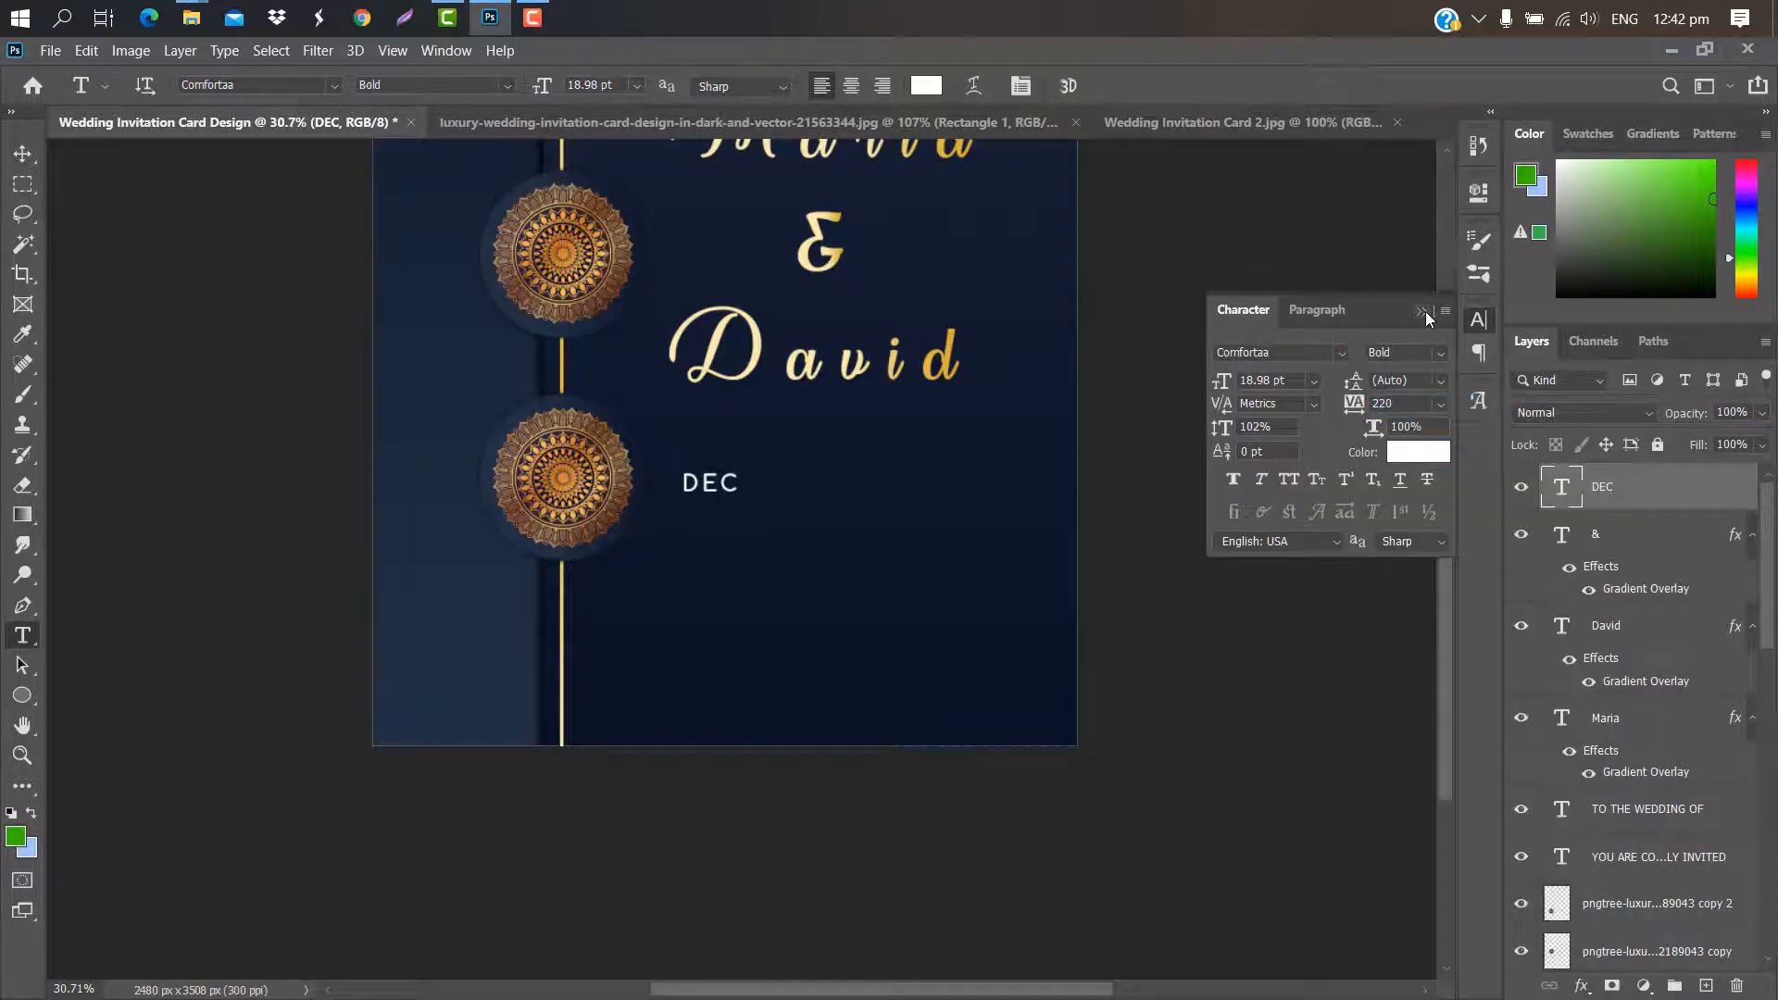
{"action": "left_click", "coordinate": [1423, 311]}
Draw a thin vertical rectangle about 7 px wide and 196 px high just right of "DEC"
{"action": "right_click", "coordinate": [22, 696]}
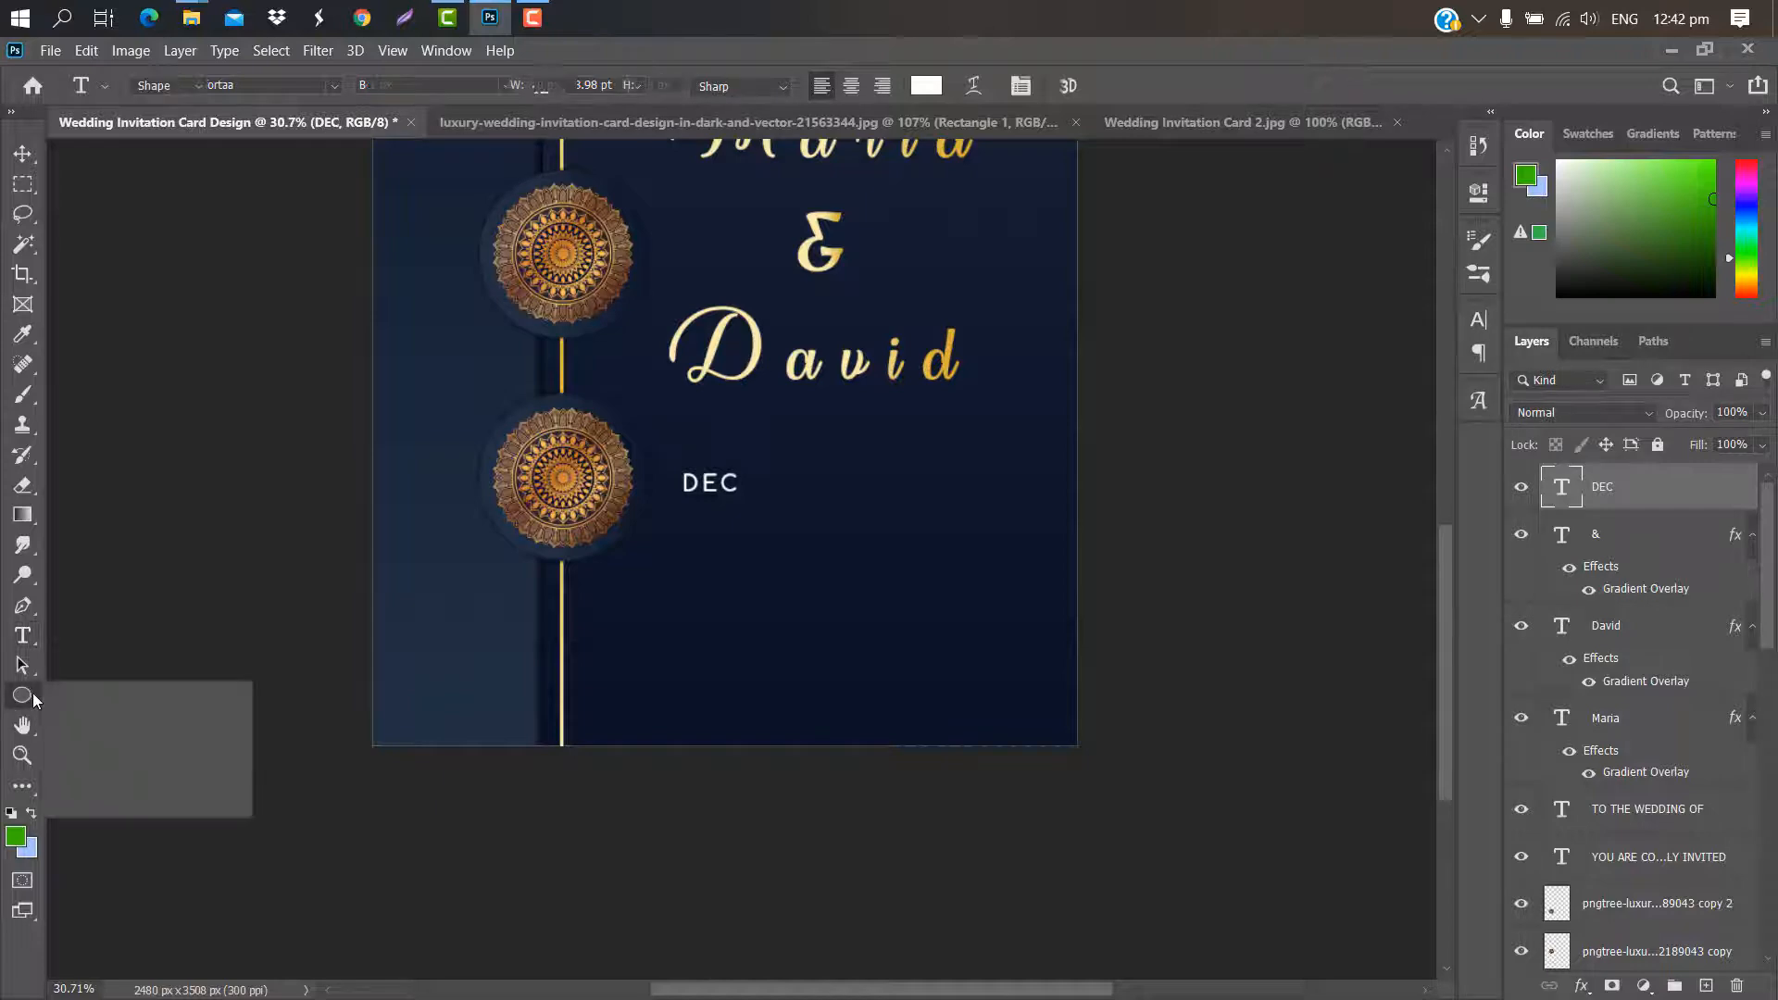
{"action": "left_click", "coordinate": [92, 695]}
{"action": "scroll", "coordinate": [790, 481], "scroll_direction": "up", "scroll_amount": 5}
{"action": "scroll", "coordinate": [746, 451], "scroll_direction": "up", "scroll_amount": 1}
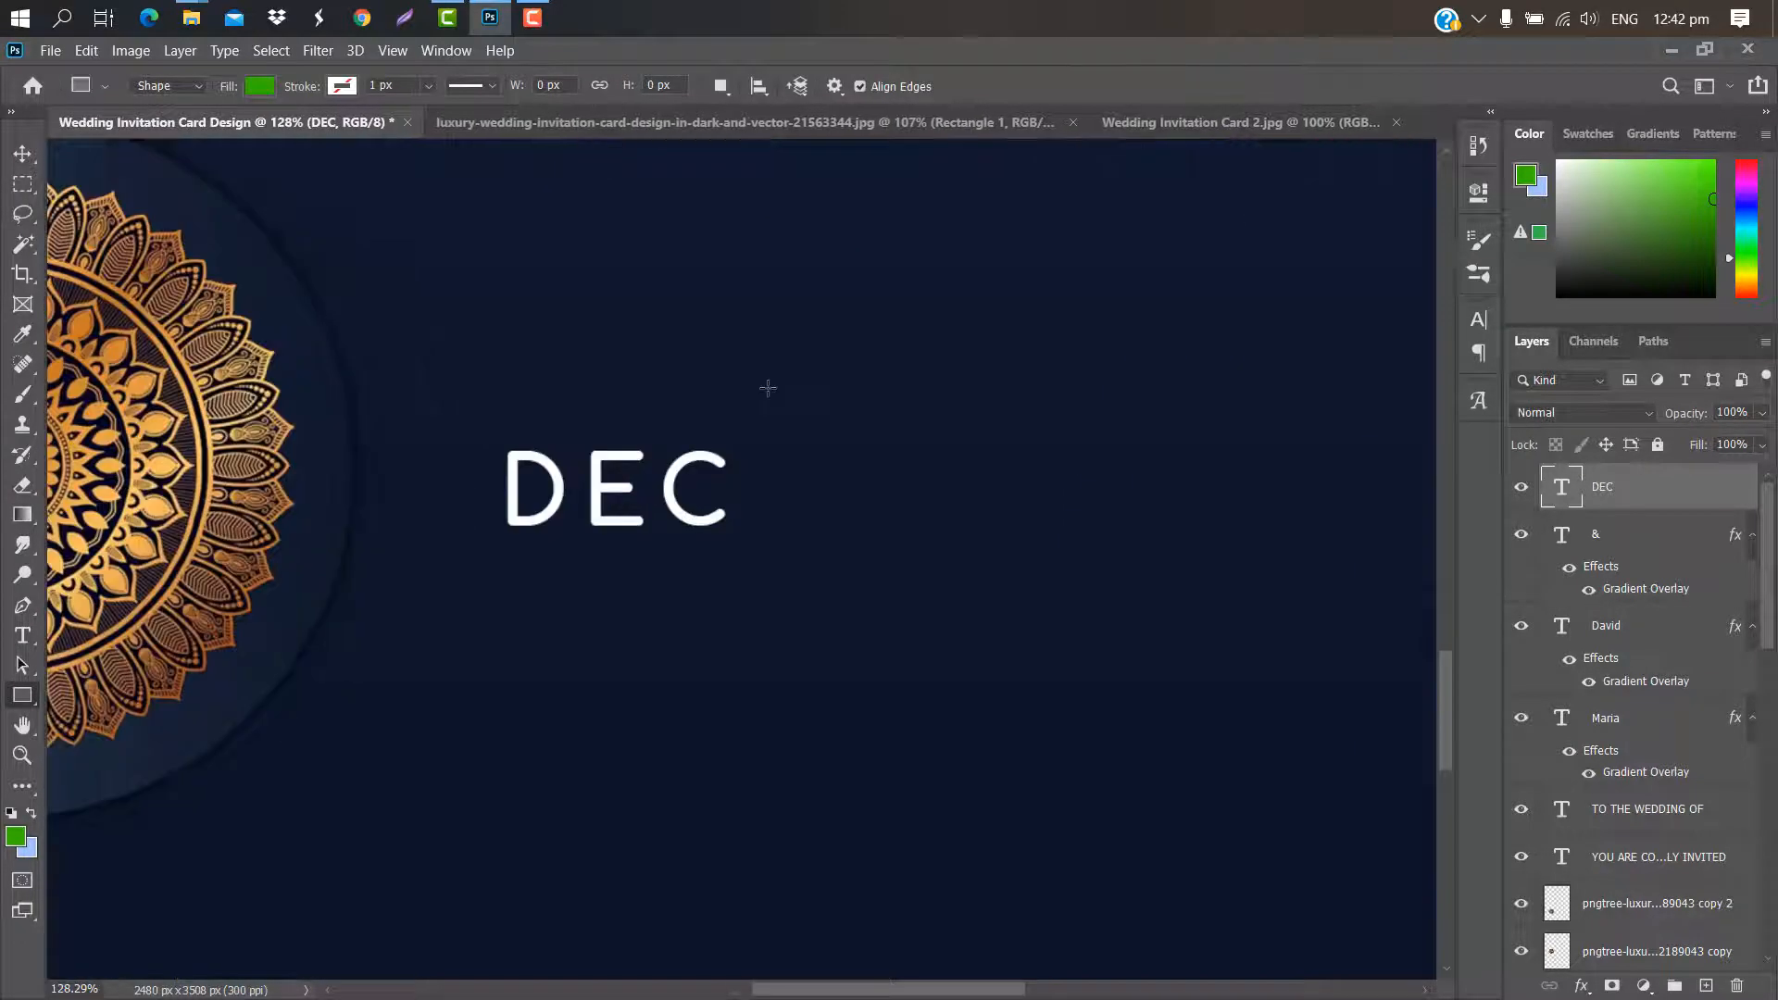
{"action": "left_click_drag", "start_coordinate": [763, 387], "coordinate": [763, 619]}
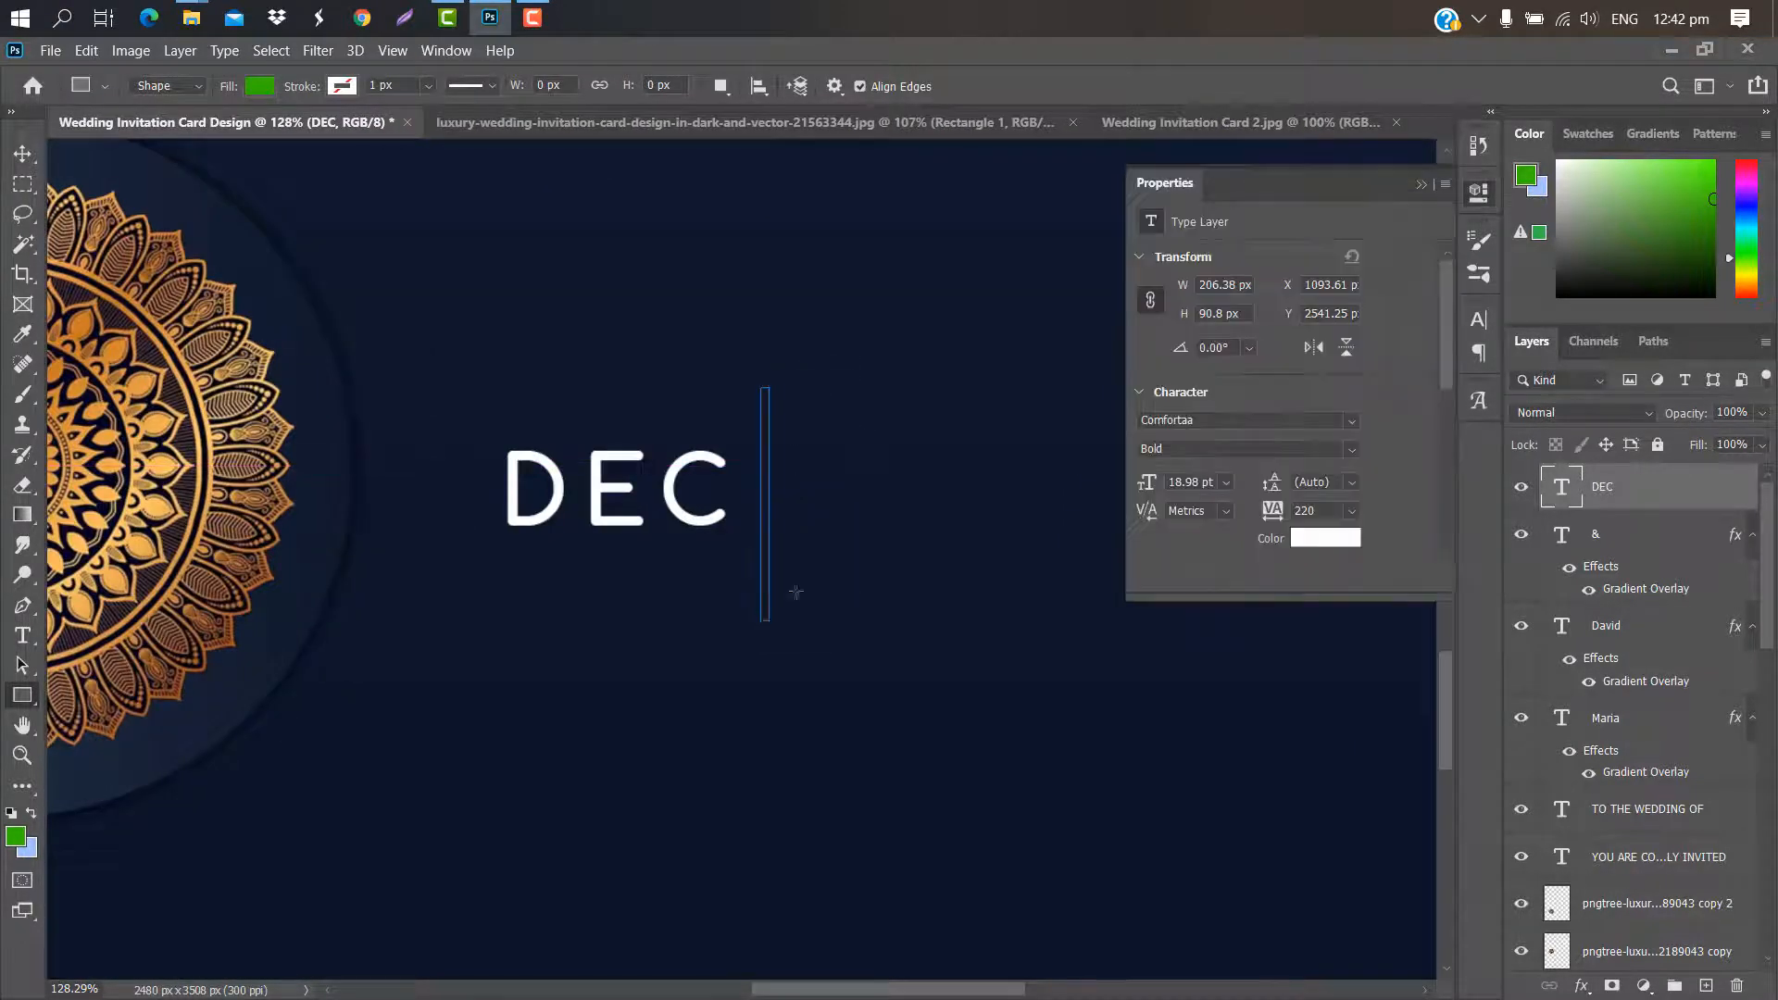
{"action": "left_click", "coordinate": [1421, 184]}
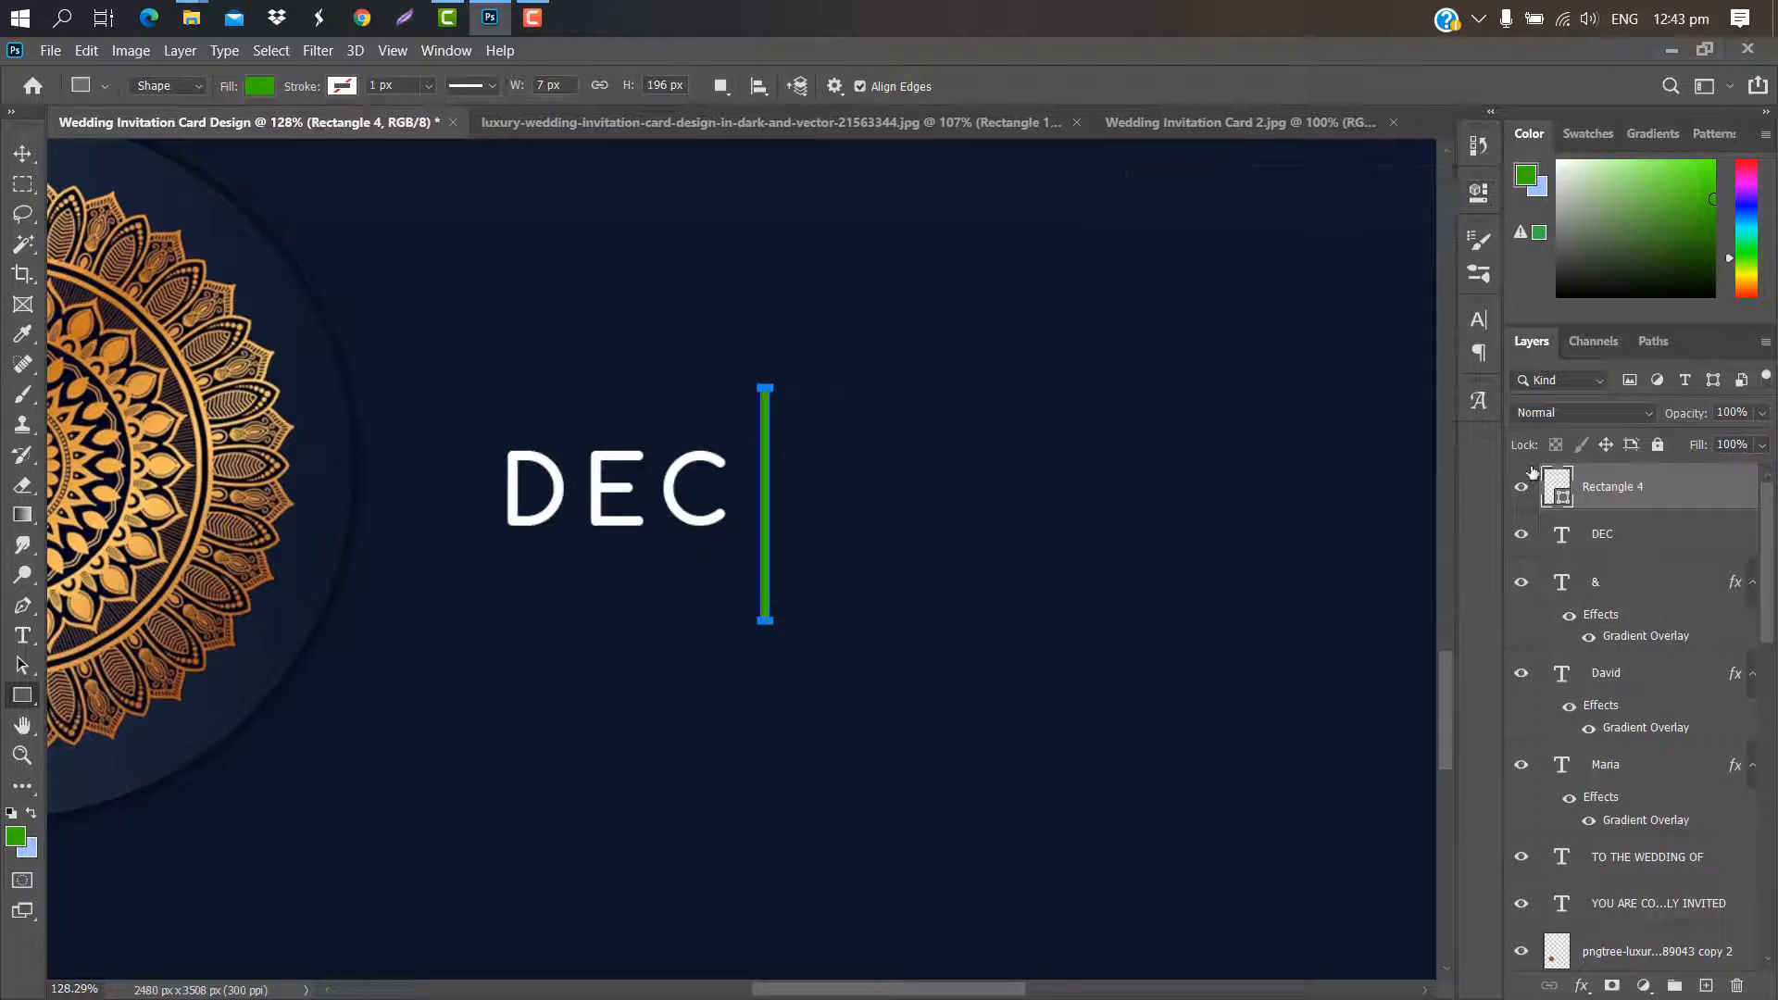
Apply the gold Gradient Overlay to the thin vertical rectangle beside "DEC"
{"action": "double_click", "coordinate": [1728, 499]}
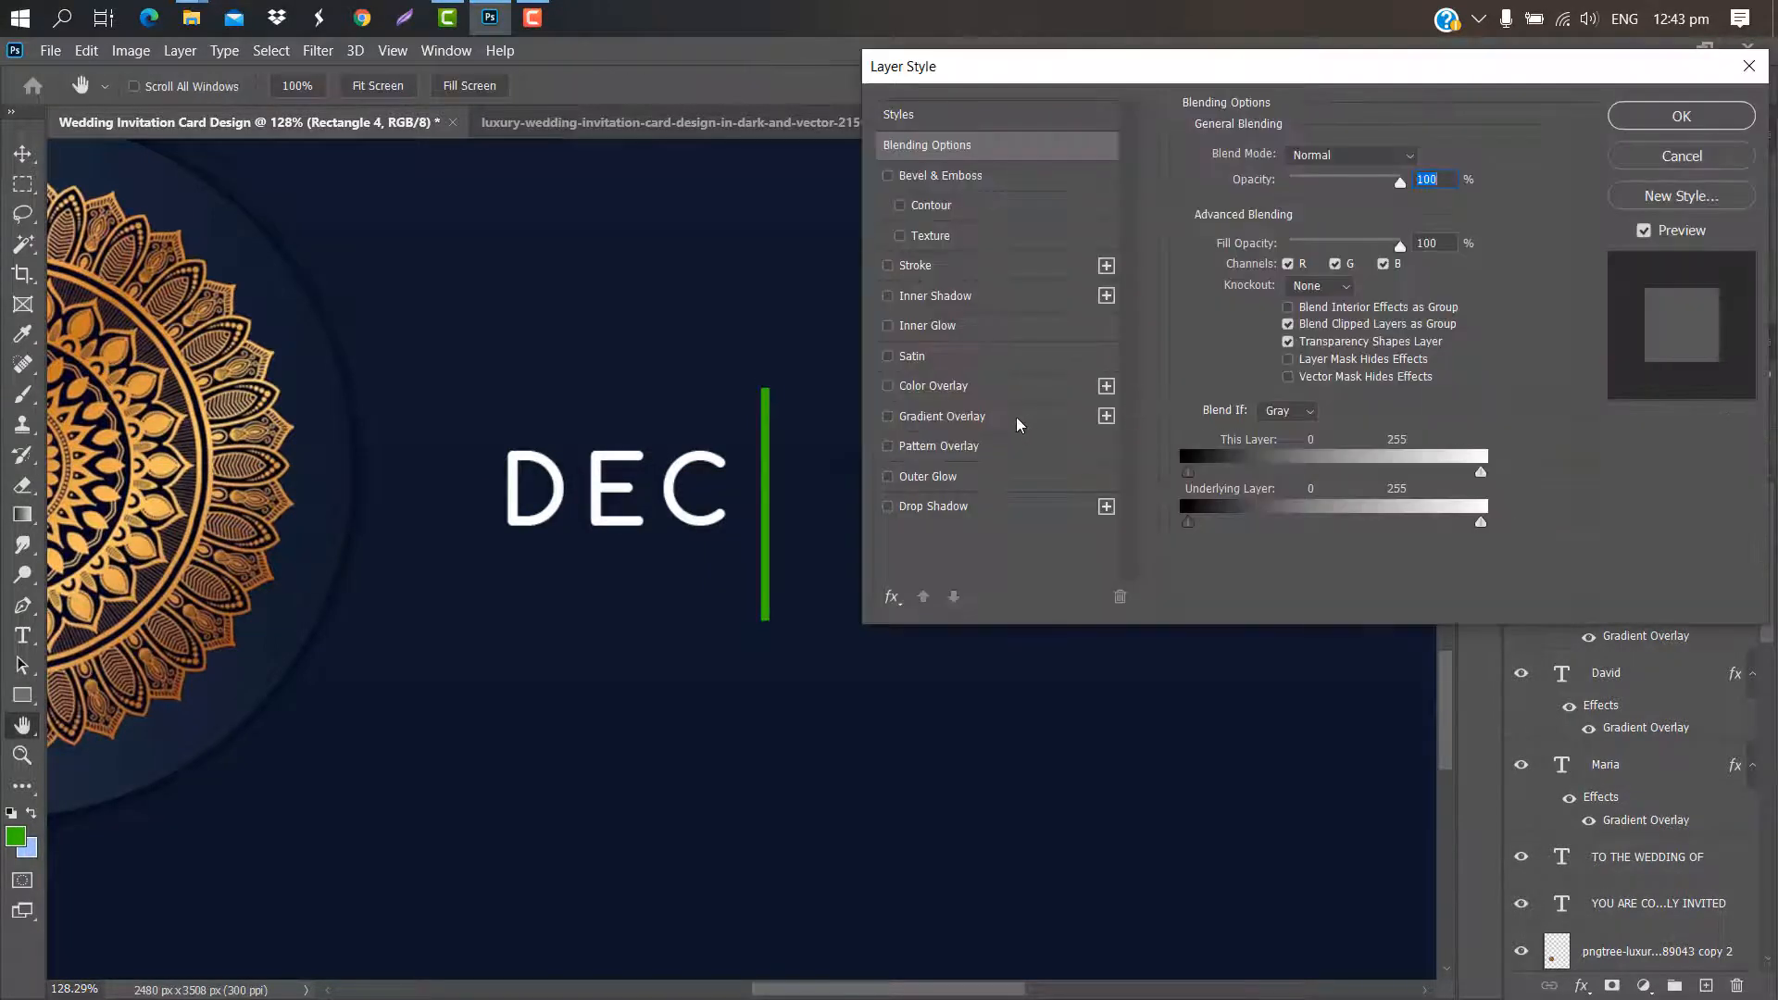
{"action": "left_click", "coordinate": [1017, 419]}
{"action": "left_click", "coordinate": [1681, 117]}
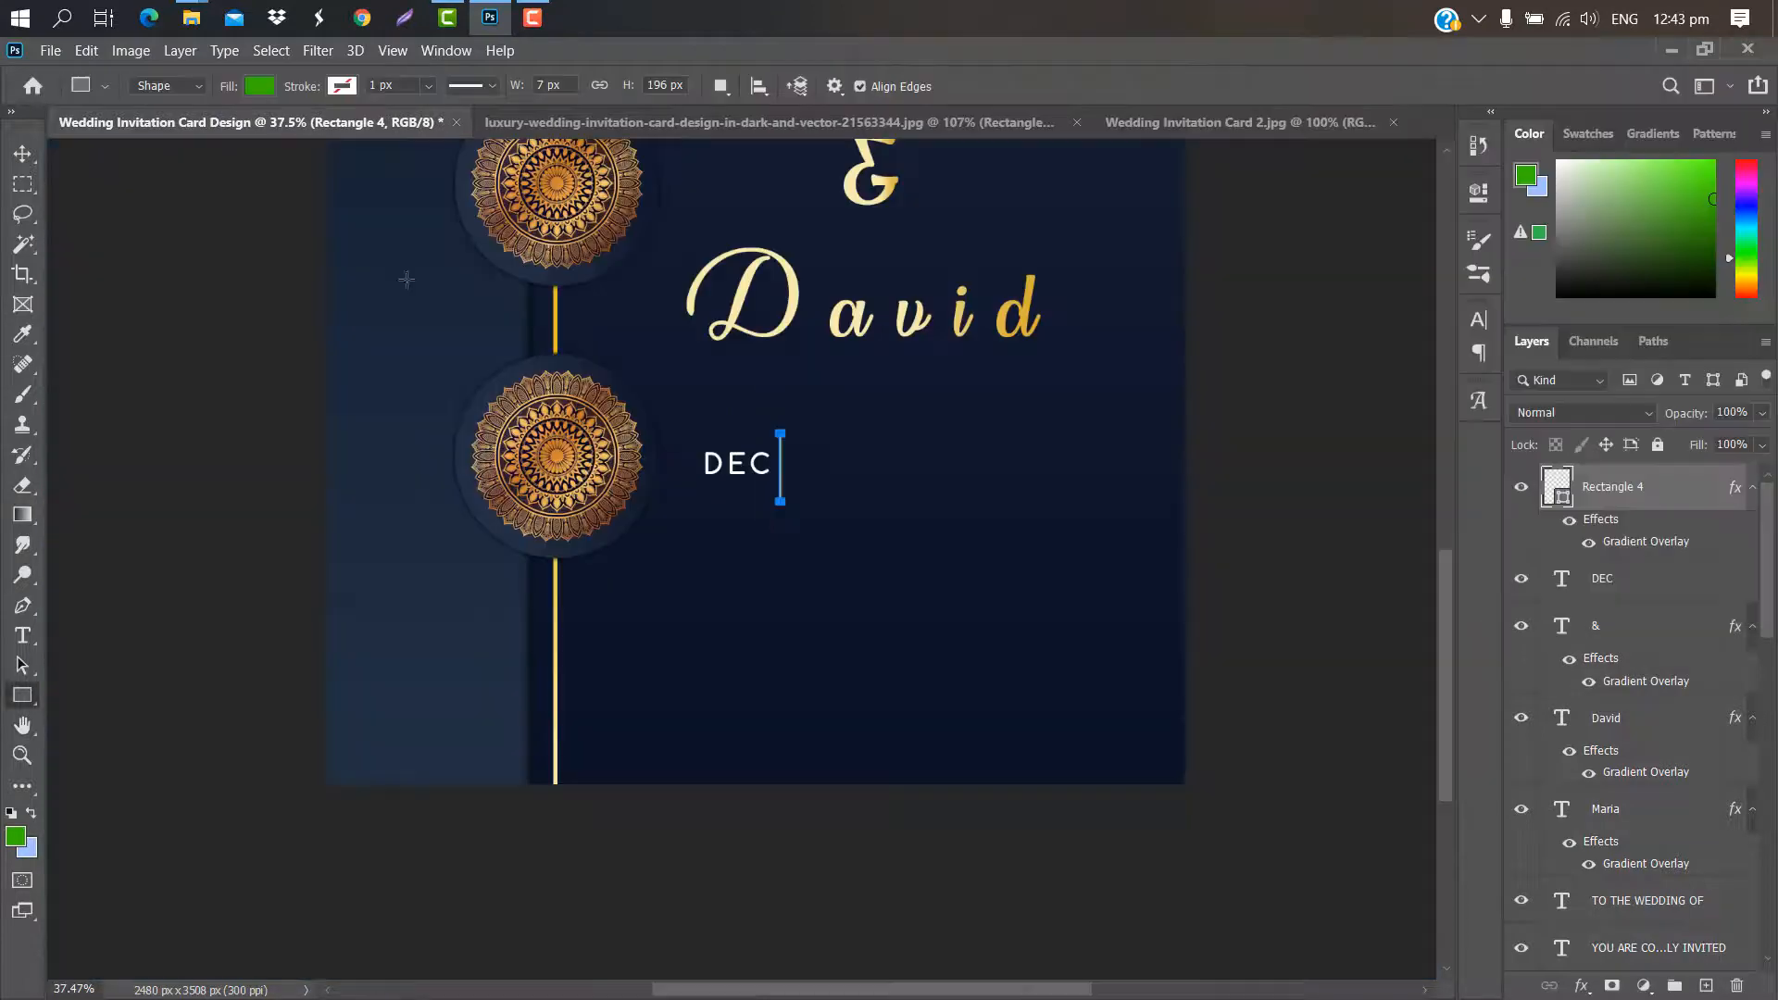
{"action": "left_click", "coordinate": [21, 154]}
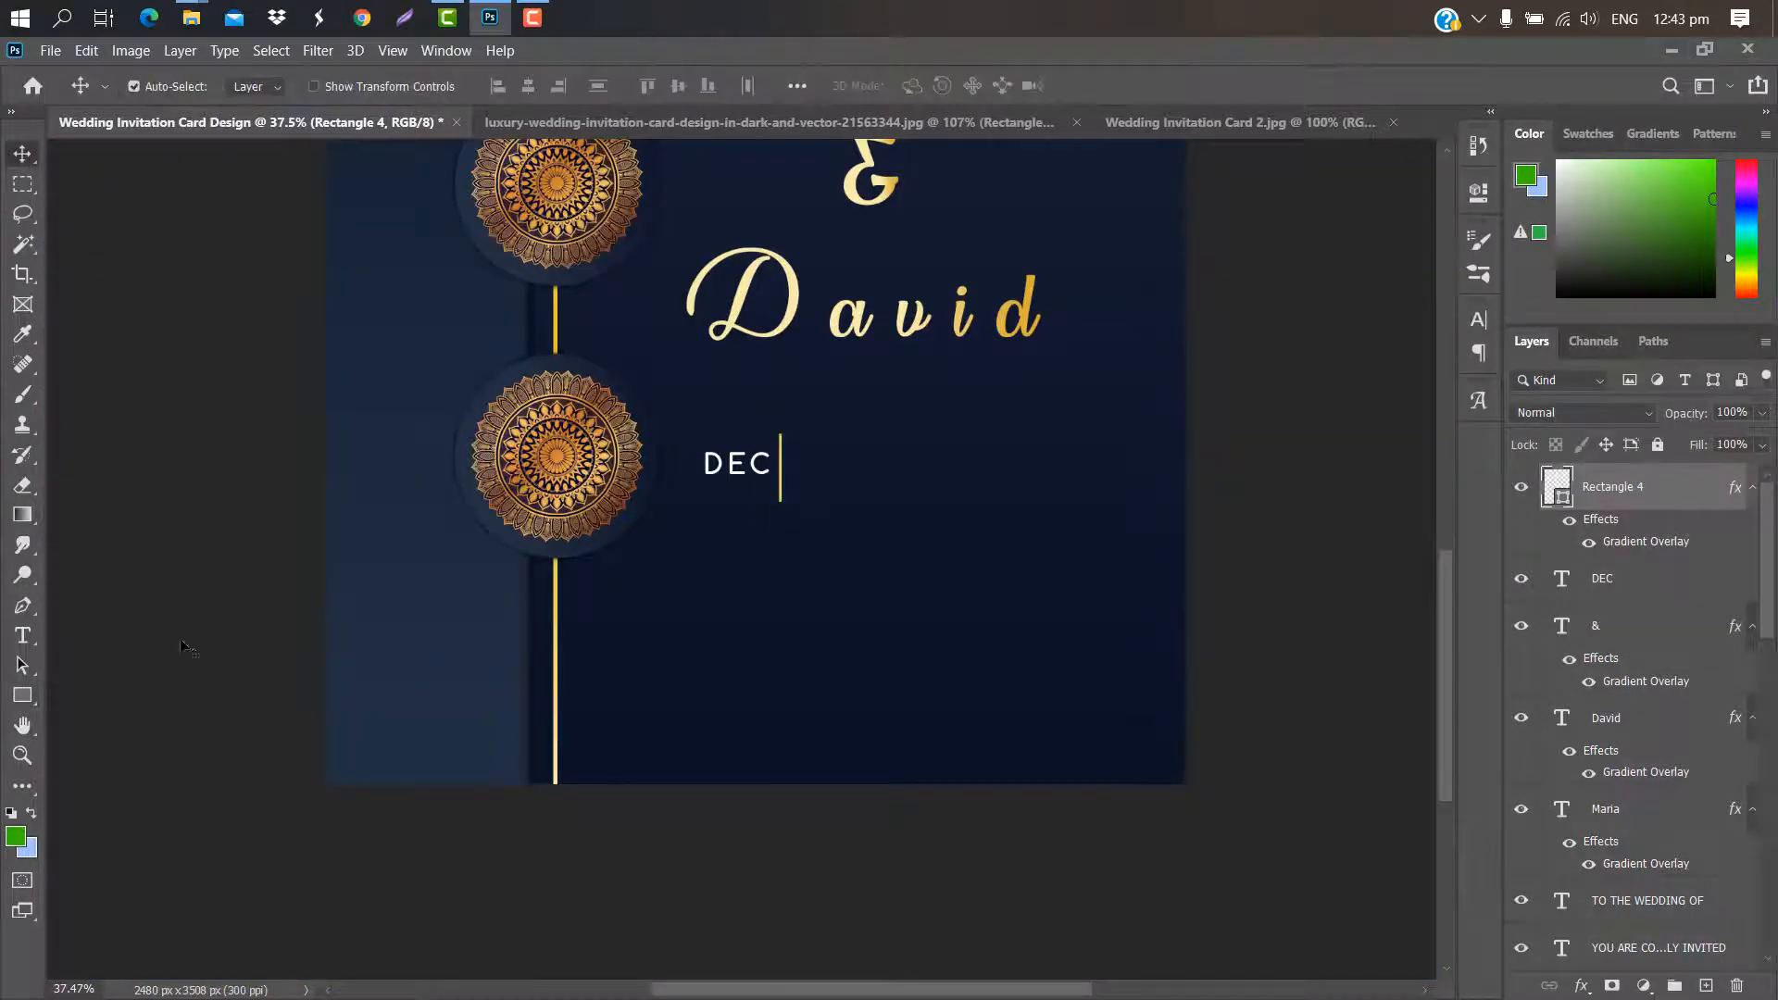
Add the text "21" right of the gold divider and position it at about X 1430, Y 2582 px, level with "DEC"
{"action": "left_click", "coordinate": [24, 636]}
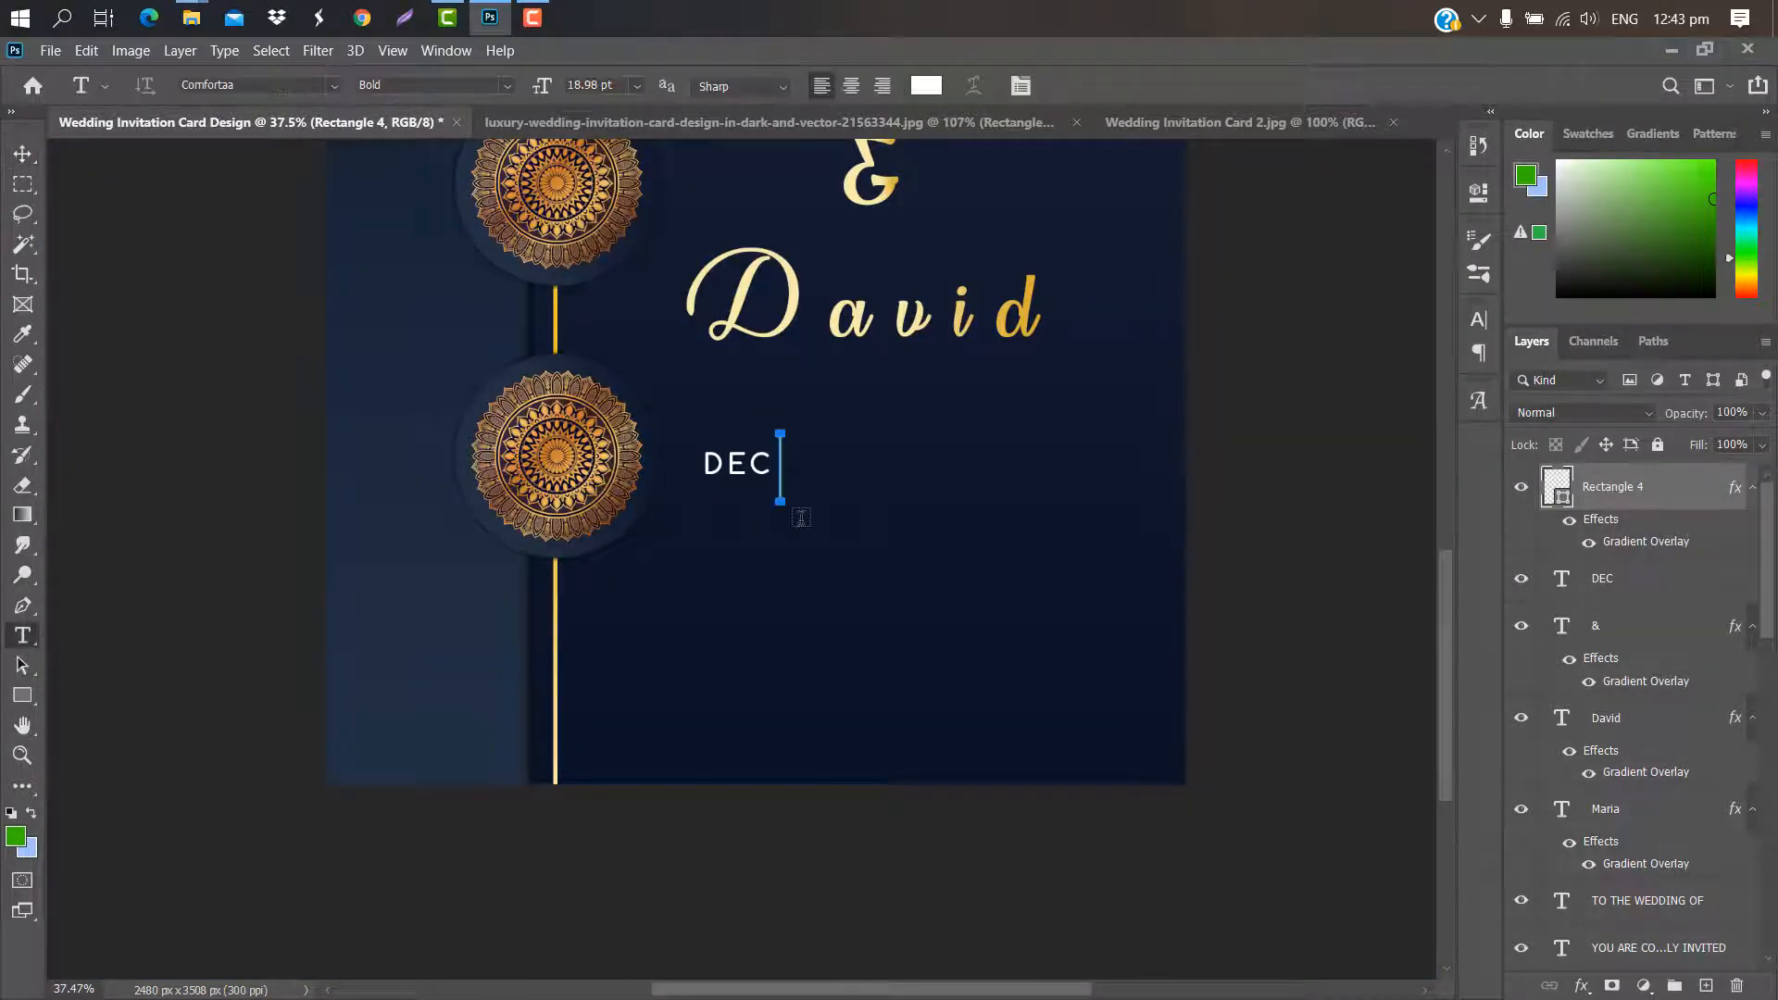
{"action": "left_click", "coordinate": [819, 465]}
{"action": "key", "text": "BackSpace"}
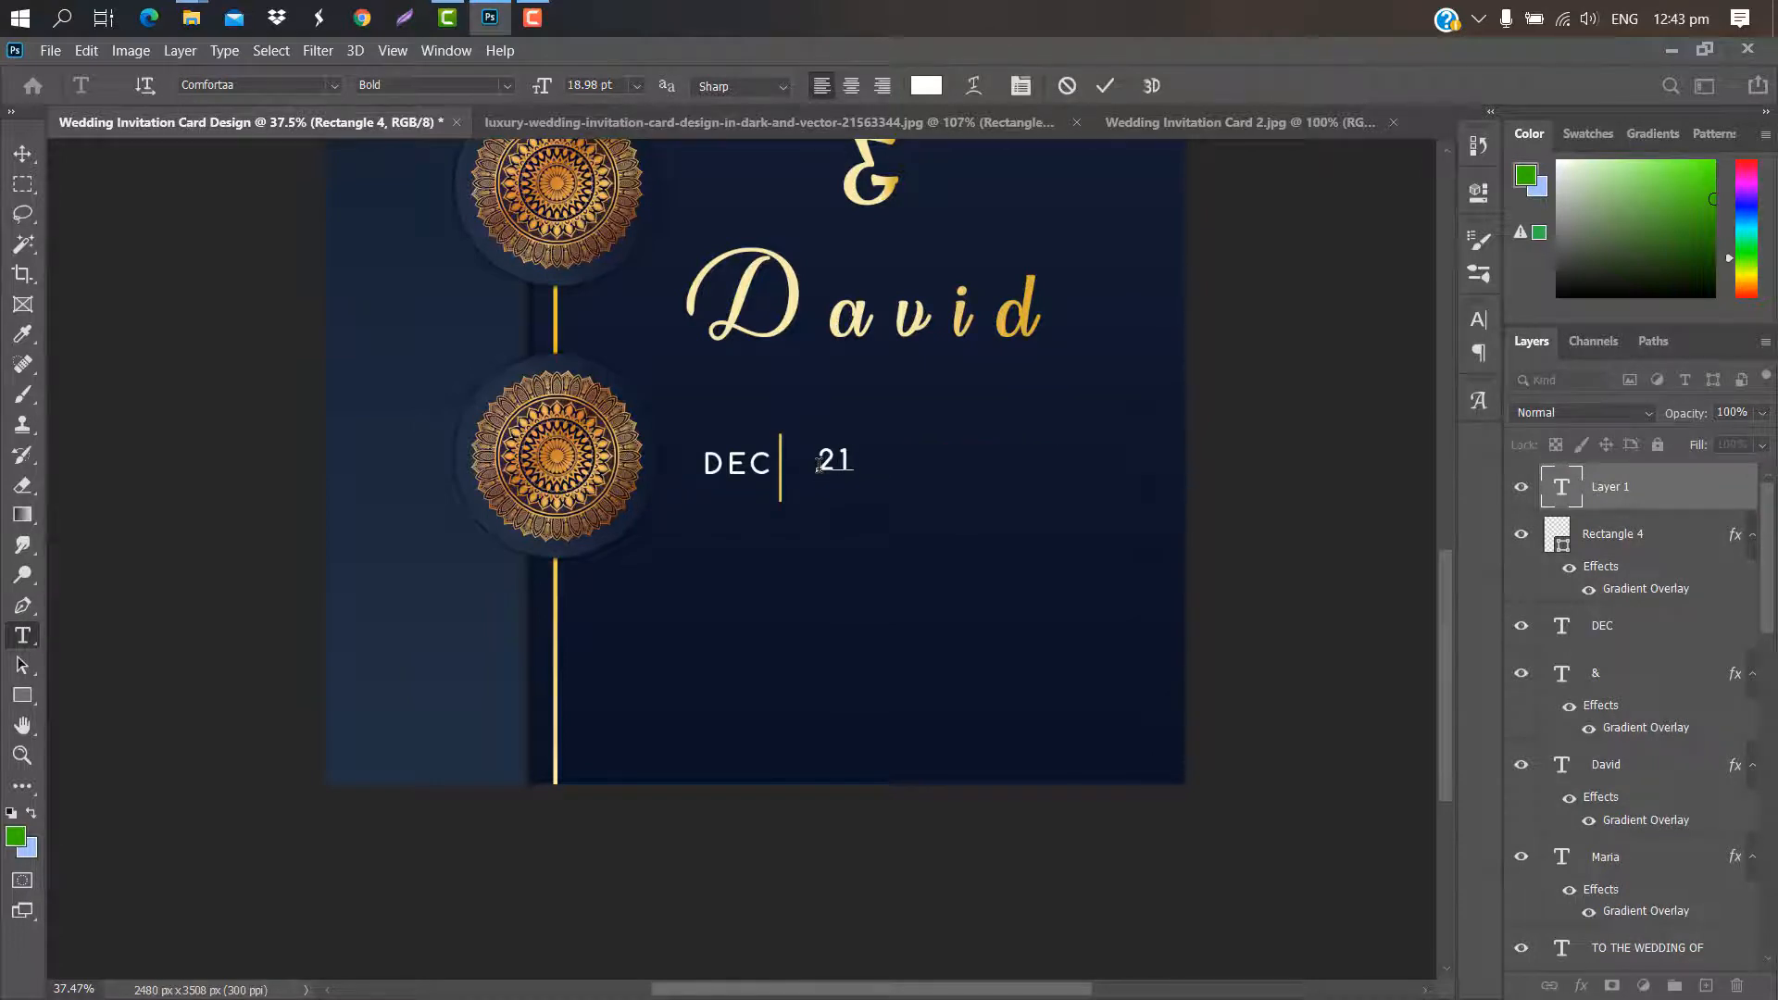
{"action": "left_click", "coordinate": [1109, 91]}
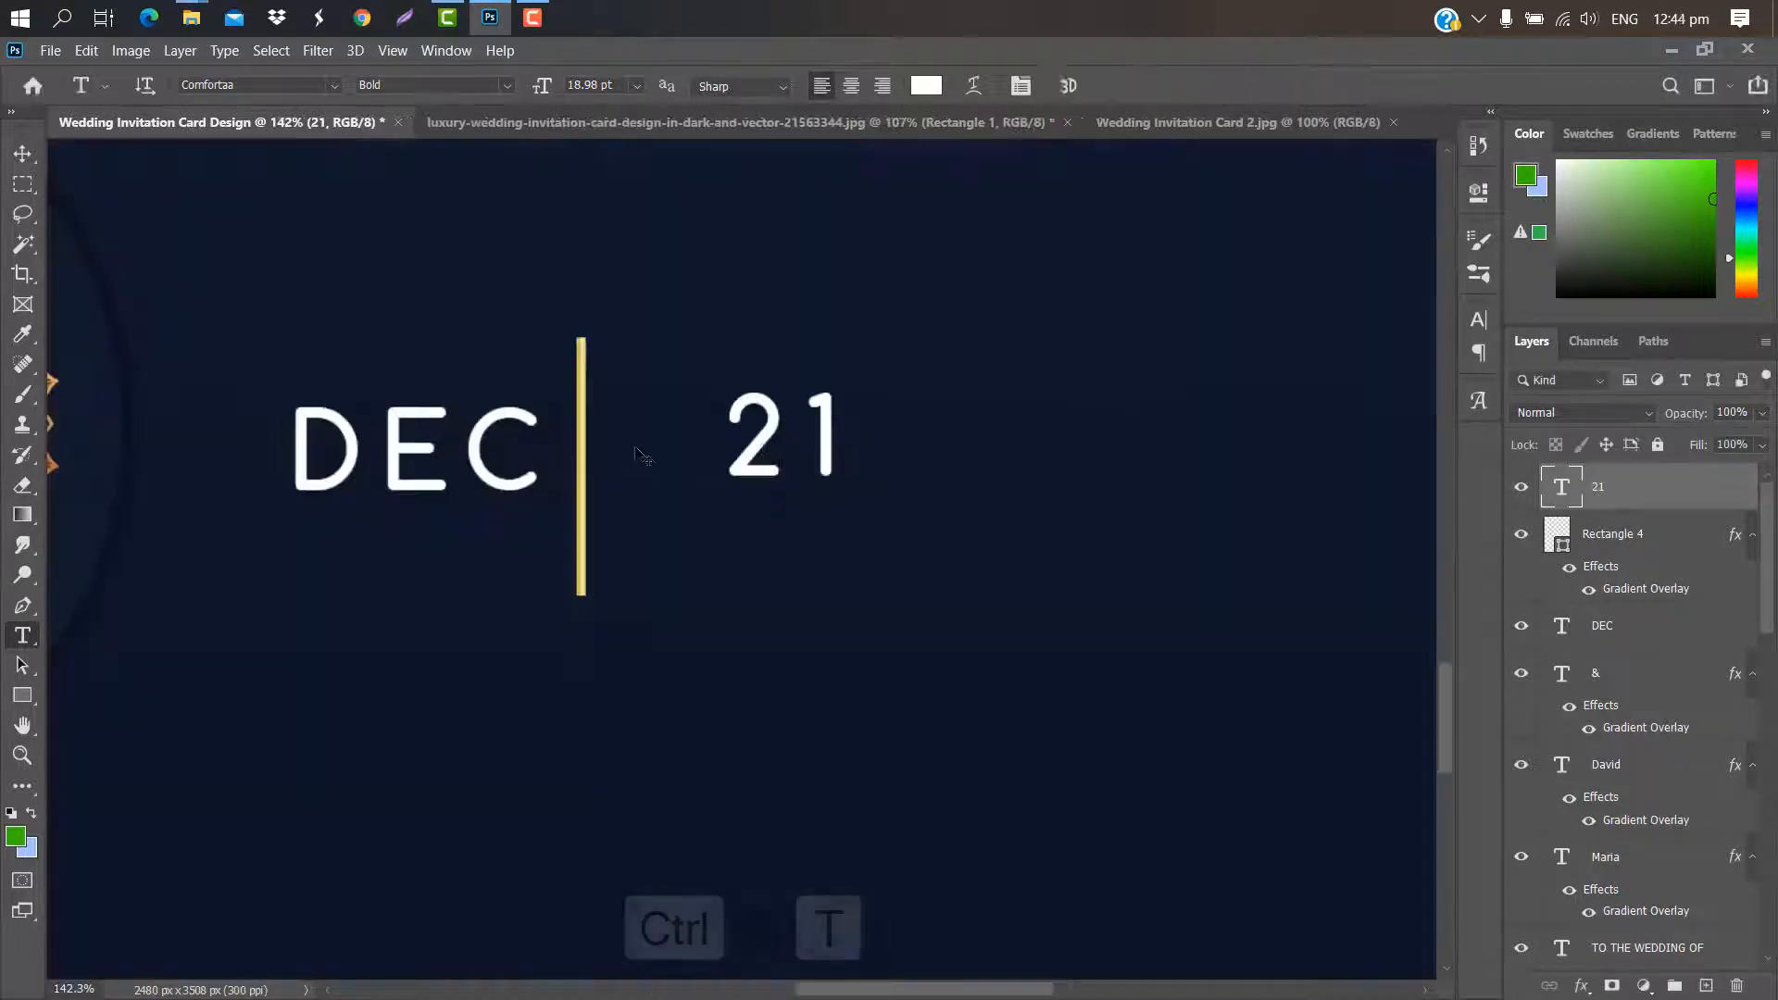
{"action": "key", "text": "ctrl+t"}
{"action": "left_click_drag", "start_coordinate": [800, 440], "coordinate": [746, 451]}
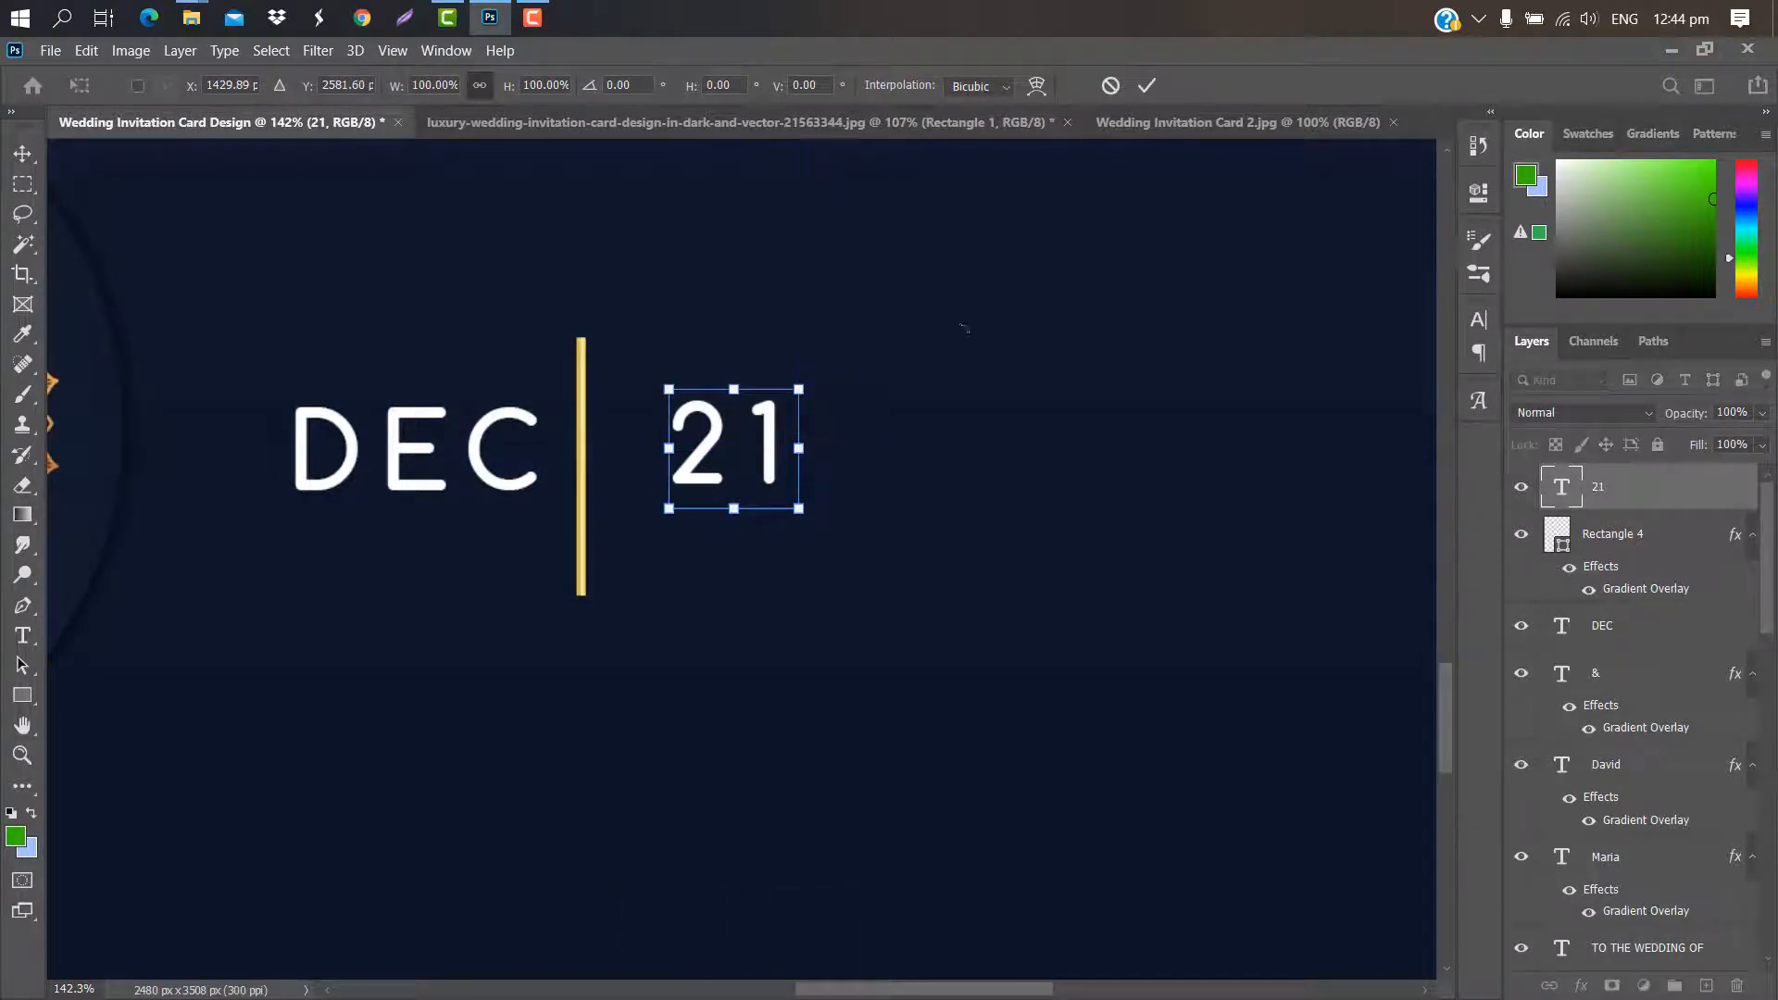
{"action": "left_click", "coordinate": [1146, 85]}
Duplicate the gold divider line and place the copy at the same height to the right of "21"
{"action": "left_click", "coordinate": [24, 154]}
{"action": "key", "text": "alt"}
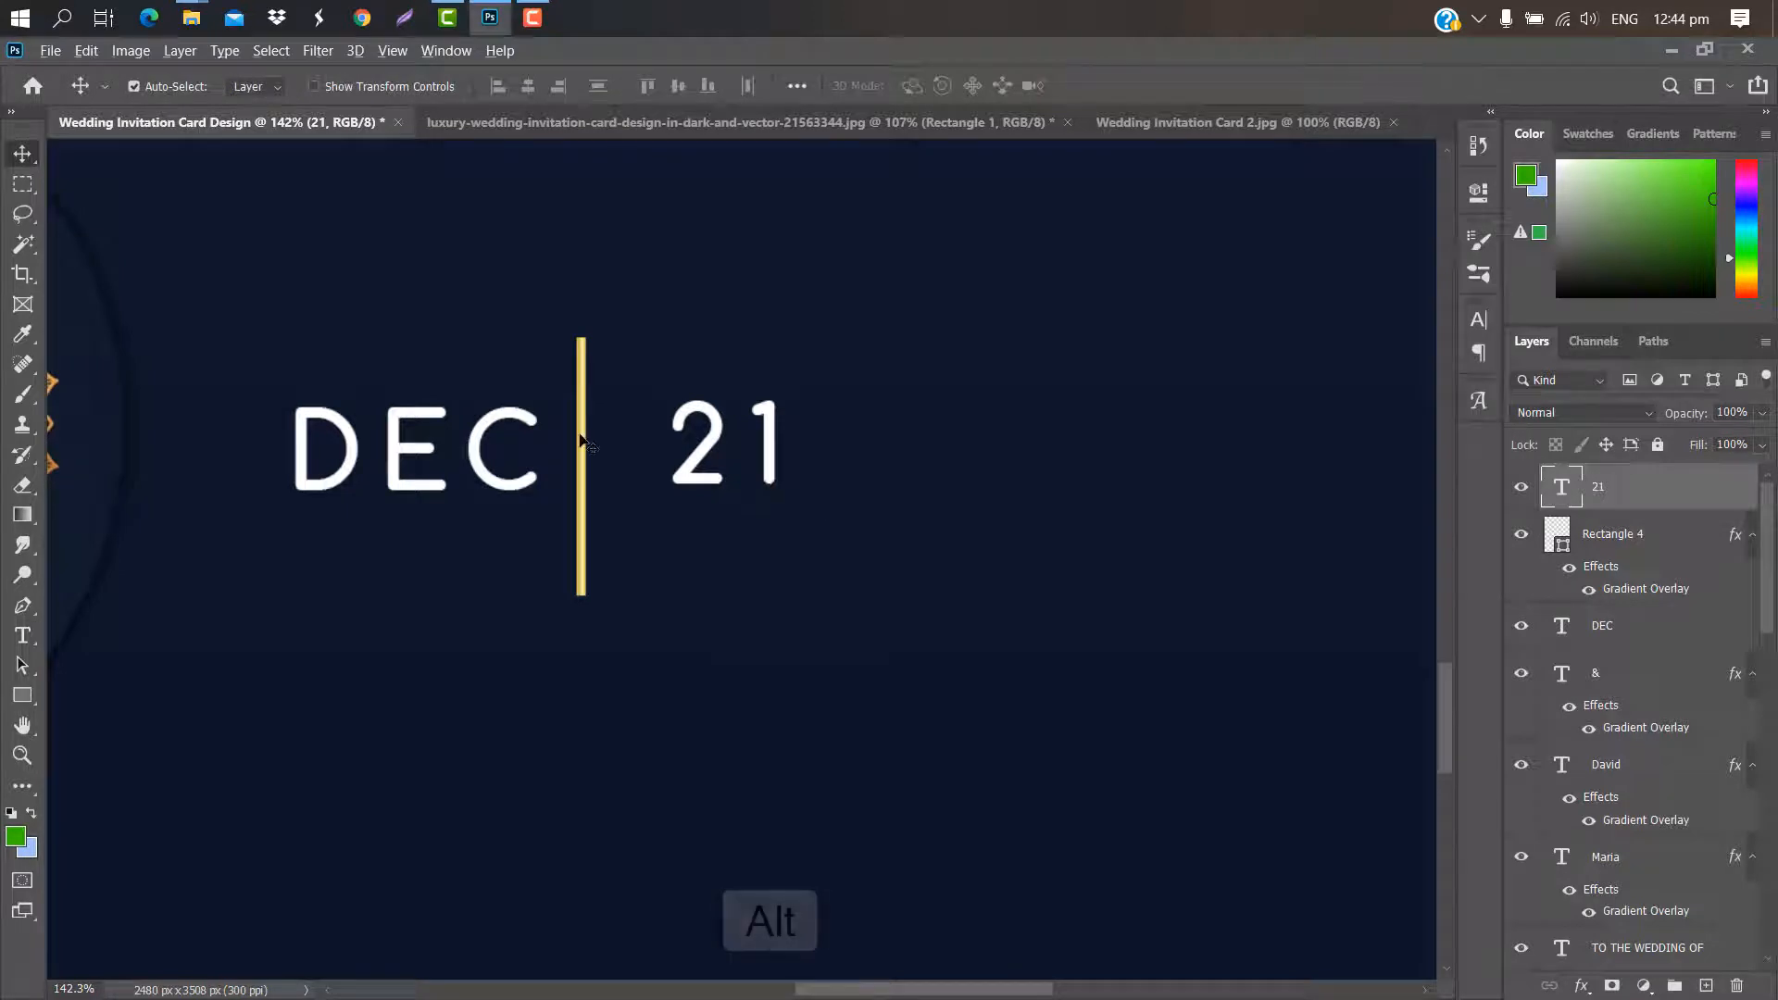
{"action": "left_click_drag", "start_coordinate": [607, 438], "coordinate": [866, 434]}
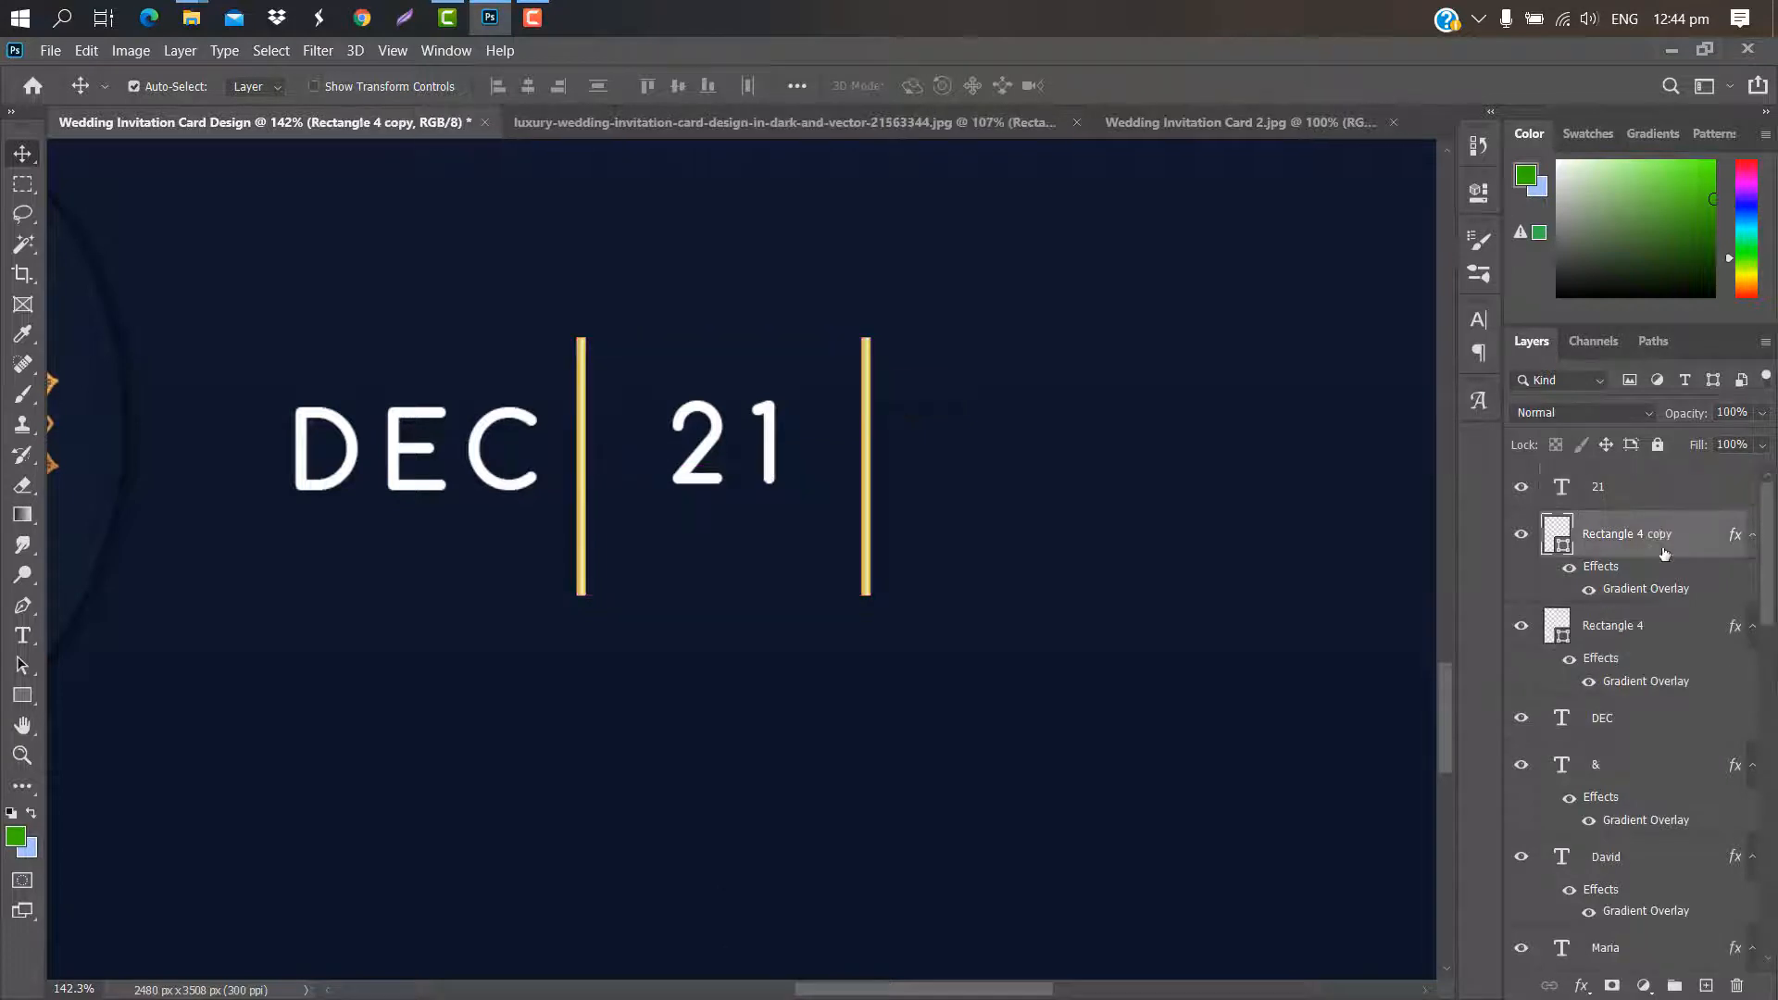
Move both gold divider lines slightly up together so they are vertically centered on the date text
{"action": "left_click", "coordinate": [1672, 630], "text": "ctrl"}
{"action": "key", "text": "ctrl+t"}
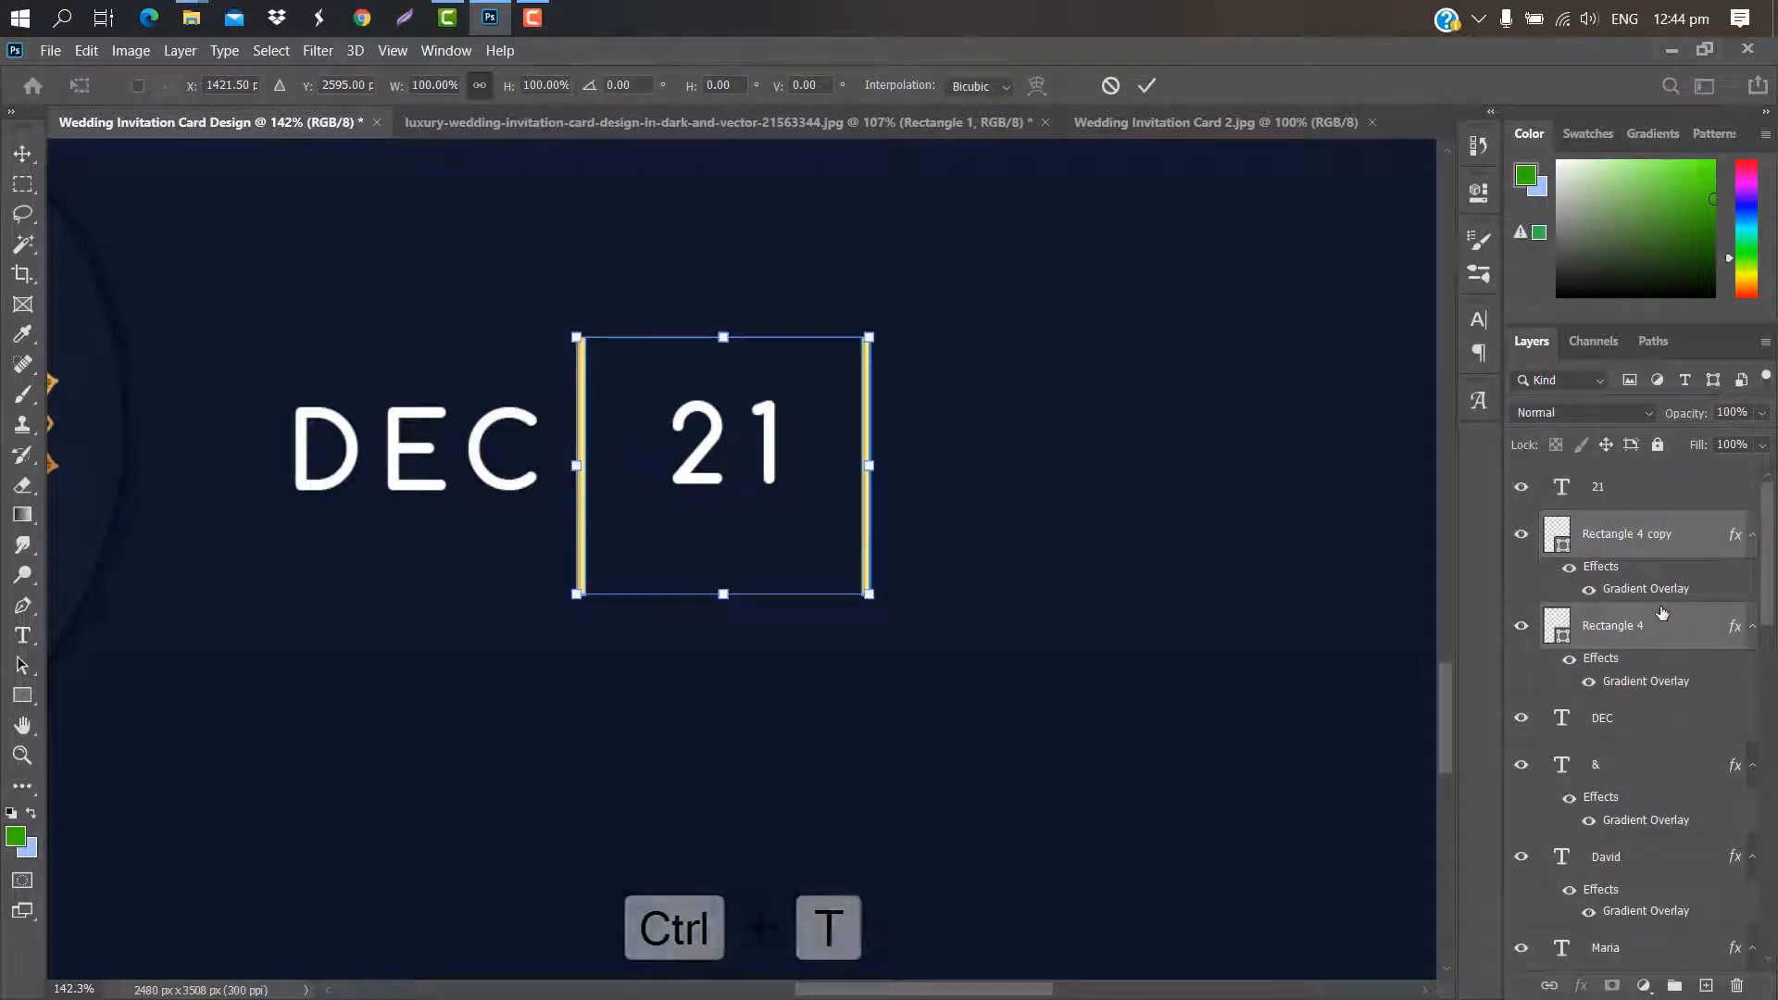
{"action": "key", "text": "Up"}
{"action": "key", "text": "Up"}
{"action": "key", "text": "Up"}
{"action": "key", "text": "Up"}
{"action": "key", "text": "Up"}
{"action": "key", "text": "Up"}
{"action": "key", "text": "Up"}
{"action": "key", "text": "Up"}
{"action": "key", "text": "Up"}
{"action": "key", "text": "Up"}
{"action": "key", "text": "Up"}
{"action": "key", "text": "Up"}
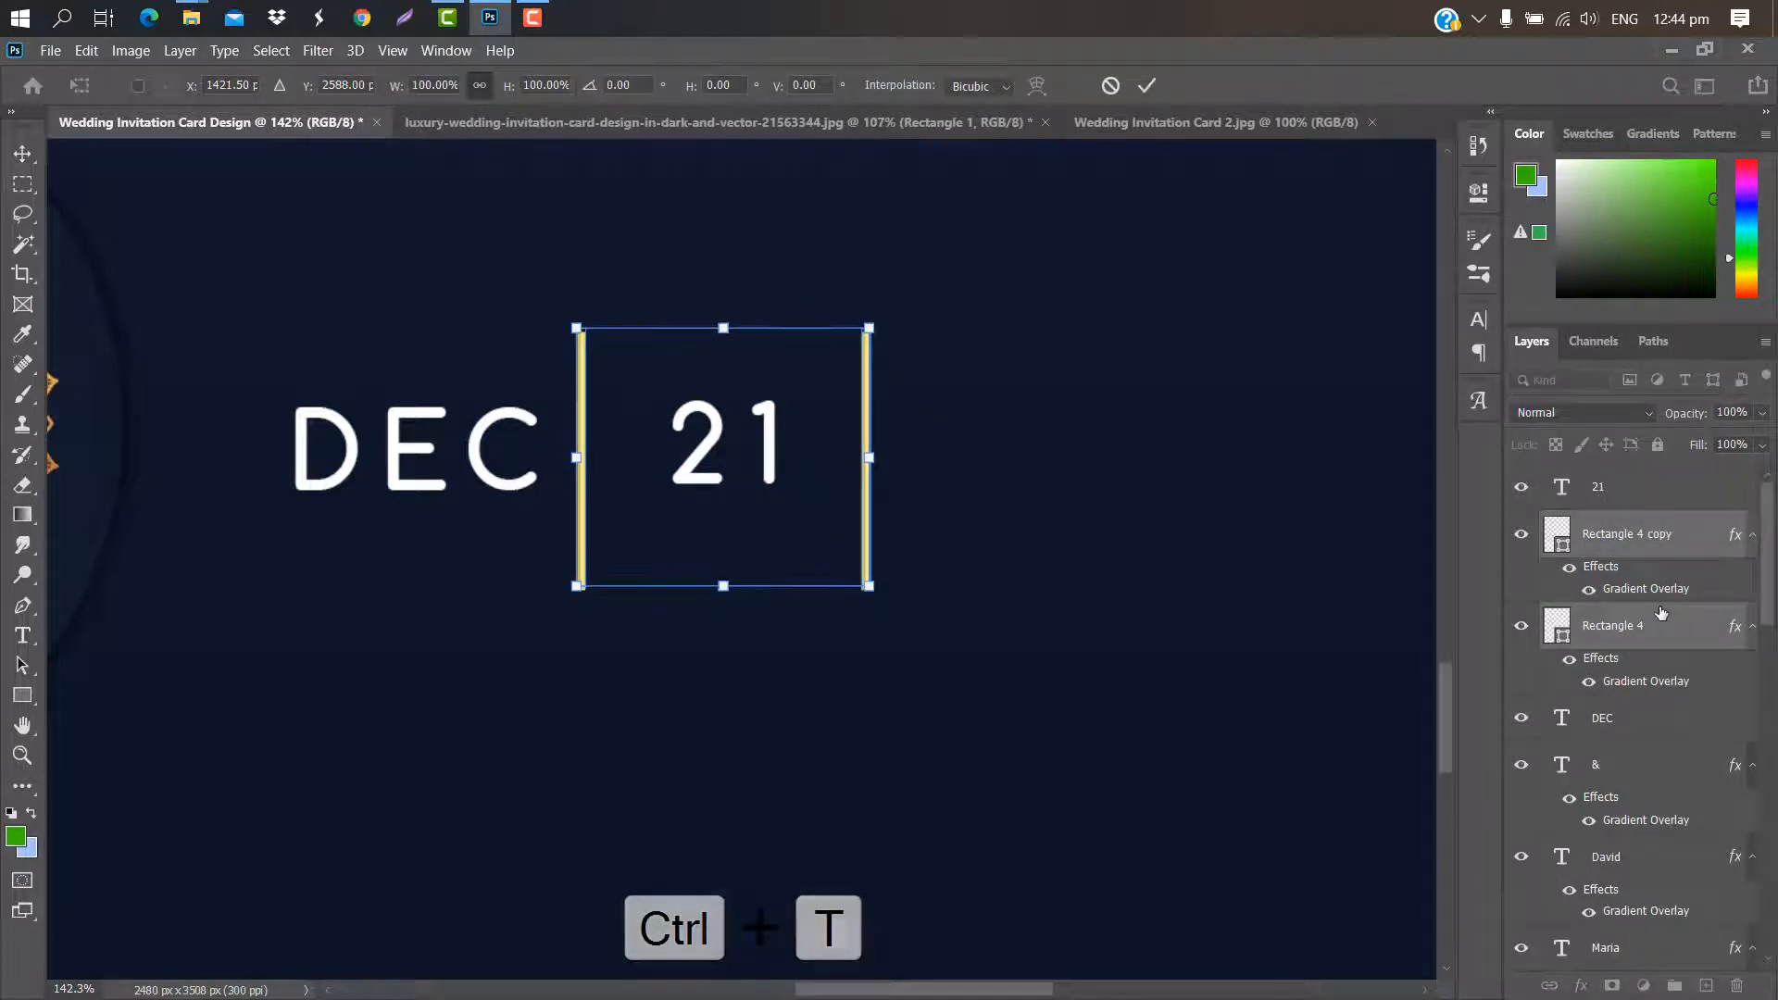
{"action": "left_click", "coordinate": [1146, 86]}
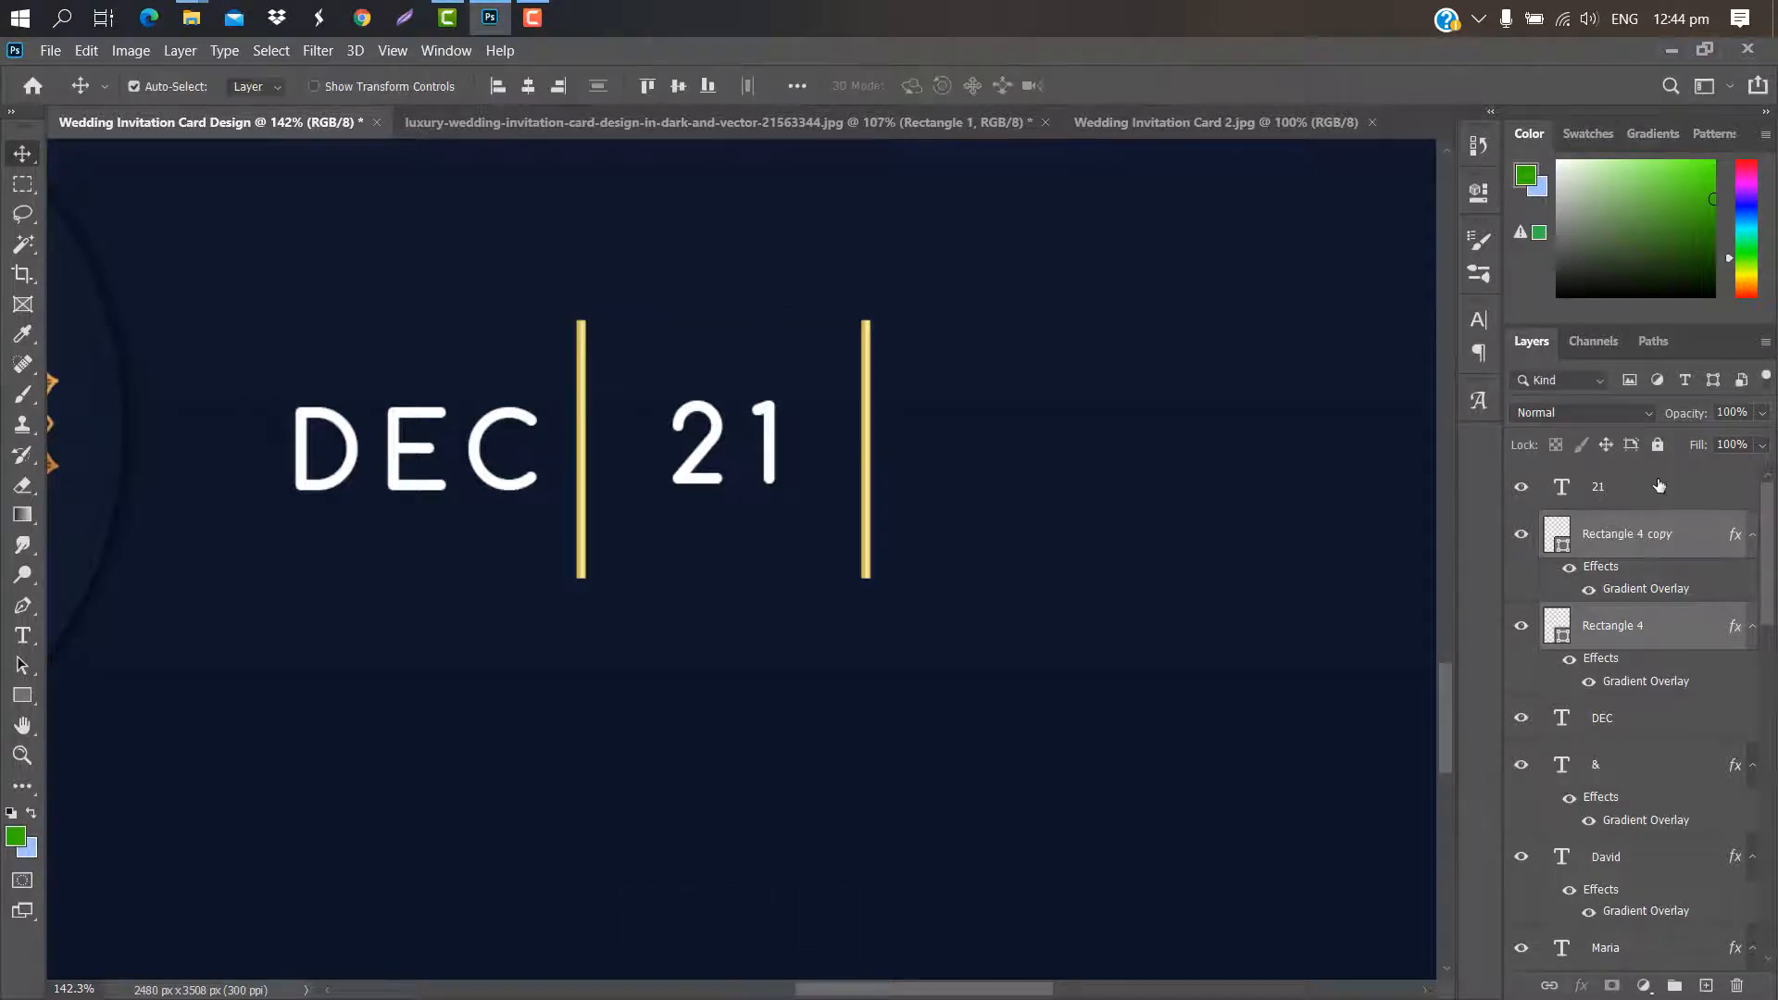
Duplicate the "21" text to the right of the second divider and change the copy to "2020"
{"action": "left_click_drag", "start_coordinate": [1678, 487], "coordinate": [1711, 986]}
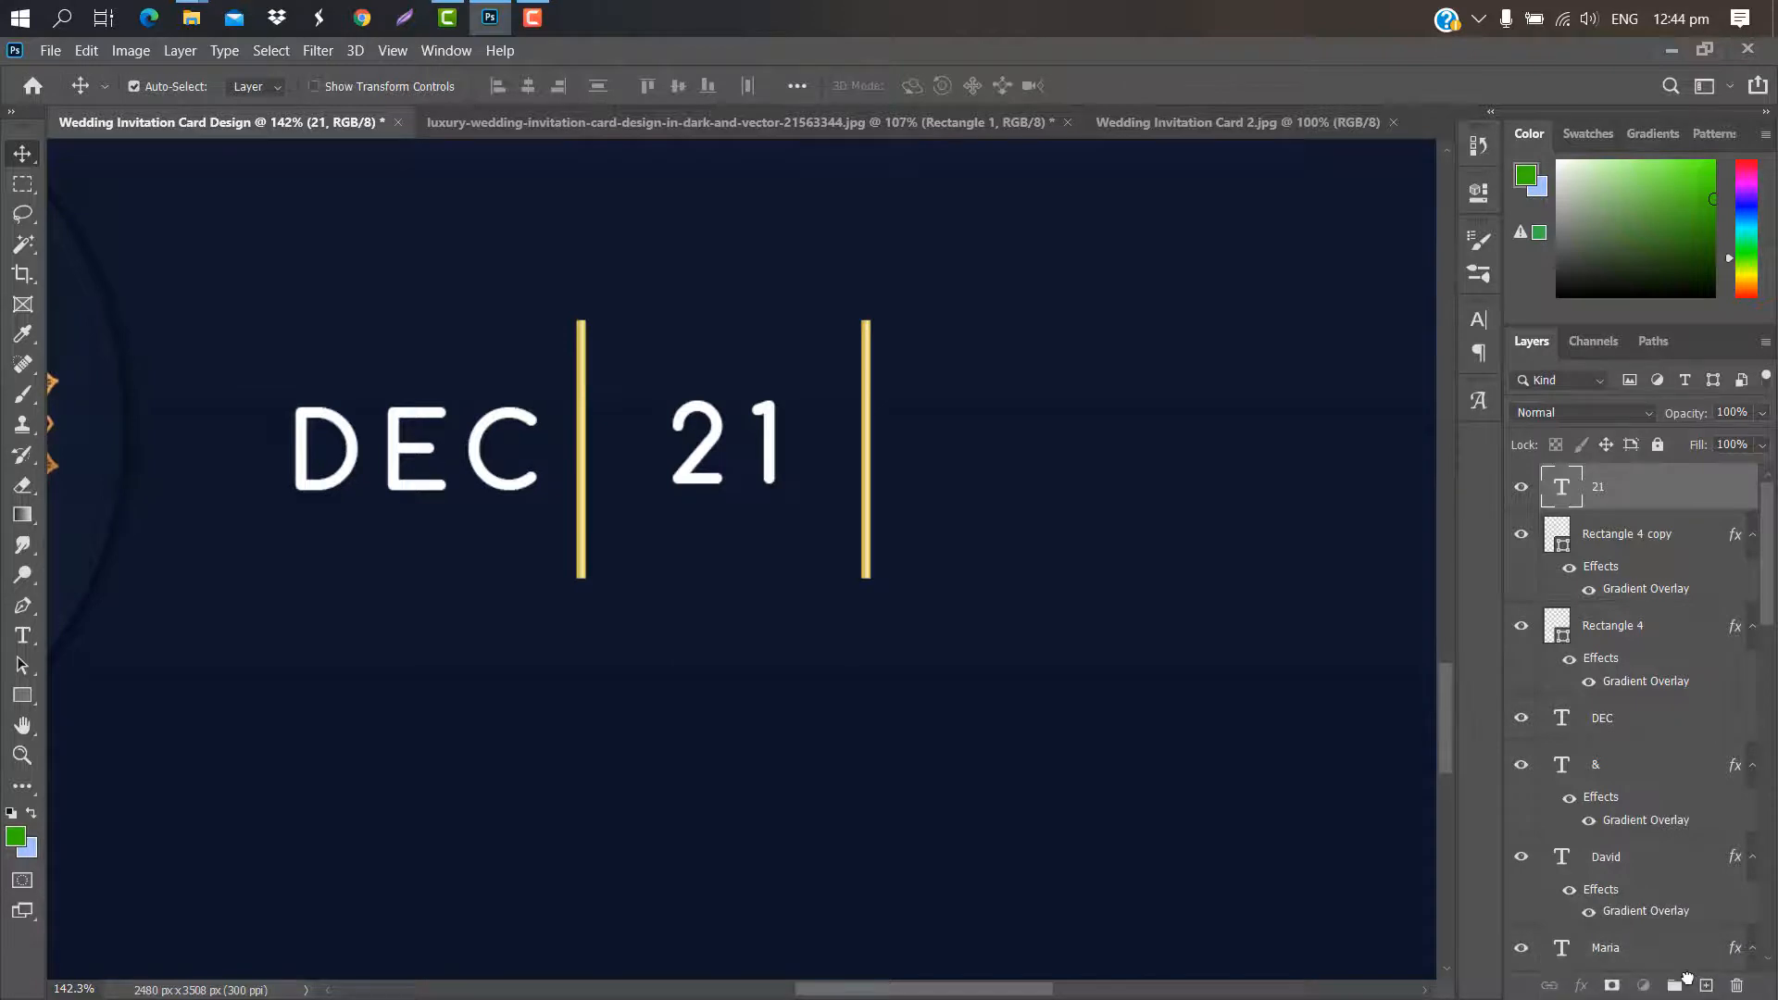
{"action": "key", "text": "ctrl+t"}
{"action": "left_click_drag", "start_coordinate": [724, 448], "coordinate": [999, 443]}
{"action": "left_click", "coordinate": [1146, 87]}
{"action": "double_click", "coordinate": [1562, 486]}
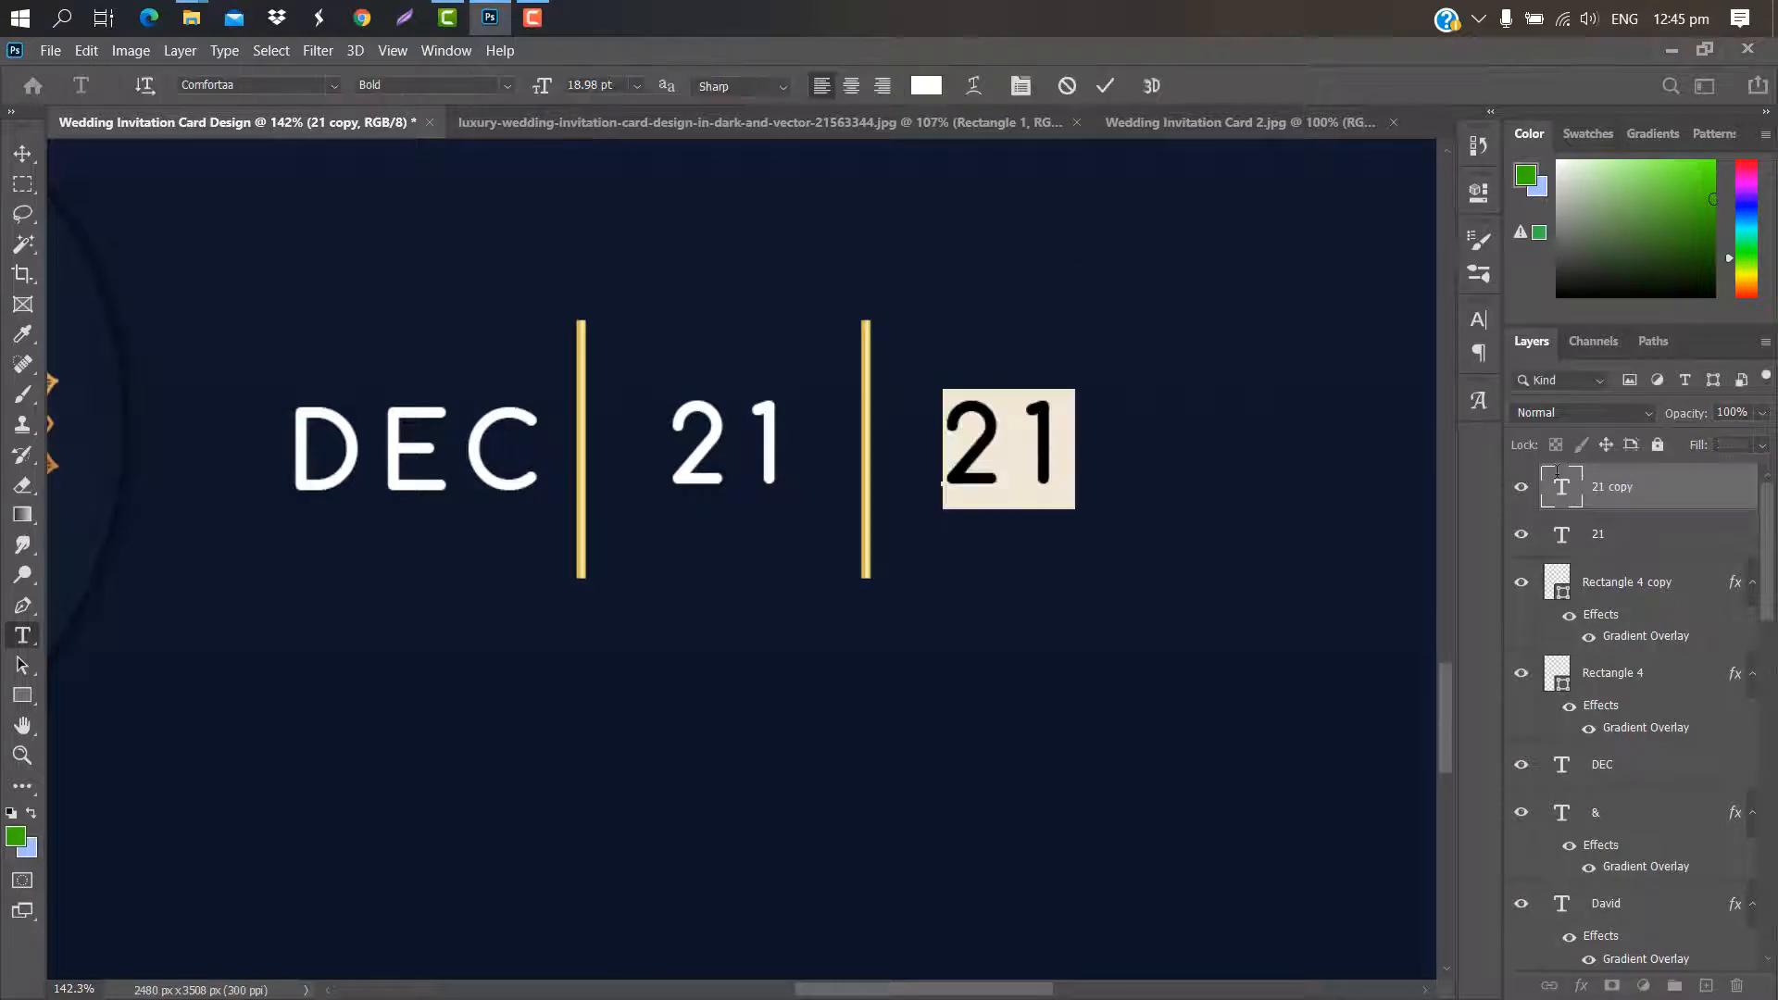
{"action": "type", "text": "2020"}
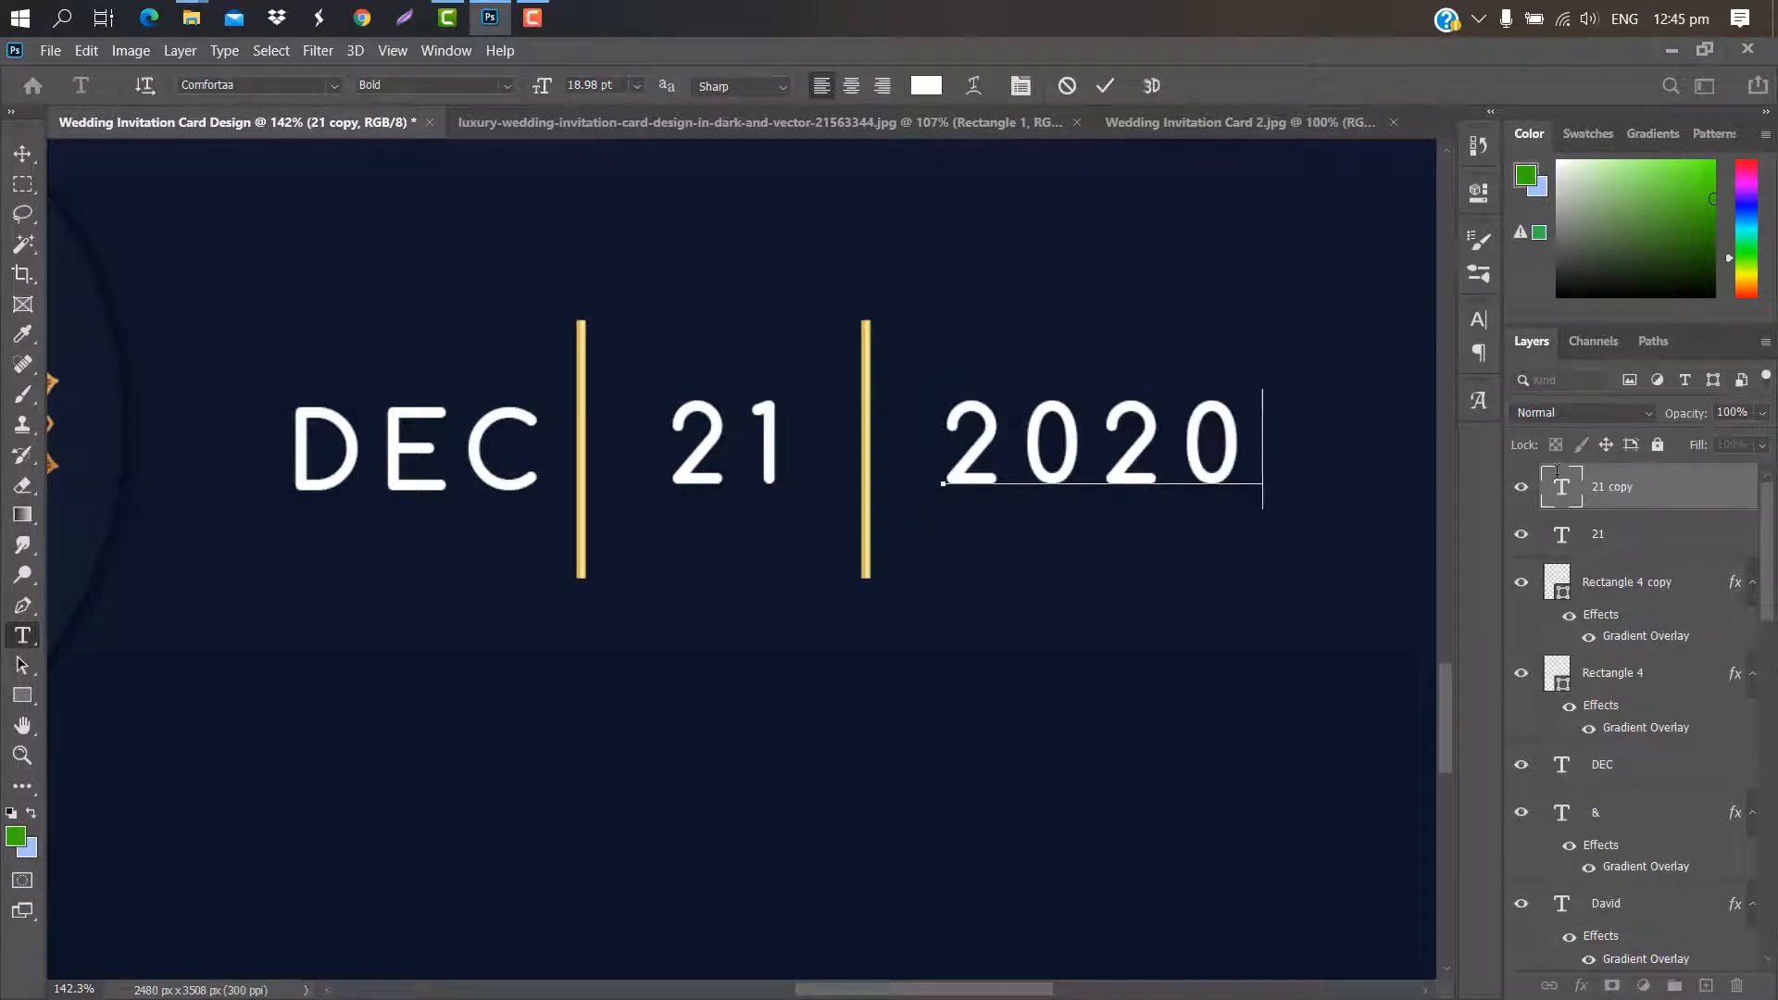
{"action": "left_click", "coordinate": [1106, 87]}
Move the three date texts and both dividers together to about X 1577, Y 2563 px, centered under the names
{"action": "key", "text": "v"}
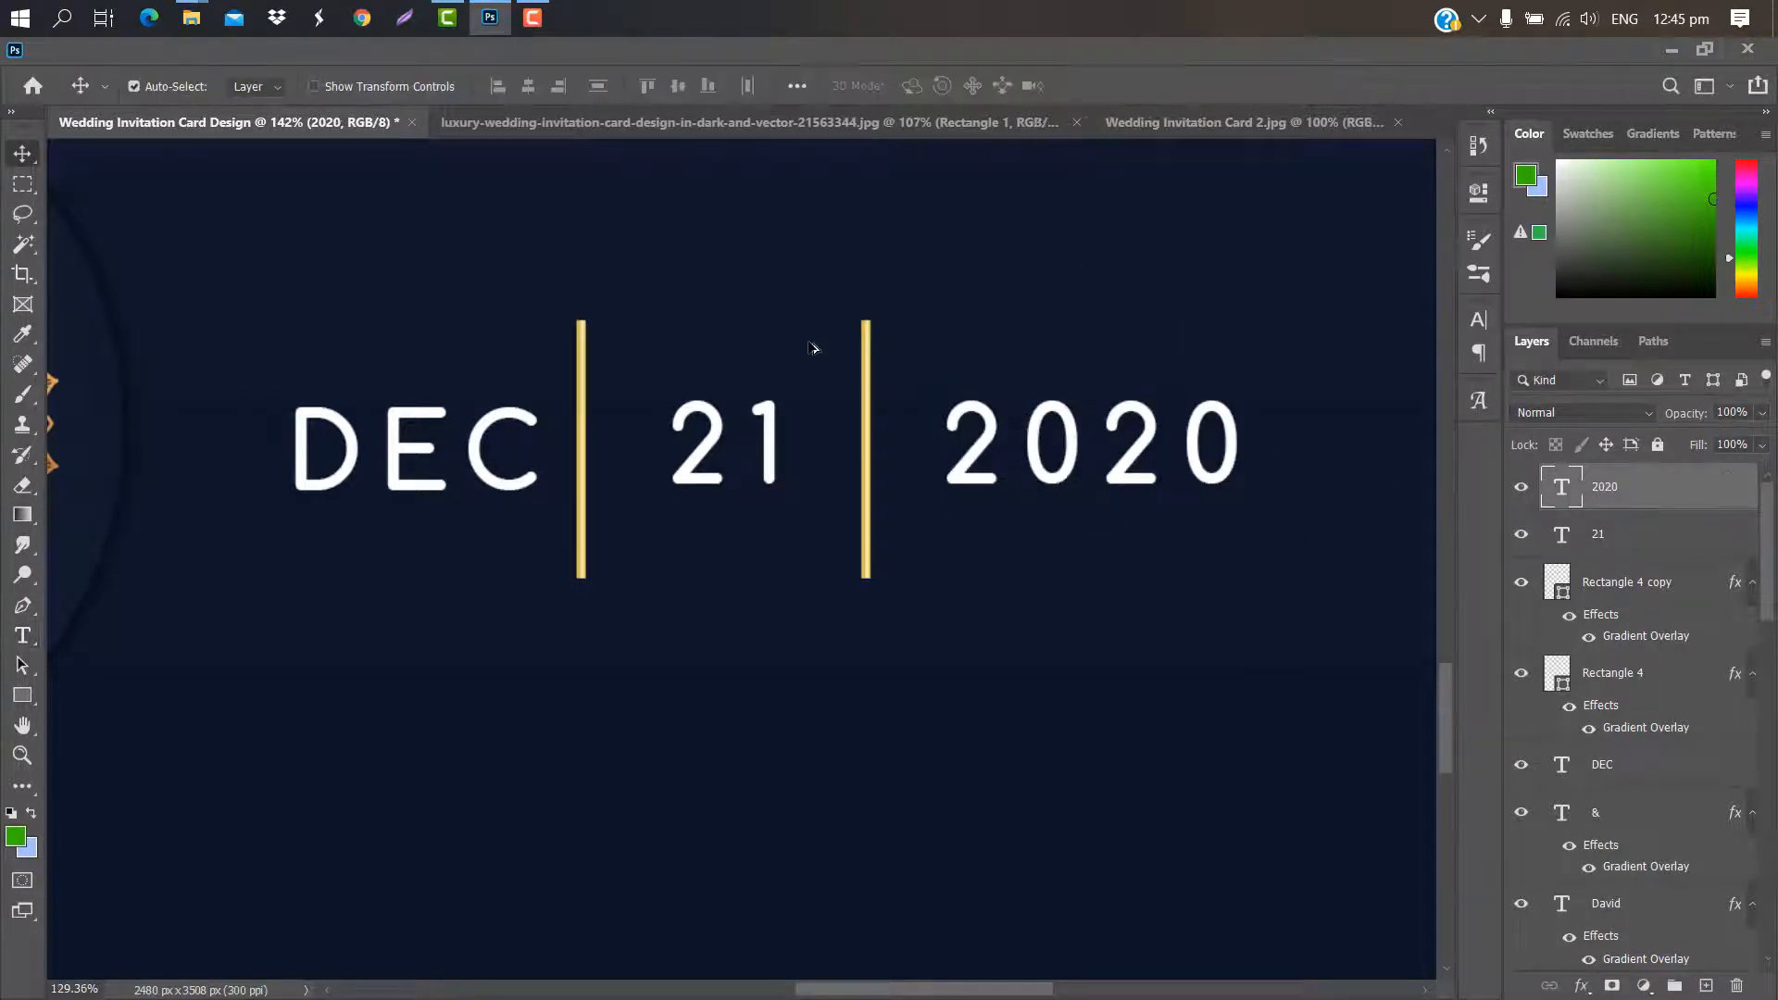
{"action": "scroll", "coordinate": [814, 345], "scroll_direction": "down", "scroll_amount": 9}
{"action": "left_click", "coordinate": [1654, 534], "text": "shift"}
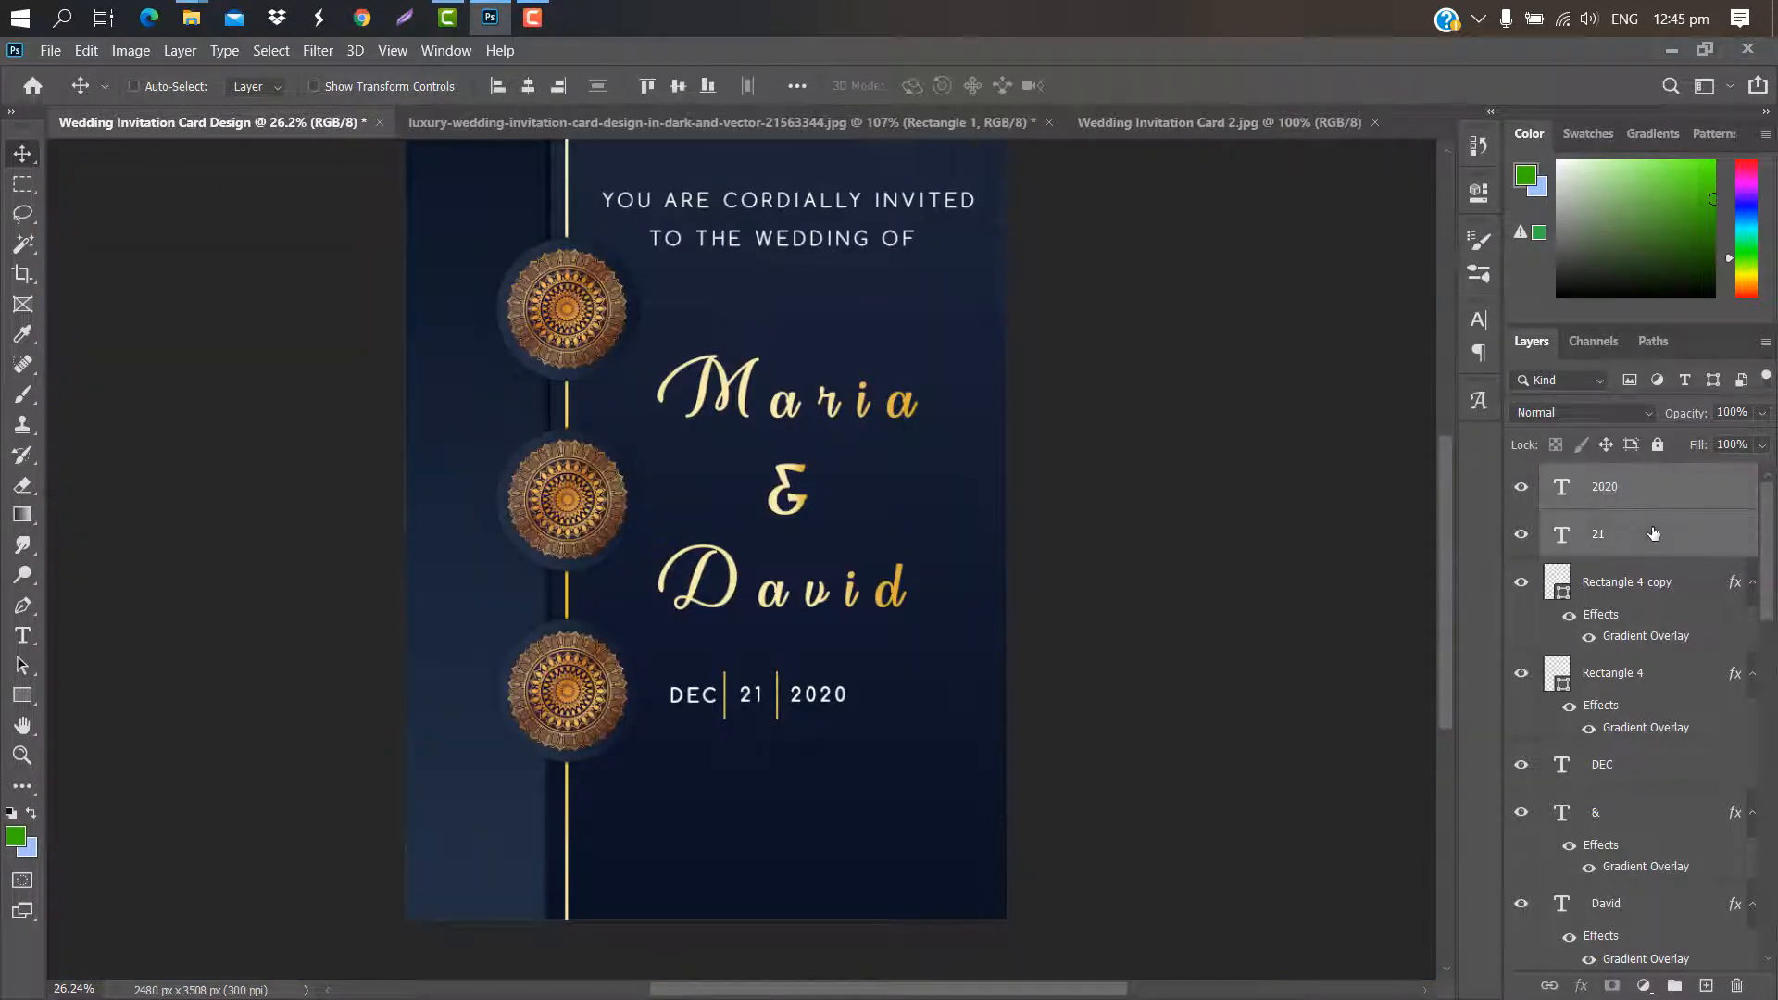
{"action": "left_click", "coordinate": [1681, 591], "text": "shift"}
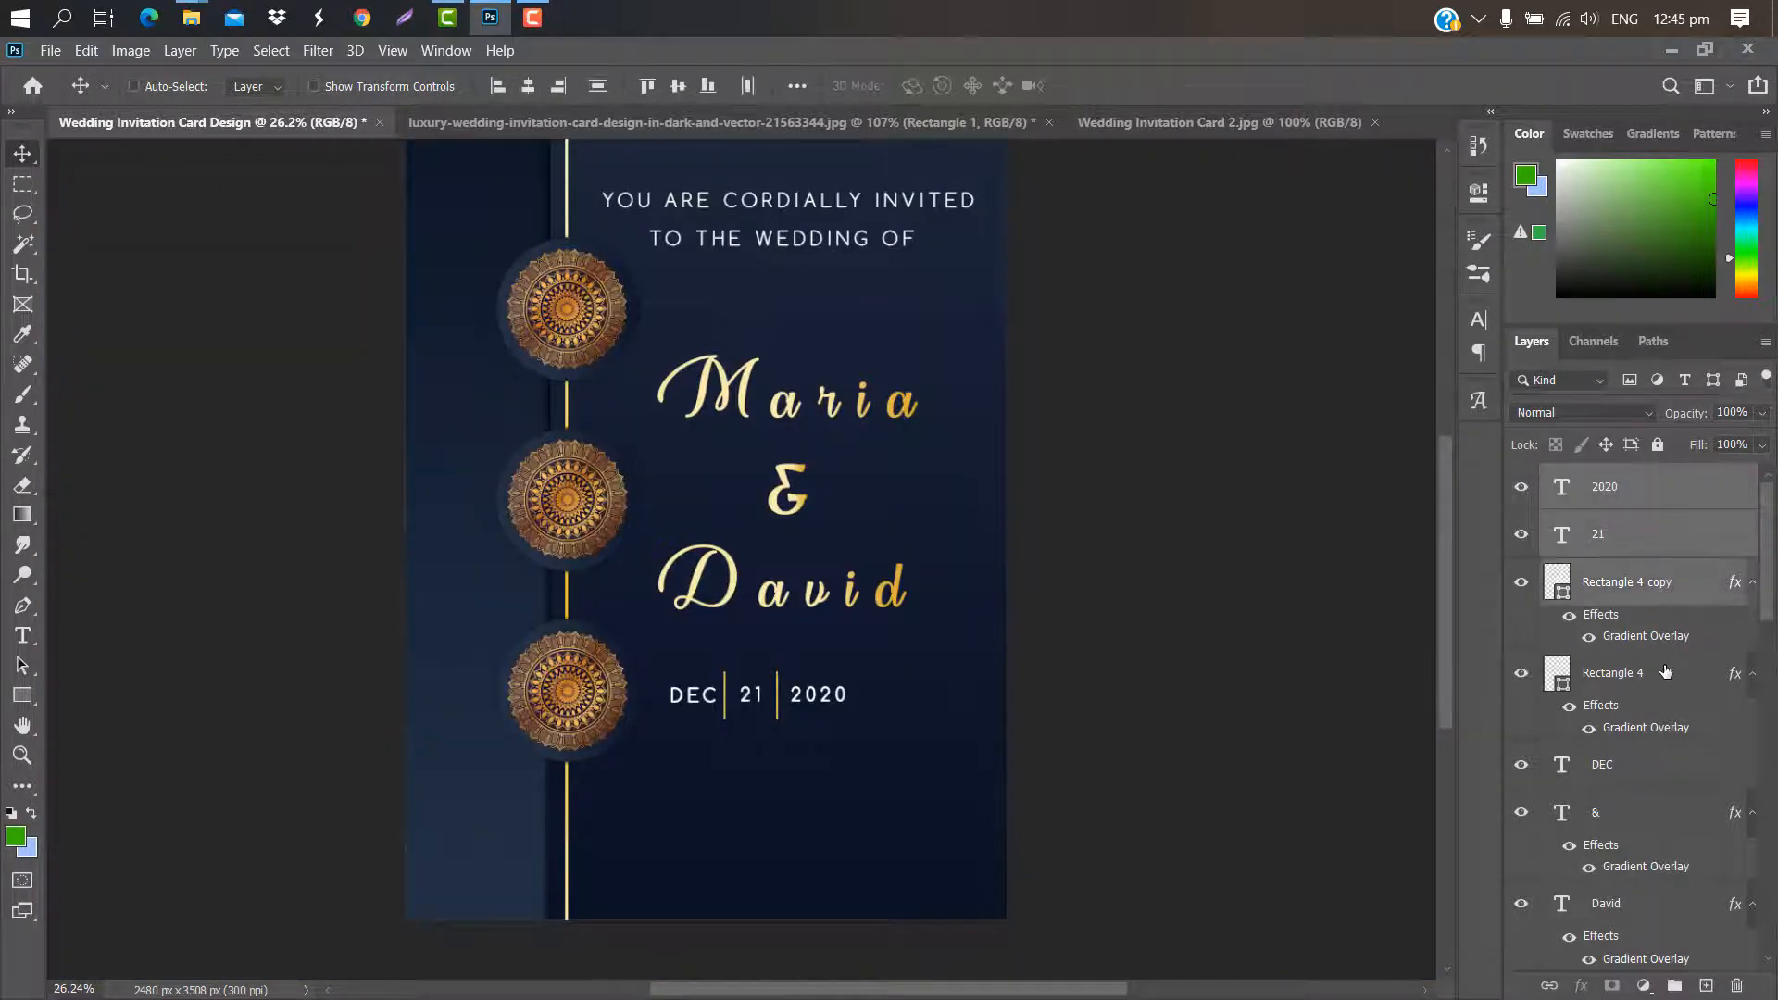
{"action": "left_click", "coordinate": [1663, 676], "text": "shift"}
{"action": "left_click", "coordinate": [1667, 768], "text": "shift"}
{"action": "key", "text": "ctrl+t"}
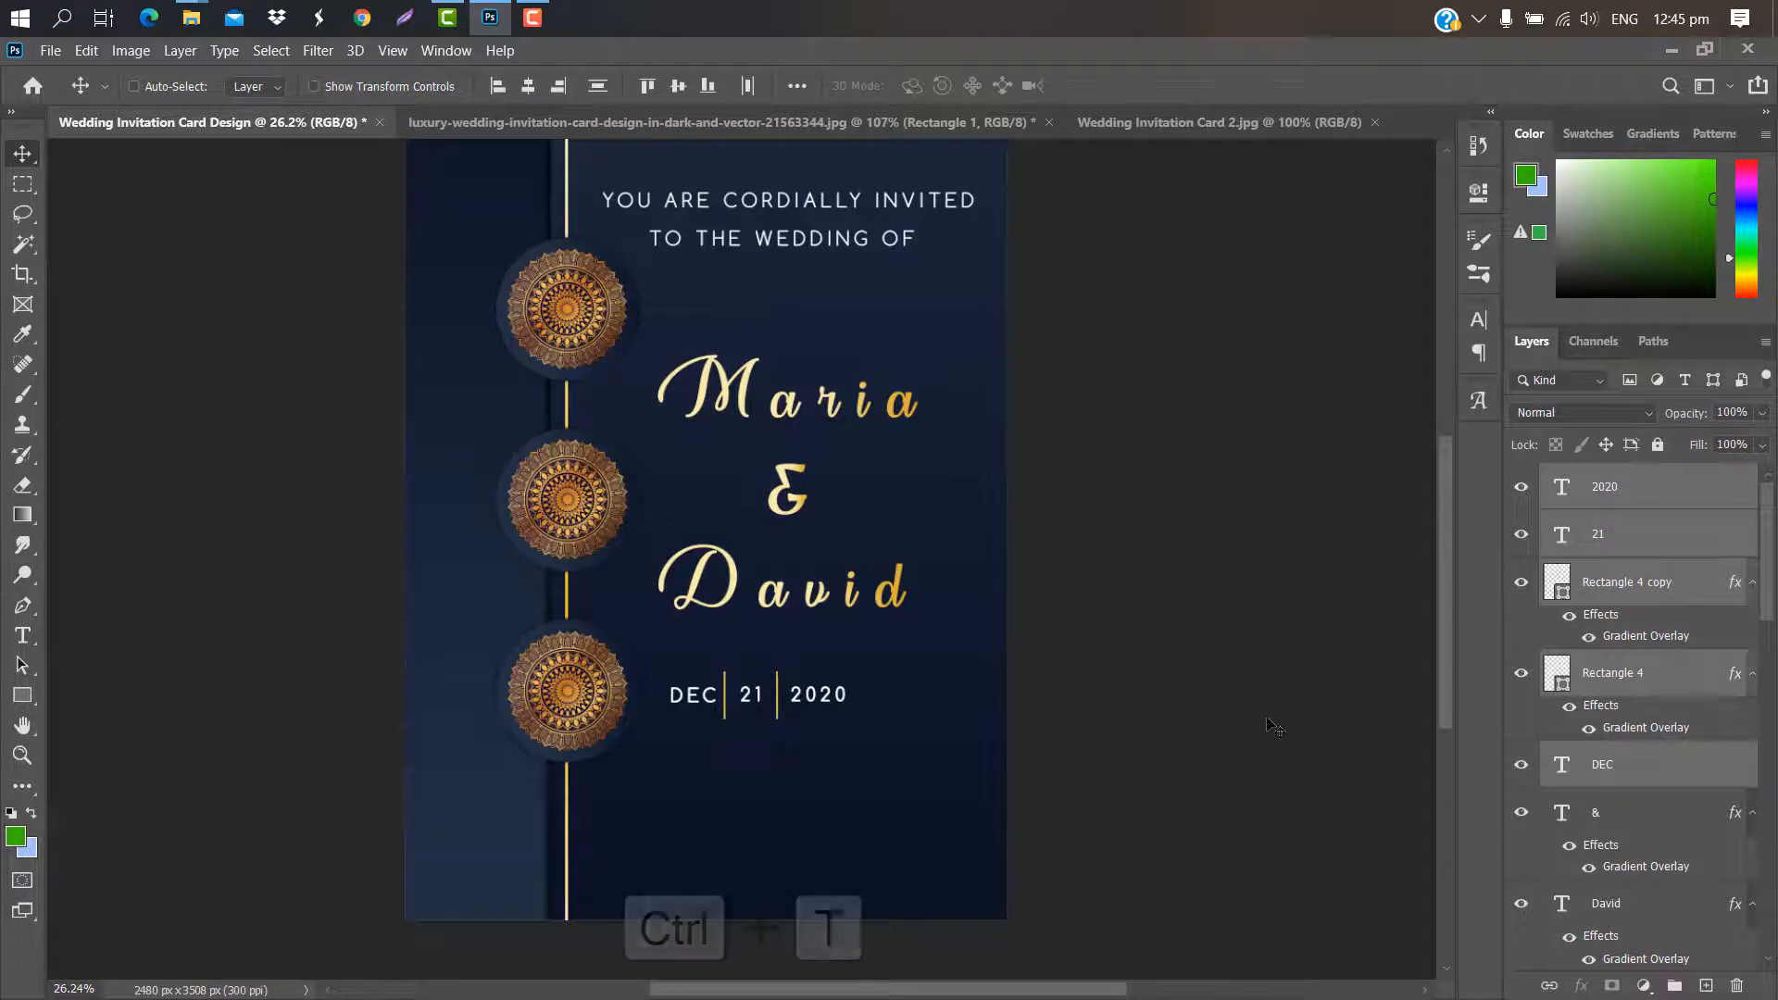
{"action": "left_click_drag", "start_coordinate": [797, 708], "coordinate": [826, 709]}
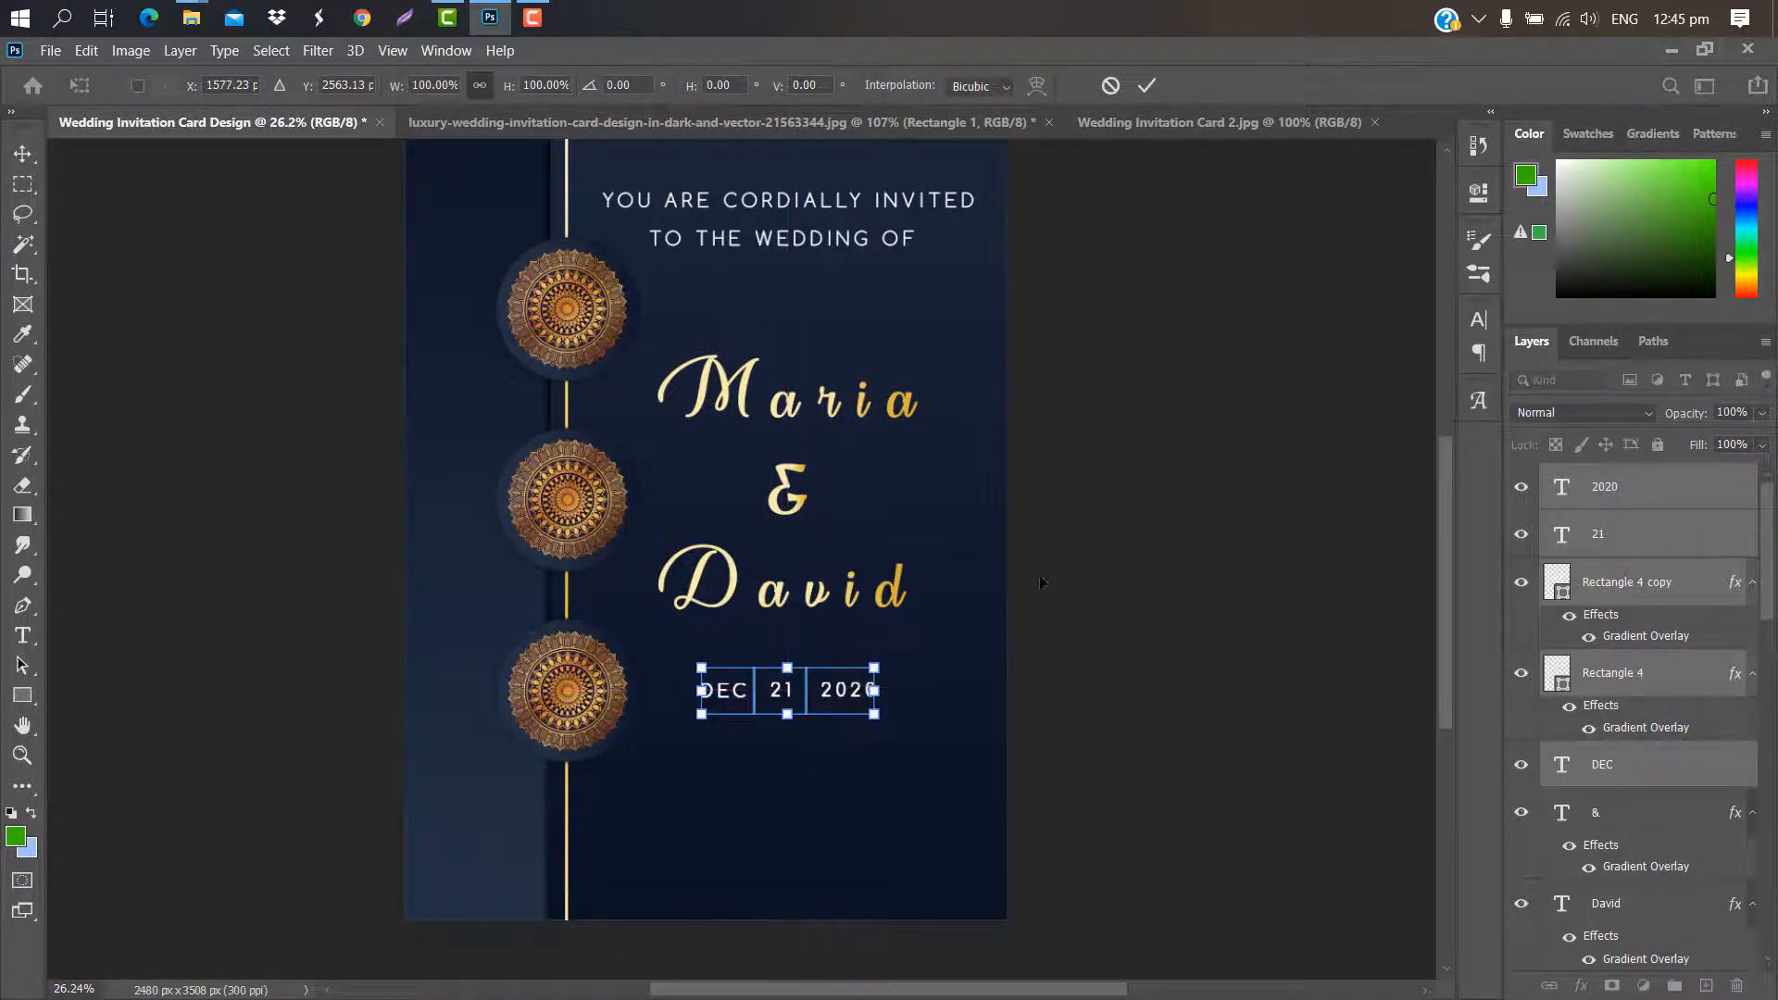
{"action": "left_click", "coordinate": [1146, 86]}
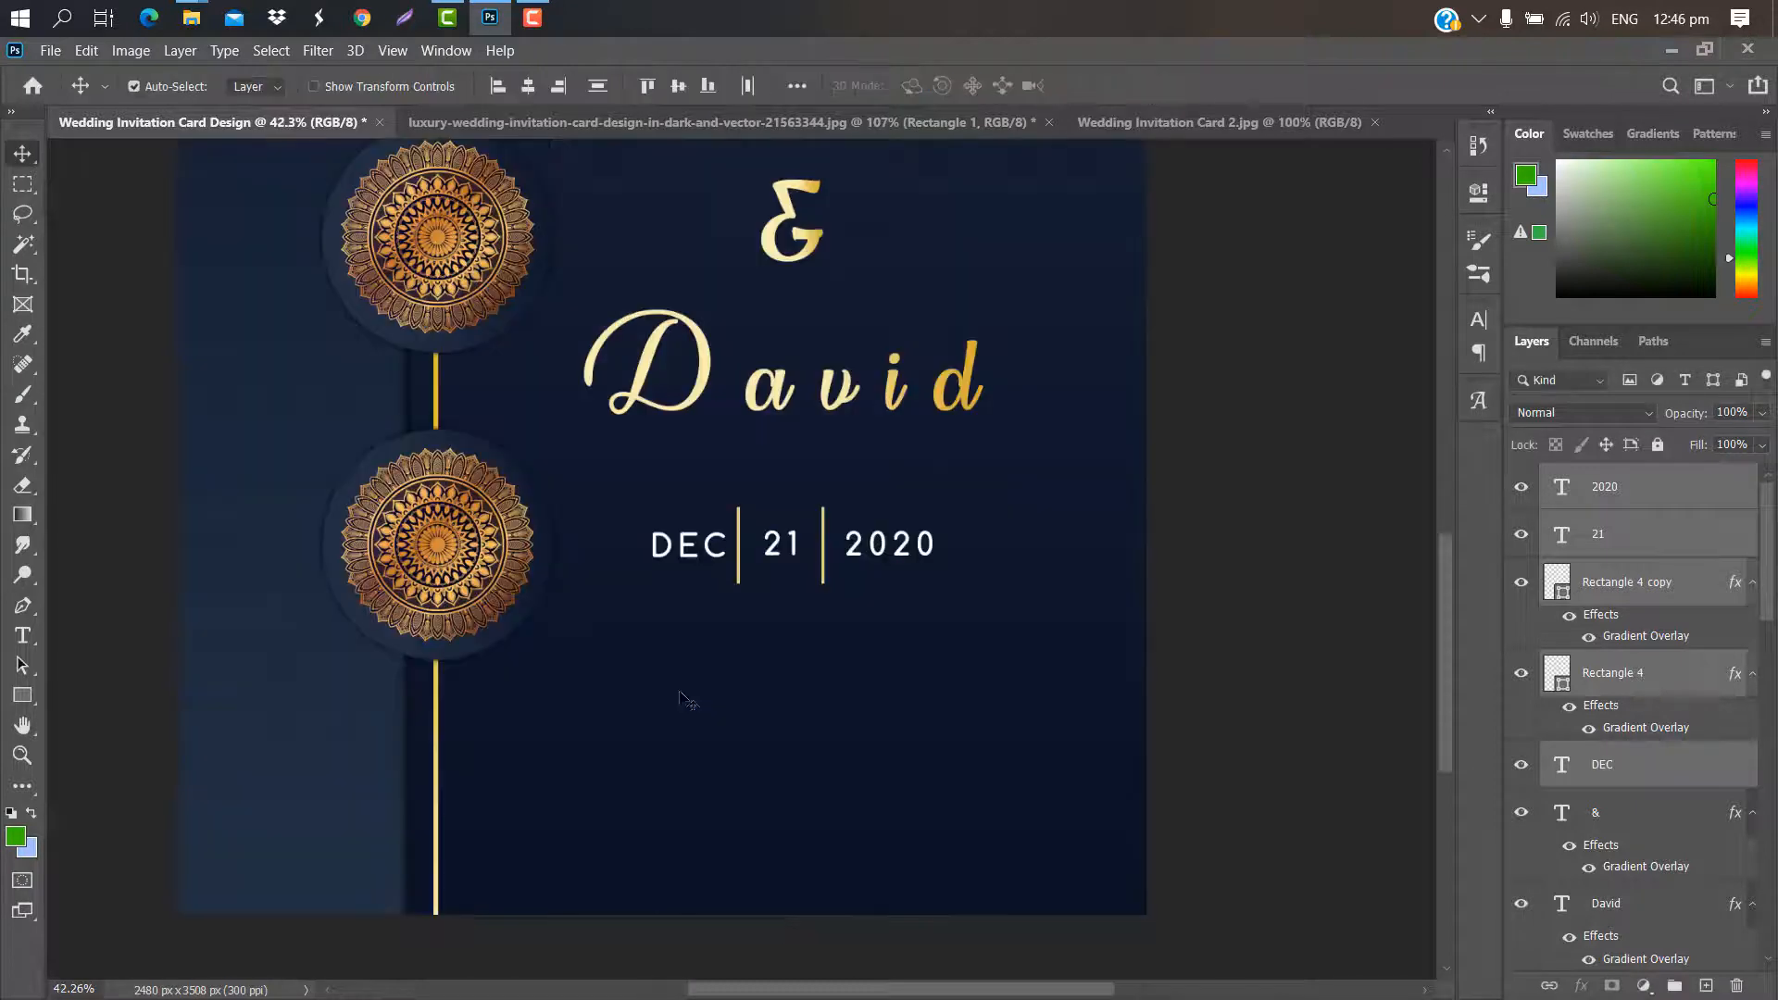
Add a paragraph text box with placeholder Lorem ipsum text below the date row and set its font size to 12.98 pt
{"action": "left_click", "coordinate": [22, 695]}
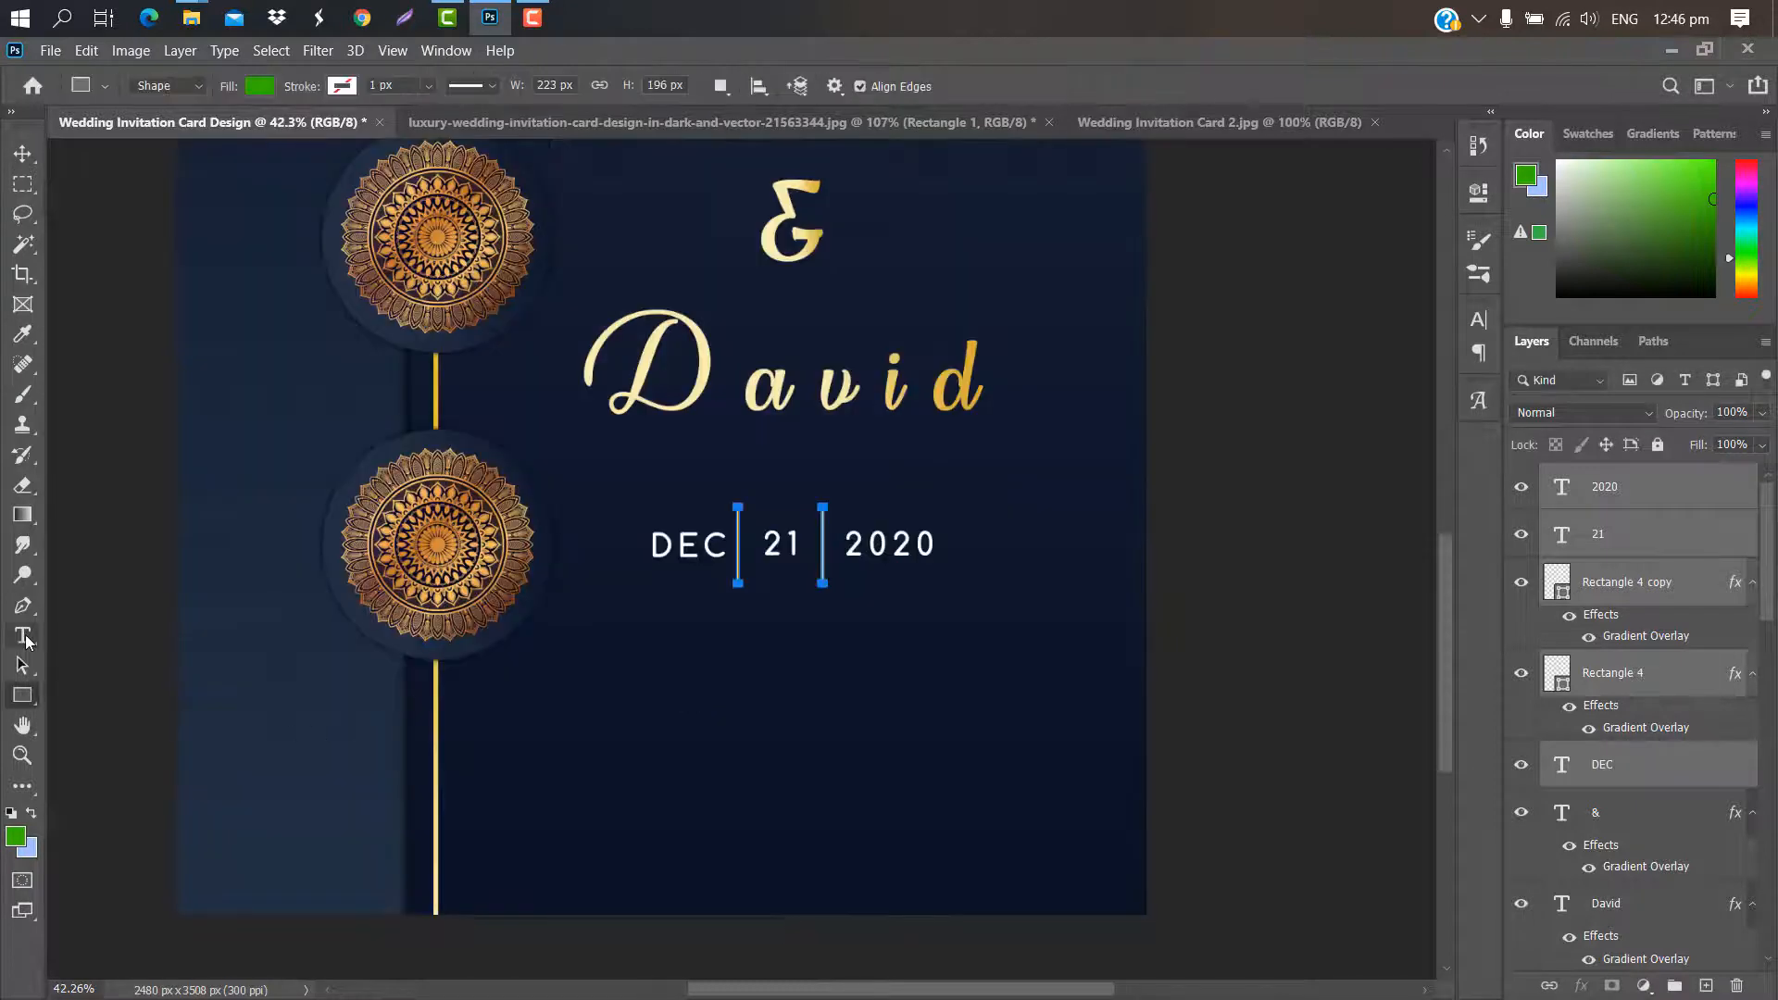
{"action": "left_click", "coordinate": [22, 637]}
{"action": "left_click", "coordinate": [1645, 490]}
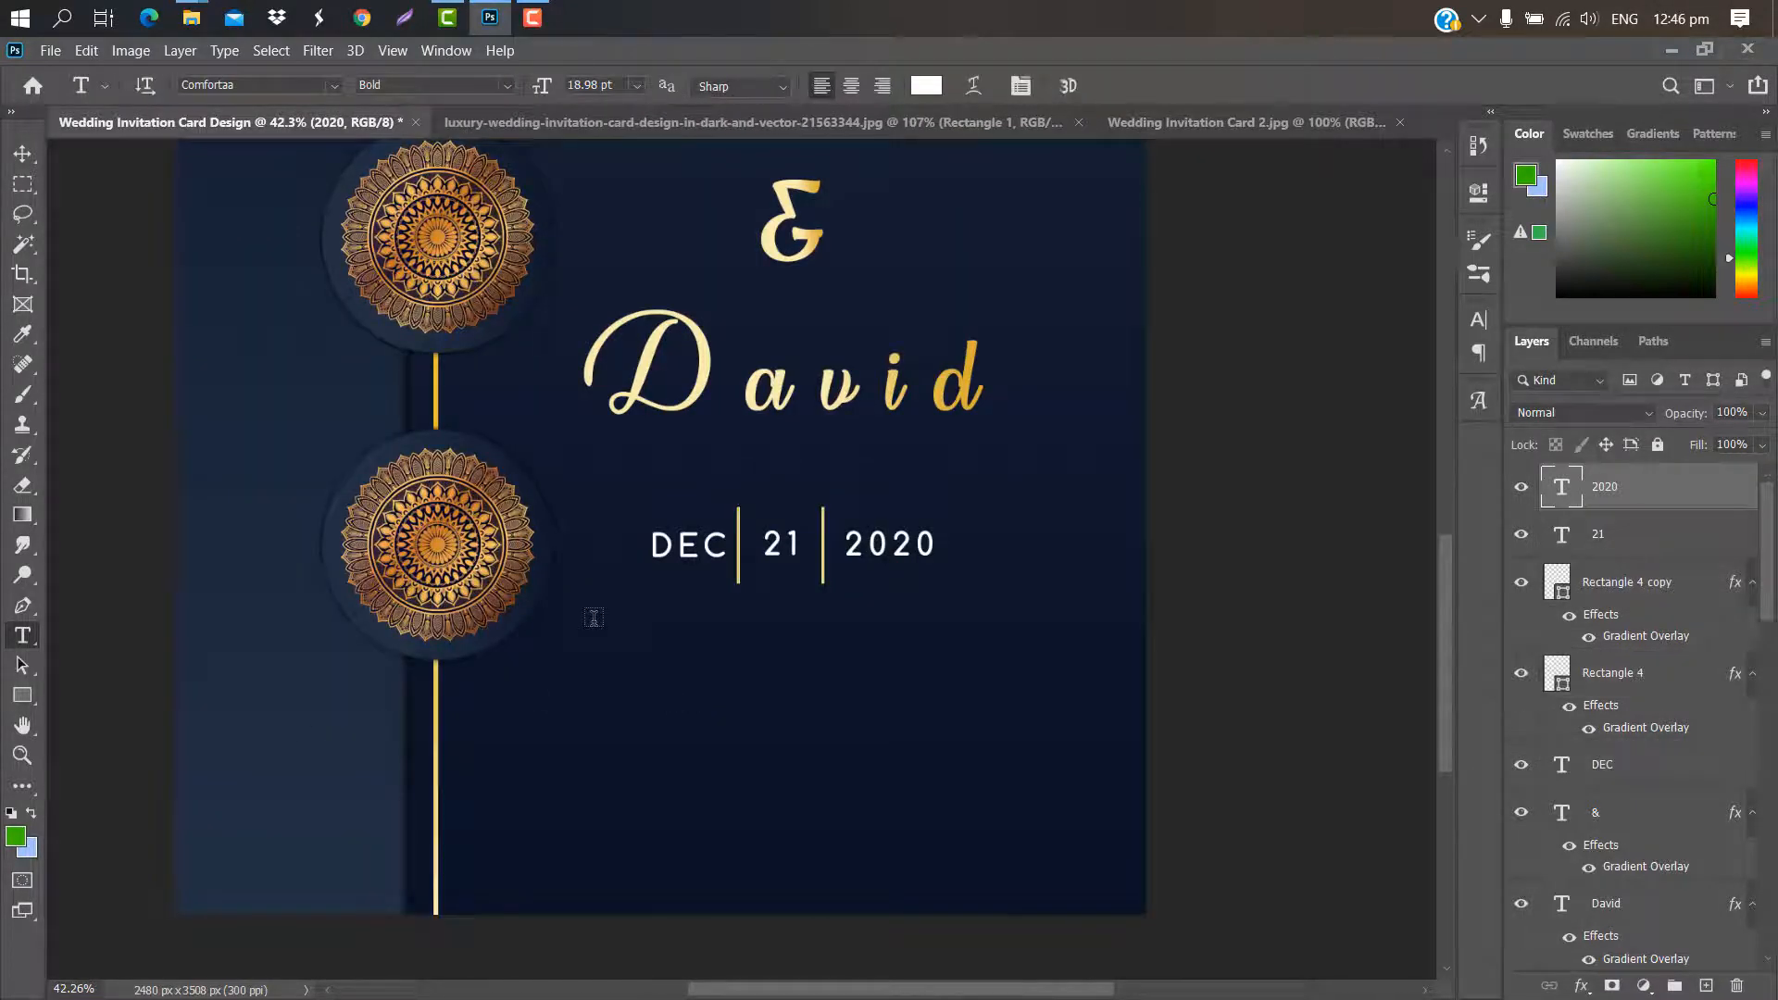
{"action": "left_click_drag", "start_coordinate": [594, 617], "coordinate": [984, 732]}
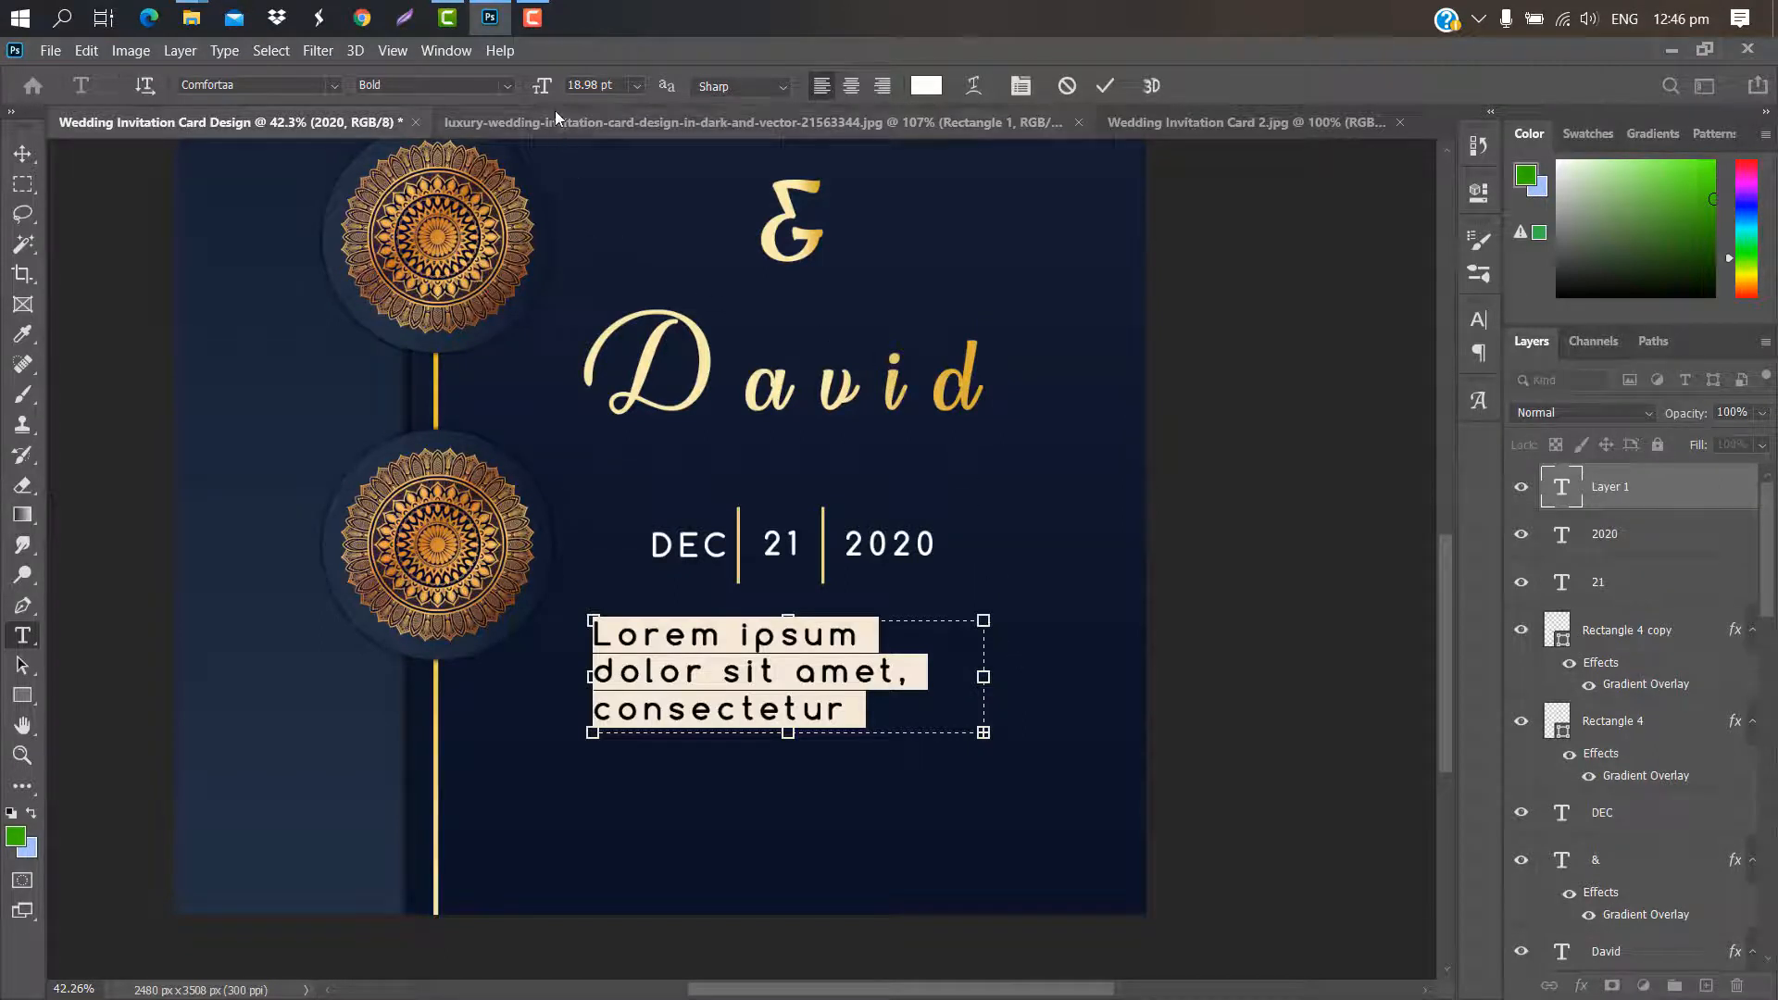
{"action": "left_click_drag", "start_coordinate": [548, 90], "coordinate": [544, 93]}
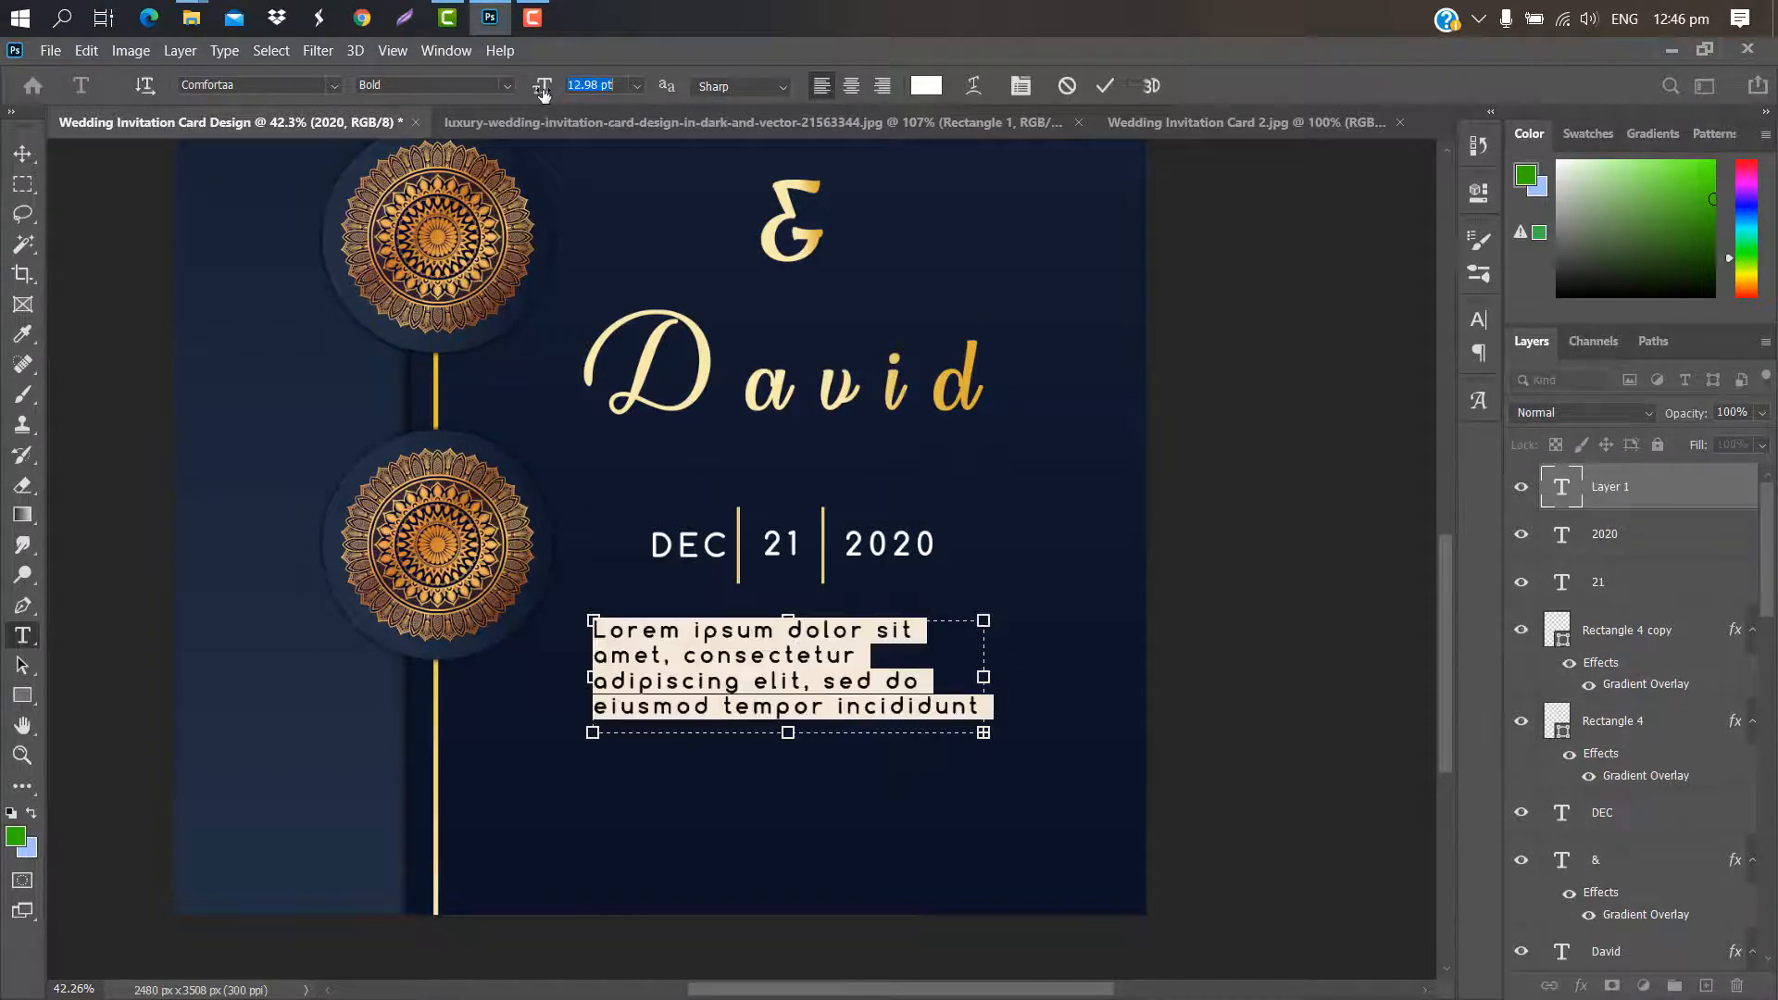
{"action": "left_click", "coordinate": [1105, 85]}
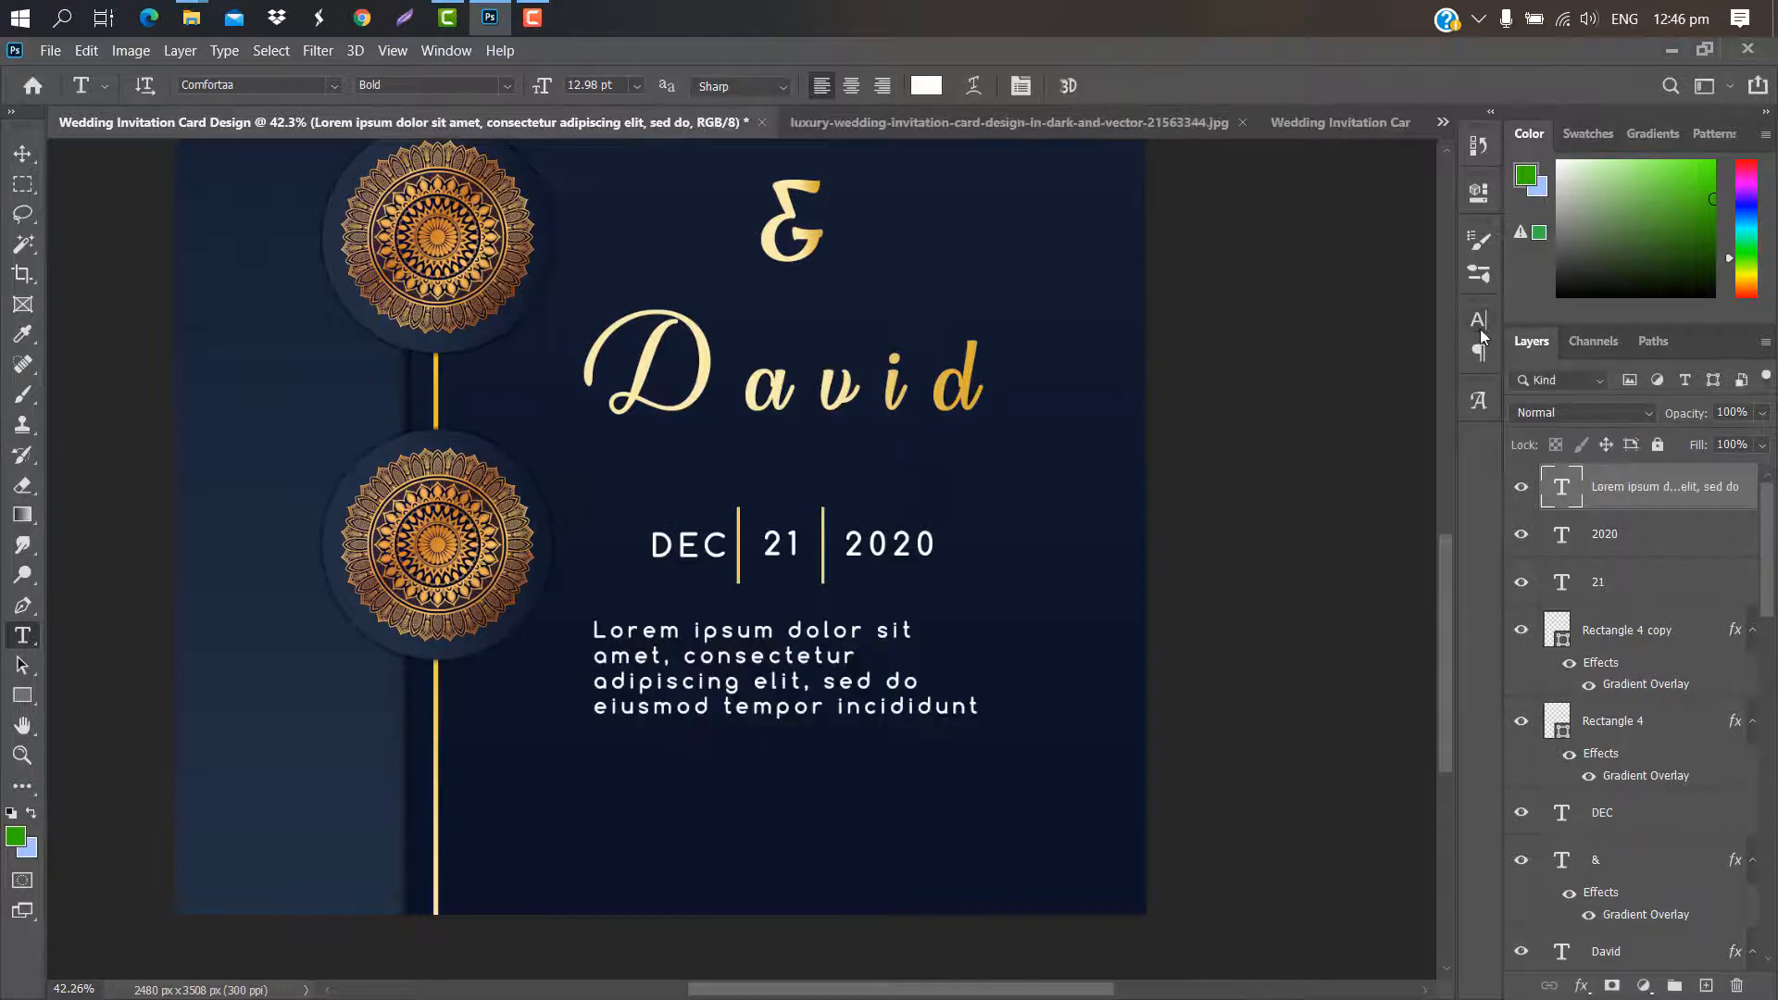
Change the font of the Lorem ipsum paragraph below the date row to Dream Her
{"action": "left_click", "coordinate": [1479, 320]}
{"action": "left_click", "coordinate": [1343, 355]}
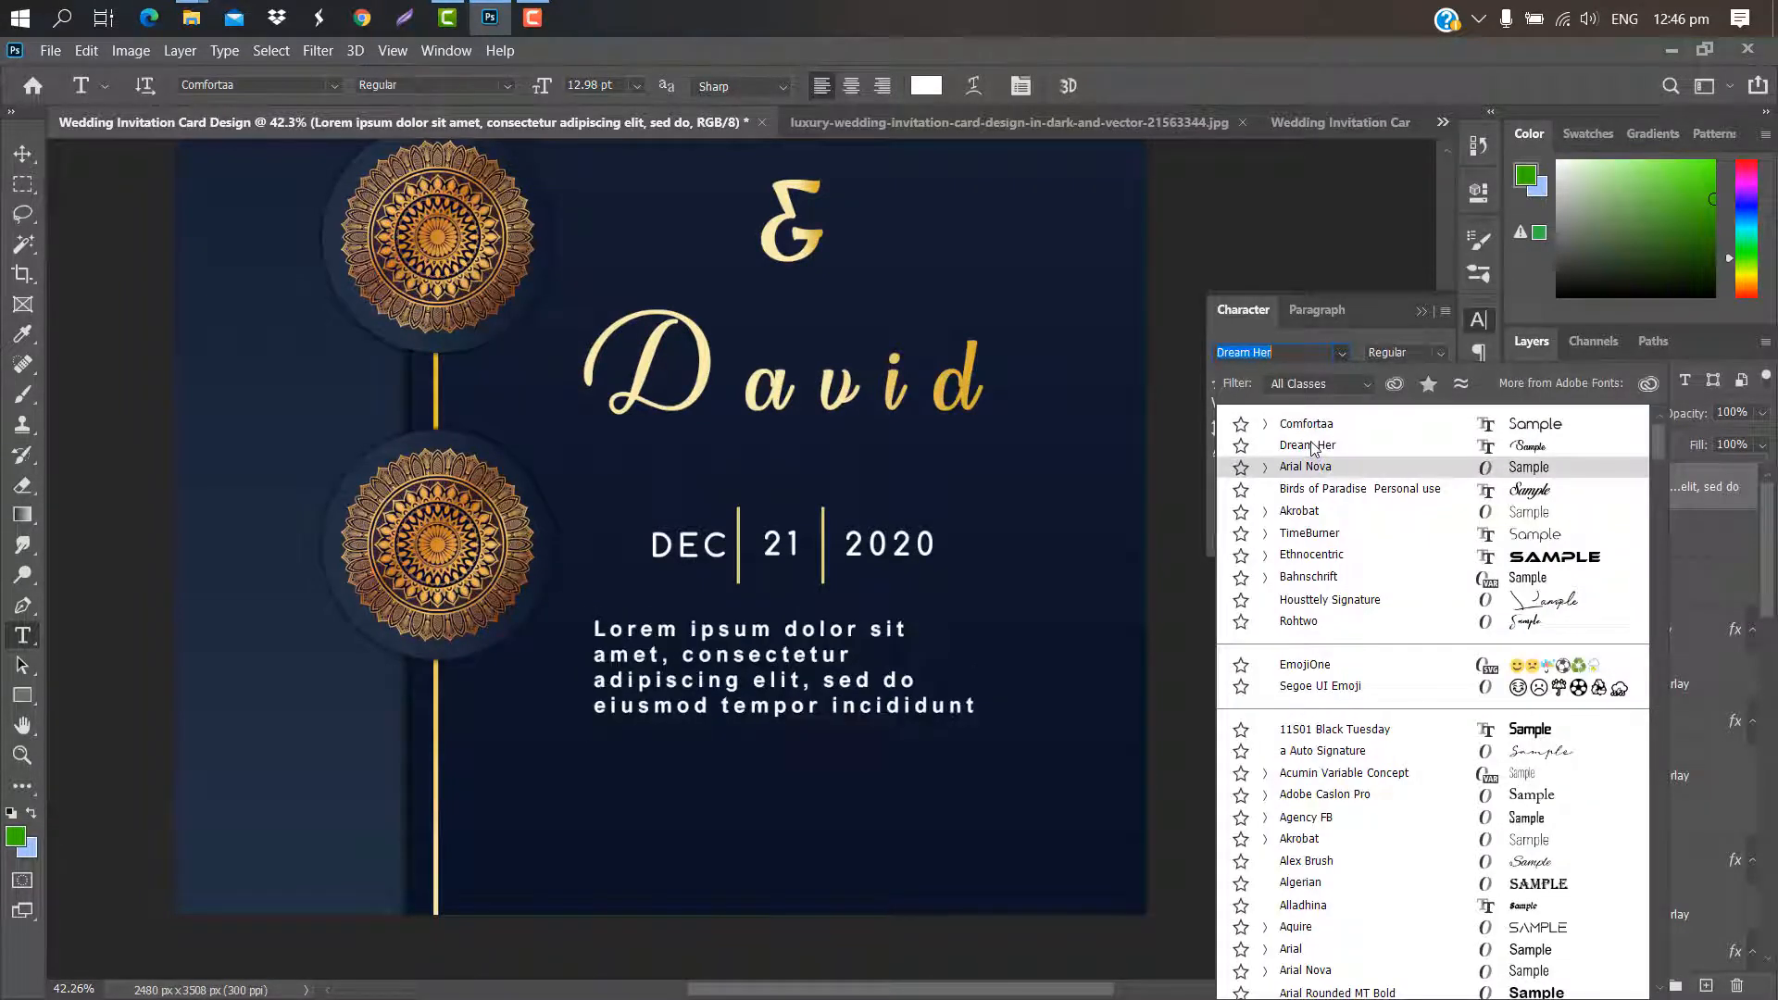
{"action": "left_click", "coordinate": [1313, 447]}
{"action": "left_click", "coordinate": [1421, 311]}
{"action": "scroll", "coordinate": [845, 565], "scroll_direction": "down", "scroll_amount": 5}
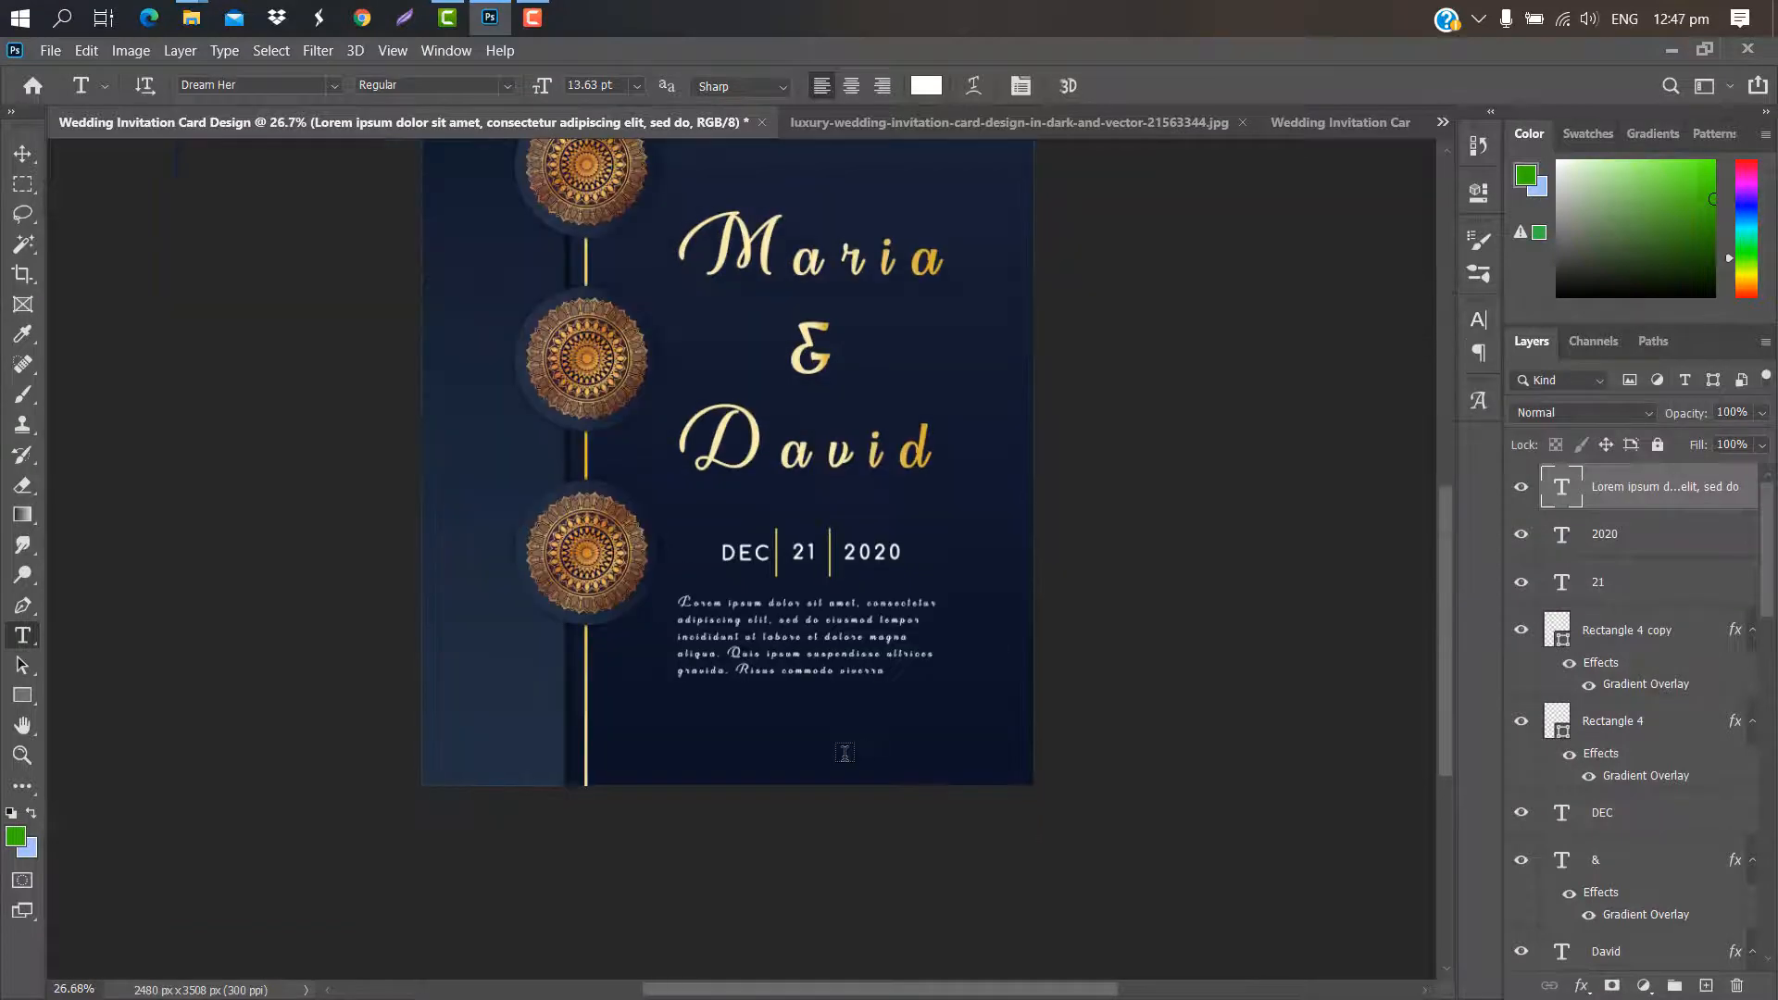
Duplicate the second gold date divider, rotate the copy about 89.64° to lie horizontally, and move it below the paragraph
{"action": "scroll", "coordinate": [846, 754], "scroll_direction": "up", "scroll_amount": 5}
{"action": "left_click", "coordinate": [1689, 636]}
{"action": "left_click_drag", "start_coordinate": [1689, 636], "coordinate": [1712, 986]}
{"action": "key", "text": "ctrl+t"}
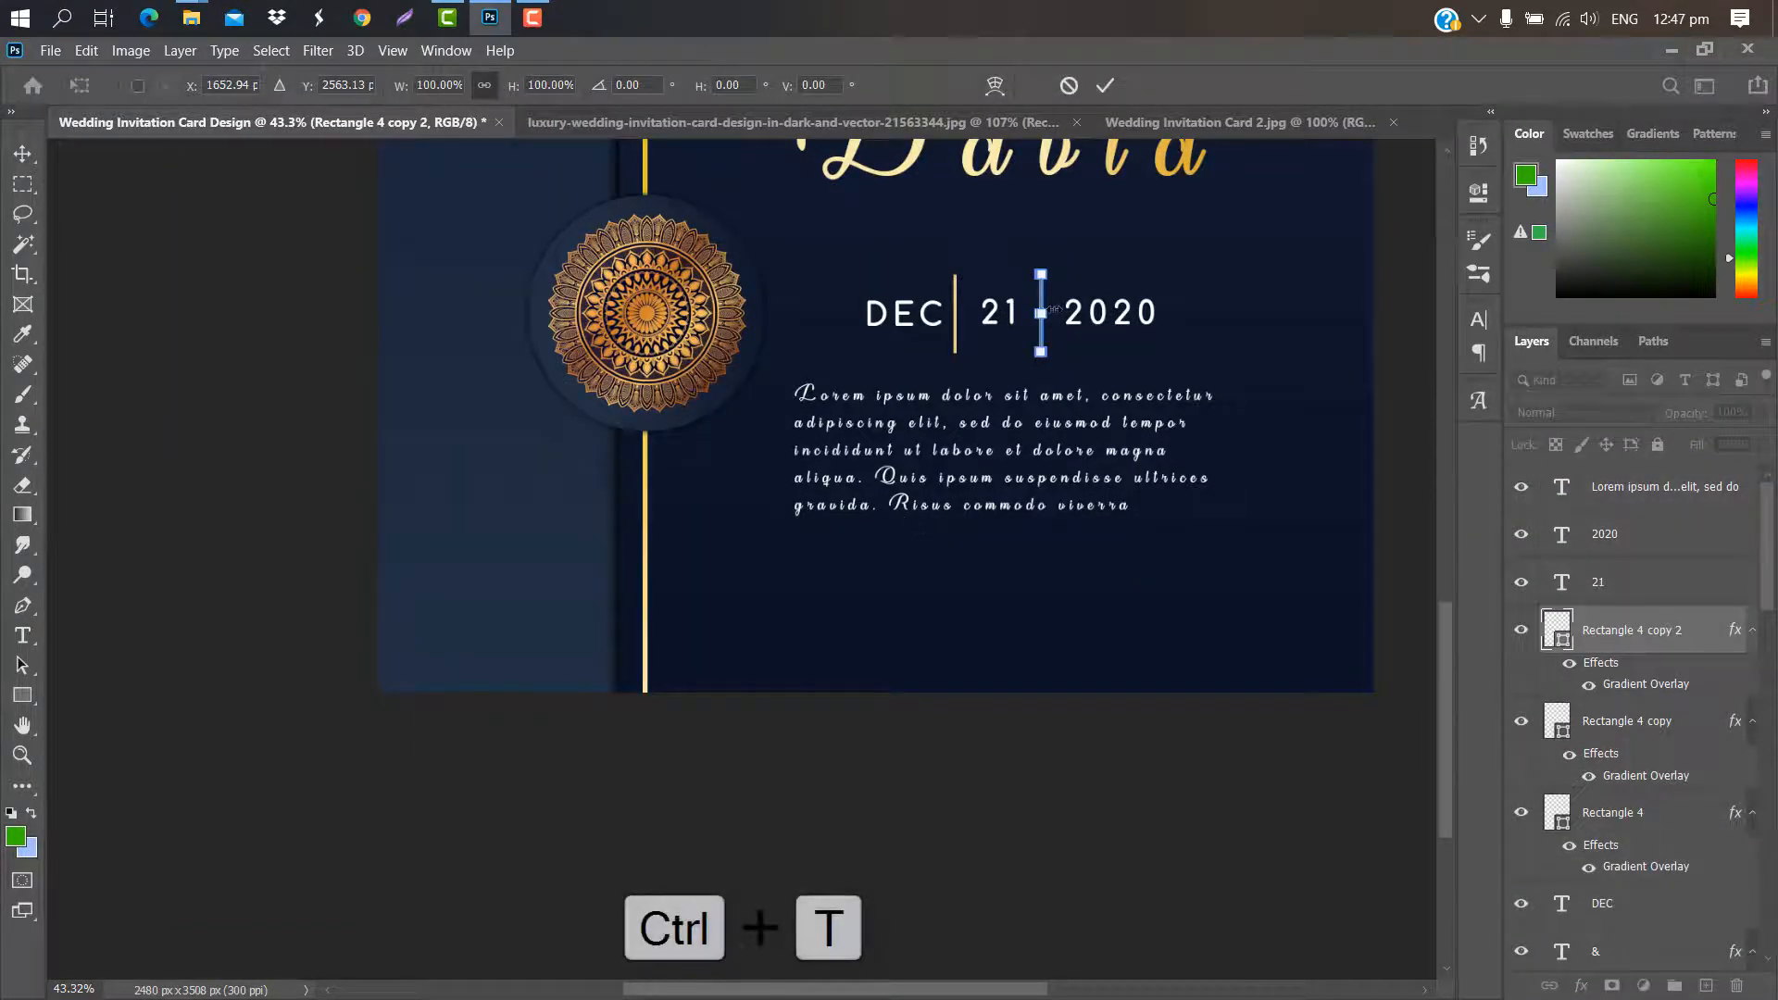
{"action": "left_click_drag", "start_coordinate": [597, 86], "coordinate": [683, 89]}
{"action": "left_click_drag", "start_coordinate": [1041, 317], "coordinate": [1040, 575]}
{"action": "scroll", "coordinate": [1040, 575], "scroll_direction": "up", "scroll_amount": 5}
{"action": "scroll", "coordinate": [979, 550], "scroll_direction": "up", "scroll_amount": 3}
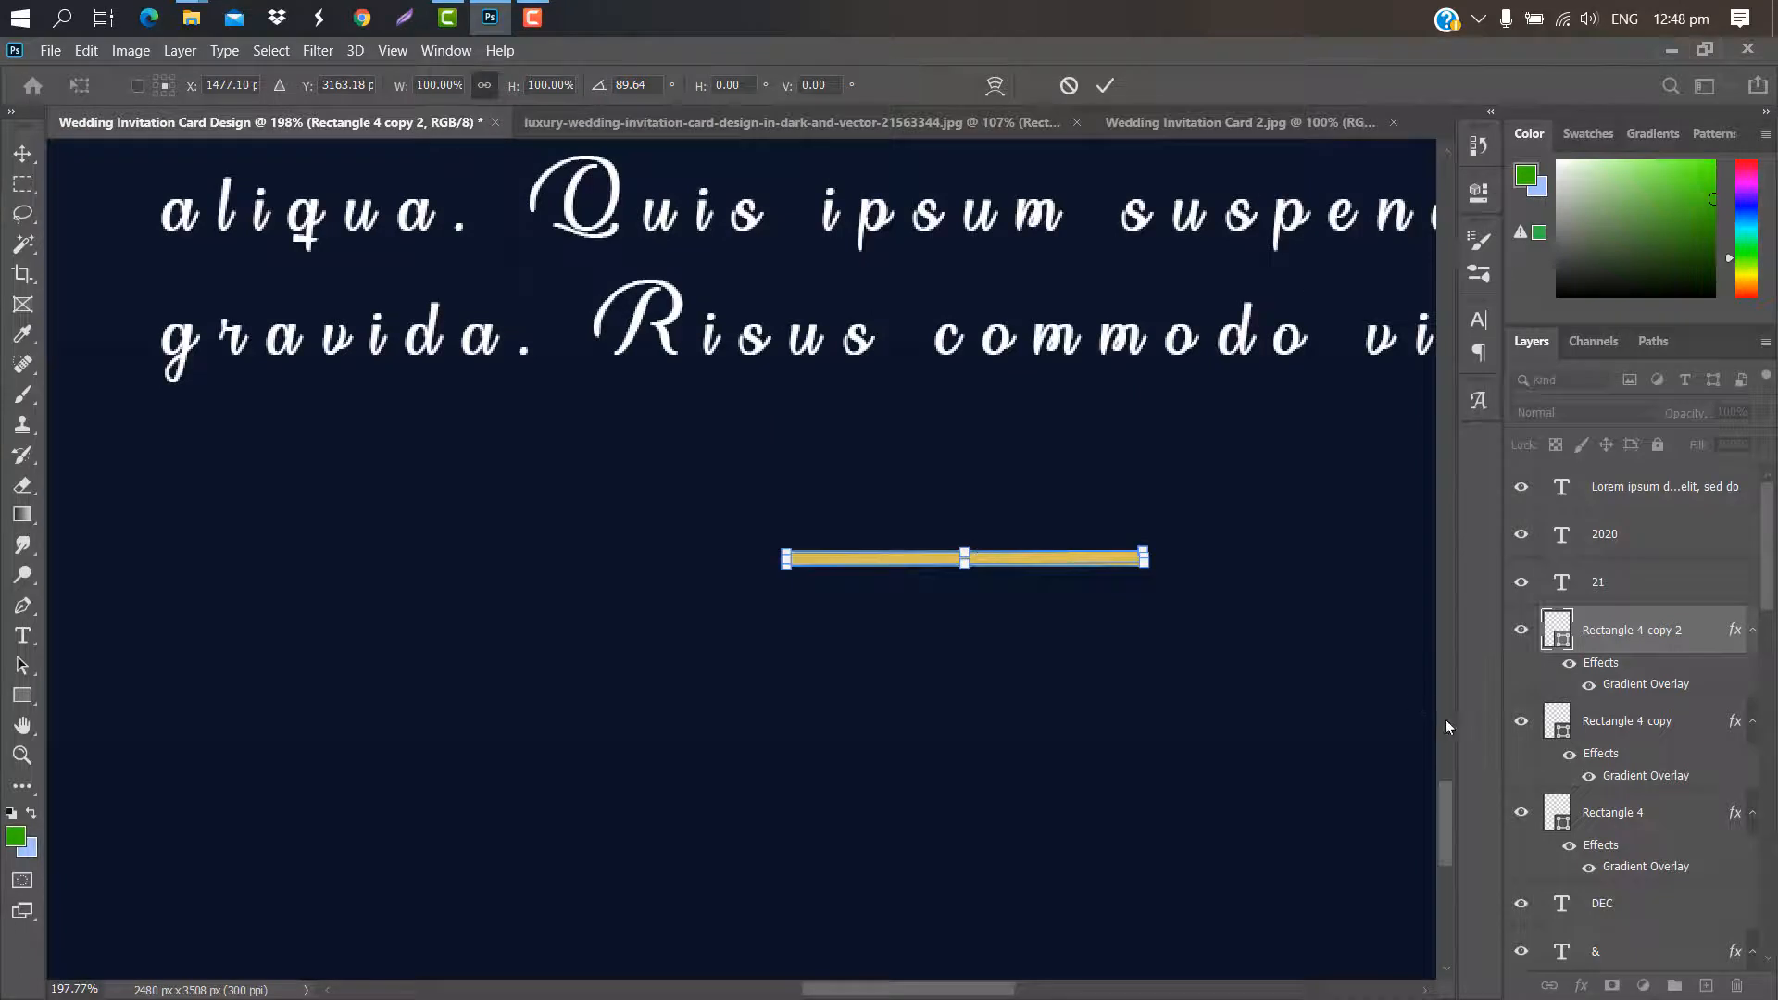
Lengthen the horizontal gold line to about 230.5% and center it under the paragraph at about X 1562, Y 3143 px
{"action": "scroll", "coordinate": [926, 556], "scroll_direction": "right", "scroll_amount": 3}
{"action": "left_click_drag", "start_coordinate": [865, 558], "coordinate": [1335, 565]}
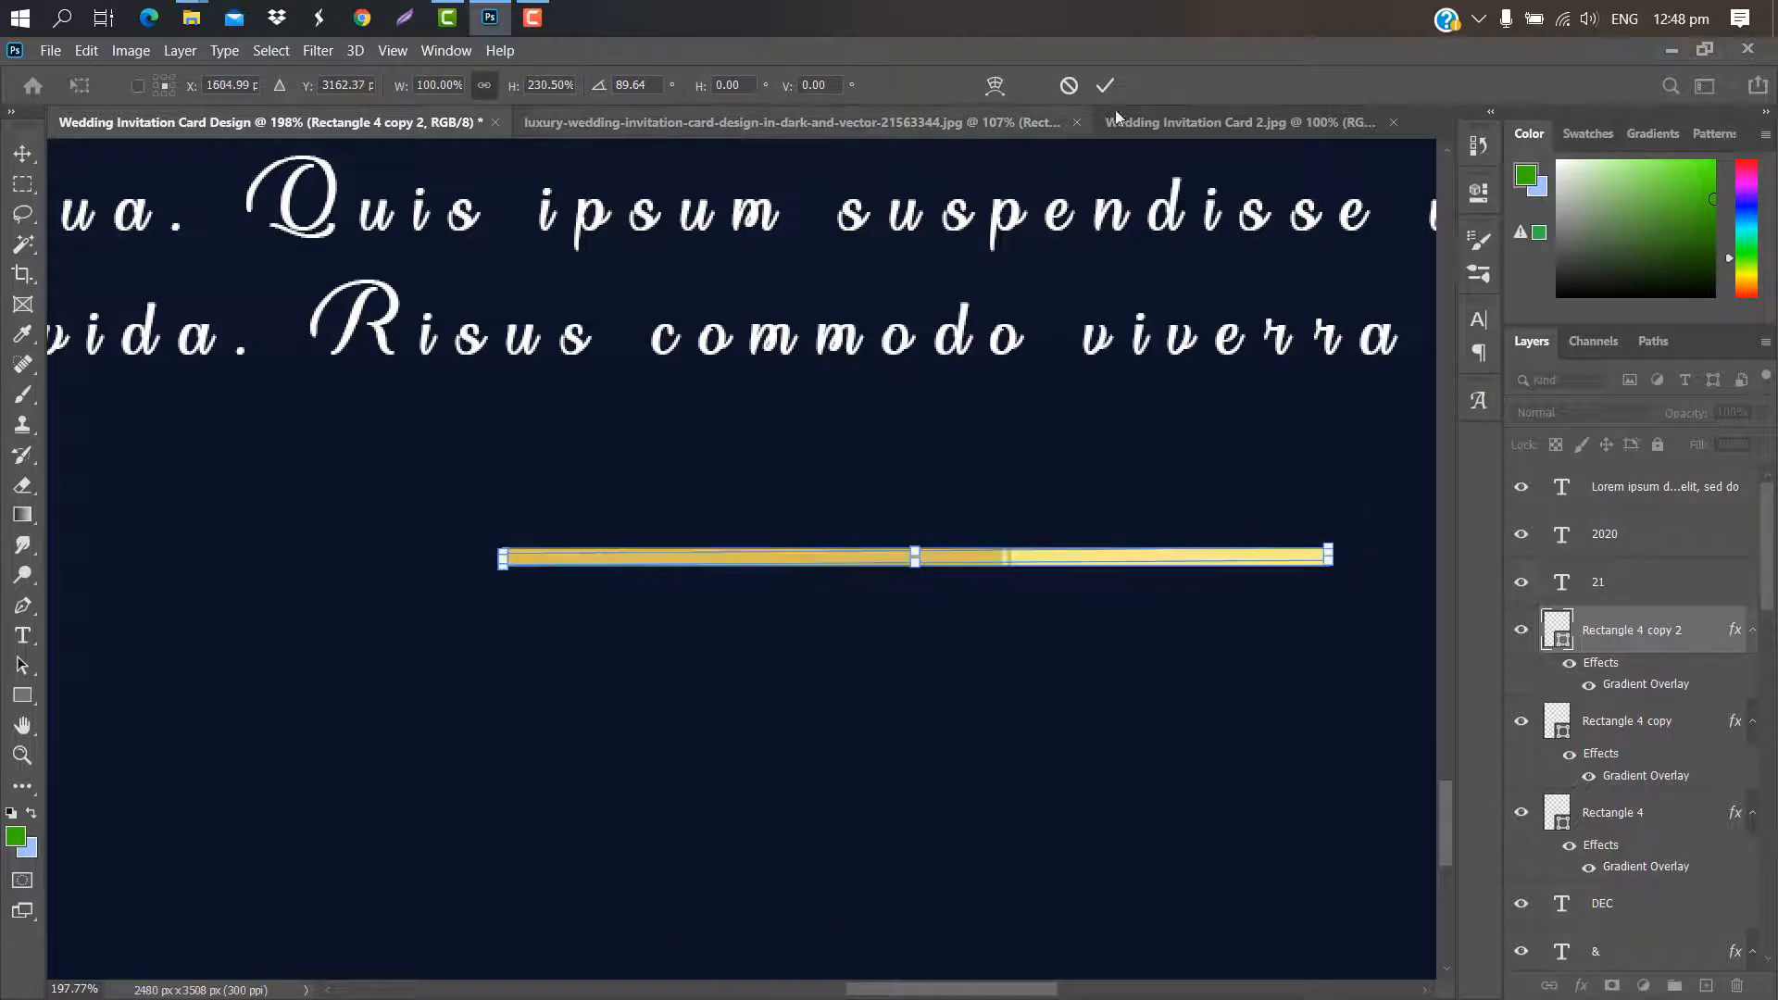
{"action": "left_click", "coordinate": [1106, 85]}
{"action": "left_click_drag", "start_coordinate": [888, 499], "coordinate": [869, 491]}
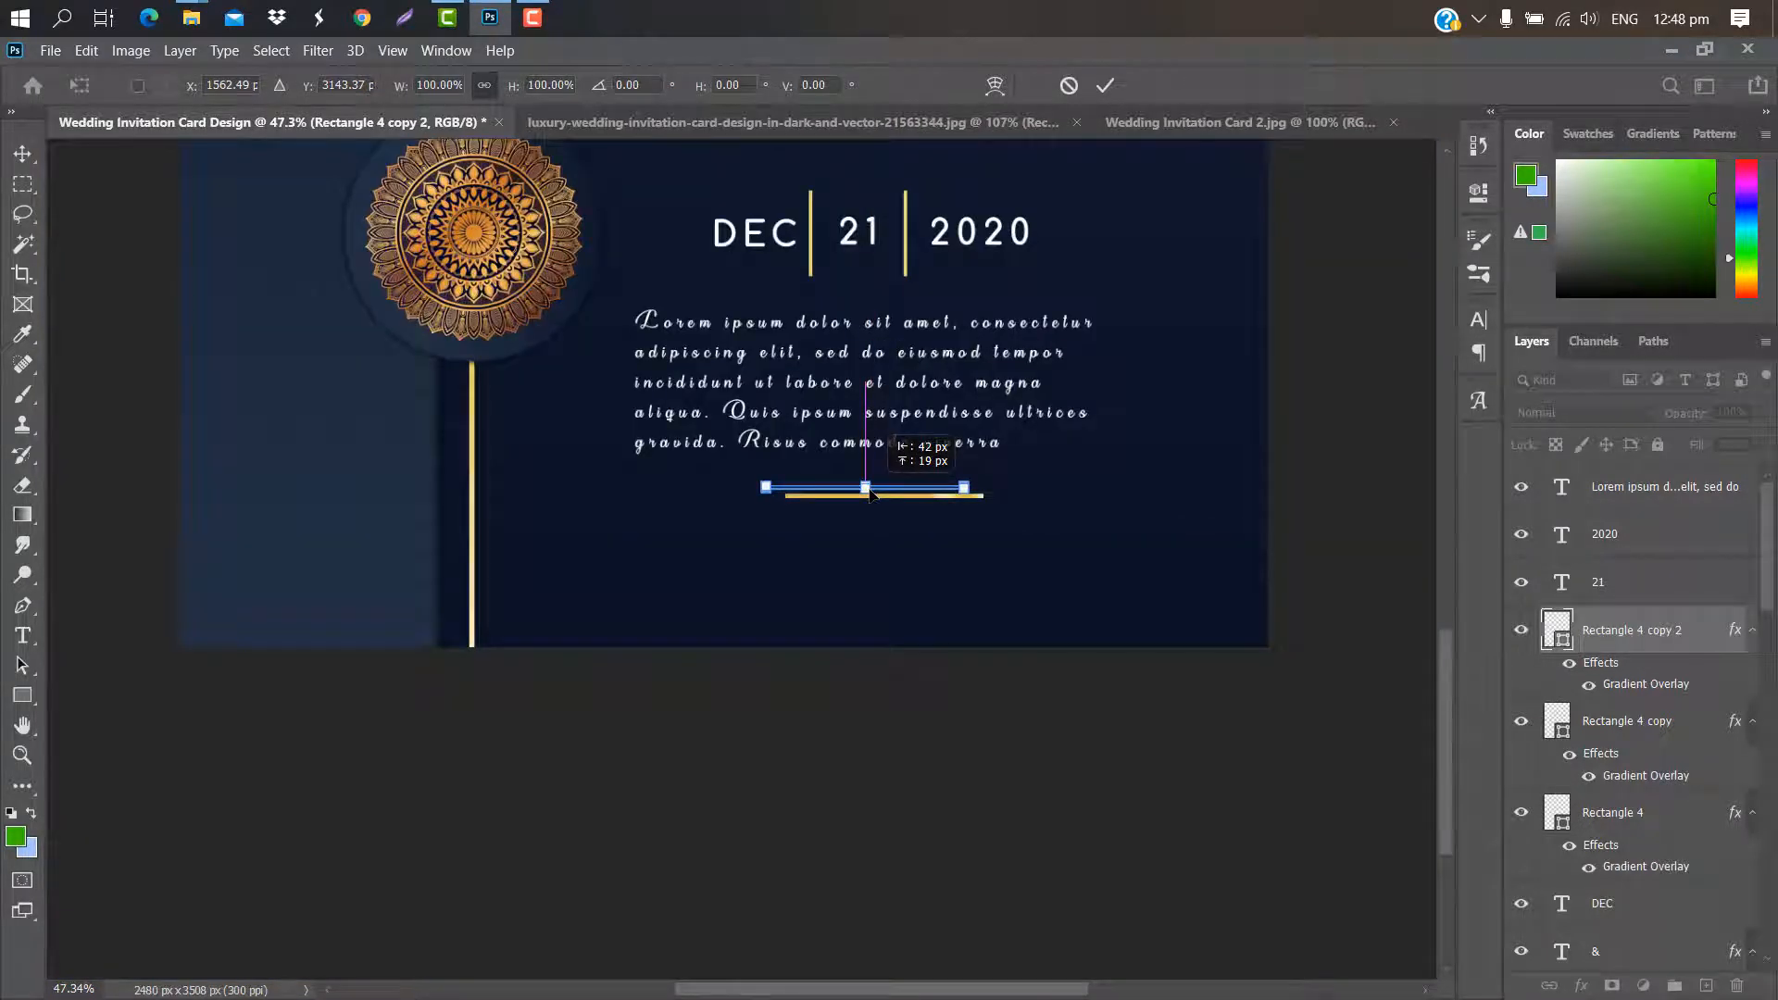
{"action": "left_click", "coordinate": [1106, 86]}
Add the text "Reception To Follow" in Dream Her and move it up and right beneath the horizontal gold line
{"action": "key", "text": "t"}
{"action": "left_click", "coordinate": [628, 561]}
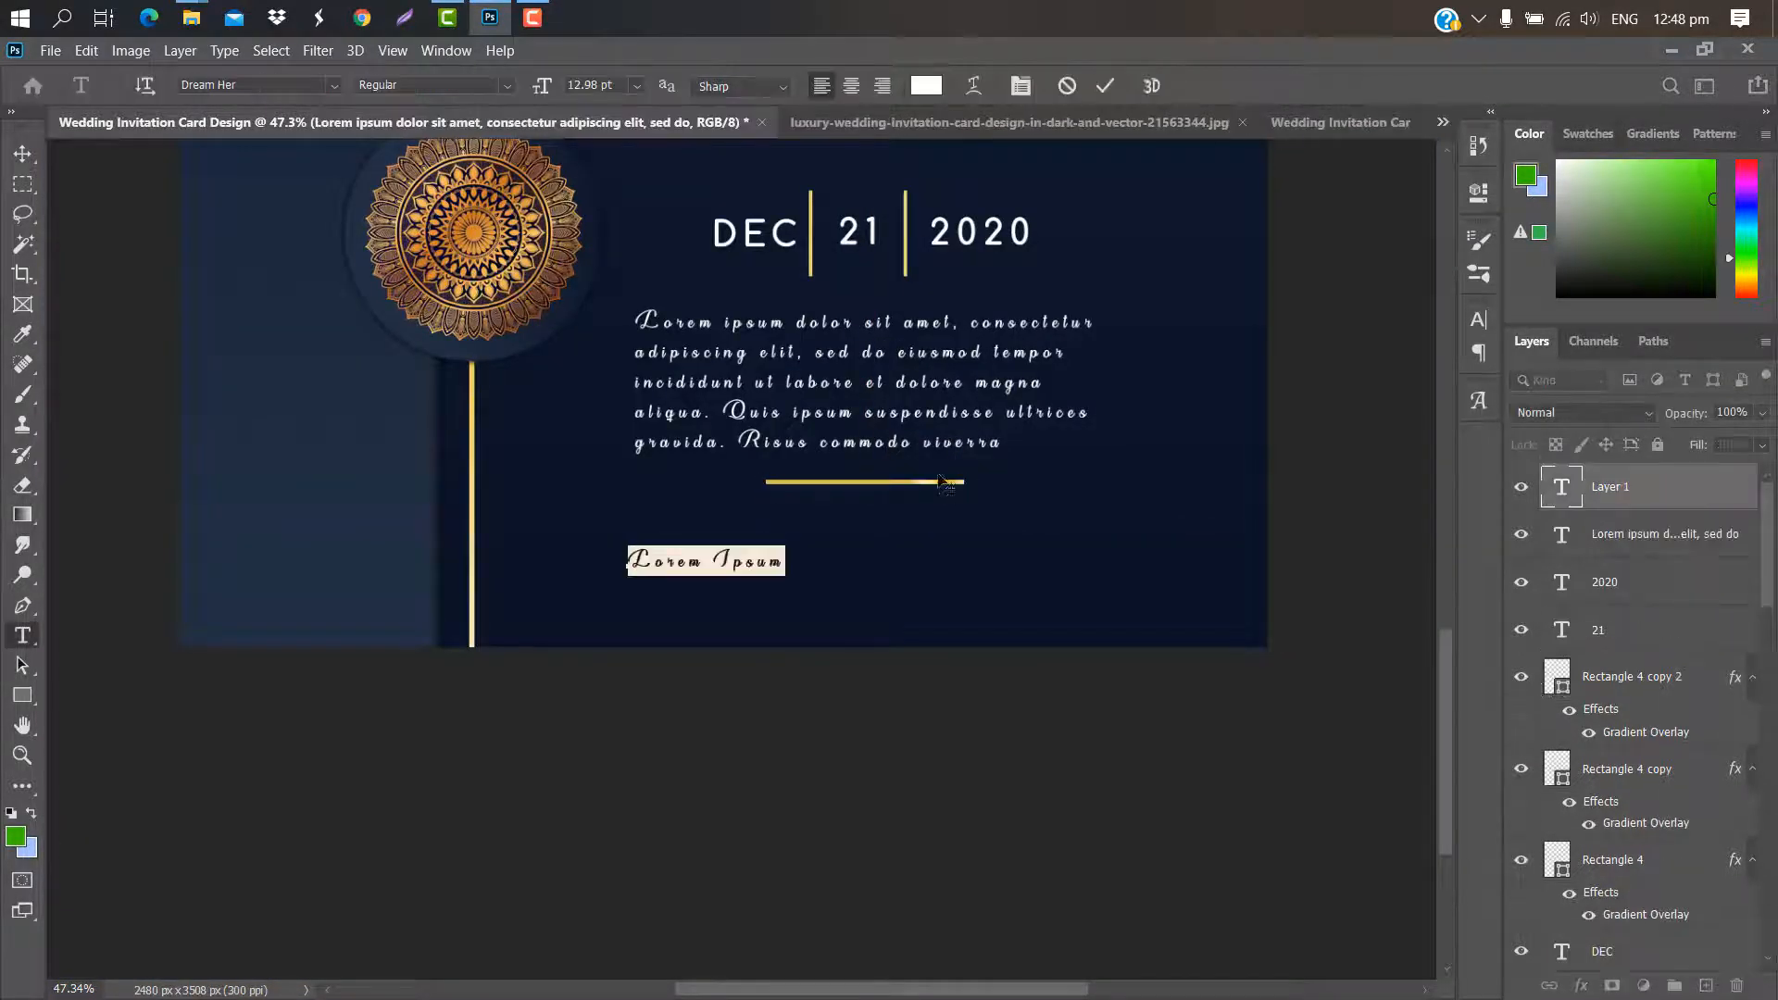
{"action": "type", "text": "Reception To Follow"}
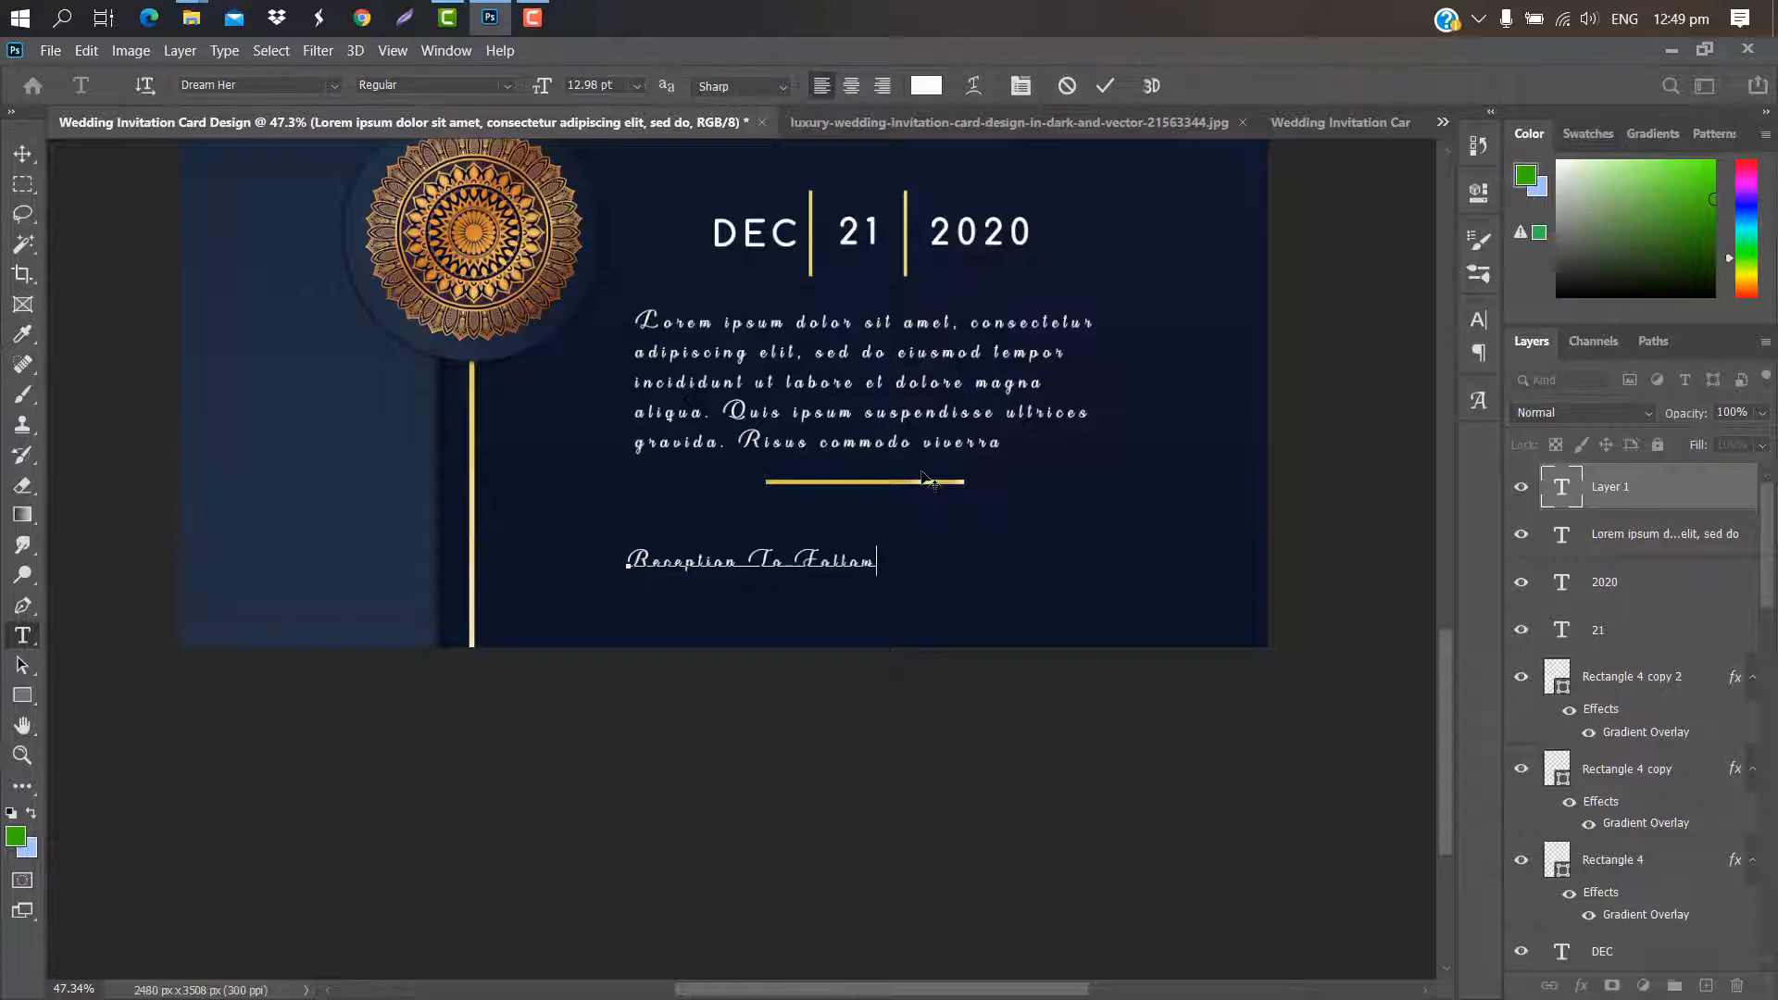
{"action": "left_click", "coordinate": [1105, 85]}
{"action": "key", "text": "ctrl+t"}
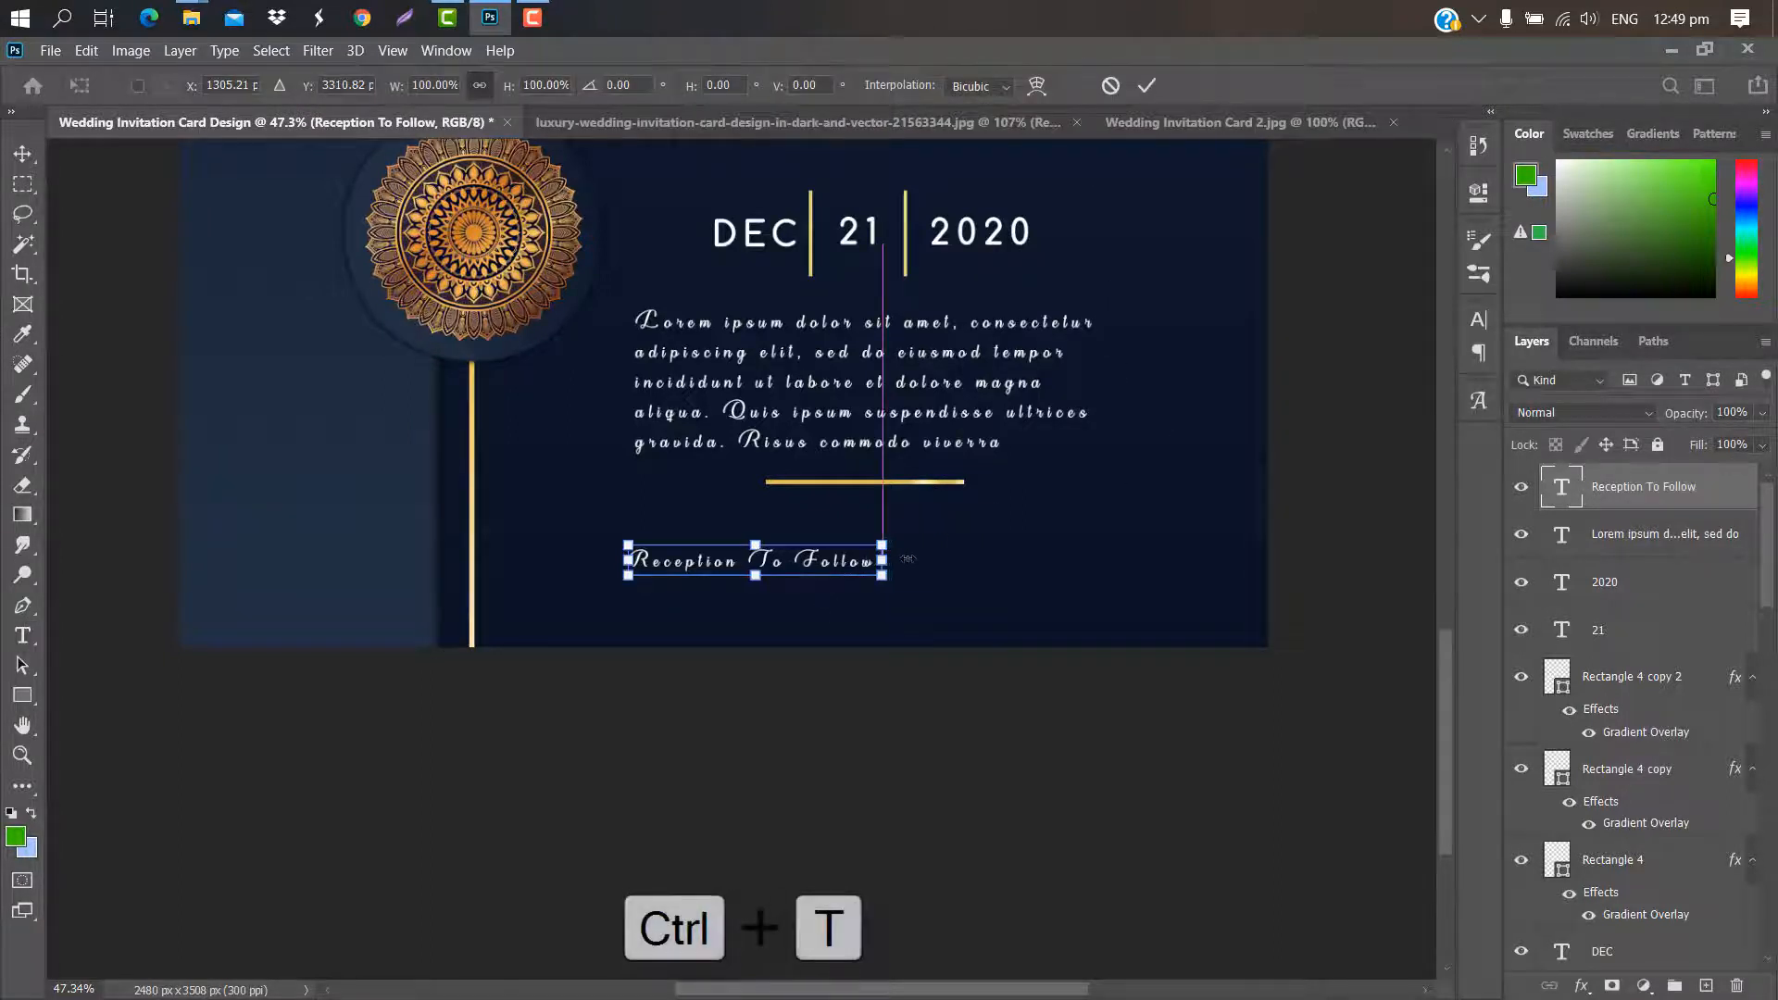
{"action": "left_click_drag", "start_coordinate": [875, 559], "coordinate": [1044, 500]}
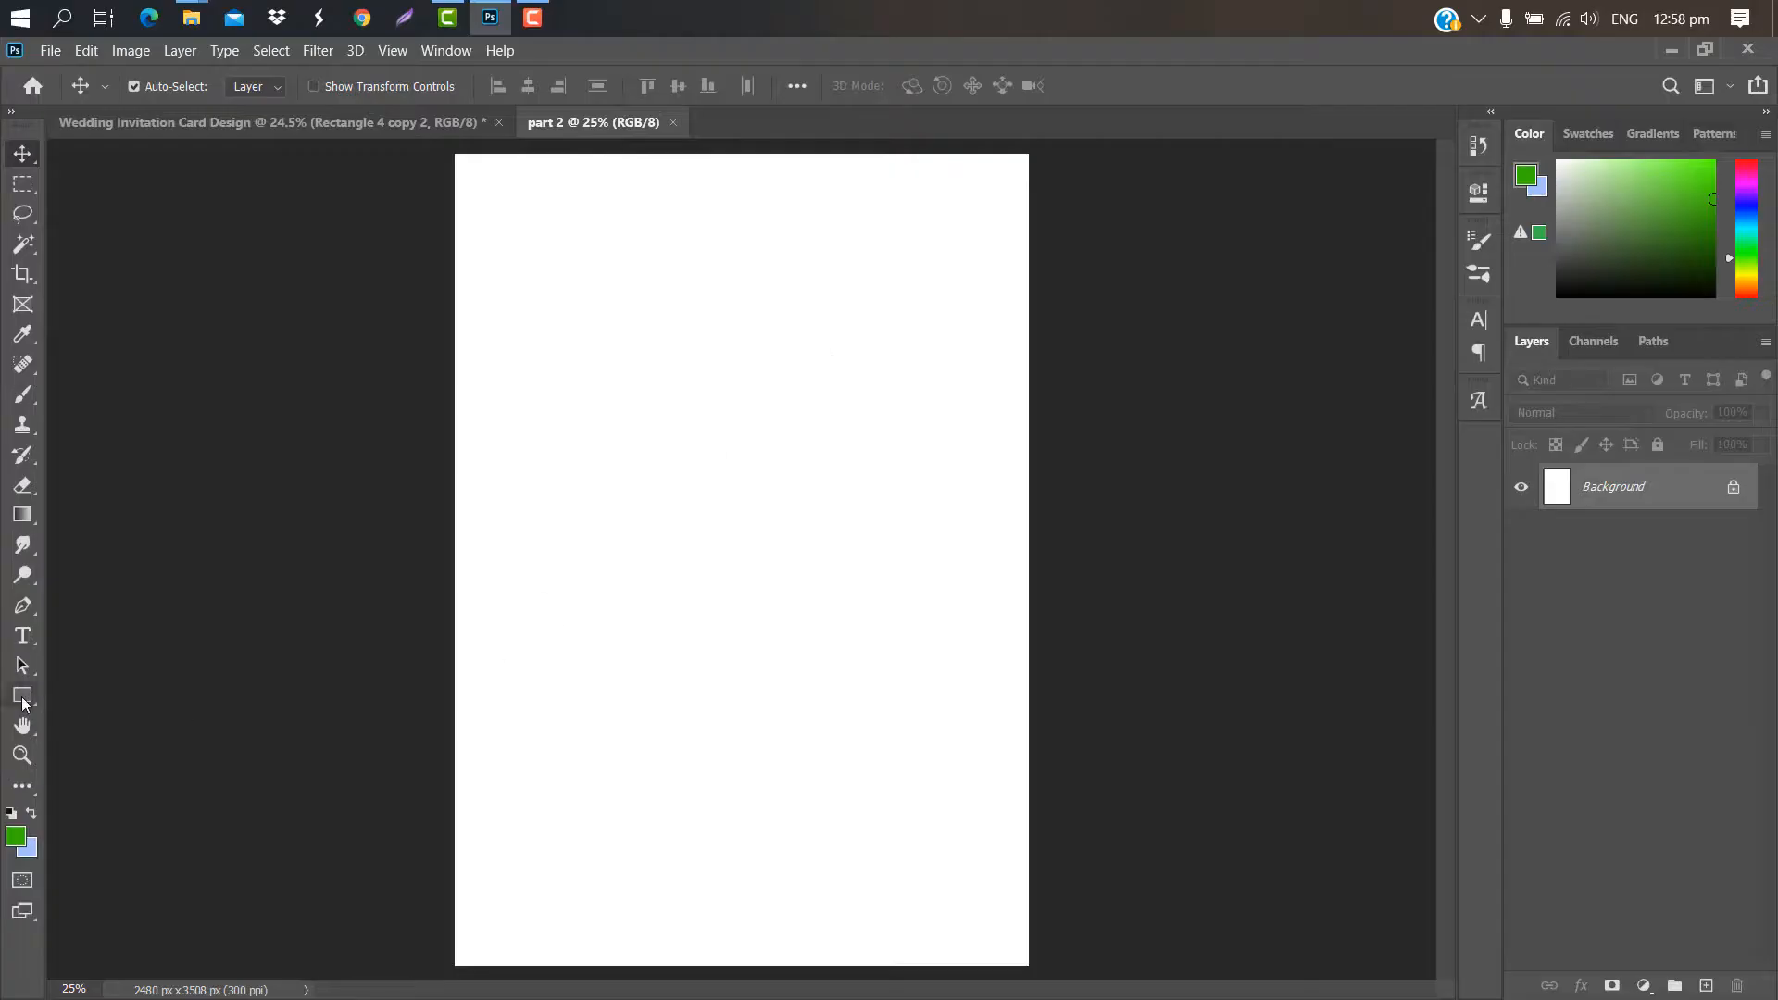
In the "part 2" document, draw a rectangle about 2722 × 3548 px covering the canvas and fill it with color 223042
{"action": "left_click", "coordinate": [22, 699]}
{"action": "left_click_drag", "start_coordinate": [443, 152], "coordinate": [1073, 973]}
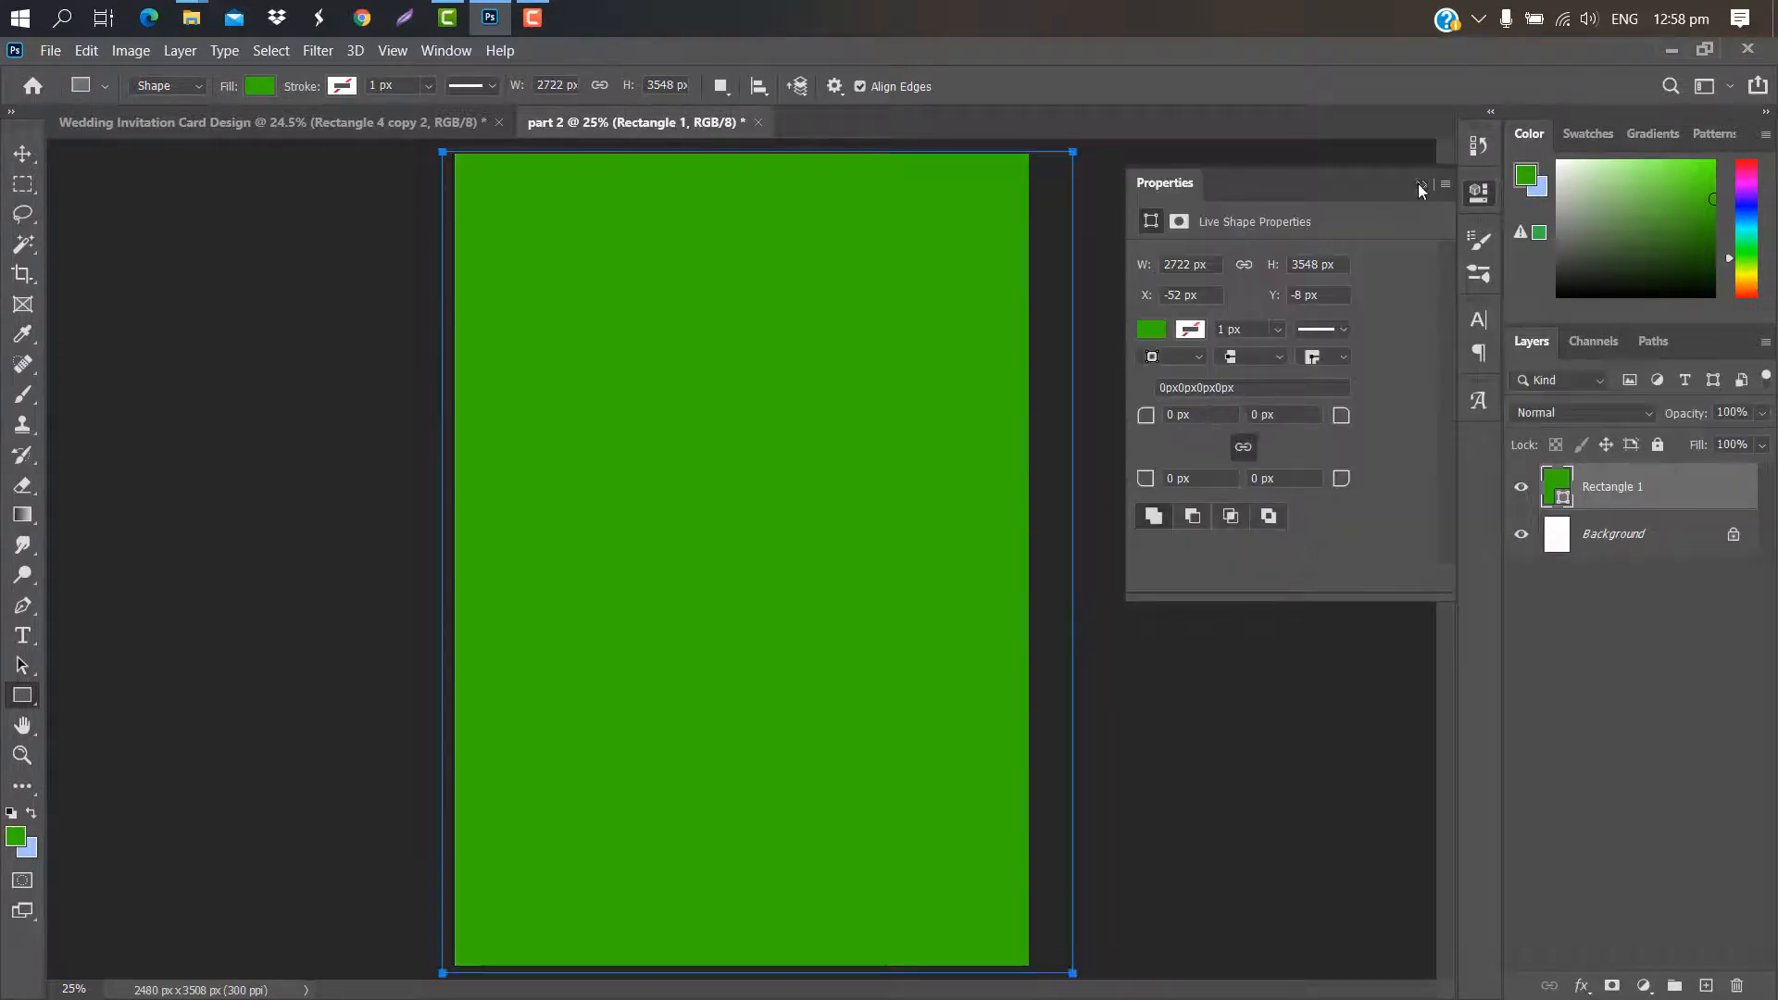
{"action": "left_click", "coordinate": [1421, 184]}
{"action": "double_click", "coordinate": [1563, 500]}
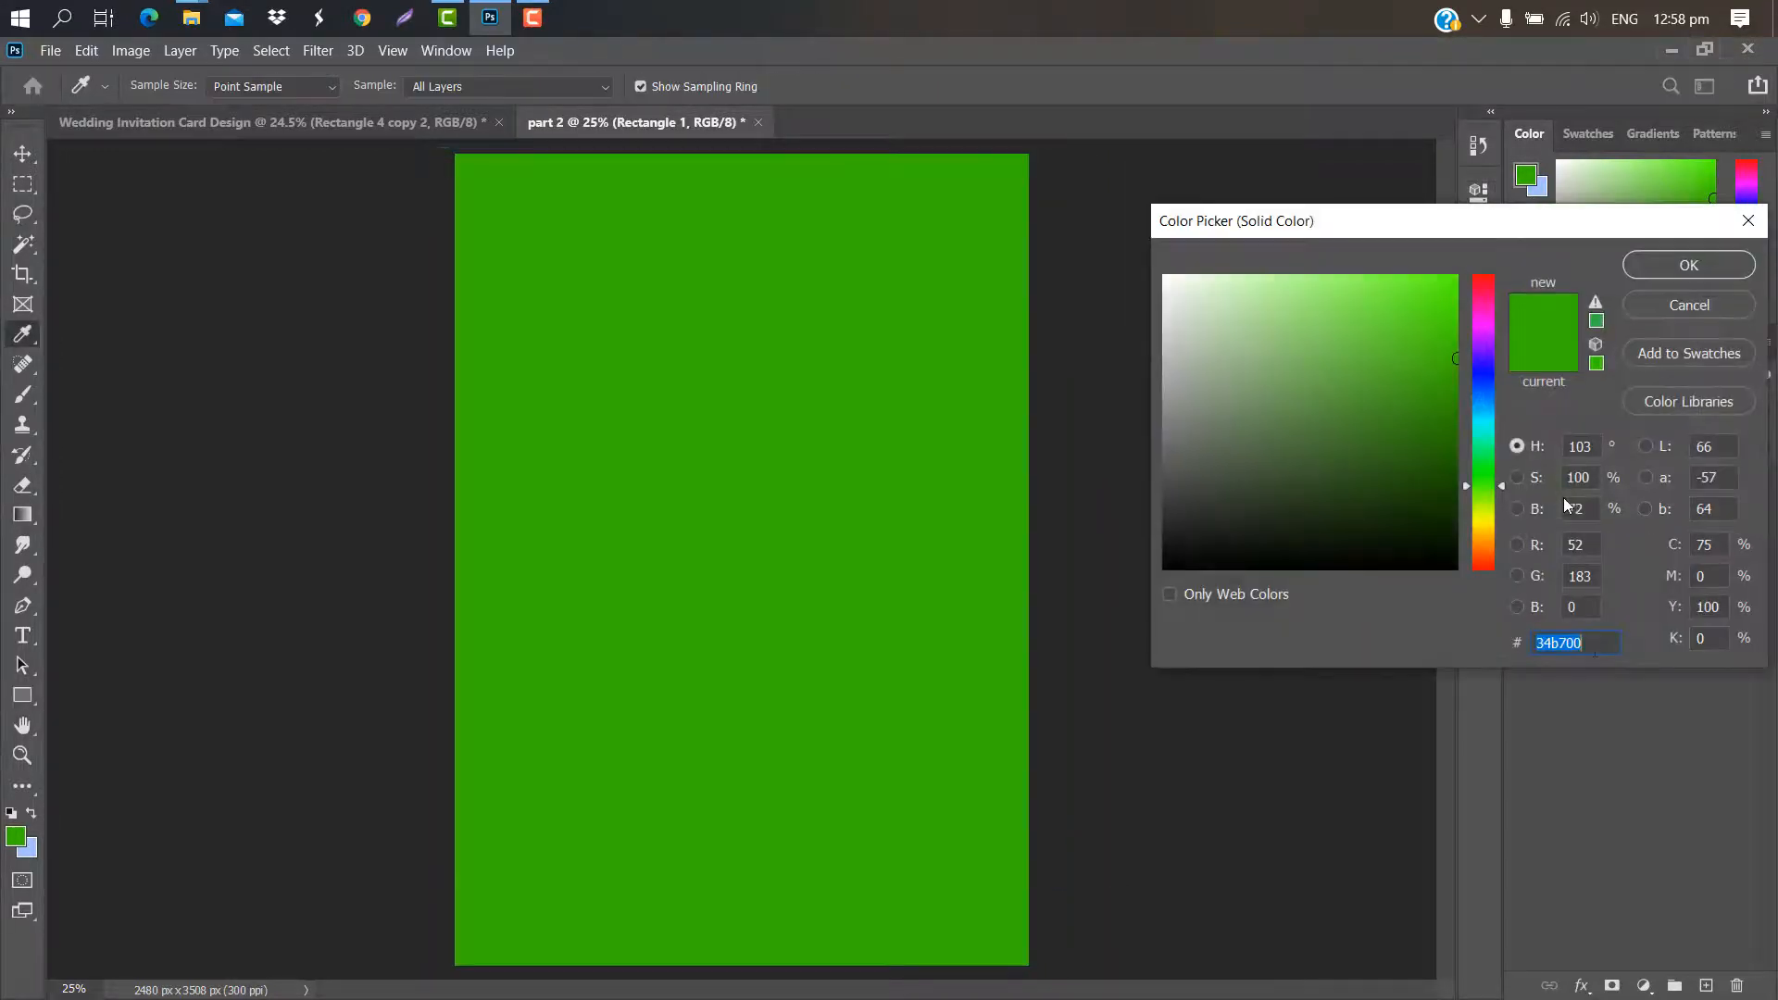
{"action": "type", "text": "223042"}
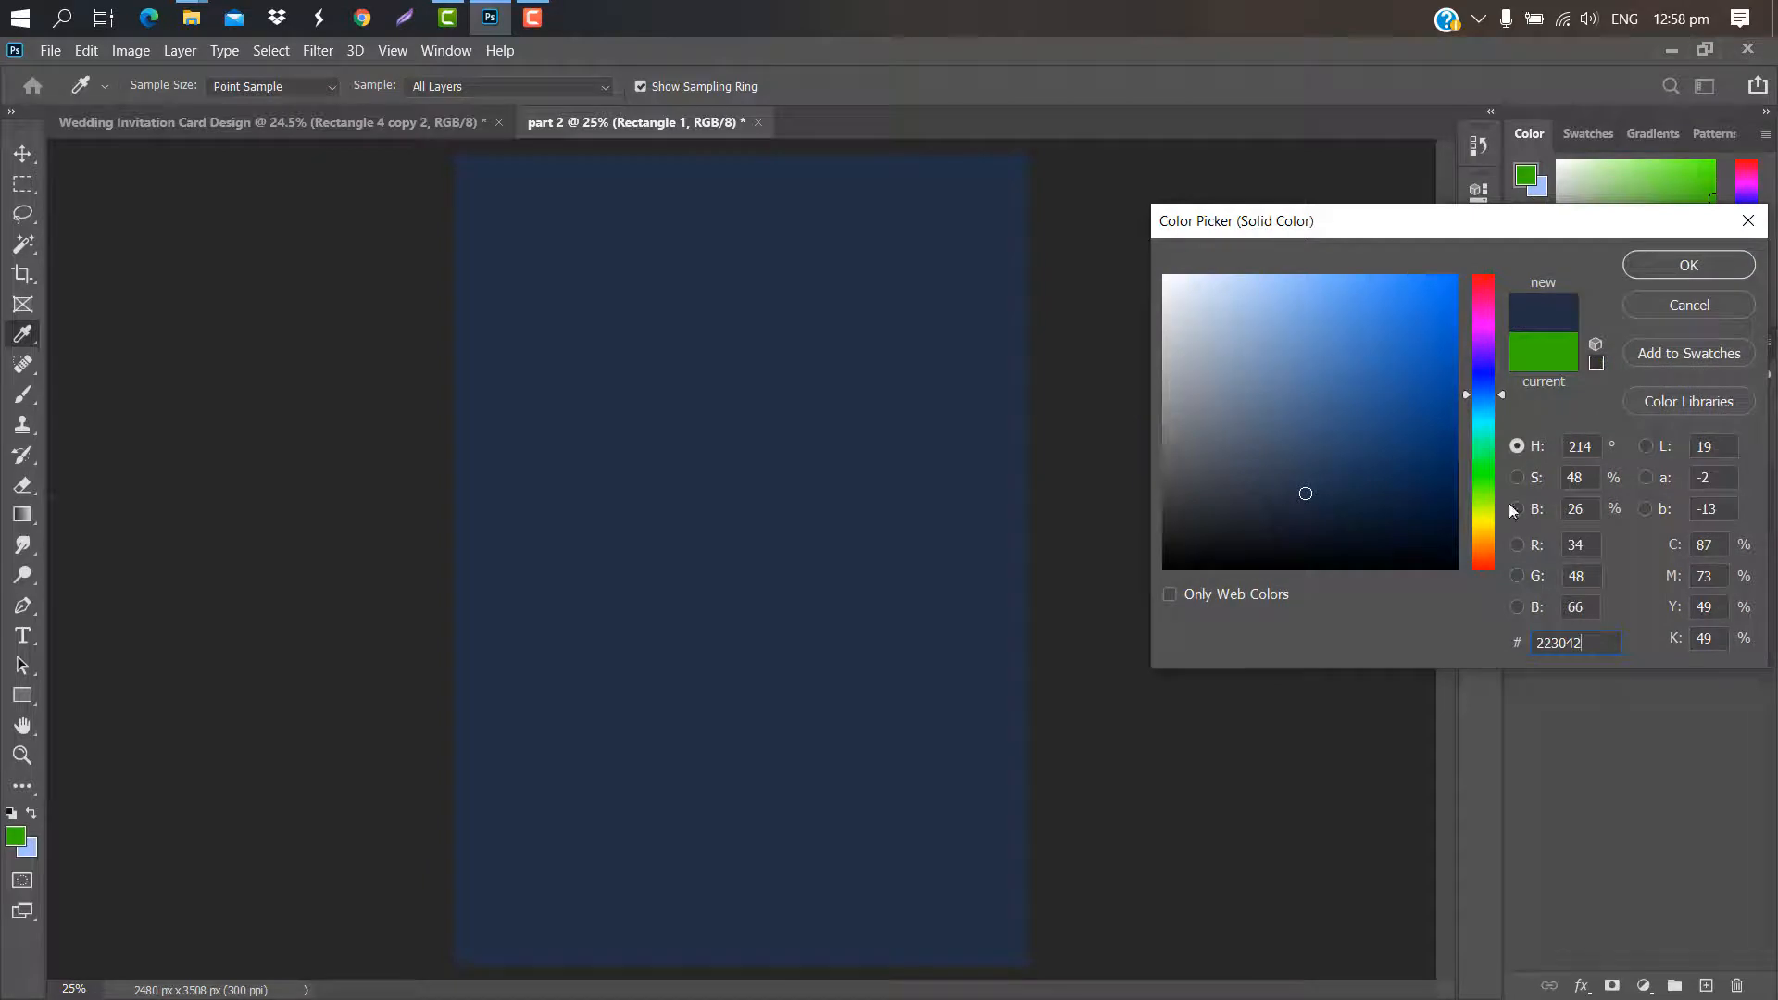
{"action": "left_click", "coordinate": [1677, 268]}
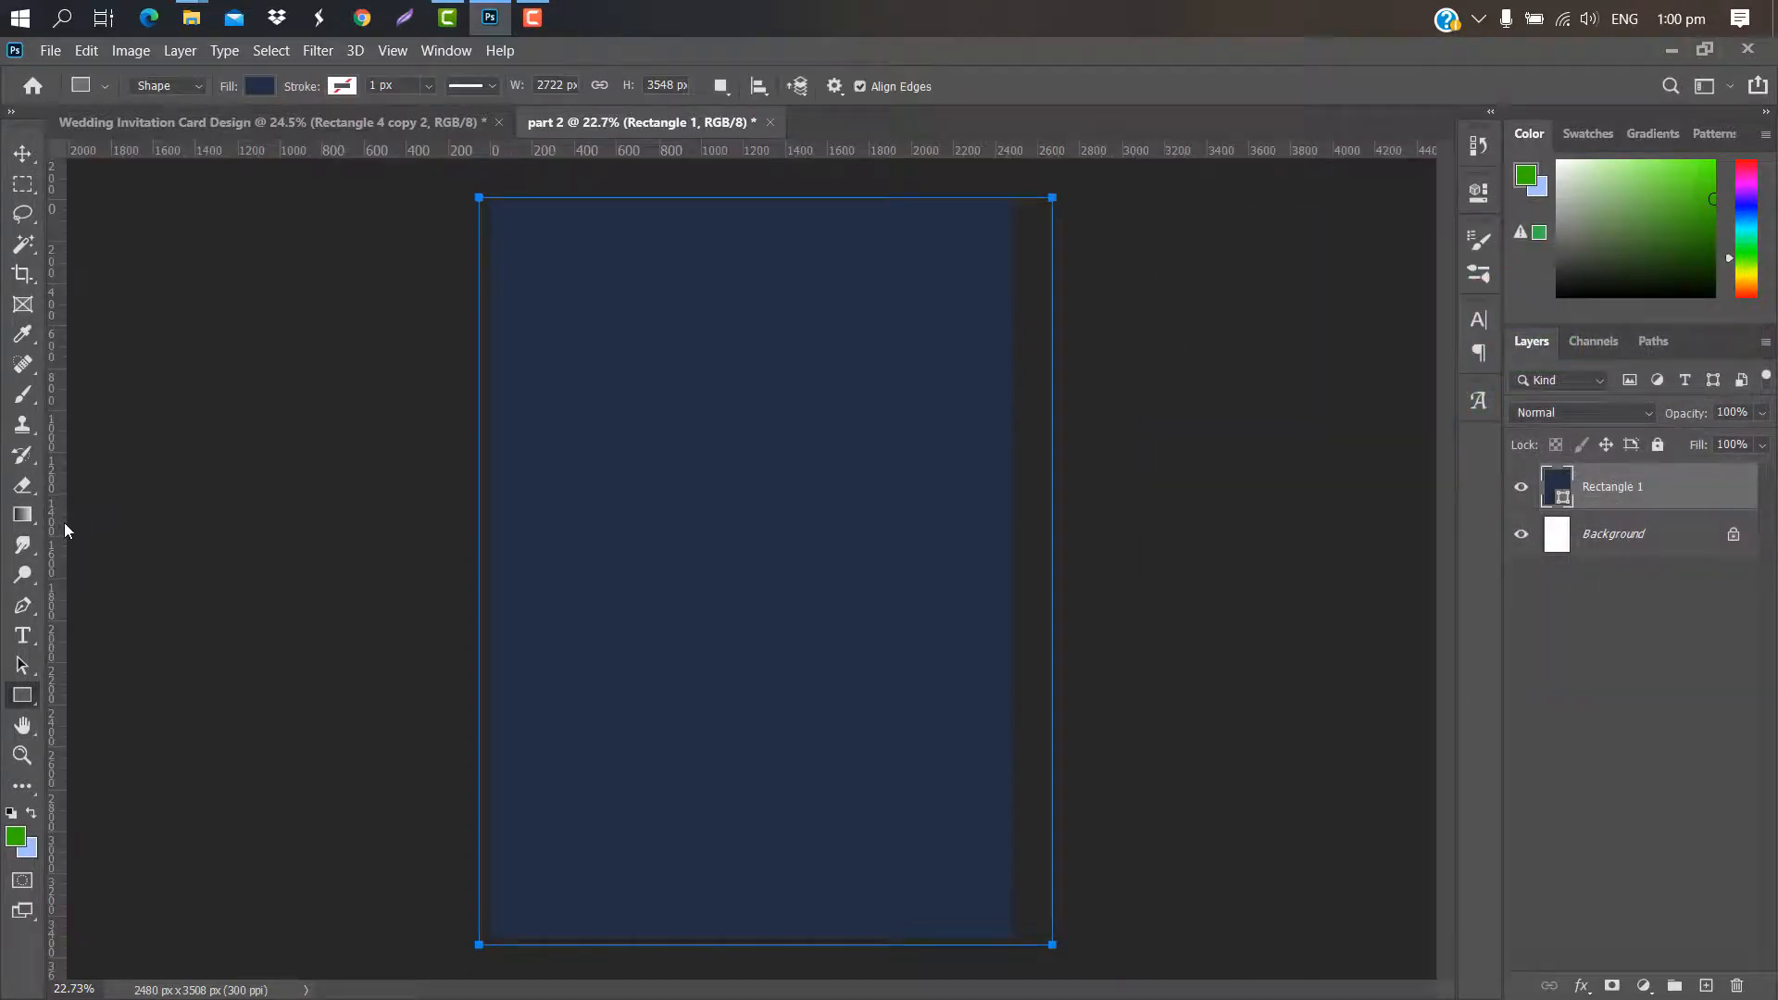
Place a vertical guide at the canvas center and draw a rectangle about 1338 × 3679 px over the right half
{"action": "left_click_drag", "start_coordinate": [64, 522], "coordinate": [749, 495]}
{"action": "left_click", "coordinate": [1691, 543]}
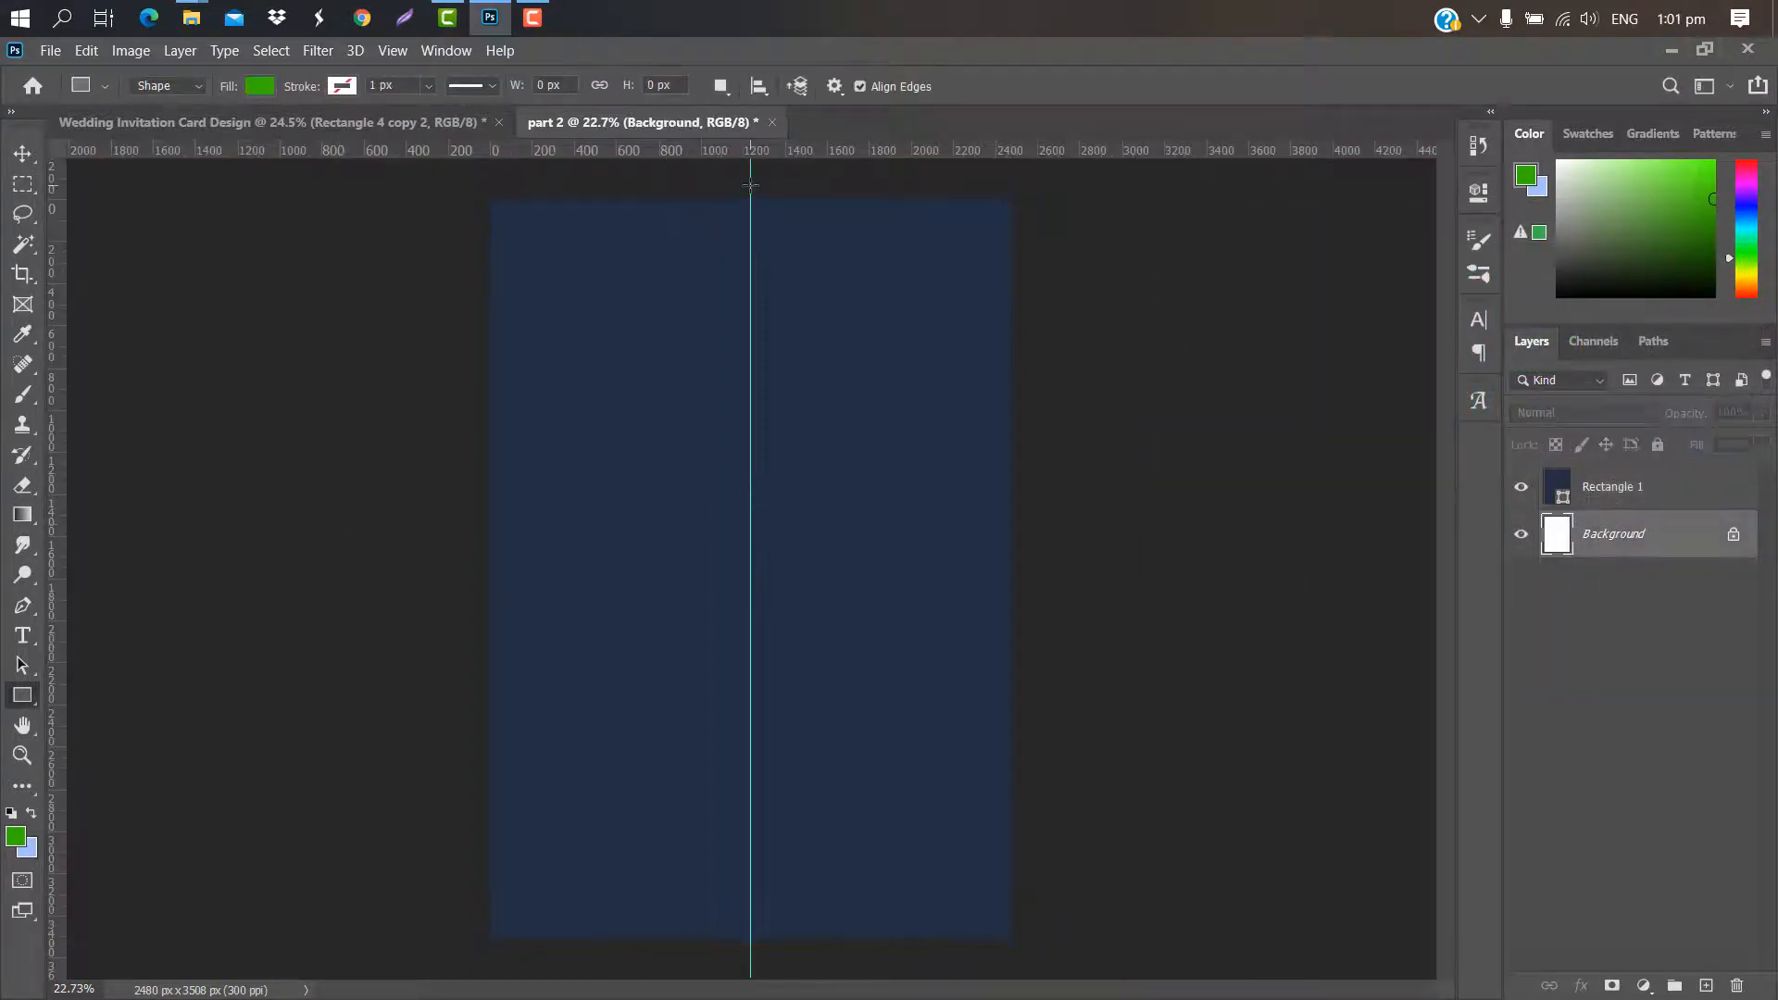
{"action": "mouse_move", "coordinate": [750, 184]}
{"action": "left_mouse_down"}
{"action": "mouse_move", "coordinate": [873, 623]}
{"action": "mouse_move", "coordinate": [1018, 972]}
{"action": "mouse_move", "coordinate": [1033, 960]}
{"action": "left_mouse_up"}
{"action": "left_click", "coordinate": [1424, 186]}
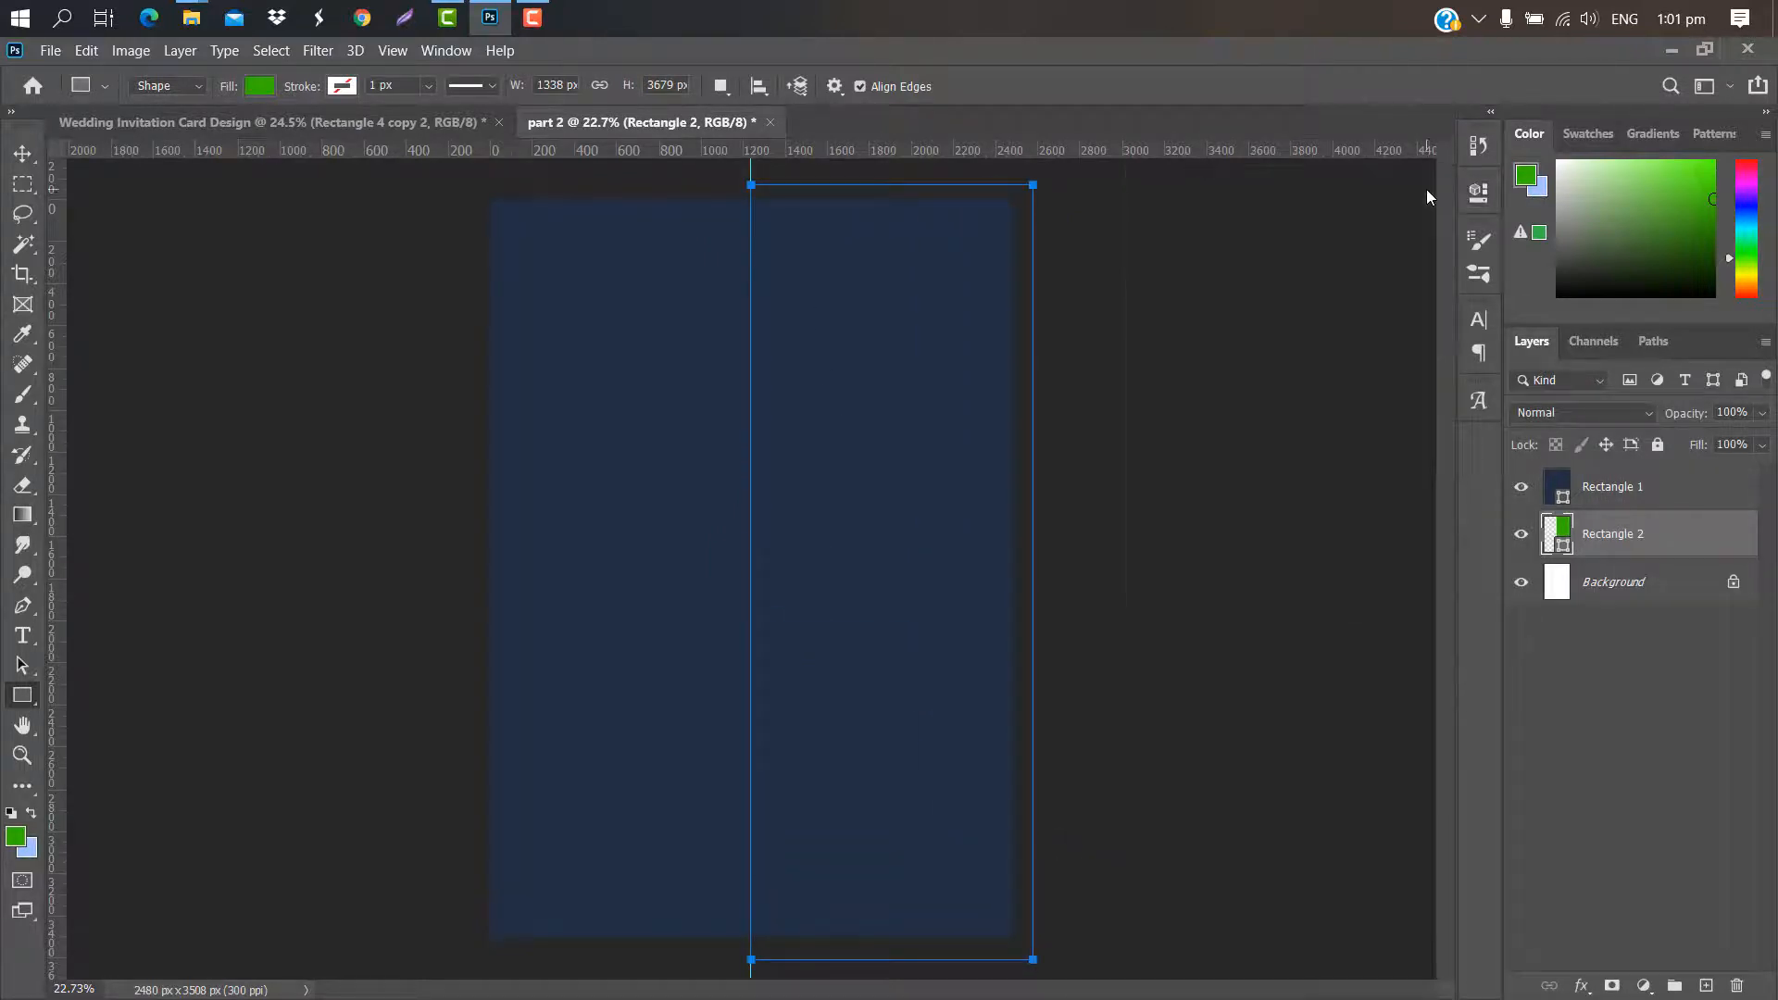
Move the right-half rectangle above the full-canvas rectangle and fill it with color 0b1326
{"action": "left_click_drag", "start_coordinate": [1671, 547], "coordinate": [1566, 472]}
{"action": "double_click", "coordinate": [1563, 500]}
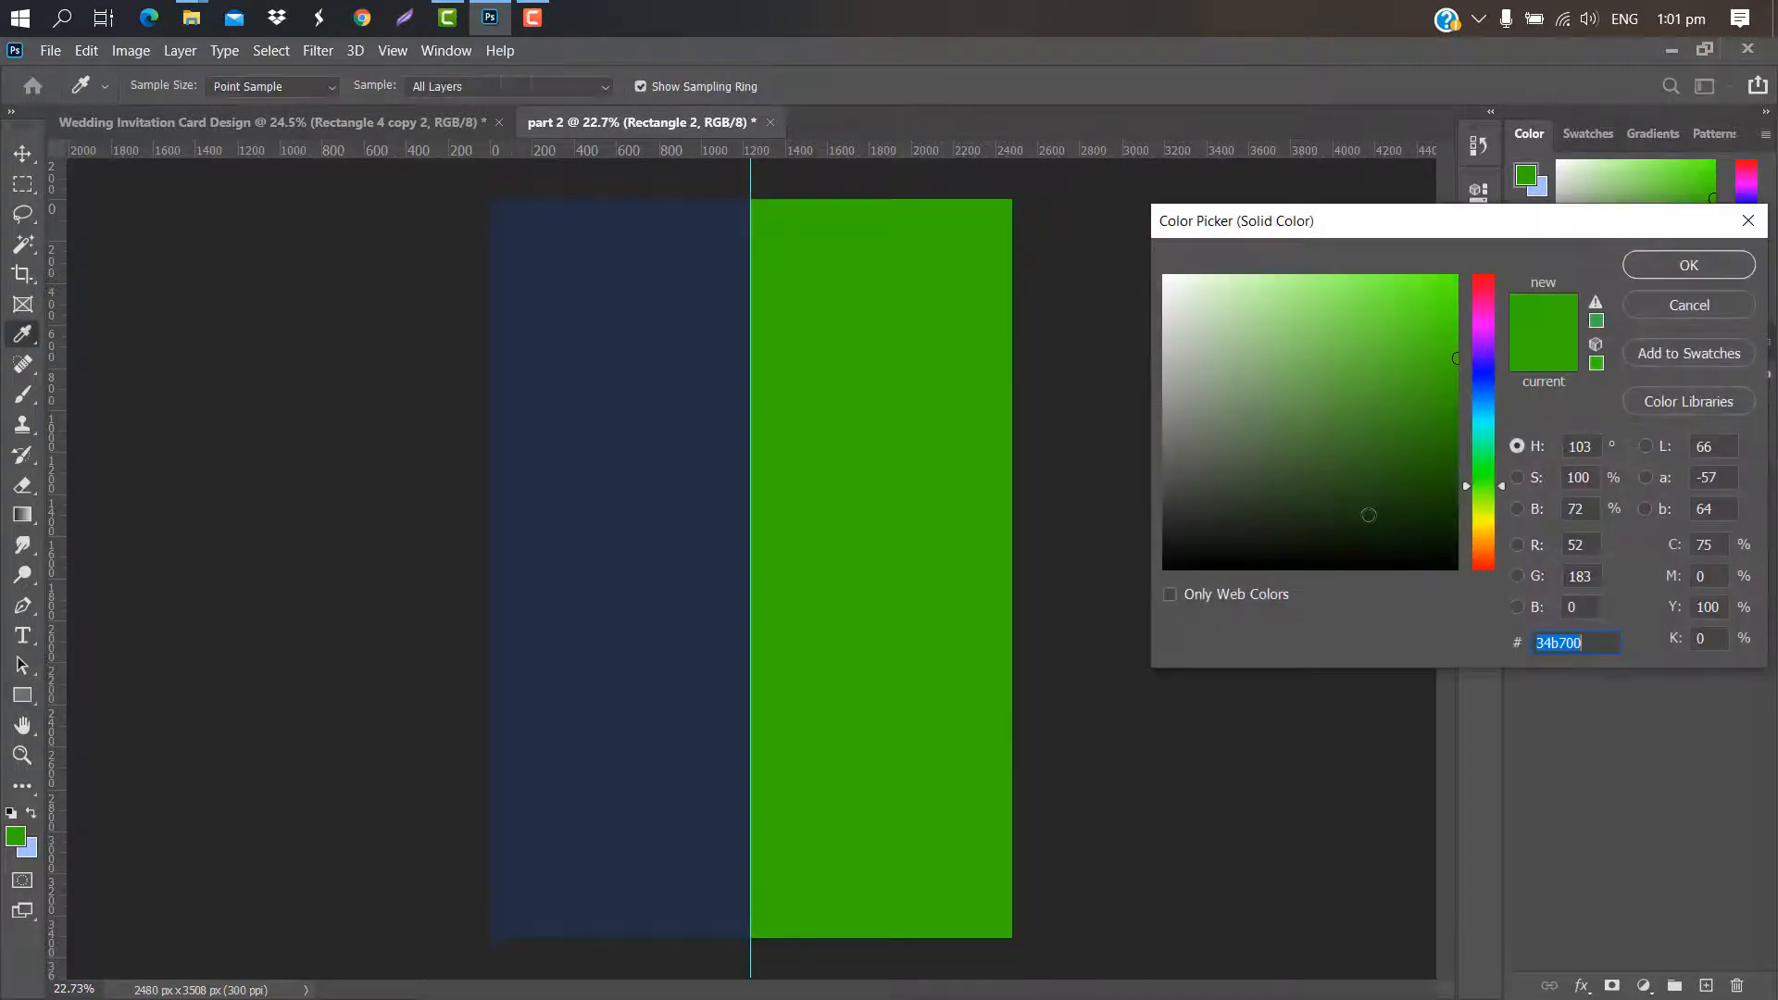
{"action": "type", "text": "0b1326"}
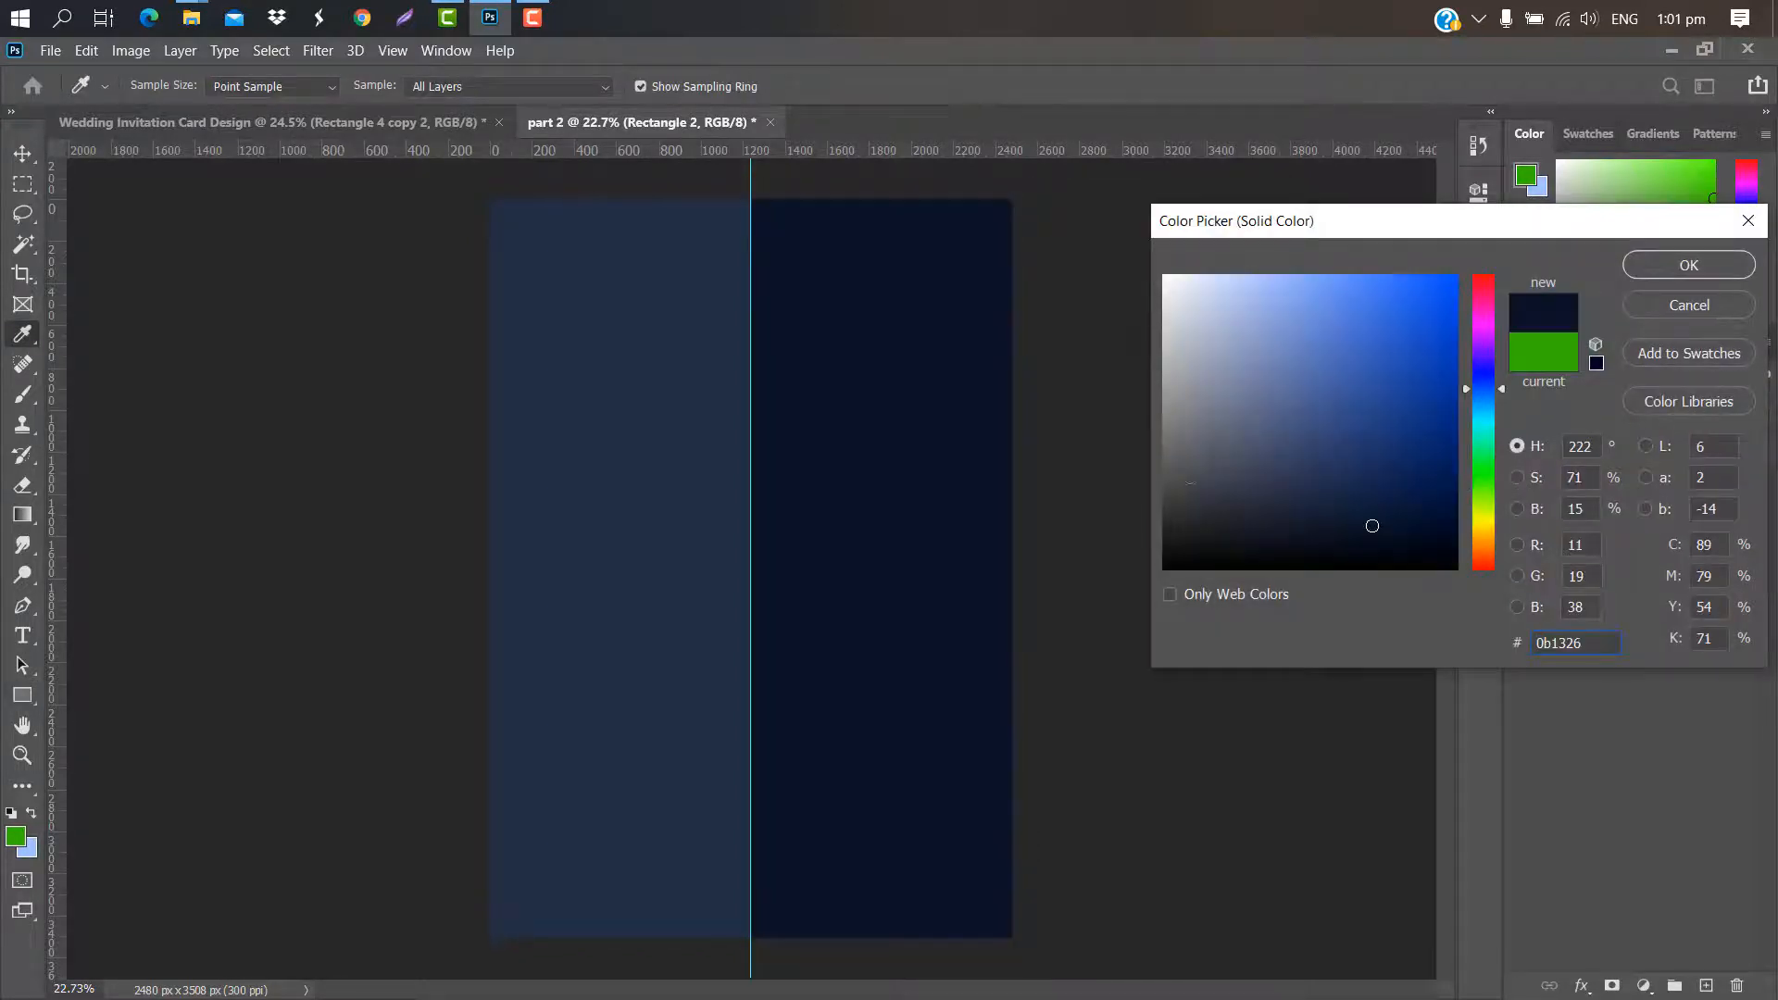
{"action": "left_click", "coordinate": [1654, 267]}
Add a Drop Shadow with 30% spread and 16 px size to the right-half rectangle, and remove the vertical guide
{"action": "left_click", "coordinate": [21, 154]}
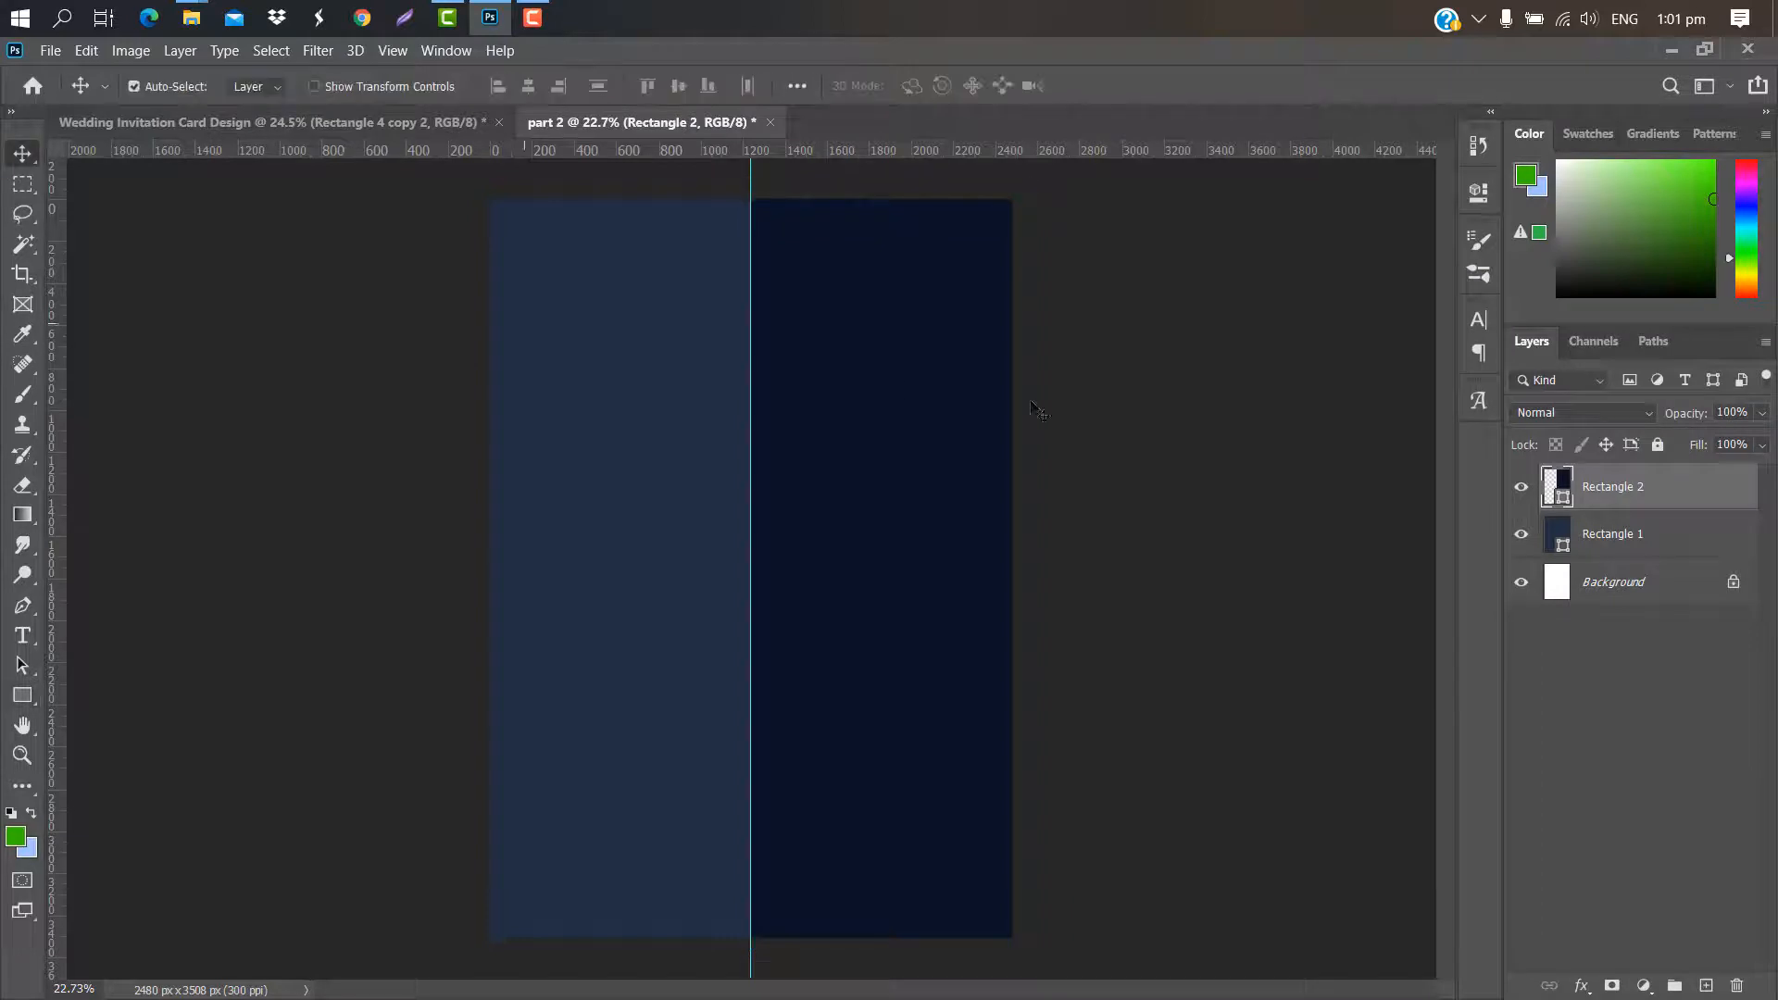
{"action": "double_click", "coordinate": [1718, 479]}
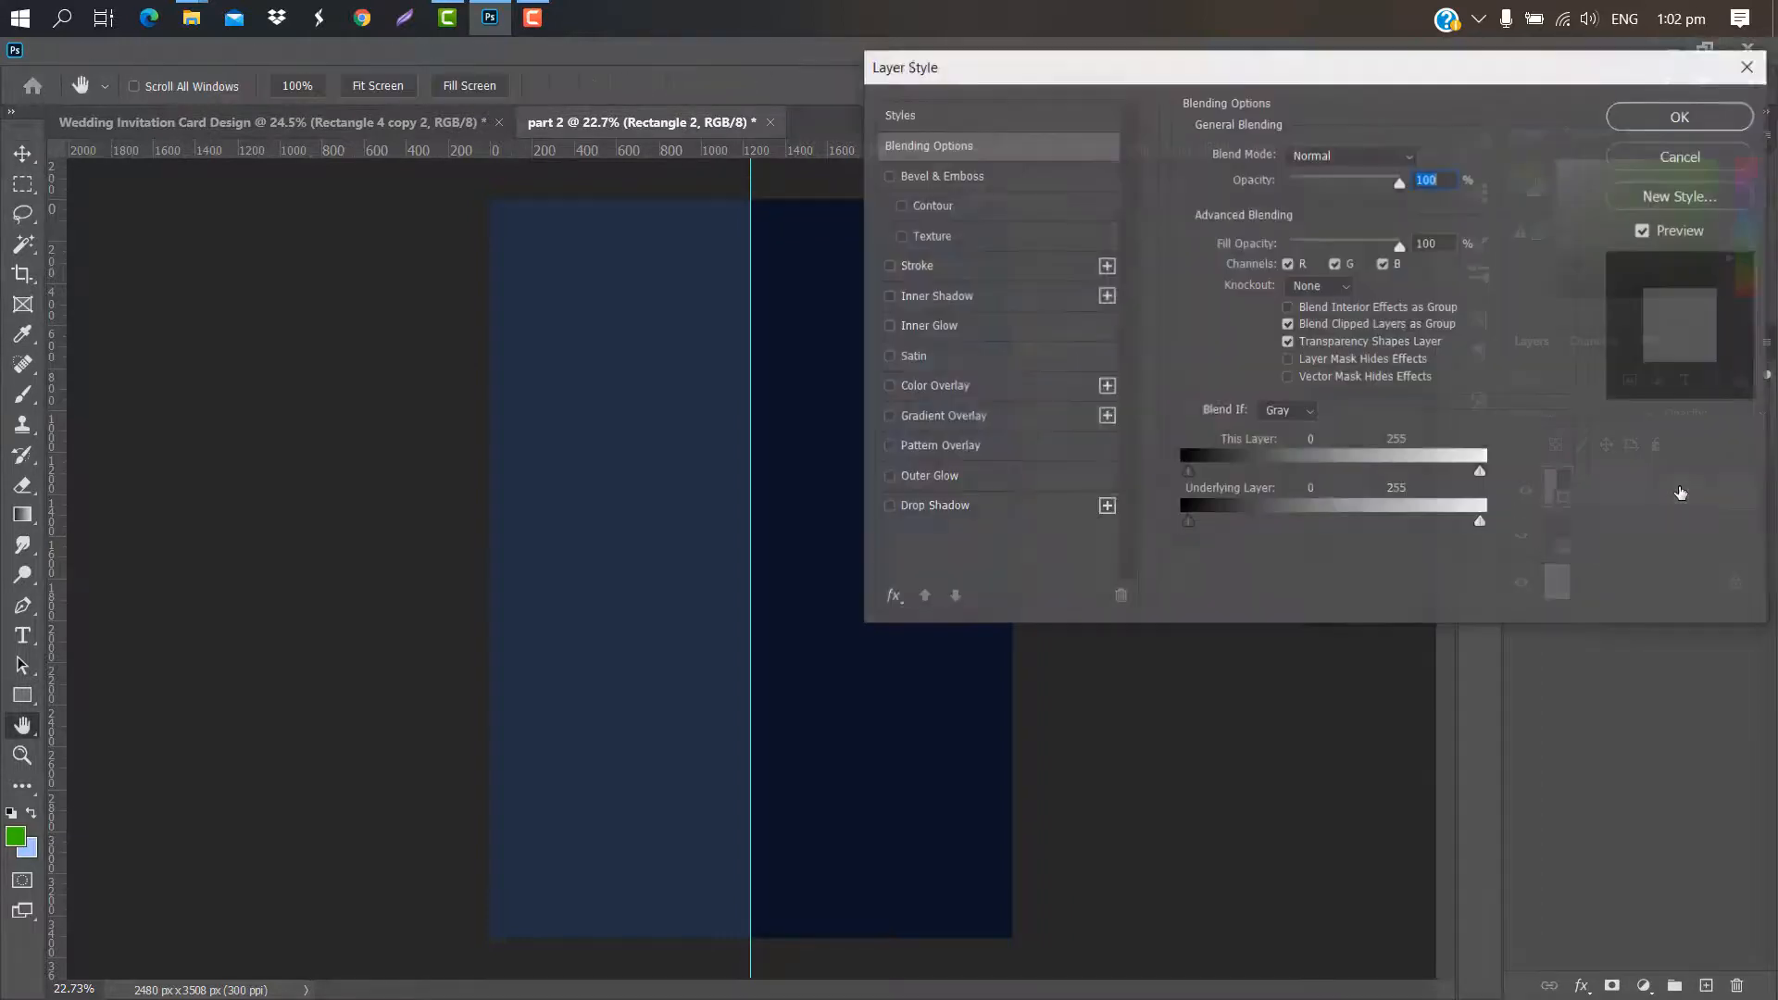
{"action": "left_click", "coordinate": [1001, 512]}
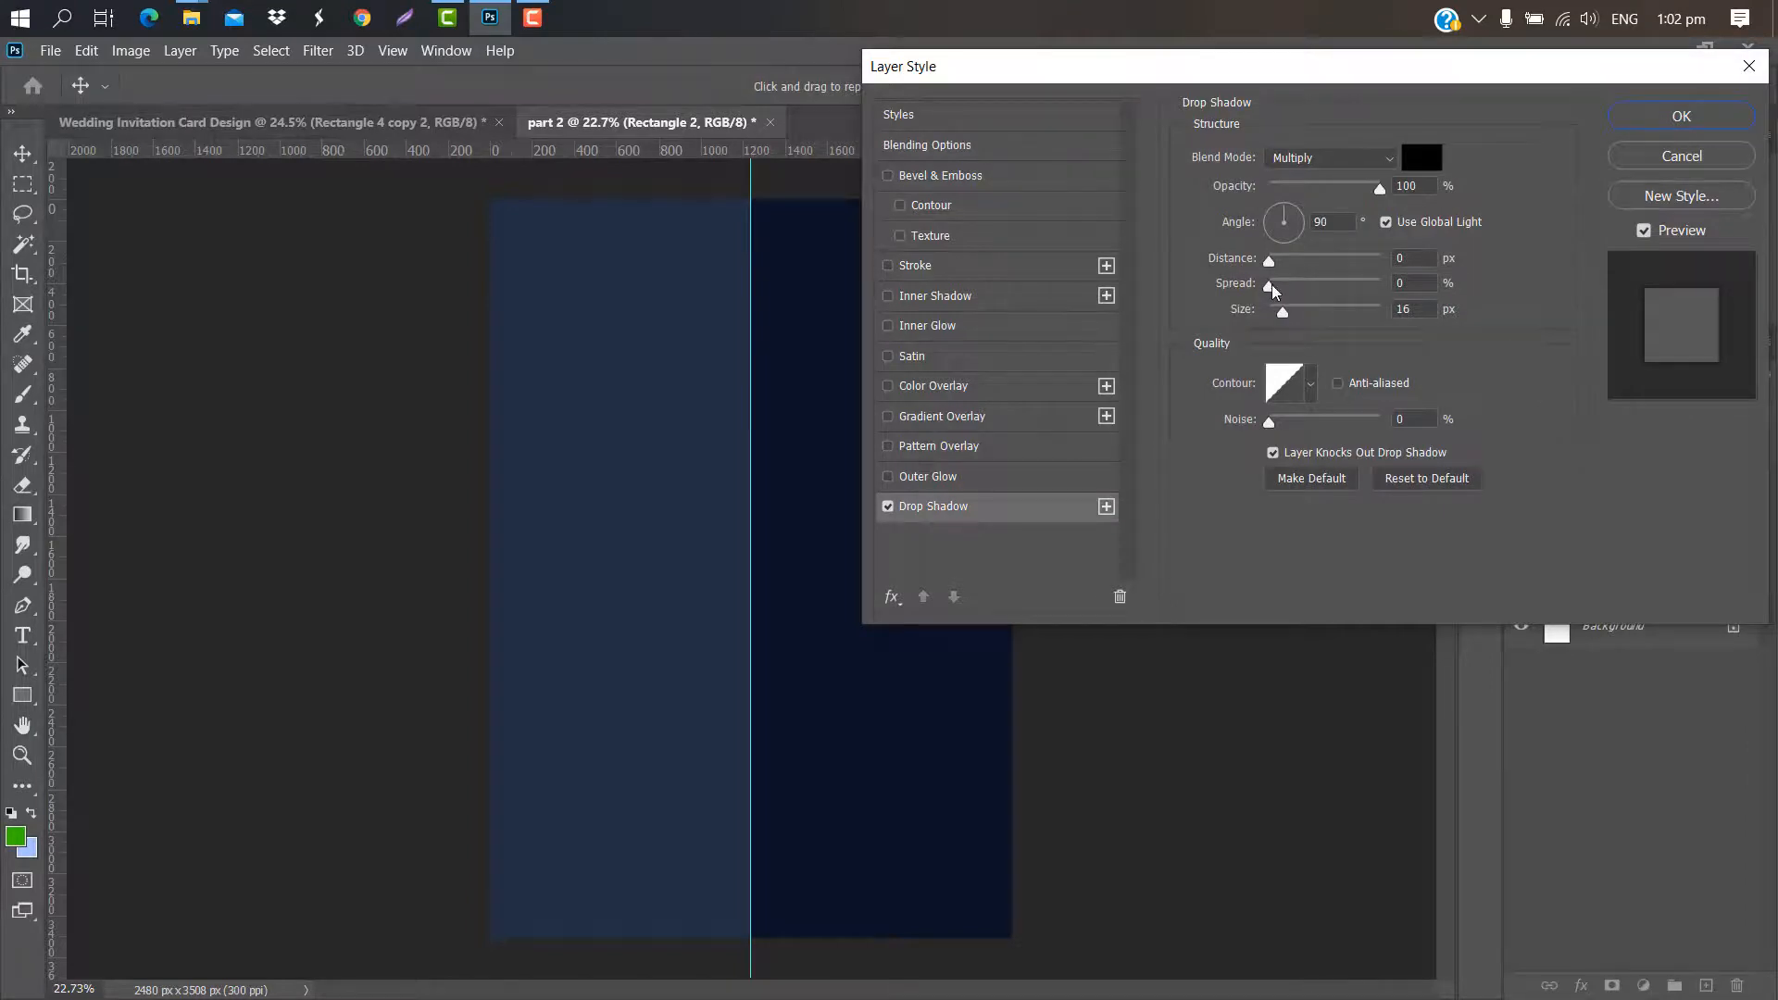
{"action": "left_click_drag", "start_coordinate": [1271, 285], "coordinate": [1303, 286]}
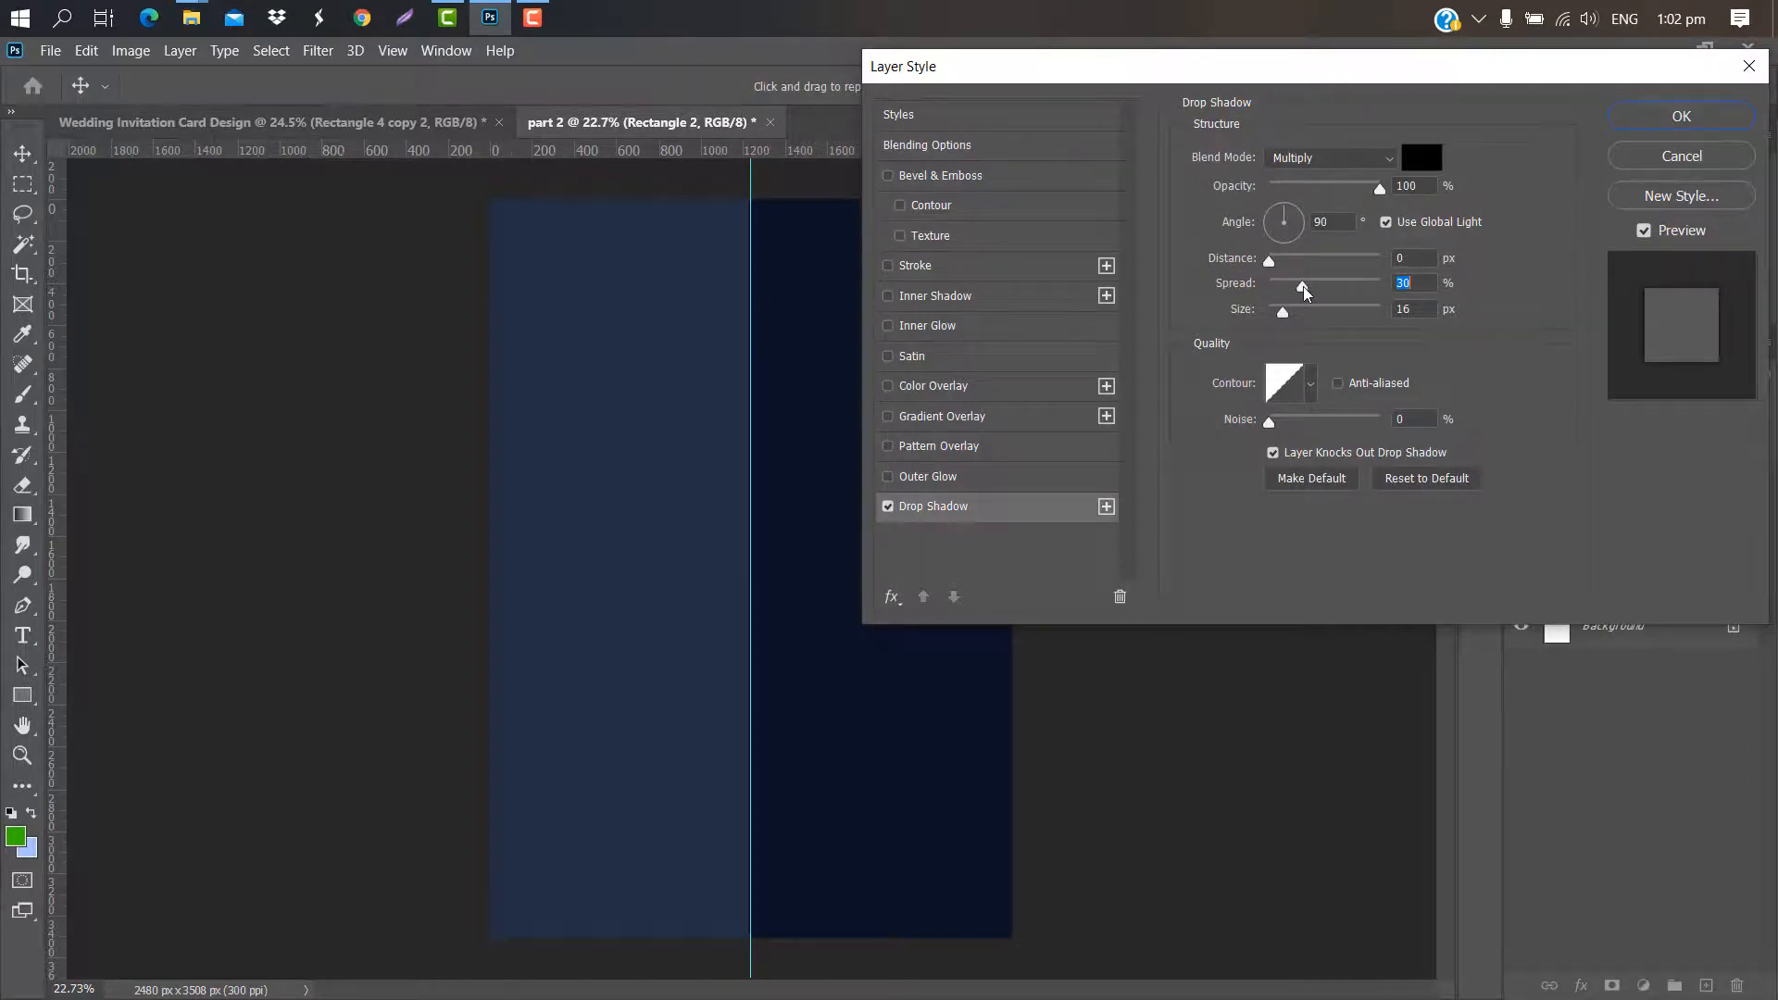
{"action": "left_click", "coordinate": [1686, 121]}
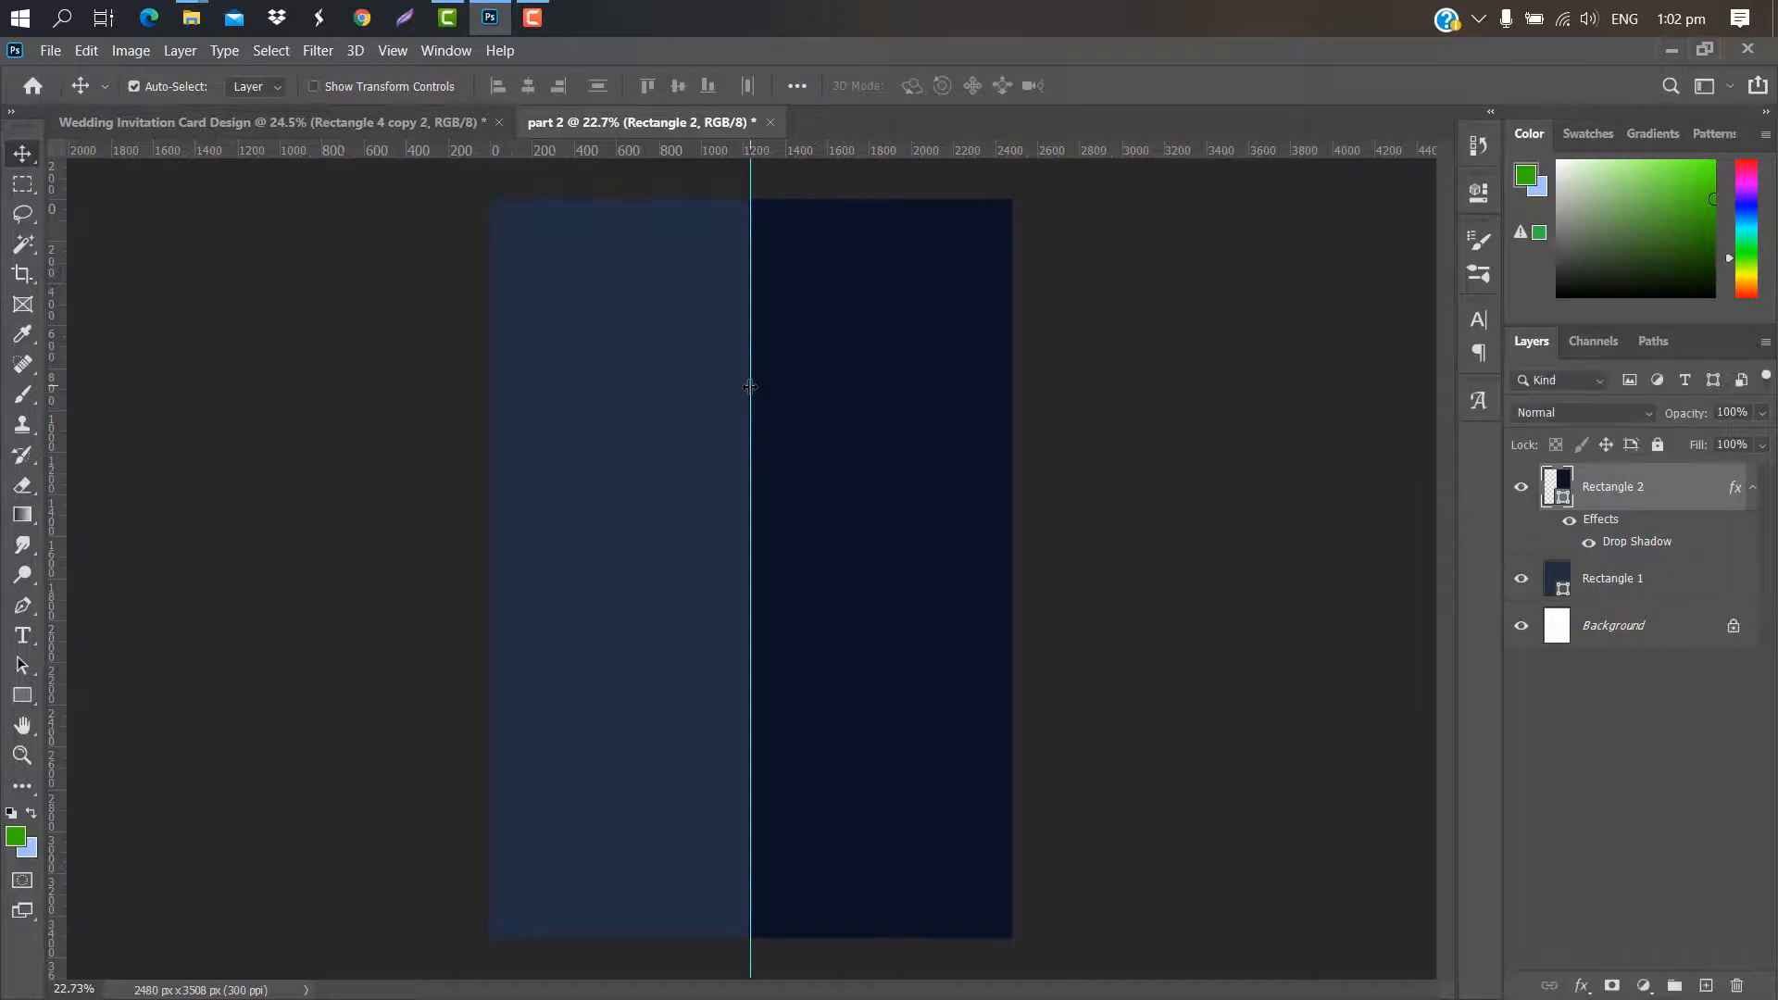
{"action": "left_click_drag", "start_coordinate": [751, 388], "coordinate": [102, 396]}
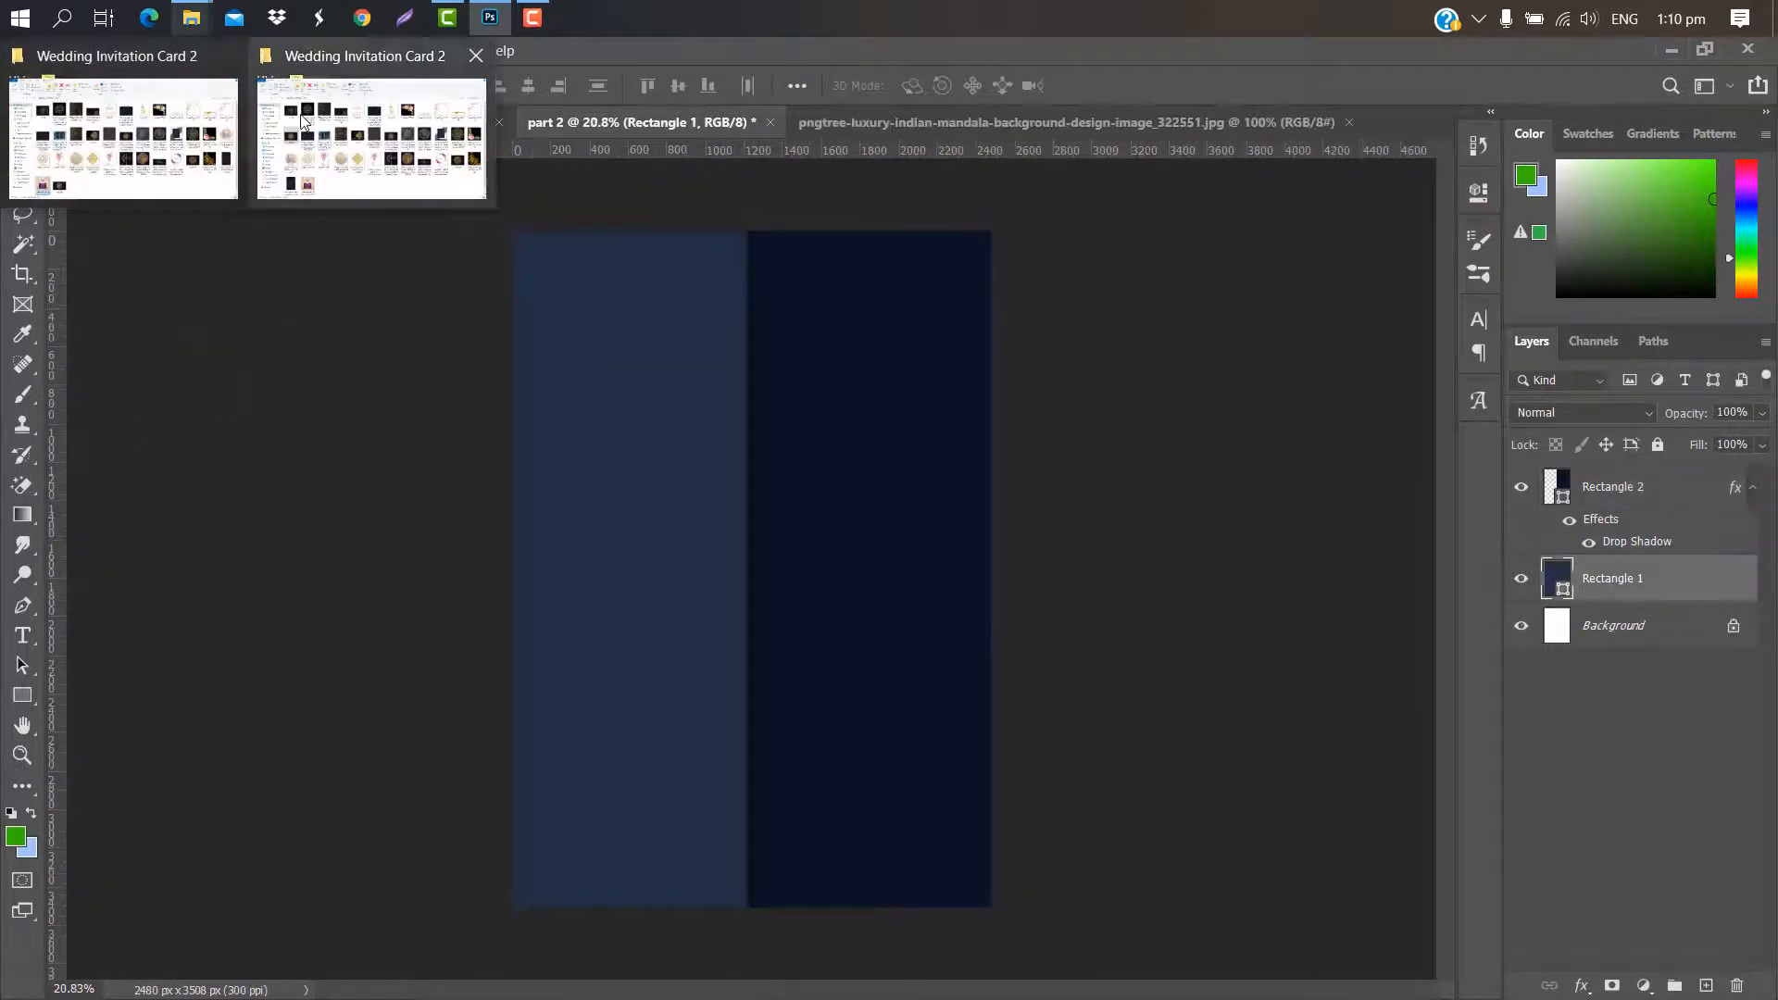
Place the "preview" mandala image from the Wedding Invitation Card 2 folder on the card at its default size
{"action": "left_click", "coordinate": [343, 163]}
{"action": "left_click_drag", "start_coordinate": [1557, 694], "coordinate": [769, 452]}
{"action": "left_click", "coordinate": [1123, 85]}
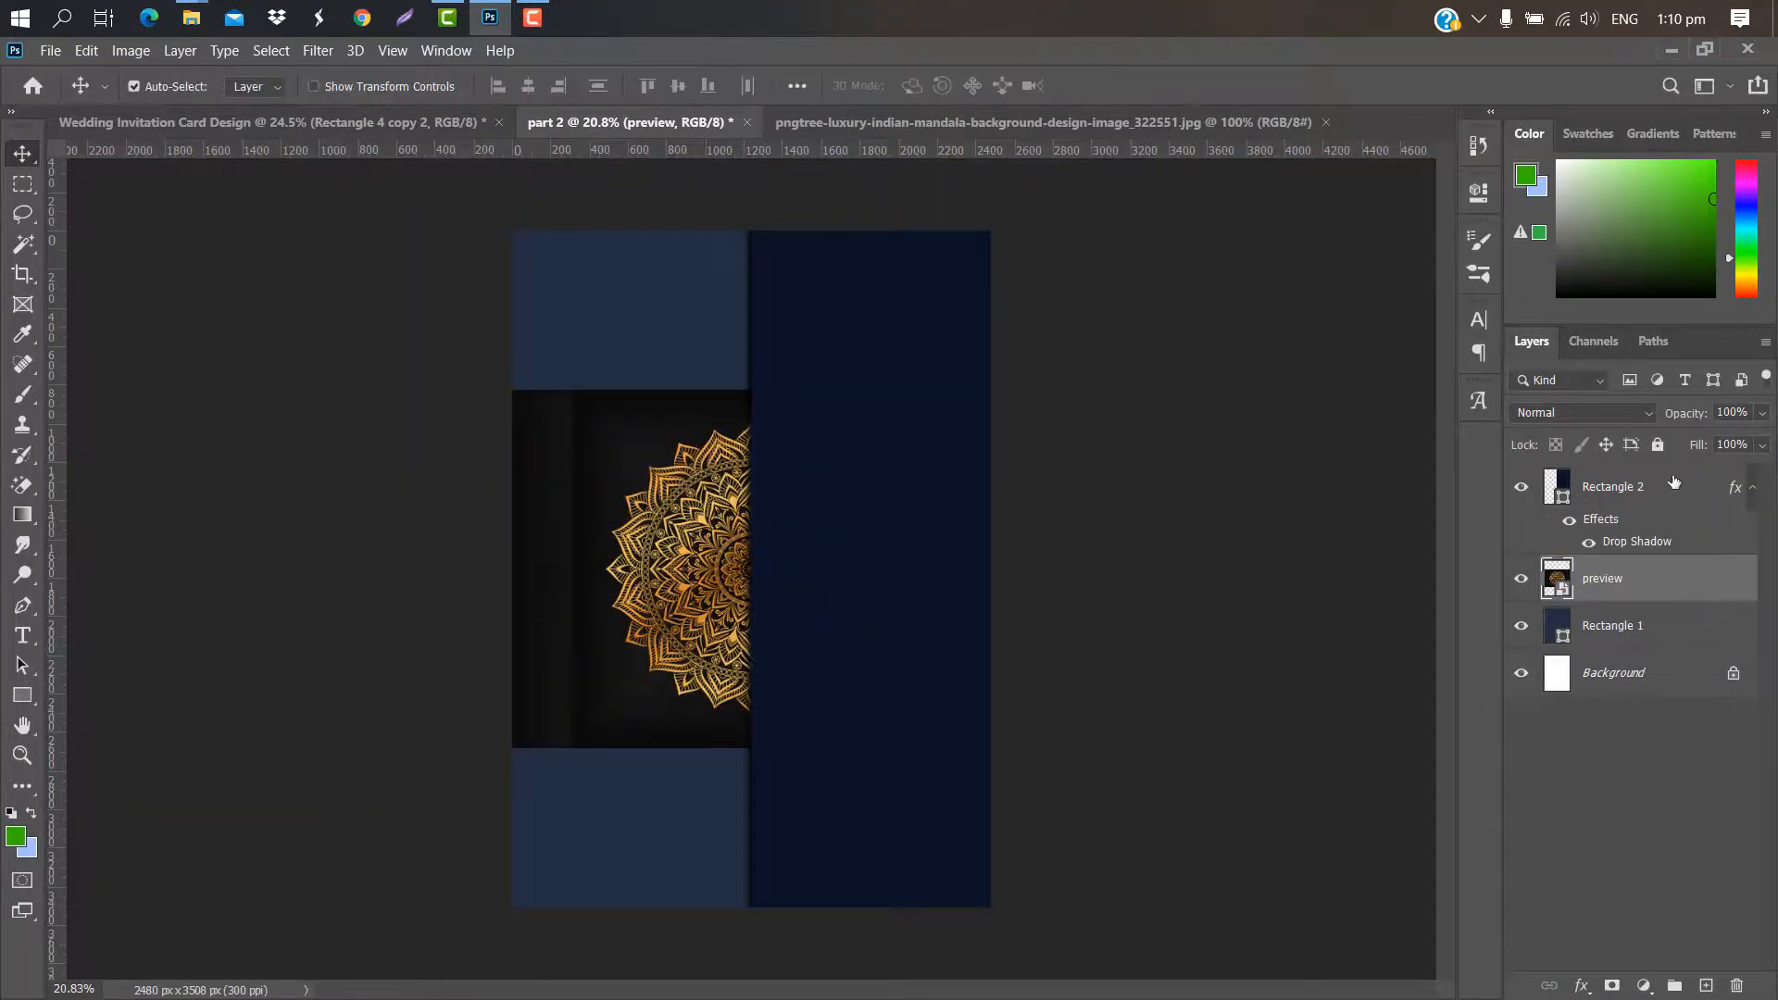
Rasterize the mandala image at the top of the layer stack and erase its black background with the Magic Eraser
{"action": "left_click_drag", "start_coordinate": [1695, 583], "coordinate": [1661, 489]}
{"action": "right_click", "coordinate": [1661, 489]}
{"action": "left_click", "coordinate": [1487, 448]}
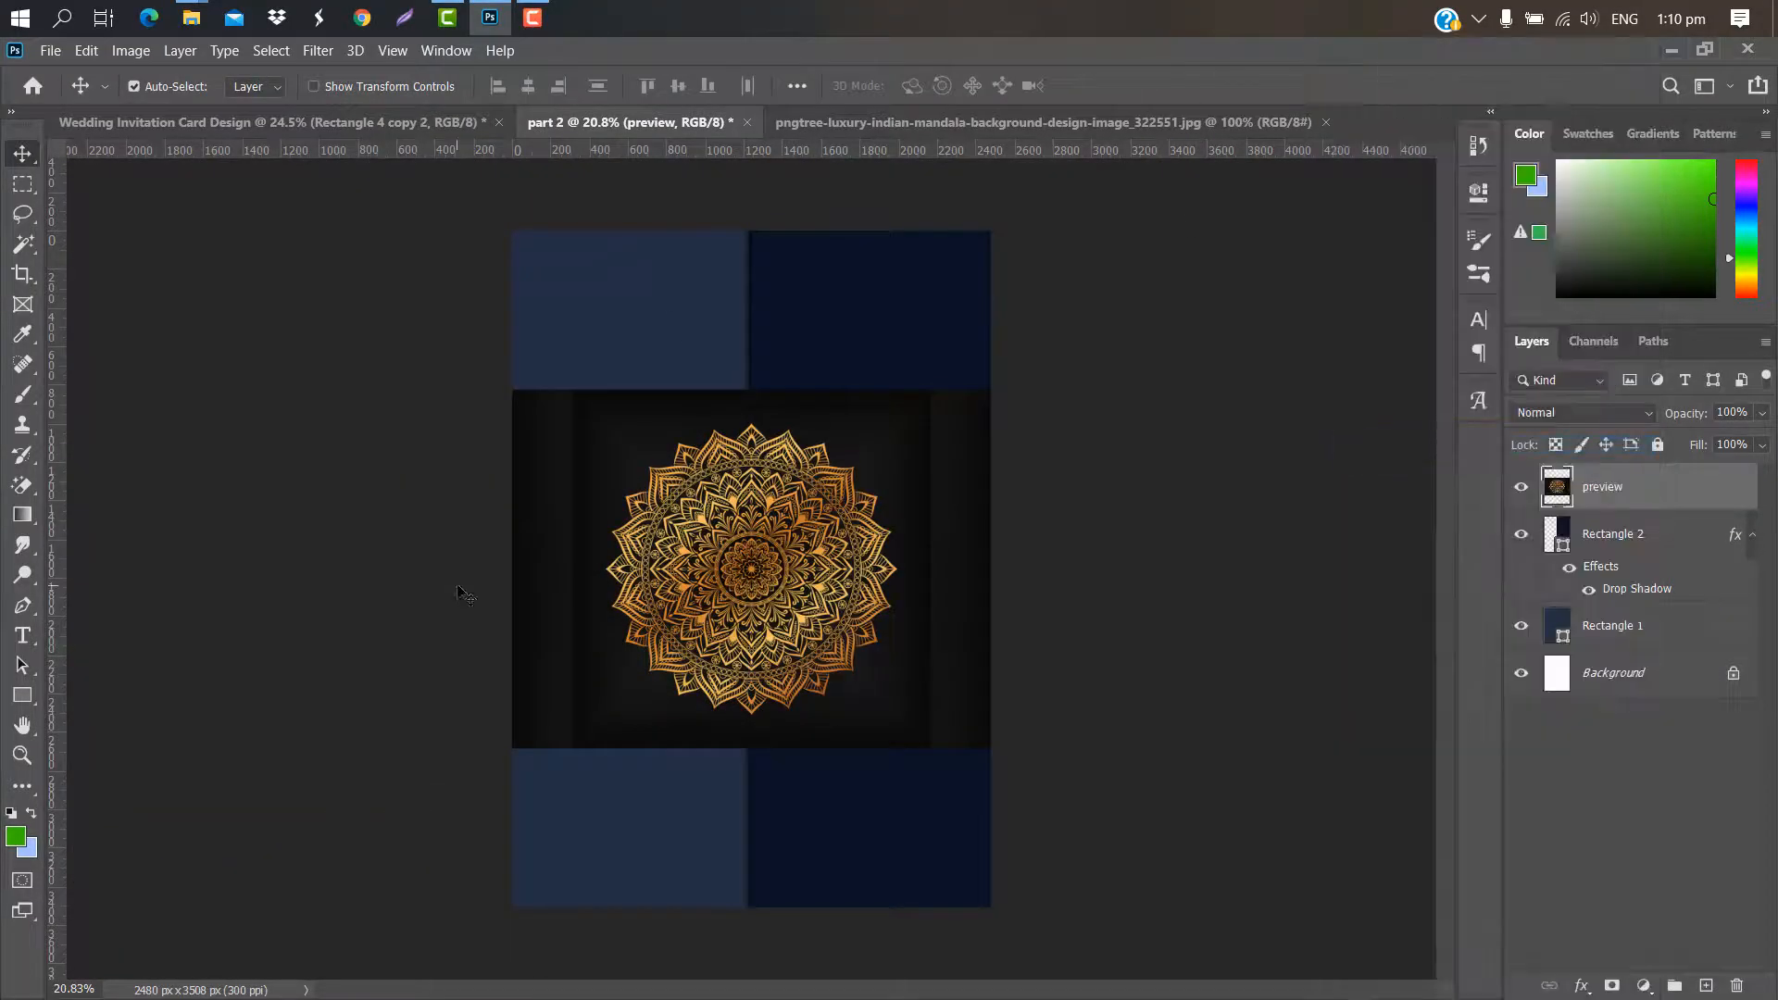
{"action": "left_click_drag", "start_coordinate": [26, 491], "coordinate": [111, 528]}
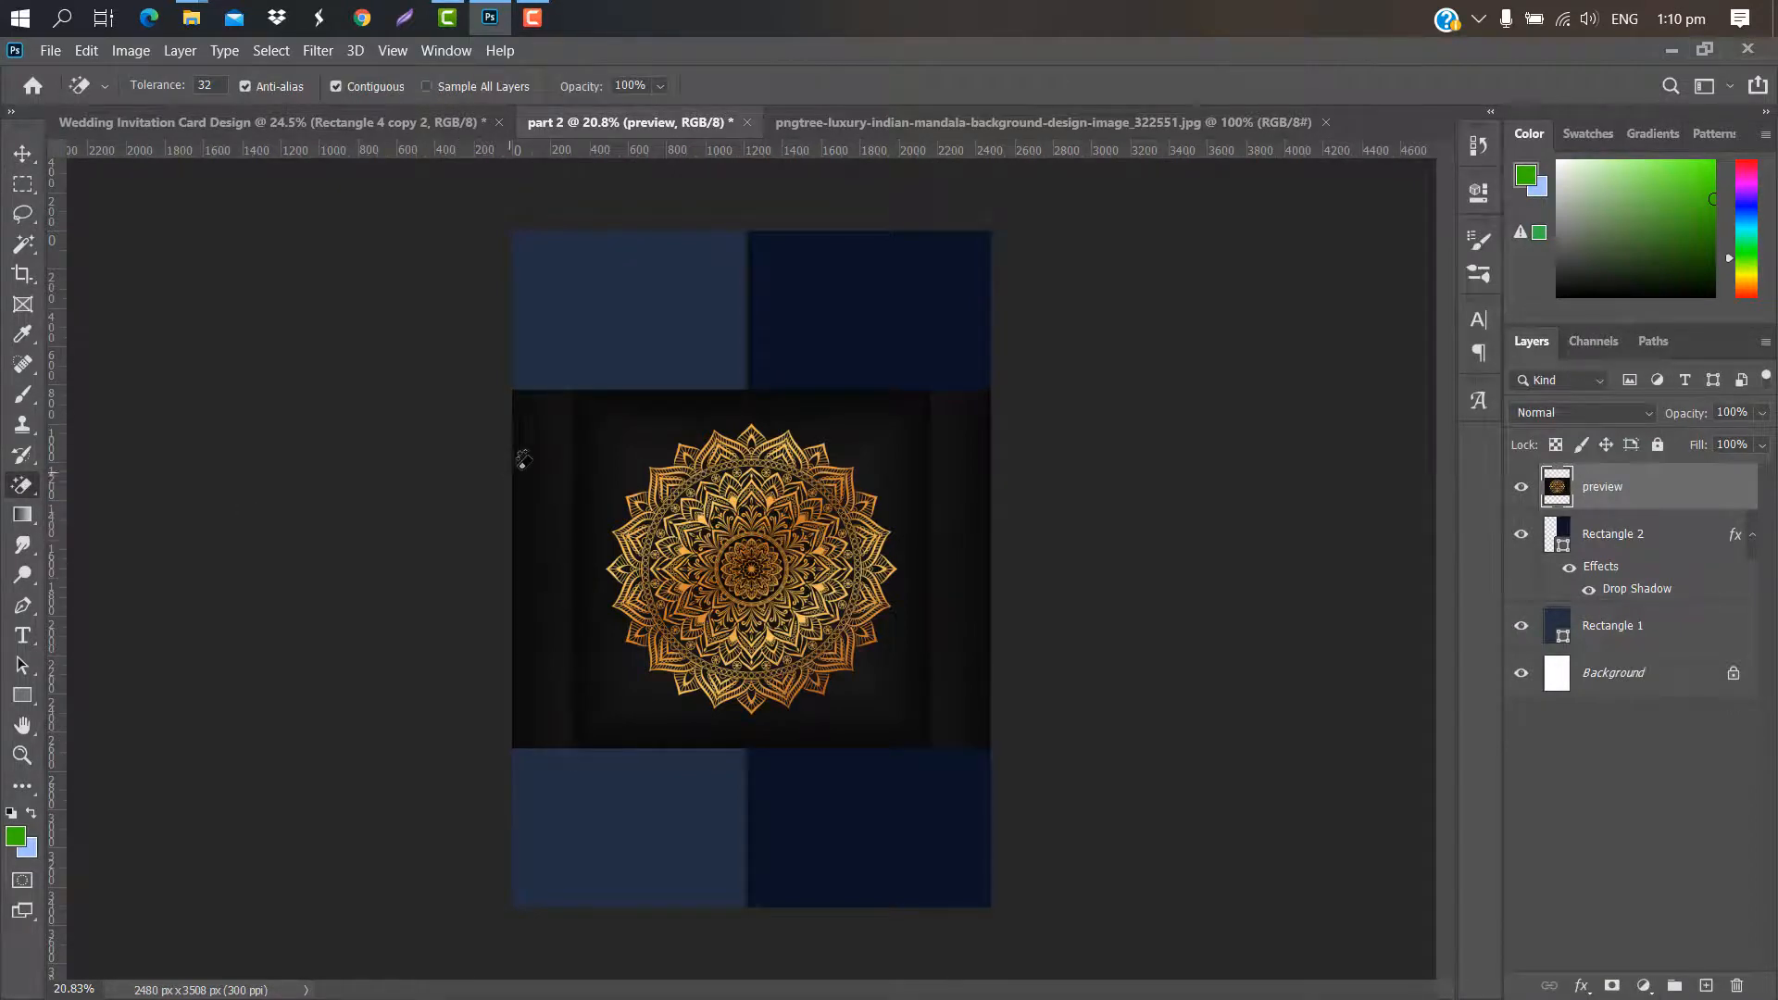
{"action": "left_click", "coordinate": [614, 459]}
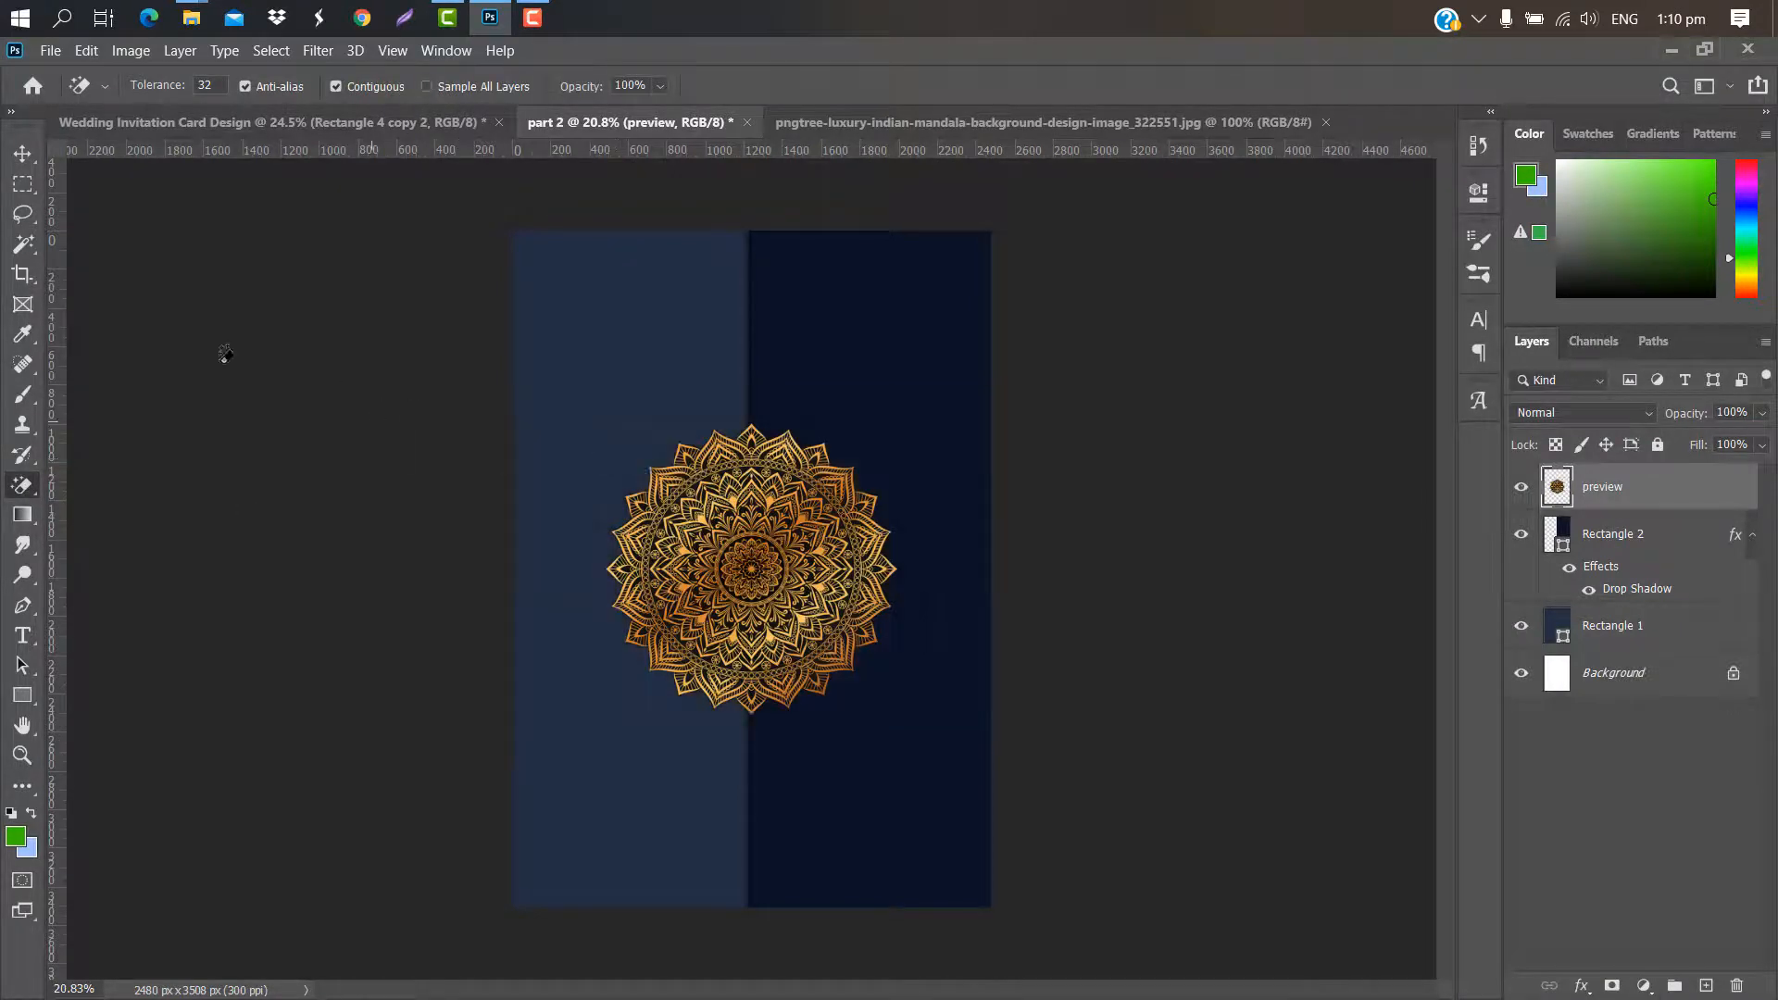
Move the mandala layer beneath the right-half rectangle and enlarge it so its visible half nearly fills the lighter panel's width
{"action": "left_click", "coordinate": [21, 157]}
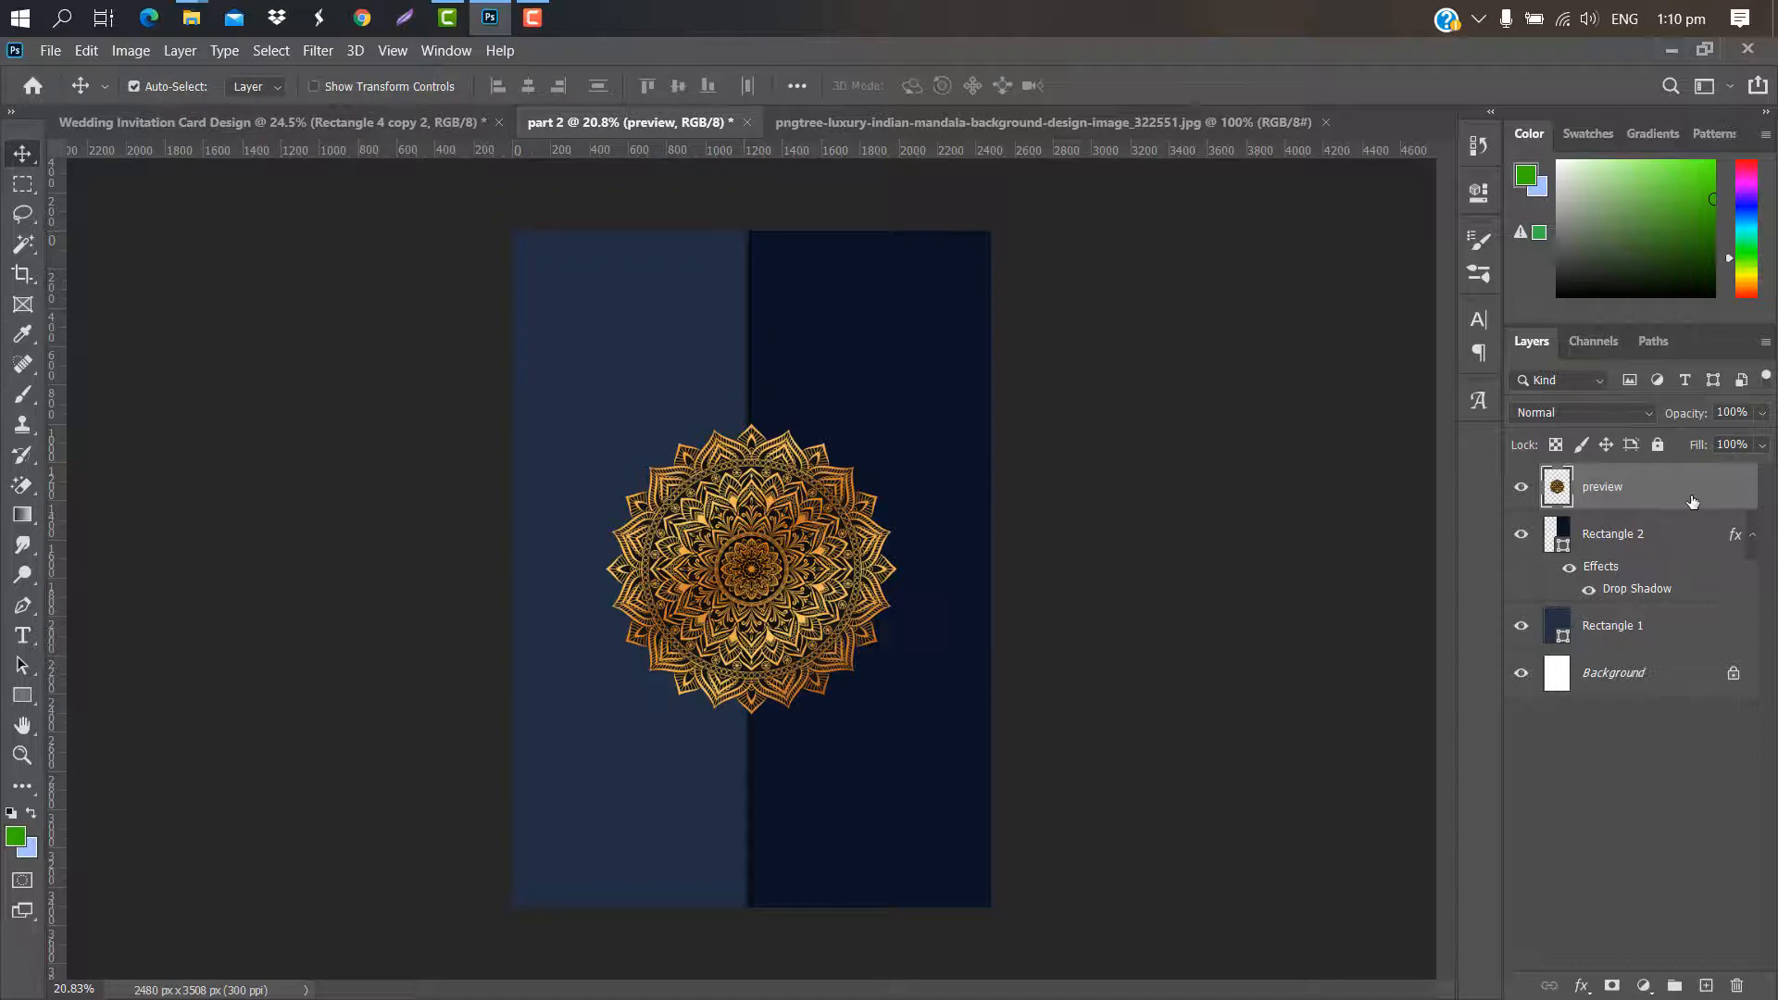
{"action": "left_click_drag", "start_coordinate": [1692, 501], "coordinate": [1681, 602]}
{"action": "key", "text": "ctrl+t"}
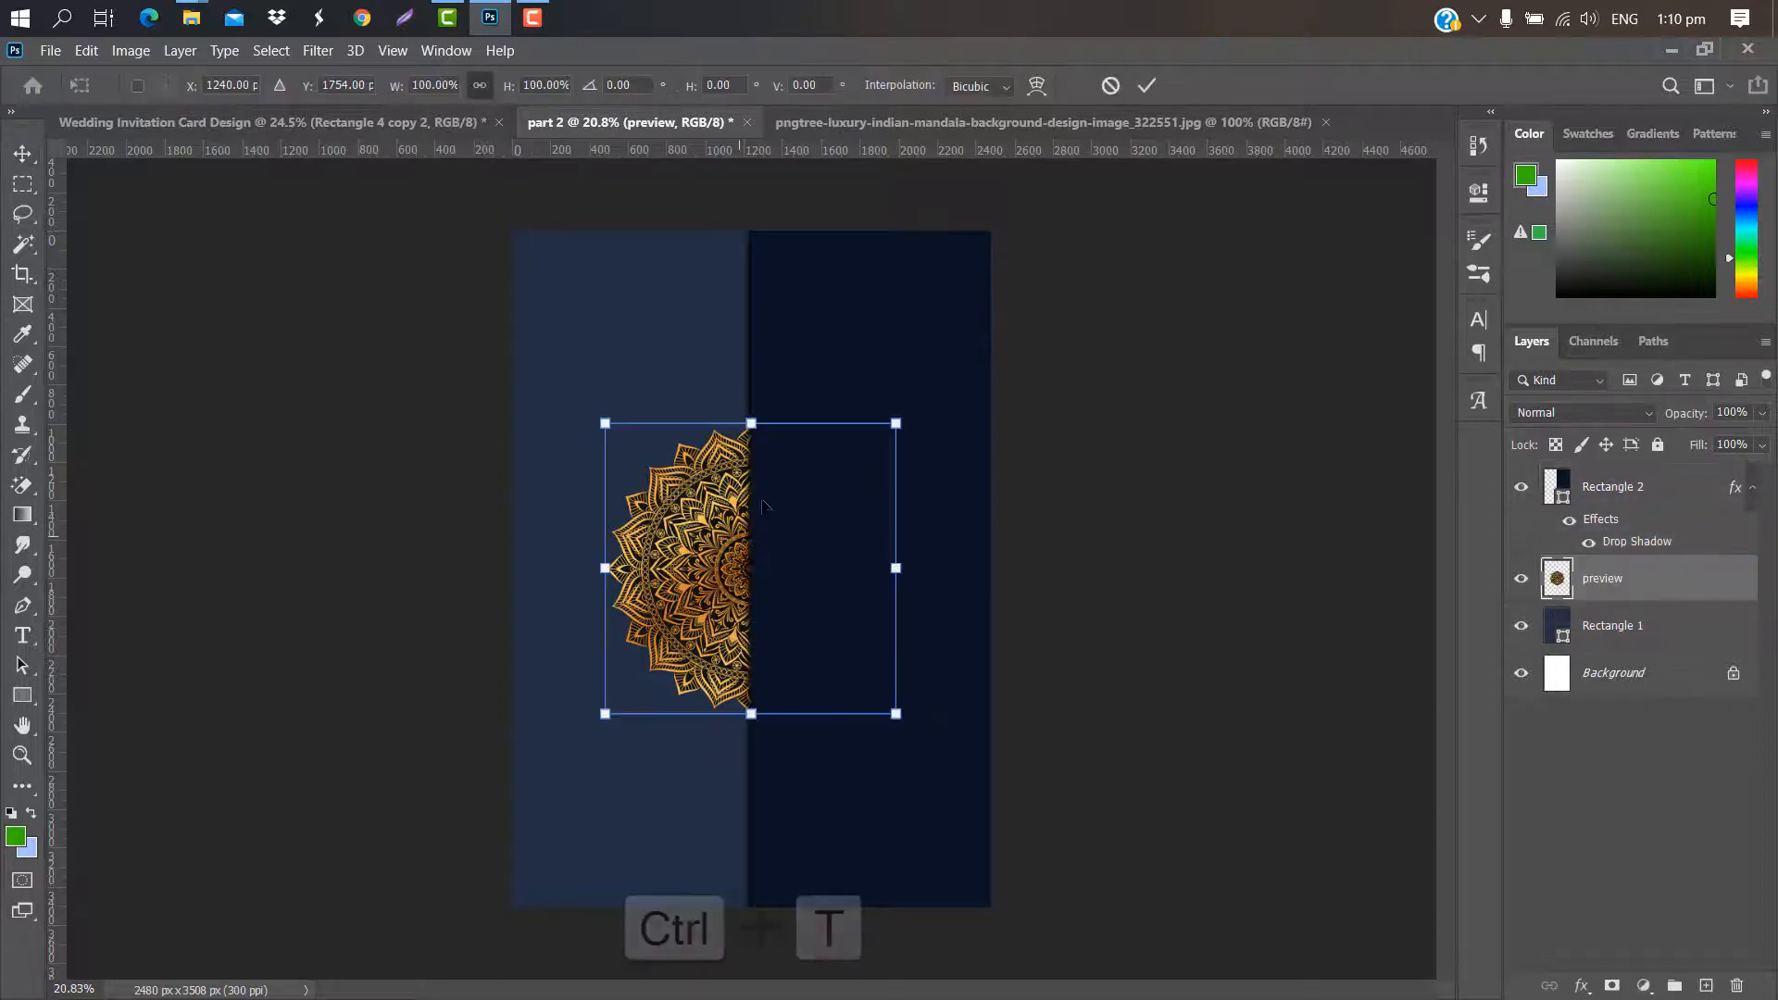
{"action": "left_click_drag", "start_coordinate": [751, 424], "coordinate": [751, 309]}
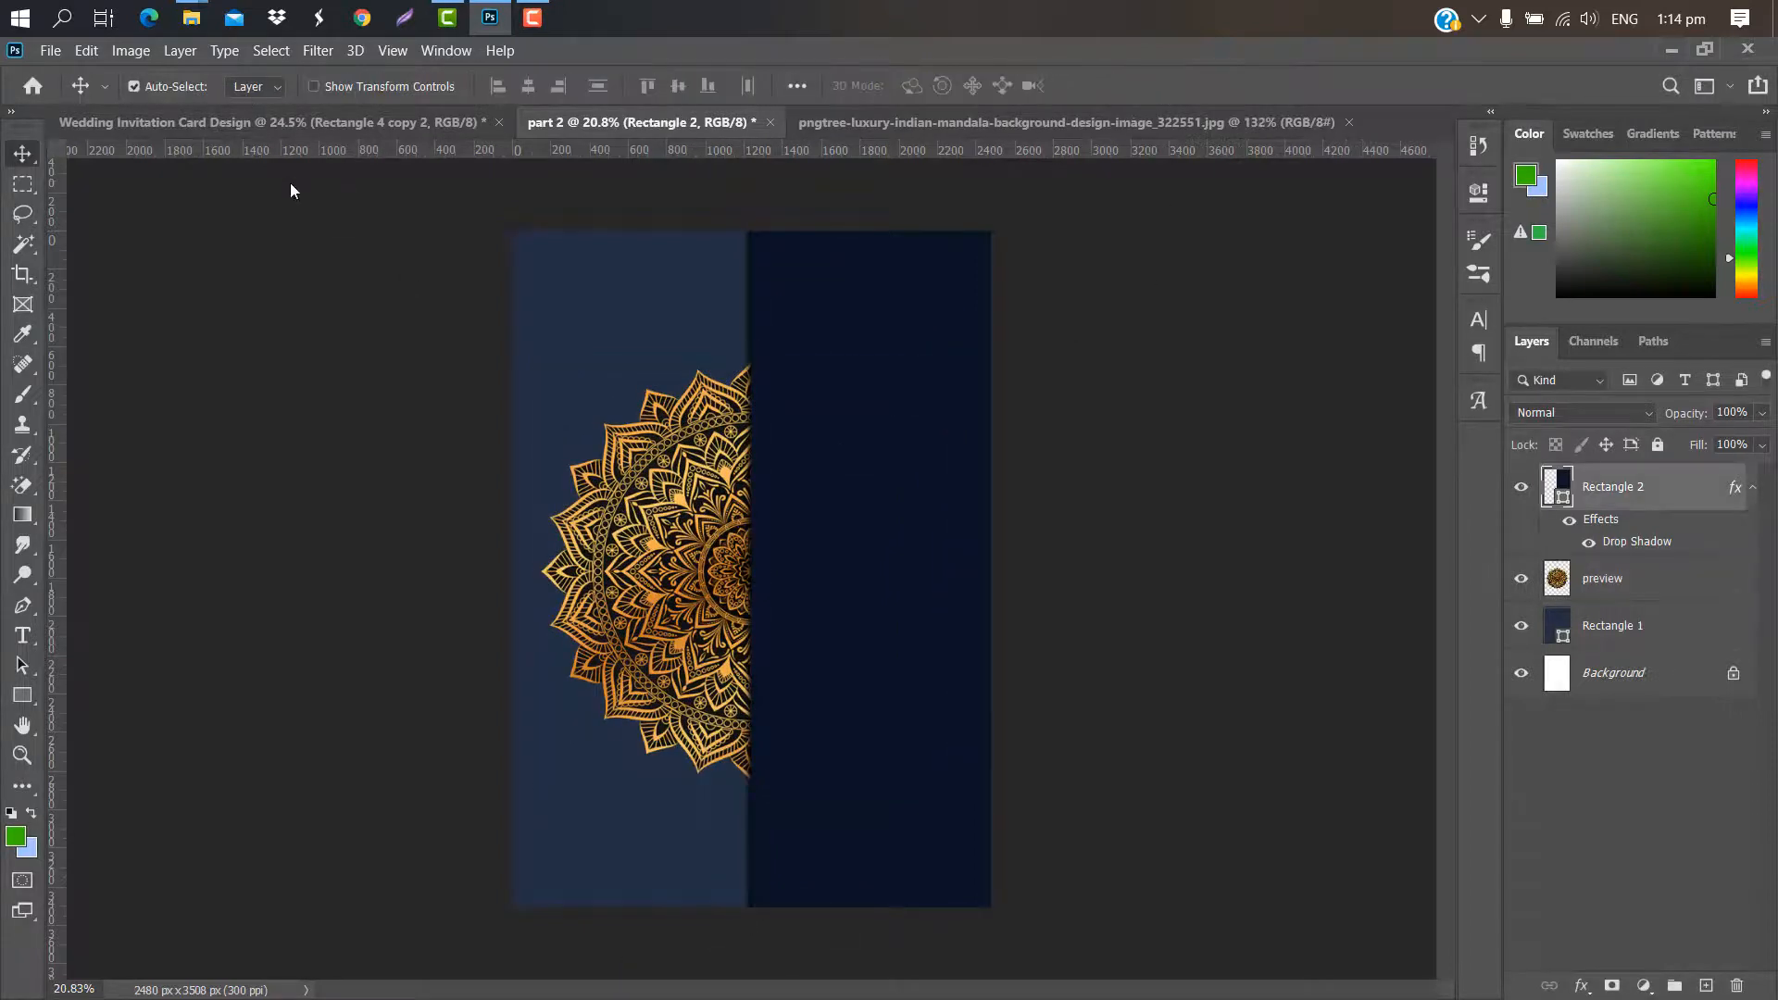
Place the "dsgfhtj" mandala image from the Wedding Invitation Card 2 folder at the card's center, above the right-half rectangle
{"action": "mouse_move", "coordinate": [191, 17]}
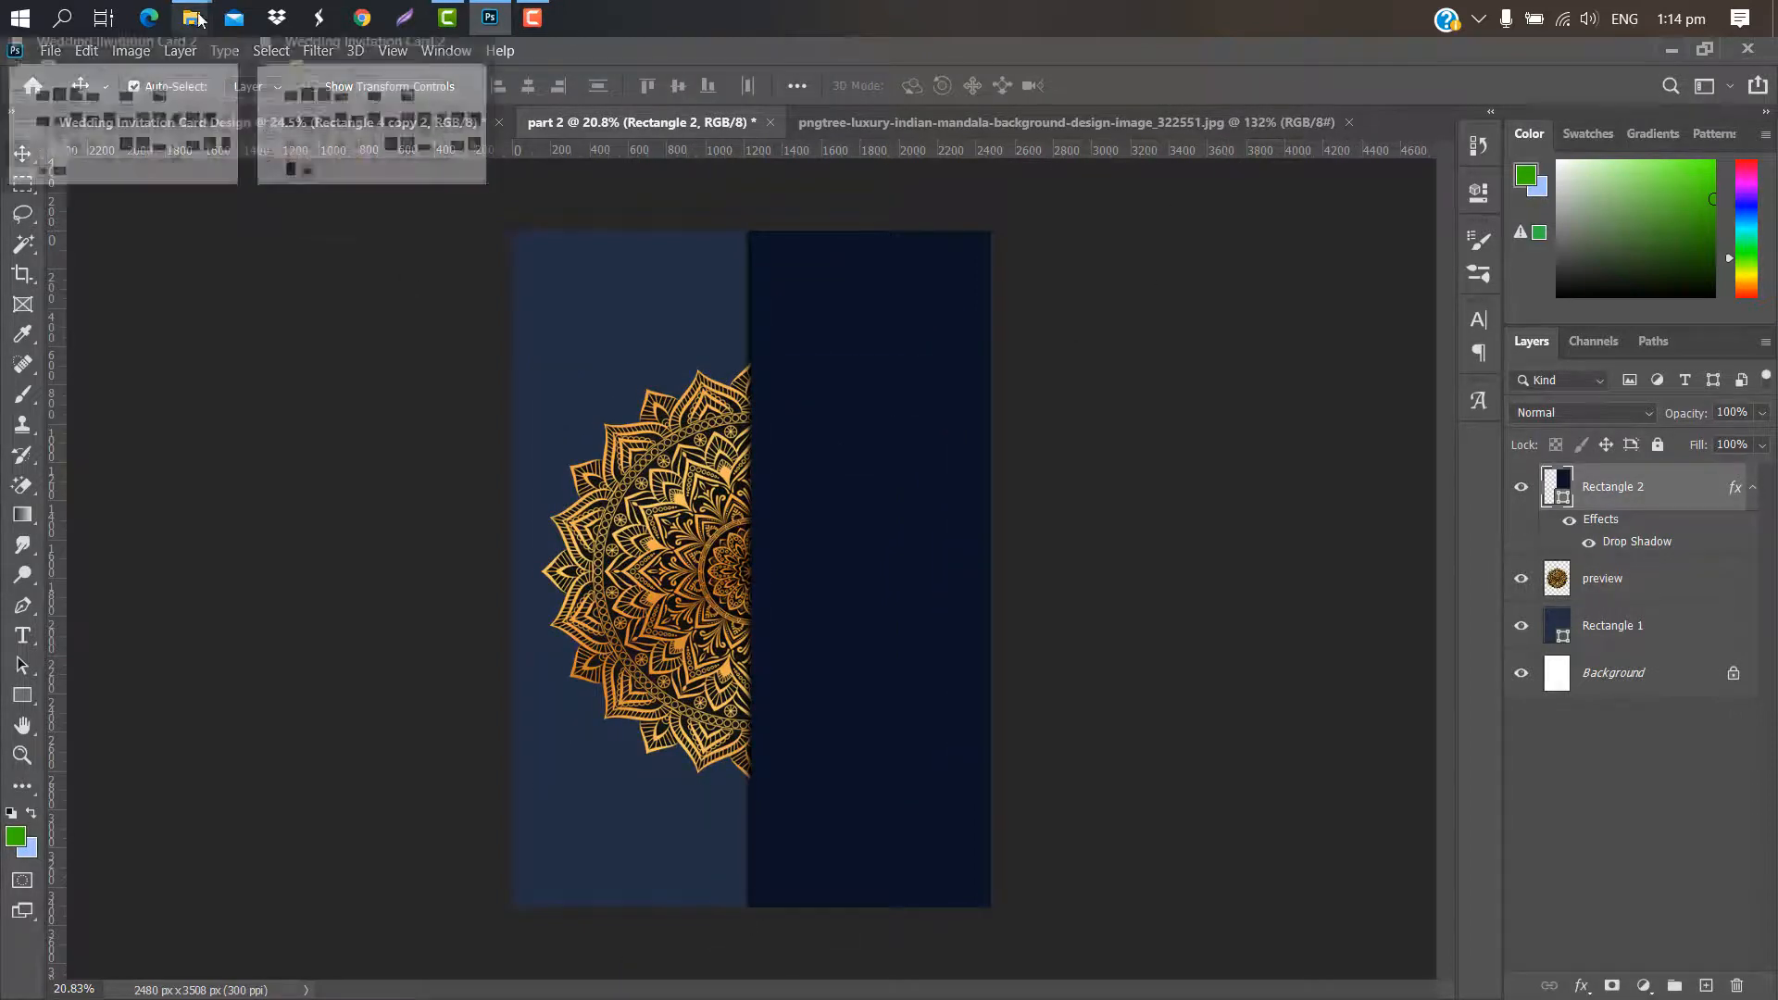
{"action": "left_click", "coordinate": [370, 153]}
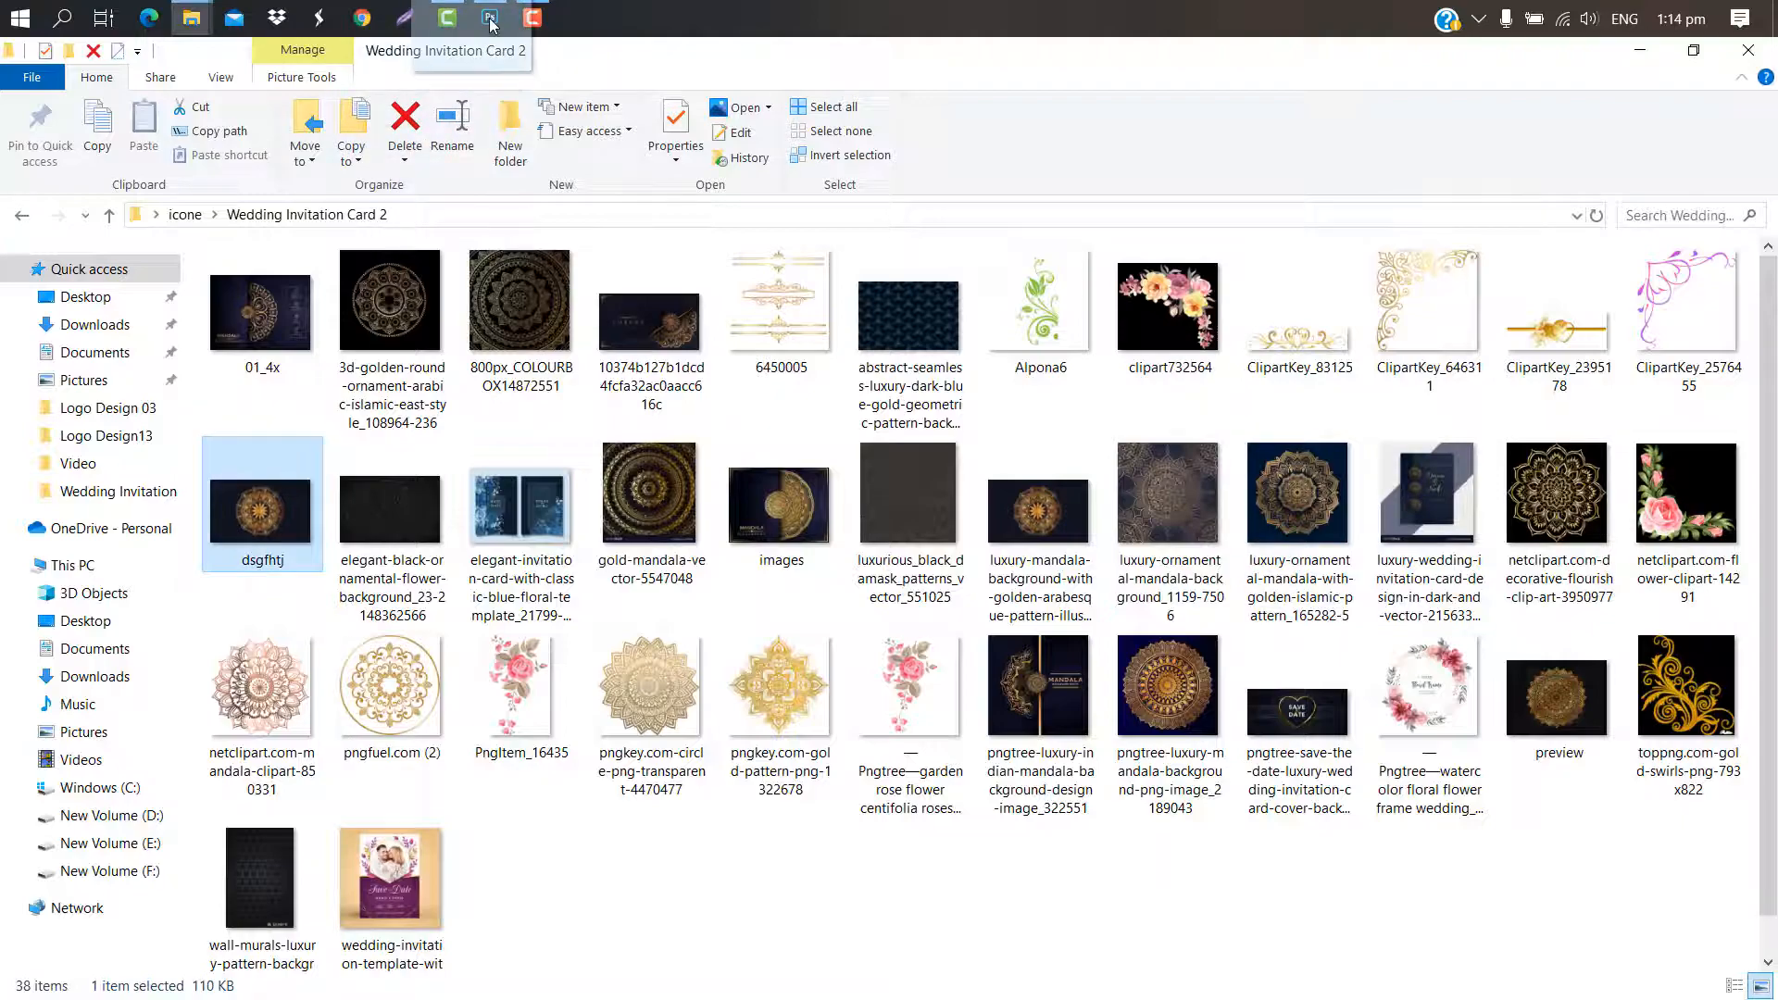
{"action": "left_click_drag", "start_coordinate": [493, 16], "coordinate": [757, 540]}
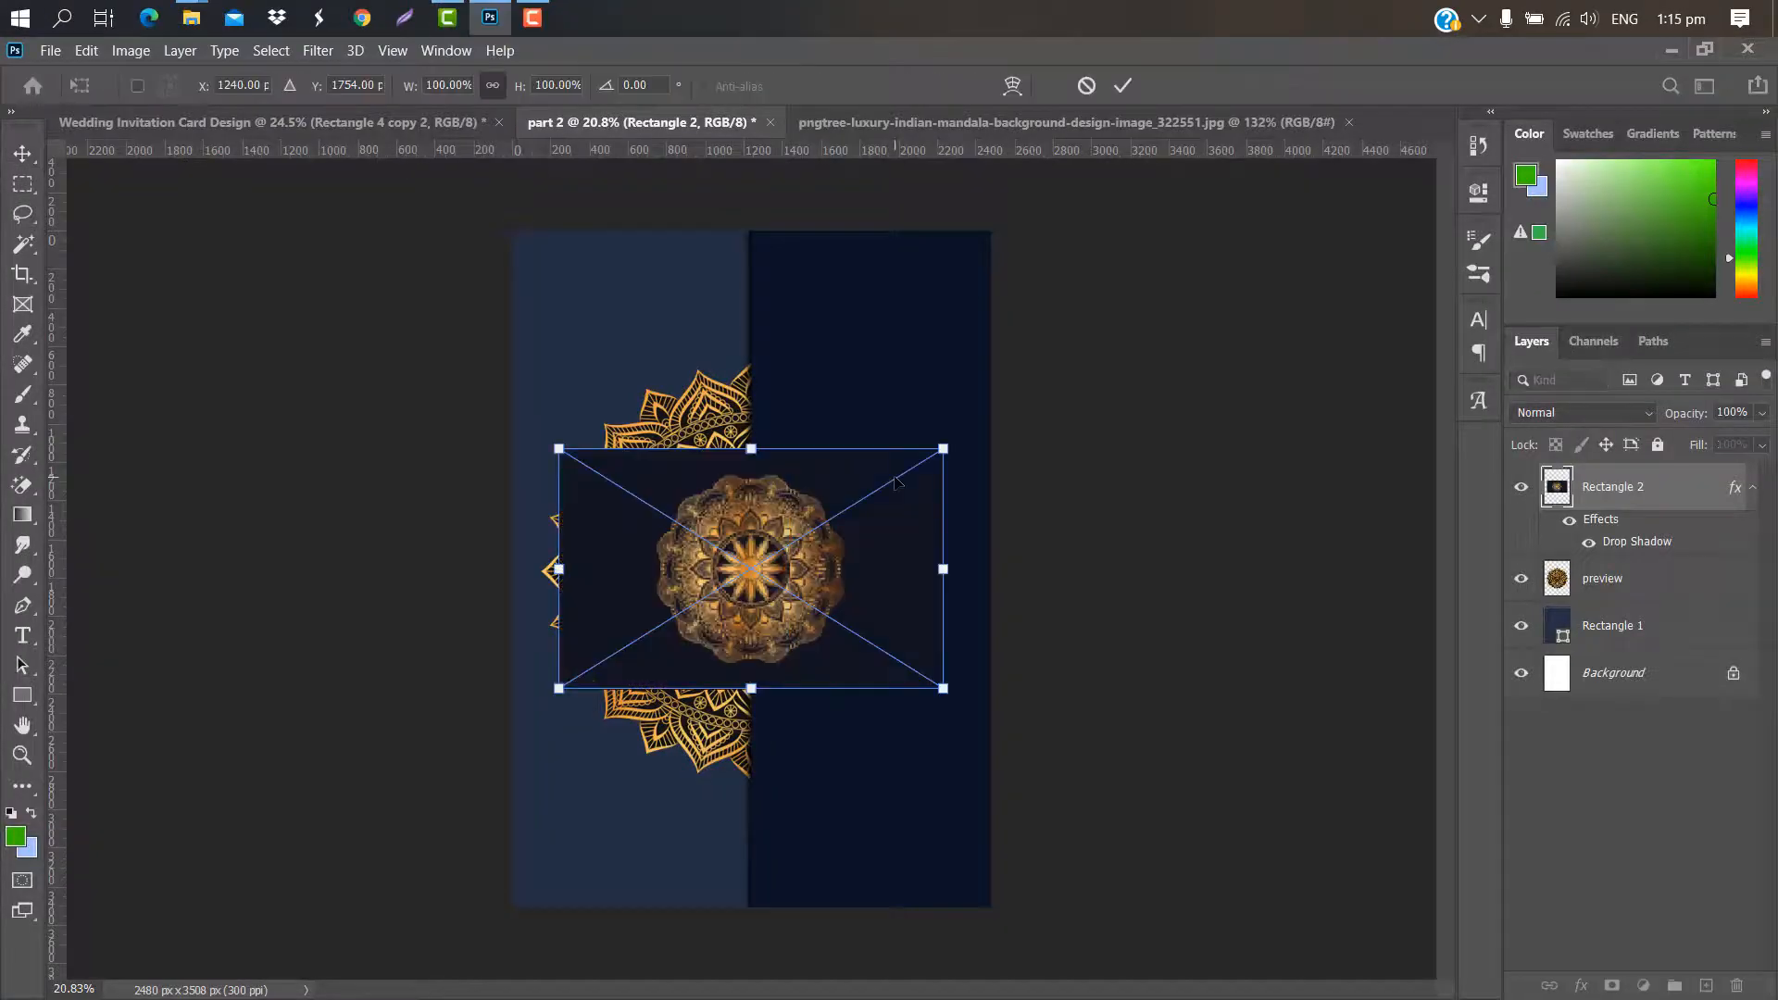
{"action": "key", "text": "Return"}
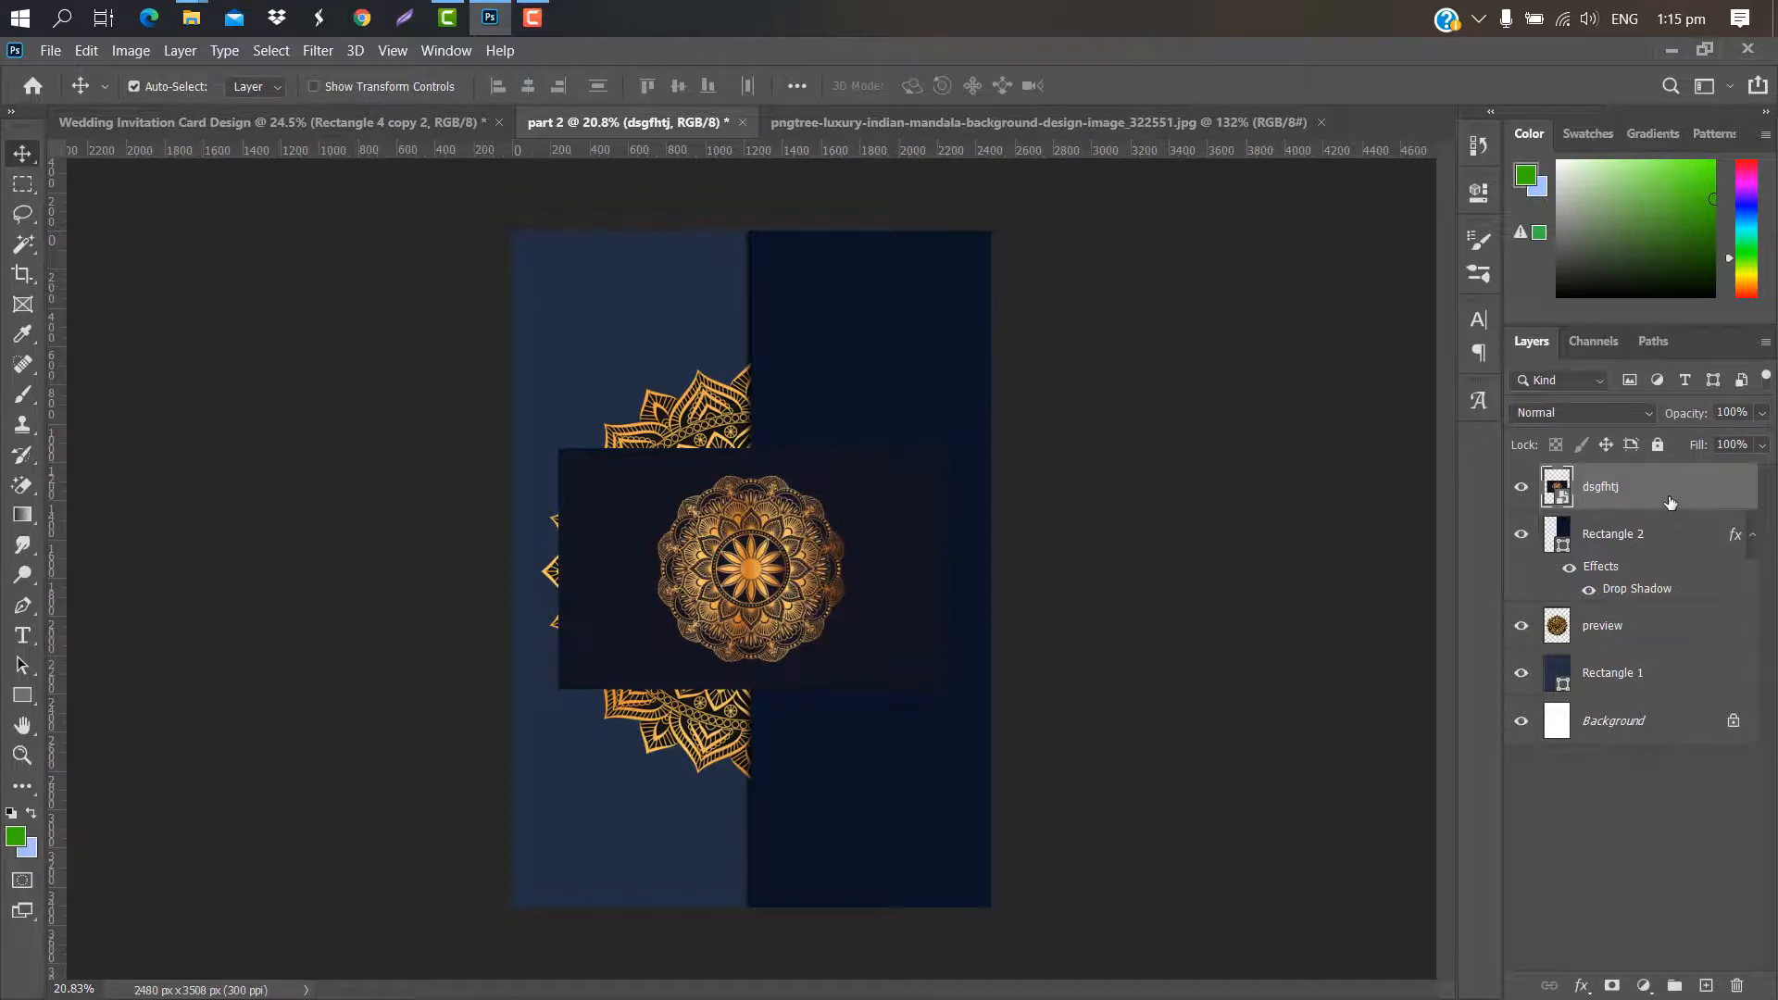
Rasterize the "dsgfhtj" mandala layer and erase its dark background with the Magic Eraser
{"action": "right_click", "coordinate": [1670, 501]}
{"action": "left_click", "coordinate": [1491, 451]}
{"action": "left_click", "coordinate": [18, 488]}
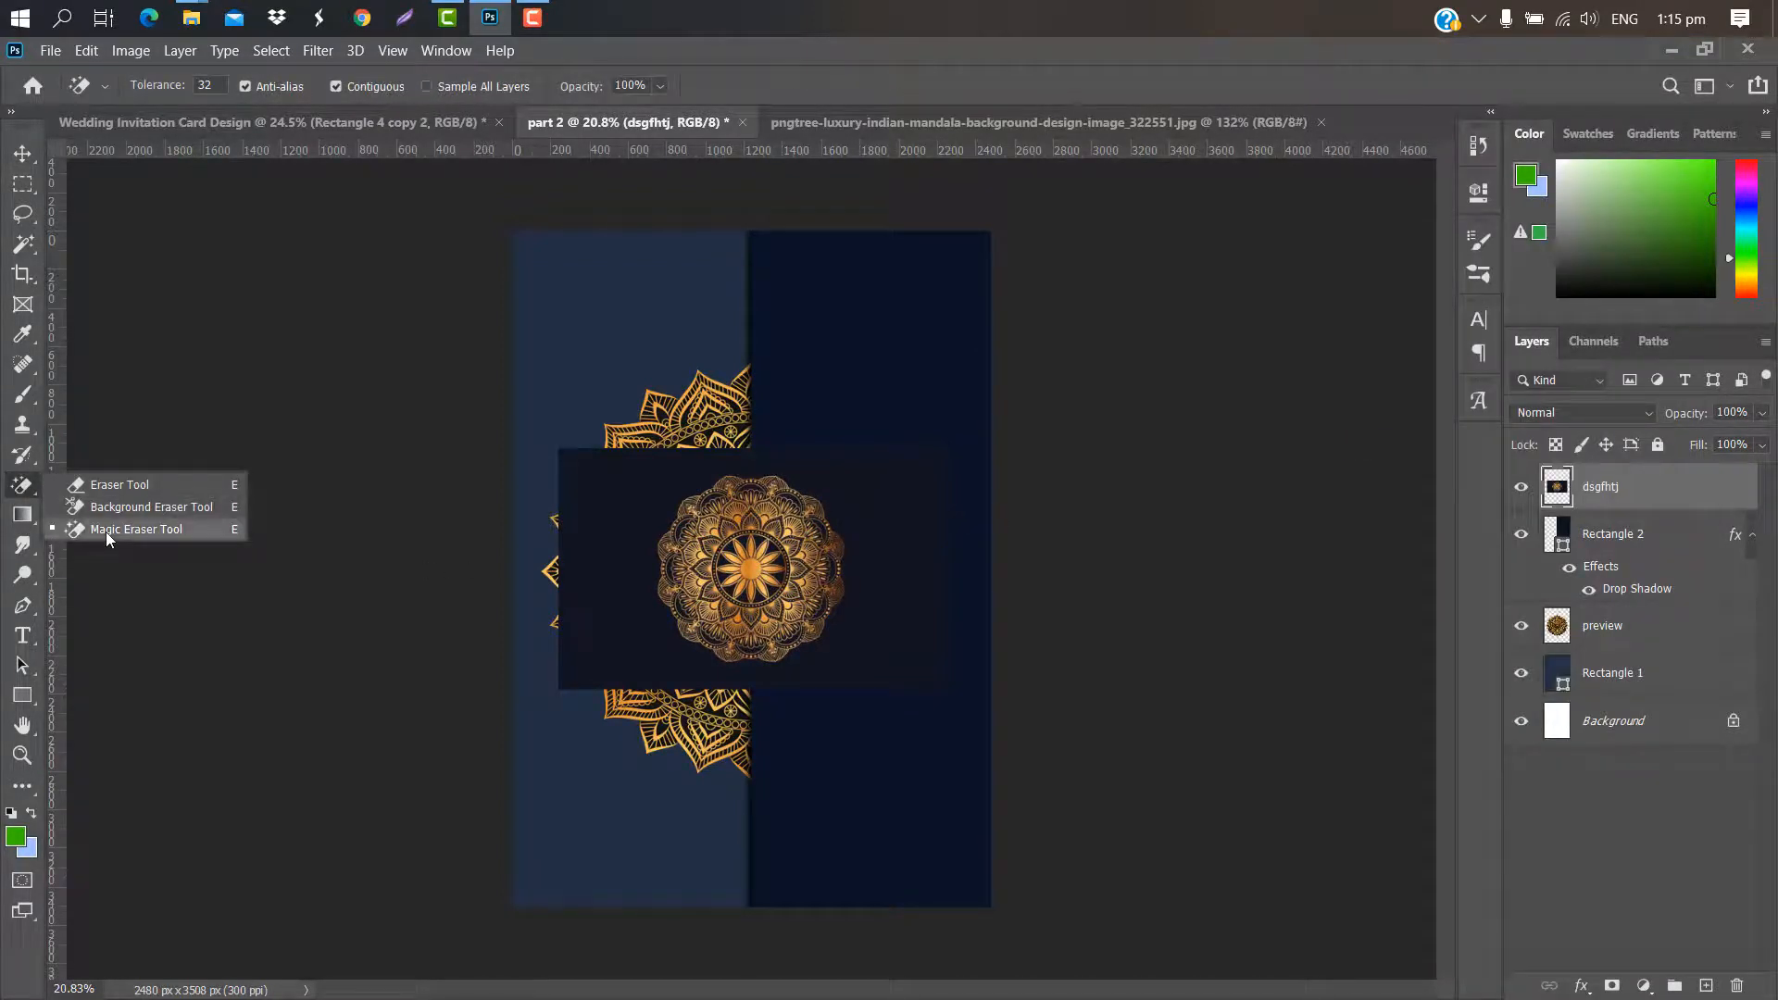
{"action": "left_click", "coordinate": [109, 535]}
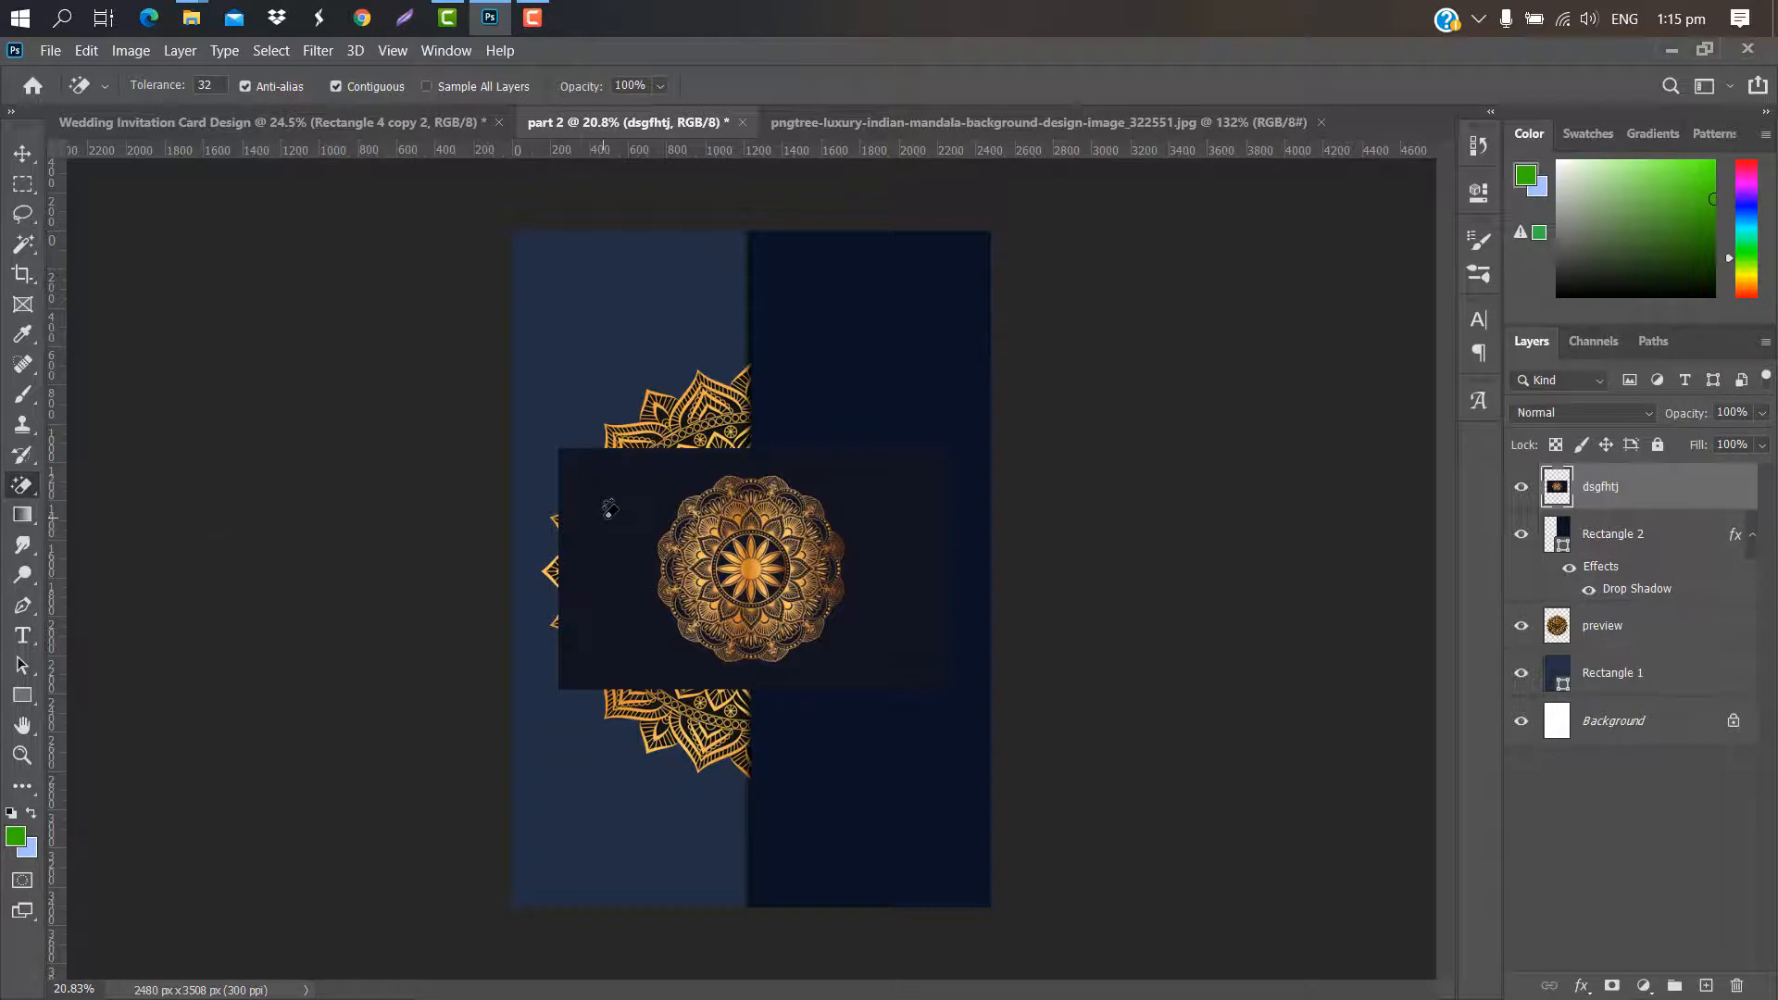
{"action": "left_click", "coordinate": [608, 508]}
Scale the small mandala to about 73% and position it over the border between the two blue panels
{"action": "left_click", "coordinate": [23, 153]}
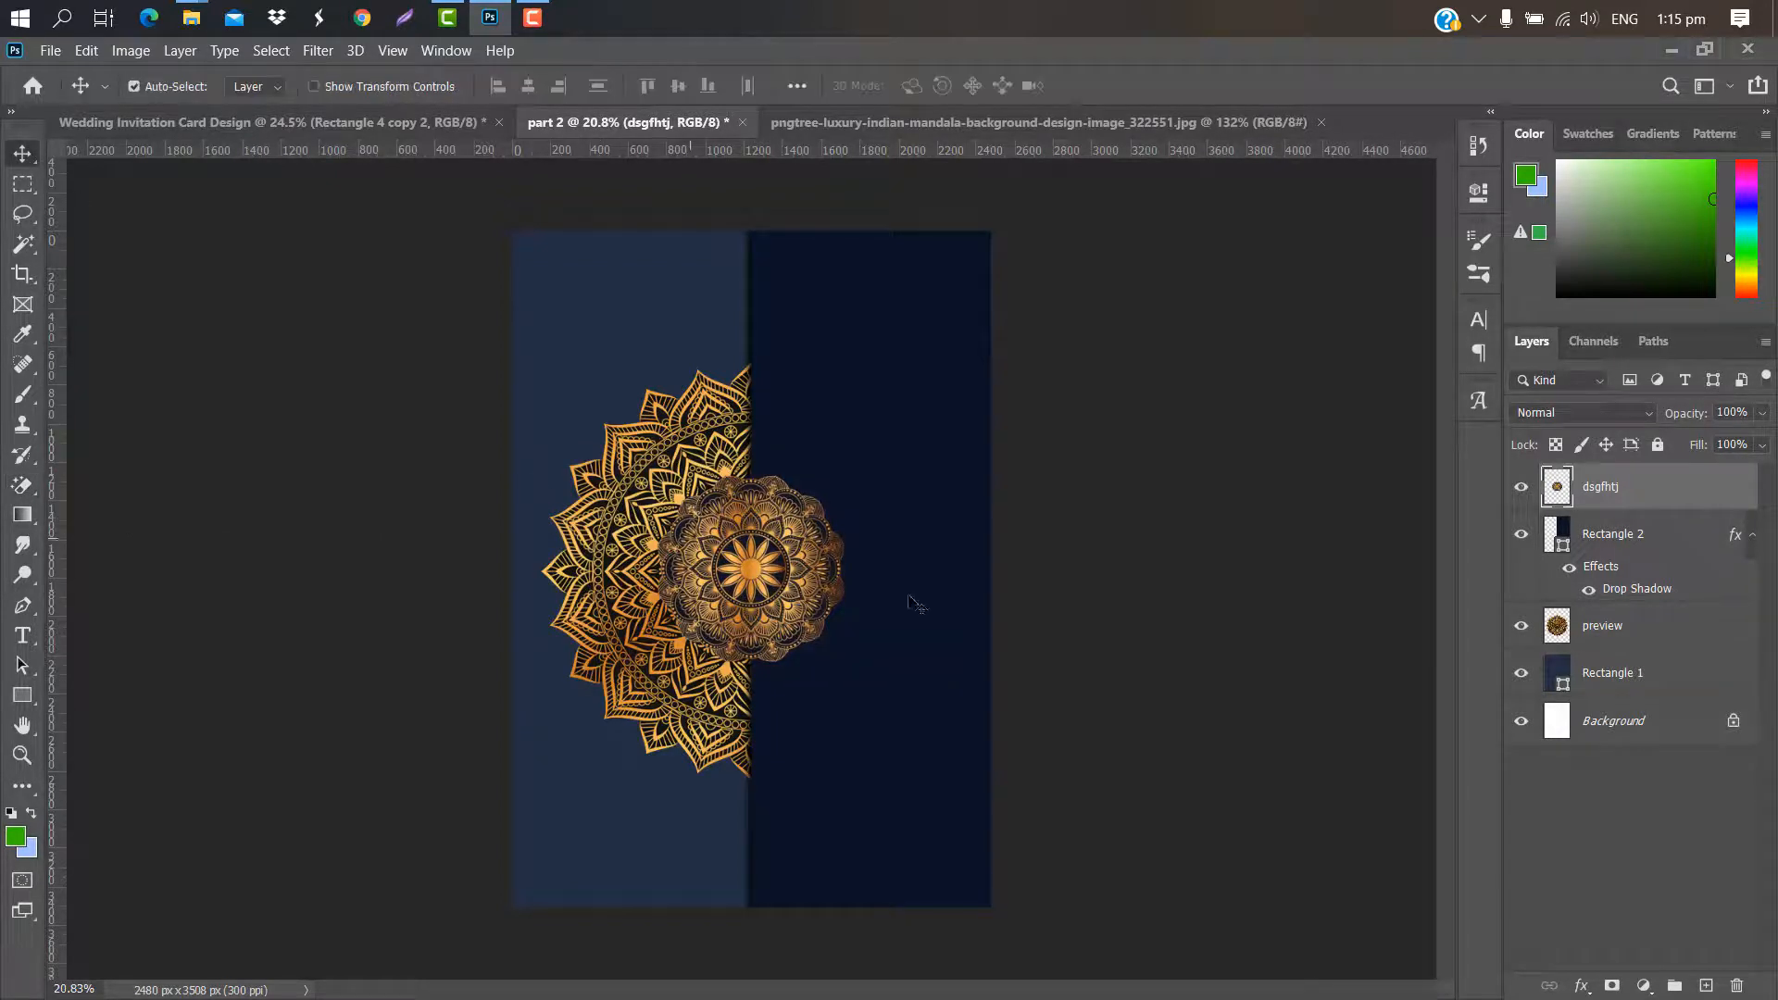
{"action": "key", "text": "ctrl+t"}
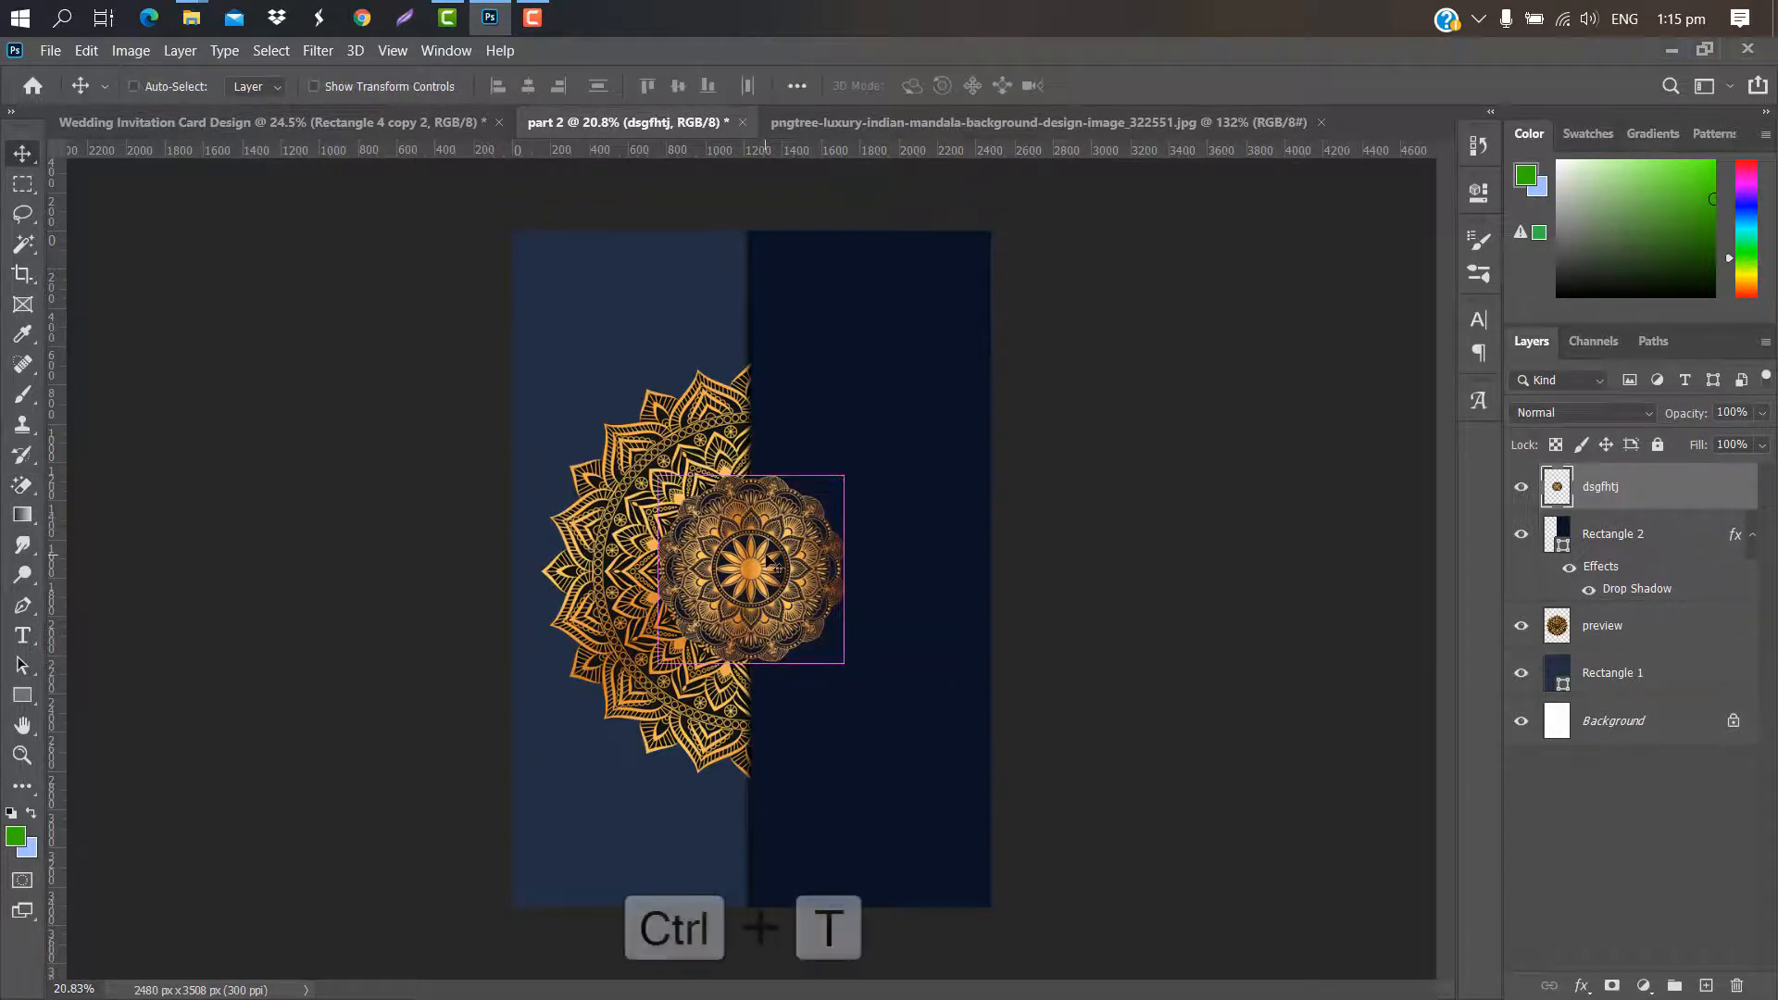
{"action": "mouse_move", "coordinate": [844, 476]}
{"action": "left_mouse_down"}
{"action": "mouse_move", "coordinate": [754, 555]}
{"action": "mouse_move", "coordinate": [832, 504]}
{"action": "left_mouse_up"}
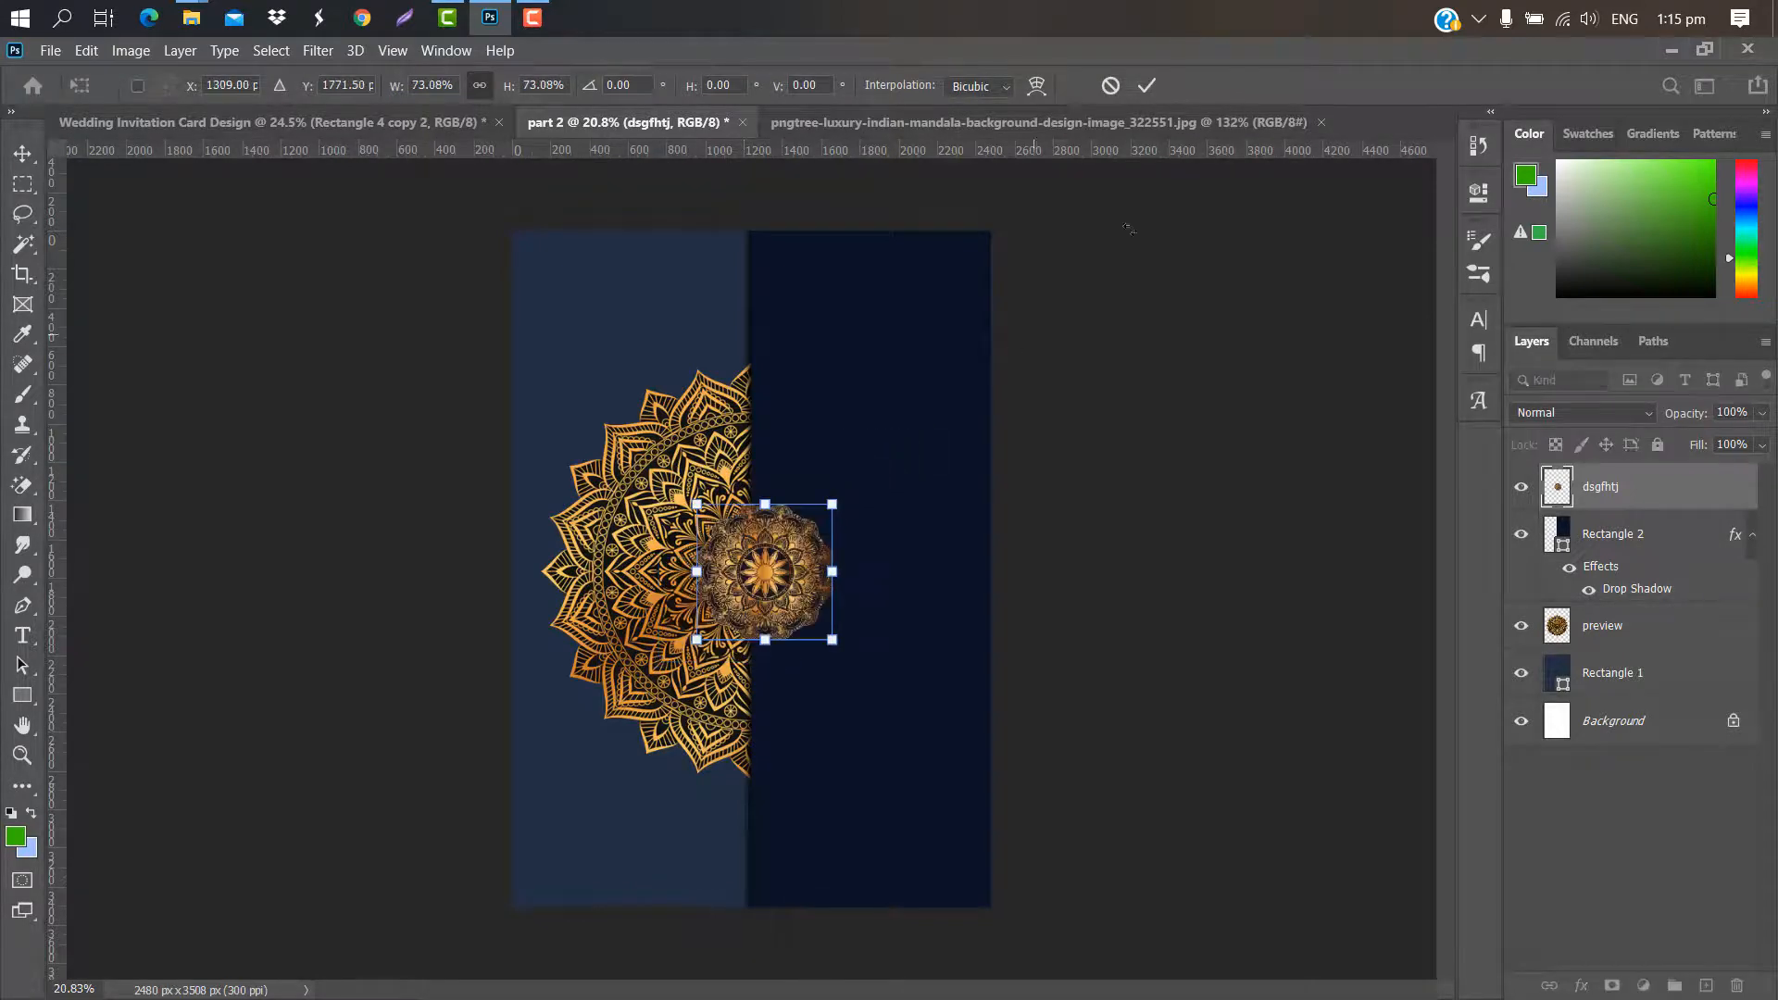
{"action": "left_click", "coordinate": [1146, 88]}
Add a black Multiply drop shadow to the small mandala with 100% opacity, 0 px distance, 25% spread and 43 px size
{"action": "double_click", "coordinate": [1696, 498]}
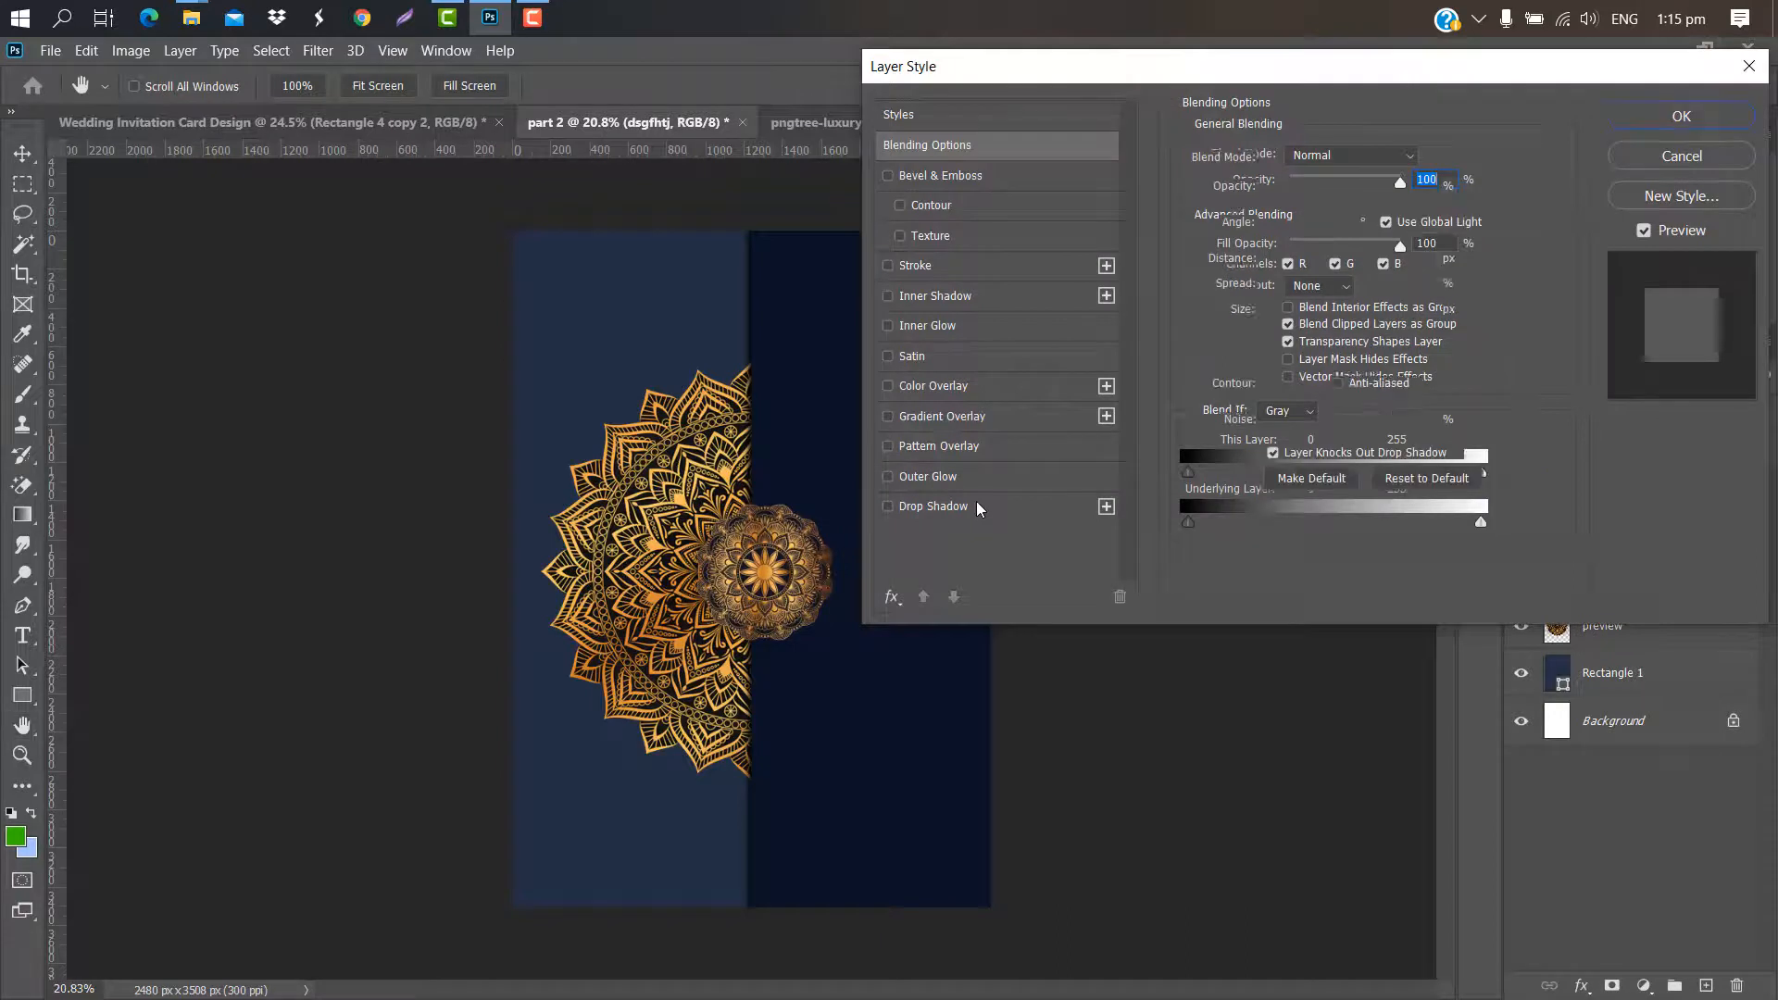
{"action": "left_click", "coordinate": [976, 502]}
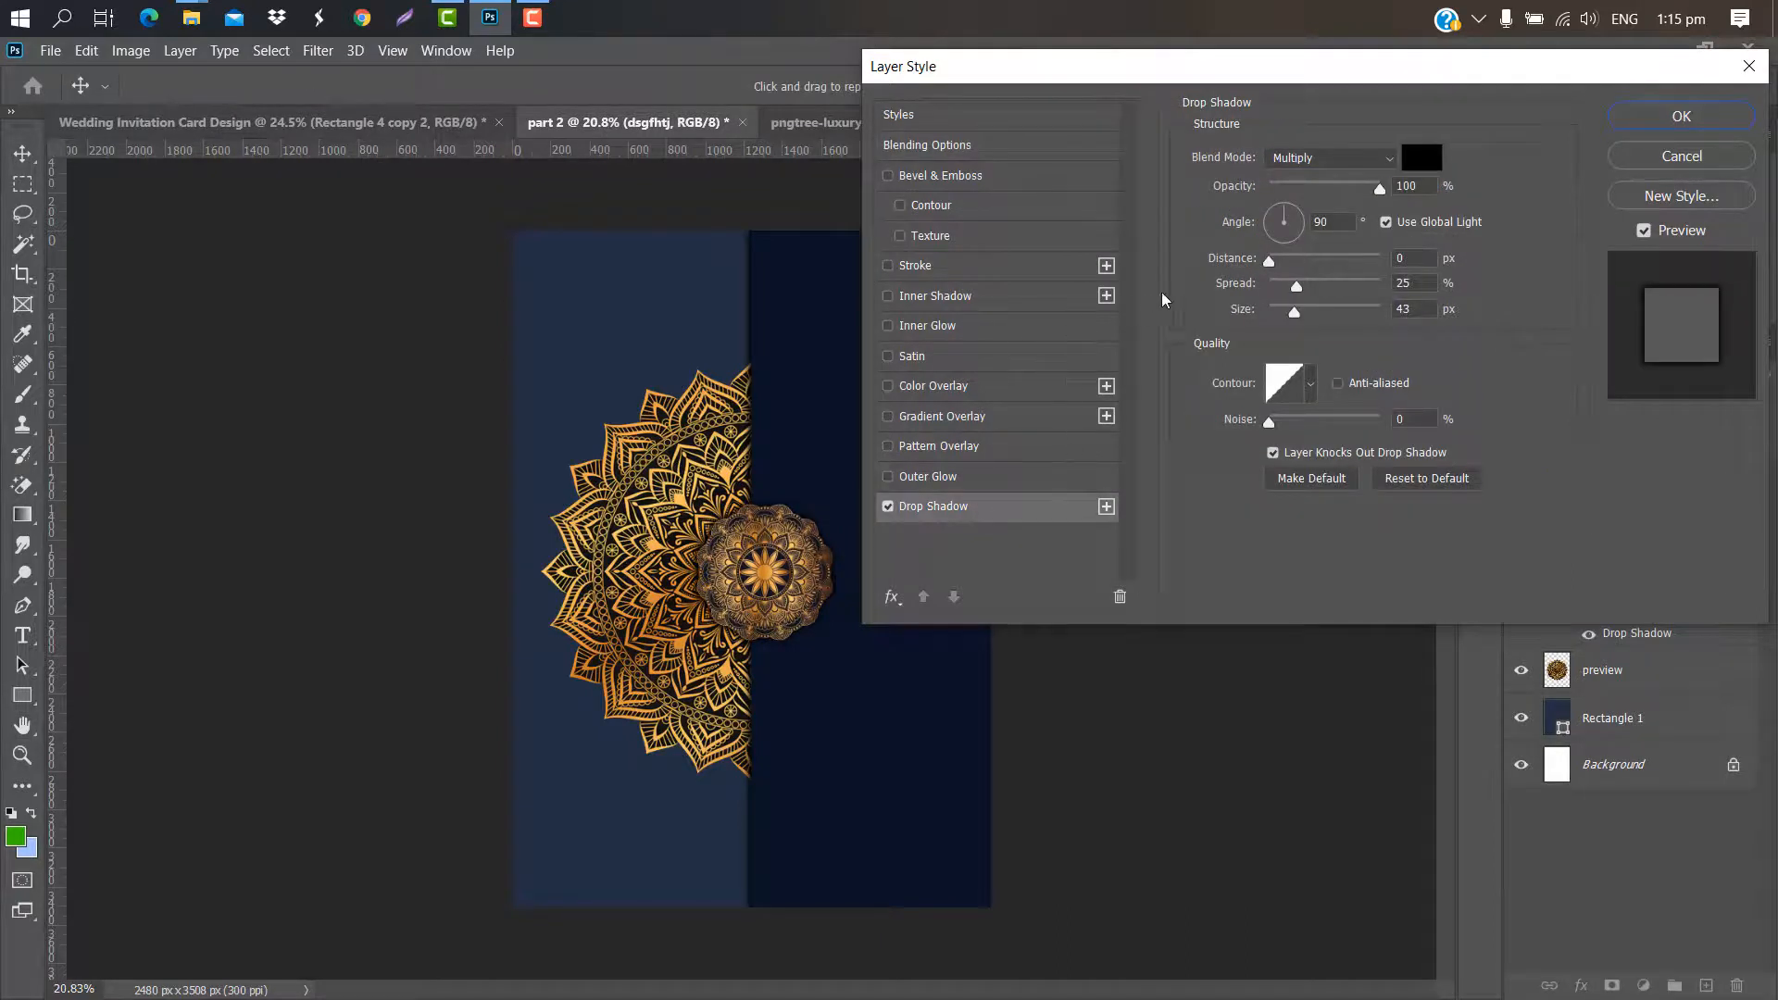
{"action": "left_click", "coordinate": [1664, 119]}
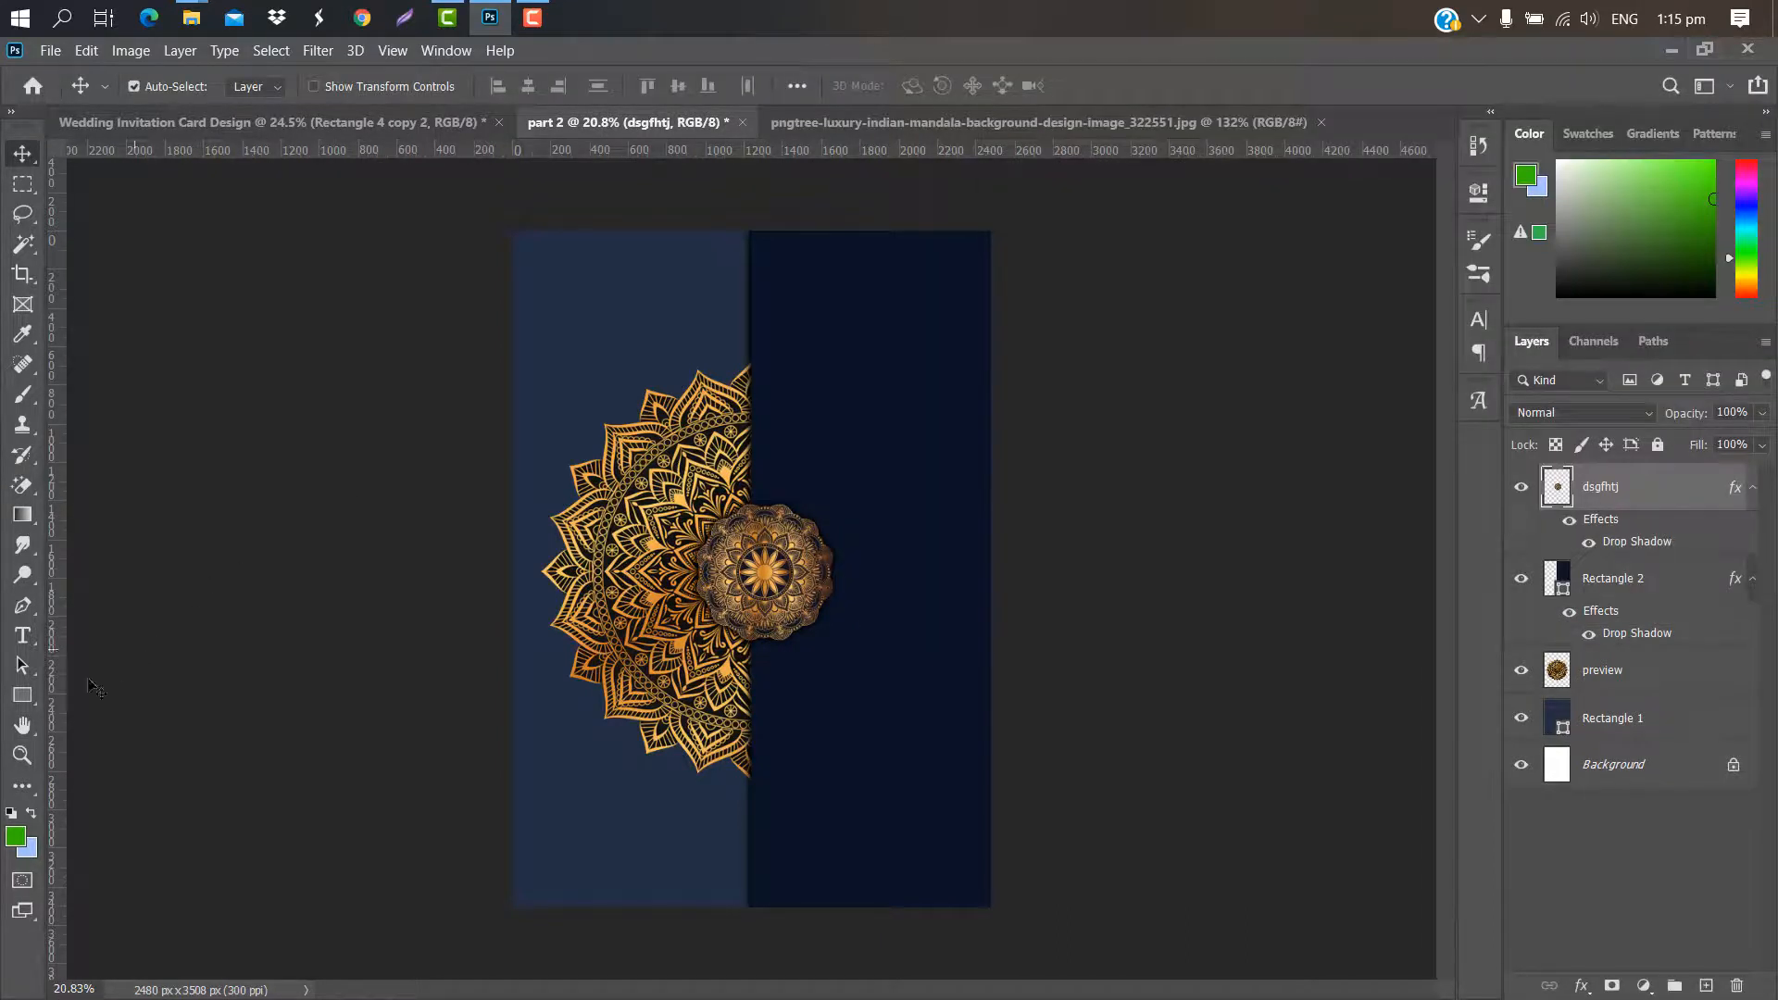
Draw a vertical strip about 95 px by 3813 px through the small mandala, spanning the card's height, and apply a gold gradient overlay
{"action": "left_click", "coordinate": [23, 696]}
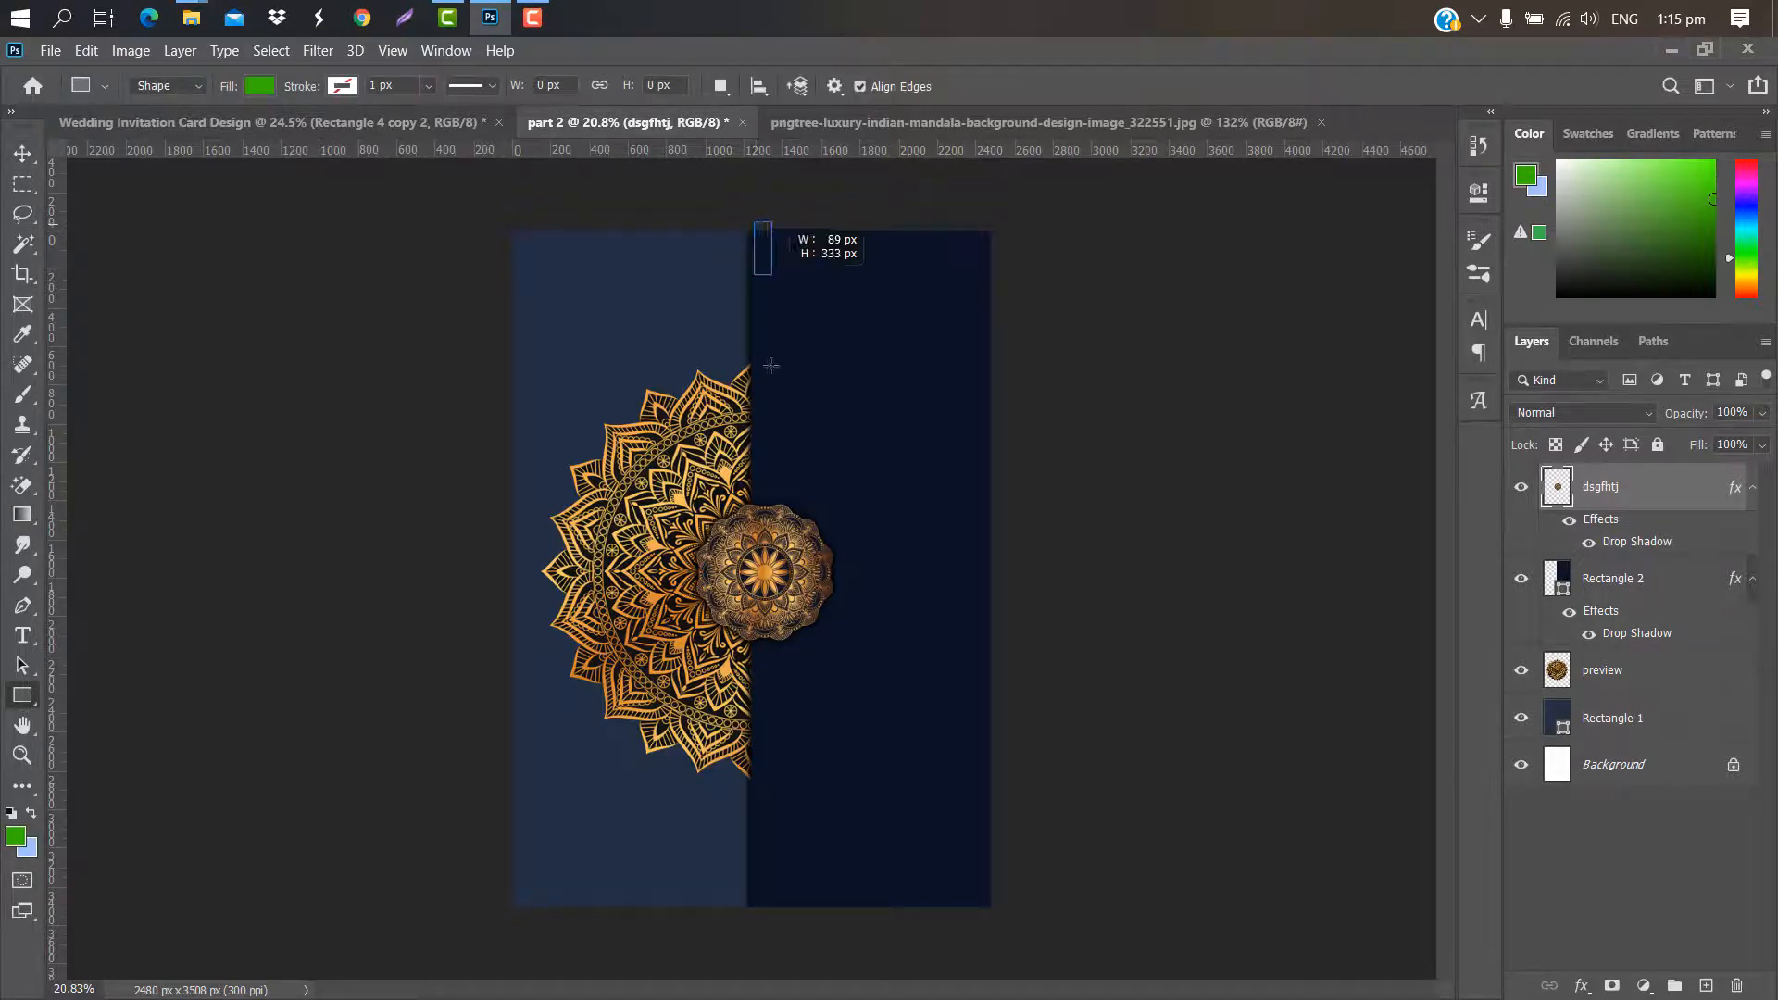
{"action": "left_click_drag", "start_coordinate": [769, 782], "coordinate": [773, 957]}
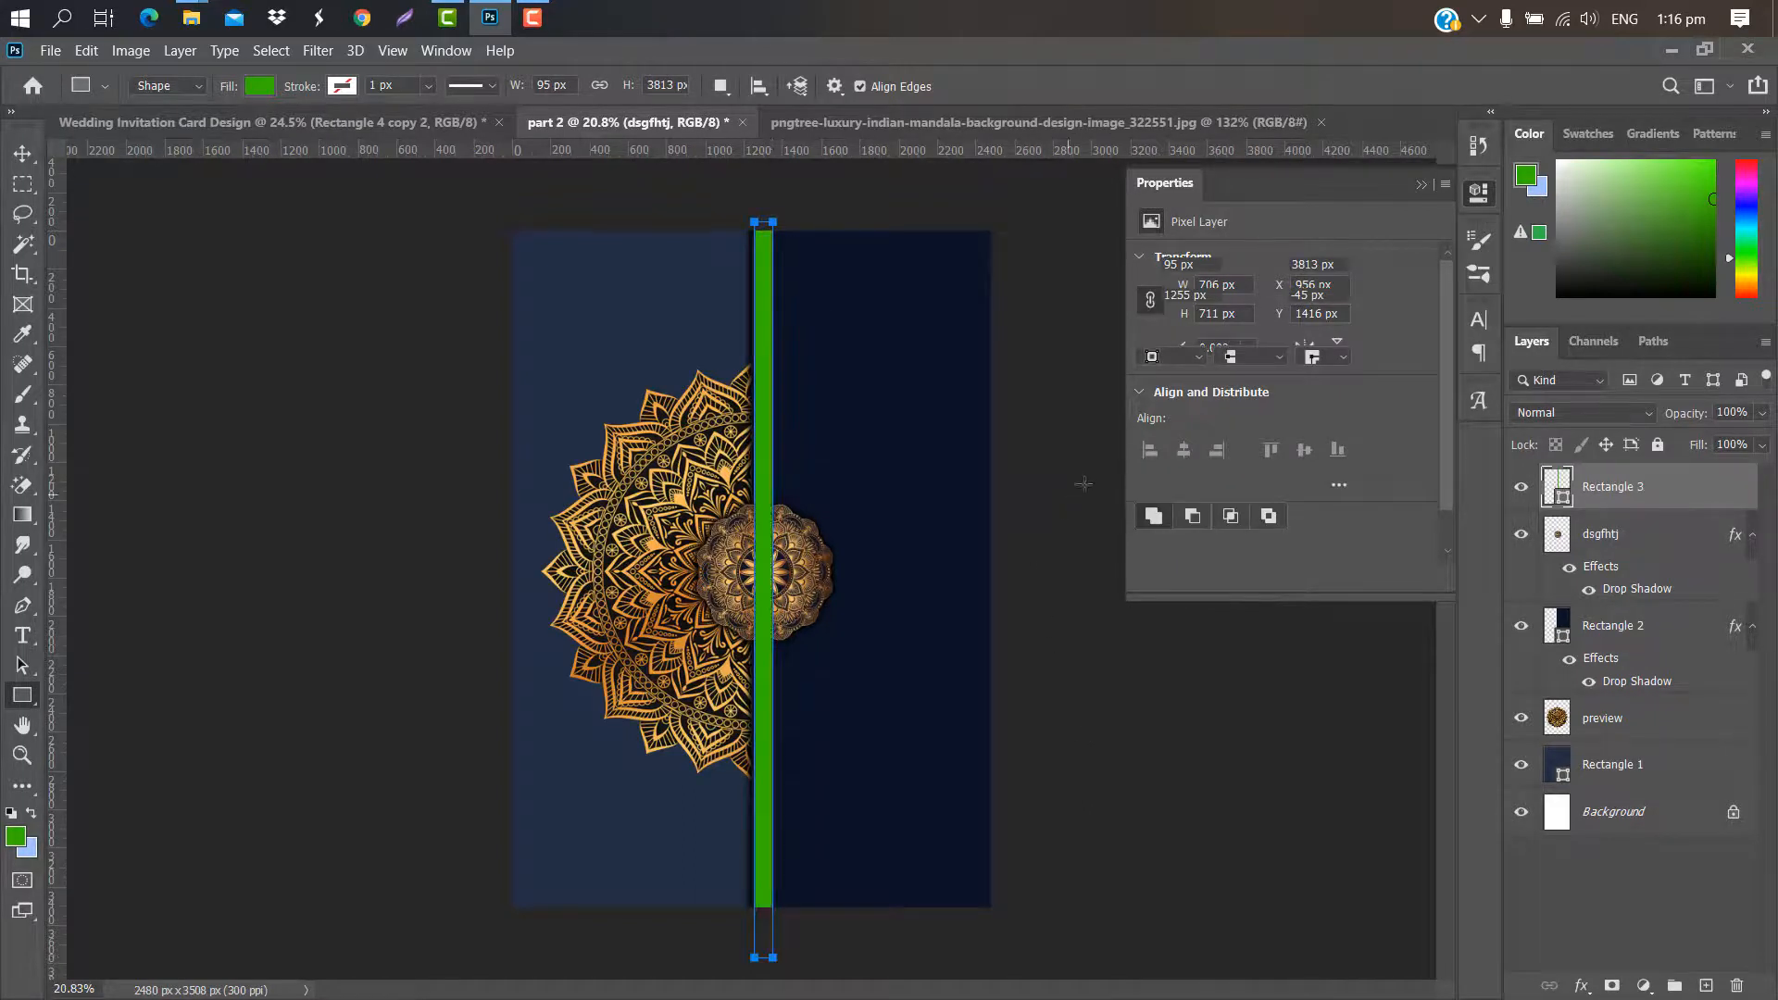
{"action": "left_click", "coordinate": [1420, 186]}
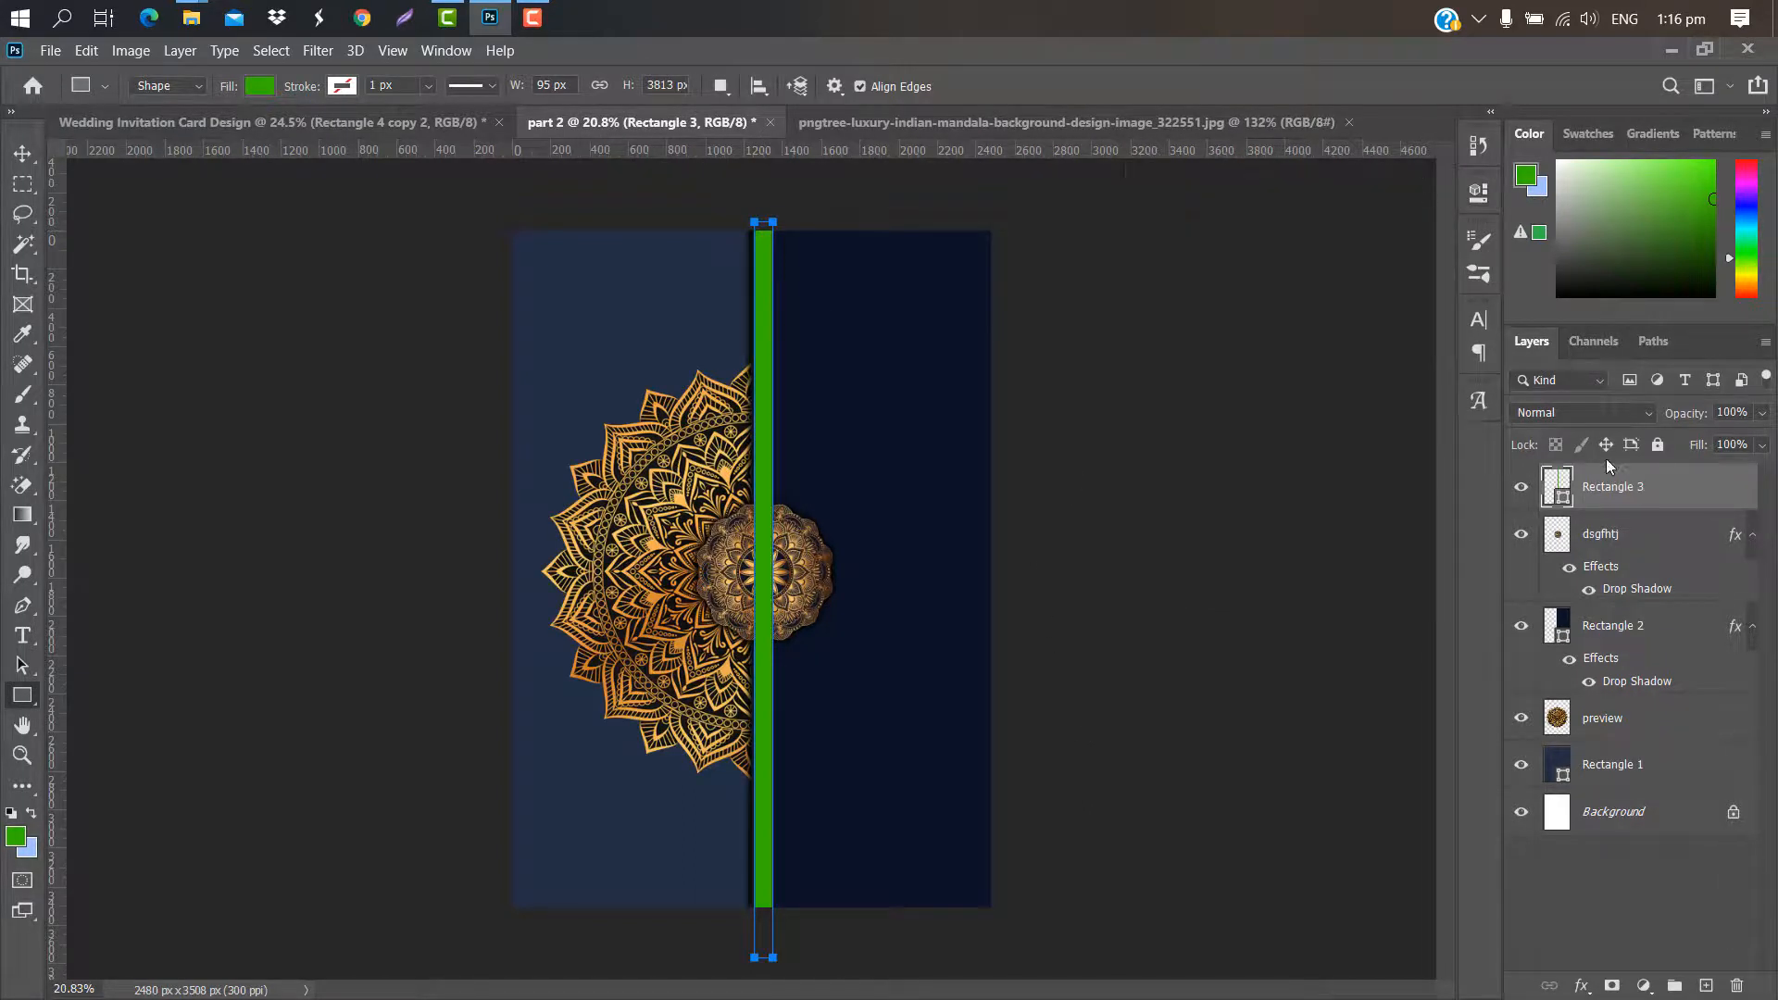
{"action": "double_click", "coordinate": [1702, 496]}
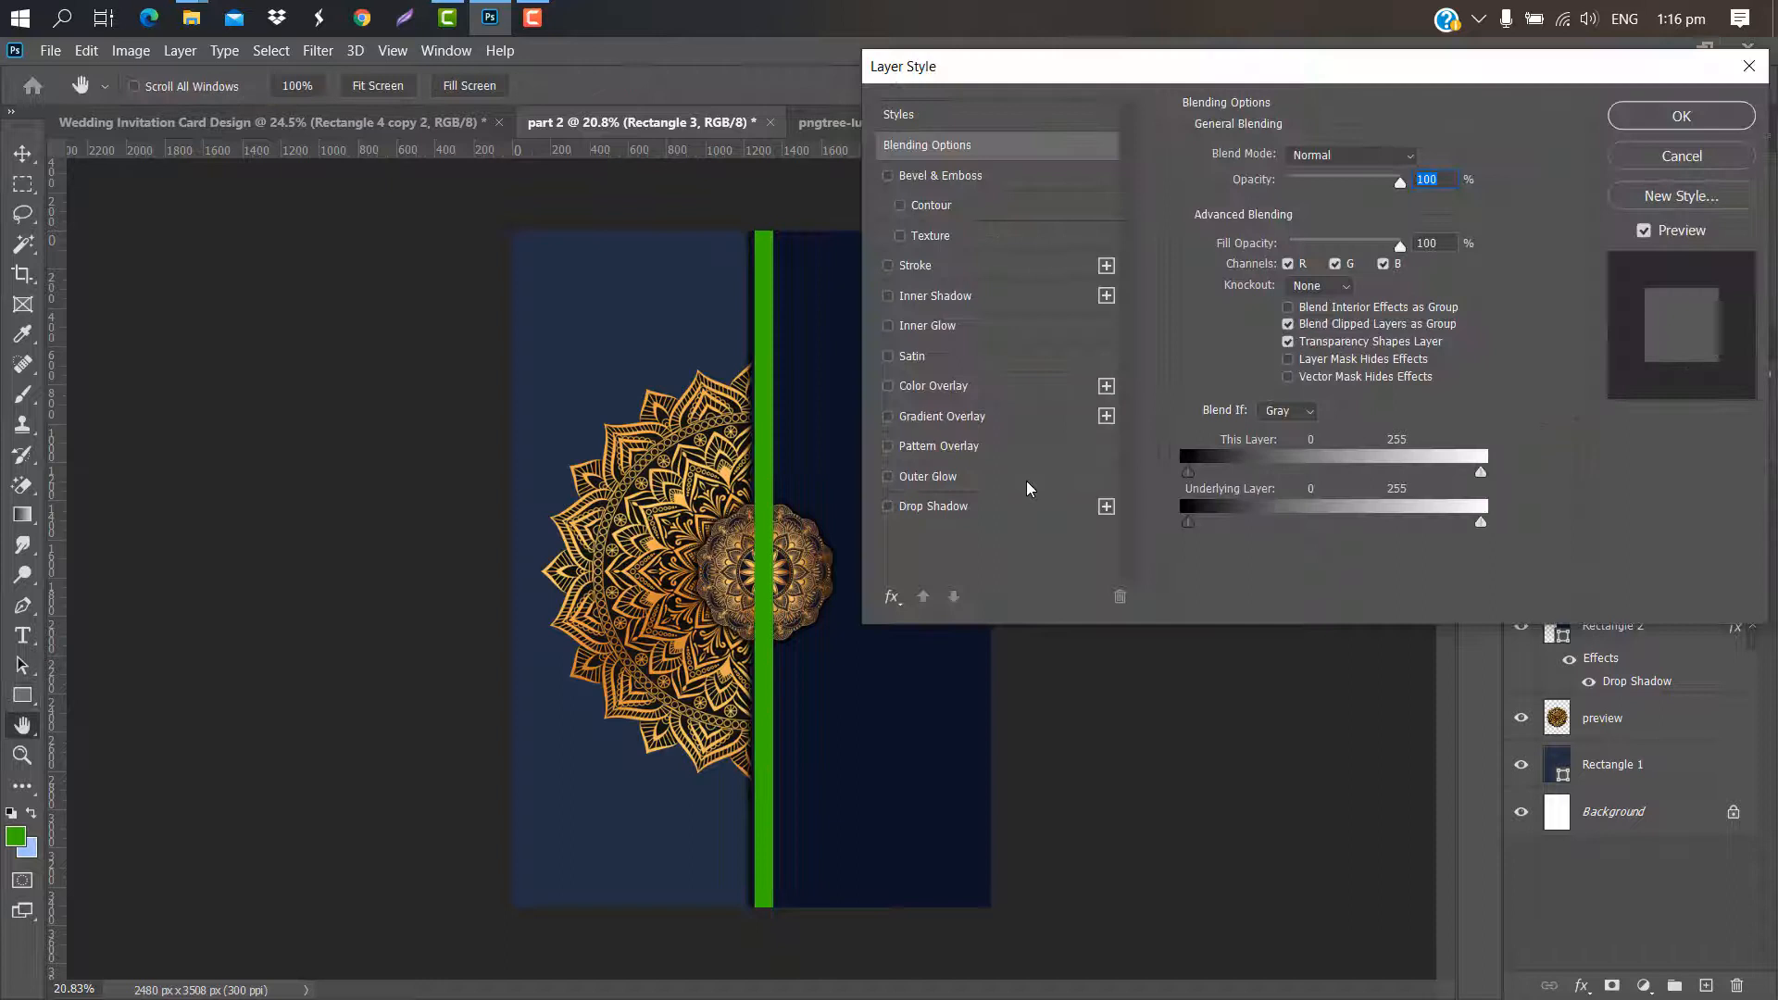
{"action": "left_click", "coordinate": [1031, 416]}
{"action": "left_click", "coordinate": [1659, 116]}
Adjust the gold strip's position near the panel border and move its layer between the small mandala and the right-half rectangle
{"action": "key", "text": "ctrl+t"}
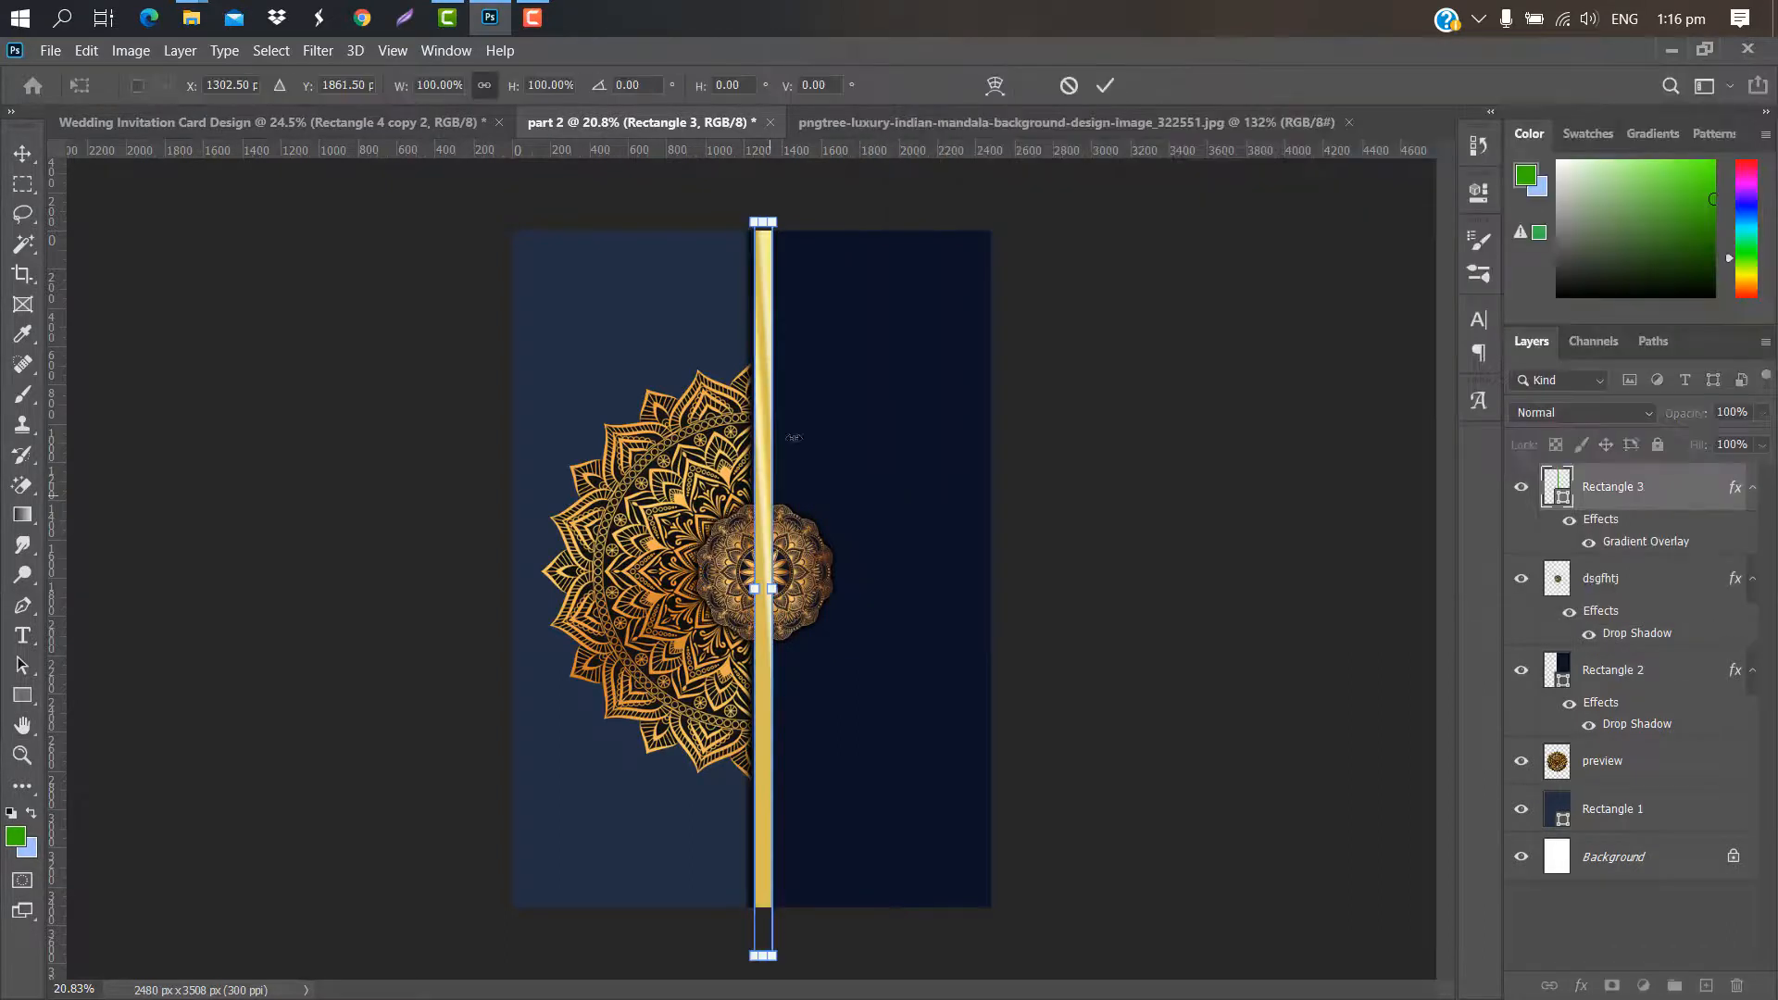
{"action": "left_click_drag", "start_coordinate": [766, 449], "coordinate": [776, 444]}
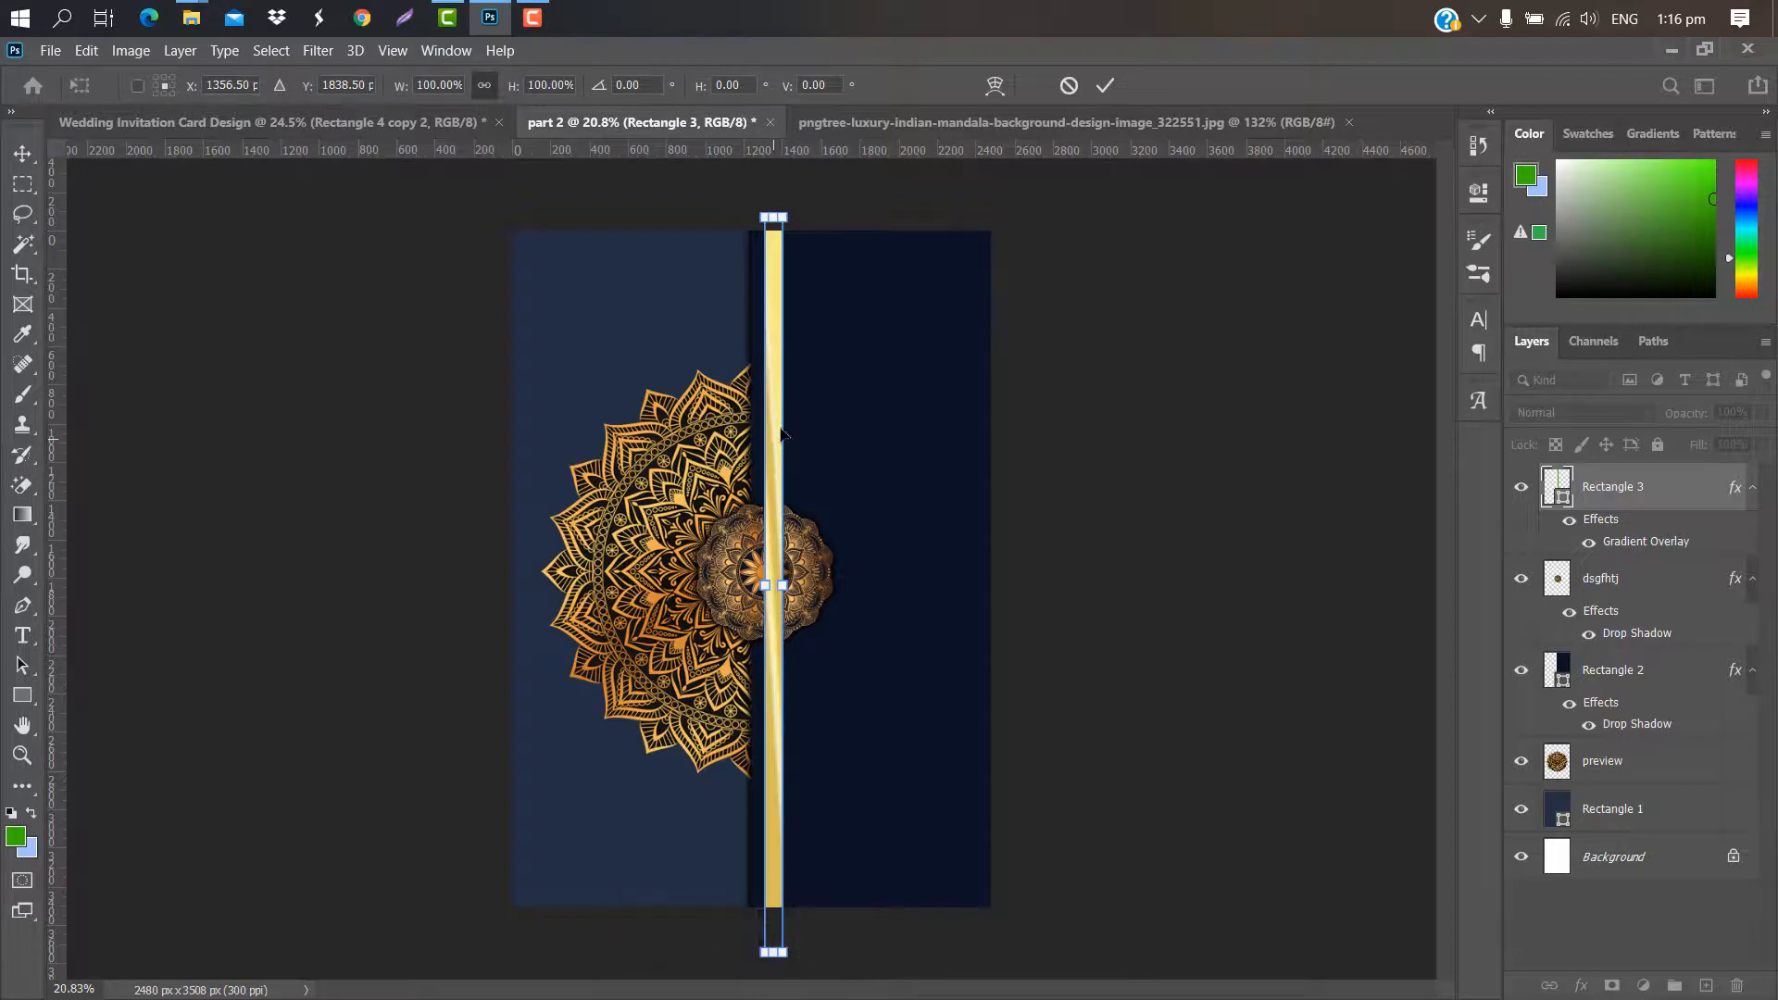
{"action": "left_click", "coordinate": [1106, 86]}
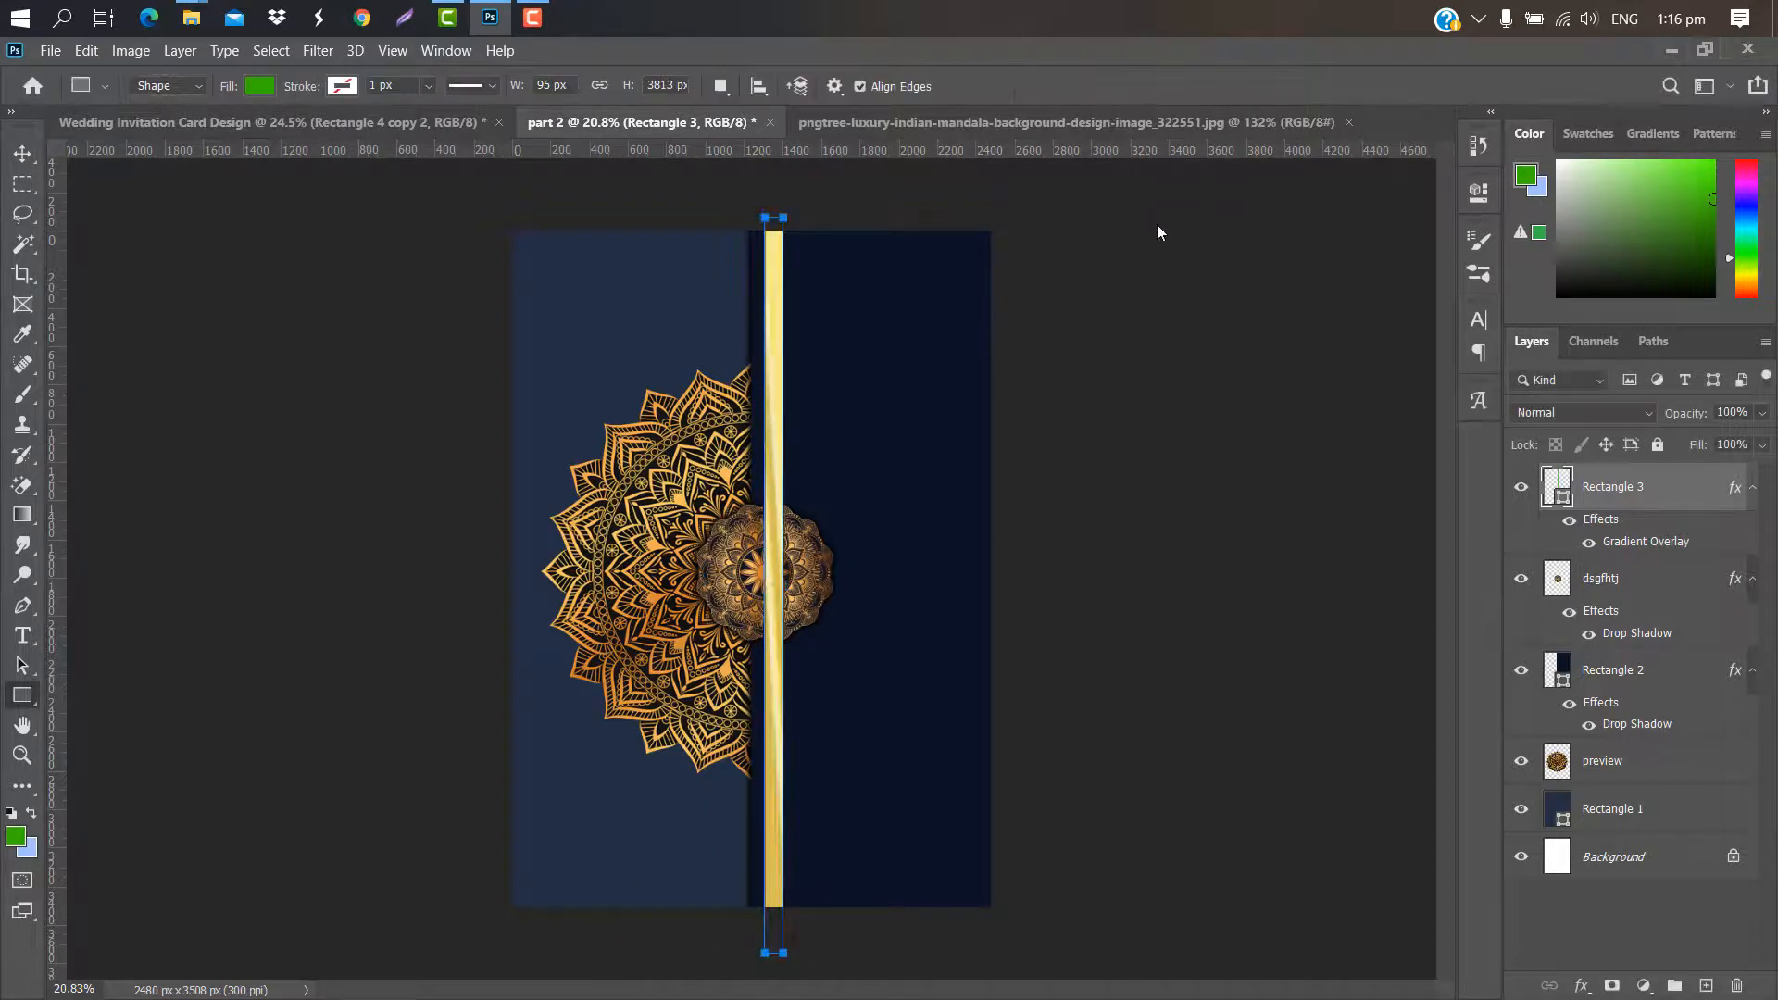
{"action": "left_click_drag", "start_coordinate": [1675, 492], "coordinate": [1647, 652]}
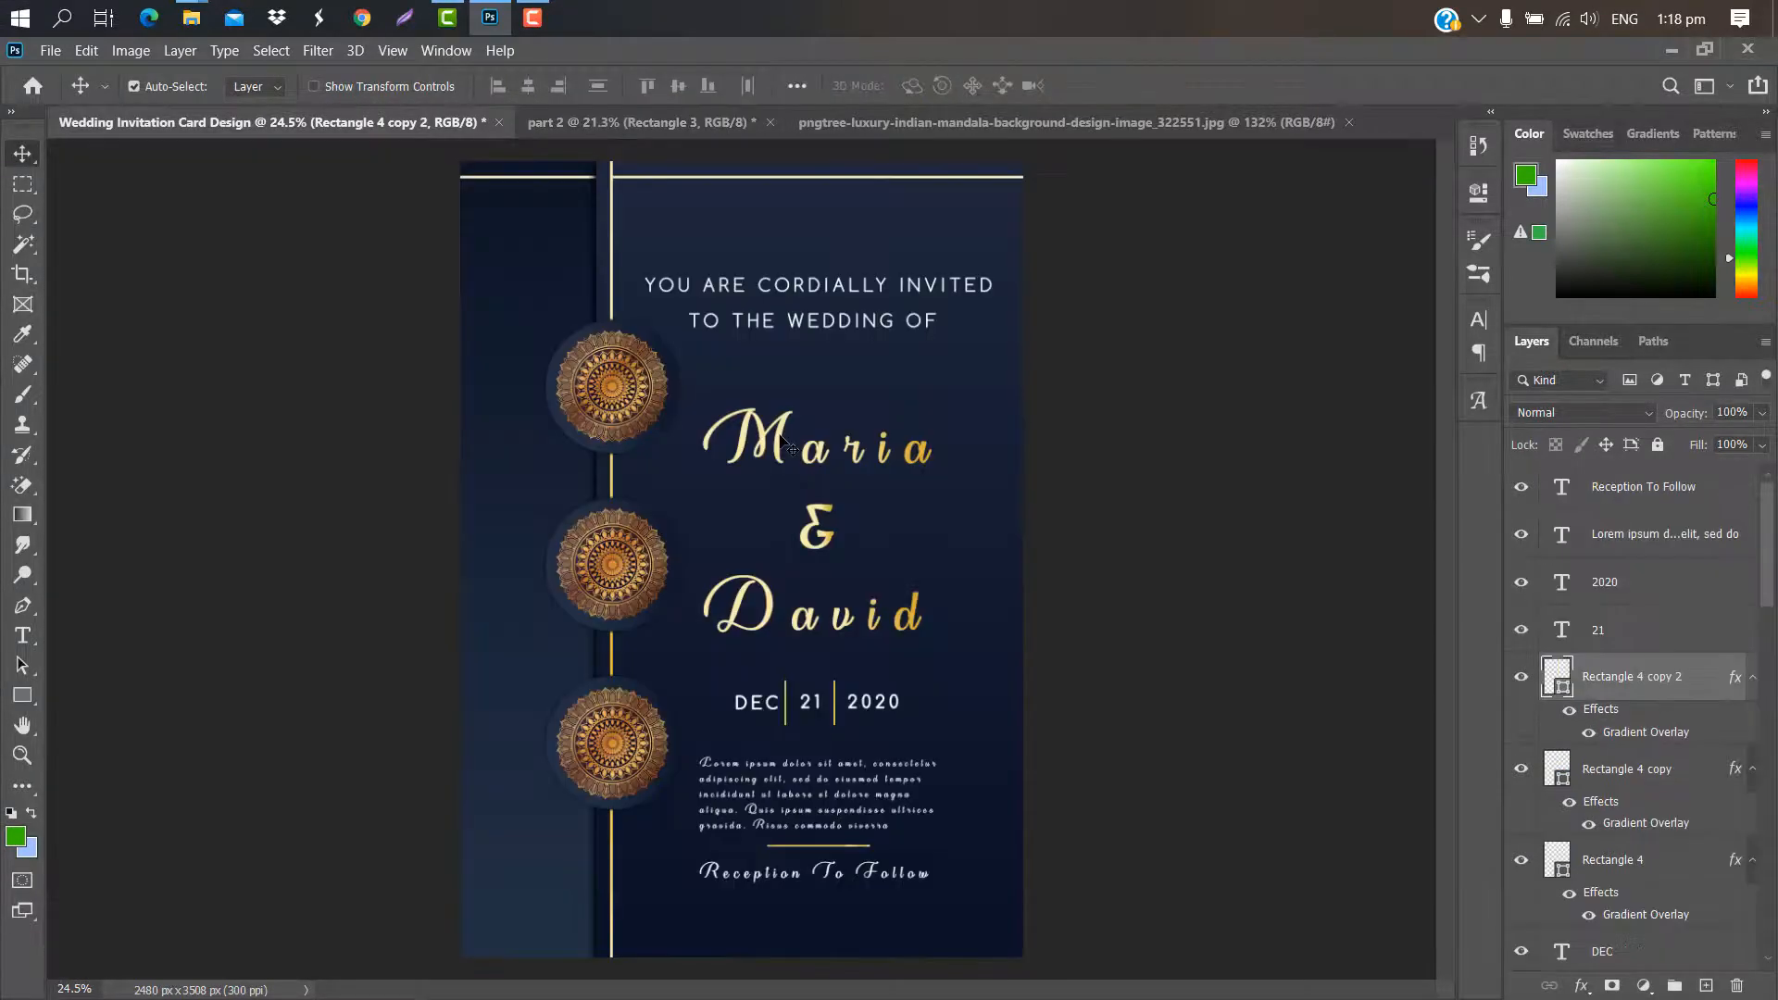
Copy the couple's two name text layers and the "&" layer from Wedding Invitation Card Design into the part 2 document
{"action": "left_click", "coordinate": [785, 445]}
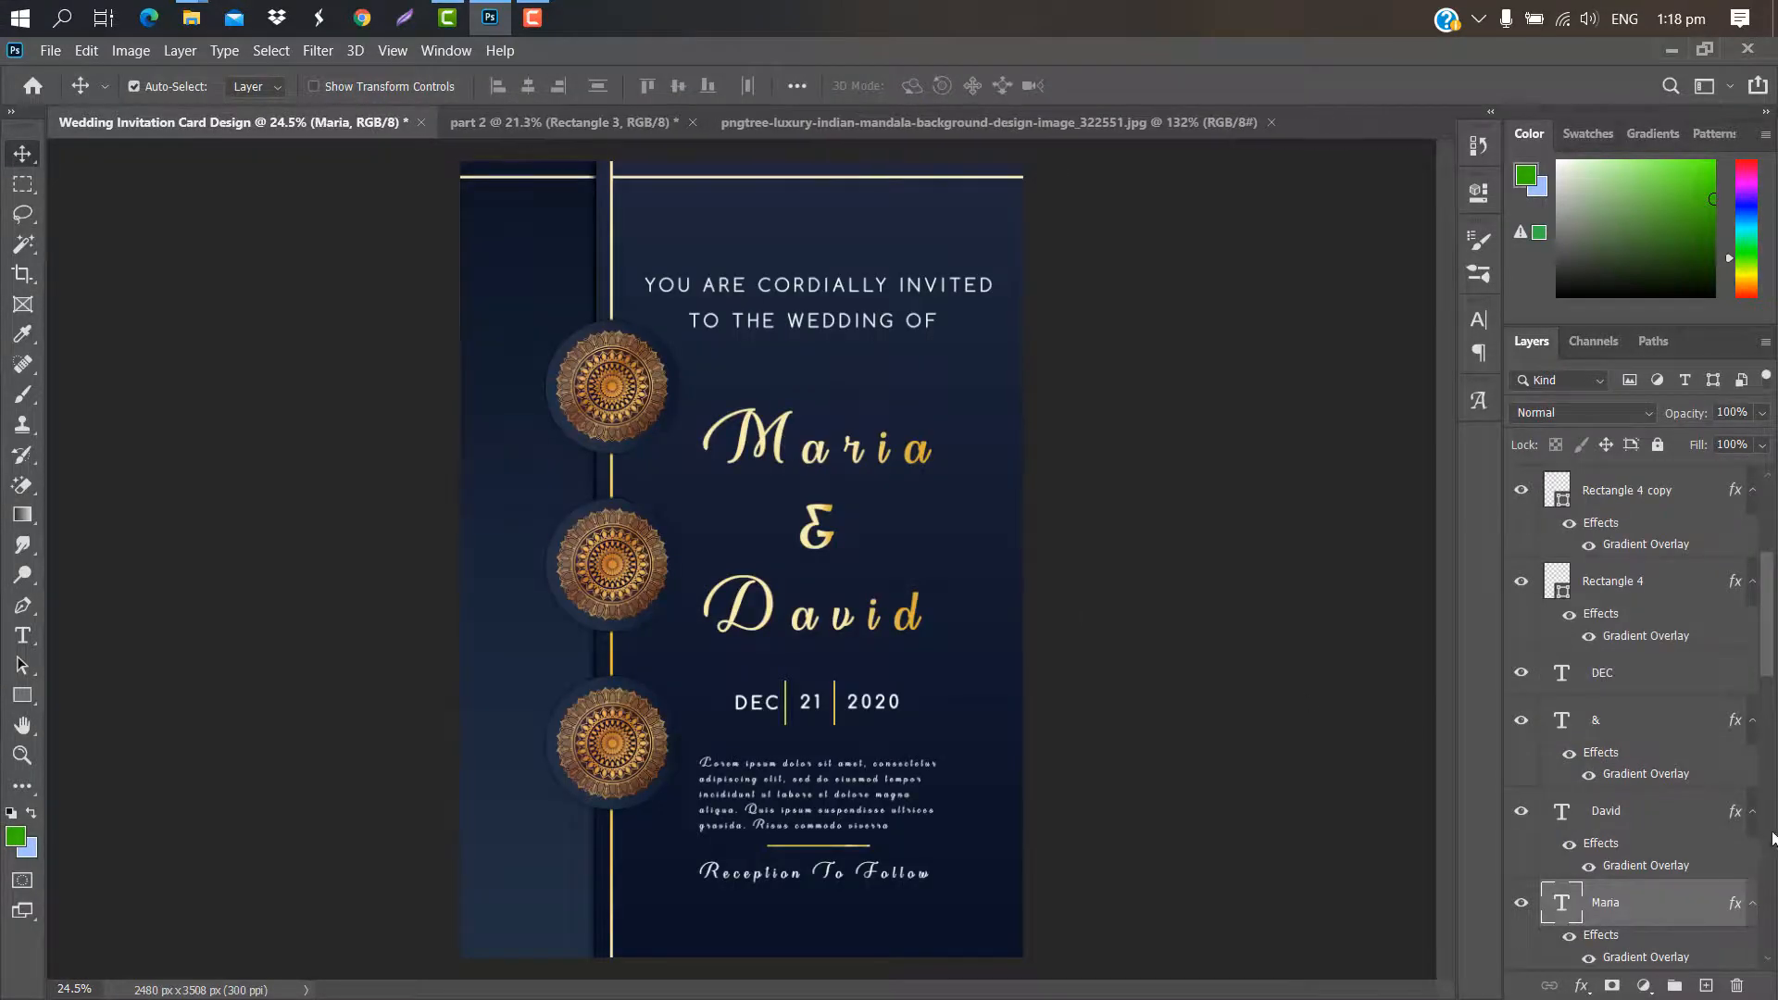
{"action": "left_click", "coordinate": [1645, 813], "text": "ctrl"}
{"action": "left_click", "coordinate": [1638, 731], "text": "ctrl"}
{"action": "left_click_drag", "start_coordinate": [1646, 731], "coordinate": [877, 384]}
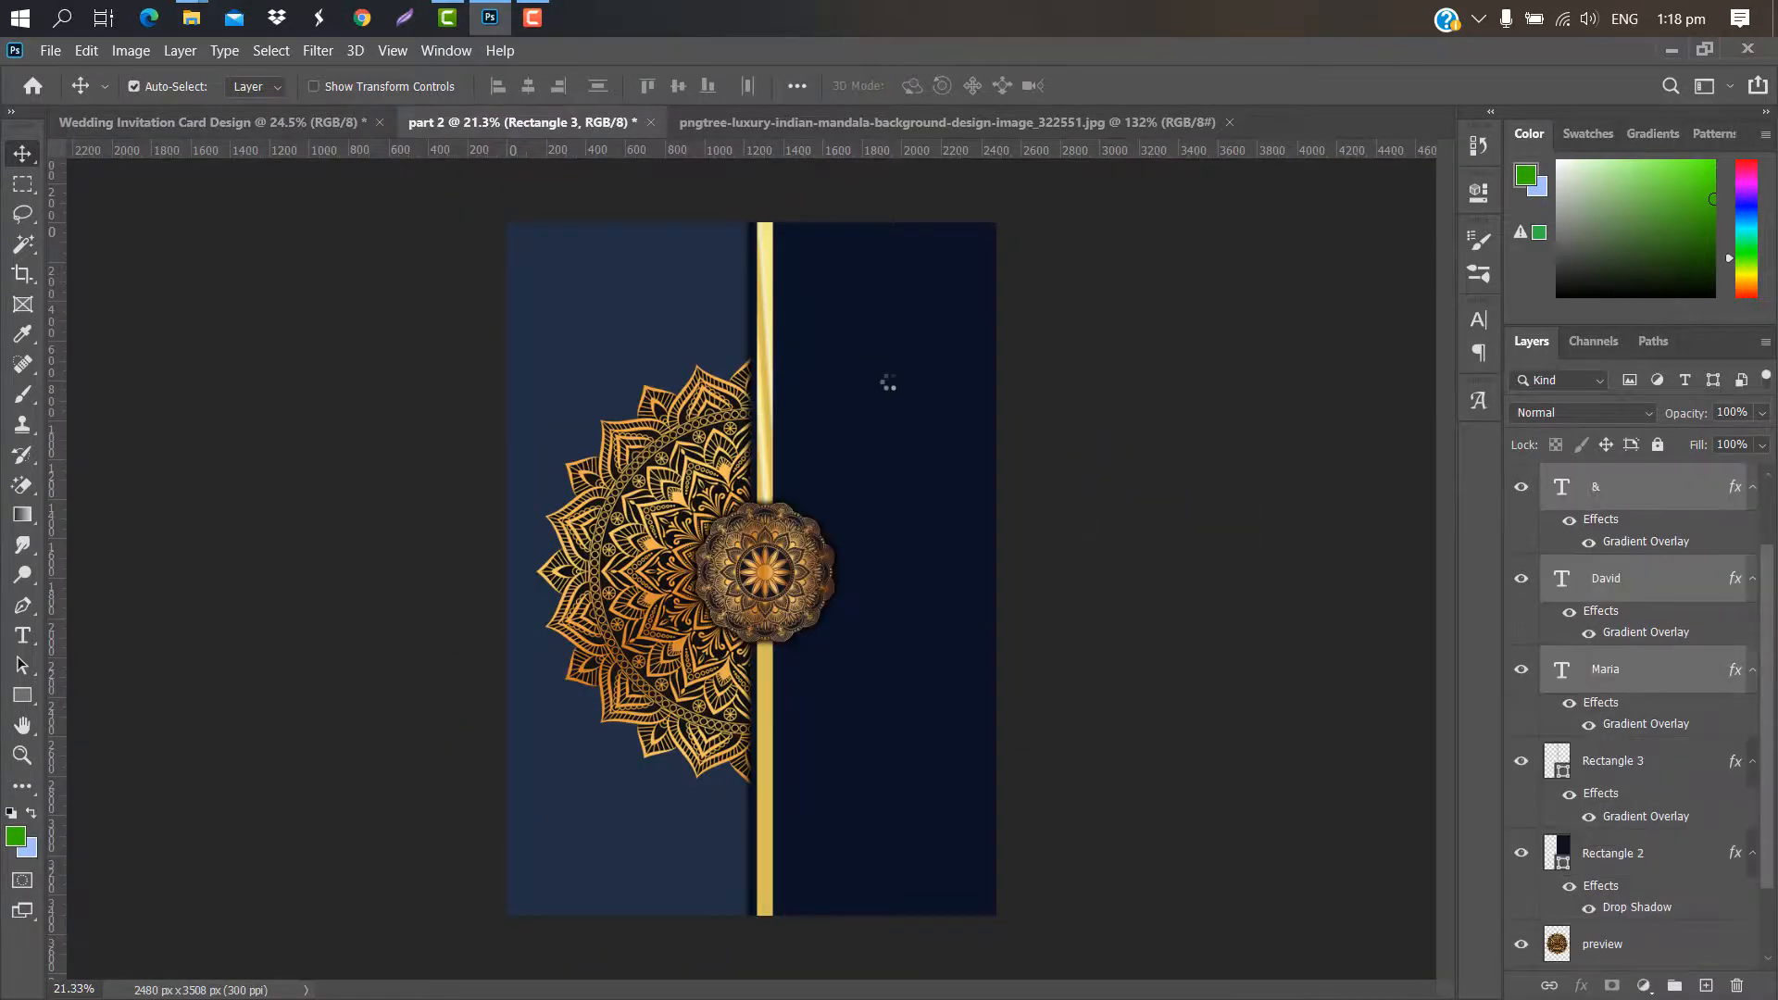
Move the three gold text lines down the dark panel so the "&" sits level with the small mandala
{"action": "key", "text": "ctrl+t"}
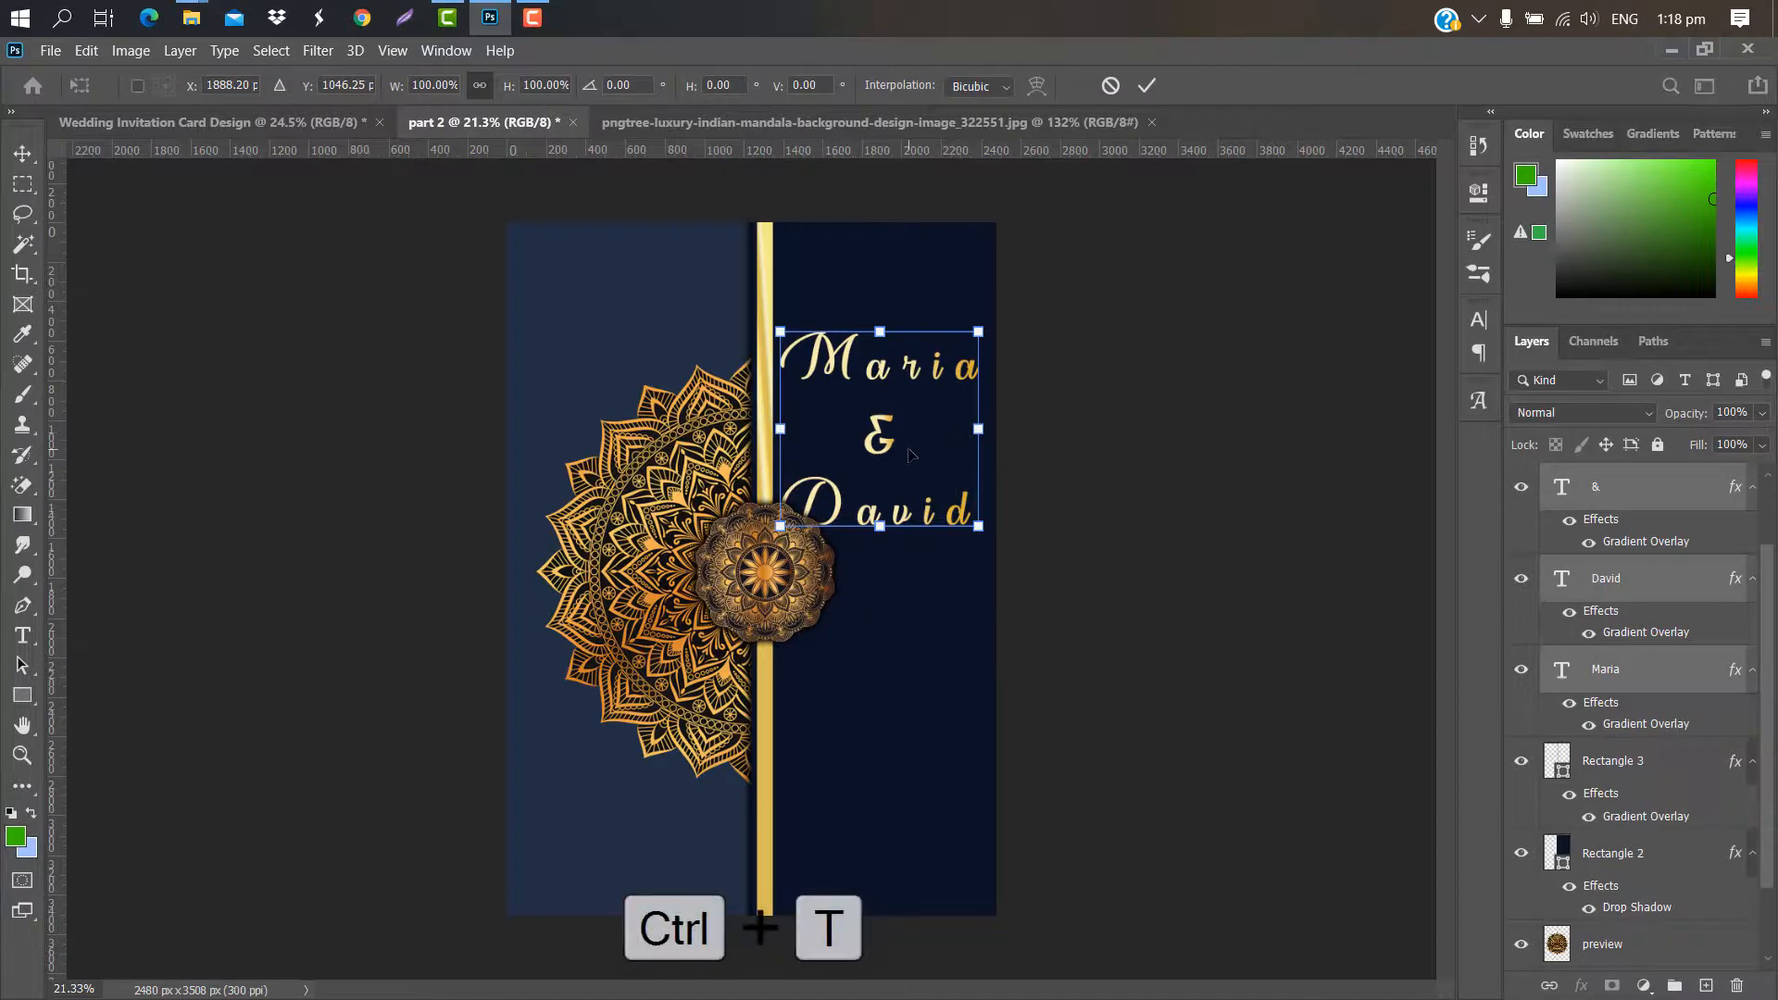
{"action": "left_click_drag", "start_coordinate": [908, 454], "coordinate": [906, 589]}
{"action": "key", "text": "Return"}
Scale the upper name text to about 86% and move it up above the small mandala's level
{"action": "left_click", "coordinate": [1653, 585]}
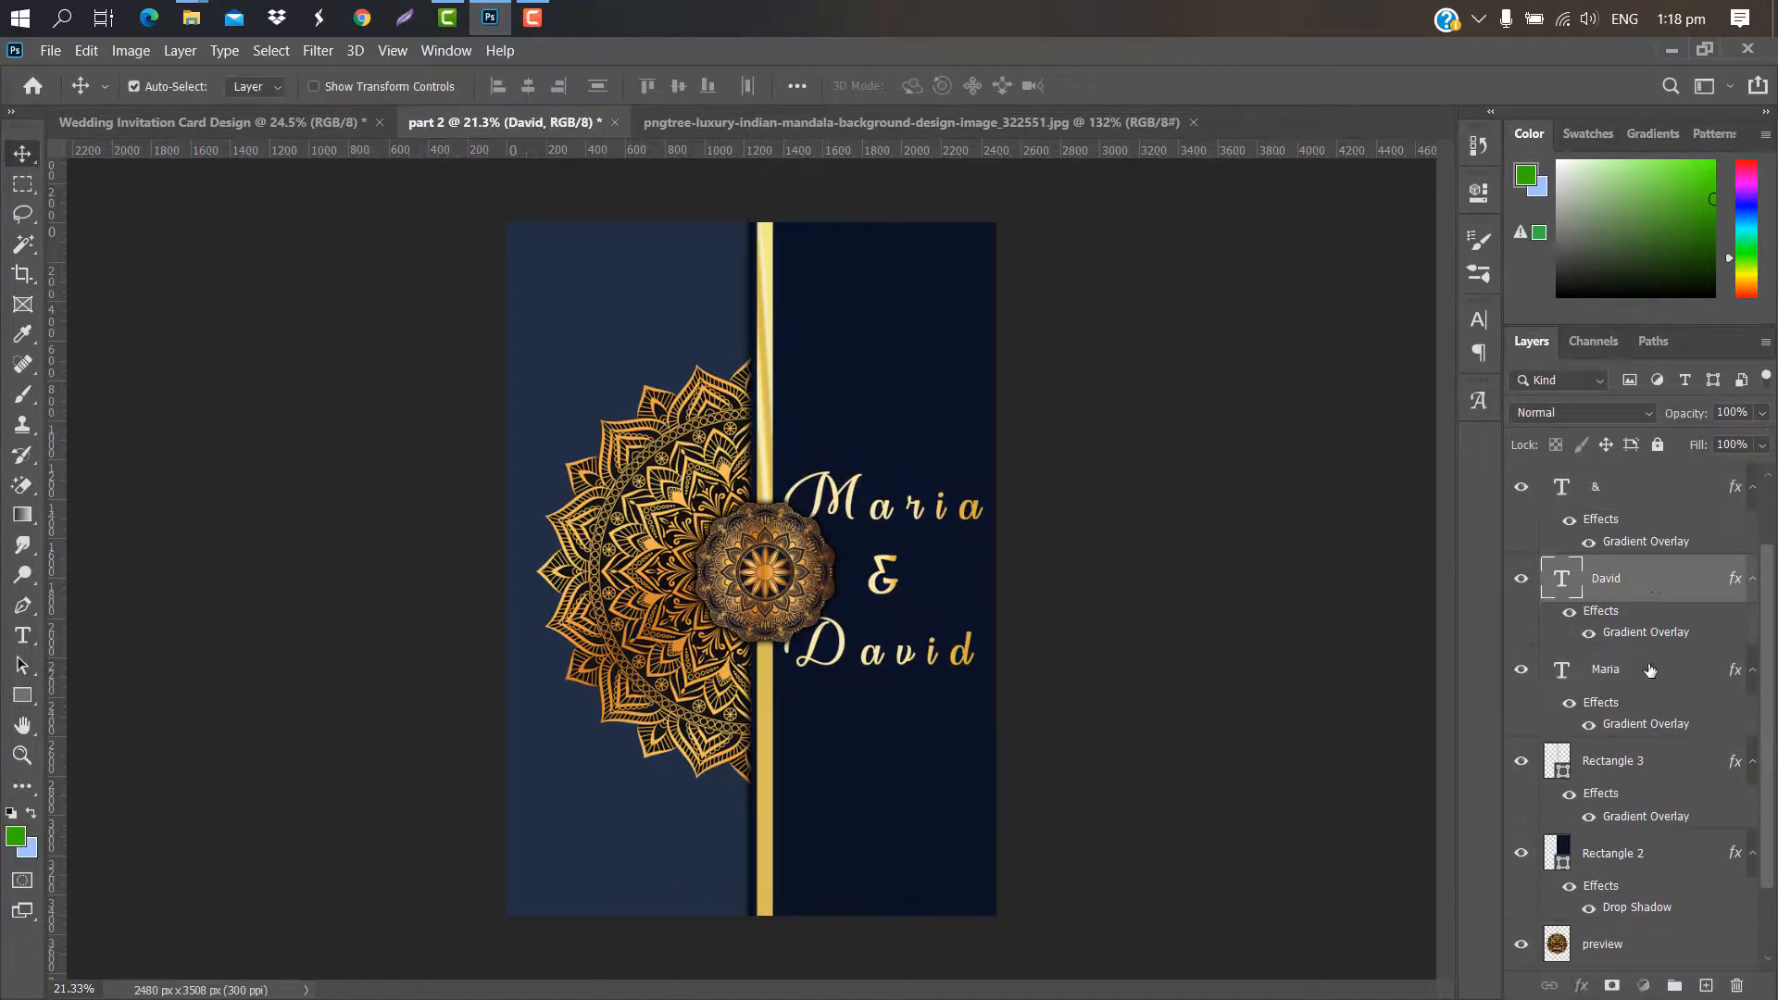
{"action": "left_click", "coordinate": [1650, 669]}
{"action": "key", "text": "ctrl+t"}
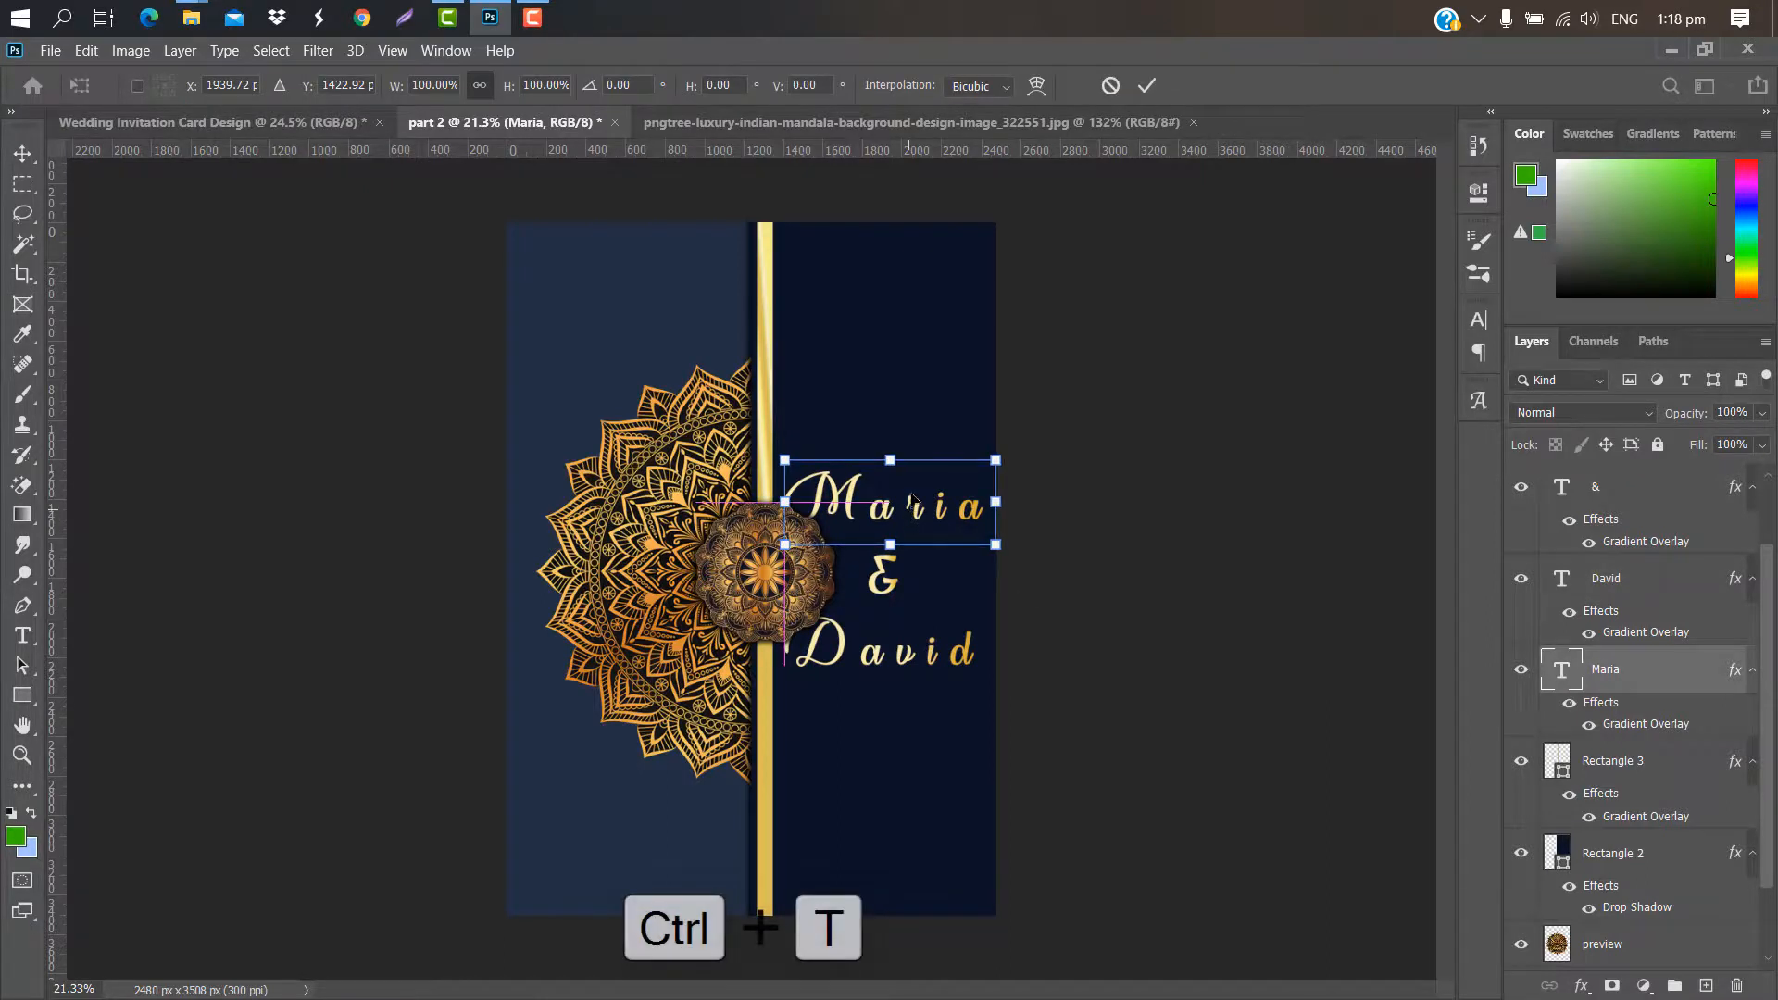
{"action": "left_click_drag", "start_coordinate": [912, 499], "coordinate": [907, 472]}
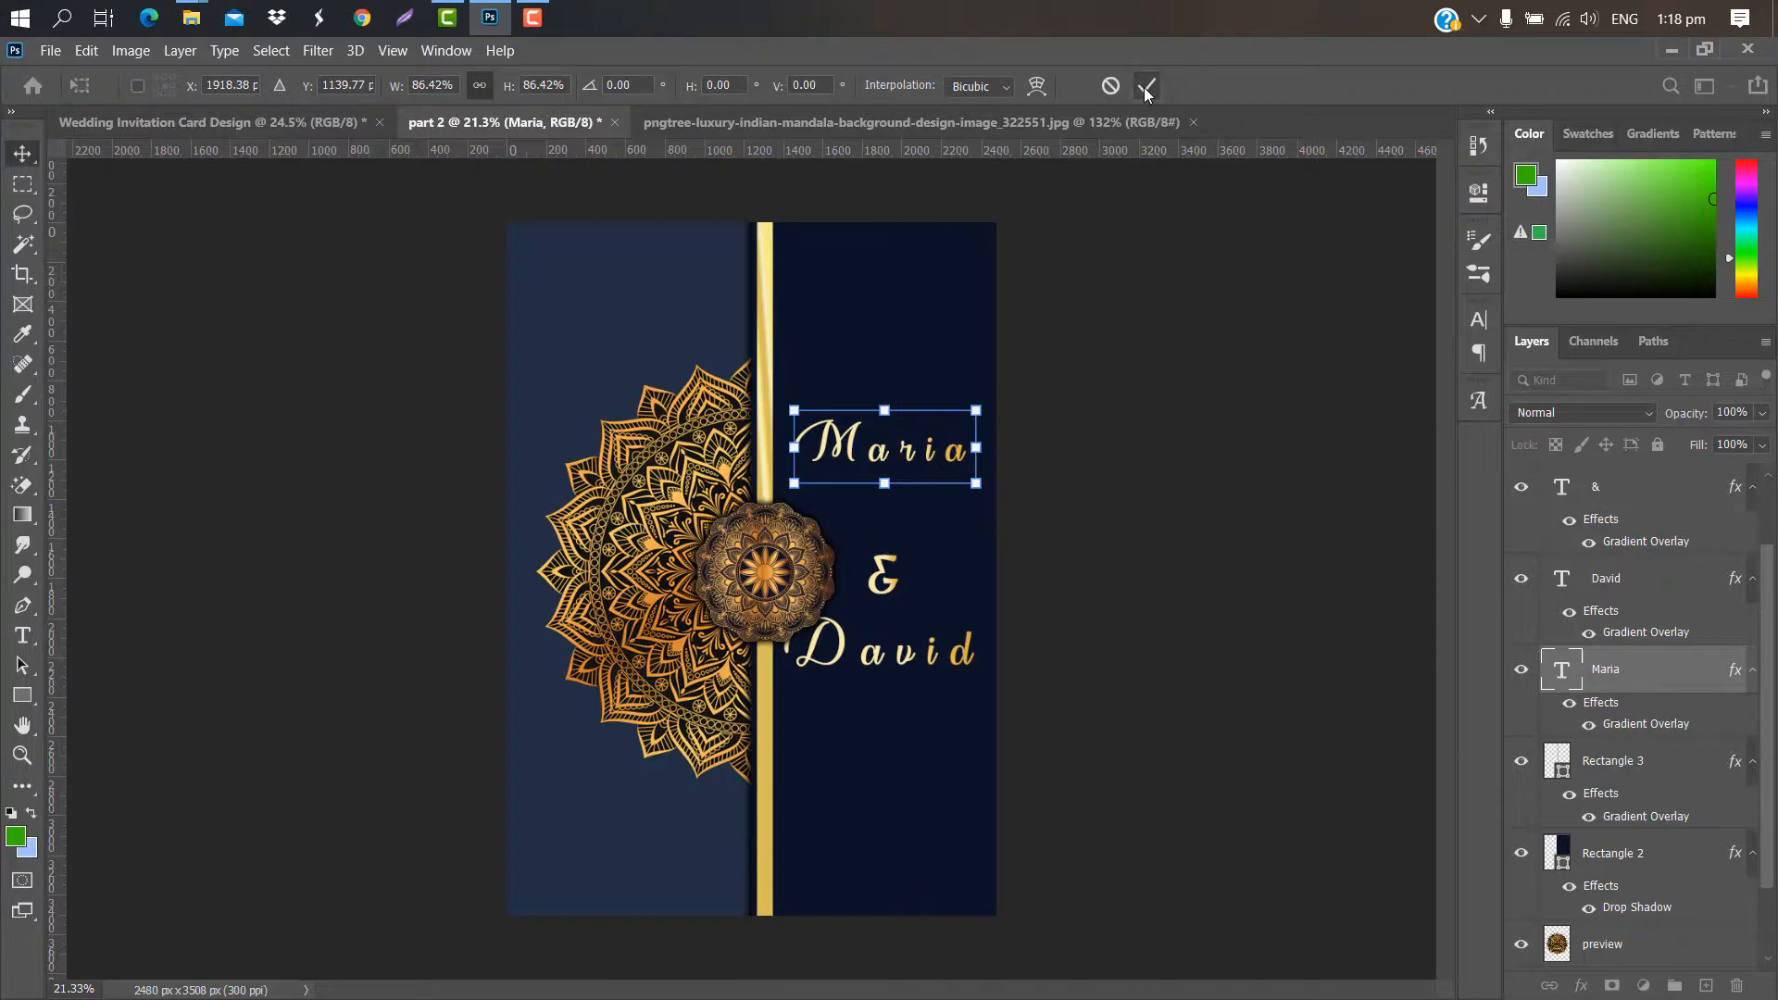
{"action": "left_click", "coordinate": [1146, 87]}
Scale down the lower name text slightly and move it below the small mandala's level, left-aligned with the upper name
{"action": "left_click", "coordinate": [1648, 581]}
{"action": "key", "text": "ctrl+t"}
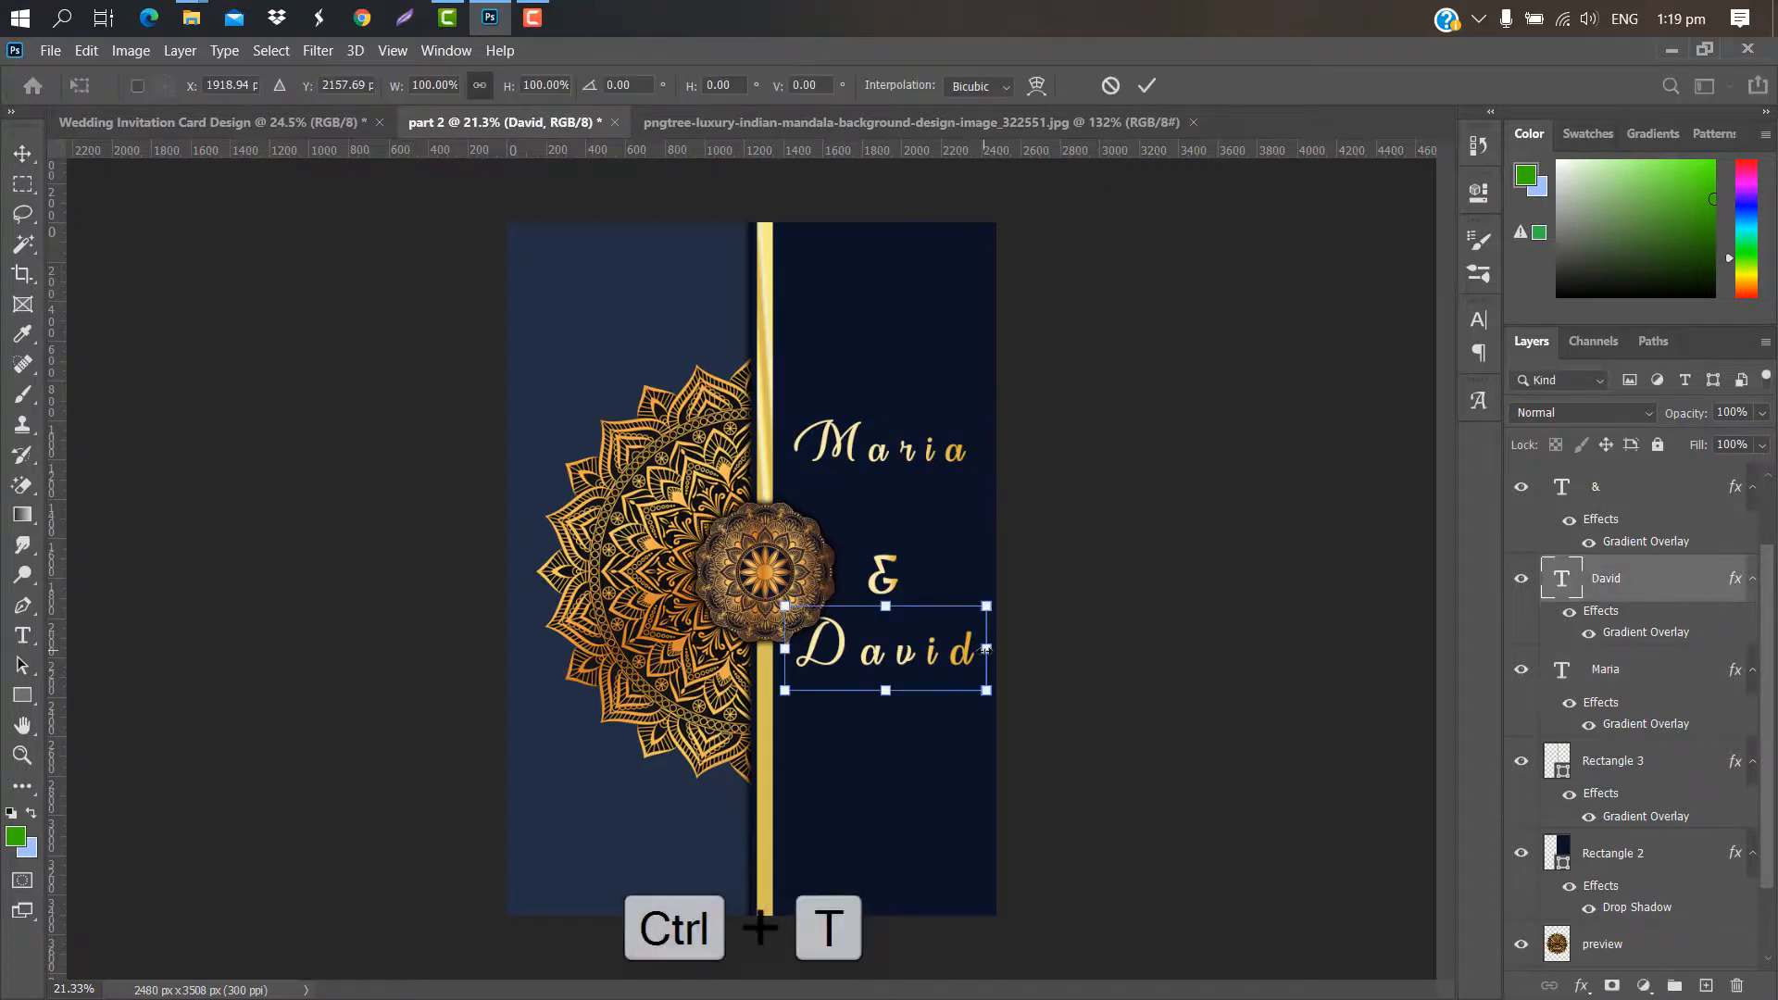
{"action": "left_click_drag", "start_coordinate": [985, 649], "coordinate": [898, 699]}
{"action": "left_click", "coordinate": [1146, 87]}
Scale the "&" text to about 94% and position it midway between the two names
{"action": "left_click", "coordinate": [885, 573], "text": "ctrl"}
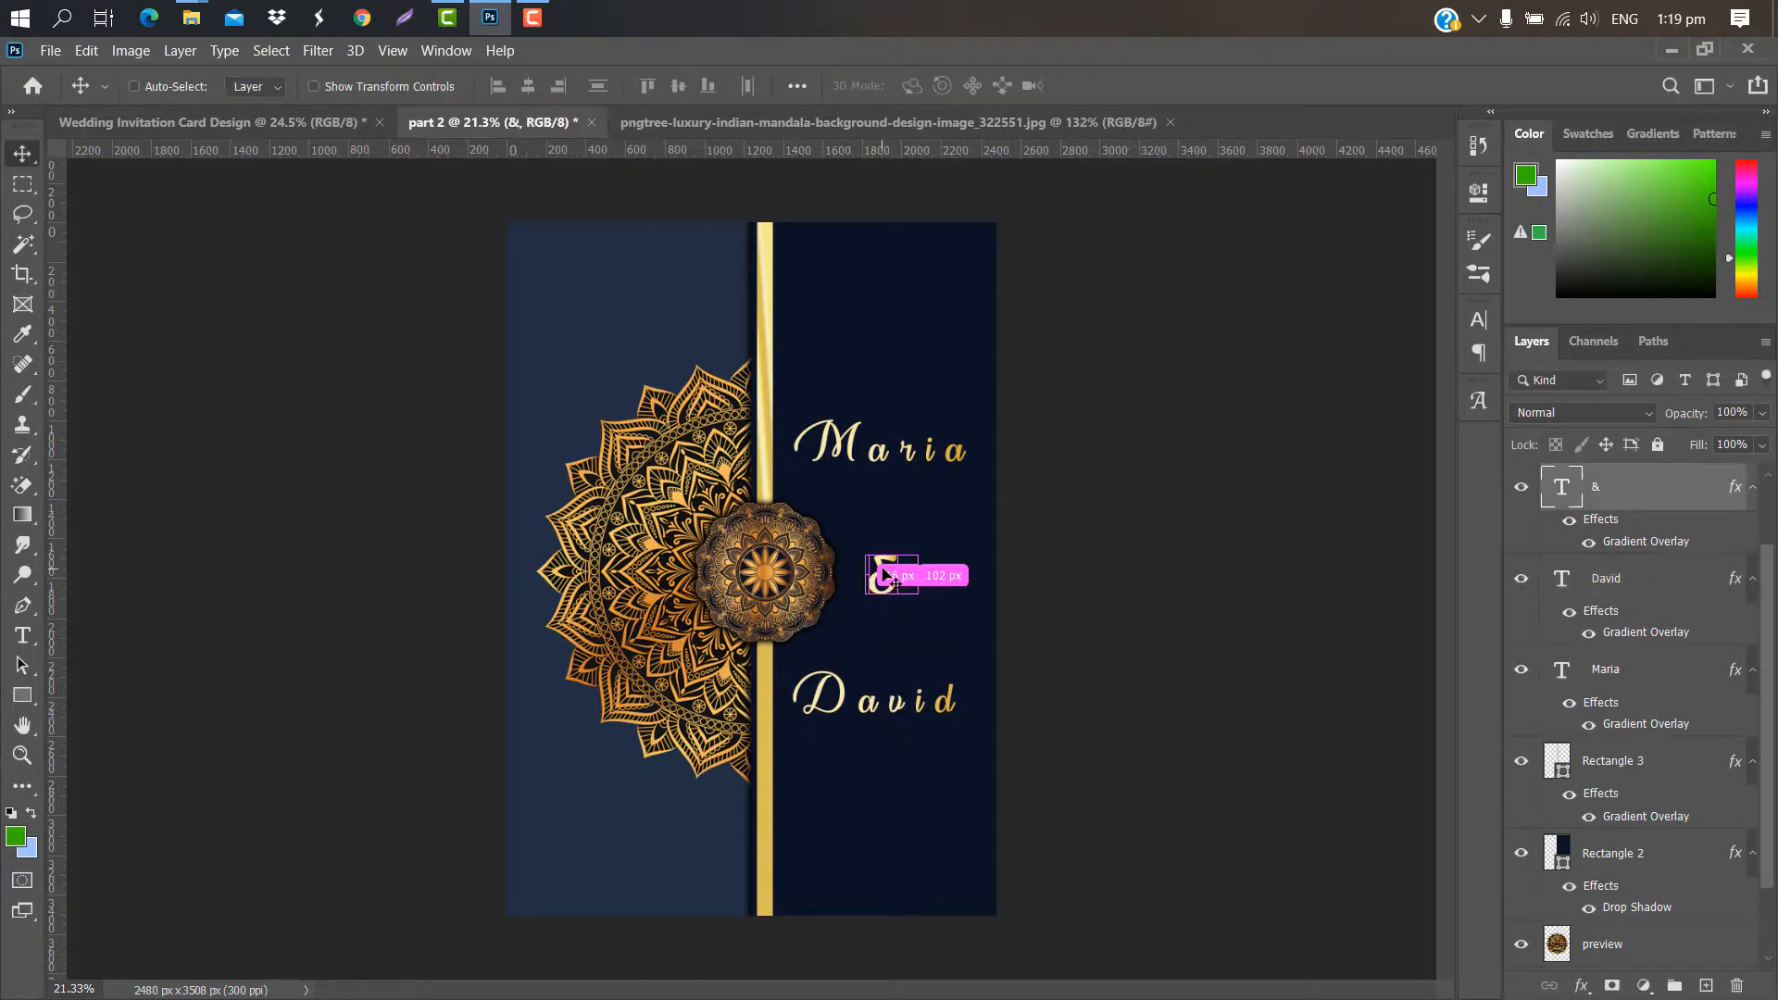
{"action": "key", "text": "ctrl+t"}
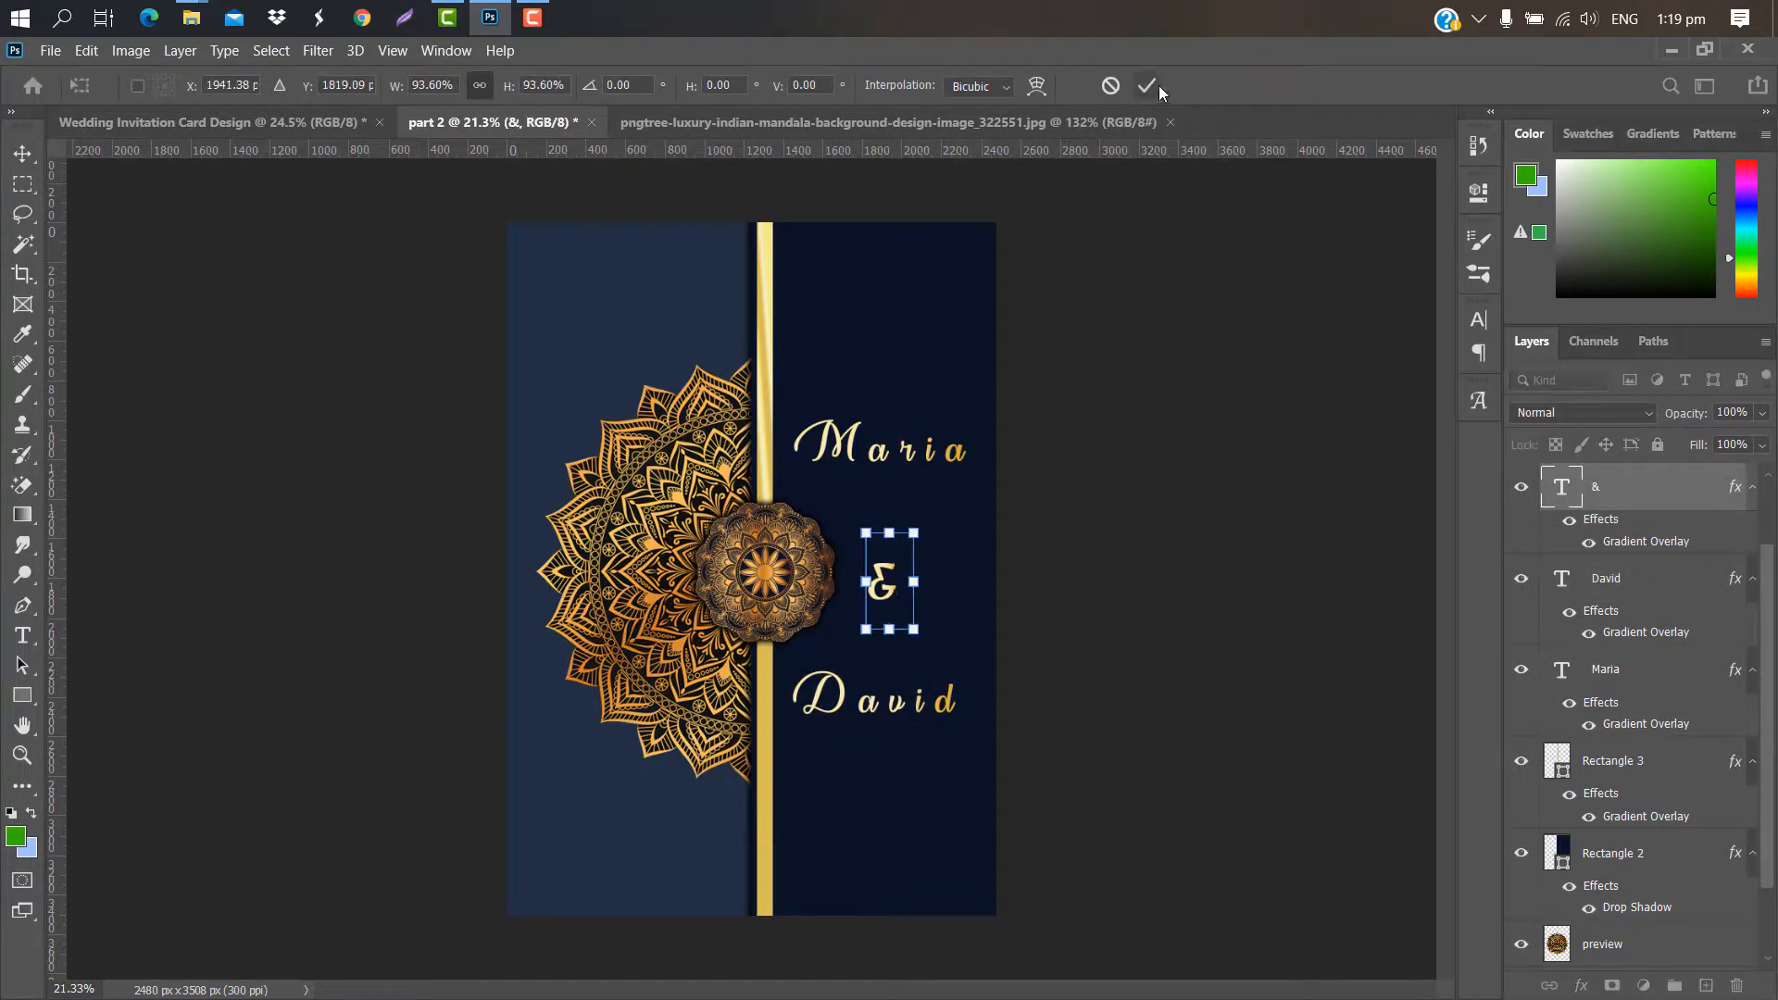
{"action": "left_click", "coordinate": [1147, 87]}
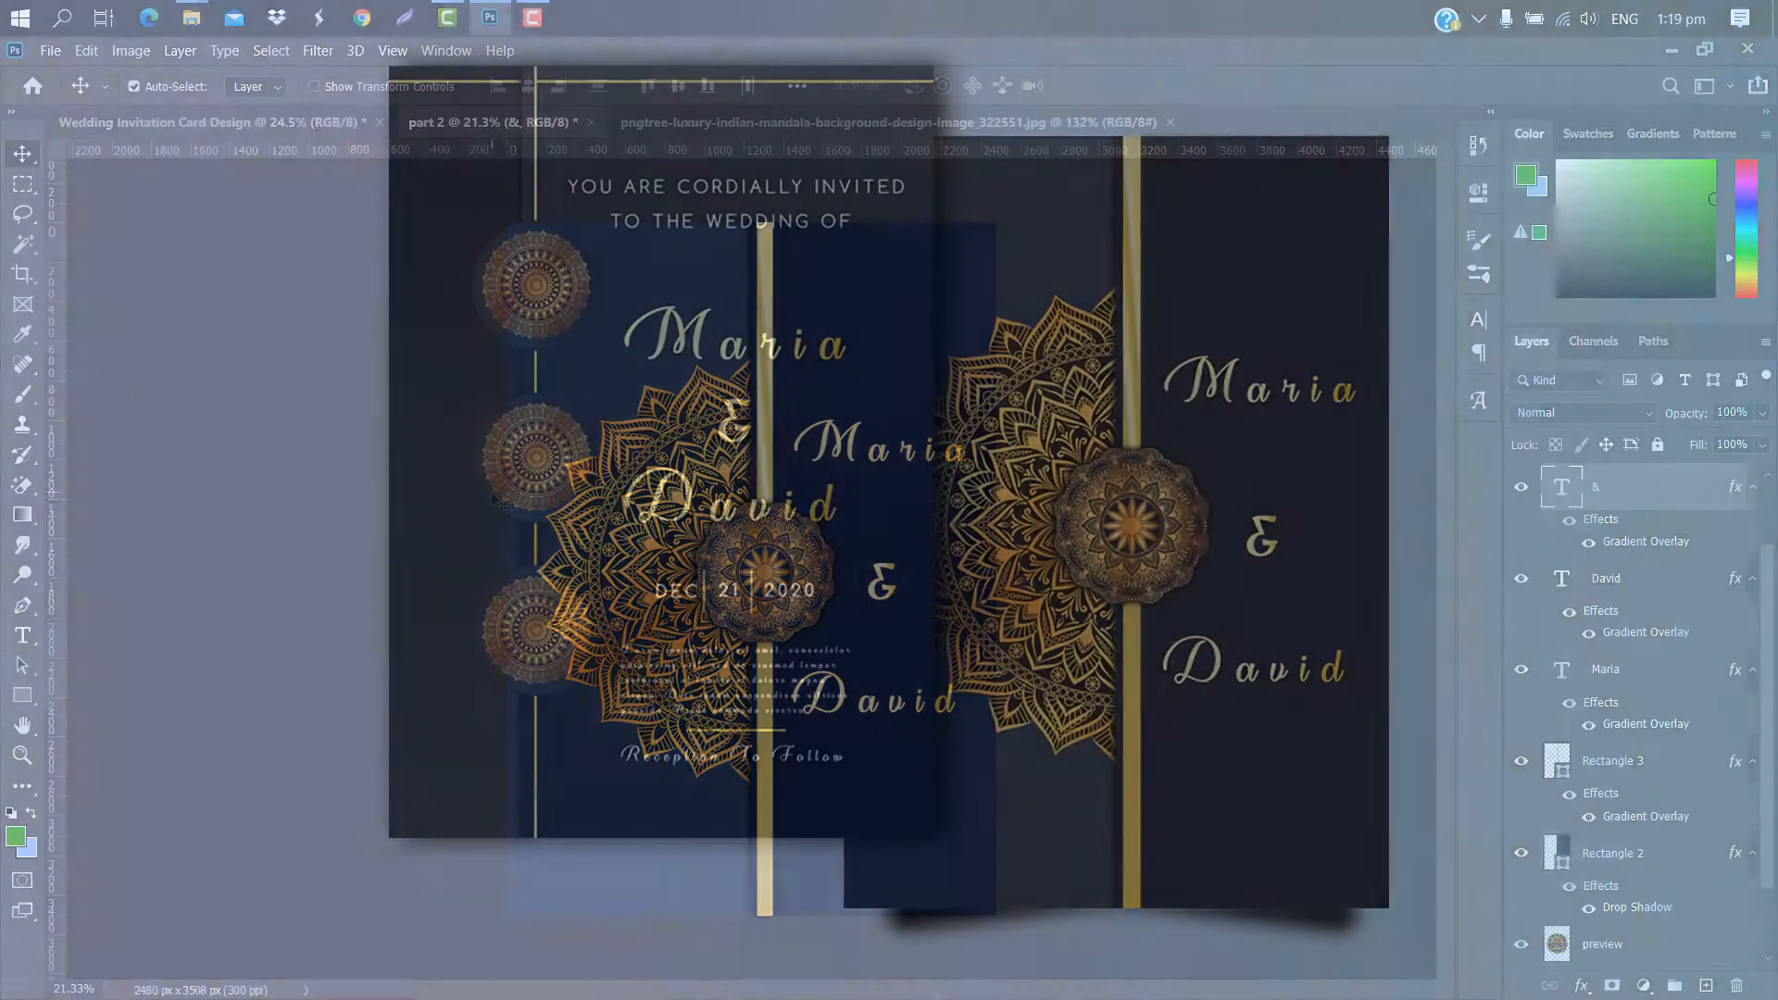